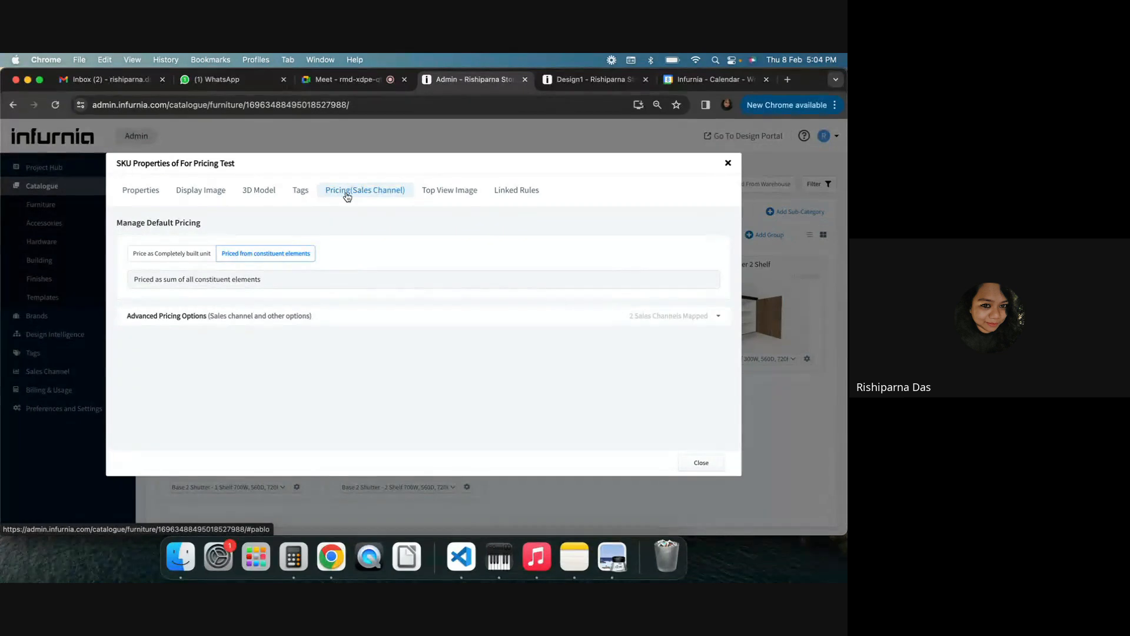
Set the SKU's default pricing to Price as Completely built unit
{"action": "left_click", "coordinate": [148, 258]}
{"action": "left_click", "coordinate": [521, 373]}
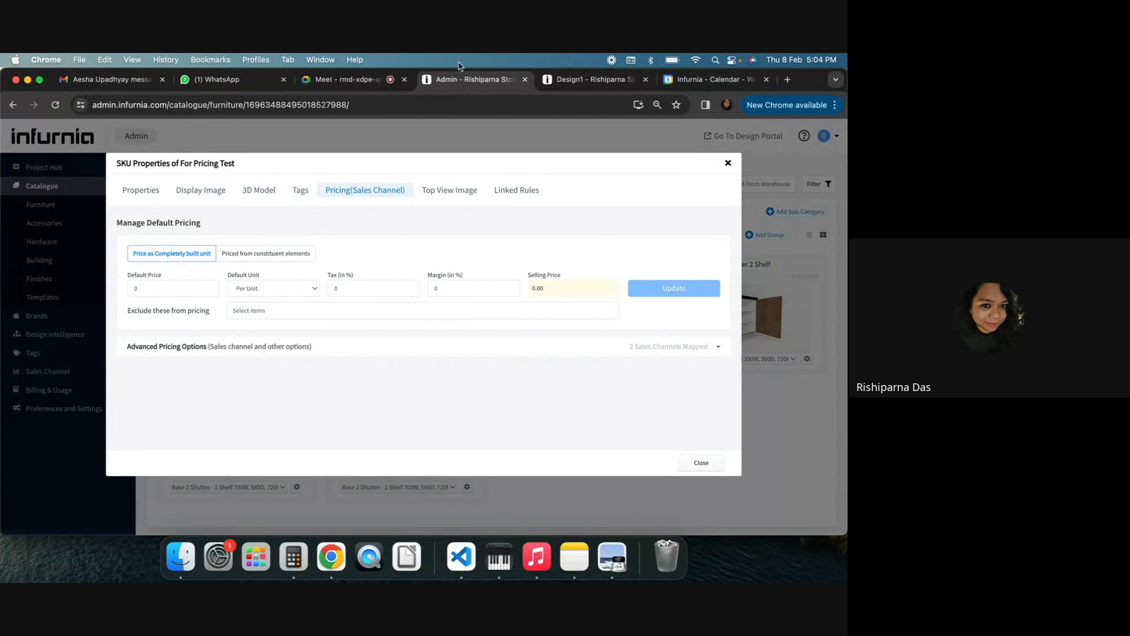
{"action": "left_click", "coordinate": [345, 79]}
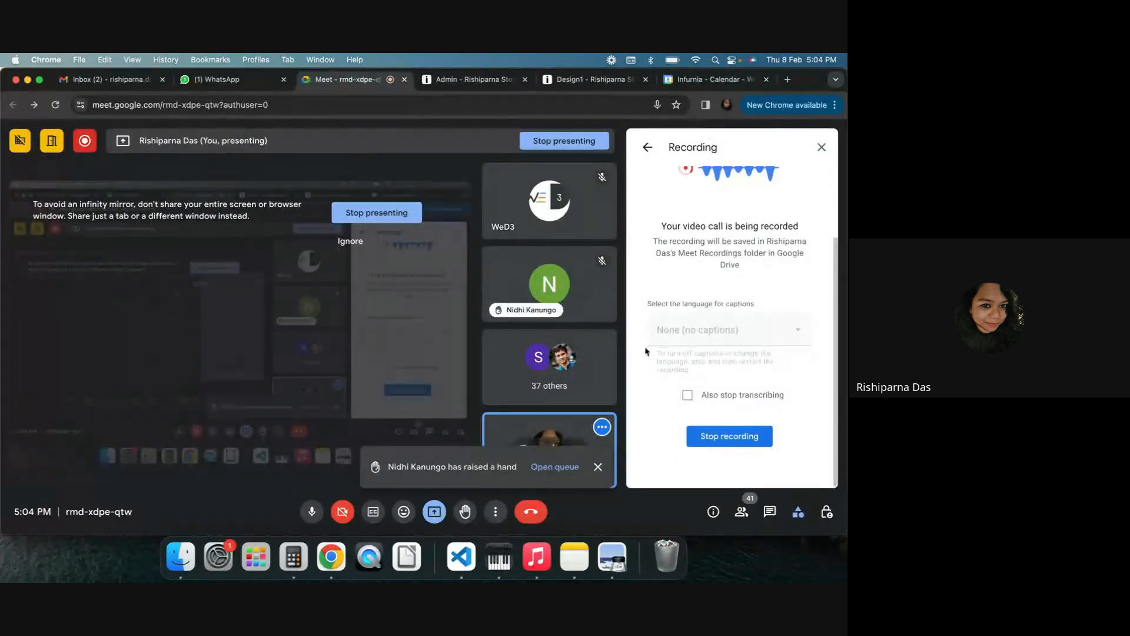
{"action": "left_click", "coordinate": [821, 148]}
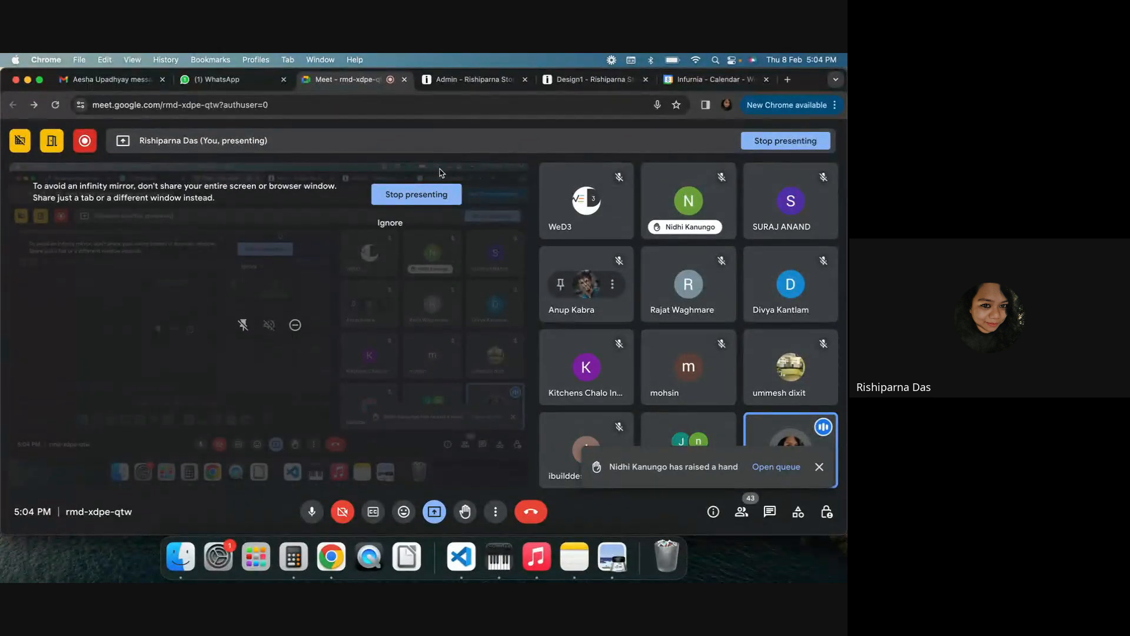
{"action": "left_click", "coordinate": [777, 467]}
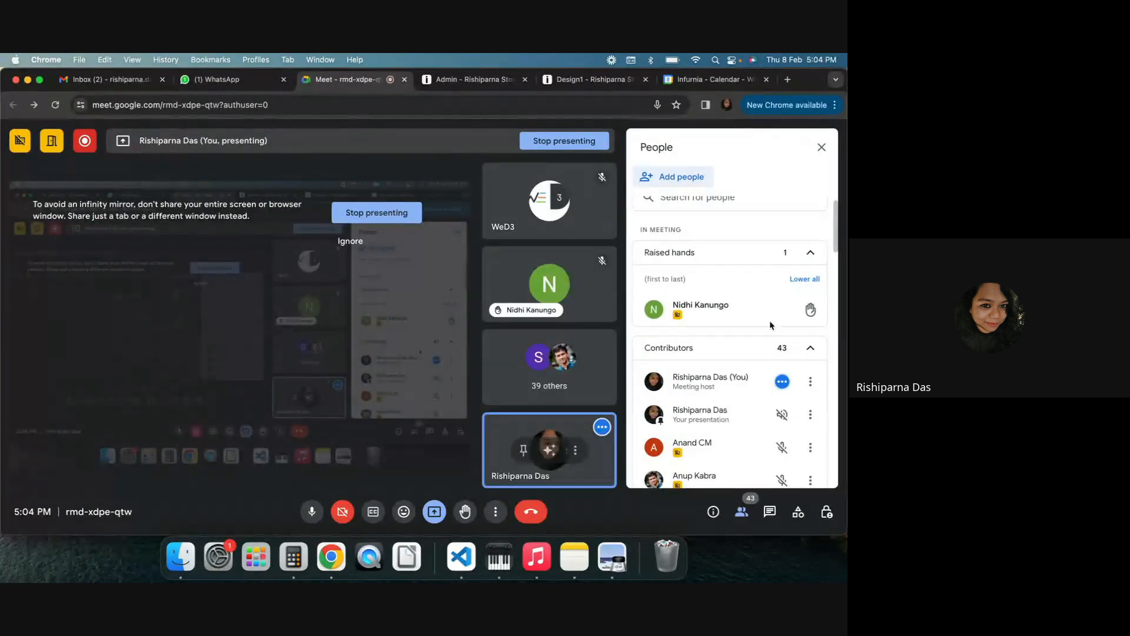
{"action": "left_click", "coordinate": [821, 147]}
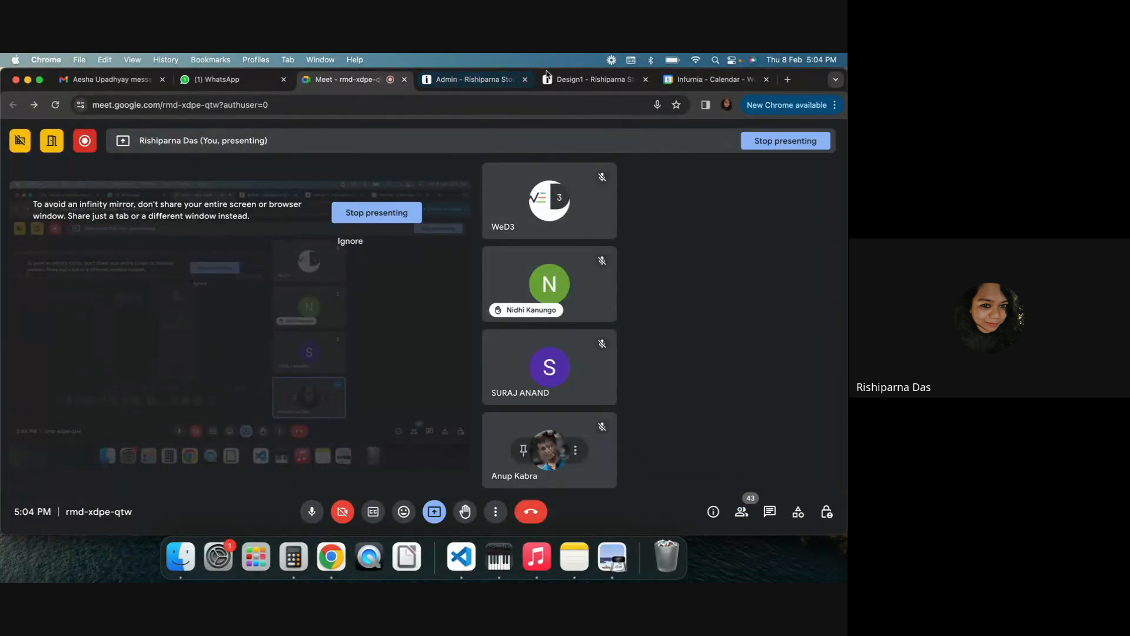
{"action": "left_click", "coordinate": [471, 79]}
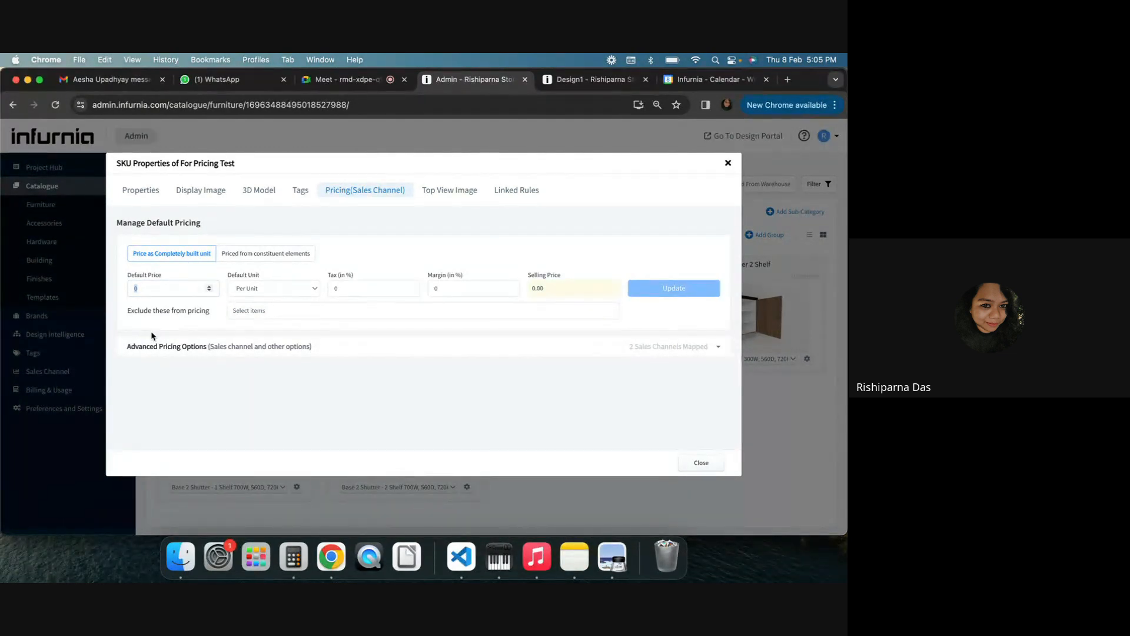
Enter a default price of 2000 and expand the Advanced Pricing Options
{"action": "type", "text": "2000"}
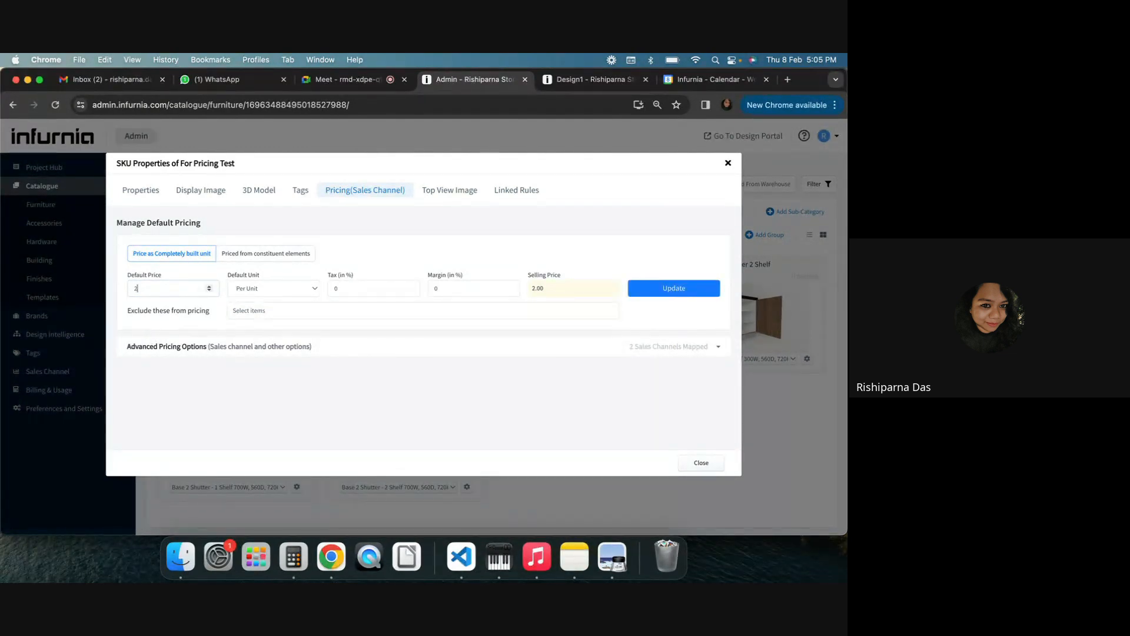
{"action": "left_click", "coordinate": [343, 342]}
{"action": "left_click", "coordinate": [298, 347]}
{"action": "left_click", "coordinate": [251, 354]}
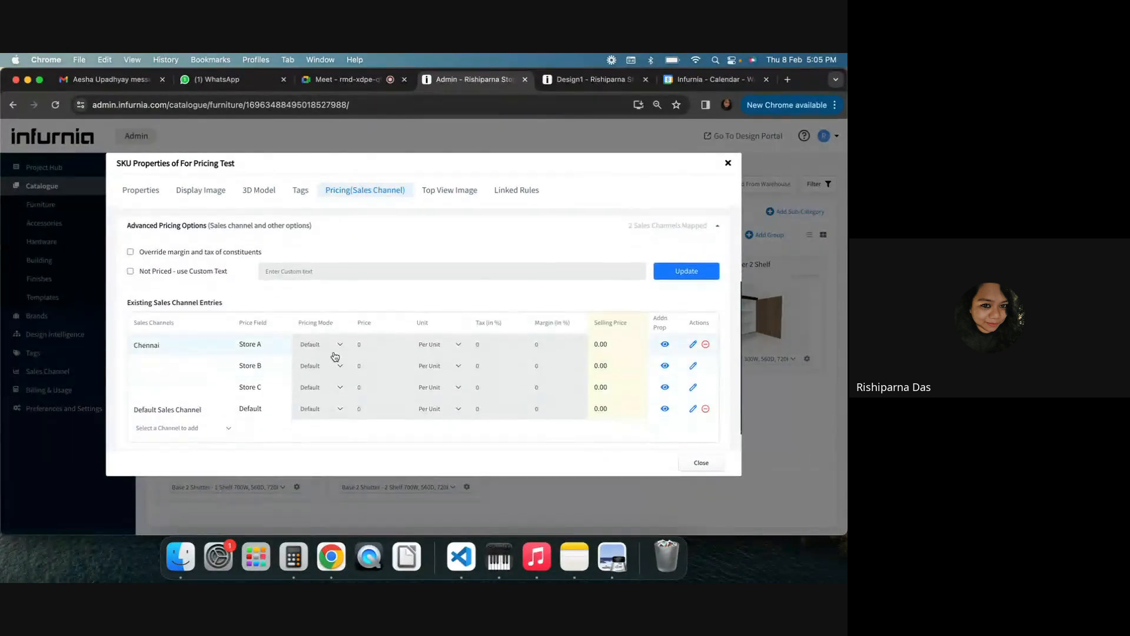
Unmap the Chennai sales channel from the SKU's existing sales channel entries
{"action": "scroll", "coordinate": [335, 356], "scroll_direction": "down", "scroll_amount": 1}
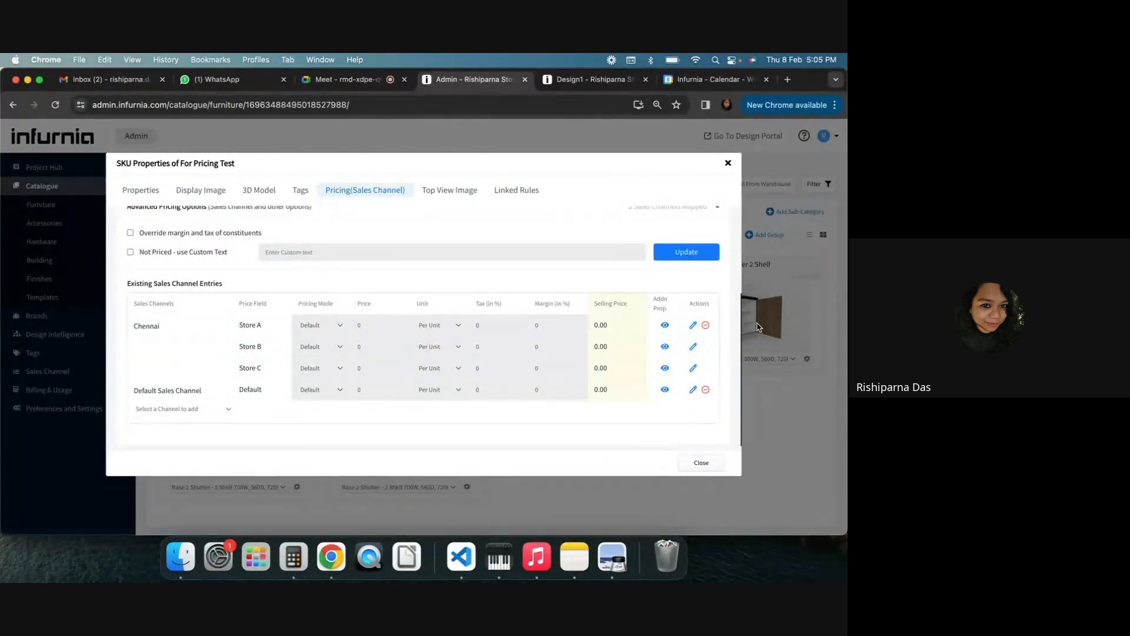
{"action": "left_click", "coordinate": [702, 326]}
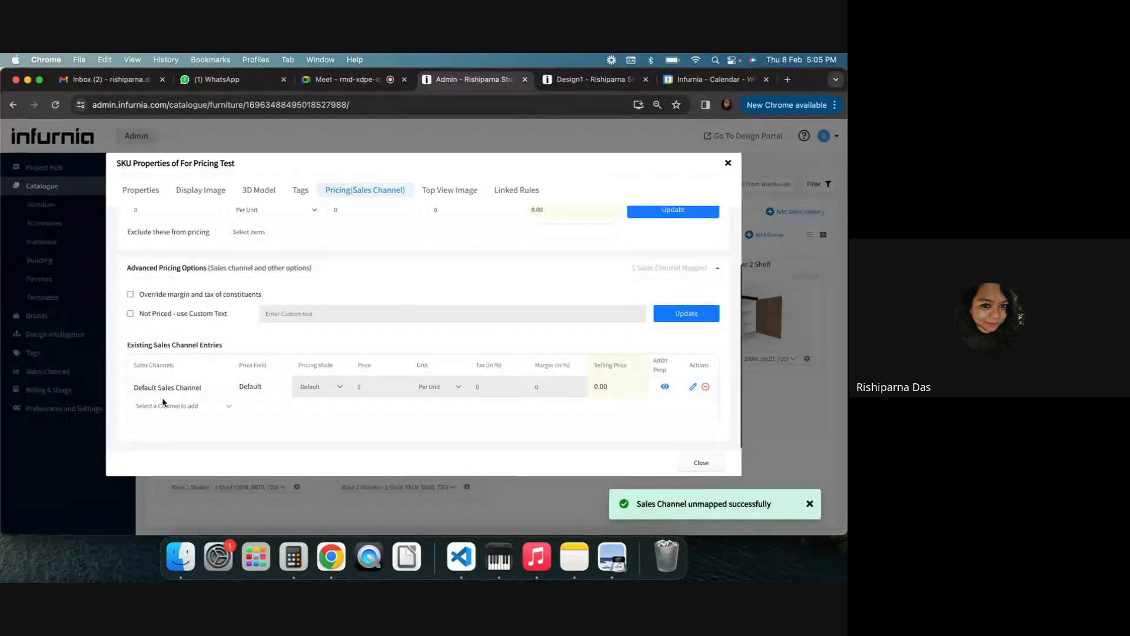
Set the SKU's default price to 2000 and update it
{"action": "scroll", "coordinate": [513, 307], "scroll_direction": "up", "scroll_amount": 3}
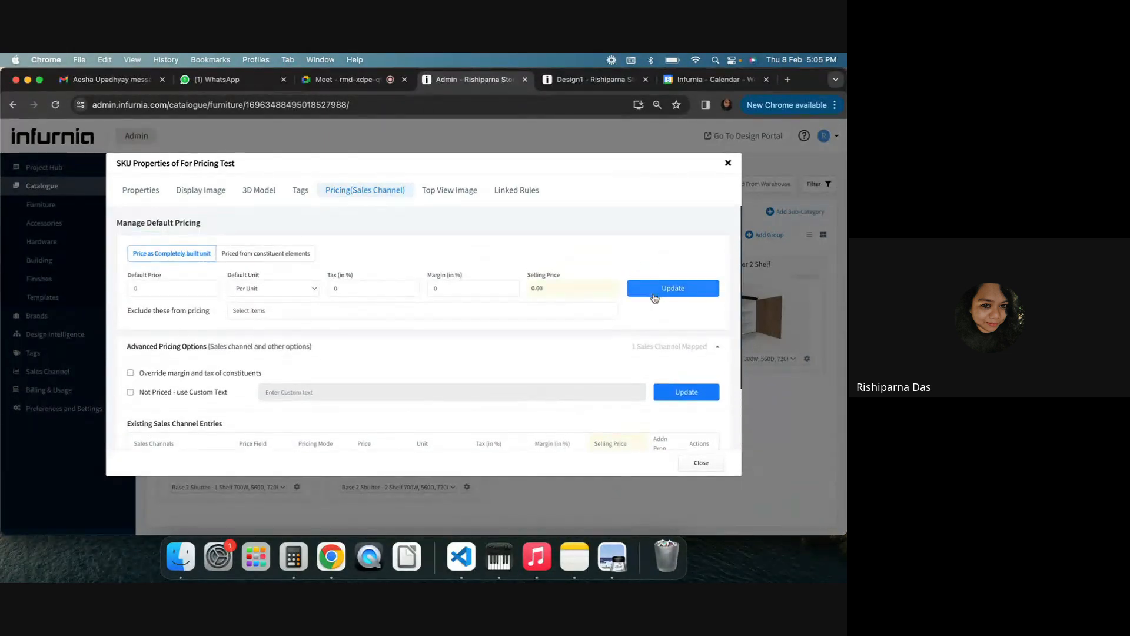
{"action": "left_click", "coordinate": [662, 288]}
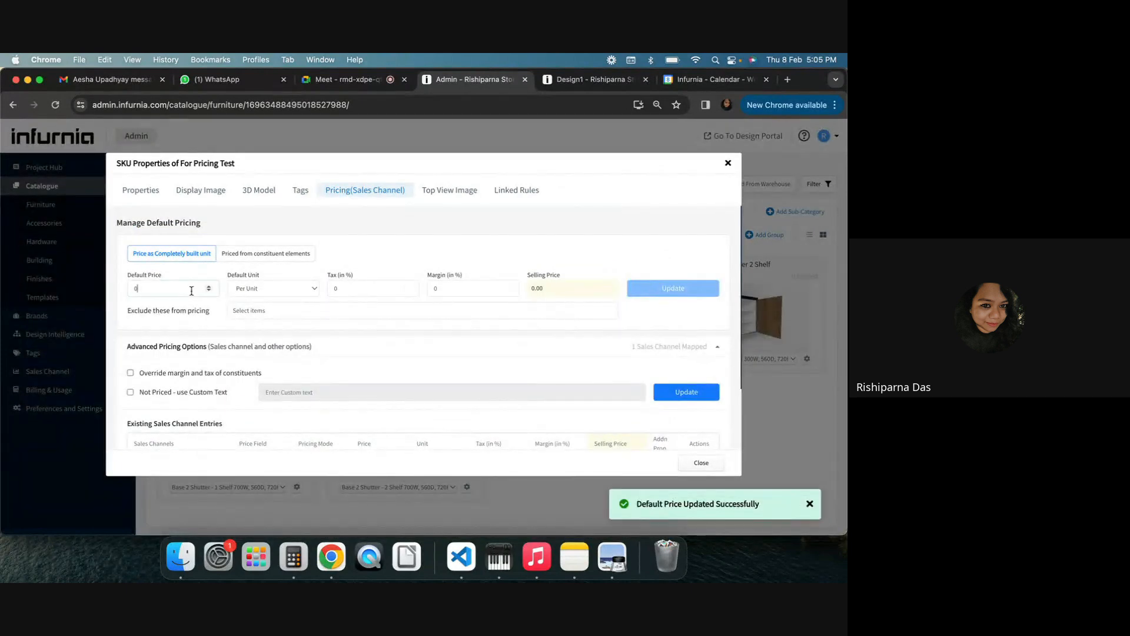
{"action": "left_click_drag", "start_coordinate": [183, 295], "coordinate": [123, 295]}
{"action": "key", "text": "BackSpace"}
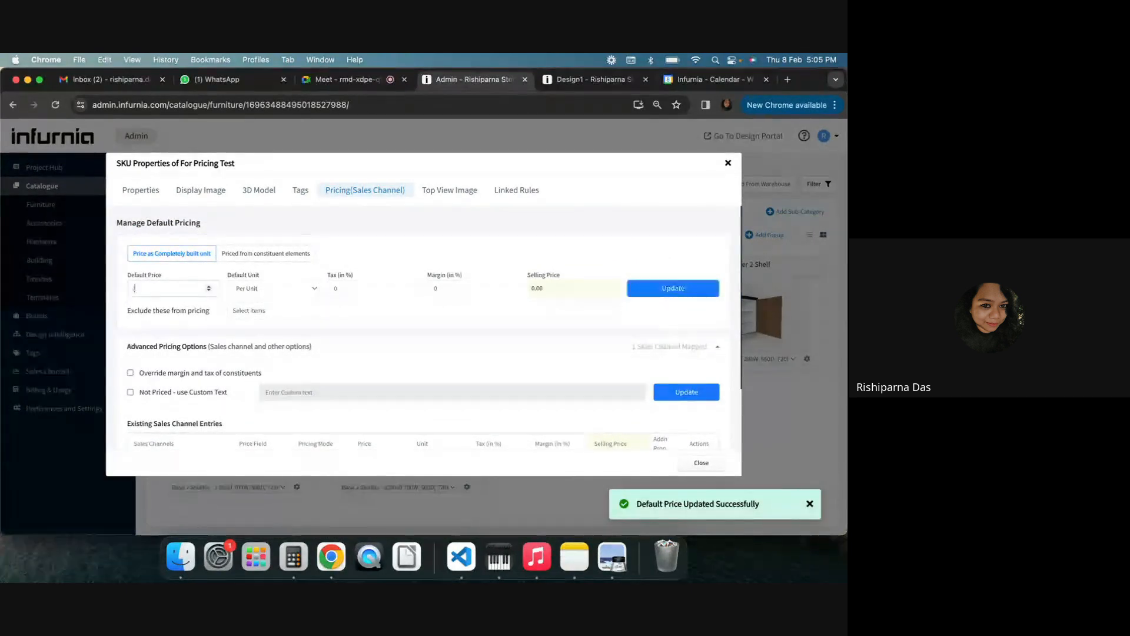
{"action": "type", "text": "2000"}
{"action": "left_click", "coordinate": [667, 286]}
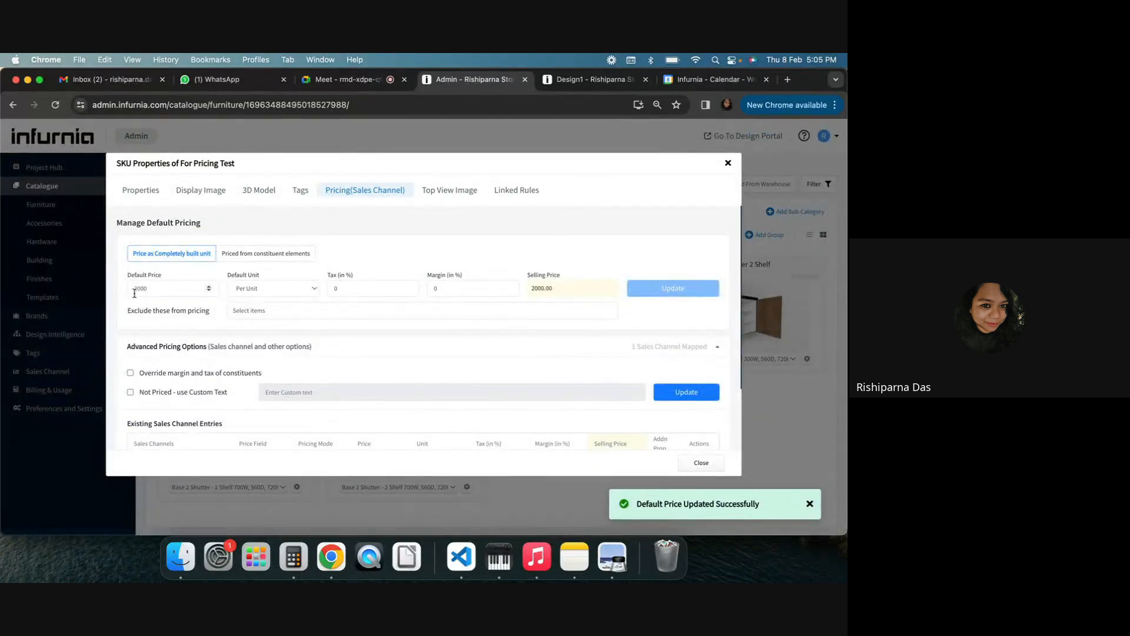
{"action": "right_click", "coordinate": [584, 330]}
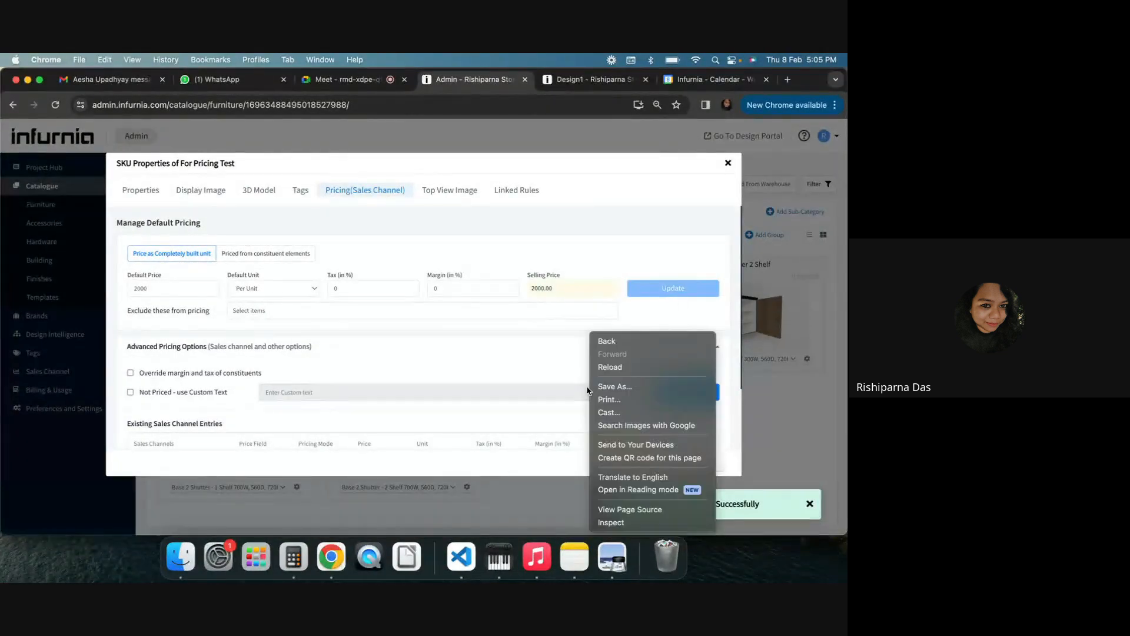
{"action": "left_click", "coordinate": [495, 364]}
{"action": "scroll", "coordinate": [495, 365], "scroll_direction": "down", "scroll_amount": 3}
{"action": "scroll", "coordinate": [495, 365], "scroll_direction": "up", "scroll_amount": 3}
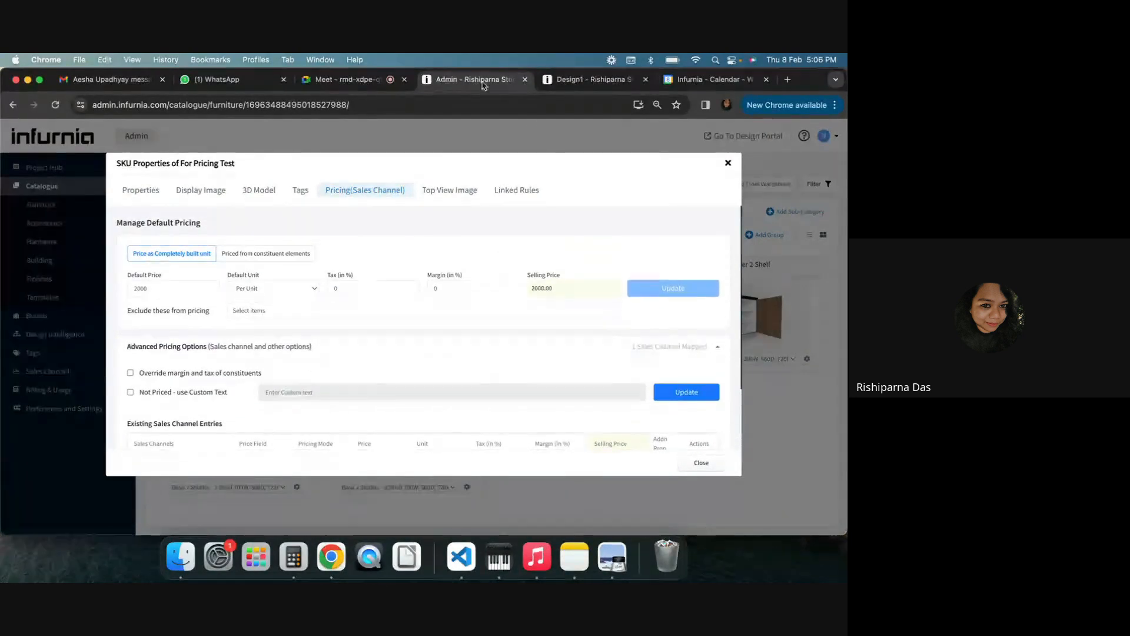
Switch to the Design1 tab and reload the design page
{"action": "left_click", "coordinate": [621, 83]}
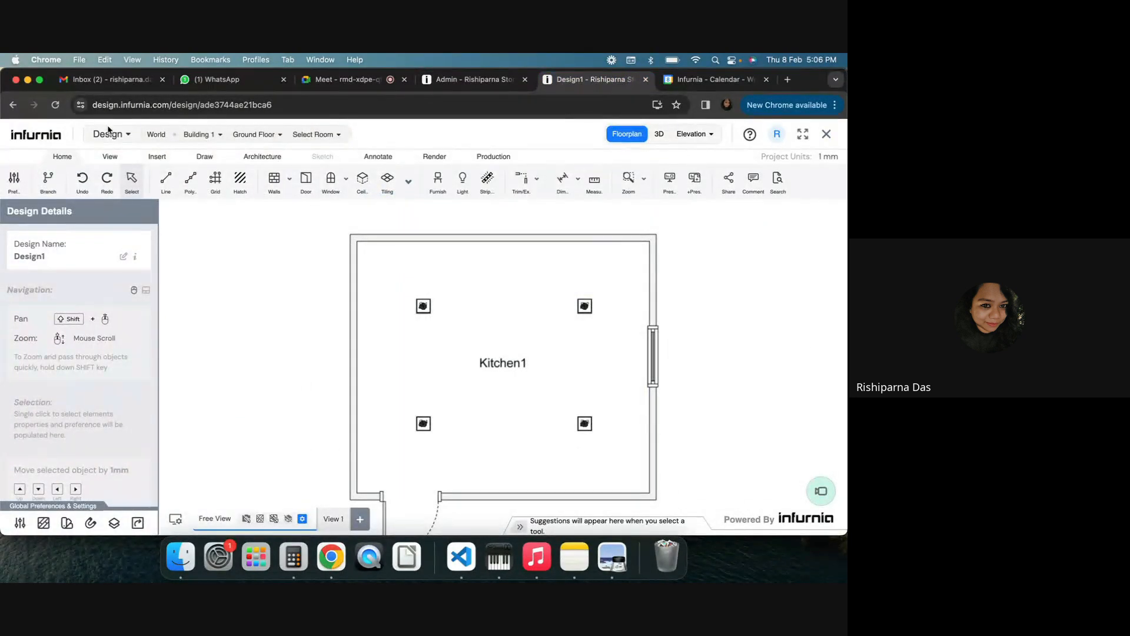
{"action": "left_click", "coordinate": [56, 104]}
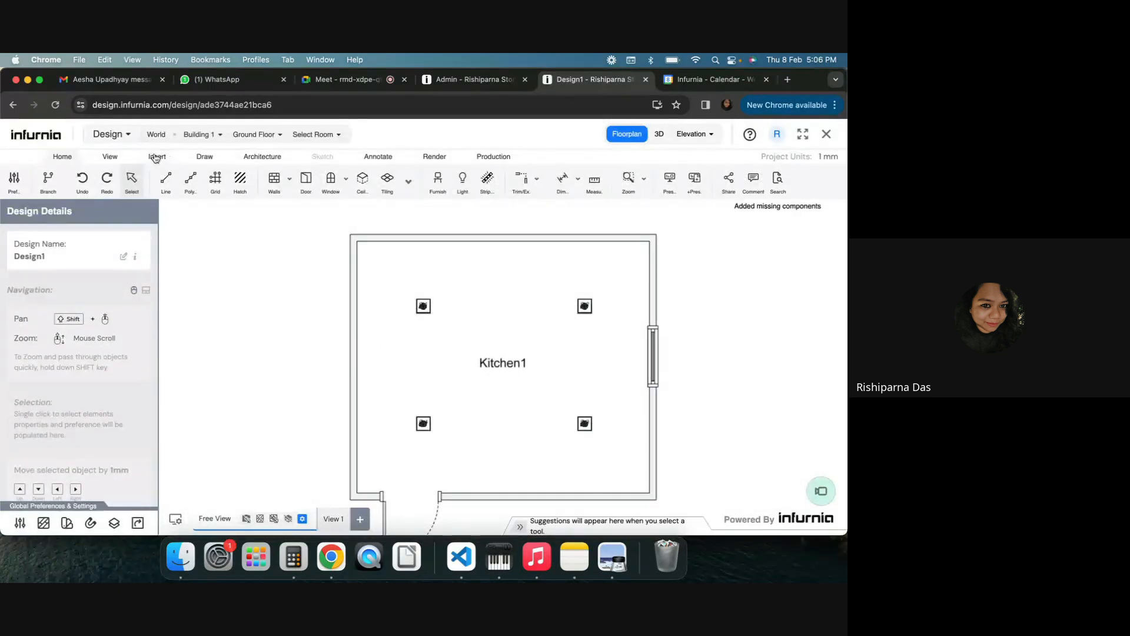
Insert the For Pricing Test base unit from the Shutter Units and place it in Kitchen1's upper-left corner
{"action": "left_click", "coordinate": [157, 157]}
{"action": "left_click", "coordinate": [166, 179]}
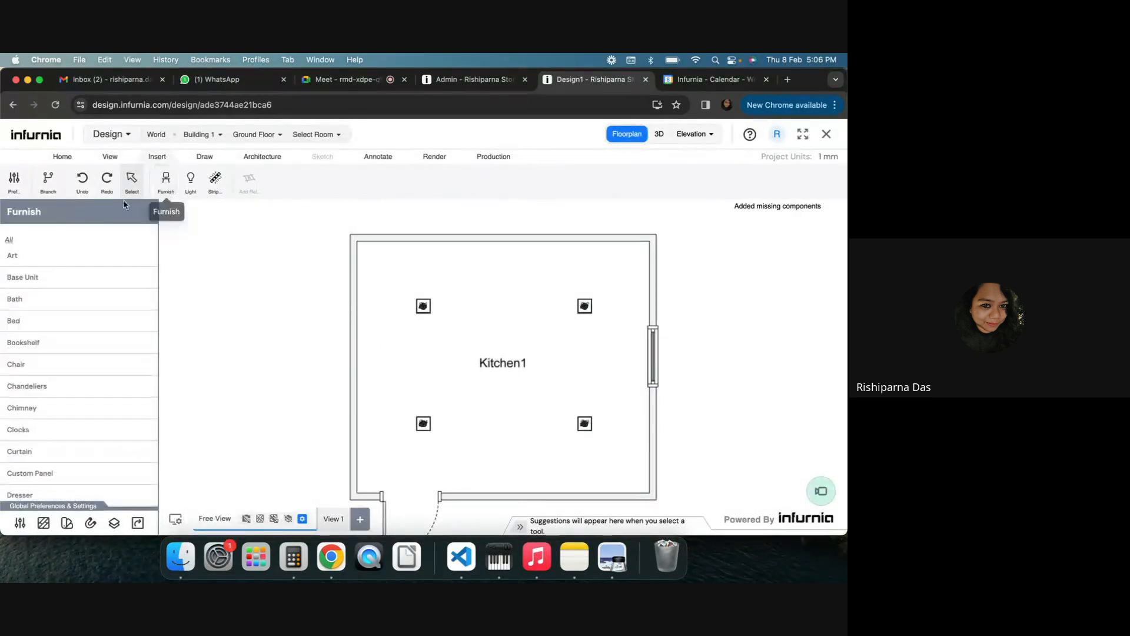
{"action": "left_click", "coordinate": [32, 274]}
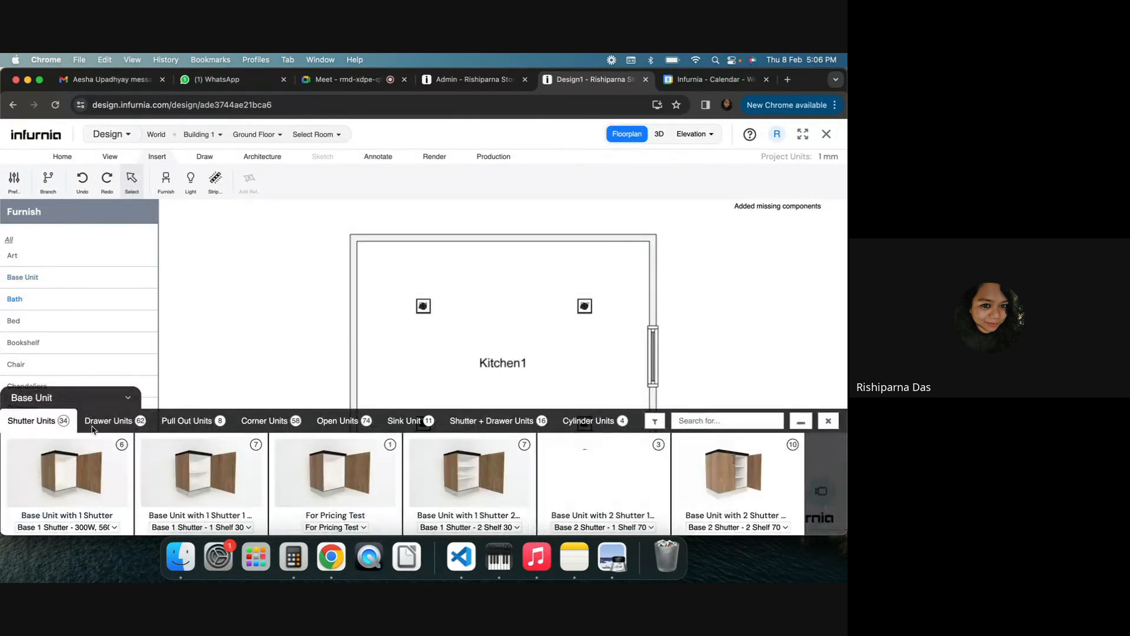
{"action": "left_click", "coordinate": [342, 493]}
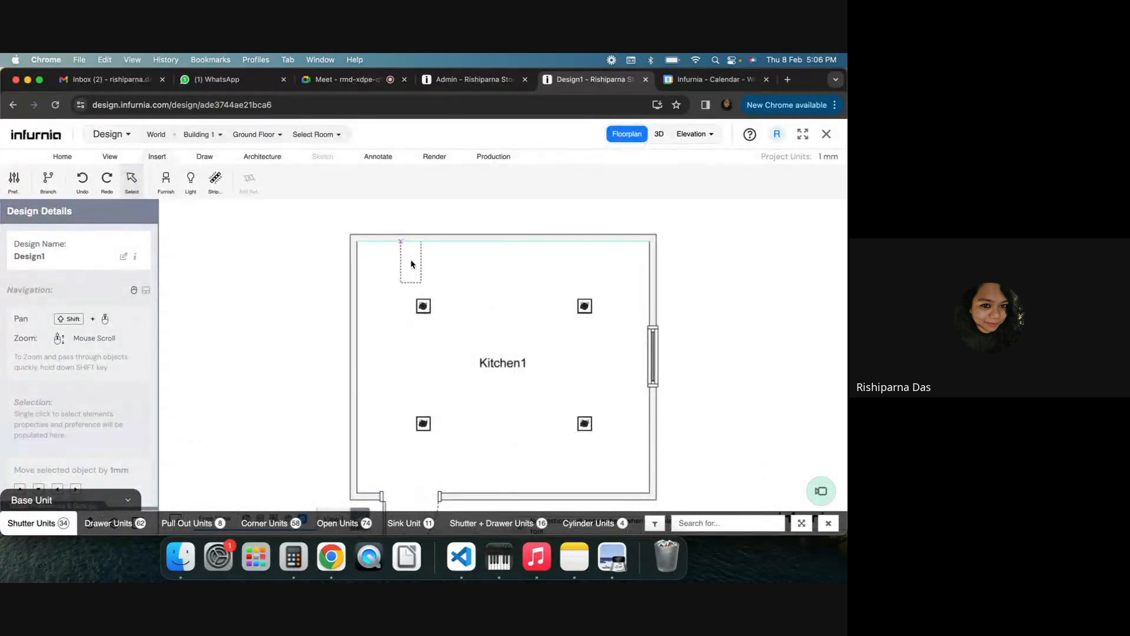
{"action": "left_click", "coordinate": [411, 264]}
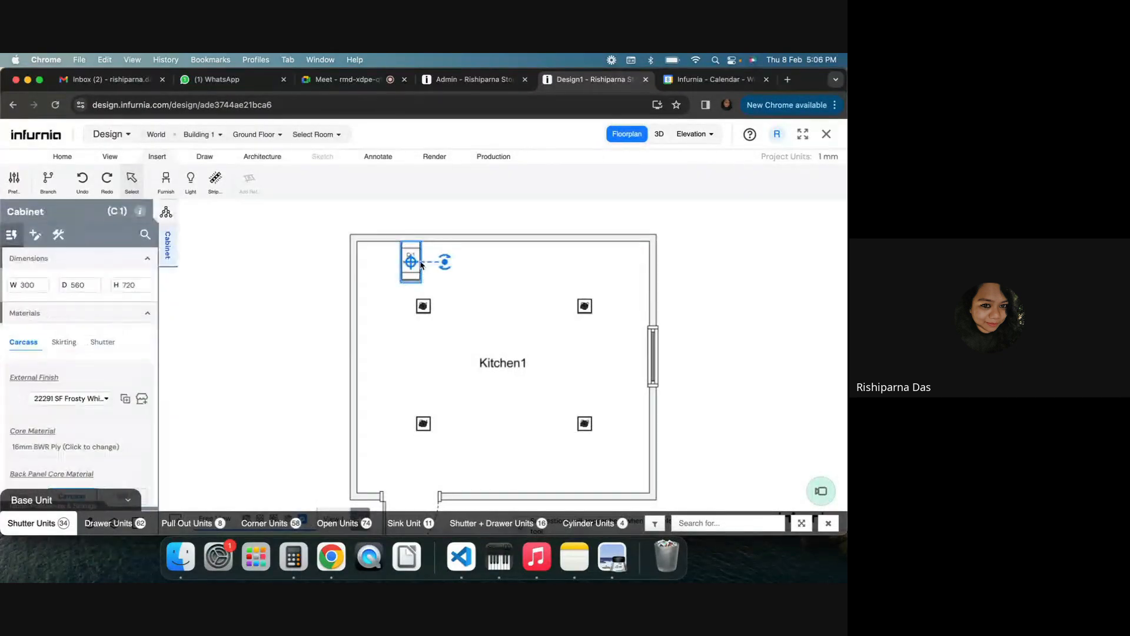
Switch to the 3D view, select the Kitchen1 room and open the Production tools
{"action": "left_click", "coordinate": [660, 136]}
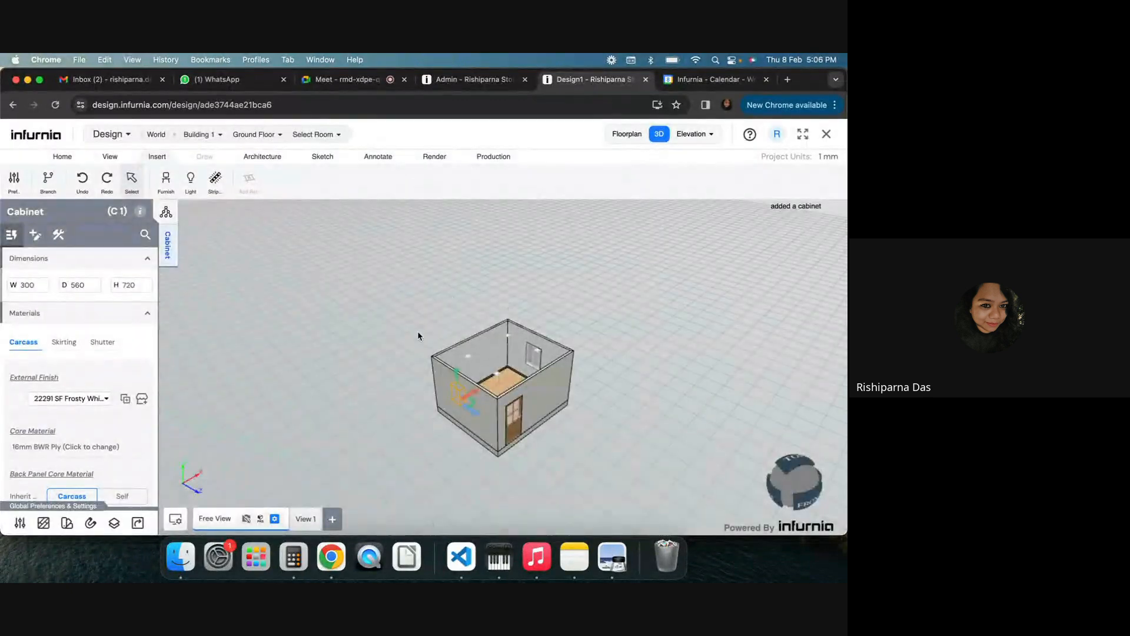
{"action": "left_click", "coordinate": [326, 134]}
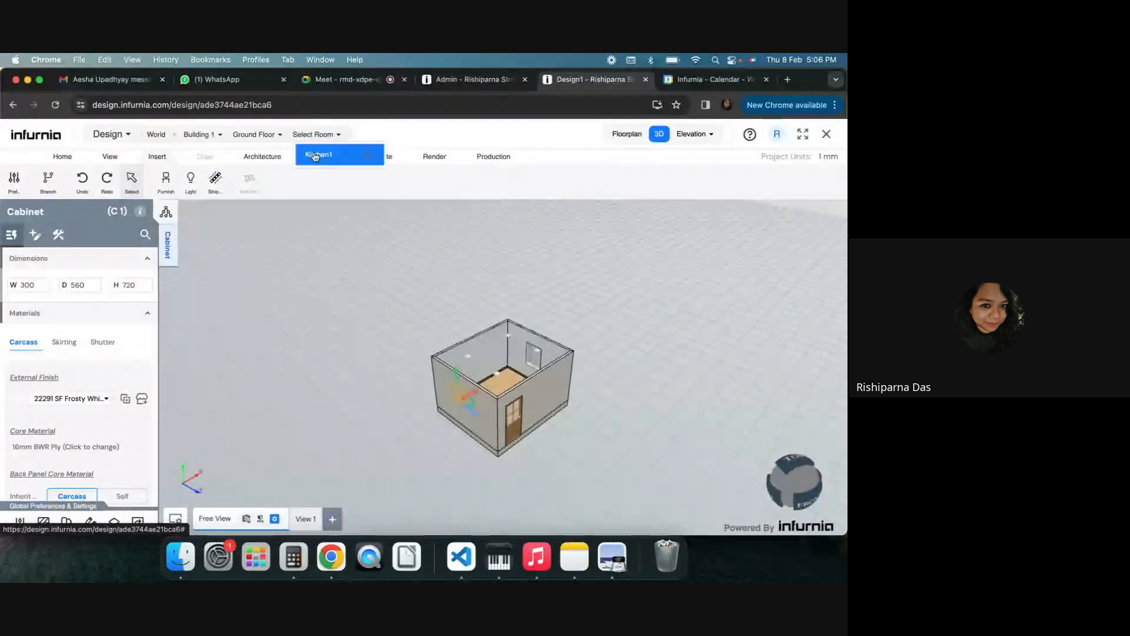
{"action": "left_click", "coordinate": [318, 154]}
{"action": "left_click", "coordinate": [495, 157]}
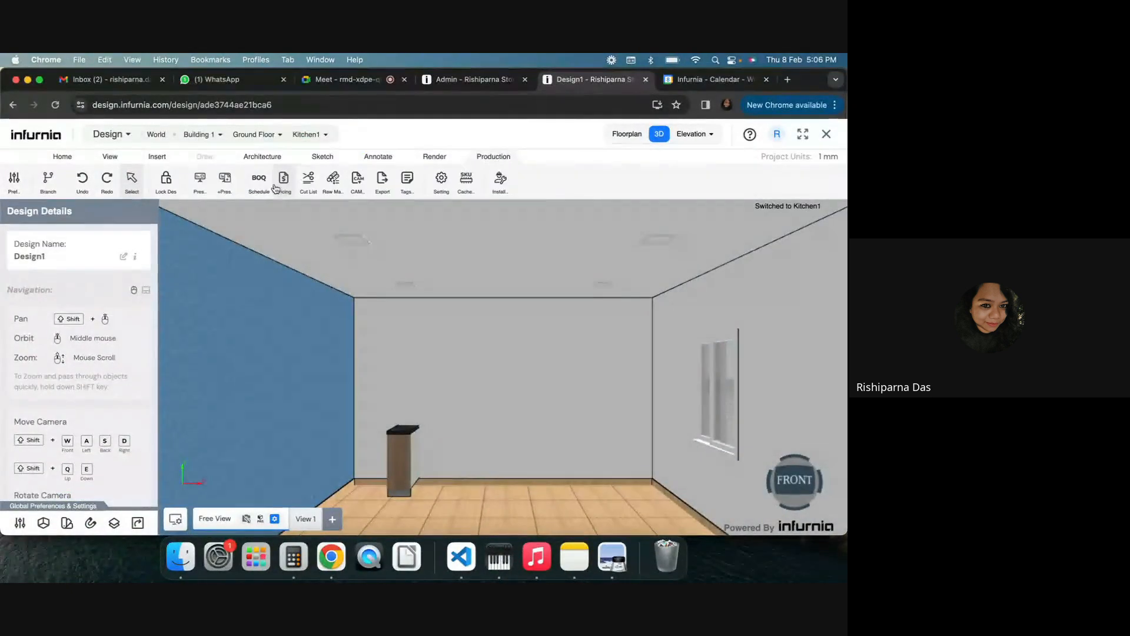
Generate the pricing quotation and close the pricing issues list
{"action": "left_click", "coordinate": [279, 186]}
{"action": "left_click", "coordinate": [536, 423]}
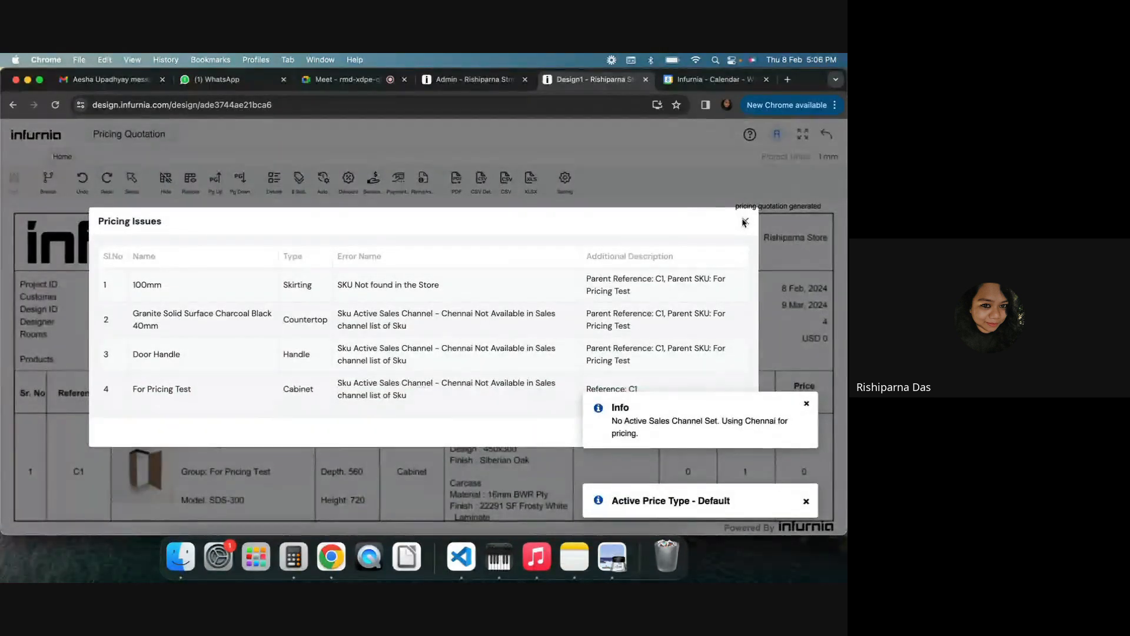
{"action": "left_click", "coordinate": [745, 222]}
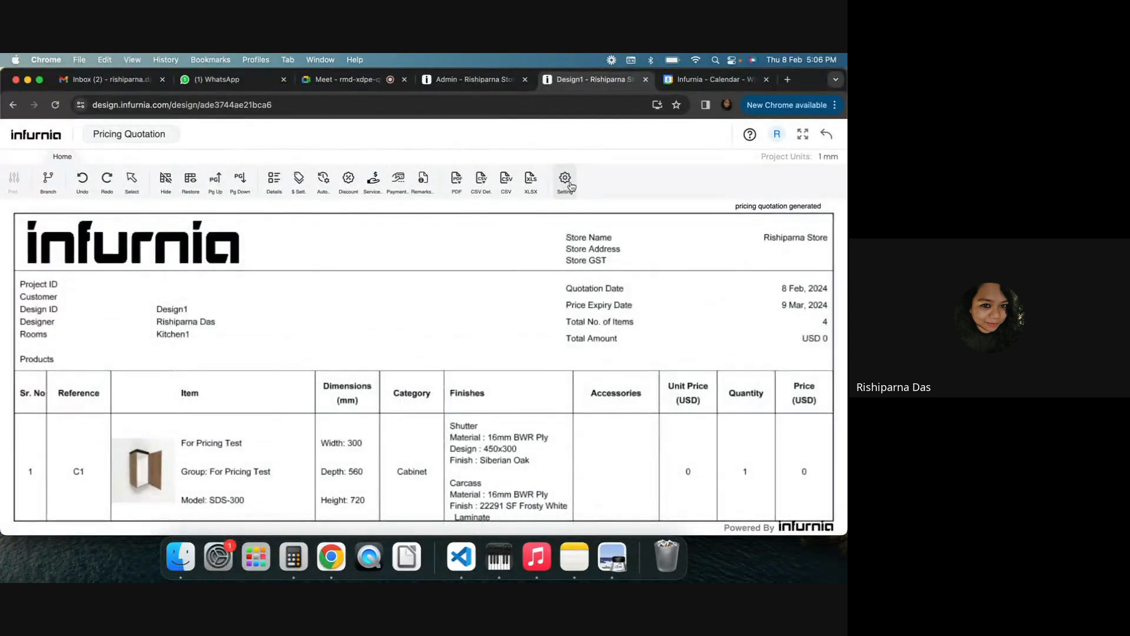
Change the quotation's Pricing Sales Channel to Default Sales Channel in the pricing settings and apply
{"action": "left_click", "coordinate": [569, 183]}
{"action": "left_click", "coordinate": [479, 182]}
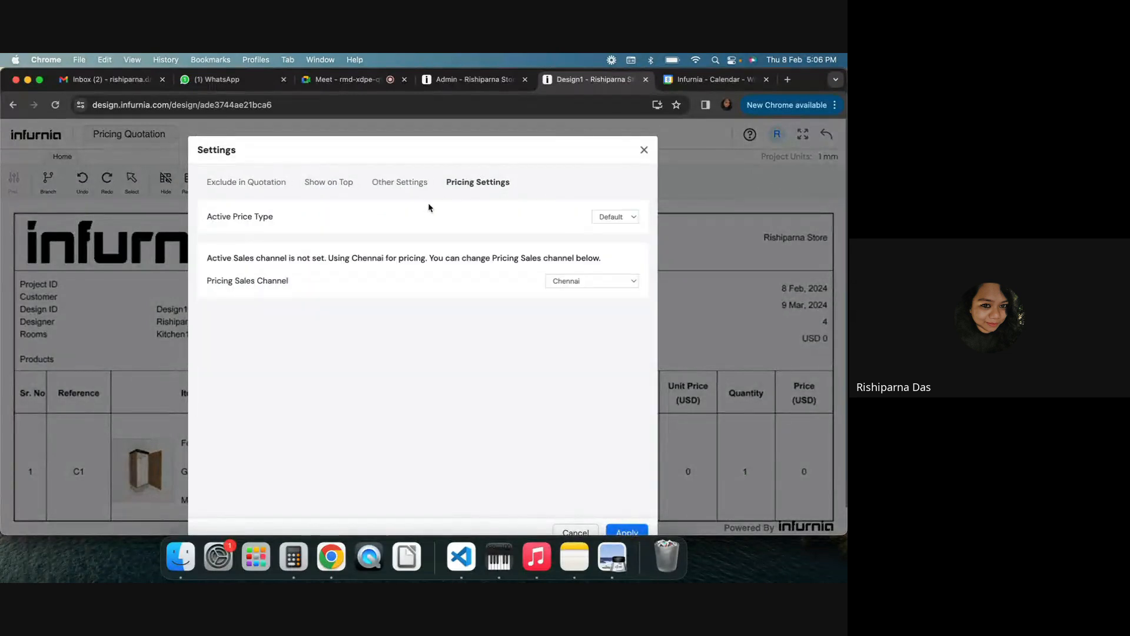
{"action": "left_click", "coordinate": [588, 280]}
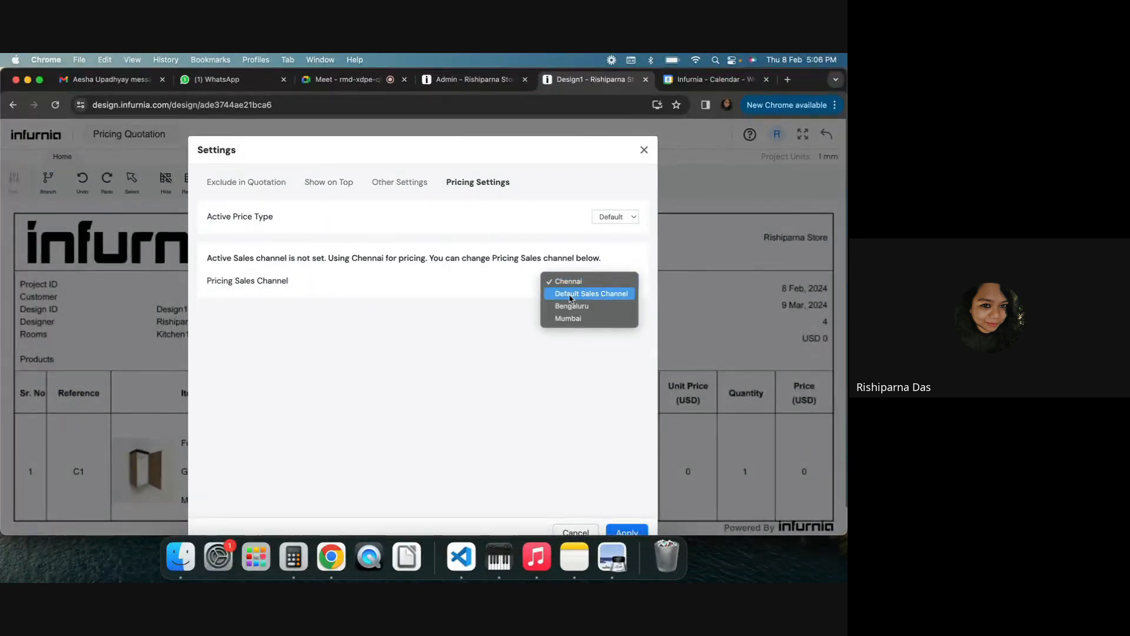
{"action": "left_click", "coordinate": [571, 294]}
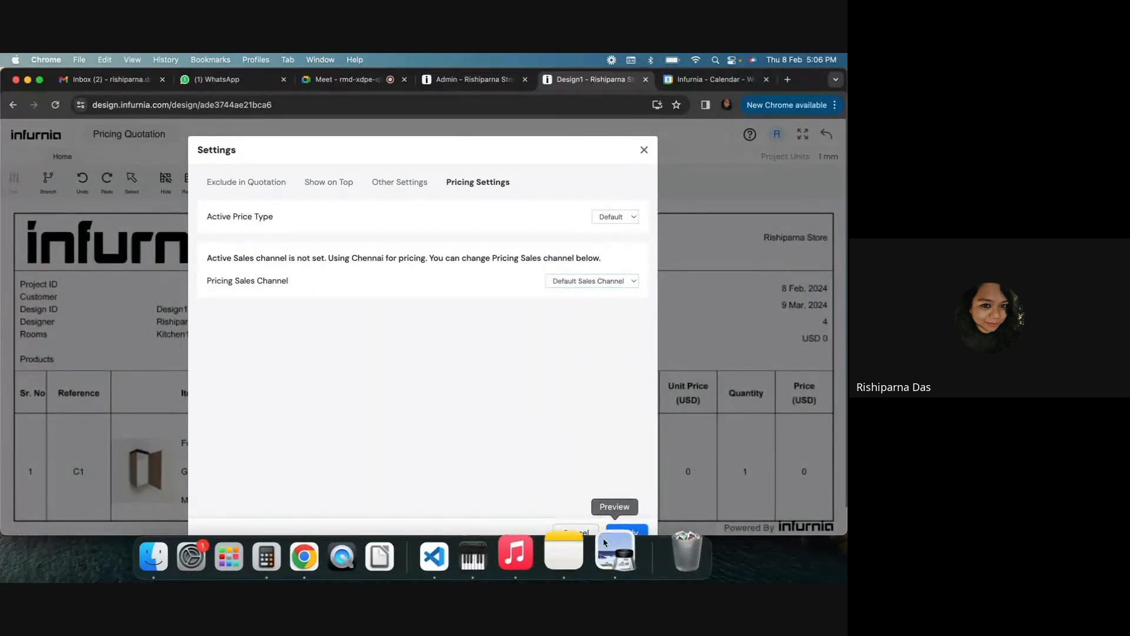
{"action": "left_click", "coordinate": [624, 530]}
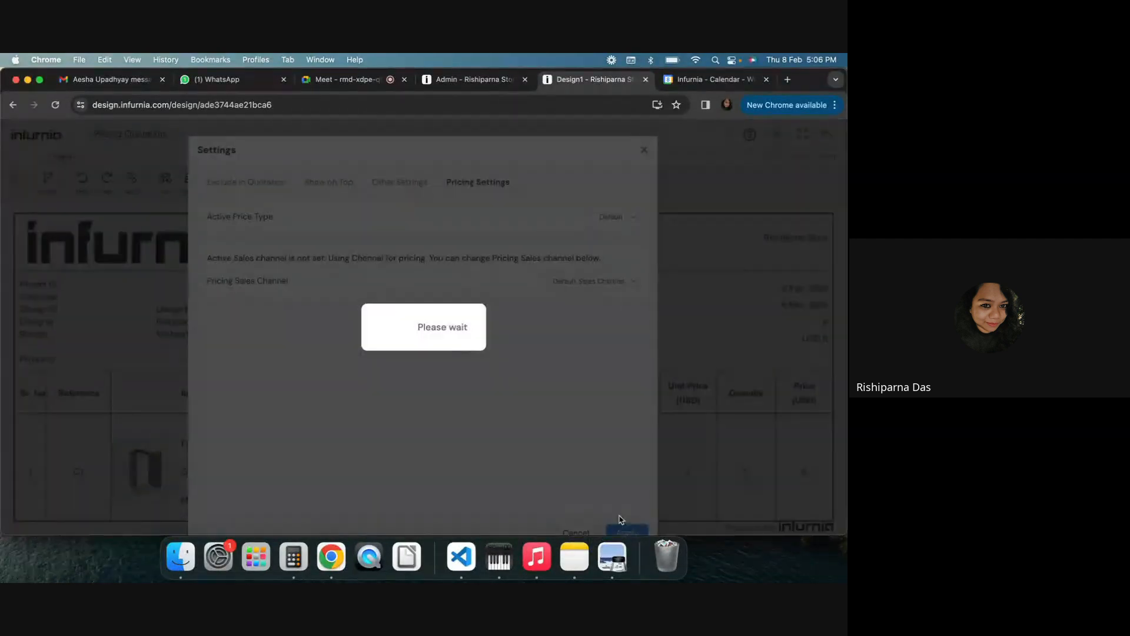
Scroll through the quotation's product rows to review unit prices and totals
{"action": "scroll", "coordinate": [547, 395], "scroll_direction": "down", "scroll_amount": 3}
{"action": "scroll", "coordinate": [547, 395], "scroll_direction": "down", "scroll_amount": 2}
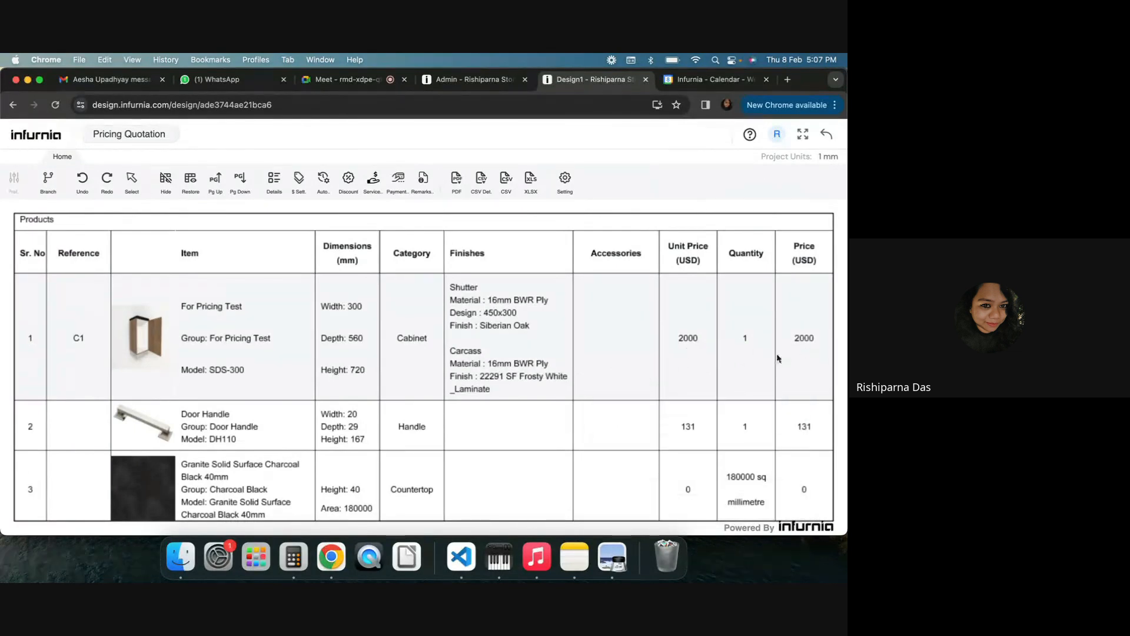
{"action": "scroll", "coordinate": [581, 364], "scroll_direction": "down", "scroll_amount": 4}
{"action": "scroll", "coordinate": [582, 366], "scroll_direction": "up", "scroll_amount": 2}
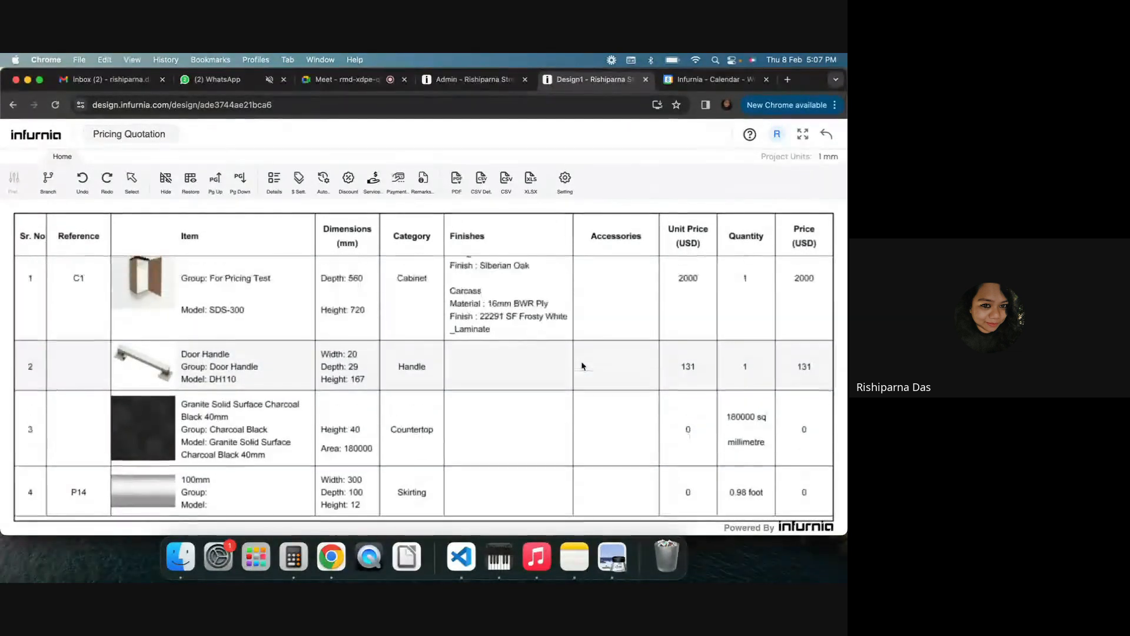
{"action": "scroll", "coordinate": [581, 365], "scroll_direction": "up", "scroll_amount": 2}
Check the SKU's pricing in the admin tab, then return to the quotation
{"action": "left_click", "coordinate": [471, 79]}
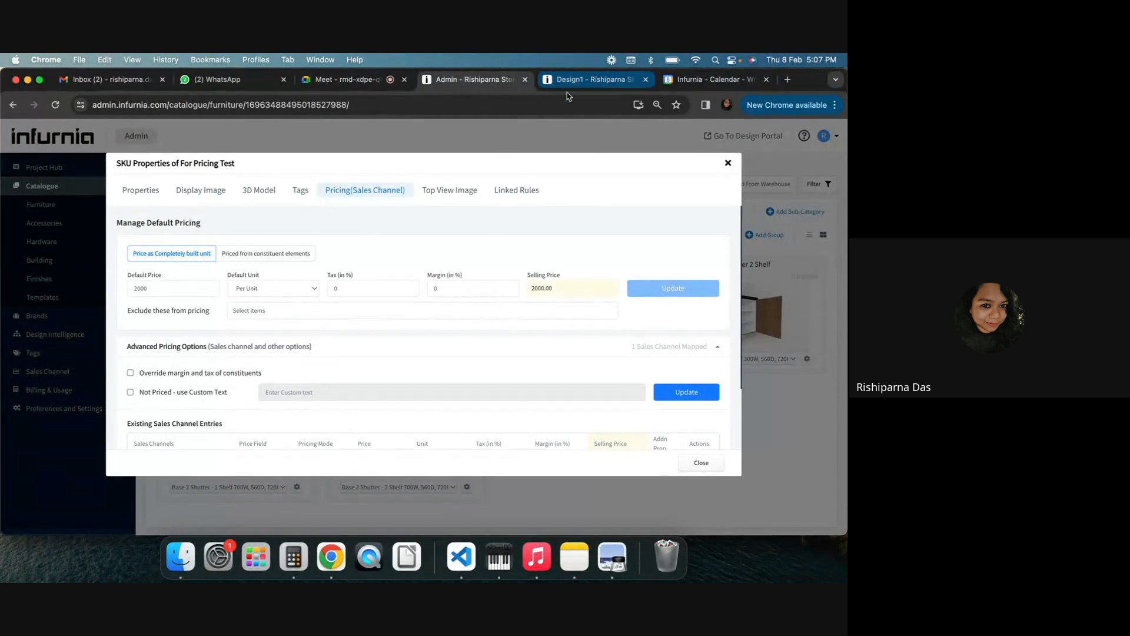
{"action": "left_click", "coordinate": [603, 85]}
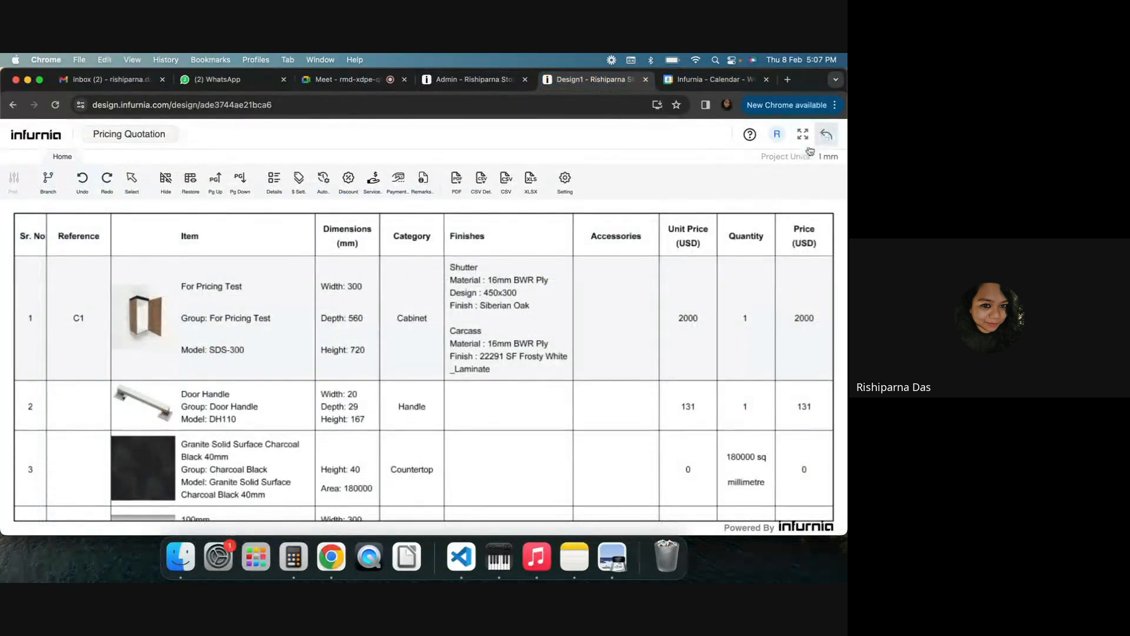
Return to the design's 3D view, select the C1 cabinet and set its width to 900 mm
{"action": "left_click", "coordinate": [825, 135]}
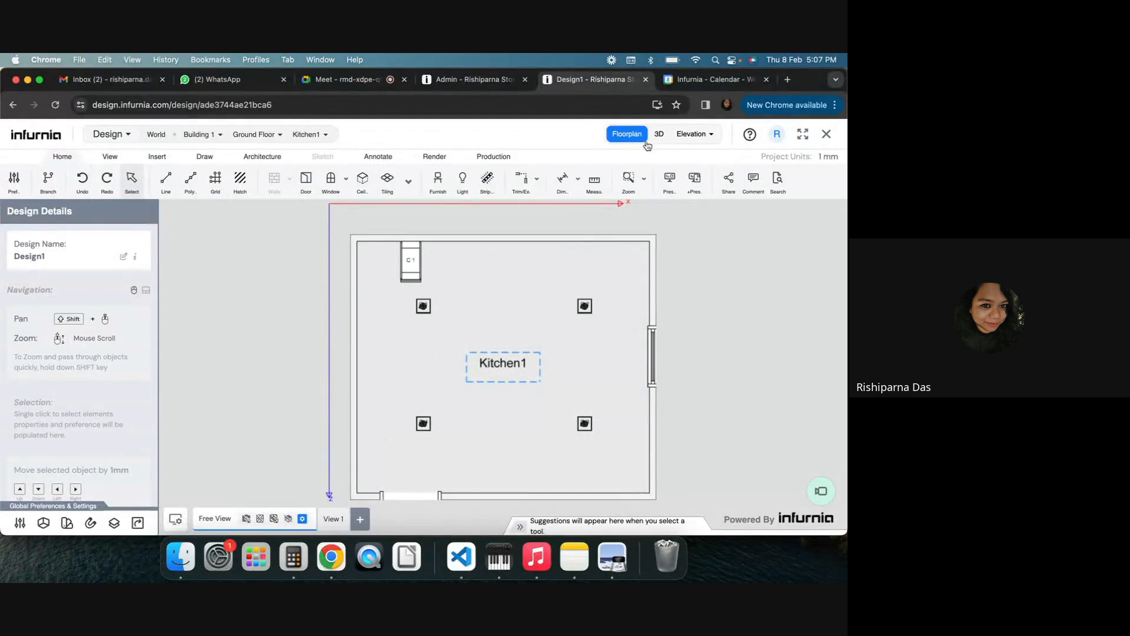
{"action": "left_click", "coordinate": [658, 134]}
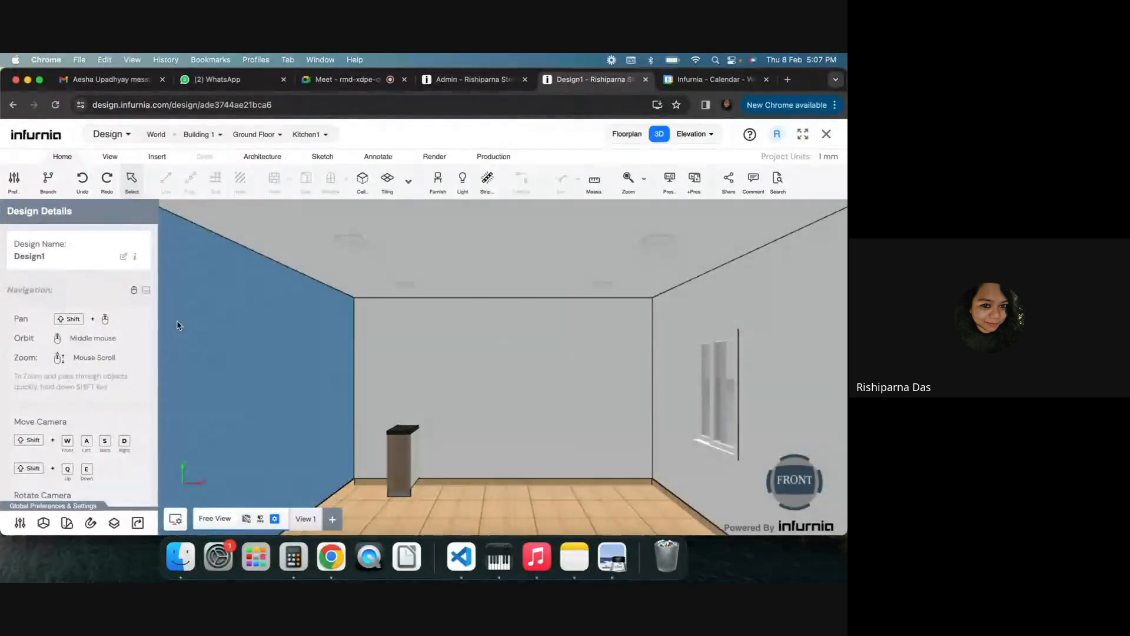
{"action": "middle_click_drag", "start_coordinate": [499, 458], "coordinate": [419, 380]}
{"action": "left_click", "coordinate": [427, 390]}
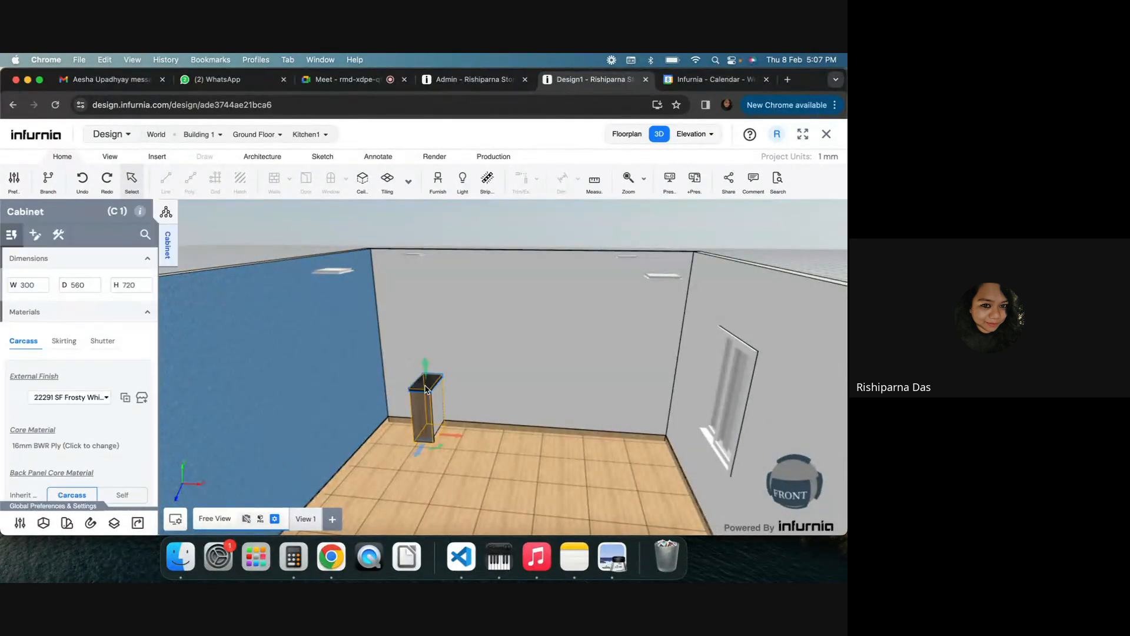
{"action": "double_click", "coordinate": [29, 286]}
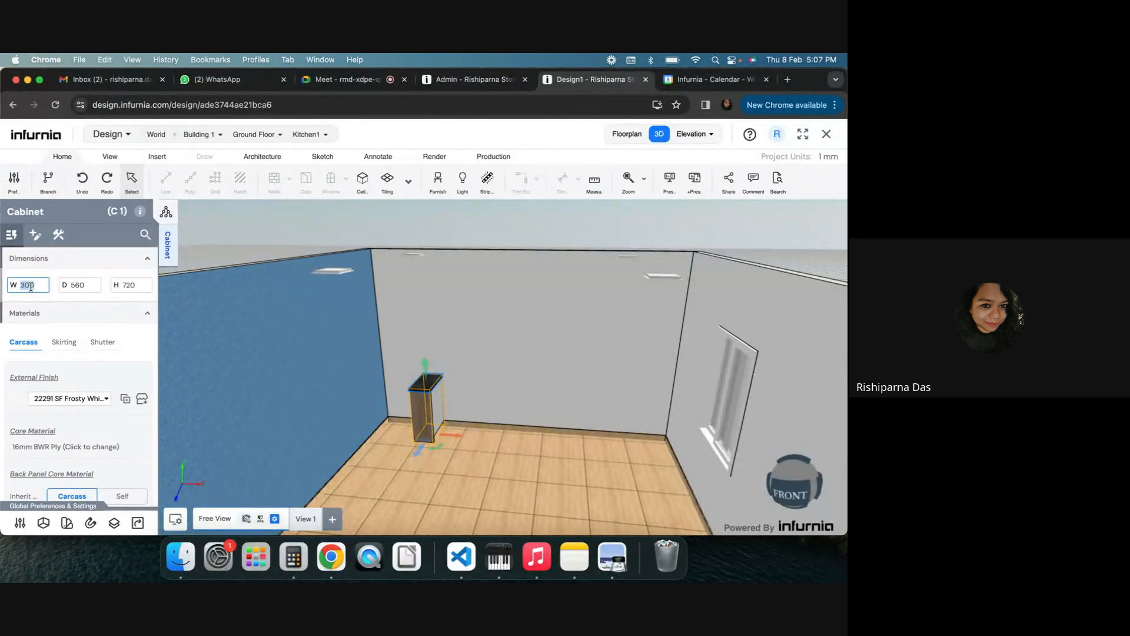
{"action": "type", "text": "900"}
{"action": "key", "text": "Return"}
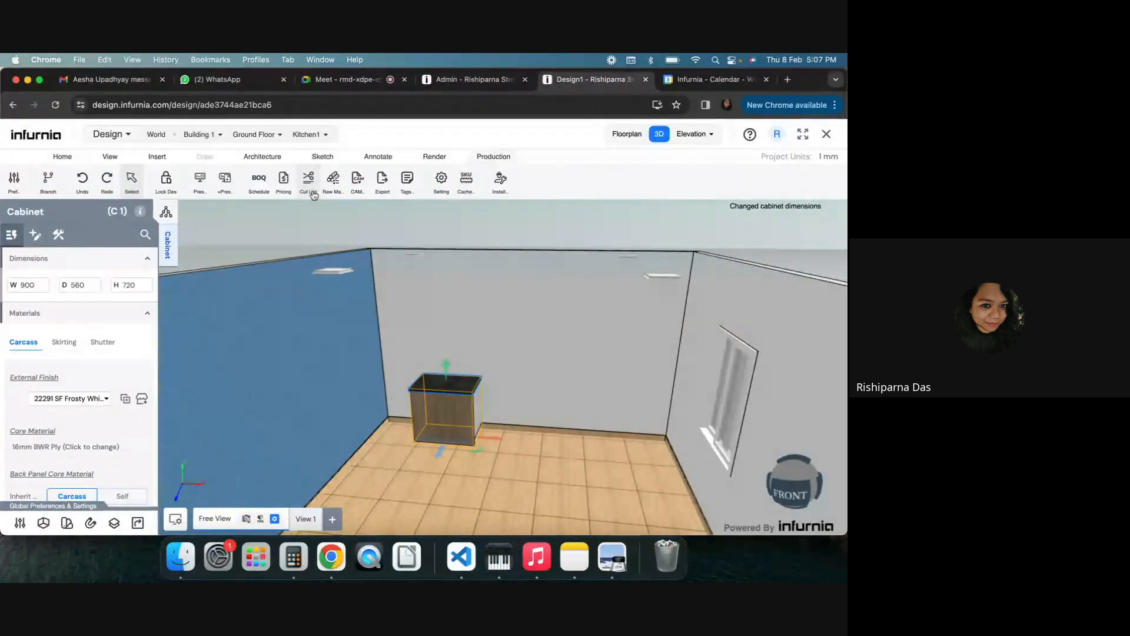
Regenerate the pricing quotation and close the pricing issues list
{"action": "left_click", "coordinate": [284, 182]}
{"action": "left_click", "coordinate": [507, 425]}
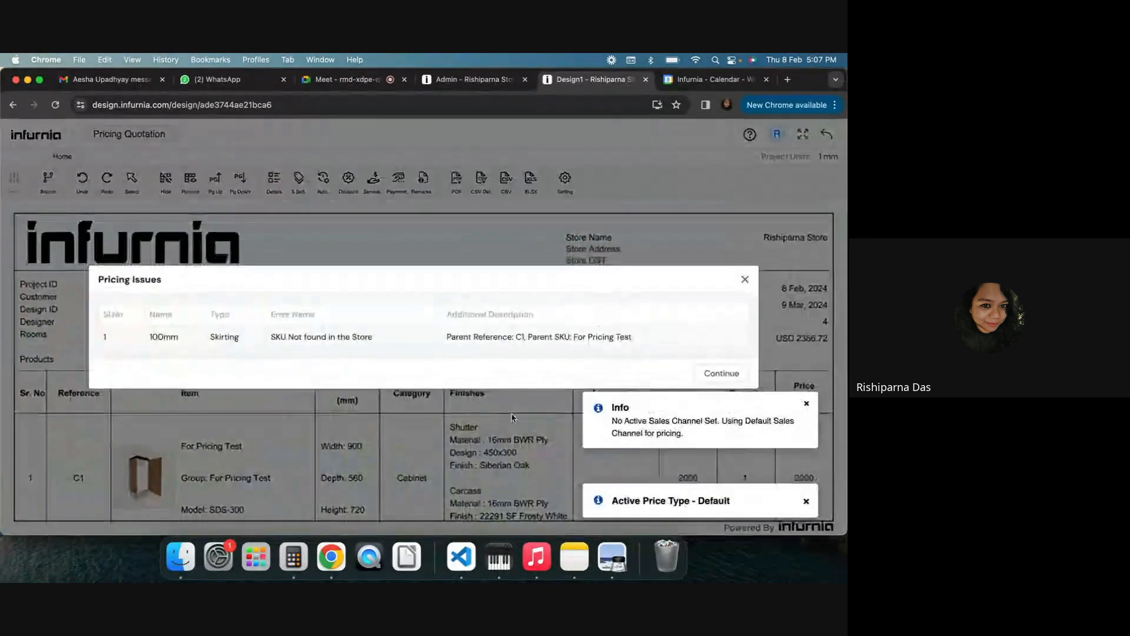
{"action": "left_click", "coordinate": [740, 281]}
{"action": "scroll", "coordinate": [536, 295], "scroll_direction": "down", "scroll_amount": 3}
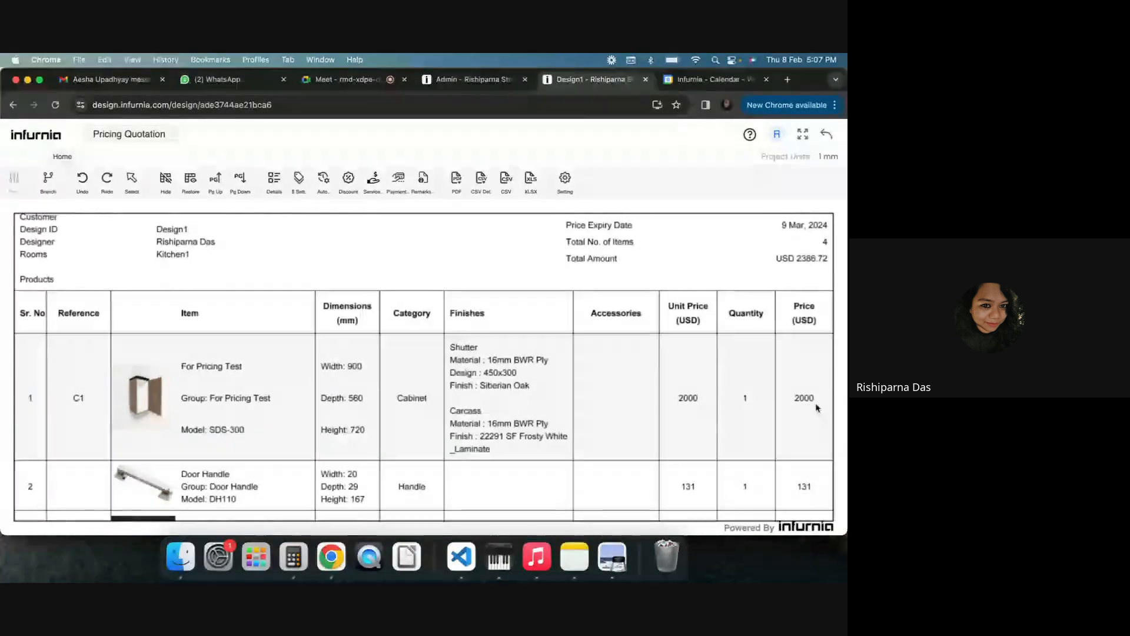
In the admin catalogue, set the Antique Brass(160) handle SKU's default price to 200 and update it
{"action": "left_click", "coordinate": [487, 78]}
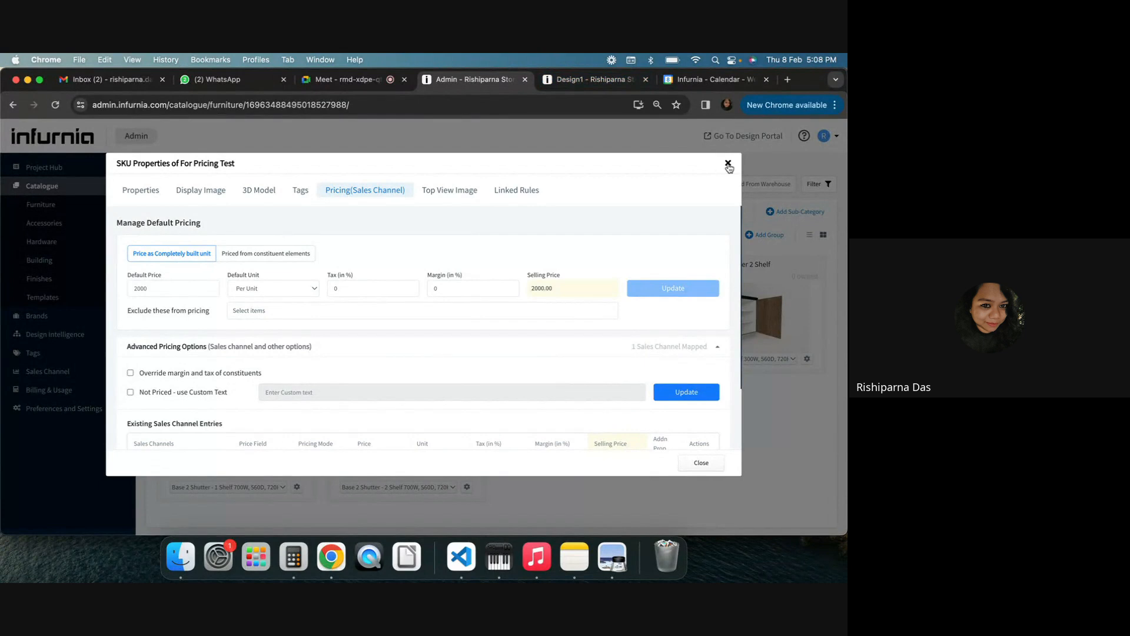
{"action": "left_click", "coordinate": [728, 163]}
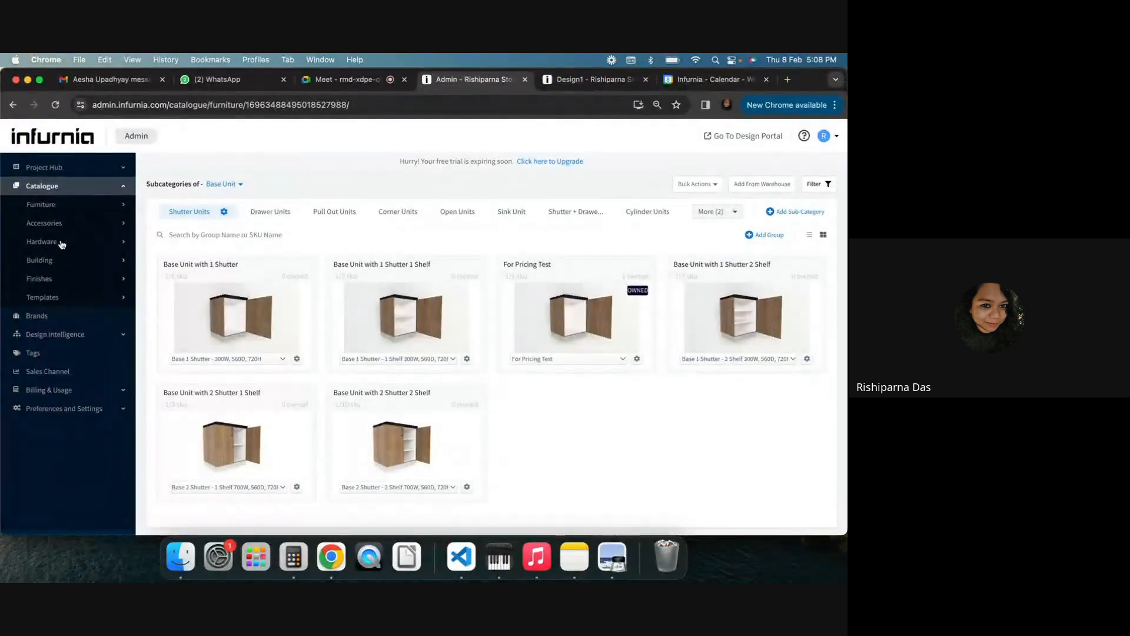
{"action": "left_click", "coordinate": [61, 244]}
{"action": "left_click", "coordinate": [192, 260]}
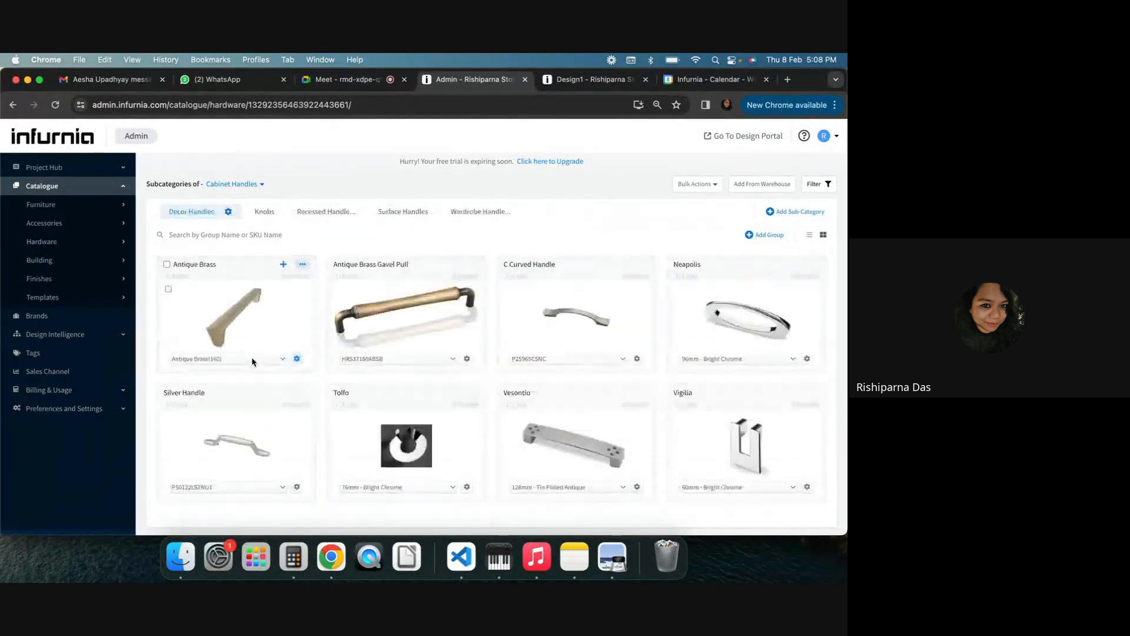
{"action": "left_click", "coordinate": [283, 358]}
{"action": "left_click", "coordinate": [286, 377]}
{"action": "left_click", "coordinate": [238, 192]}
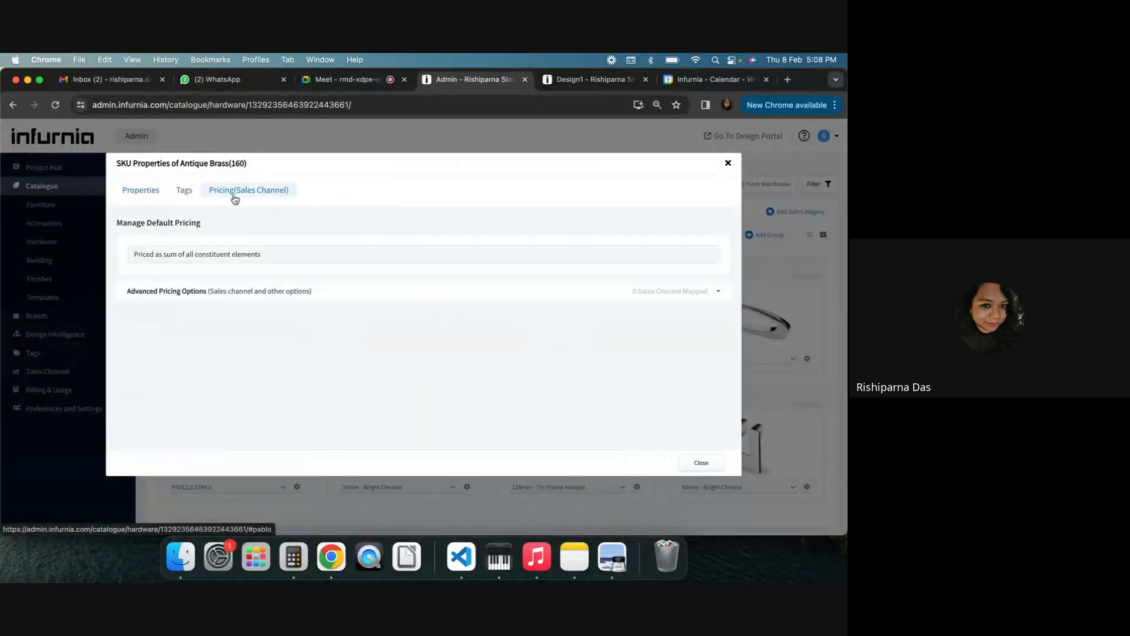
{"action": "double_click", "coordinate": [167, 268]}
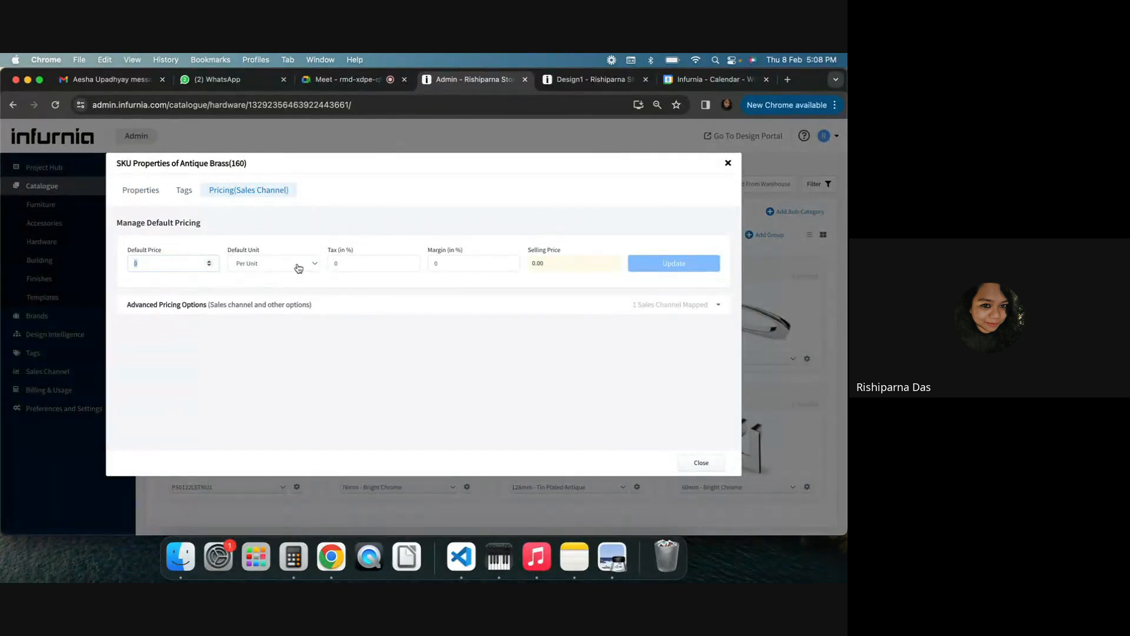
{"action": "type", "text": "200"}
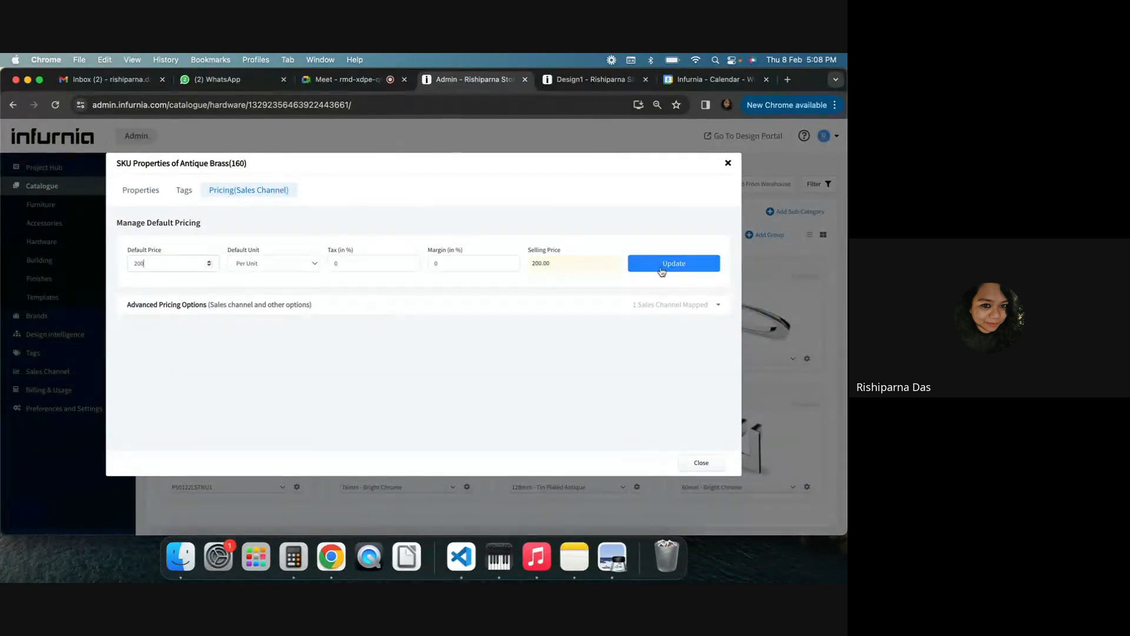
{"action": "left_click", "coordinate": [665, 263]}
{"action": "left_click", "coordinate": [728, 165]}
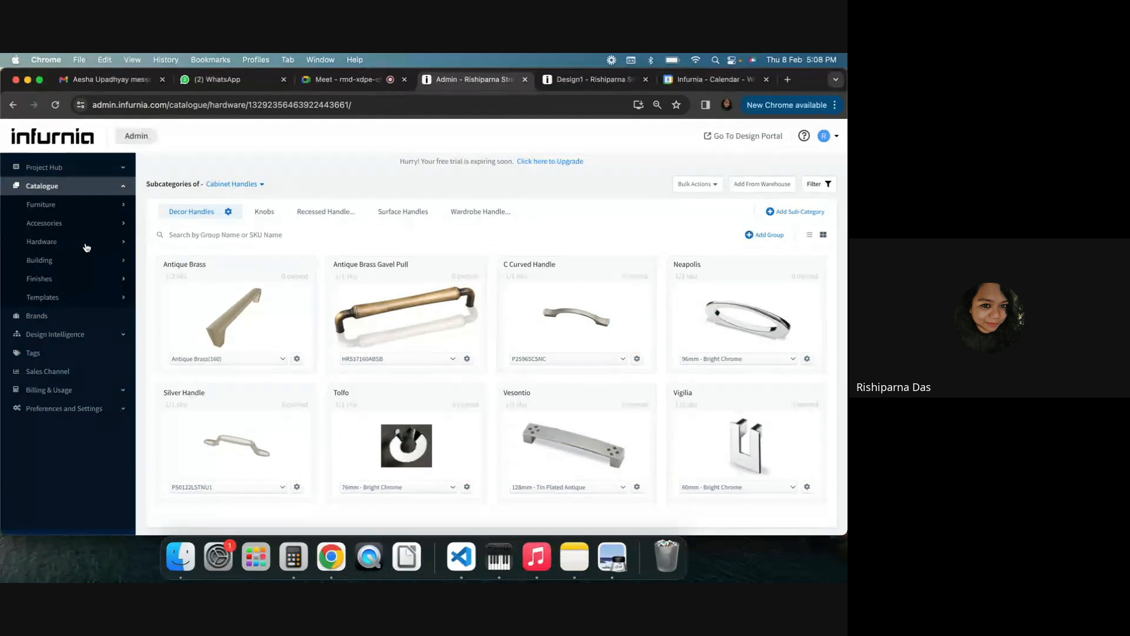
Set the For Pricing Test SKU's default unit to Square Foot and its default price to 100, then update
{"action": "left_click", "coordinate": [70, 205]}
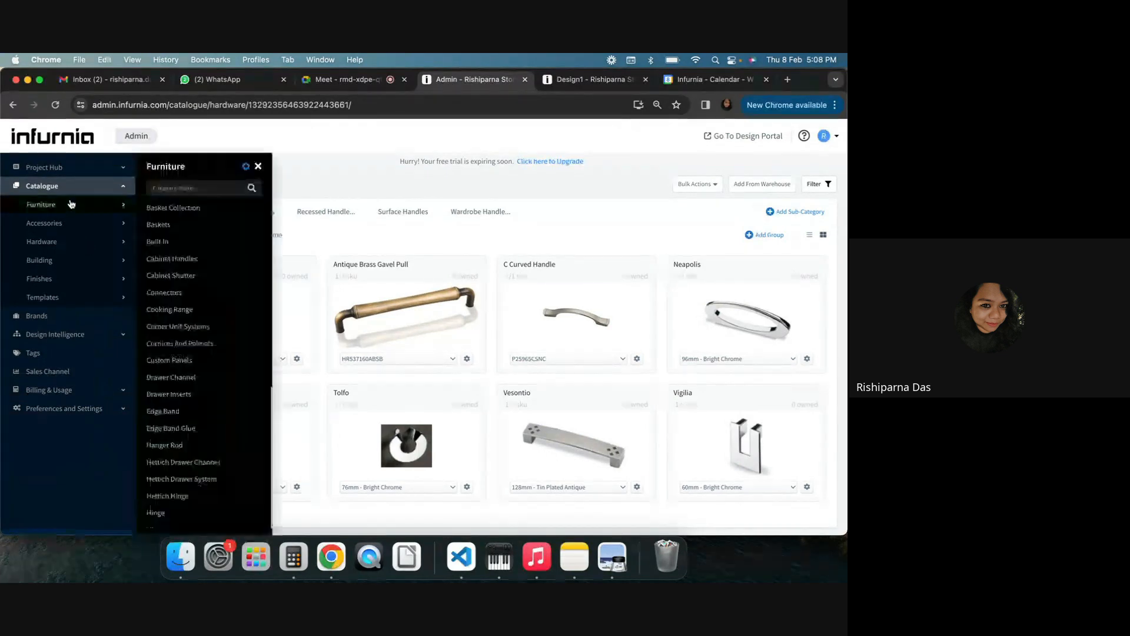
{"action": "left_click", "coordinate": [181, 212]}
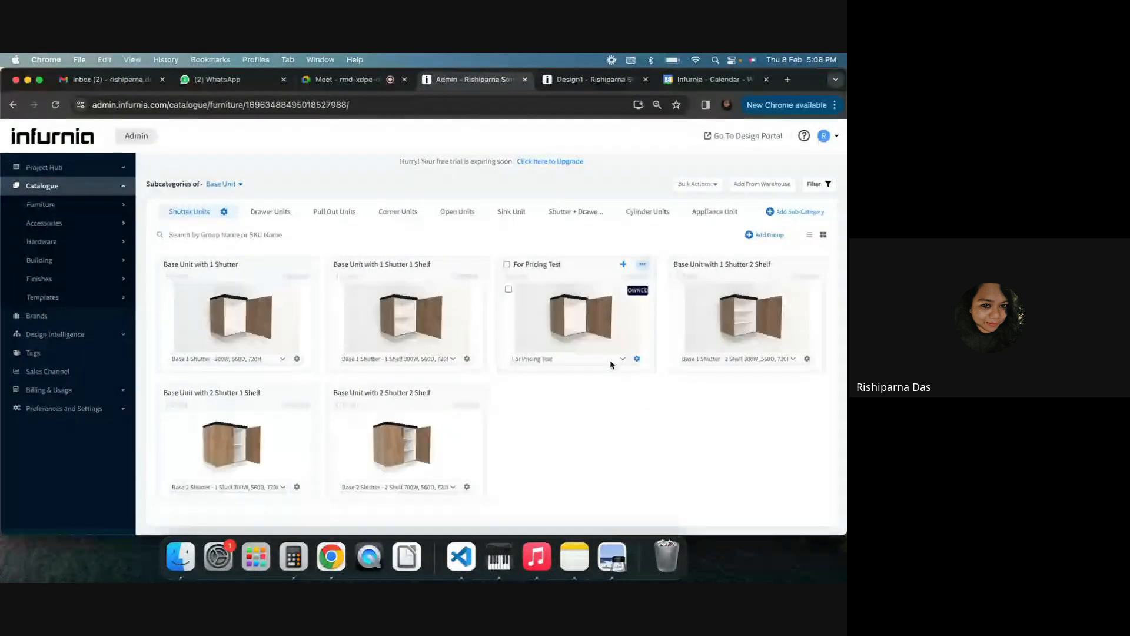
{"action": "left_click", "coordinate": [637, 359]}
{"action": "left_click", "coordinate": [607, 379]}
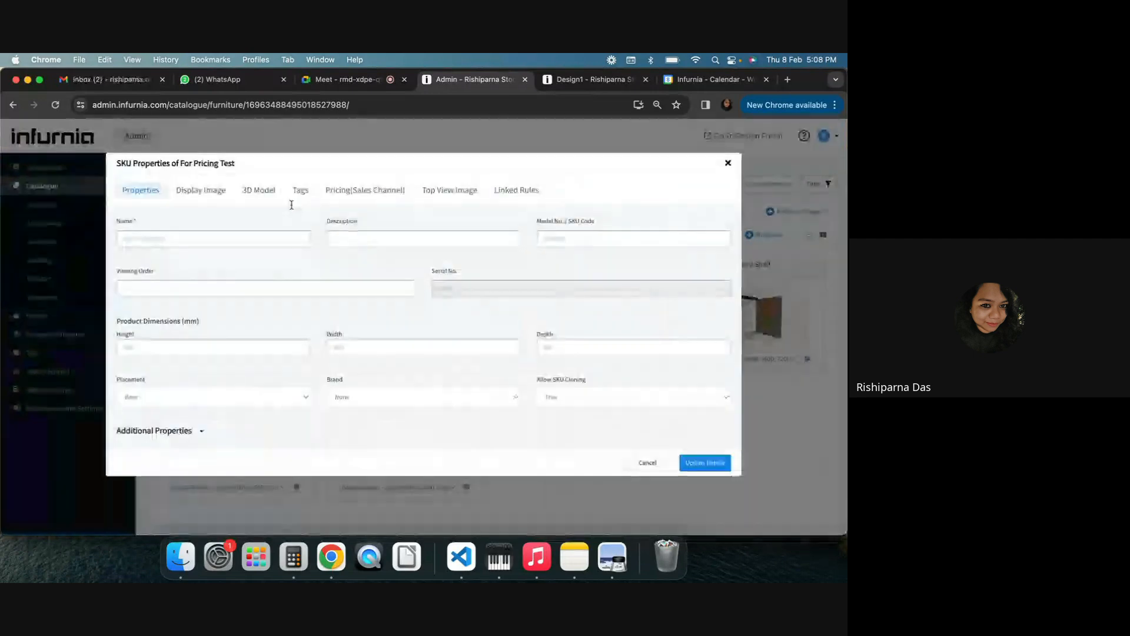
{"action": "left_click", "coordinate": [329, 190]}
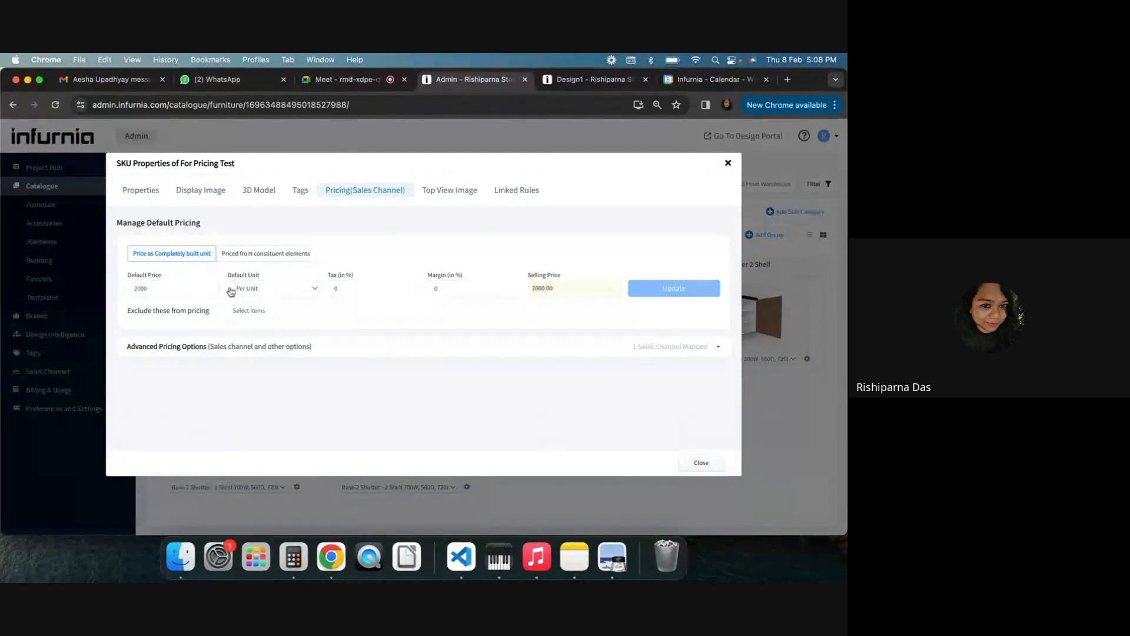
{"action": "left_click_drag", "start_coordinate": [170, 288], "coordinate": [113, 290]}
{"action": "left_click", "coordinate": [255, 293]}
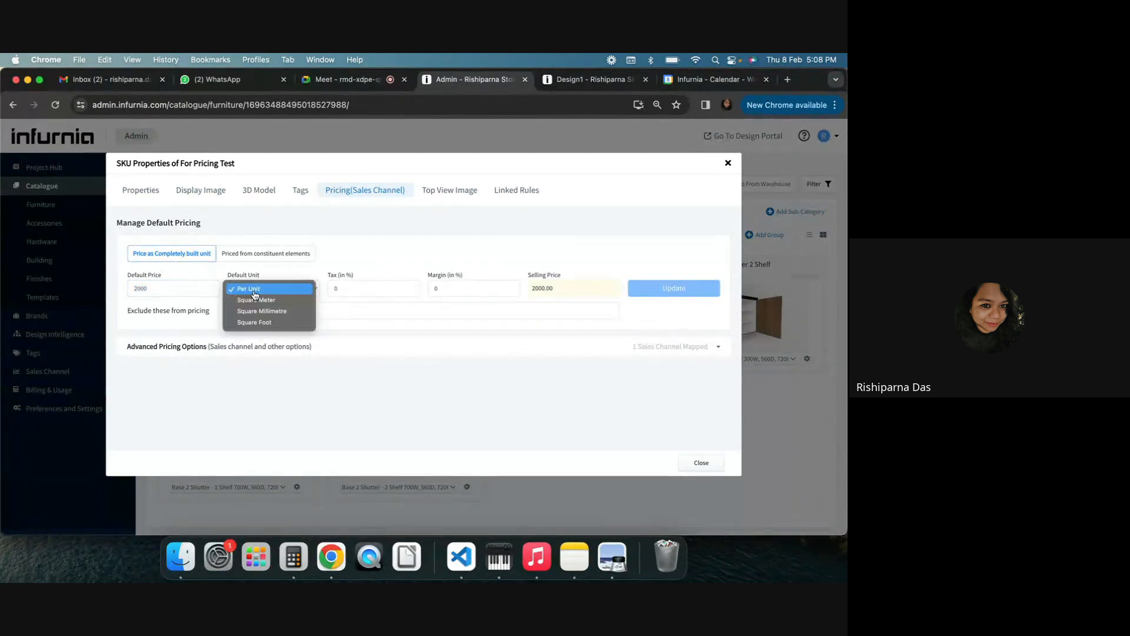
{"action": "left_click", "coordinate": [264, 323]}
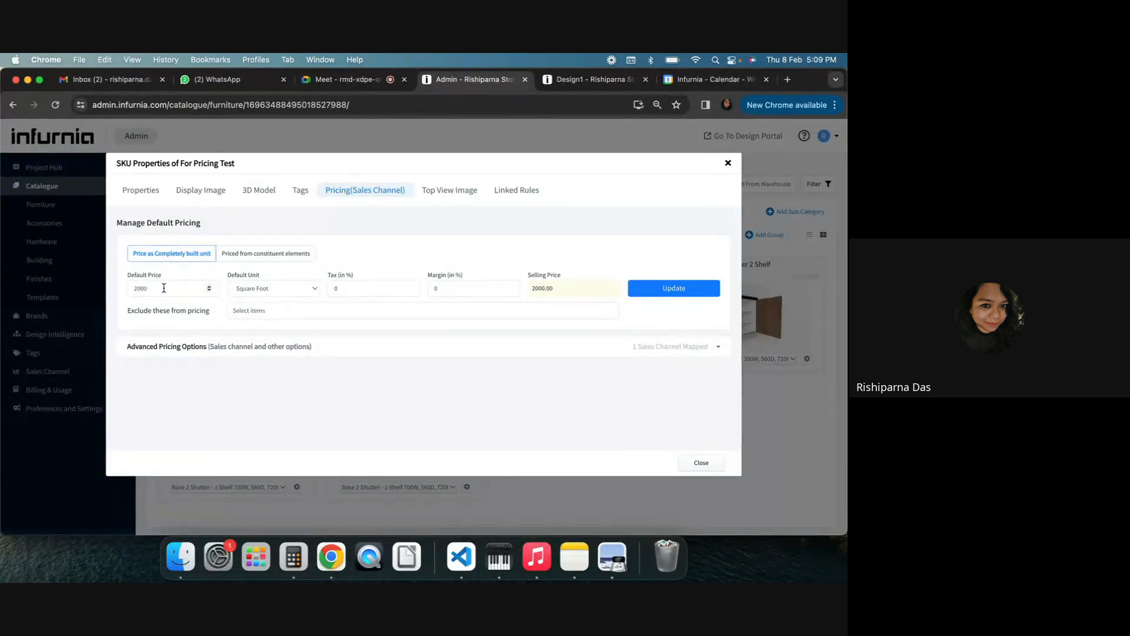
{"action": "left_click_drag", "start_coordinate": [163, 286], "coordinate": [94, 289]}
{"action": "type", "text": "10"}
{"action": "left_click", "coordinate": [647, 291]}
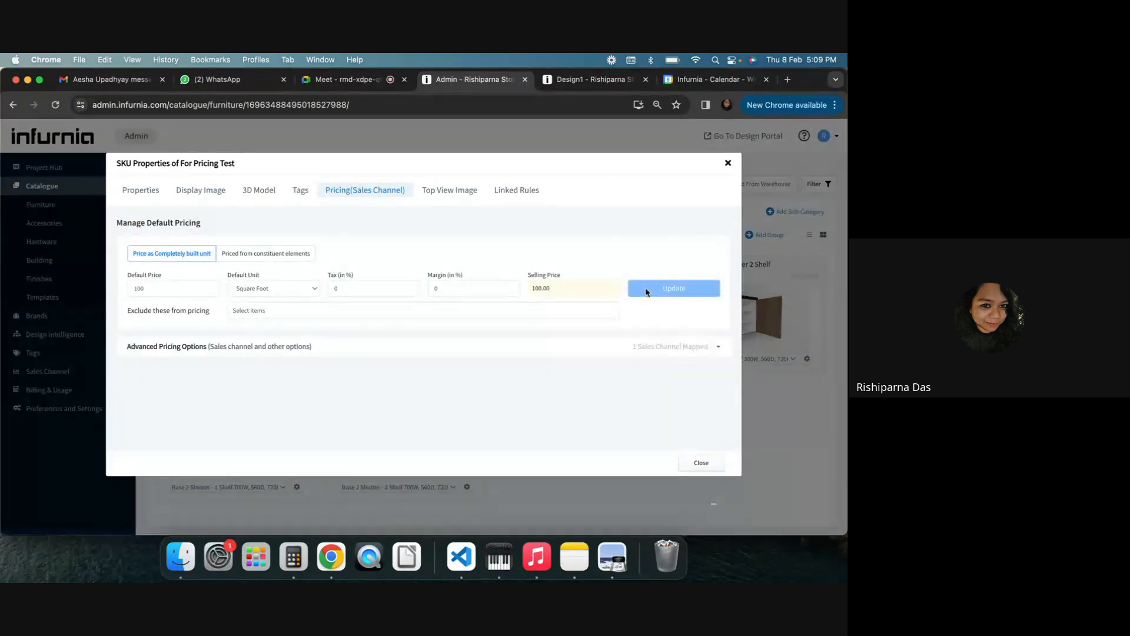
{"action": "left_click", "coordinate": [729, 166]}
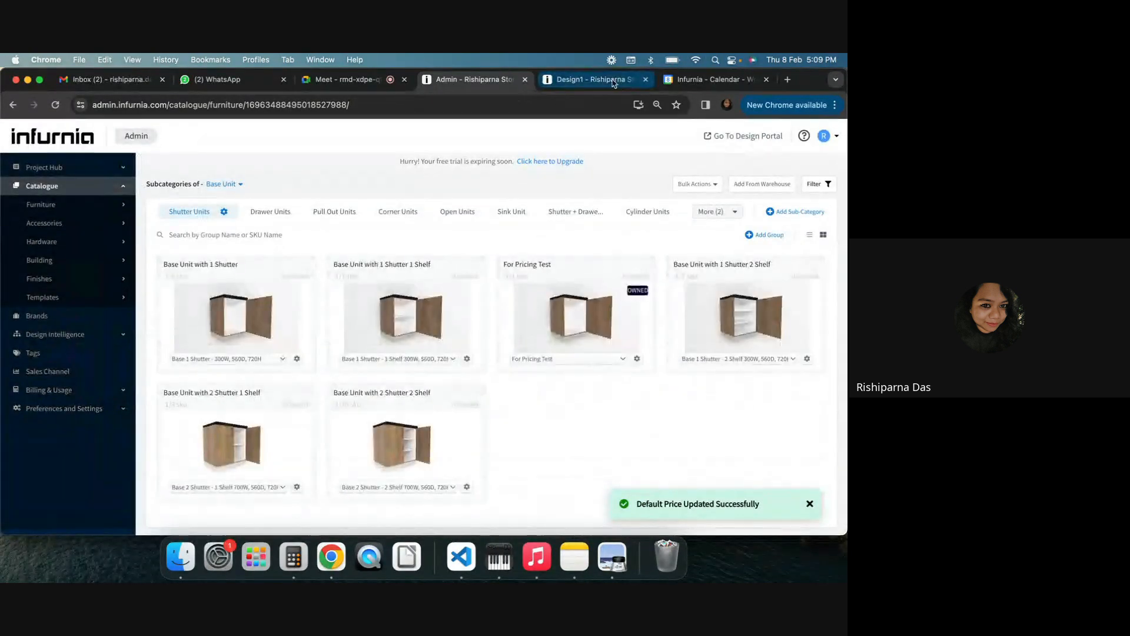
Back in the design, refresh the SKU cache from production settings after reviewing the For Pricing Test cache differences
{"action": "left_click", "coordinate": [589, 79]}
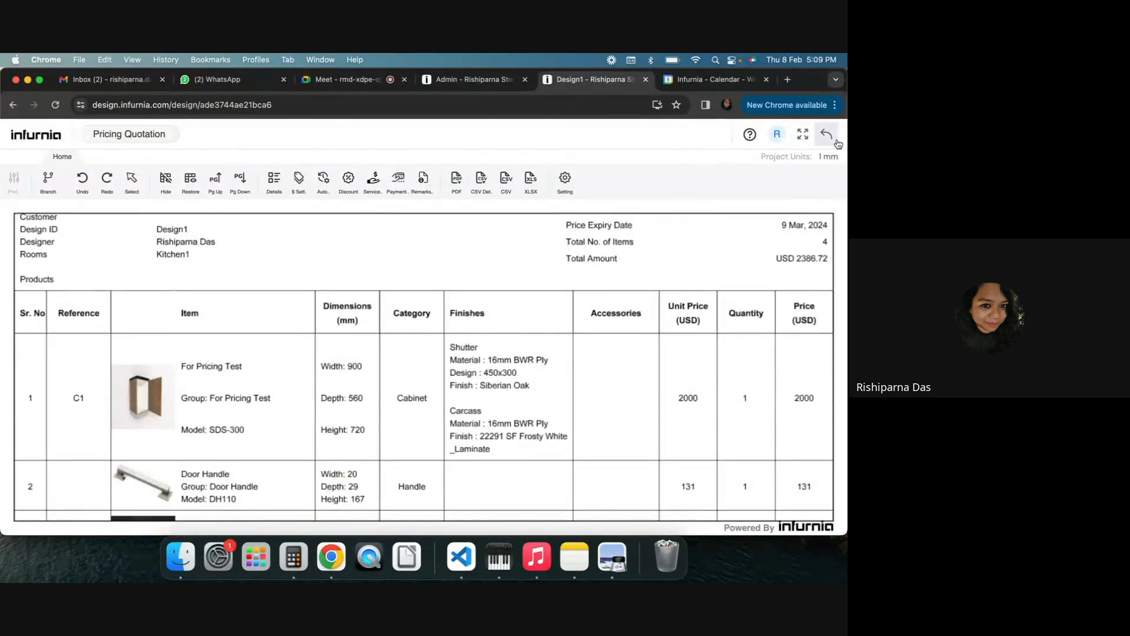
{"action": "left_click", "coordinate": [471, 82]}
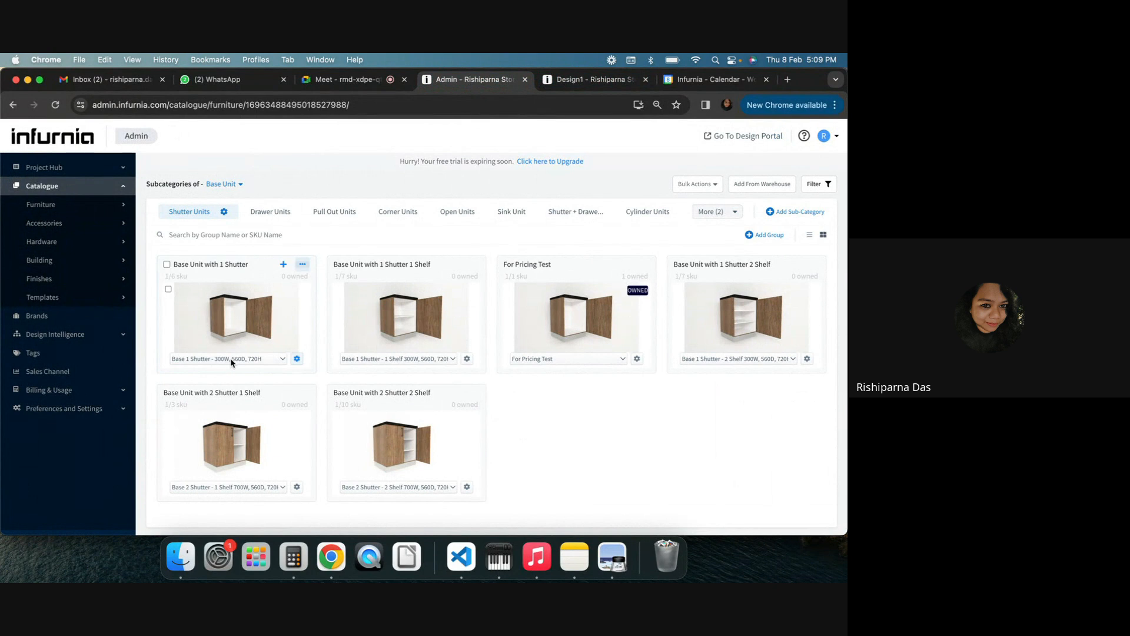
{"action": "left_click", "coordinate": [598, 79]}
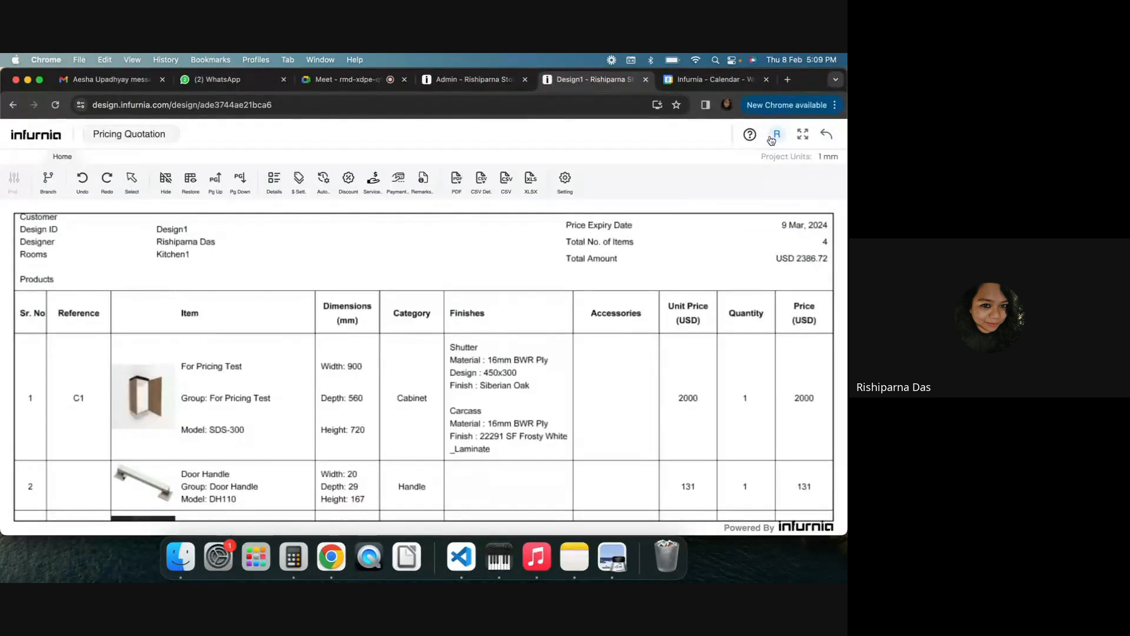
{"action": "left_click", "coordinate": [826, 134]}
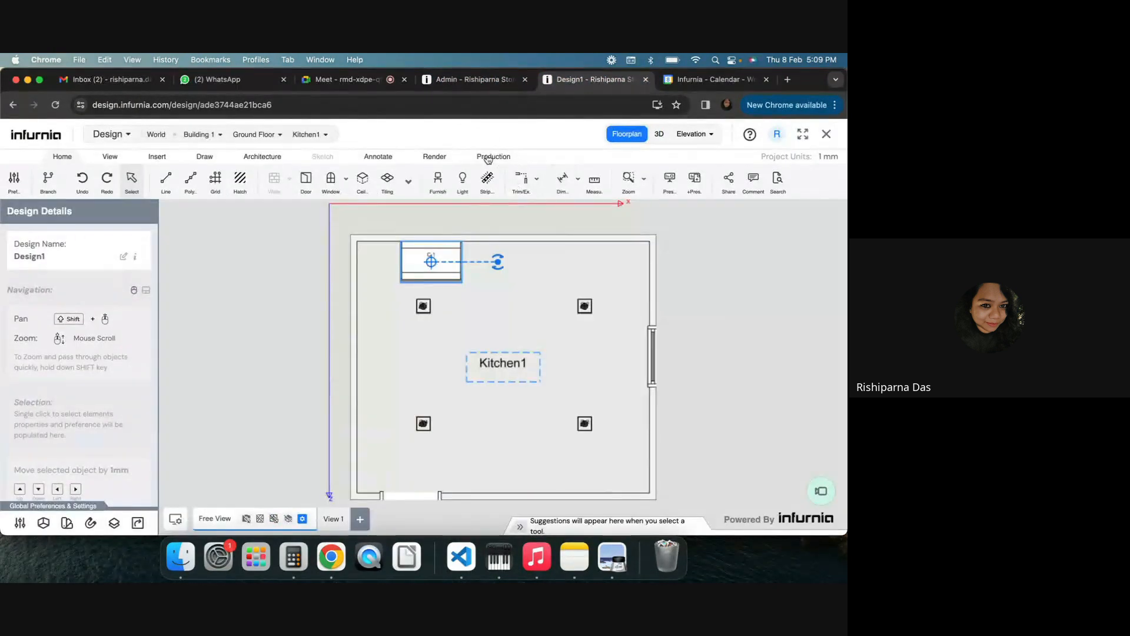
{"action": "left_click", "coordinate": [488, 157]}
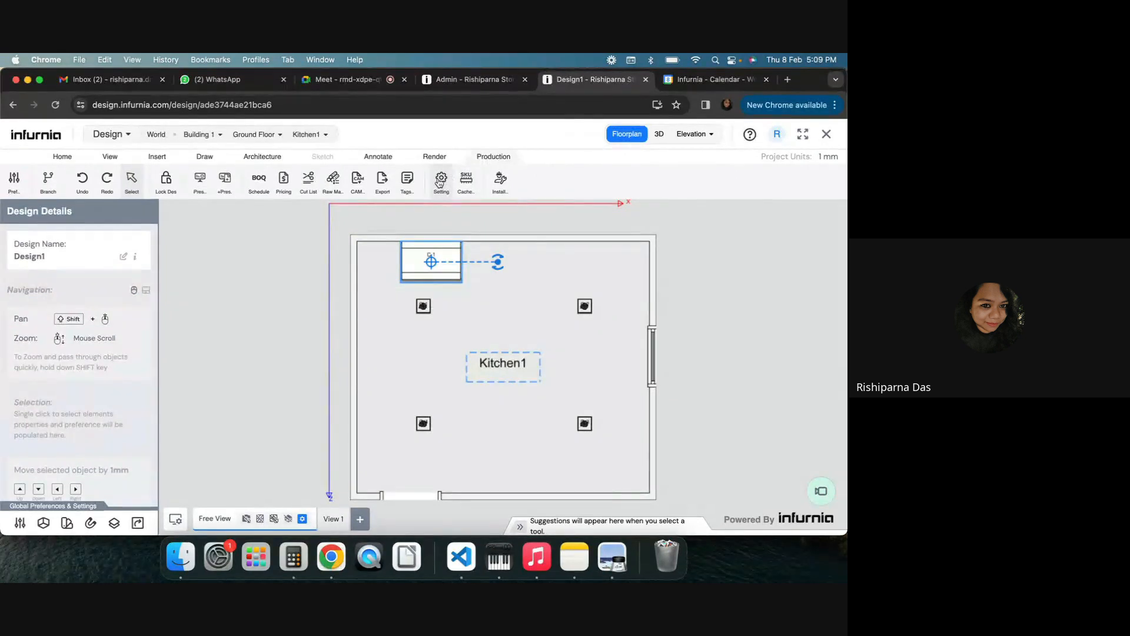
{"action": "left_click", "coordinate": [441, 178]}
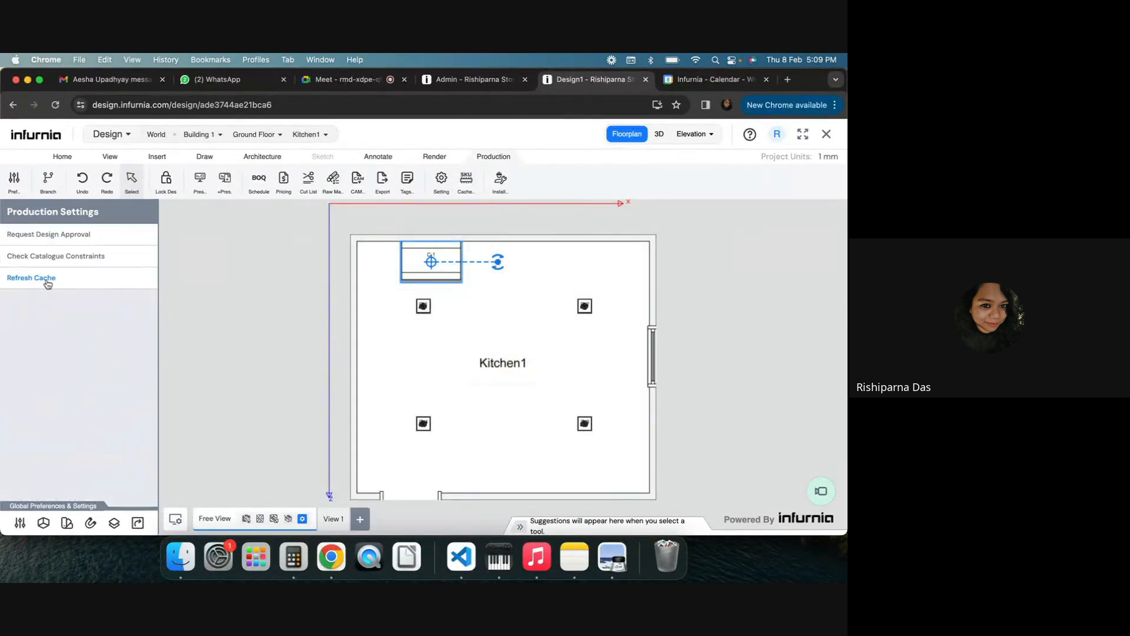
{"action": "left_click", "coordinate": [47, 283]}
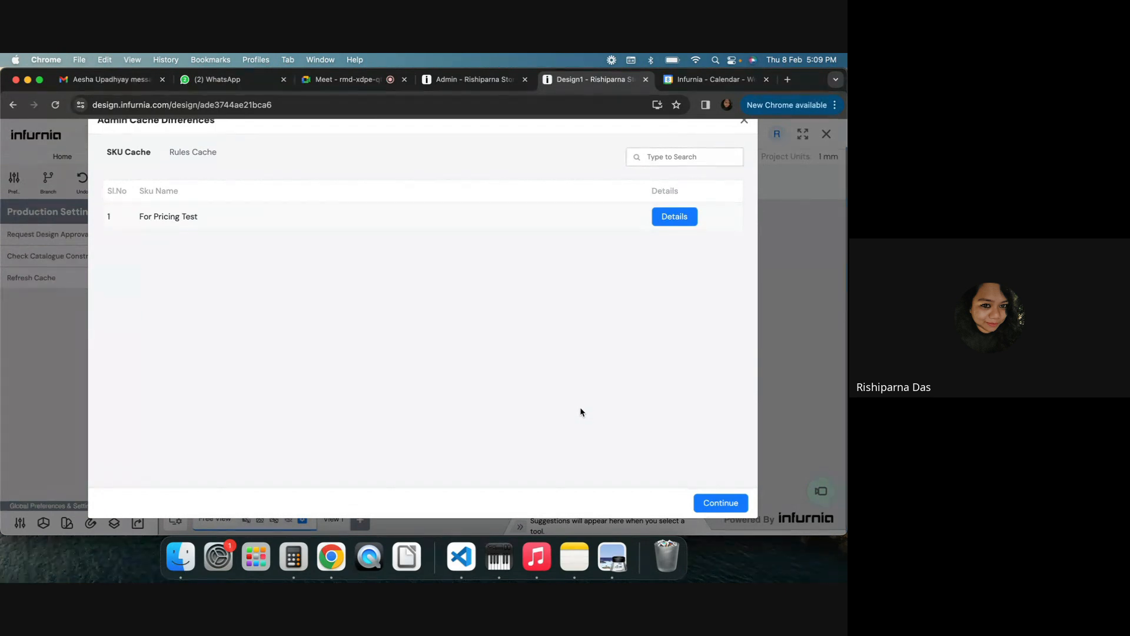
{"action": "left_click", "coordinate": [669, 216]}
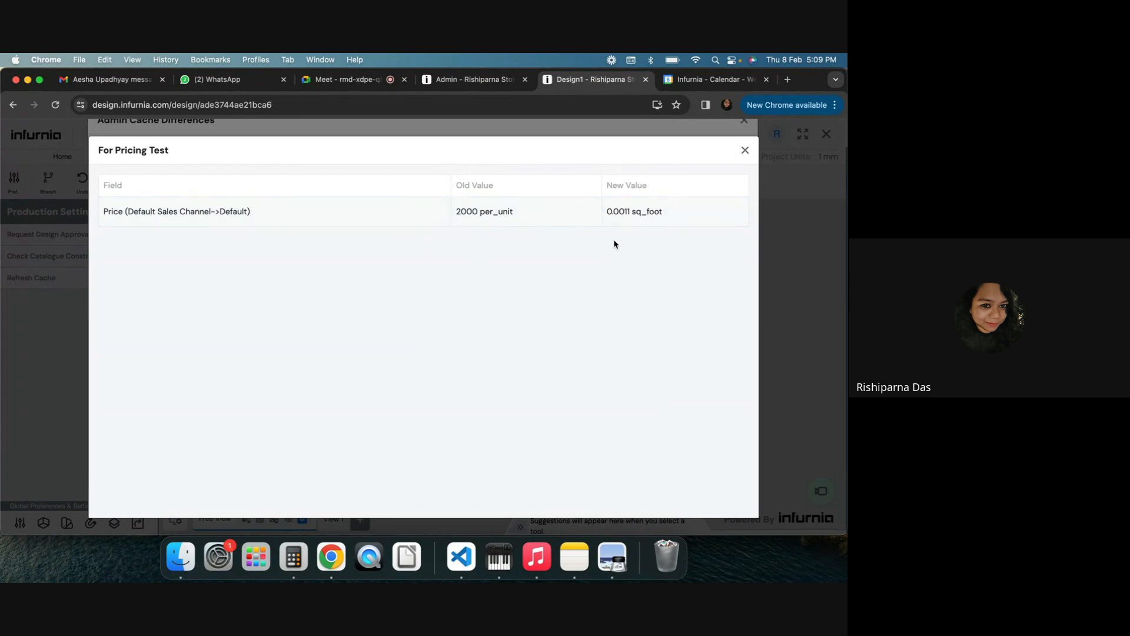
{"action": "left_click", "coordinate": [746, 150]}
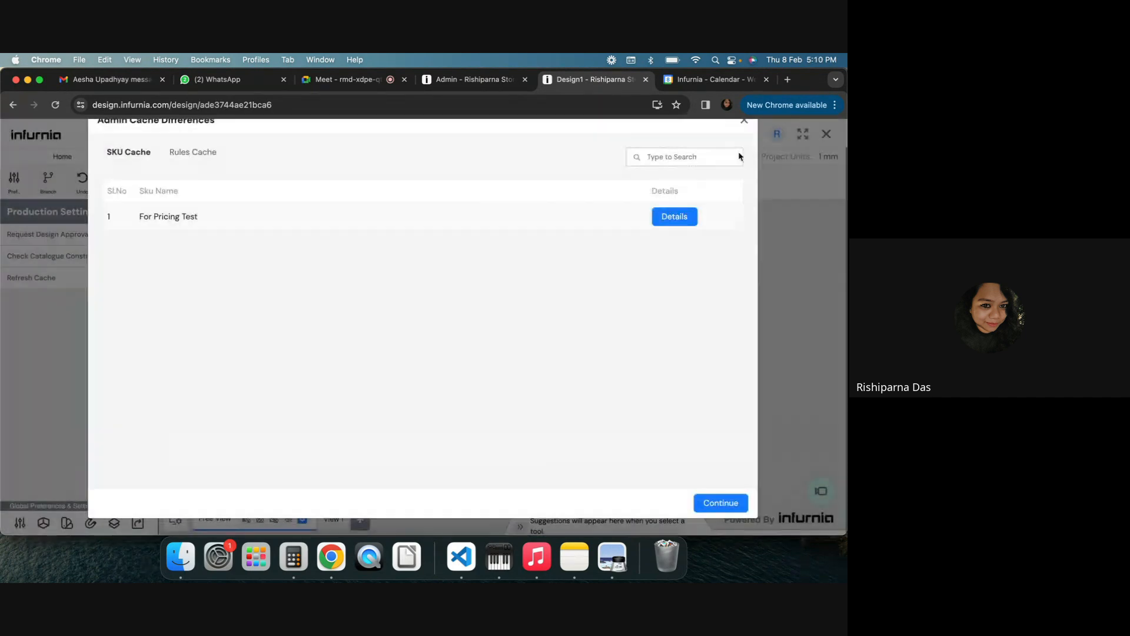
{"action": "left_click", "coordinate": [713, 504]}
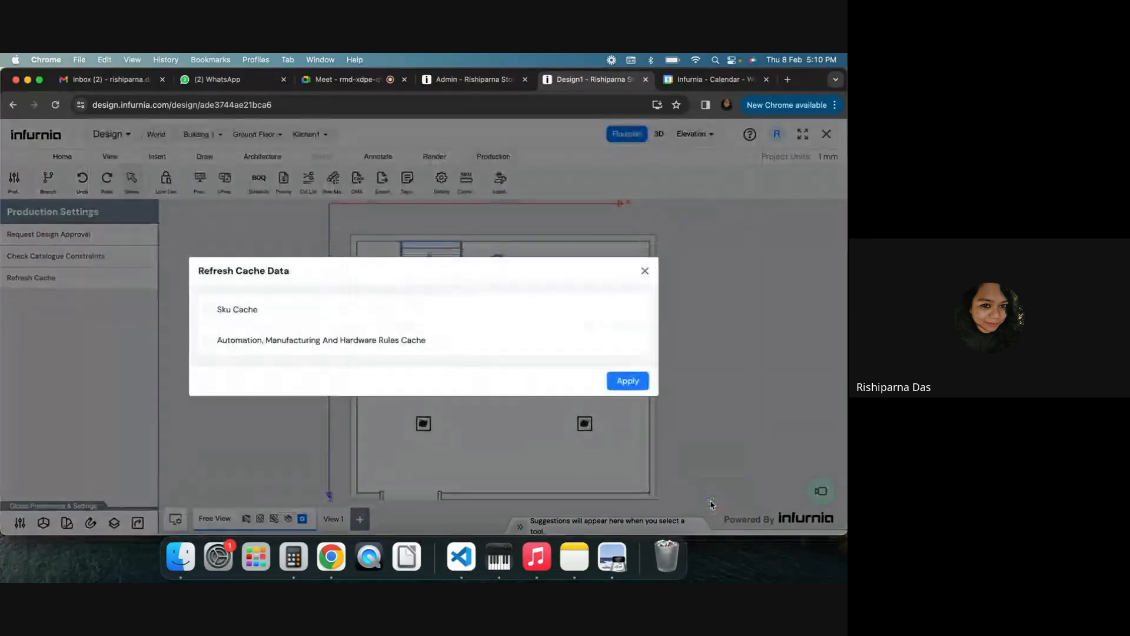
{"action": "left_click", "coordinate": [209, 311]}
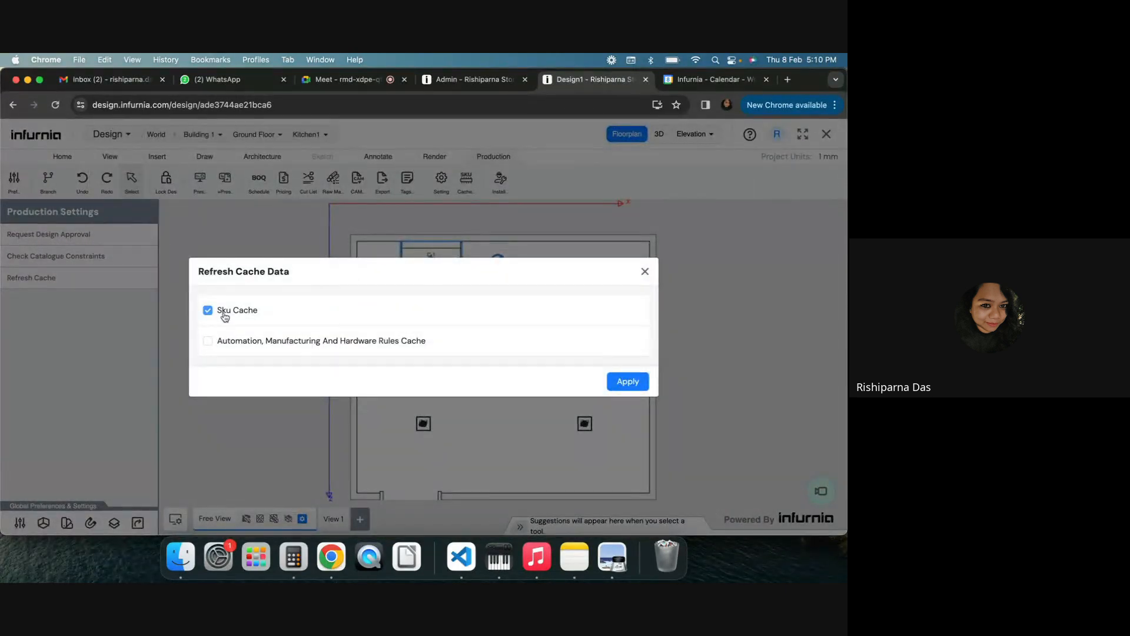
{"action": "left_click", "coordinate": [628, 383]}
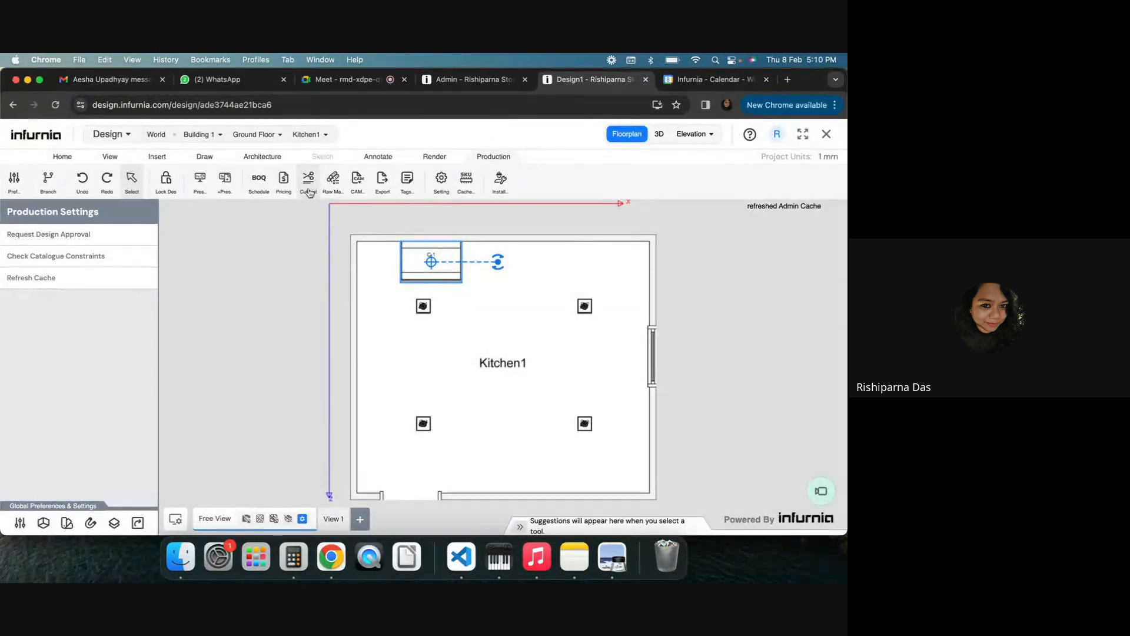
Regenerate the pricing quotation with the refreshed prices
{"action": "left_click", "coordinate": [279, 189]}
{"action": "left_click", "coordinate": [531, 422]}
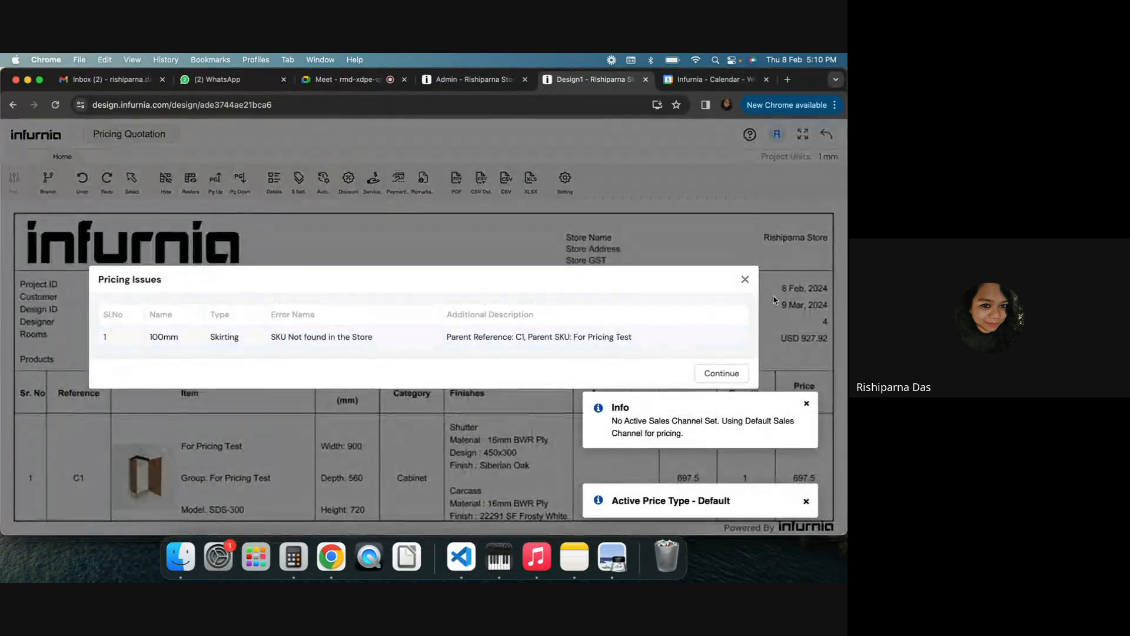
Dismiss the pricing issues dialog and review the cabinet's unit price and dimensions in the pricing quotation
{"action": "left_click", "coordinate": [746, 281]}
{"action": "scroll", "coordinate": [745, 283], "scroll_direction": "down", "scroll_amount": 5}
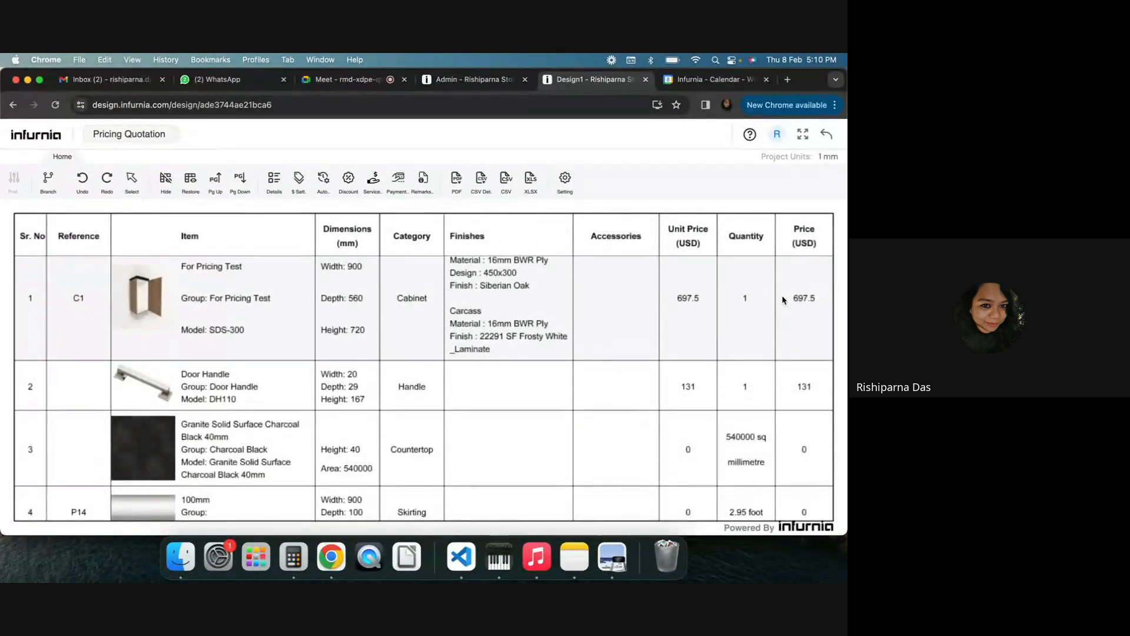
{"action": "scroll", "coordinate": [779, 299], "scroll_direction": "up", "scroll_amount": 1}
{"action": "scroll", "coordinate": [753, 332], "scroll_direction": "up", "scroll_amount": 2}
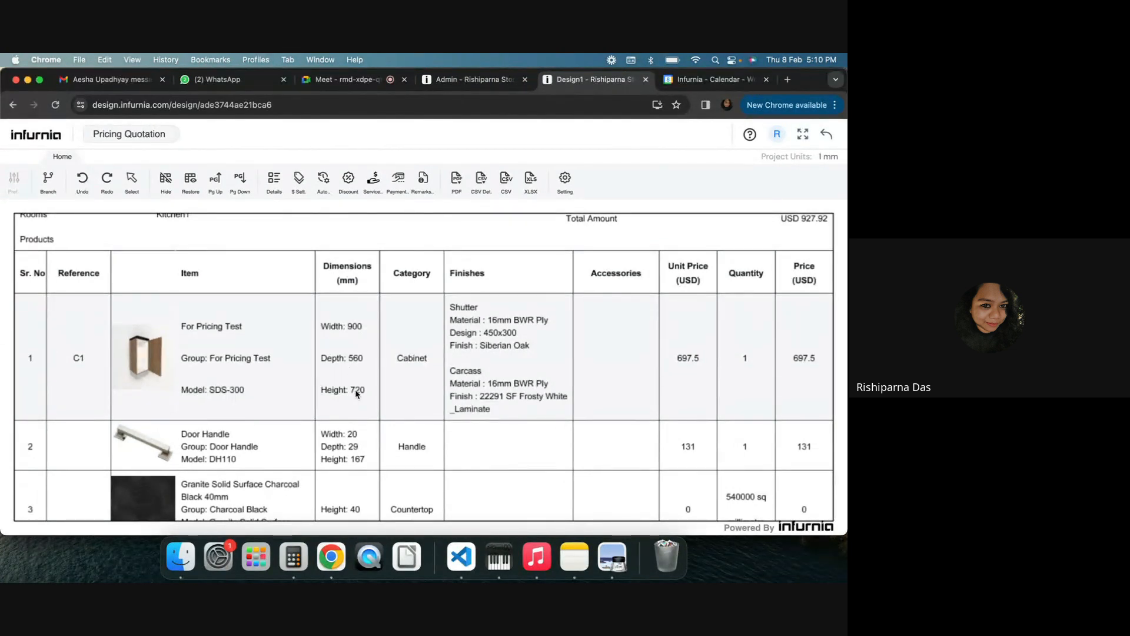
{"action": "scroll", "coordinate": [355, 390], "scroll_direction": "up", "scroll_amount": 2}
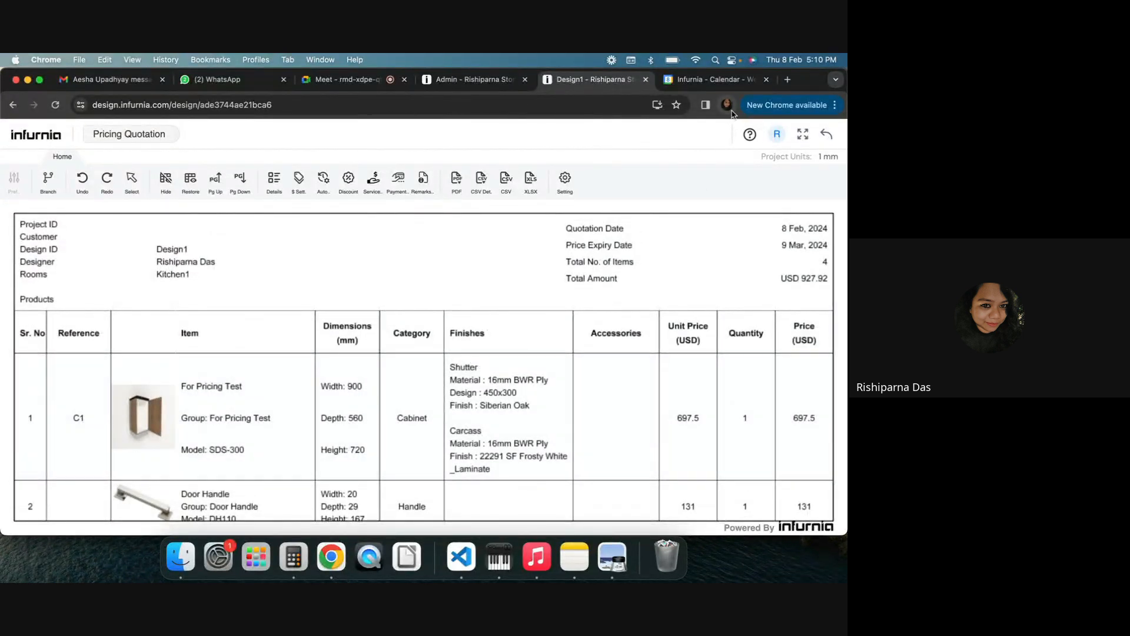
Open the Calculation Pad spreadsheet in a new tab and add a new sheet
{"action": "left_click", "coordinate": [788, 80]}
{"action": "type", "text": "calcu"}
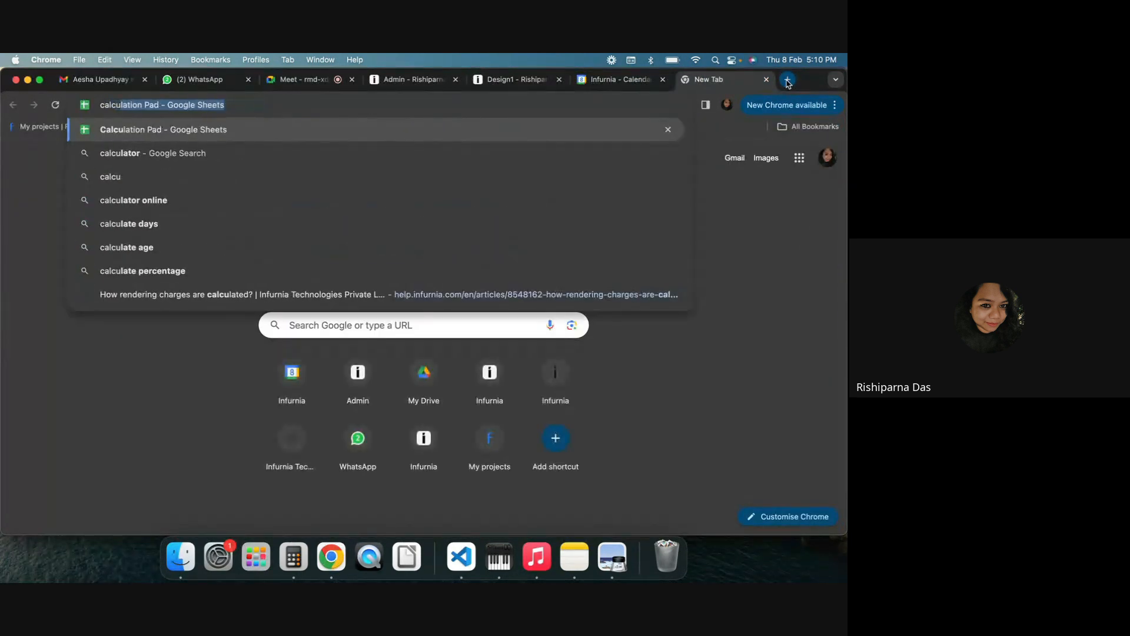
{"action": "key", "text": "Return"}
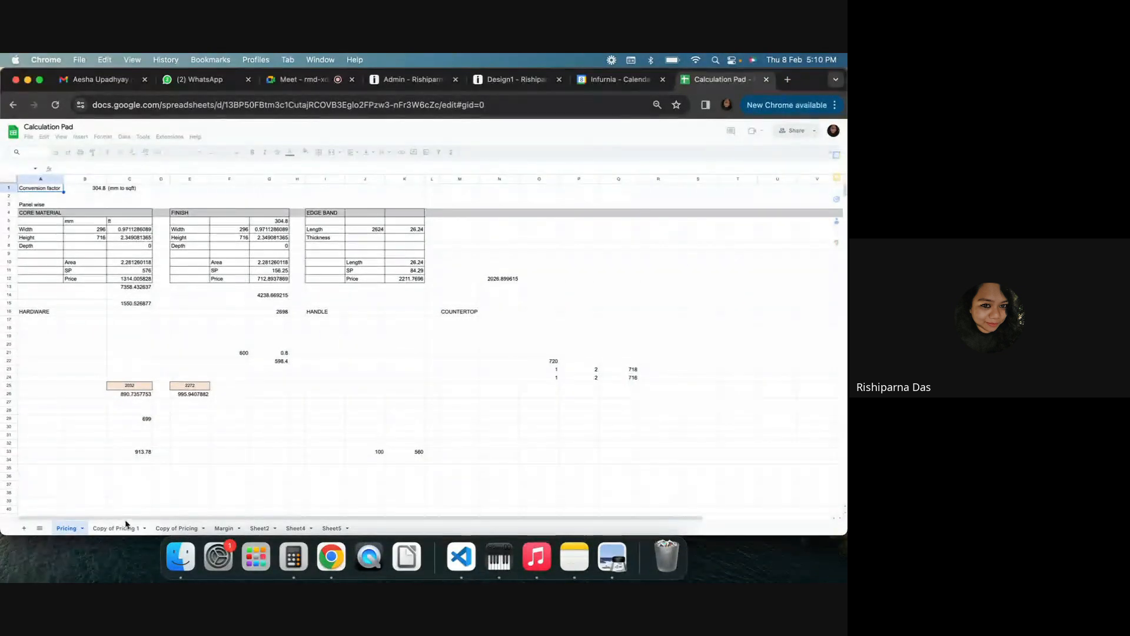
{"action": "left_click", "coordinate": [26, 529]}
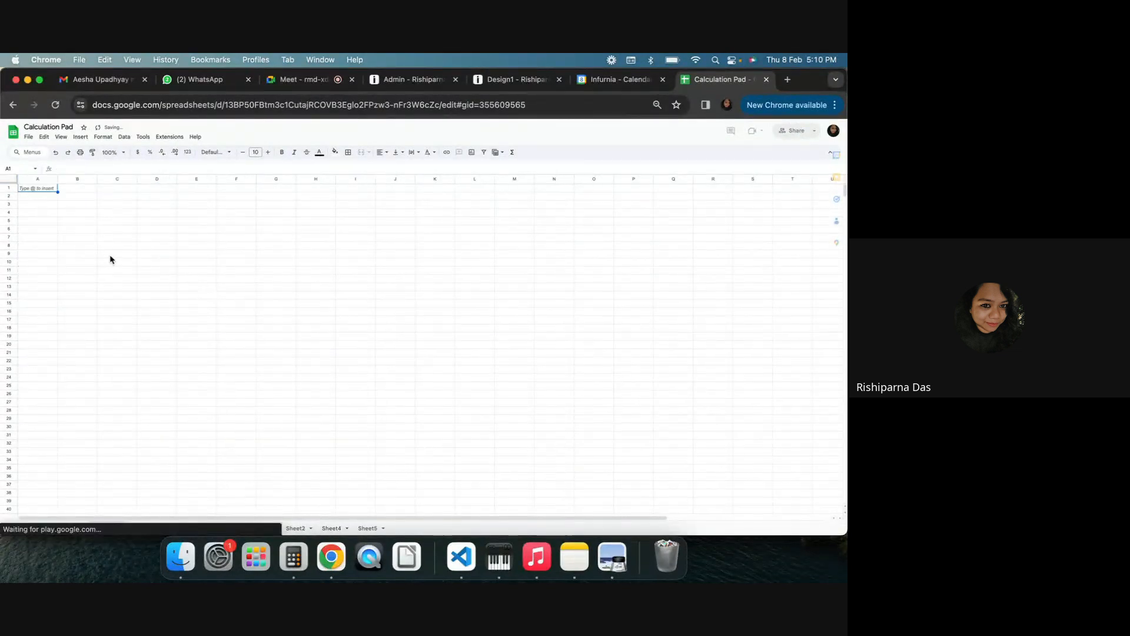
Enter a Width label with the value 900 in the new sheet
{"action": "left_click", "coordinate": [110, 256]}
{"action": "left_click", "coordinate": [90, 222]}
{"action": "type", "text": "W"}
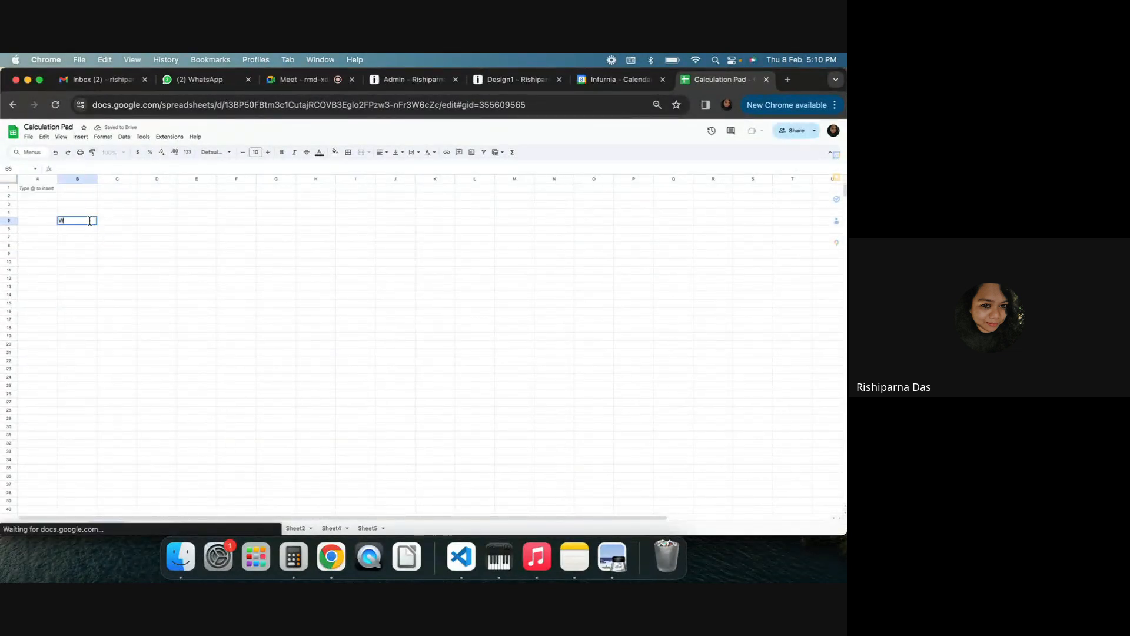
{"action": "type", "text": "idth"}
{"action": "key", "text": "Return"}
{"action": "key", "text": "Up"}
{"action": "key", "text": "Right"}
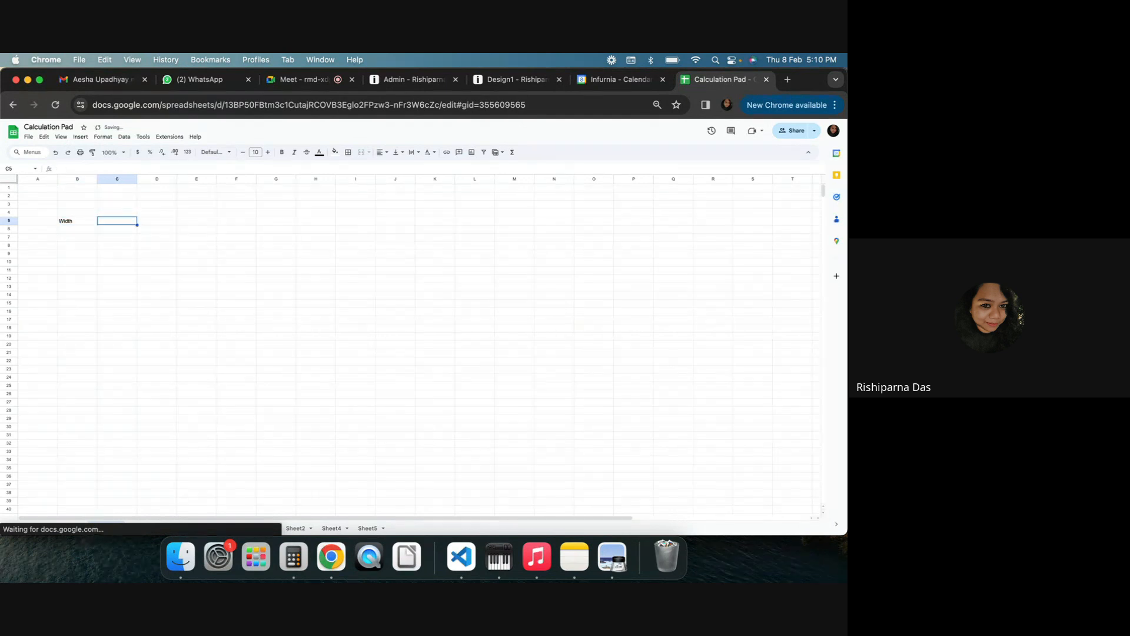
{"action": "type", "text": "900"}
{"action": "left_click", "coordinate": [229, 266]}
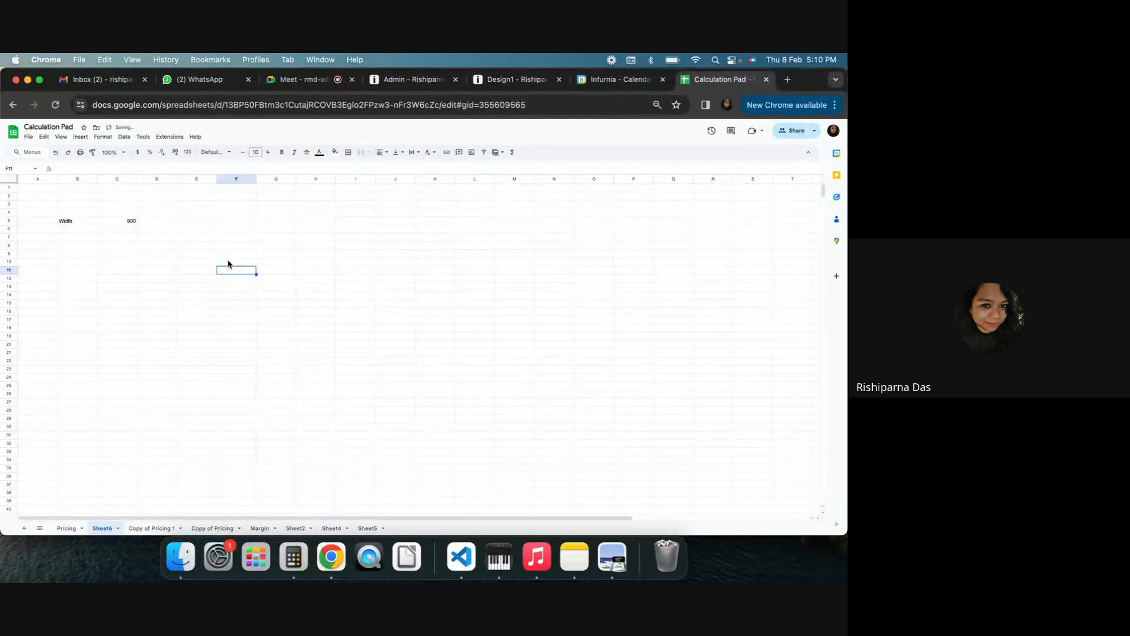
Add Height 720 and Depth 560 rows below the Width entry
{"action": "left_click", "coordinate": [835, 105]}
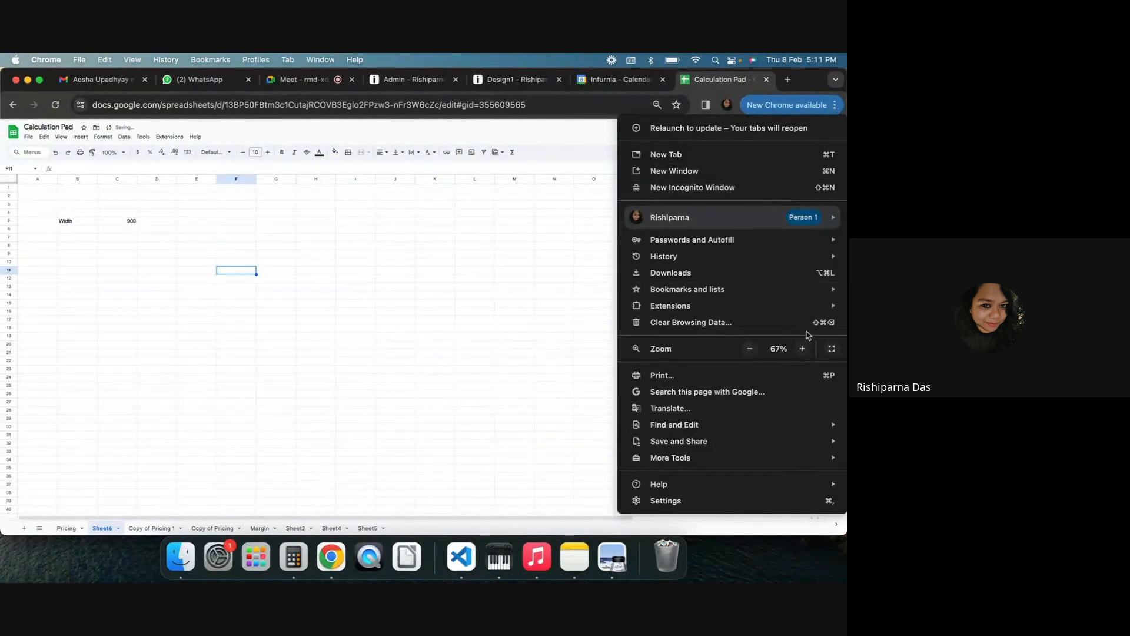
{"action": "left_click", "coordinate": [803, 349]}
{"action": "left_click", "coordinate": [803, 349]}
{"action": "left_click", "coordinate": [804, 350]}
{"action": "left_click", "coordinate": [803, 350]}
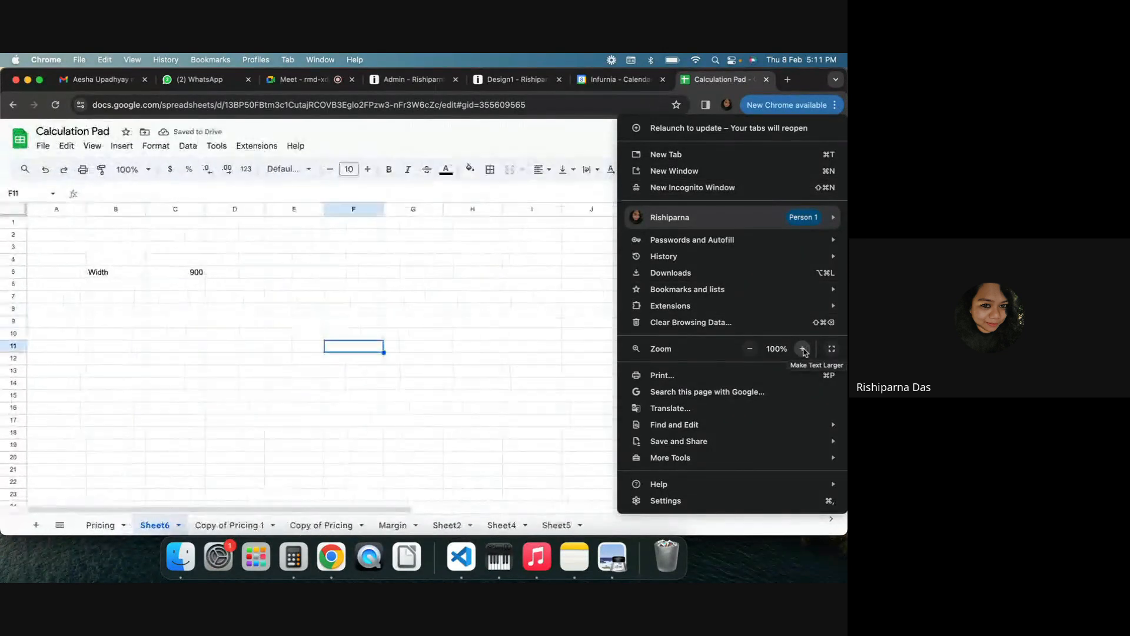
{"action": "left_click", "coordinate": [803, 348]}
{"action": "left_click", "coordinate": [443, 337]}
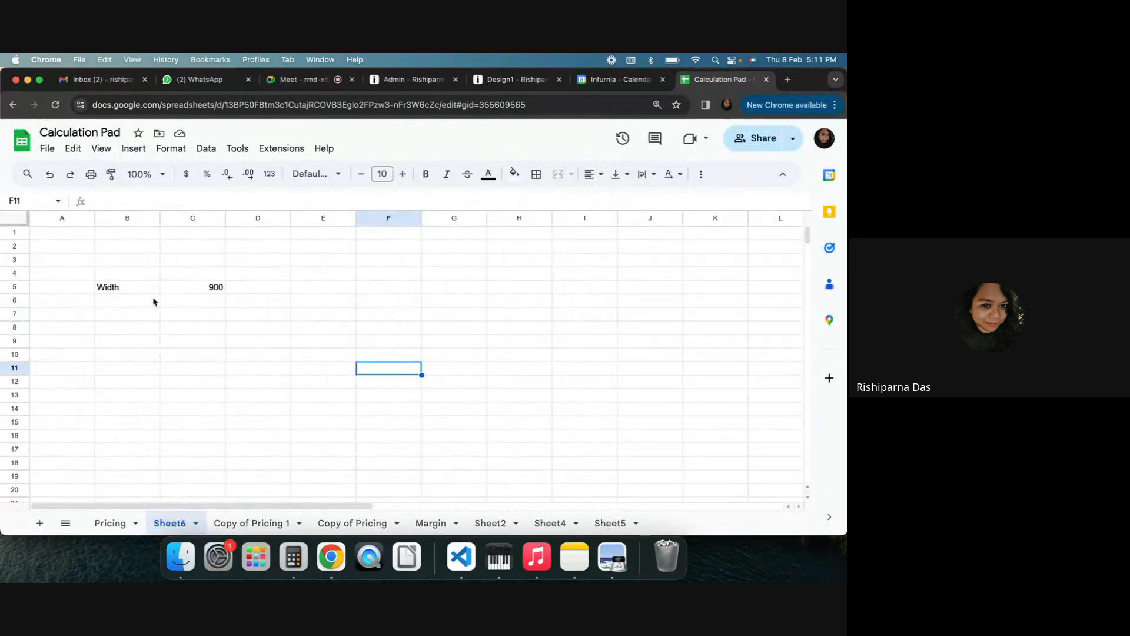
{"action": "left_click", "coordinate": [136, 302]}
{"action": "type", "text": "Heigh"}
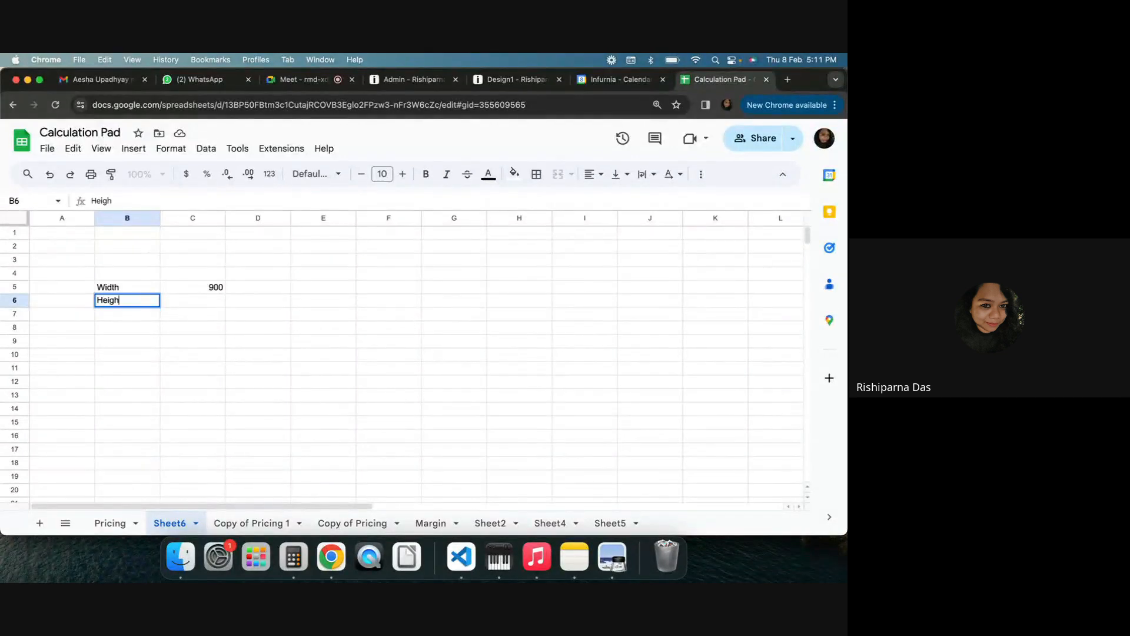
{"action": "type", "text": "t"}
{"action": "key", "text": "Tab"}
{"action": "type", "text": "720"}
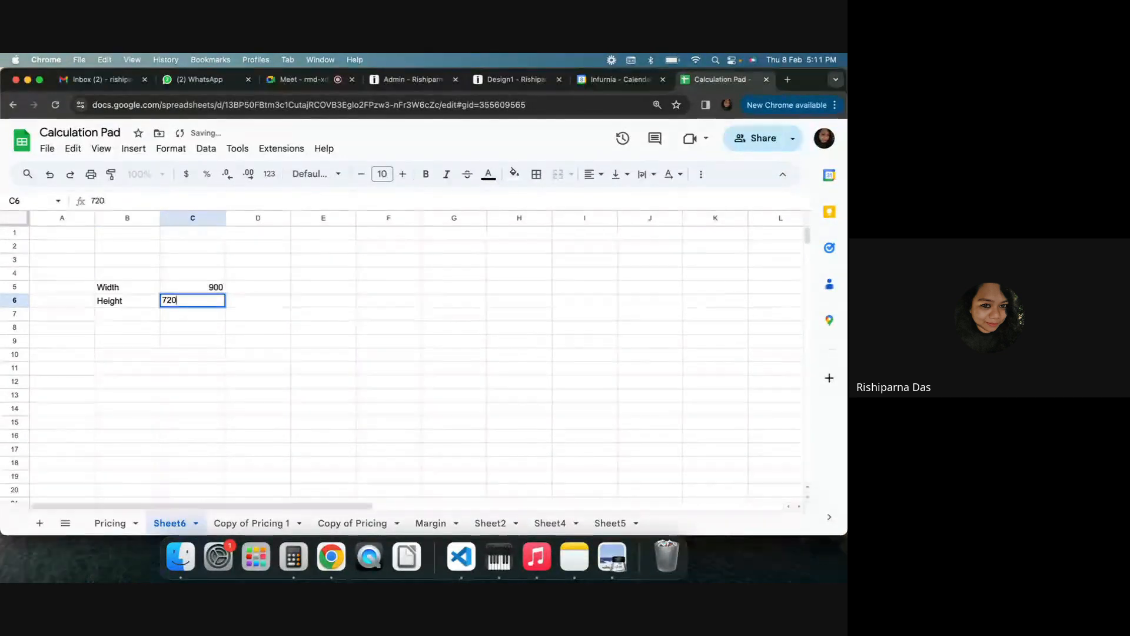
{"action": "key", "text": "Return"}
{"action": "type", "text": "Depth"}
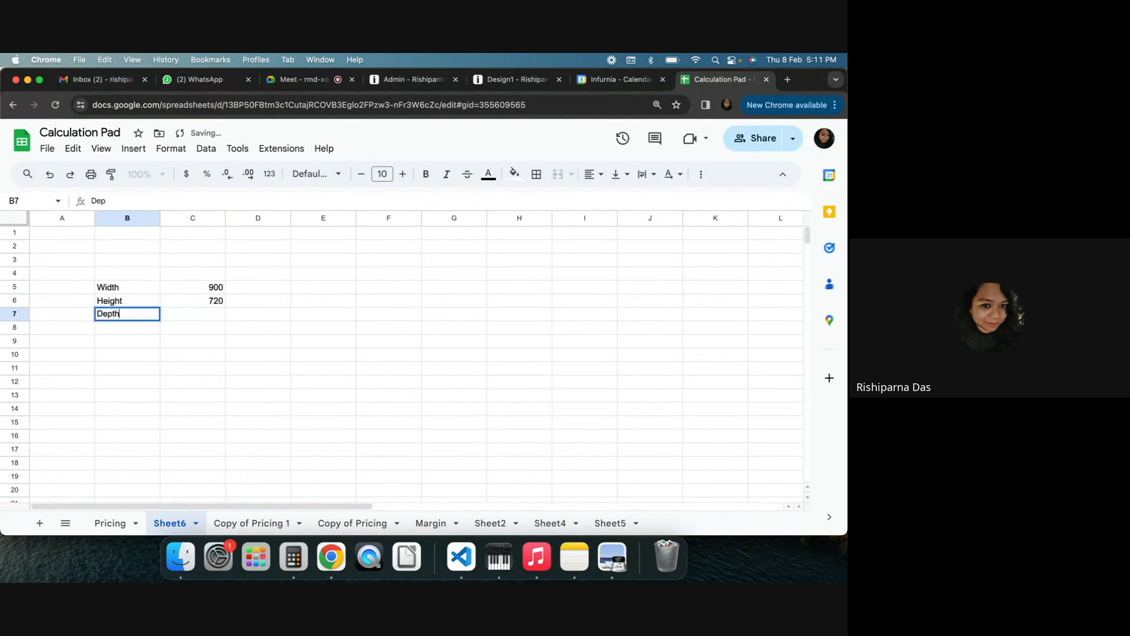
{"action": "key", "text": "Tab"}
{"action": "type", "text": "560"}
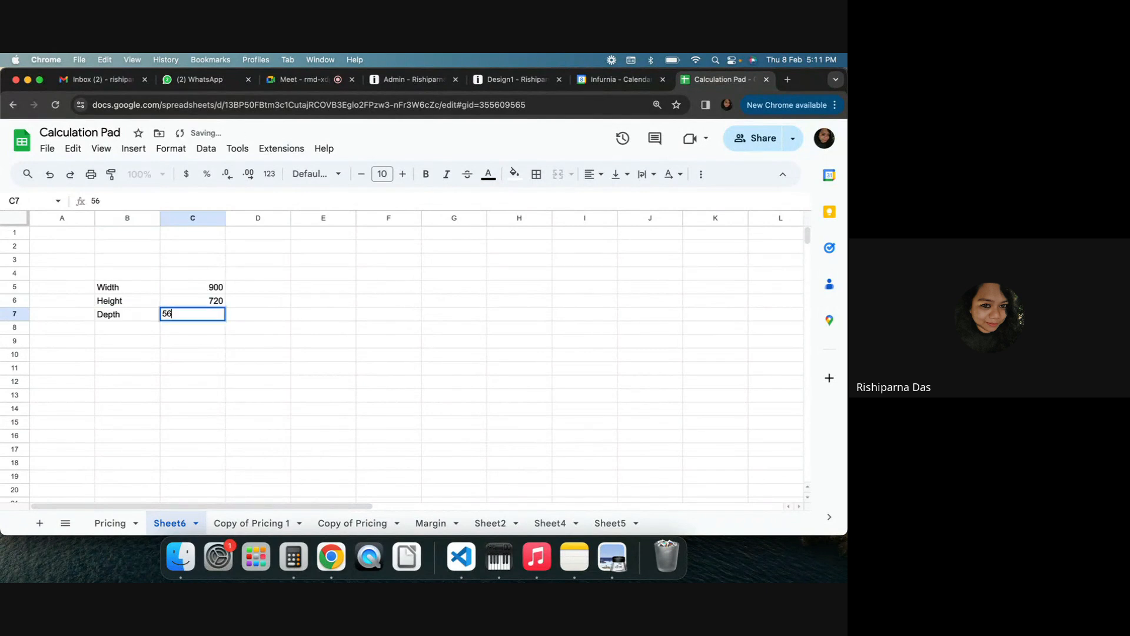
{"action": "key", "text": "Return"}
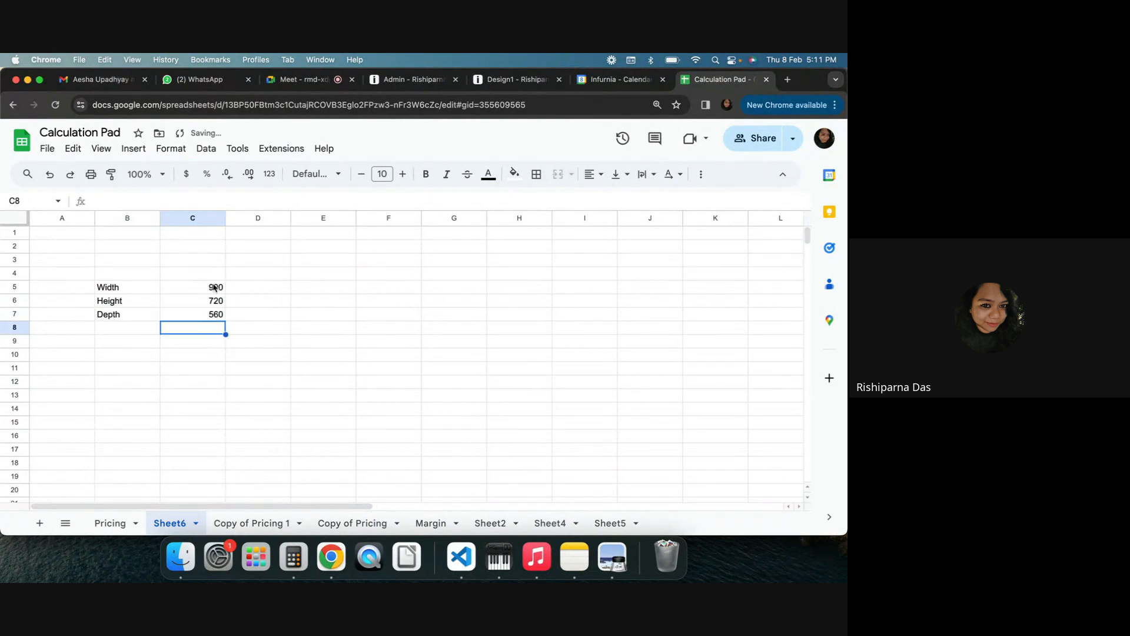
Copy the conversion factor row from the Pricing sheet and paste it into the new sheet's first row
{"action": "left_click_drag", "start_coordinate": [214, 288], "coordinate": [213, 314]}
{"action": "left_click", "coordinate": [239, 328]}
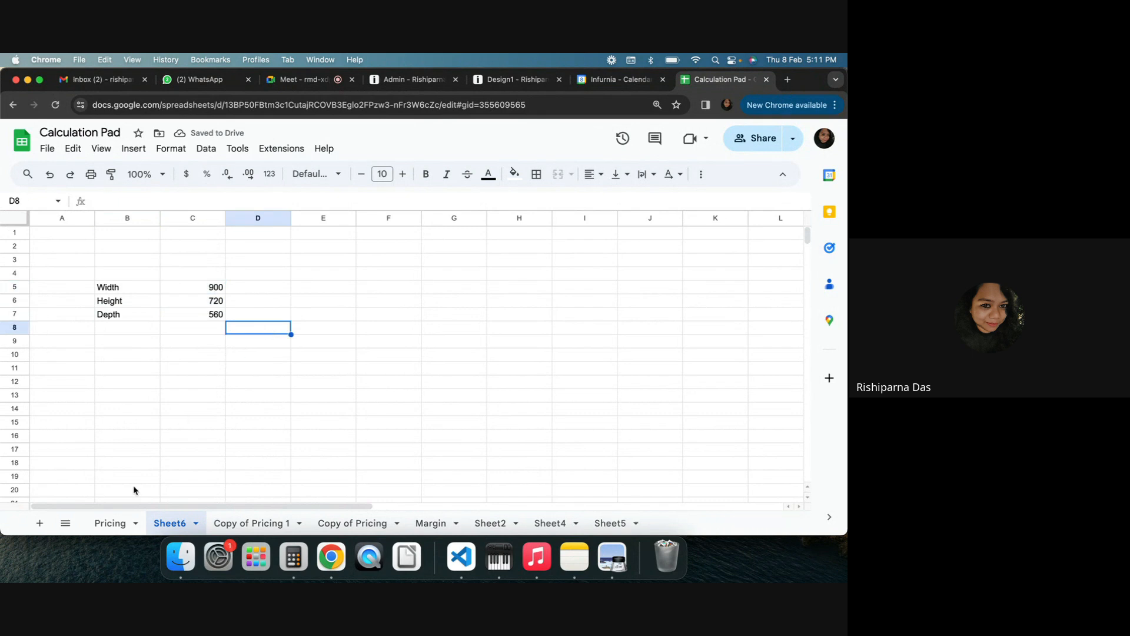
{"action": "left_click", "coordinate": [107, 523]}
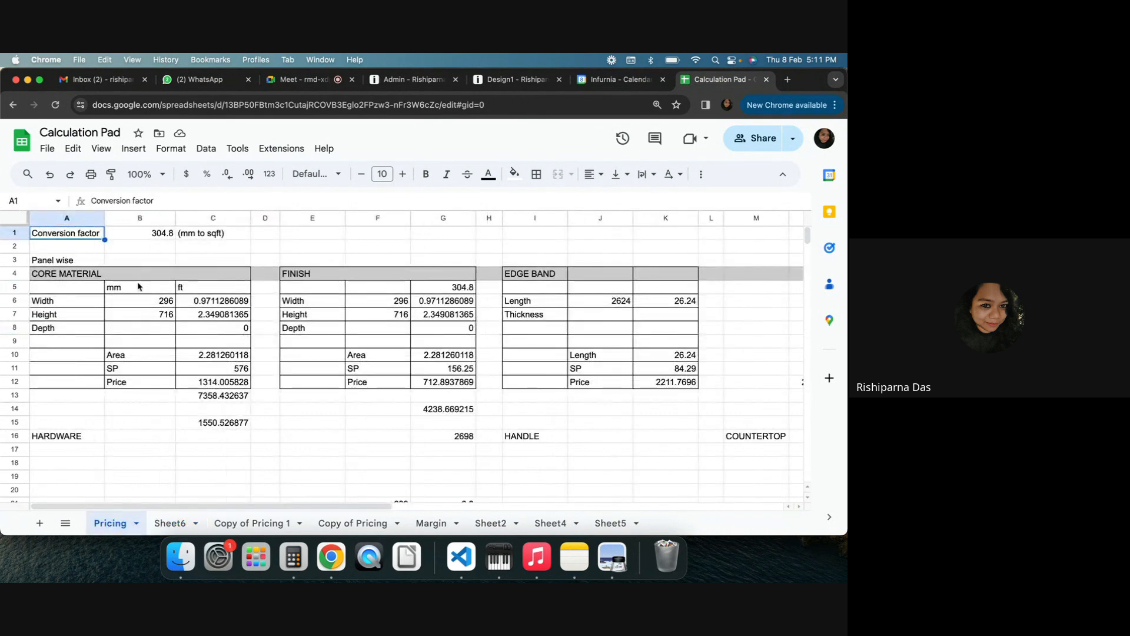
{"action": "left_click_drag", "start_coordinate": [71, 238], "coordinate": [236, 234]}
{"action": "key", "text": "super+c"}
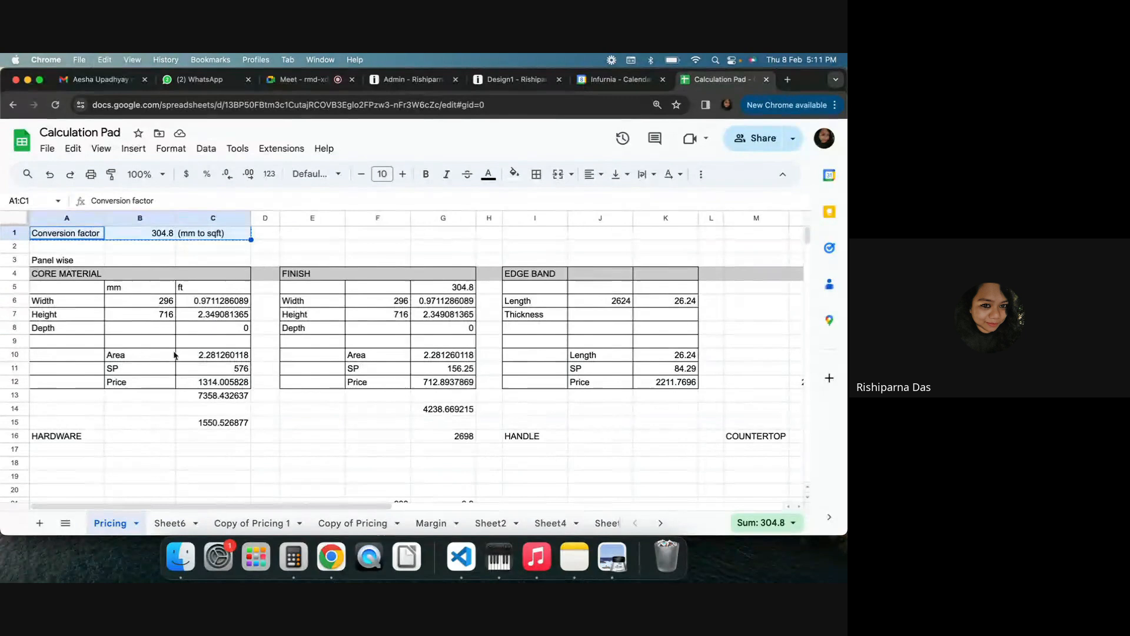
{"action": "left_click", "coordinate": [169, 524]}
{"action": "left_click", "coordinate": [59, 235]}
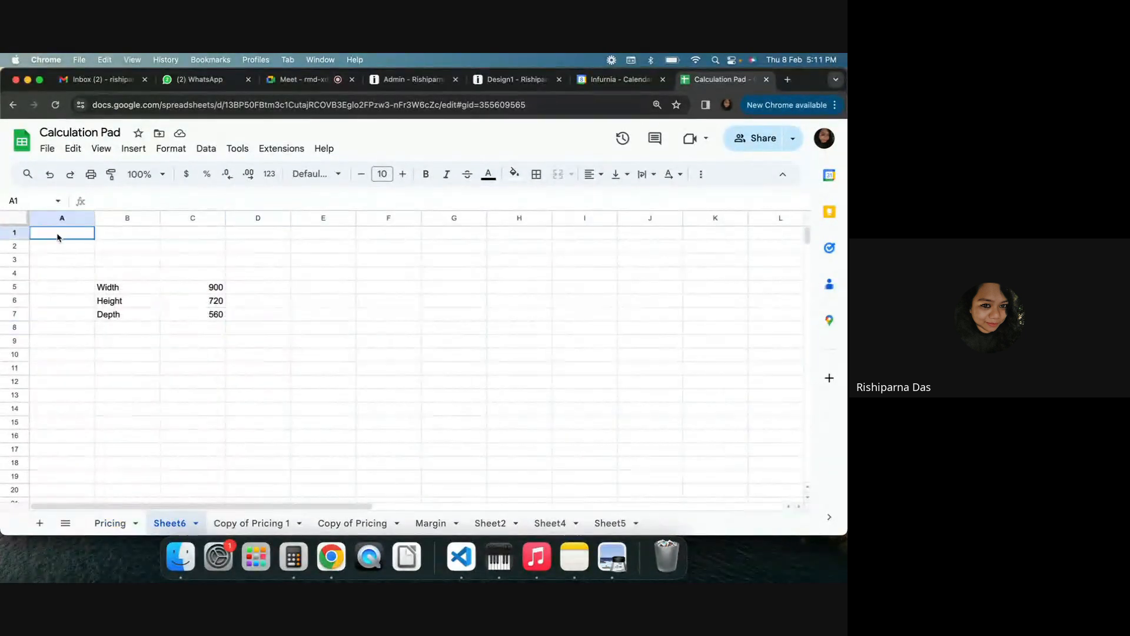
{"action": "key", "text": "super+v"}
{"action": "left_click", "coordinate": [502, 330]}
Label the column above the dimension values as mm
{"action": "left_click", "coordinate": [206, 274]}
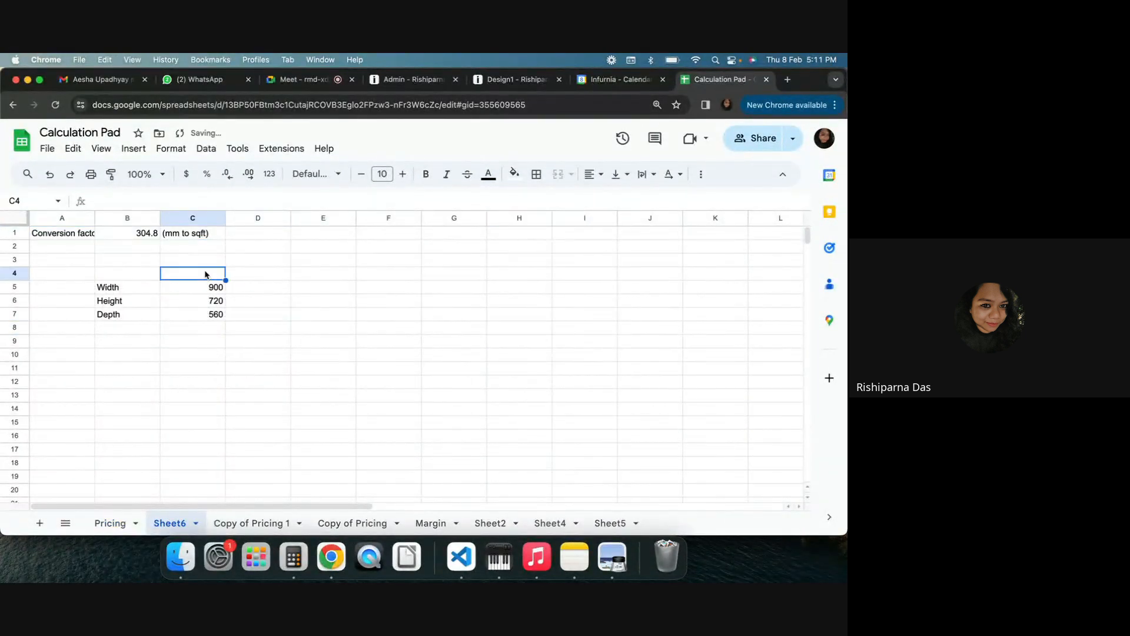
{"action": "type", "text": "mm"}
{"action": "key", "text": "Return"}
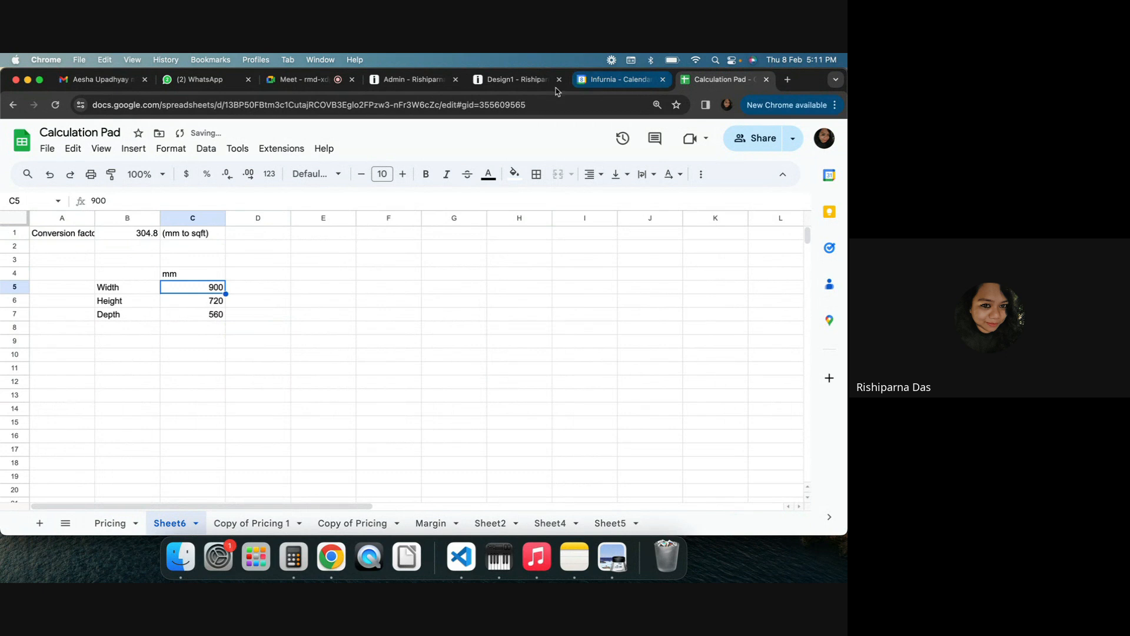
Check the For Pricing Test SKU's pricing settings in the admin catalogue, then return to the spreadsheet
{"action": "left_click", "coordinate": [412, 79]}
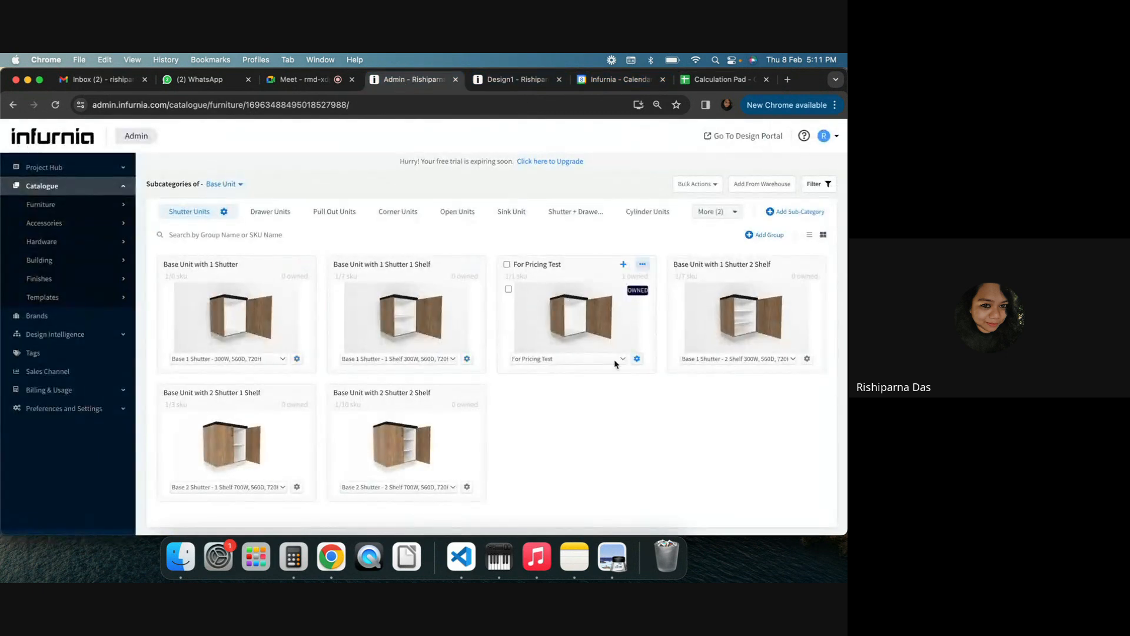
{"action": "left_click", "coordinate": [619, 359]}
{"action": "left_click", "coordinate": [595, 378]}
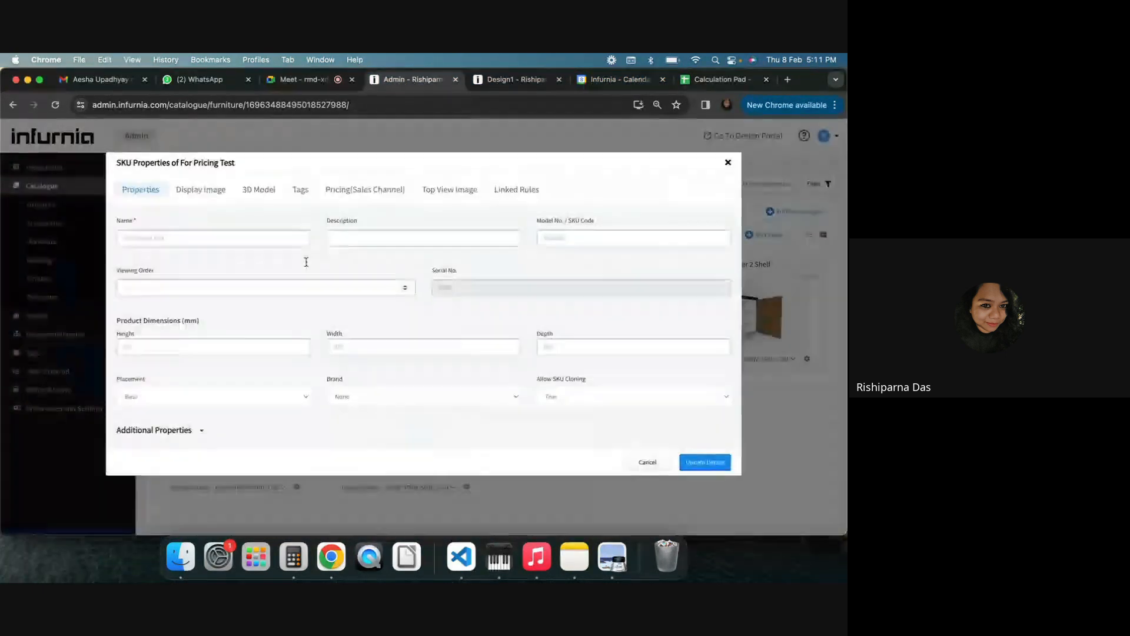
{"action": "left_click", "coordinate": [361, 189]}
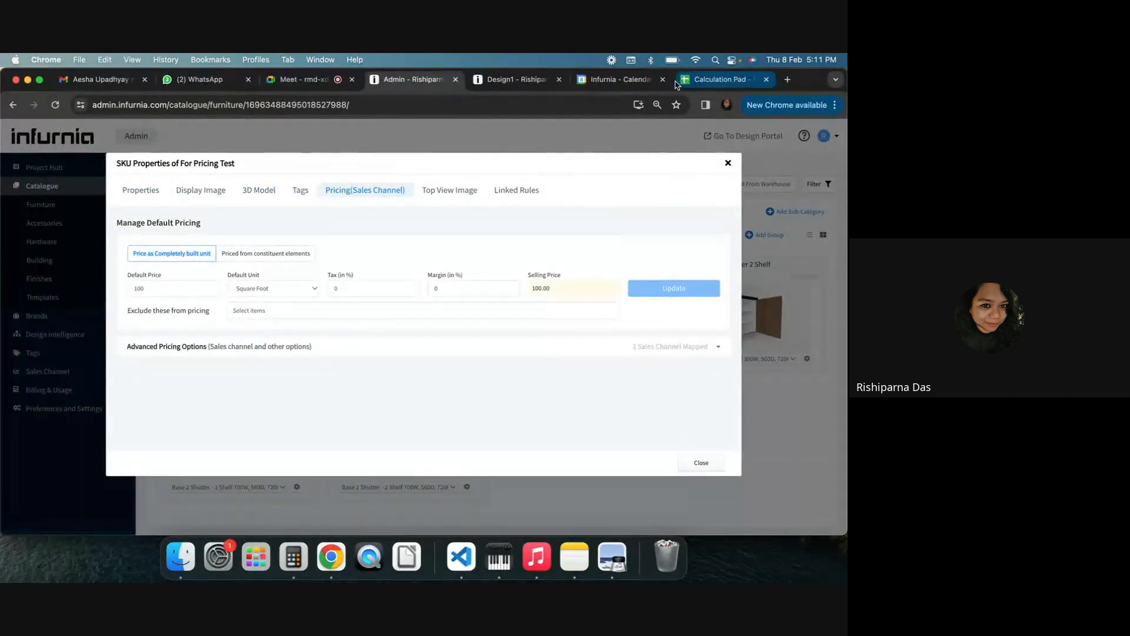
{"action": "left_click", "coordinate": [715, 80]}
Head the next column ft and convert the width to feet with the formula =C5/B1
{"action": "left_click", "coordinate": [254, 274]}
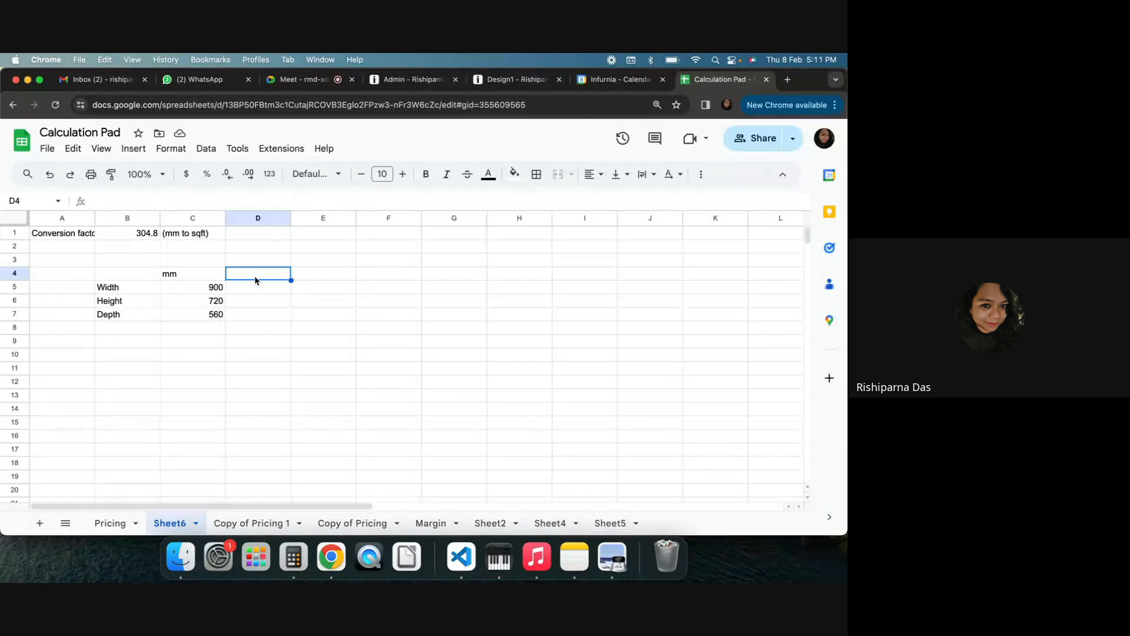
{"action": "type", "text": "ft"}
{"action": "key", "text": "Return"}
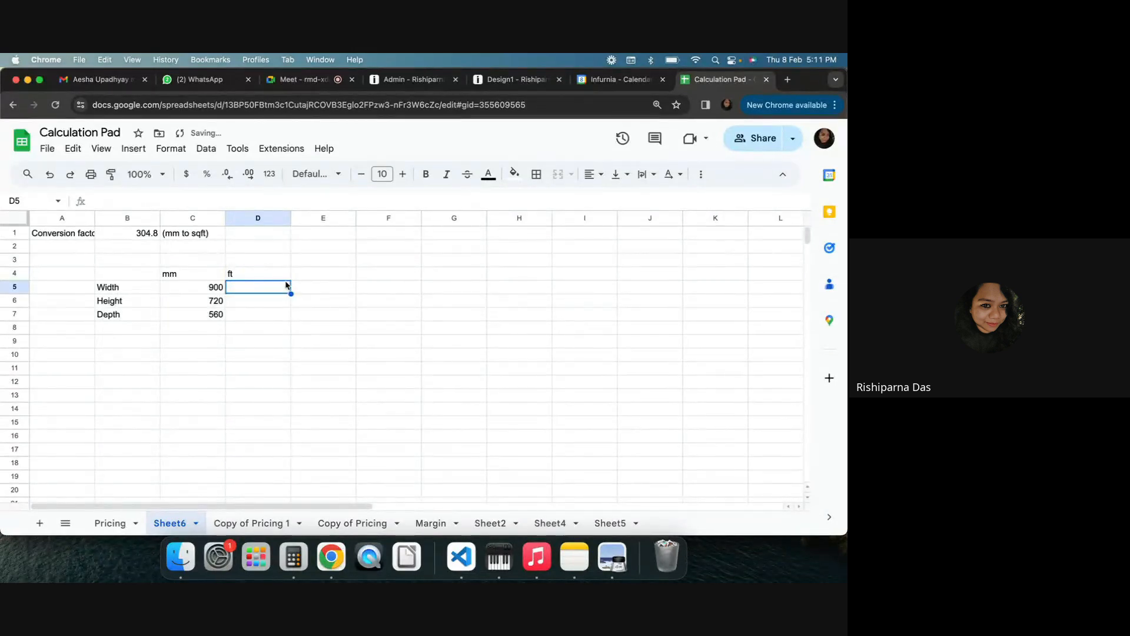
{"action": "type", "text": "="}
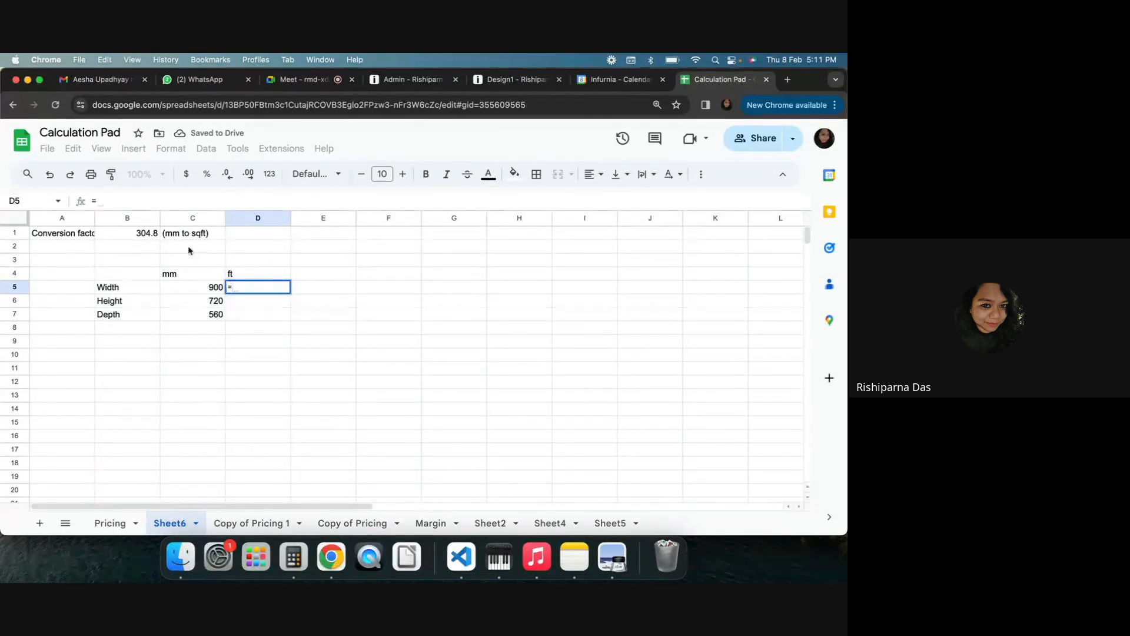
{"action": "left_click", "coordinate": [207, 289]}
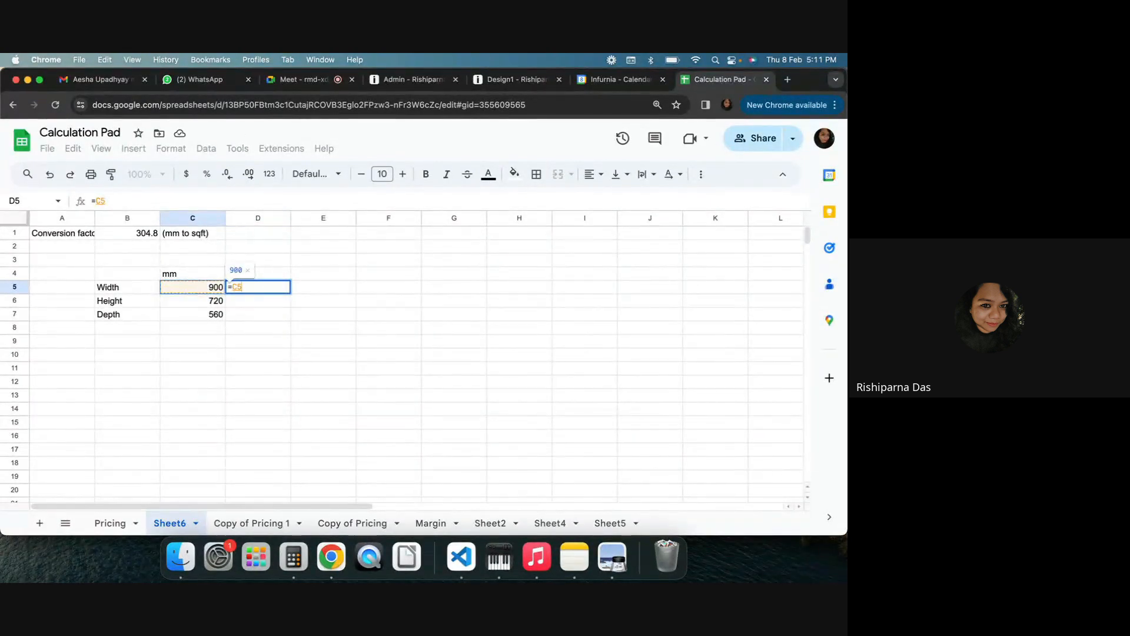
{"action": "type", "text": "/"}
{"action": "left_click", "coordinate": [119, 236]}
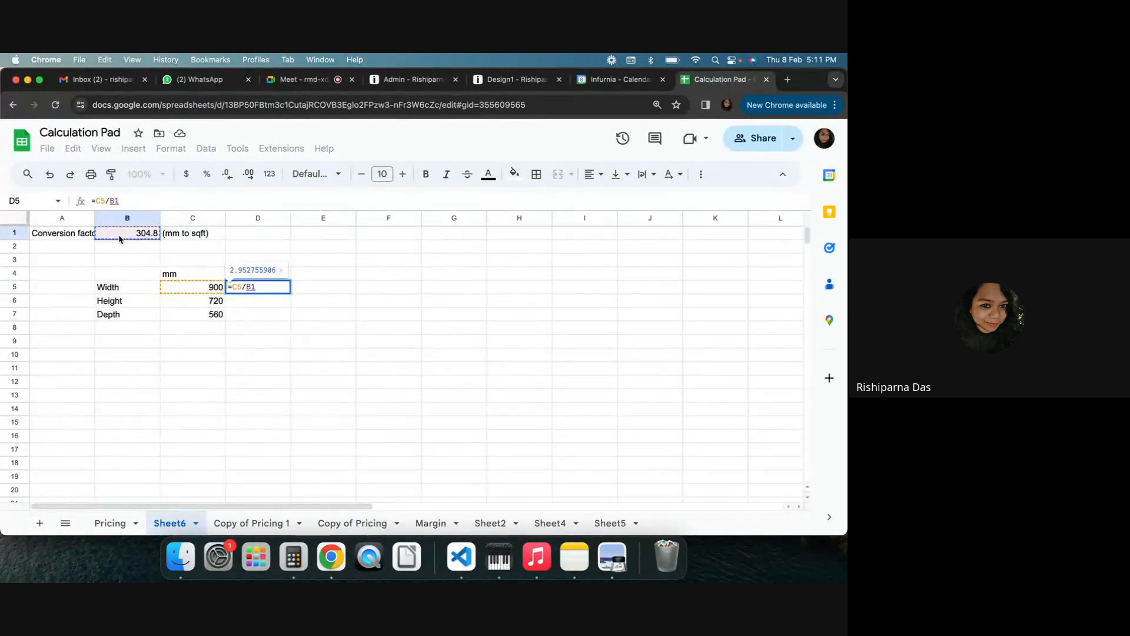
{"action": "key", "text": "Return"}
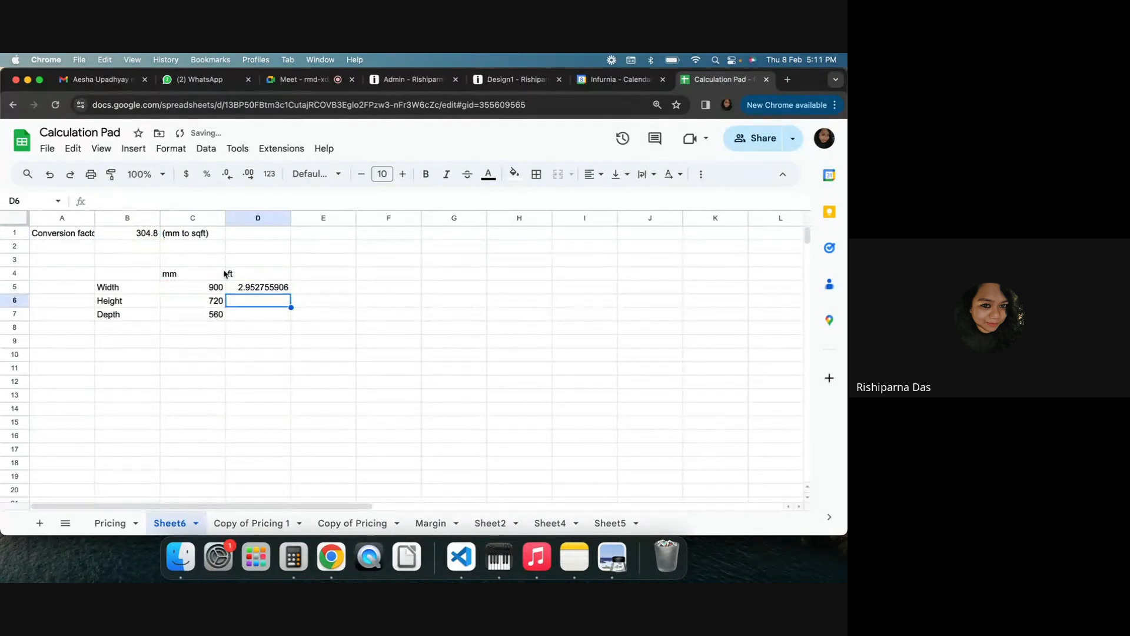
Fill the feet formula down for height and depth, accepting the suggested fix using $B$1
{"action": "left_click", "coordinate": [276, 292]}
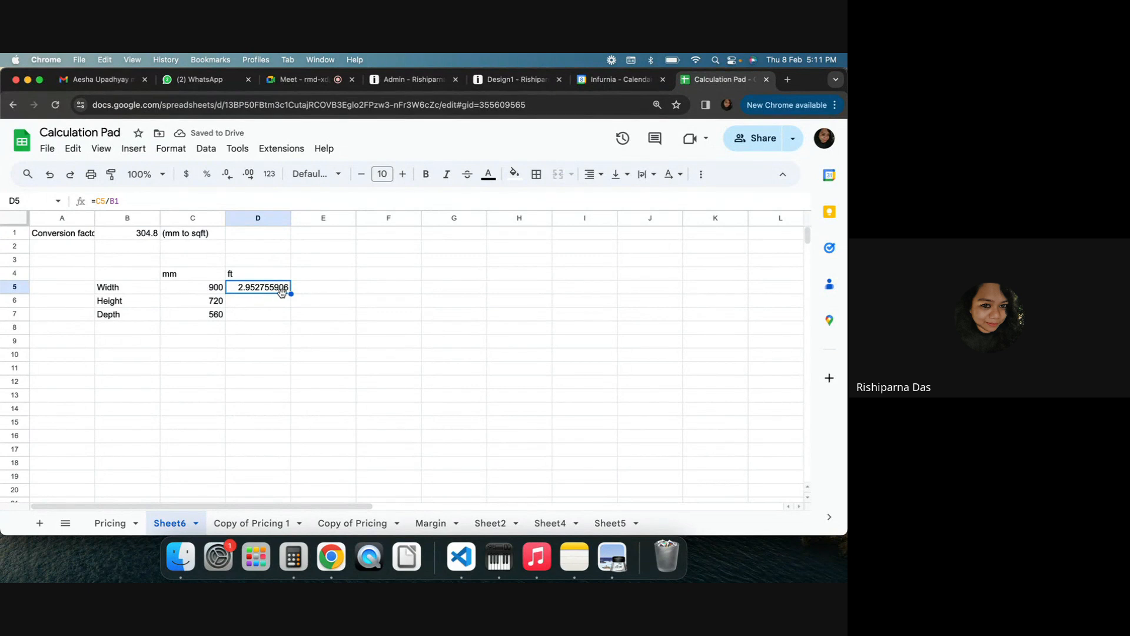
{"action": "left_click_drag", "start_coordinate": [290, 293], "coordinate": [291, 317]}
{"action": "left_click", "coordinate": [439, 330]}
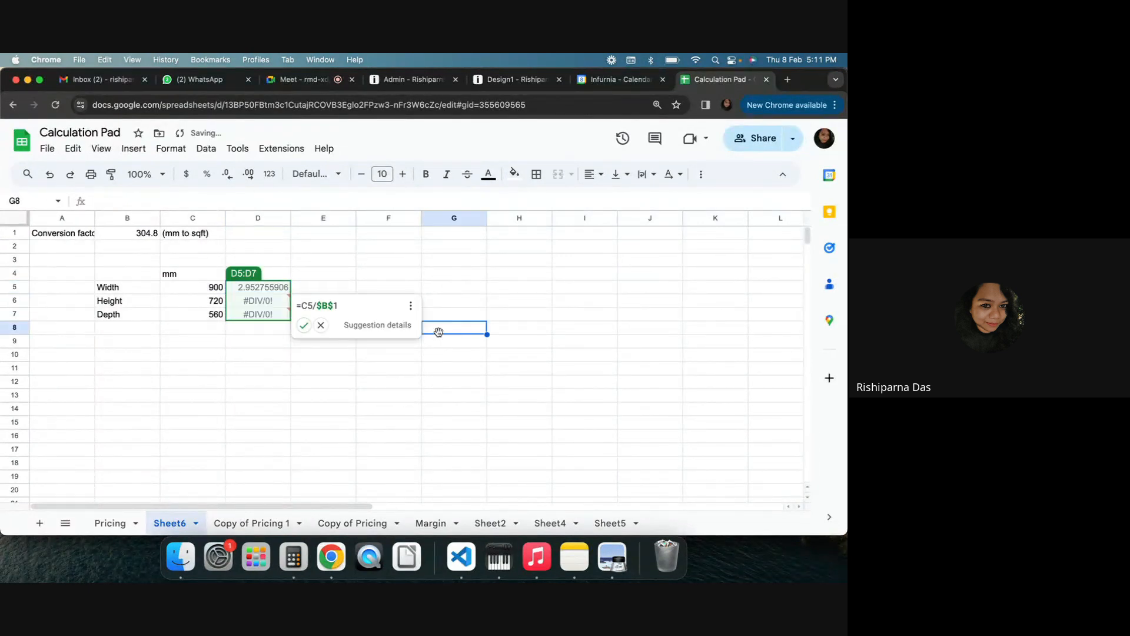
{"action": "left_click", "coordinate": [304, 325]}
{"action": "left_click", "coordinate": [329, 365]}
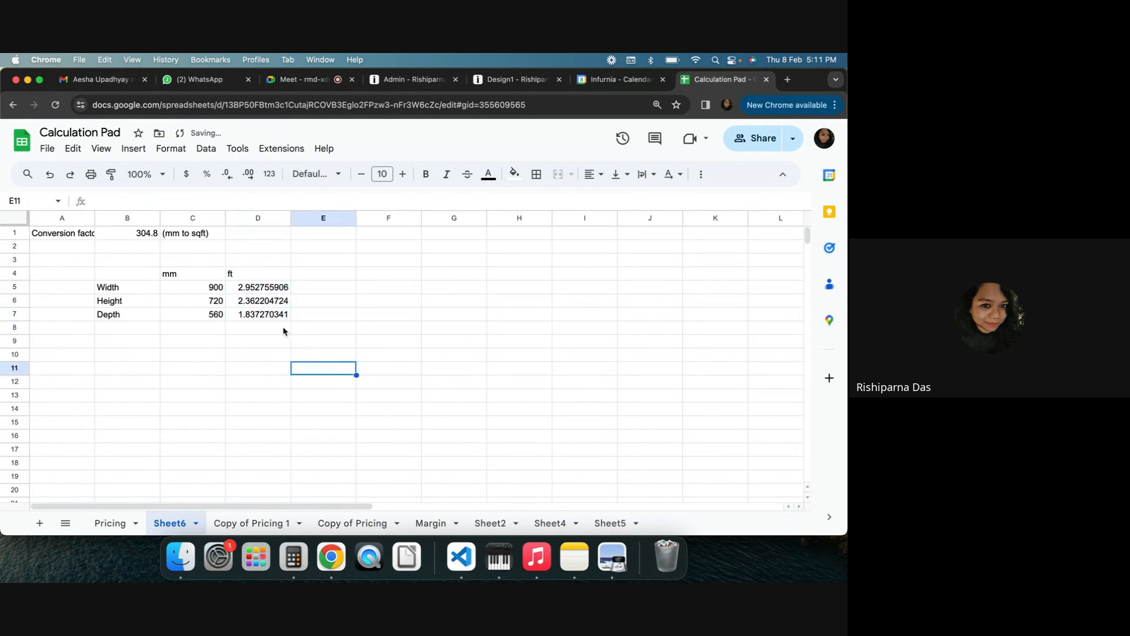
Label the row below the dimensions as Area and move to its ft column cell
{"action": "left_click", "coordinate": [222, 434]}
{"action": "left_click", "coordinate": [211, 379]}
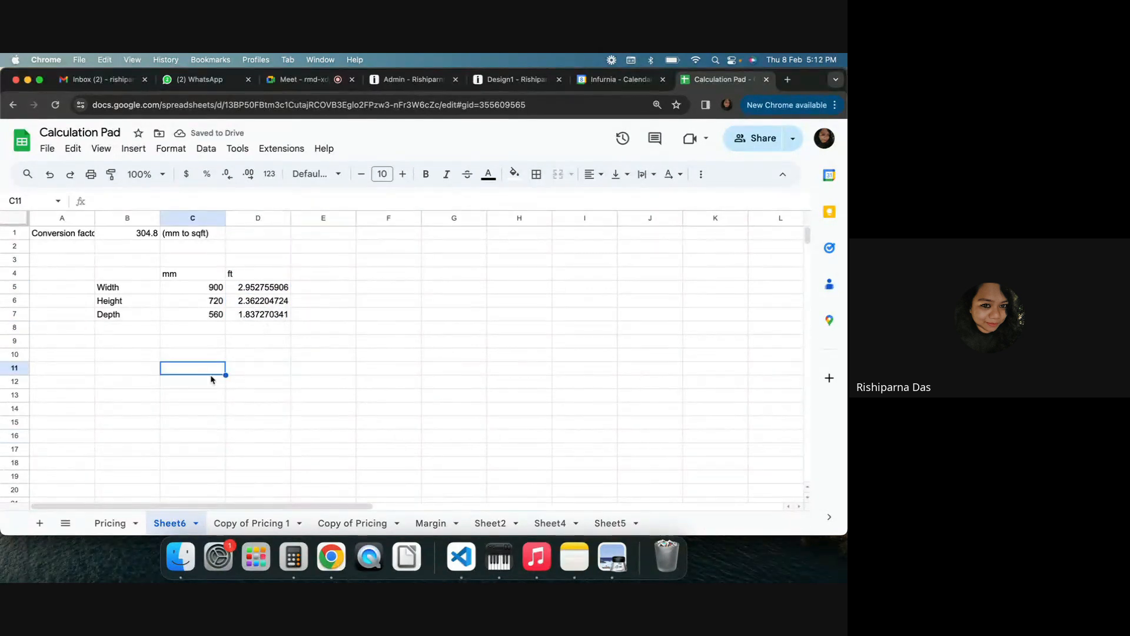
{"action": "left_click", "coordinate": [134, 355]}
{"action": "type", "text": "Are"}
{"action": "key", "text": "Right"}
{"action": "key", "text": "Right"}
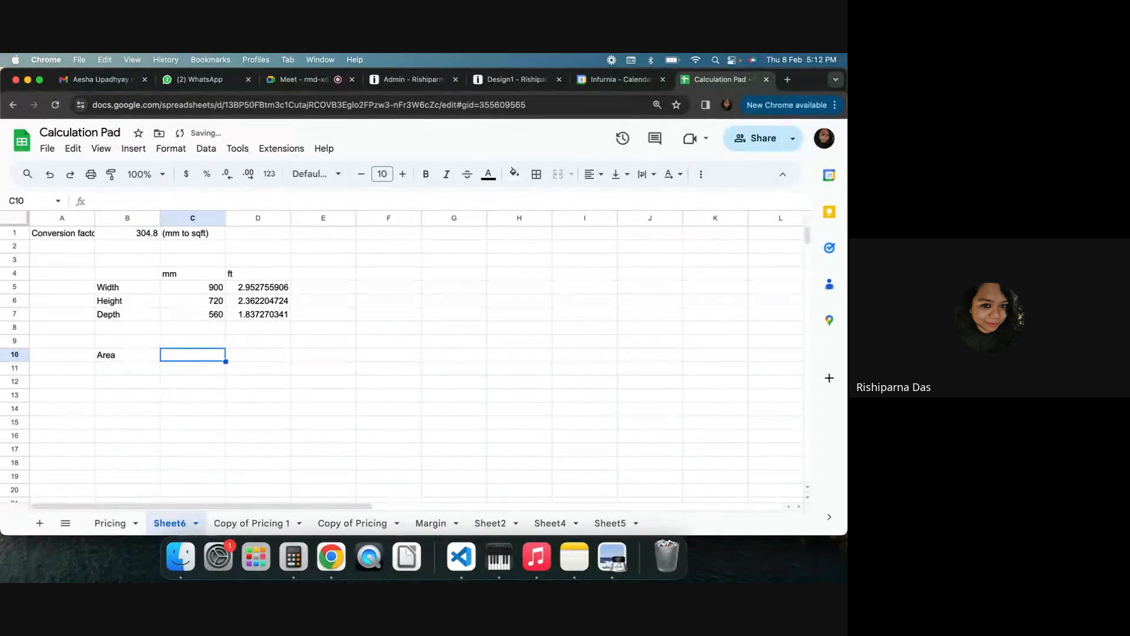
{"action": "key", "text": "Left"}
{"action": "key", "text": "Right"}
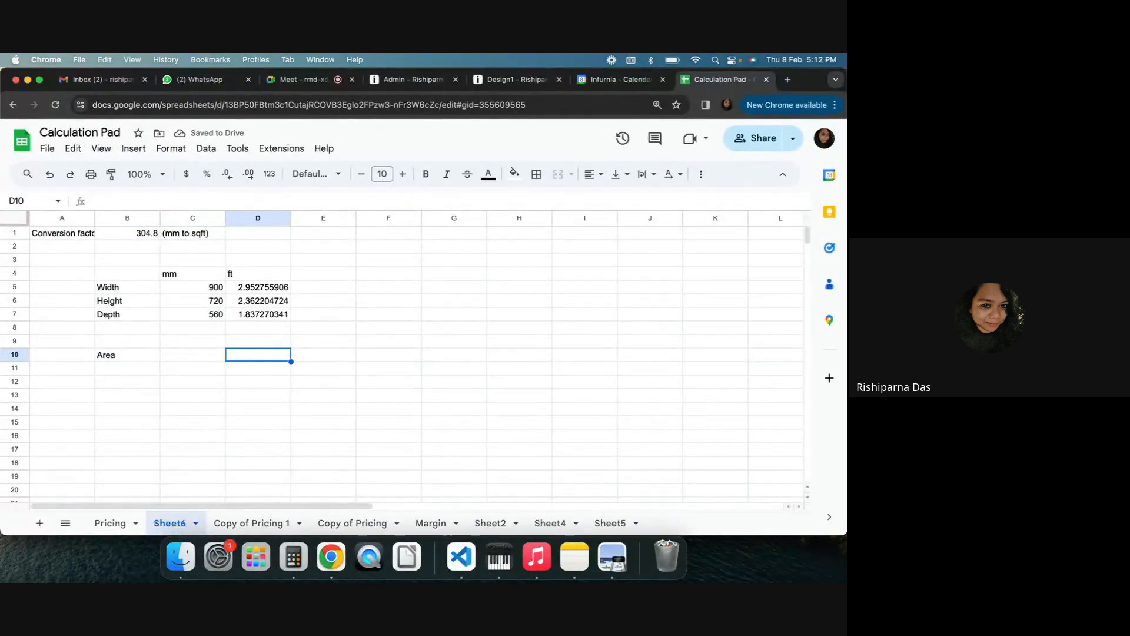
Calculate the area in feet by multiplying the width and height feet values (=D5*D6)
{"action": "type", "text": "="}
{"action": "left_click", "coordinate": [266, 288]}
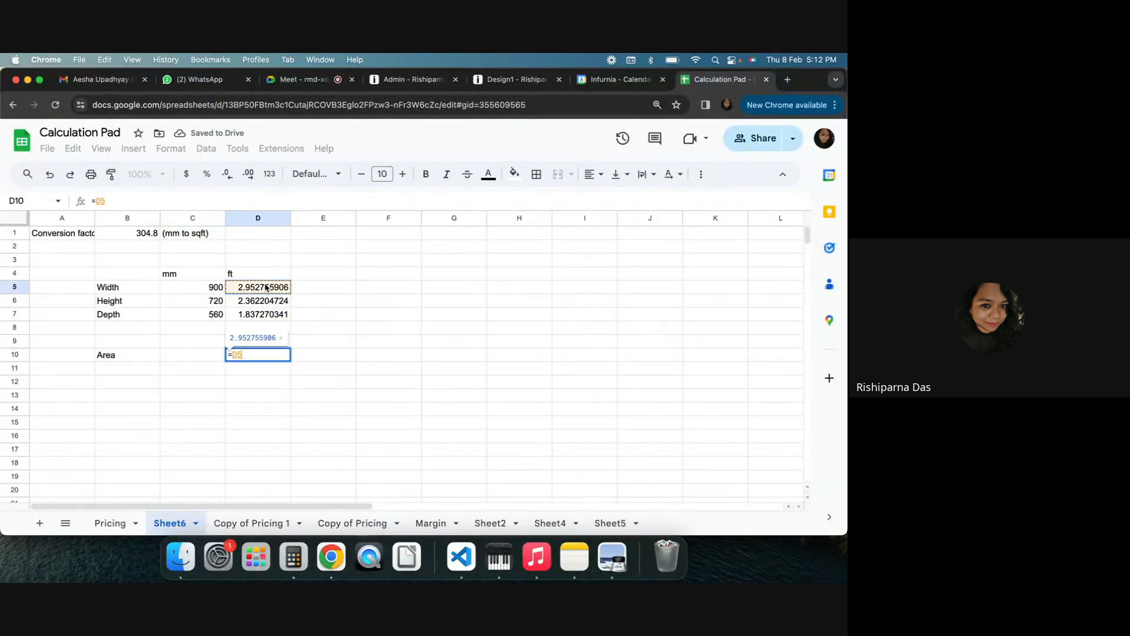
{"action": "type", "text": "*"}
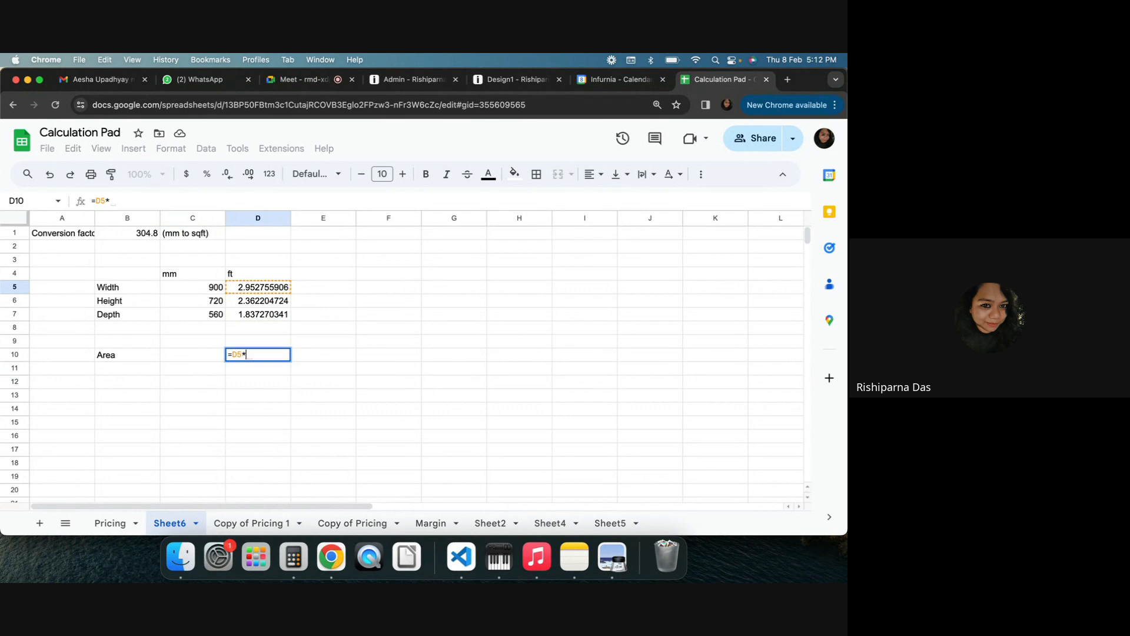
{"action": "left_click", "coordinate": [272, 301]}
{"action": "key", "text": "Return"}
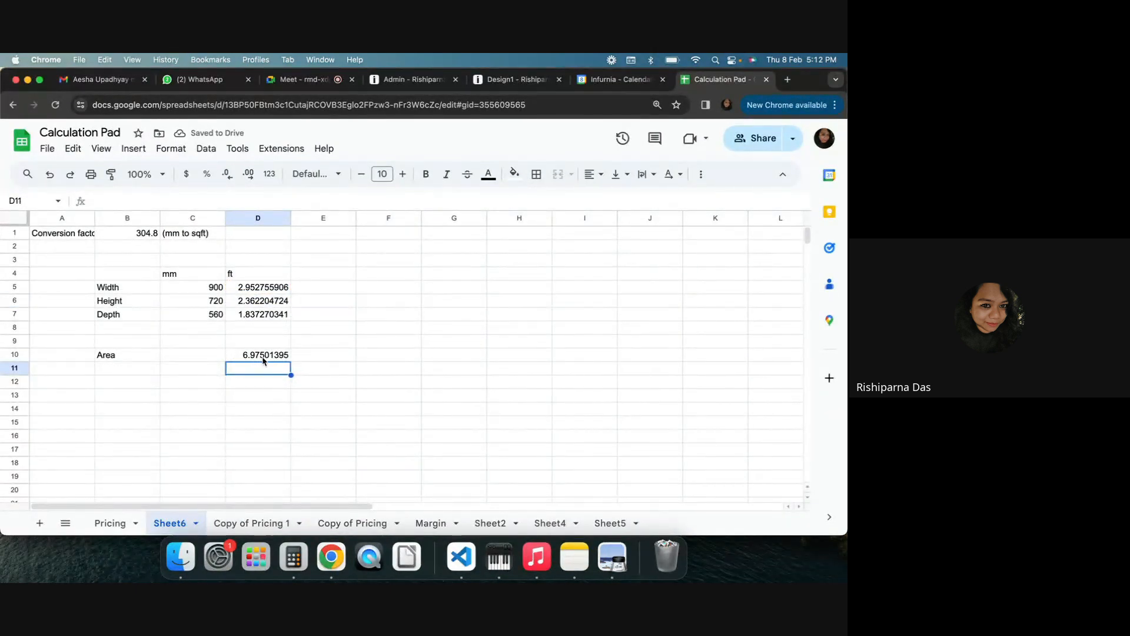
Add a Per sqft price row with the value 100 in the ft column
{"action": "left_click", "coordinate": [247, 396]}
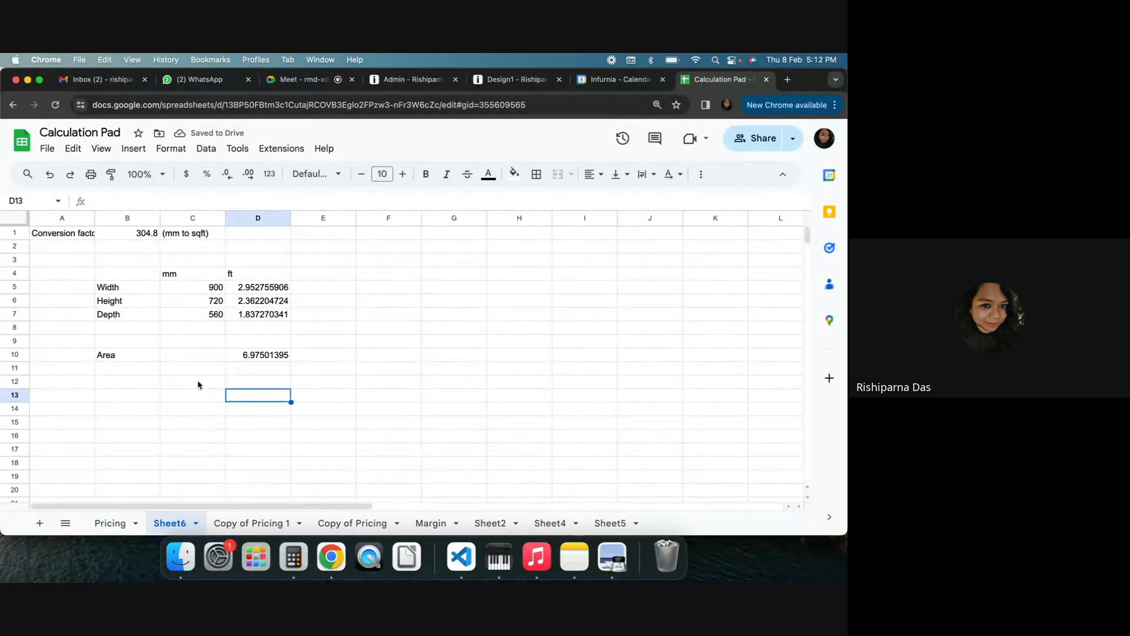
{"action": "left_click", "coordinate": [102, 369]}
{"action": "type", "text": "Per"}
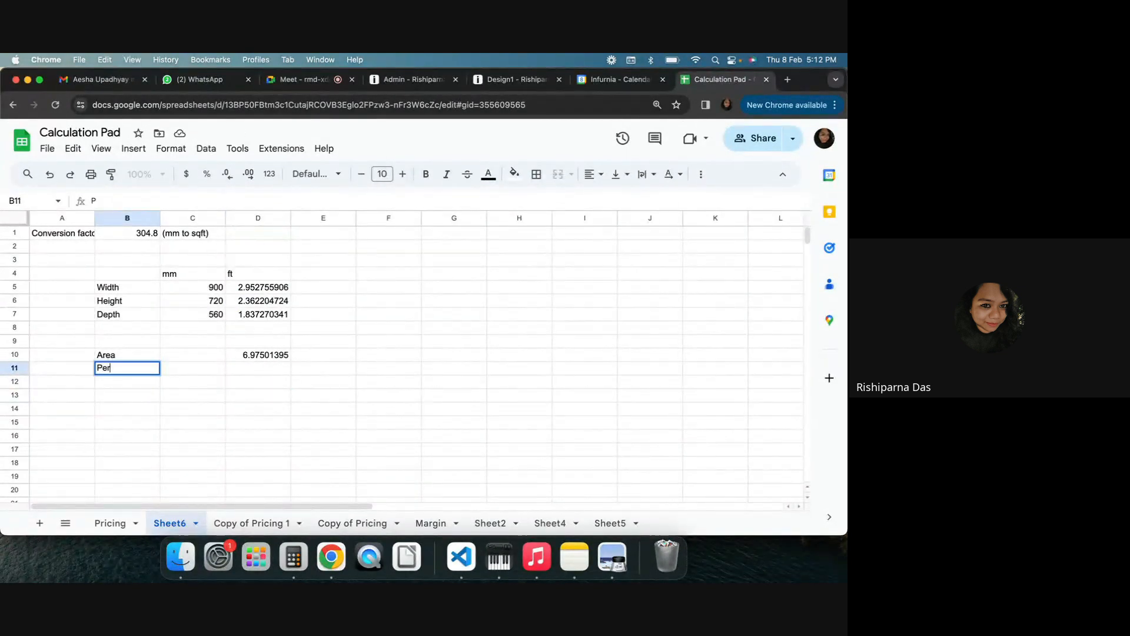
{"action": "type", "text": " sqft pririce"}
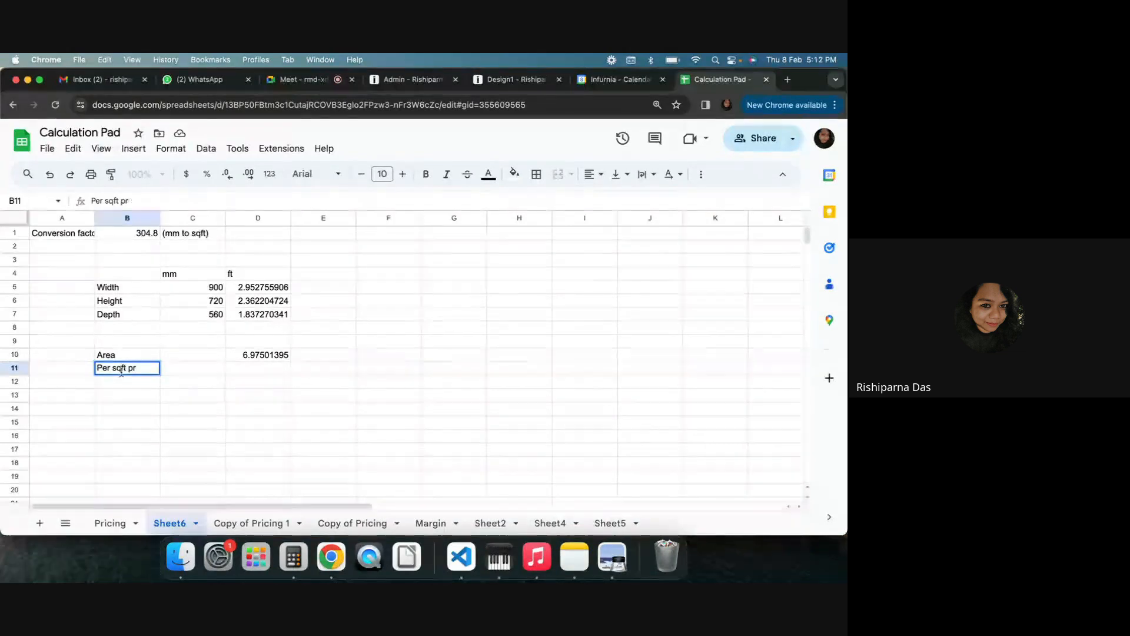
{"action": "left_click", "coordinate": [264, 368]}
{"action": "type", "text": "100"}
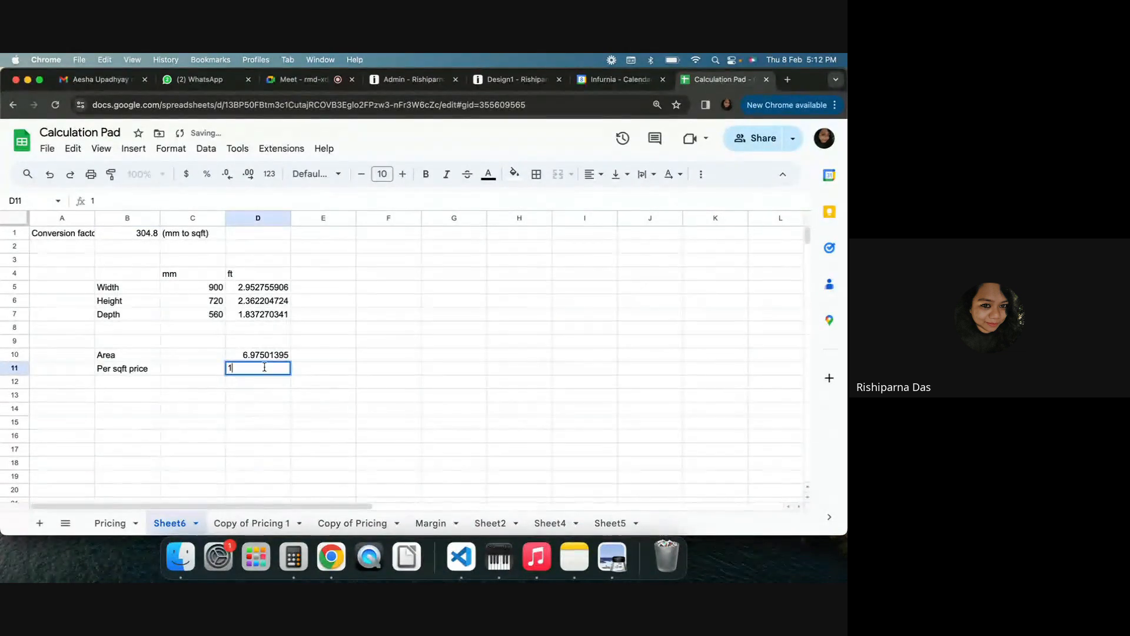
{"action": "key", "text": "Return"}
Compute the price below by multiplying the area by the per sqft price (=D10*D11)
{"action": "type", "text": "="}
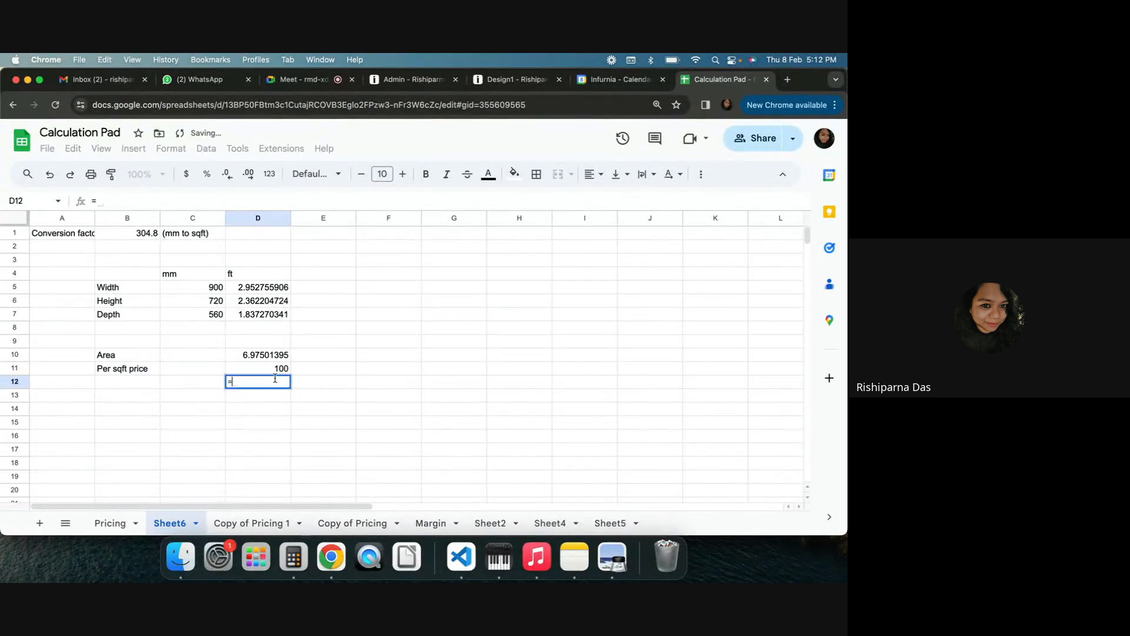
{"action": "left_click", "coordinate": [268, 357]}
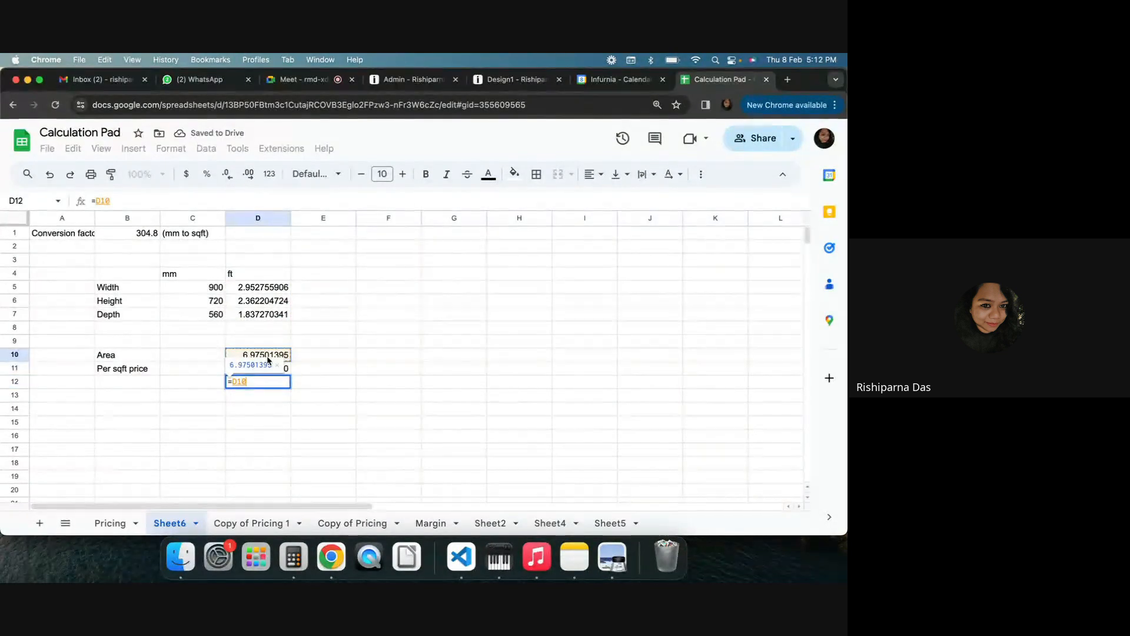
{"action": "type", "text": "*"}
{"action": "left_click", "coordinate": [274, 370]}
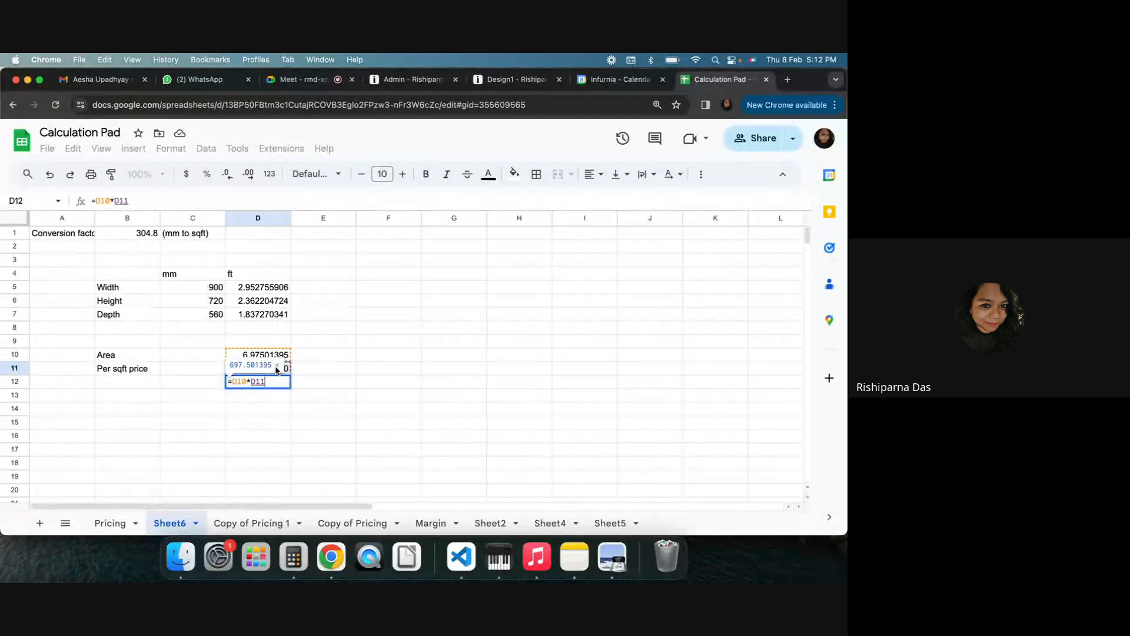
{"action": "key", "text": "Return"}
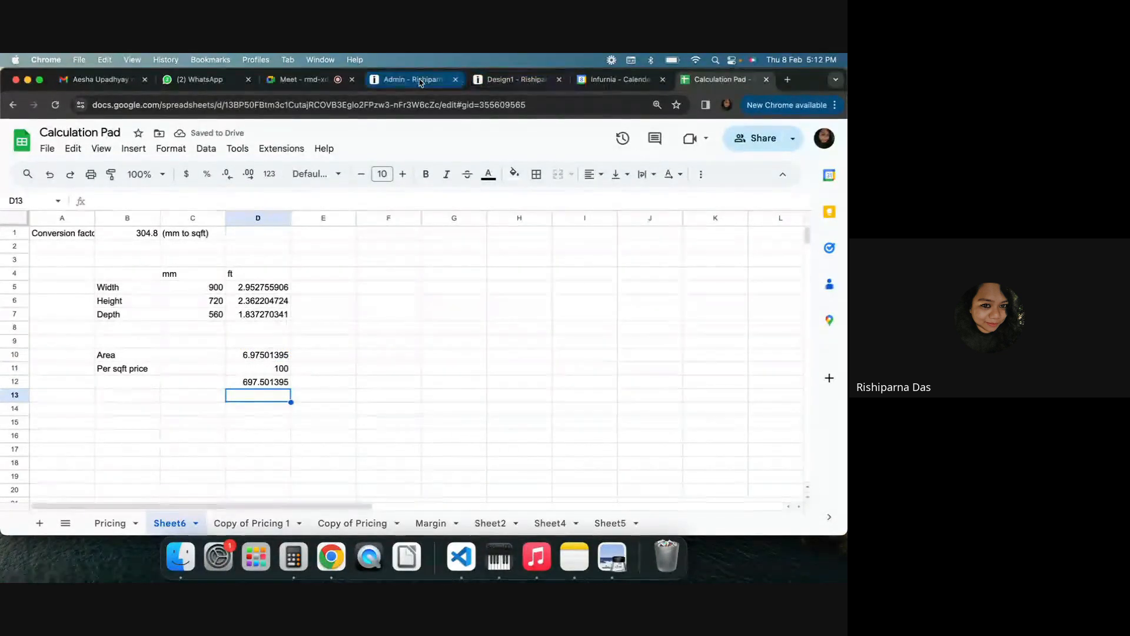
Compare the quotation's For Pricing Test price with the calculated price and close the SKU properties dialog in admin
{"action": "left_click", "coordinate": [515, 79]}
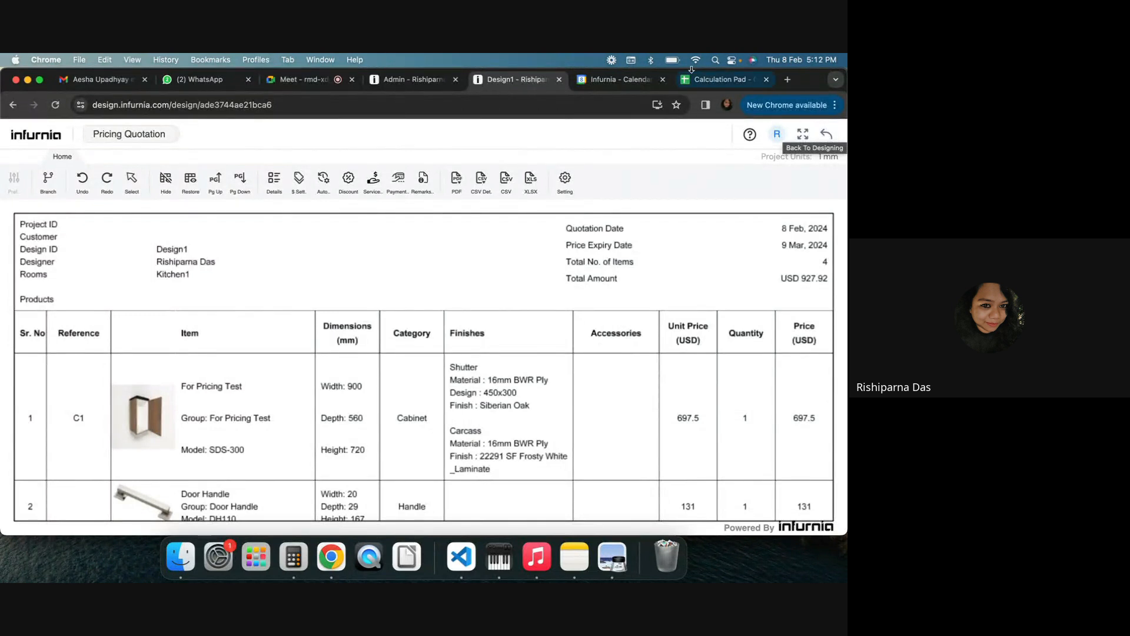
{"action": "left_click", "coordinate": [710, 83]}
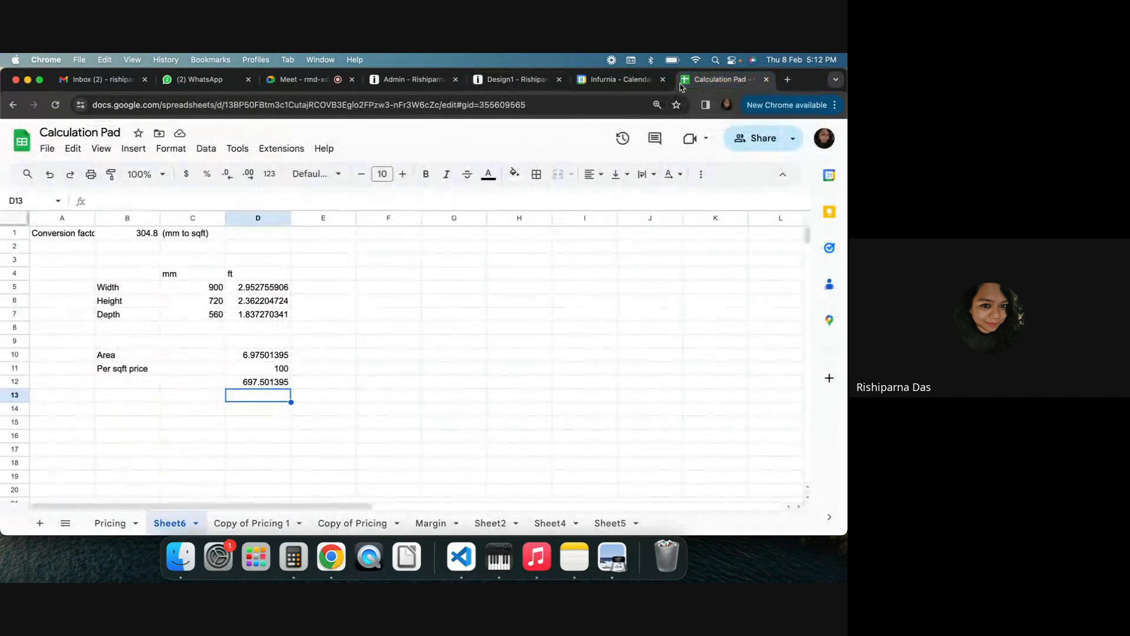
{"action": "left_click", "coordinate": [415, 80]}
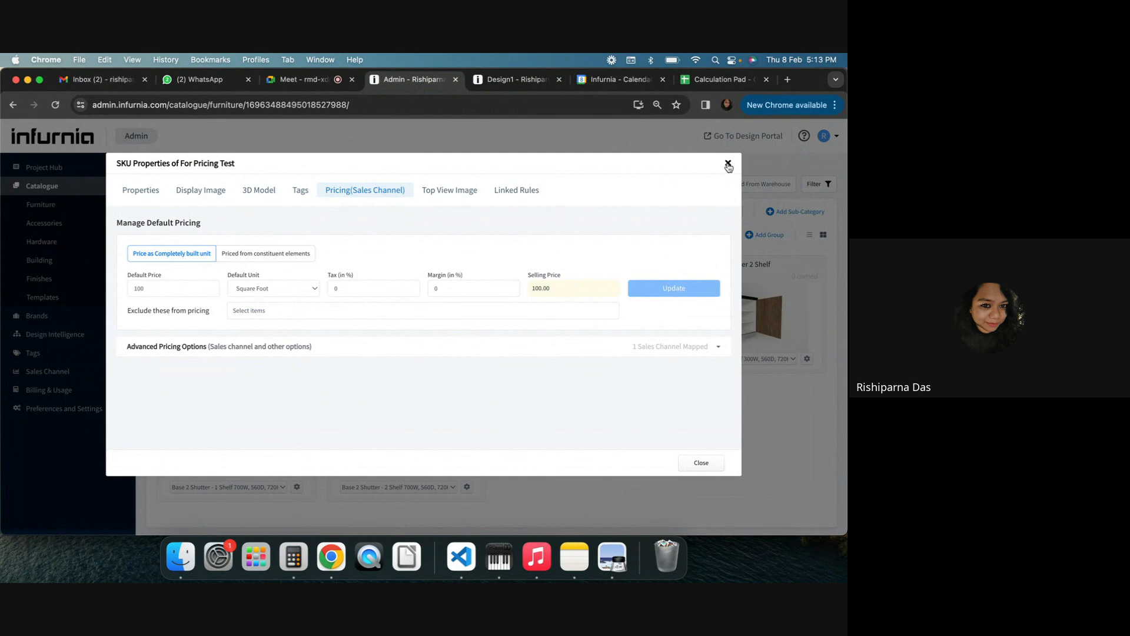
{"action": "left_click", "coordinate": [728, 164]}
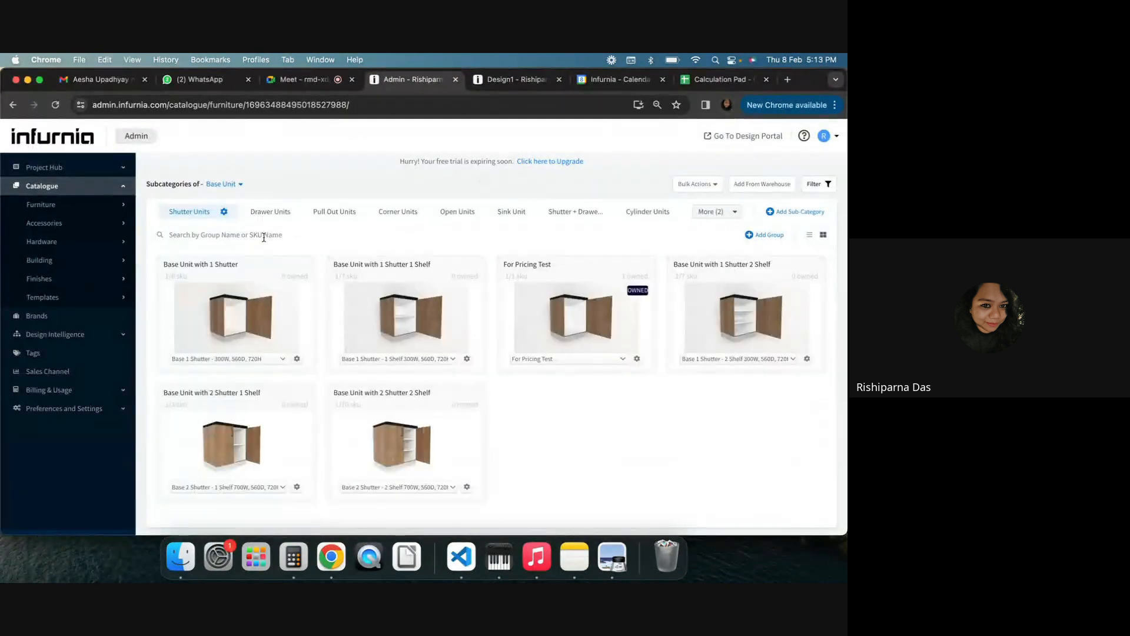
Return to the design in 3D, select the For Pricing Test cabinet and set its width to 600 mm
{"action": "left_click", "coordinate": [509, 79]}
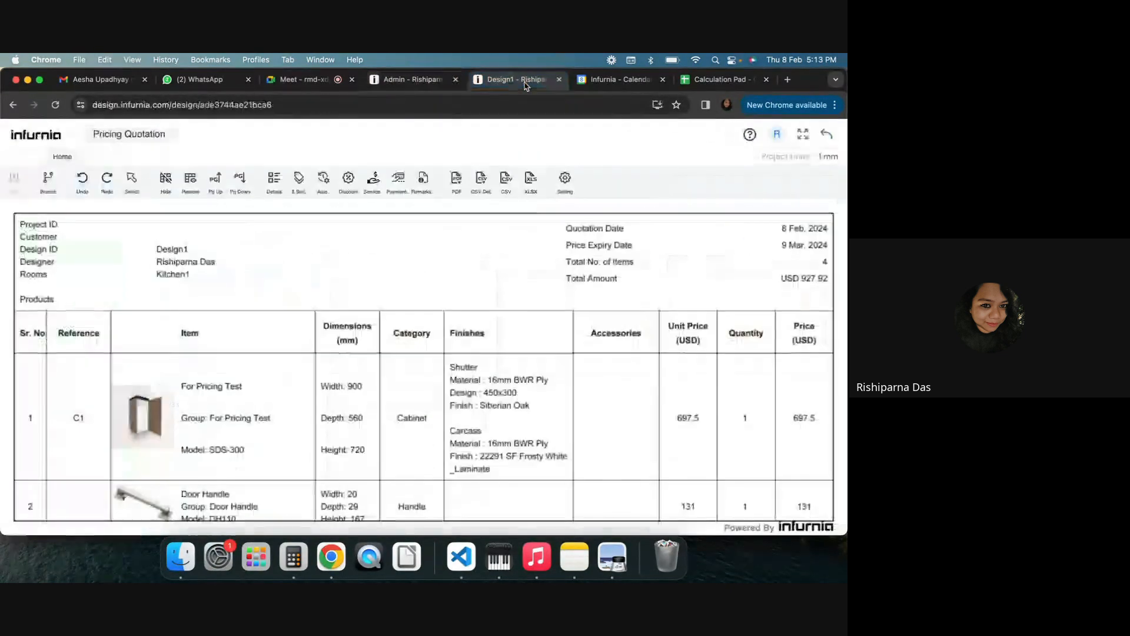
{"action": "left_click", "coordinate": [821, 140]}
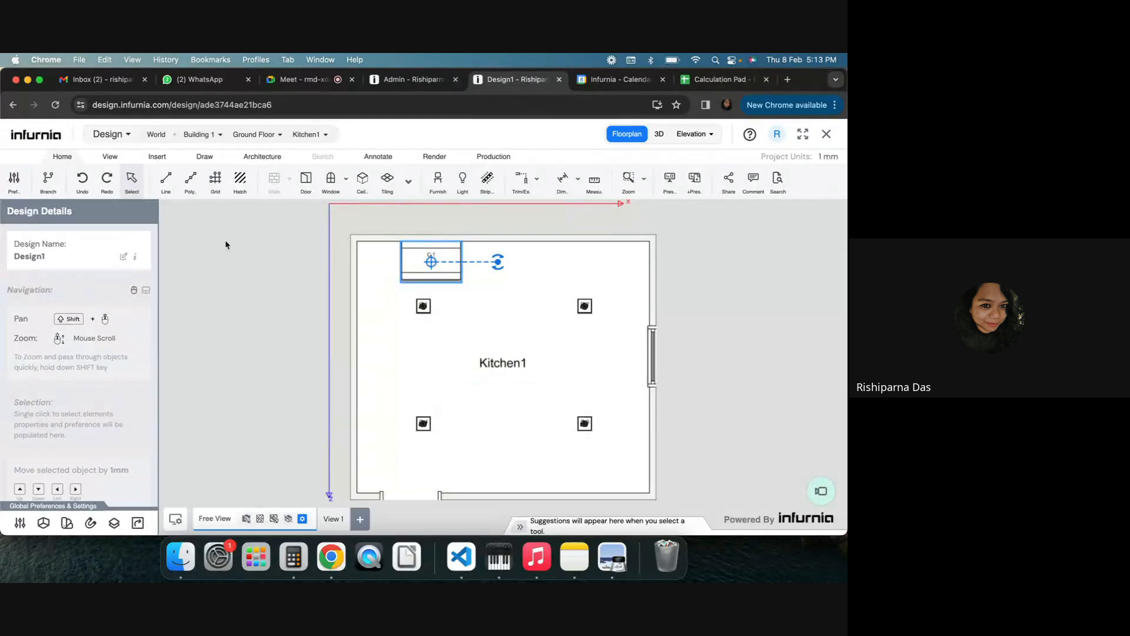
{"action": "left_click", "coordinate": [660, 134]}
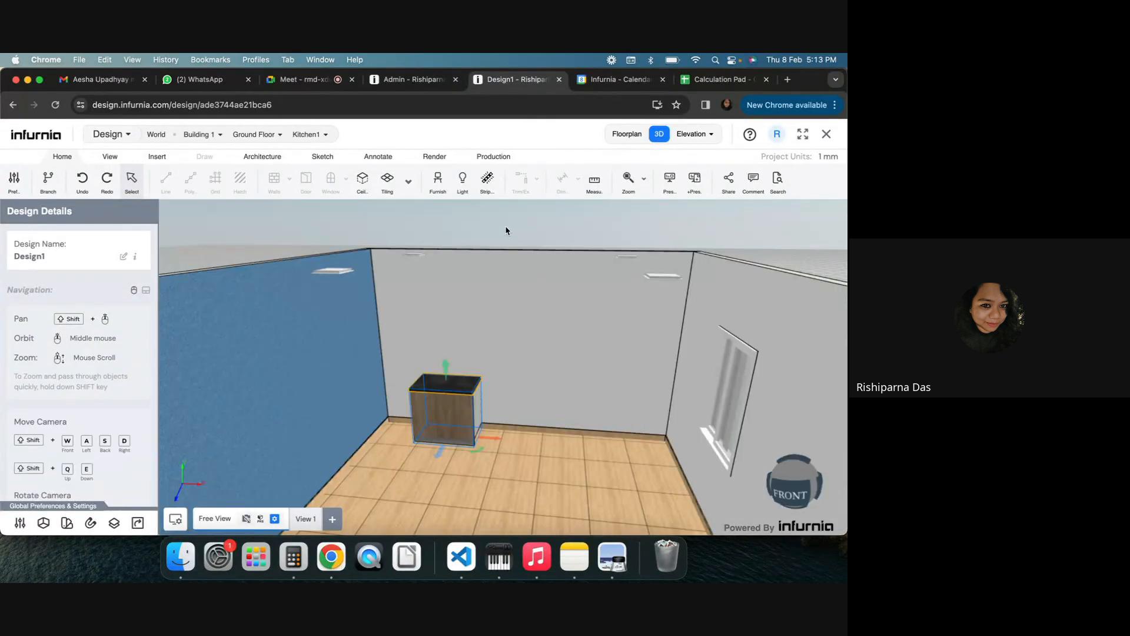
{"action": "left_click", "coordinate": [456, 410]}
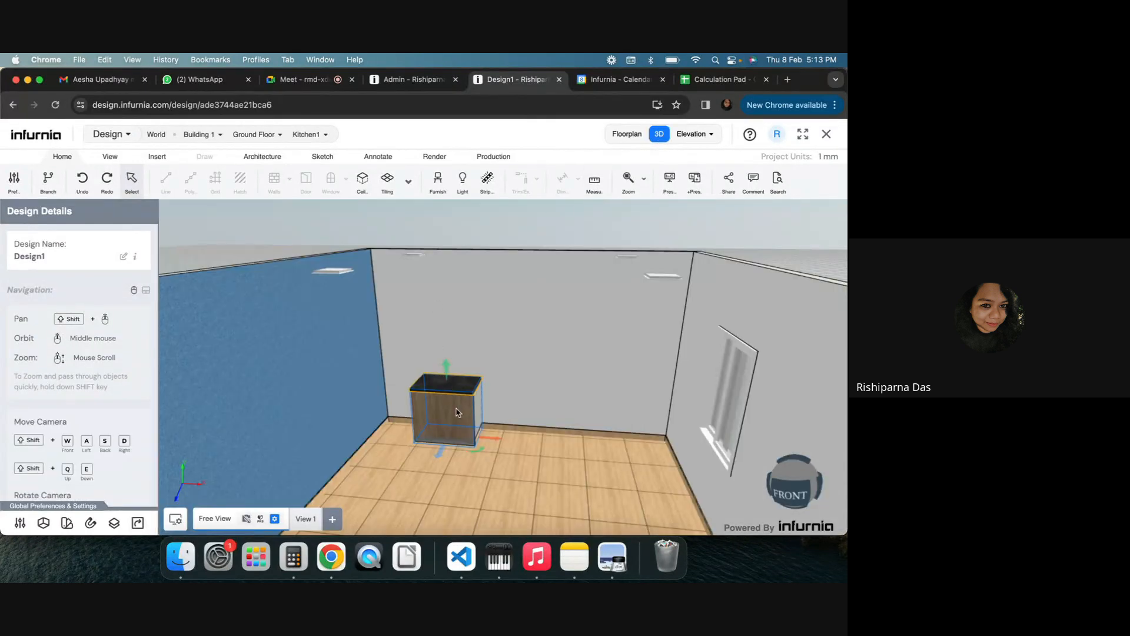
{"action": "left_click", "coordinate": [418, 405]}
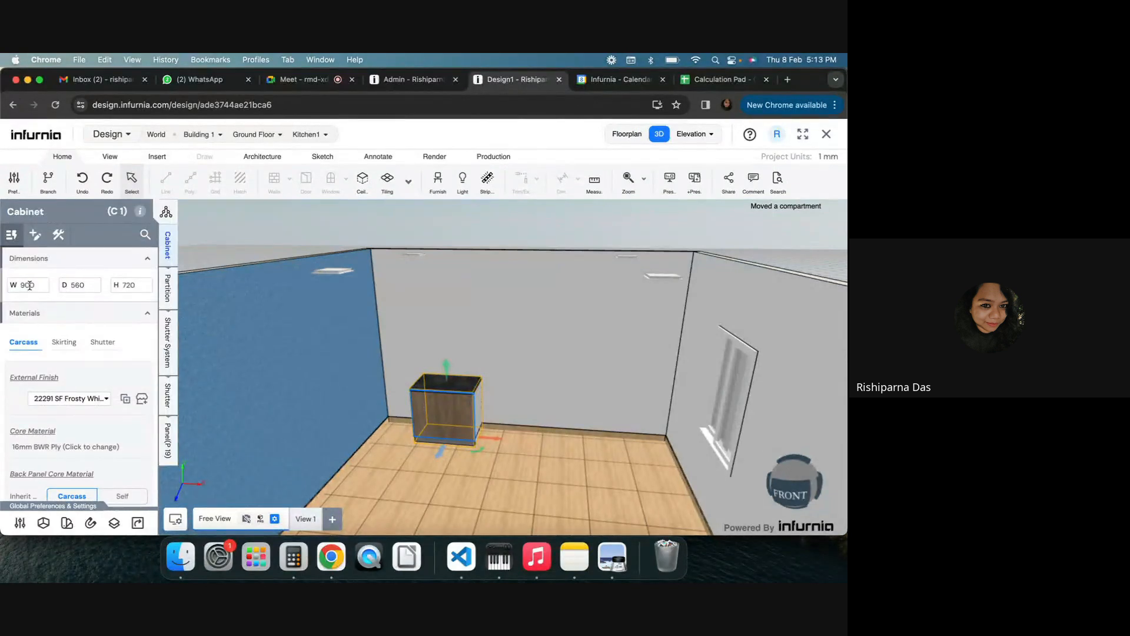
{"action": "left_click", "coordinate": [30, 286]}
{"action": "type", "text": "600"}
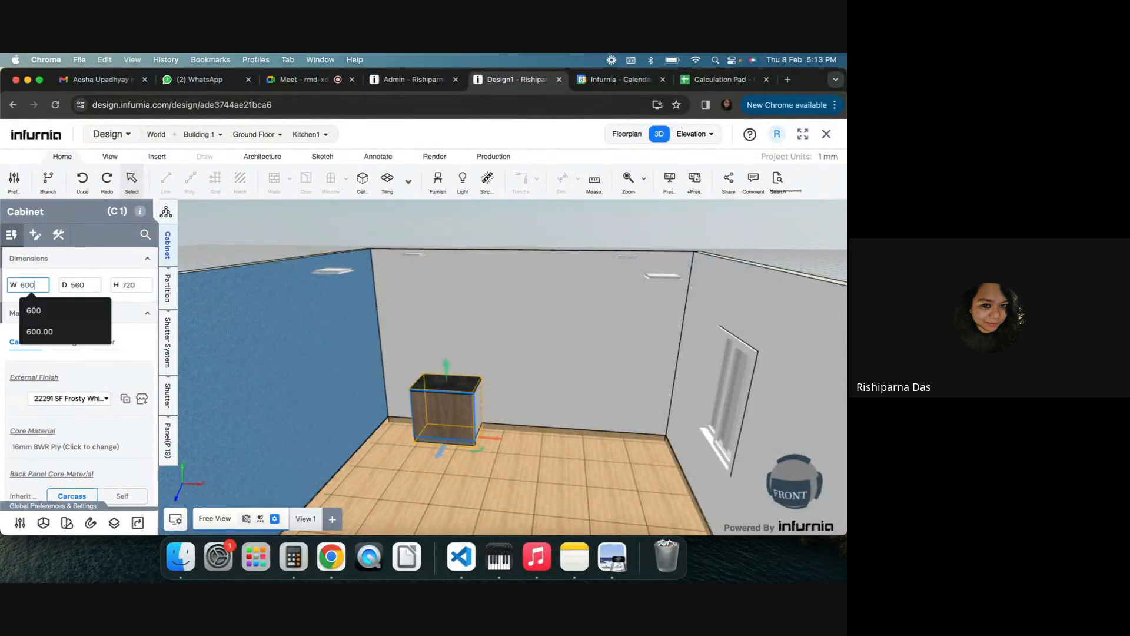
{"action": "key", "text": "Return"}
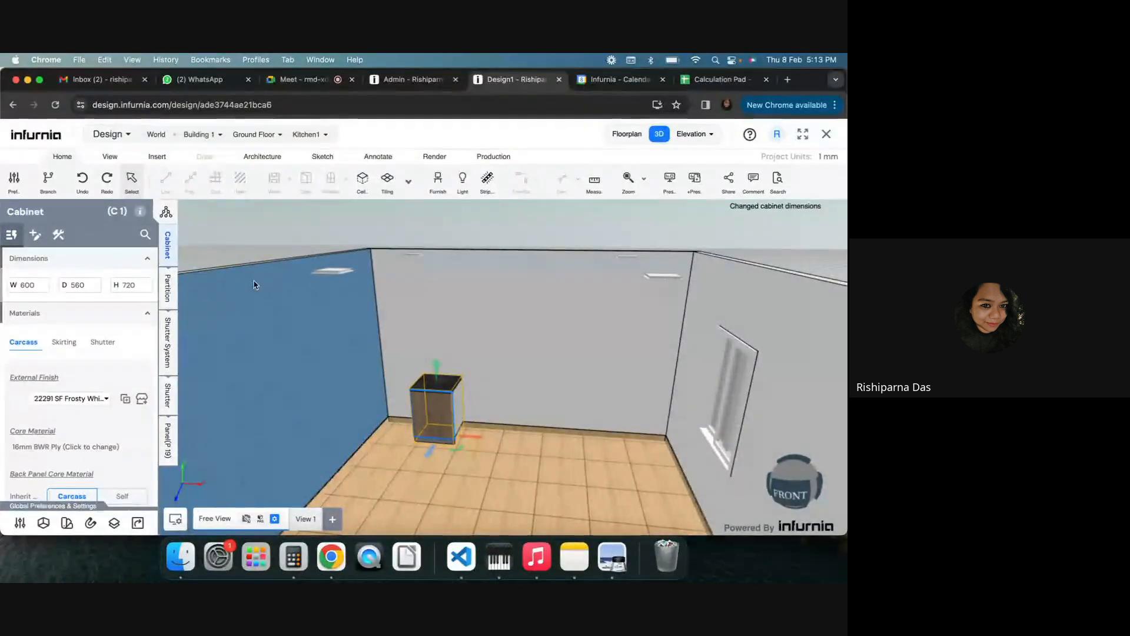
Regenerate the pricing quotation for the room and scroll to the cabinet's price
{"action": "left_click", "coordinate": [493, 160]}
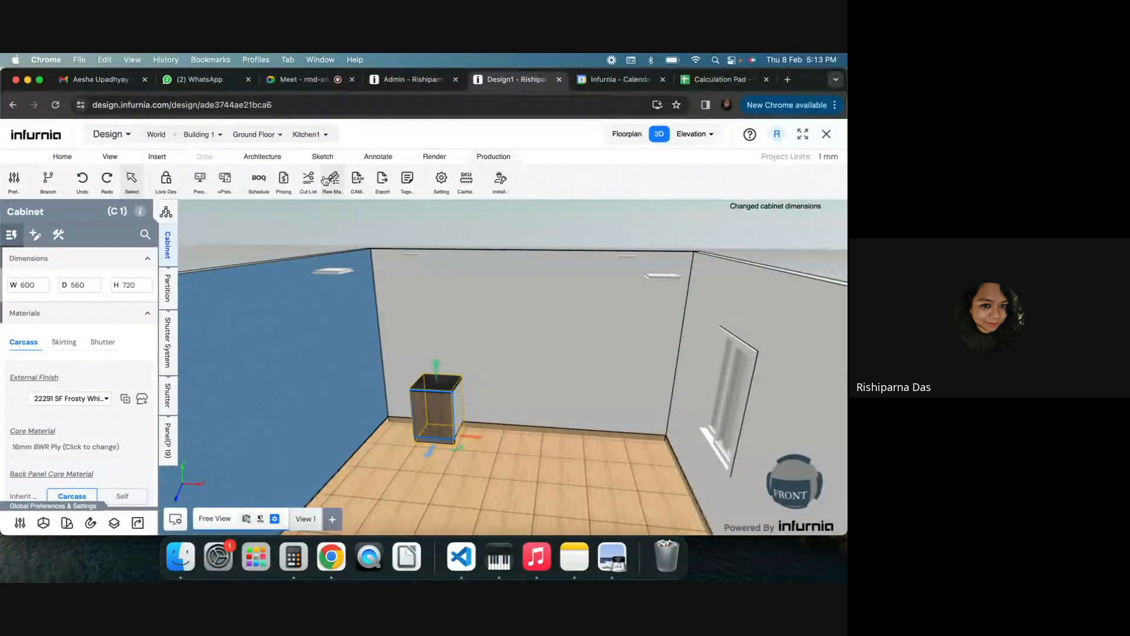
{"action": "left_click", "coordinate": [284, 177]}
{"action": "left_click", "coordinate": [526, 423]}
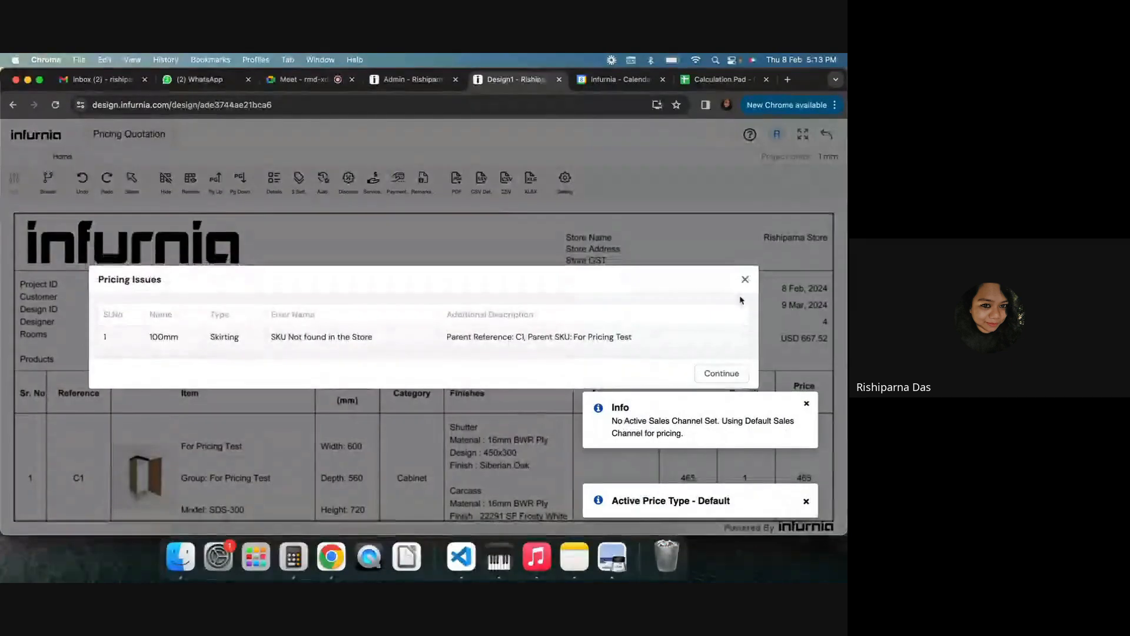
{"action": "left_click", "coordinate": [745, 279]}
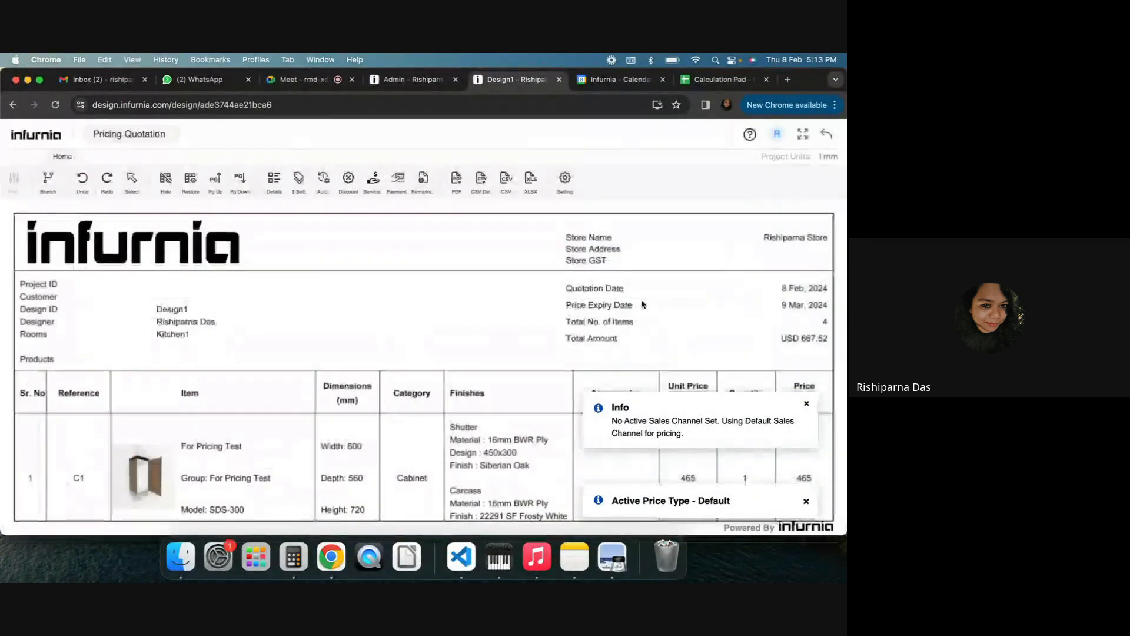
{"action": "scroll", "coordinate": [757, 354], "scroll_direction": "down", "scroll_amount": 3}
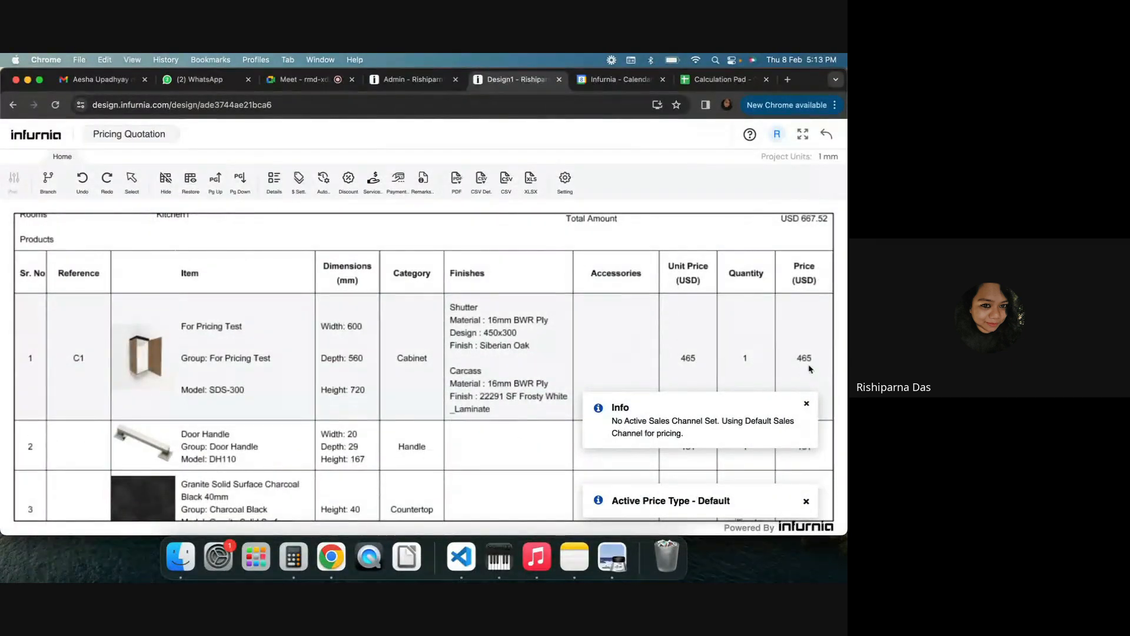
Update the width in the spreadsheet to 600 mm
{"action": "left_click", "coordinate": [699, 80]}
{"action": "left_click", "coordinate": [209, 287]}
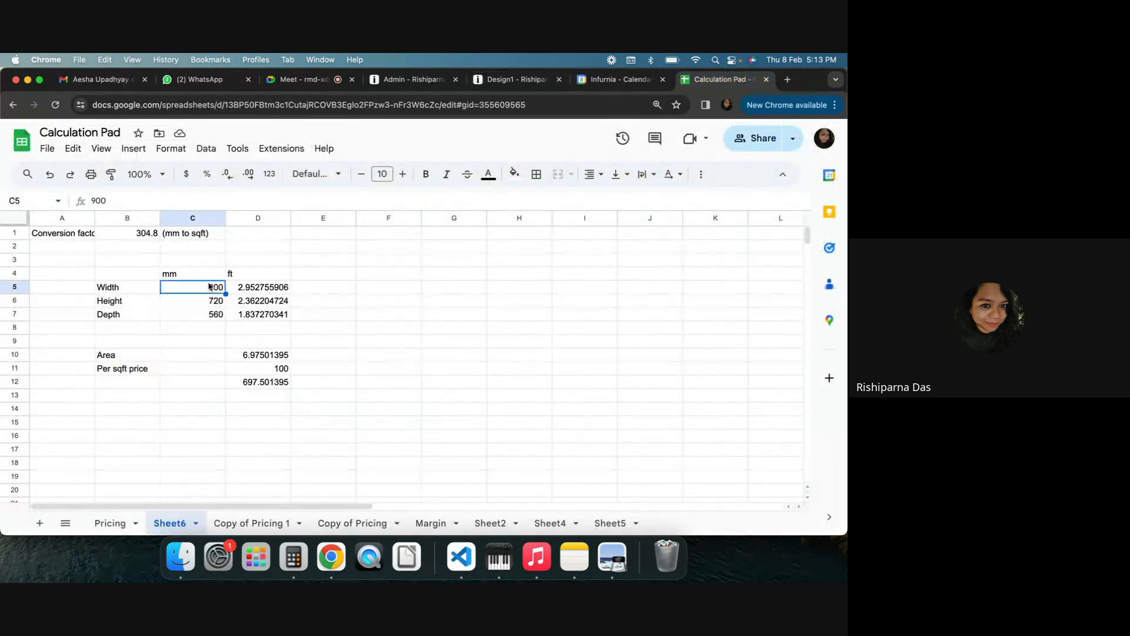
{"action": "type", "text": "600"}
{"action": "key", "text": "Return"}
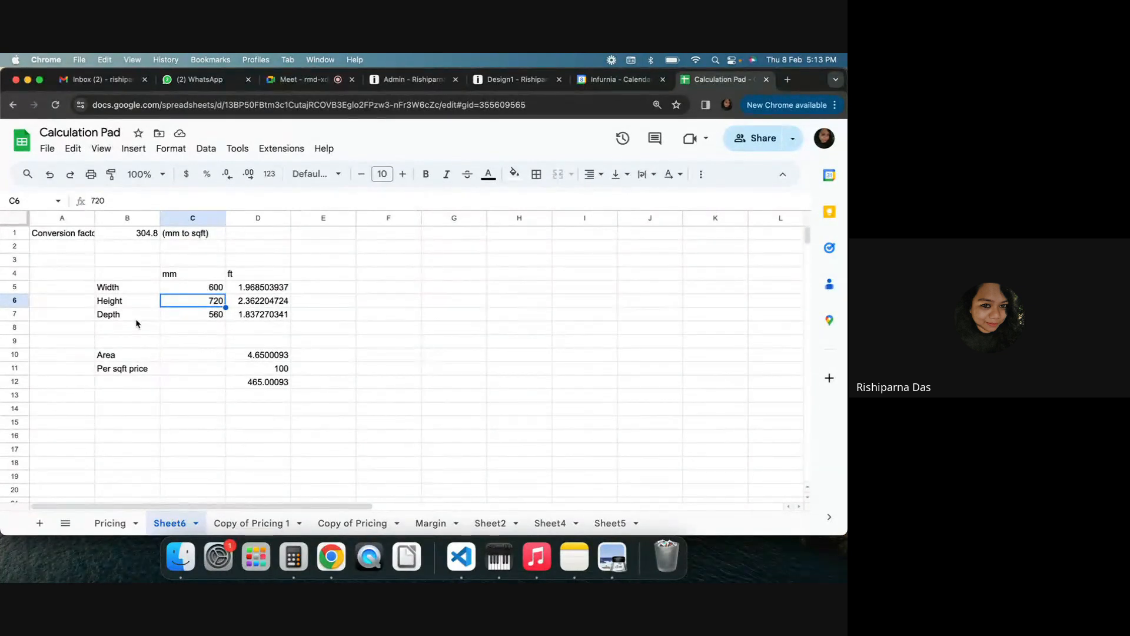
Open the For Pricing Test SKU's pricing settings in the admin catalogue
{"action": "left_click", "coordinate": [512, 83]}
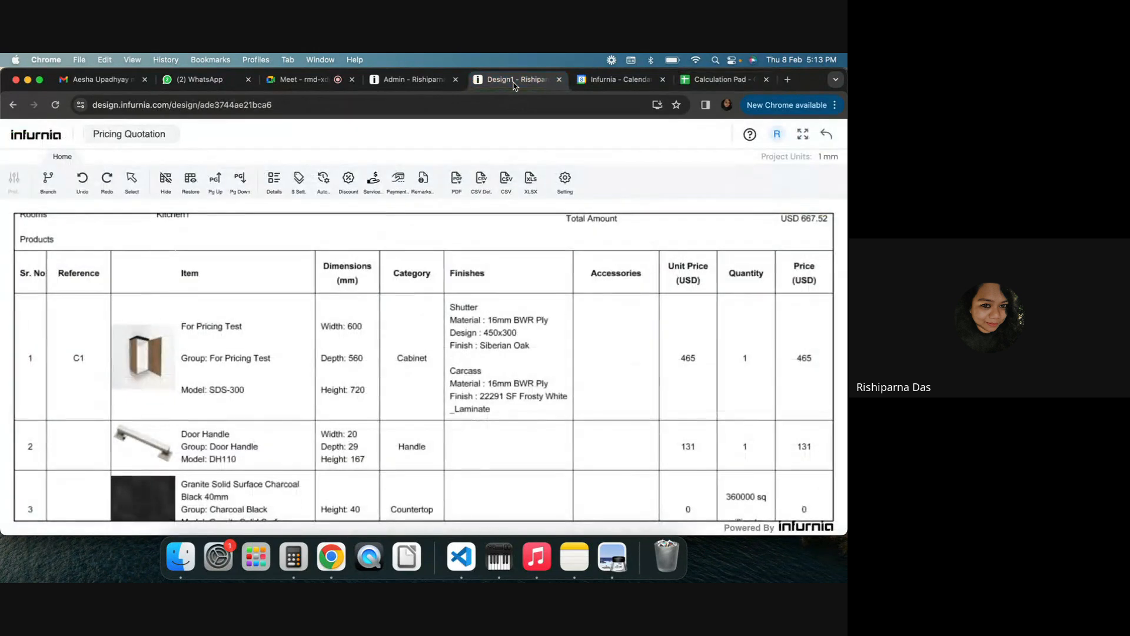
{"action": "left_click", "coordinate": [412, 80]}
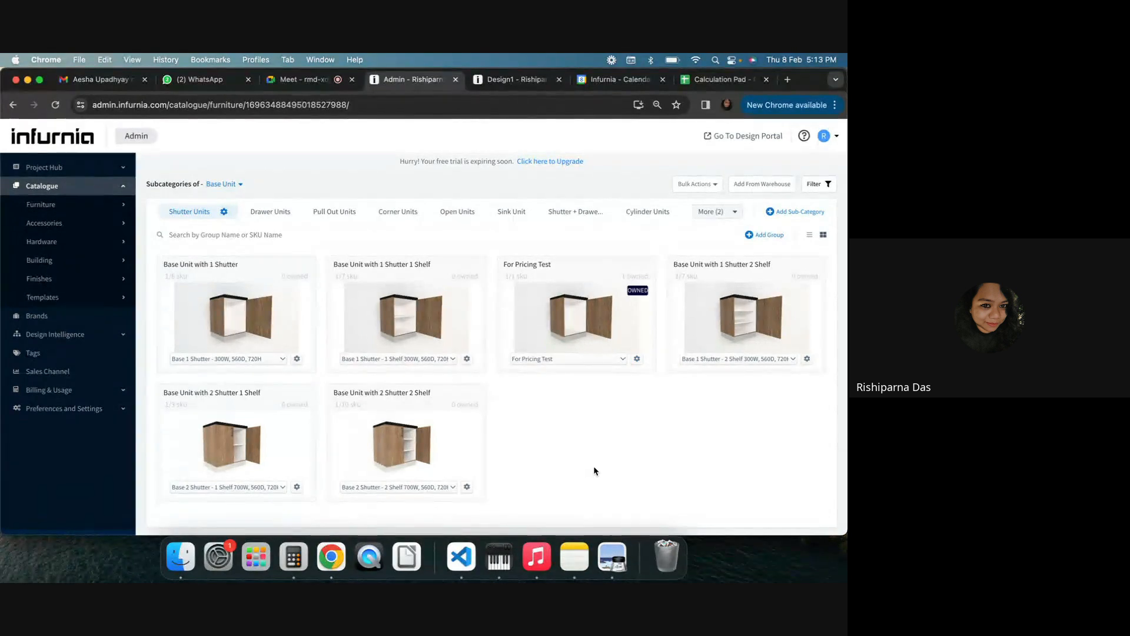
{"action": "left_click", "coordinate": [637, 359]}
{"action": "left_click", "coordinate": [599, 382]}
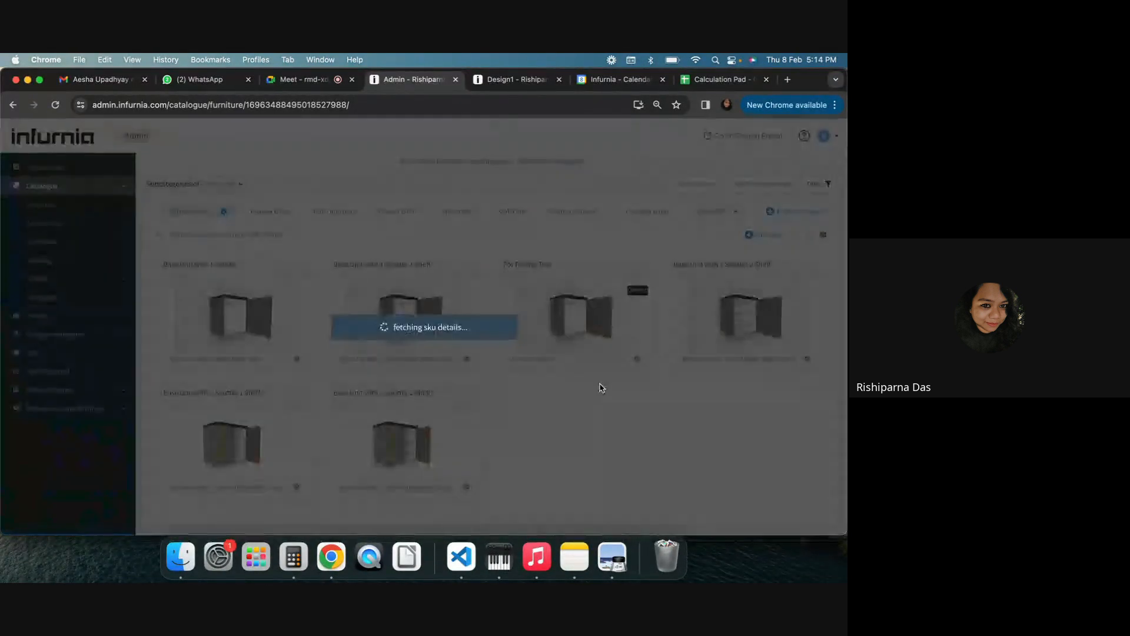
{"action": "left_click", "coordinate": [360, 191]}
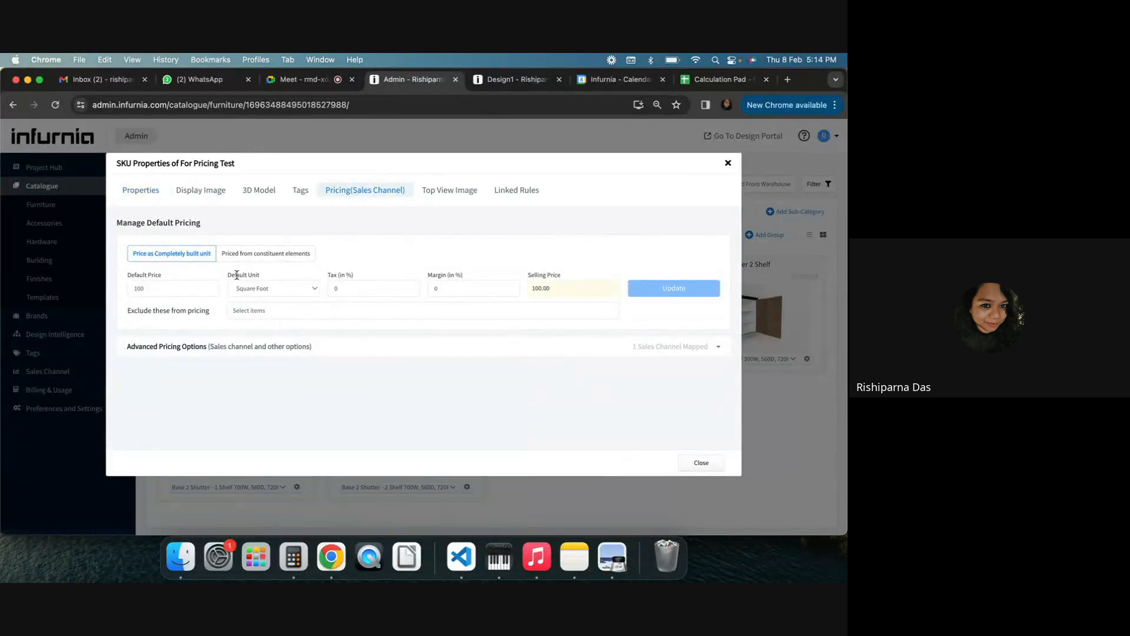
Return to the design, select the For Pricing Test cabinet and replace its shutter with a fluted shutter design
{"action": "left_click", "coordinate": [724, 80]}
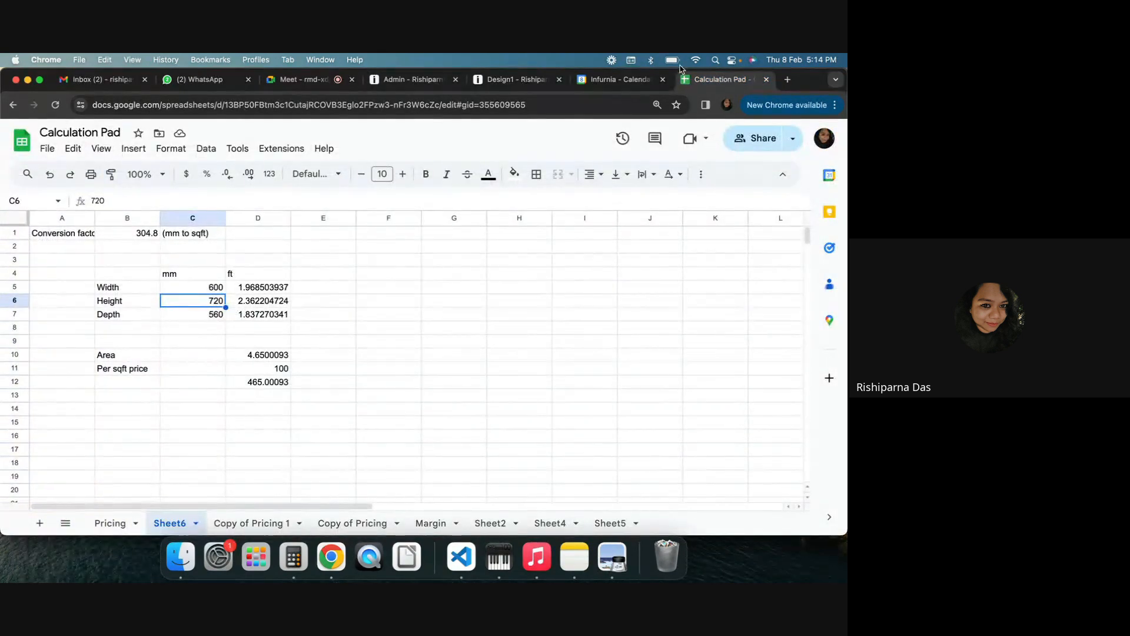
{"action": "left_click", "coordinate": [509, 80]}
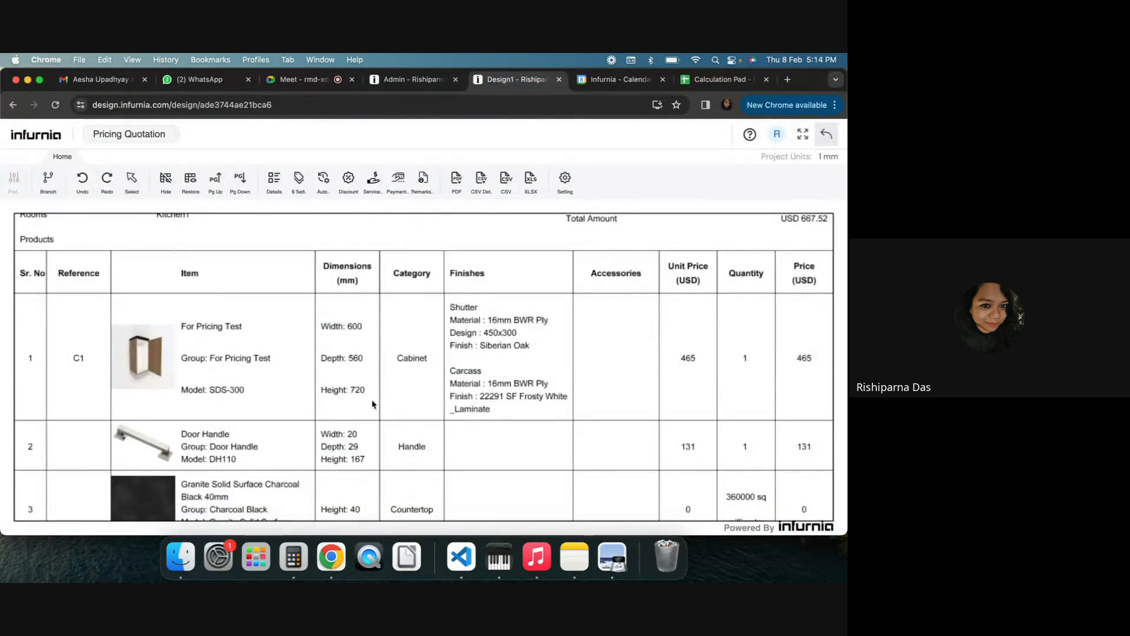
{"action": "left_click", "coordinate": [836, 133]}
{"action": "left_click", "coordinate": [660, 135]}
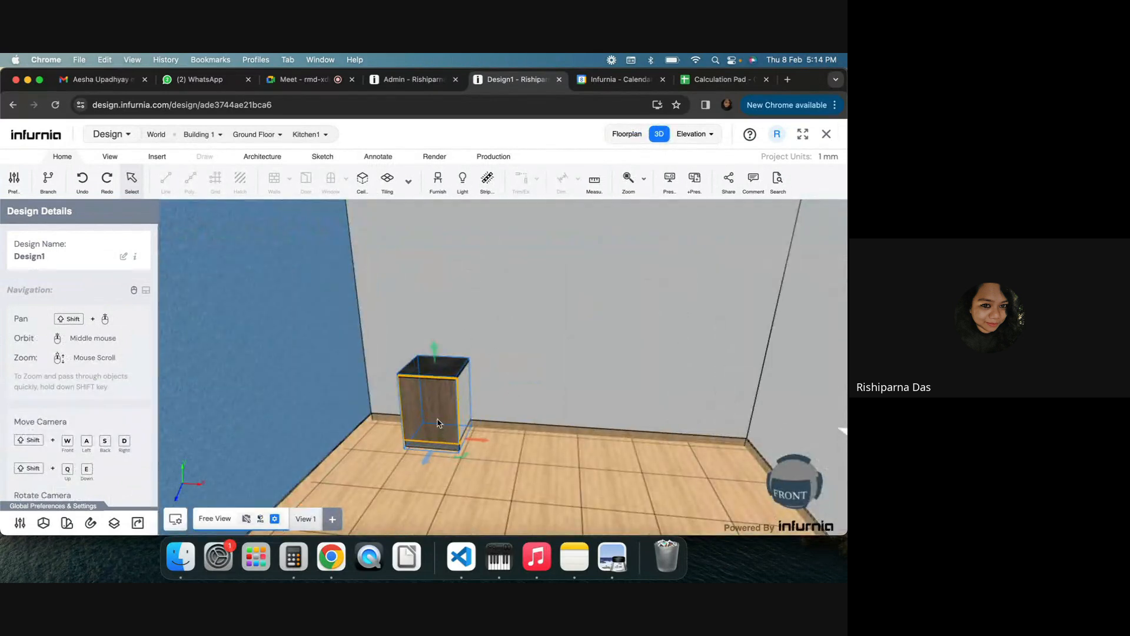
{"action": "left_click", "coordinate": [438, 423]}
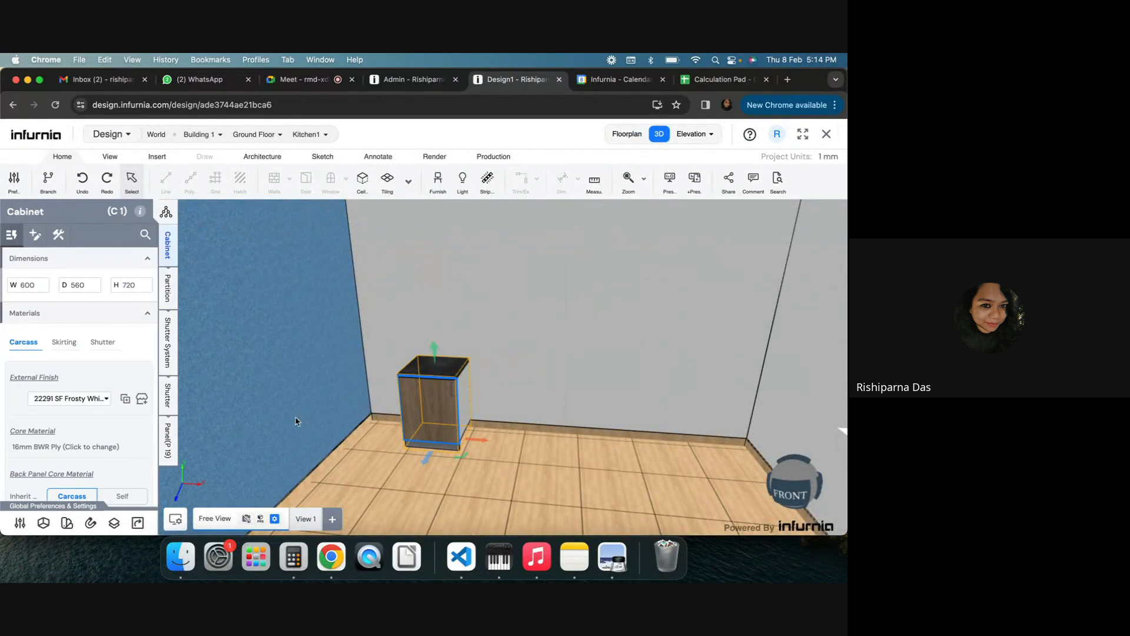
{"action": "left_click", "coordinate": [168, 353]}
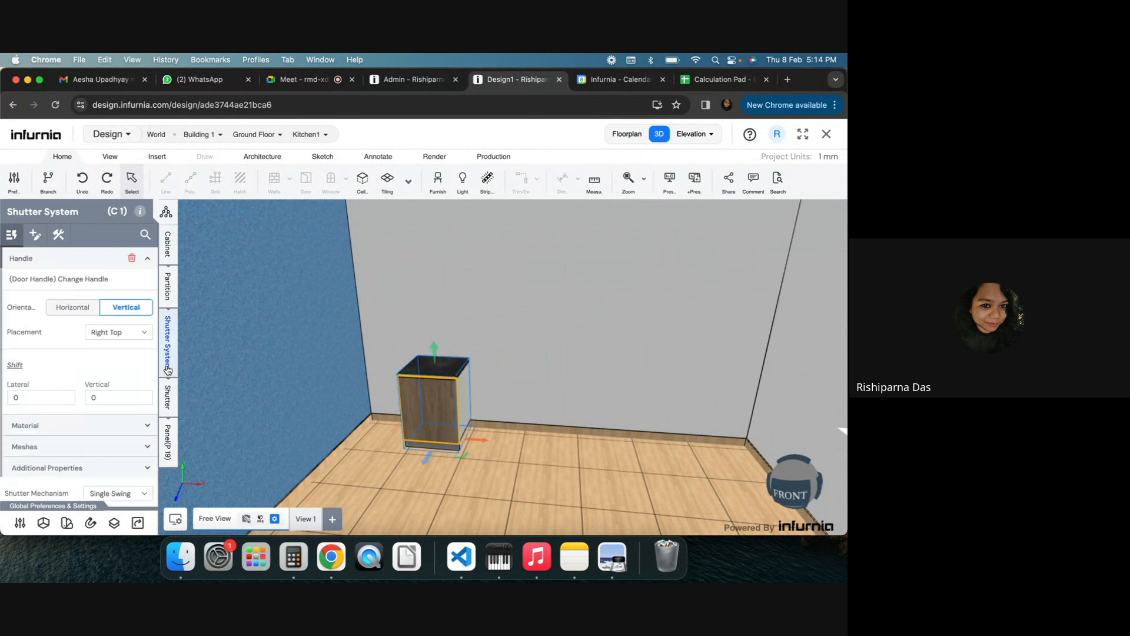
{"action": "left_click", "coordinate": [166, 397]}
{"action": "left_click", "coordinate": [89, 281]}
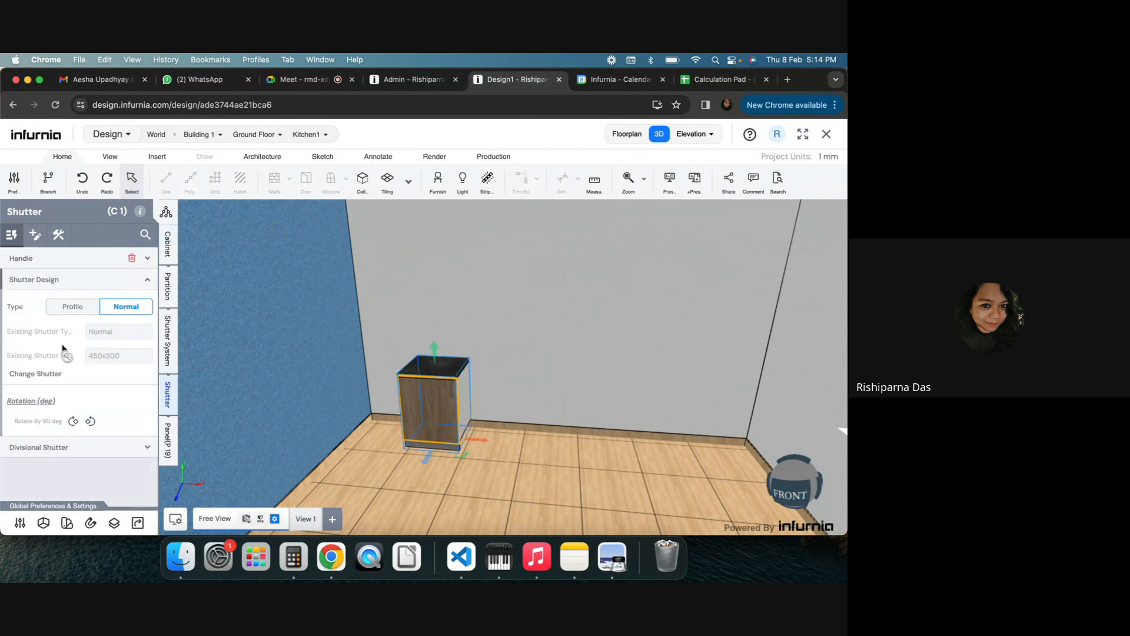
{"action": "left_click", "coordinate": [35, 375]}
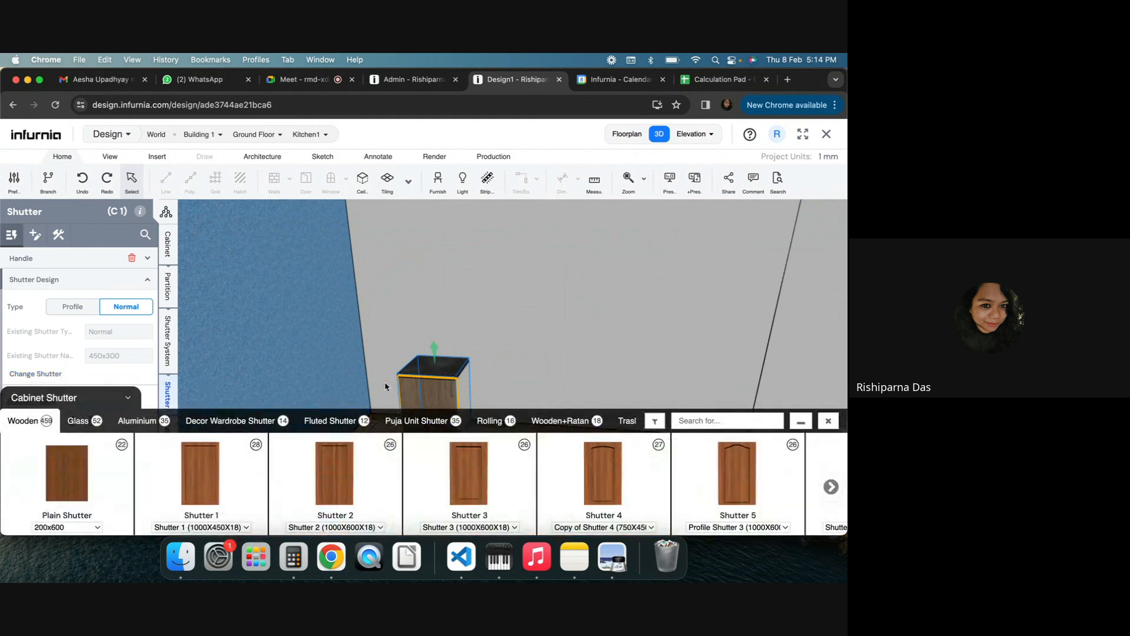
{"action": "left_click", "coordinate": [341, 422]}
{"action": "left_click", "coordinate": [177, 471]}
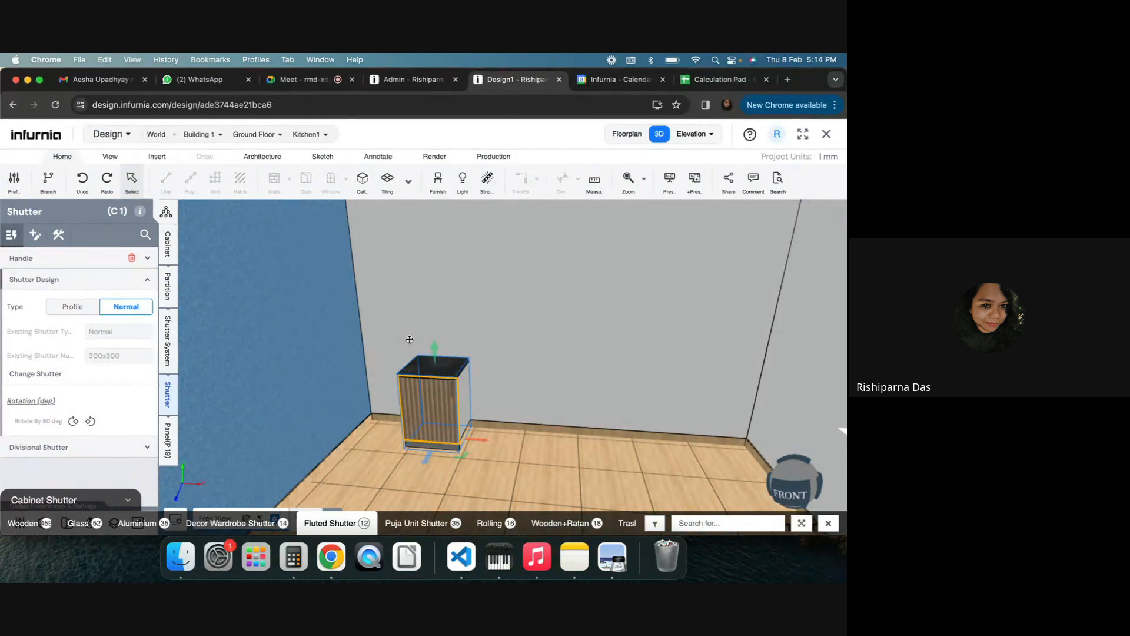
Regenerate the pricing quotation for Kitchen1 and scroll to the cabinet's price
{"action": "left_click", "coordinate": [439, 79]}
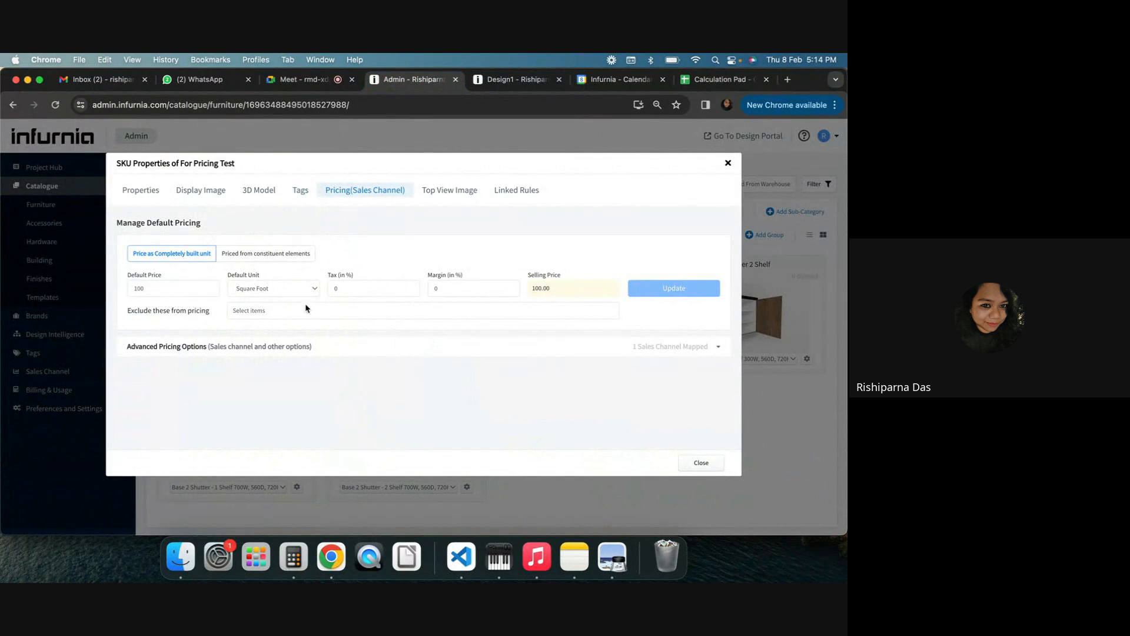
{"action": "left_click", "coordinate": [523, 82]}
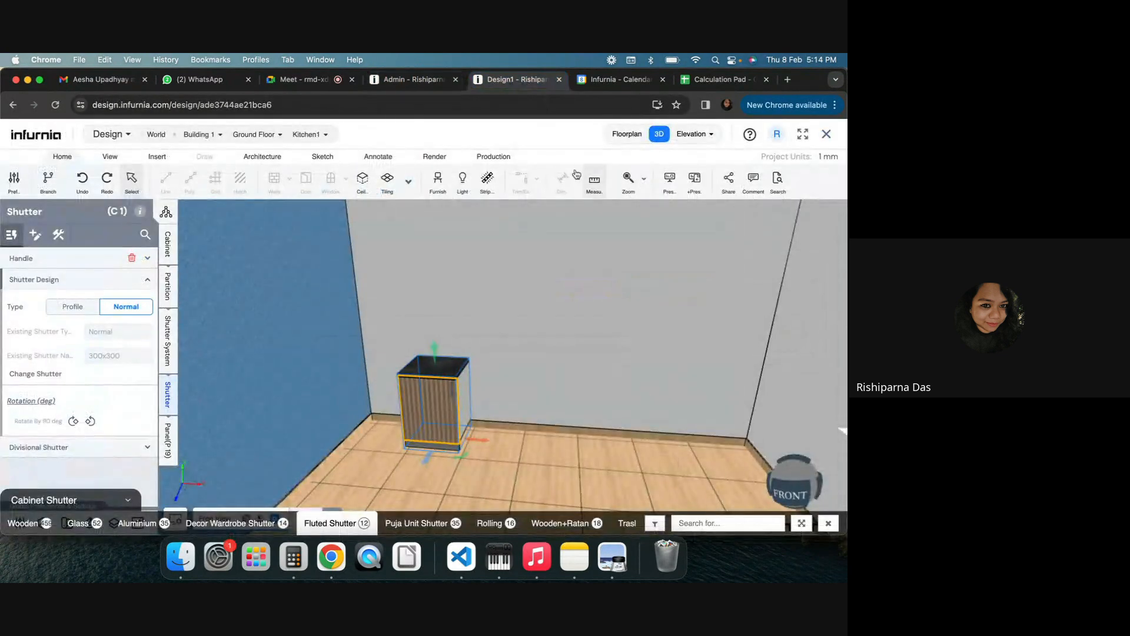
{"action": "left_click", "coordinate": [493, 157]}
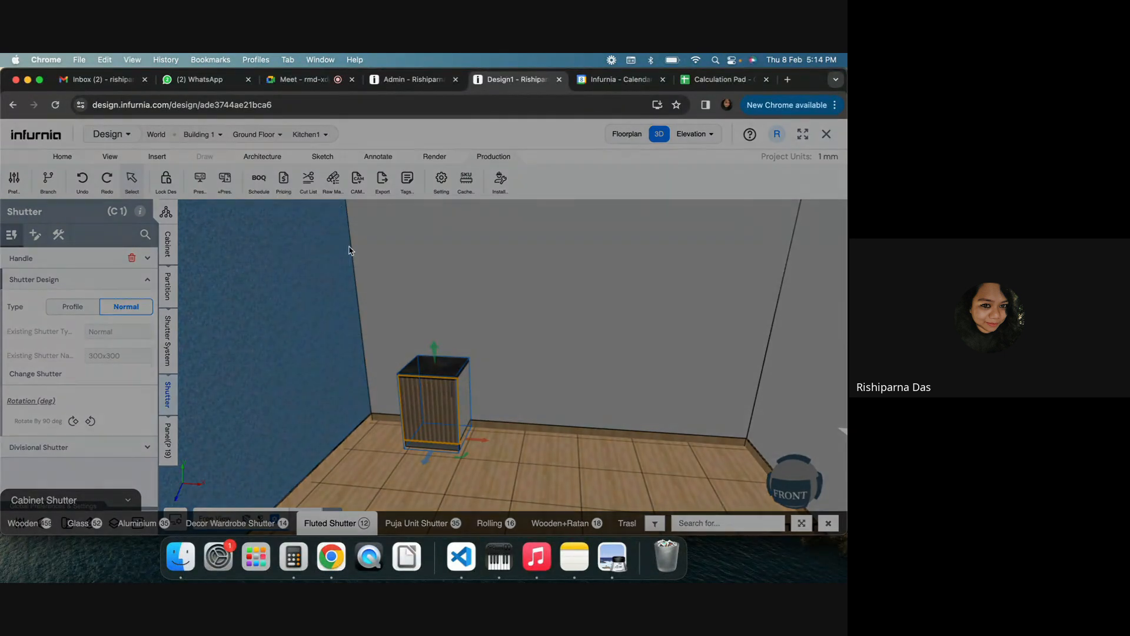
{"action": "left_click", "coordinate": [284, 180]}
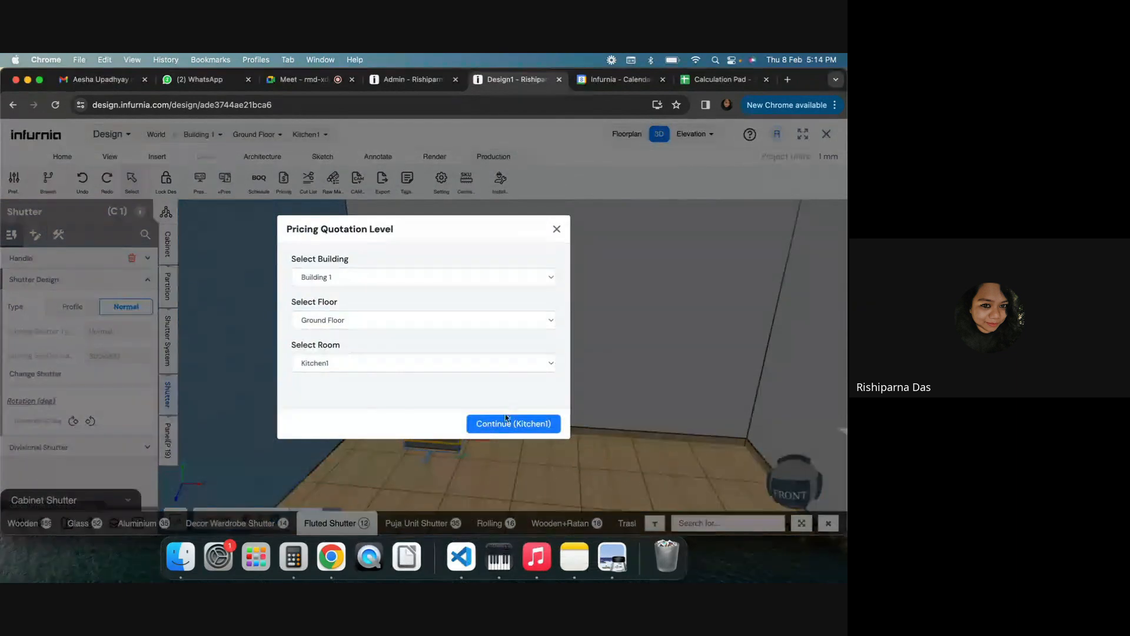
{"action": "left_click", "coordinate": [504, 424]}
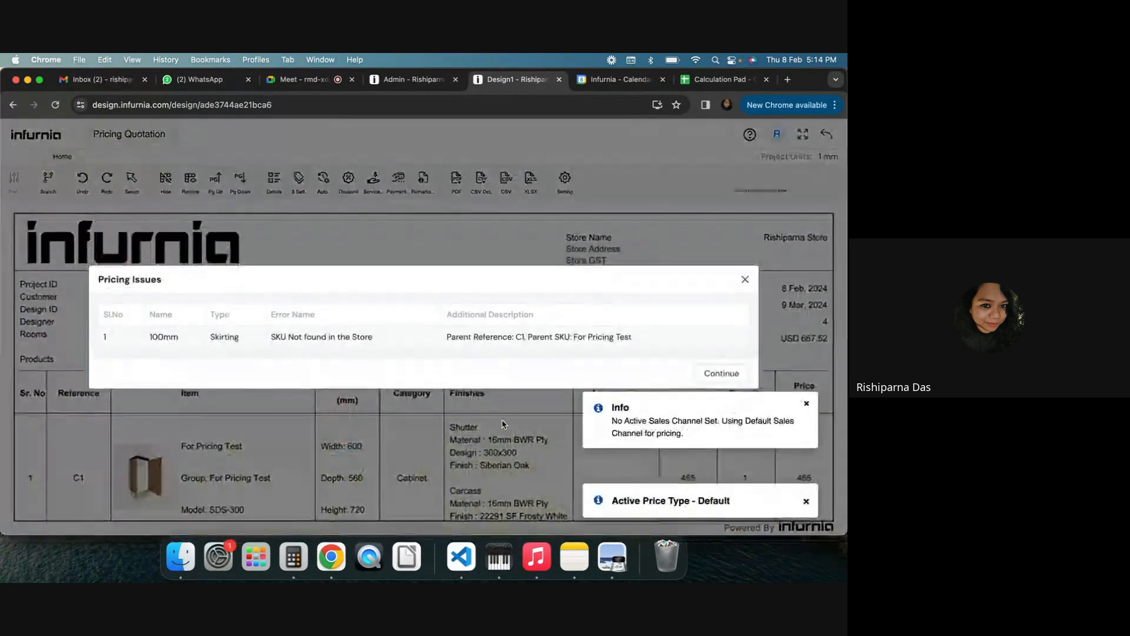
{"action": "left_click", "coordinate": [746, 280]}
{"action": "scroll", "coordinate": [657, 313], "scroll_direction": "down", "scroll_amount": 5}
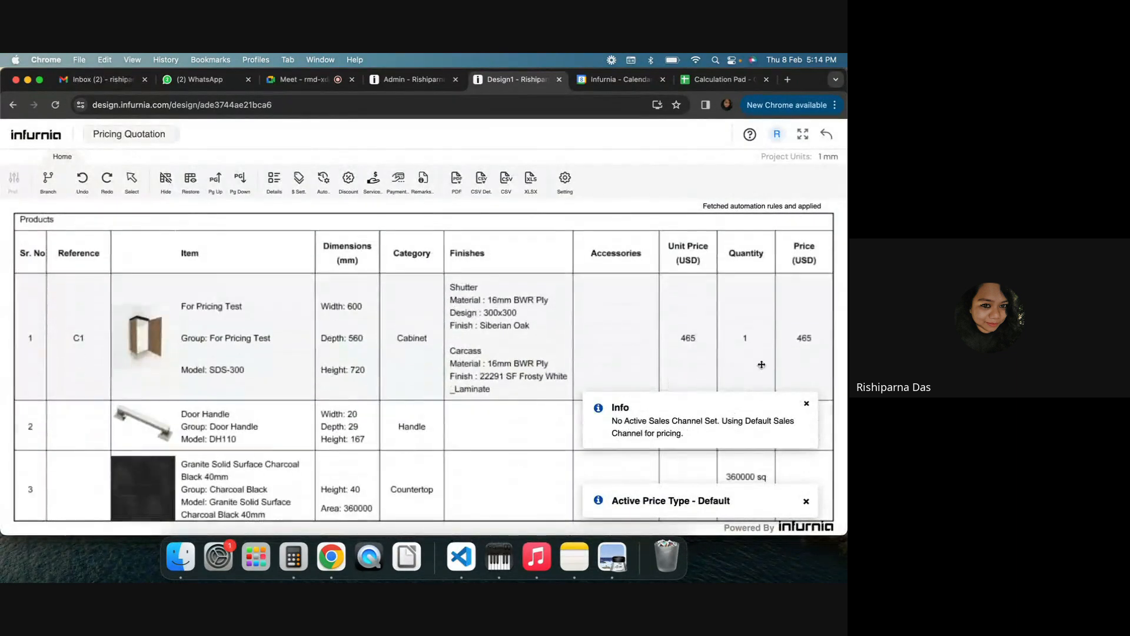
Exclude Shutter And Drawer Fascia and Handle from the For Pricing Test SKU's pricing
{"action": "key", "text": "ctrl+shift+Tab"}
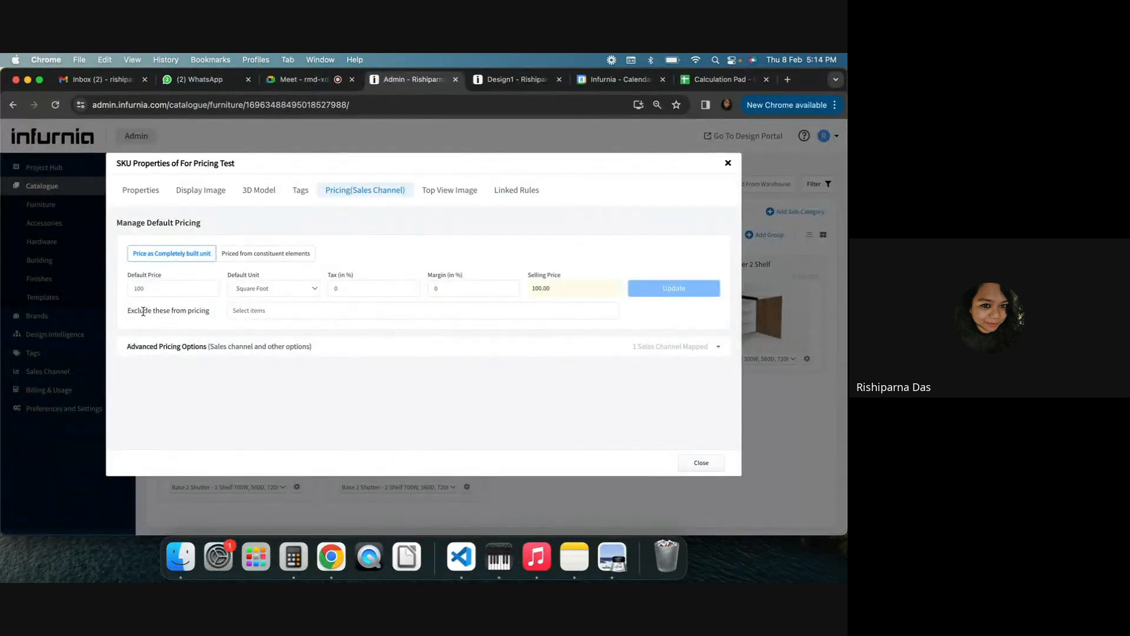
{"action": "left_click_drag", "start_coordinate": [210, 313], "coordinate": [127, 312]}
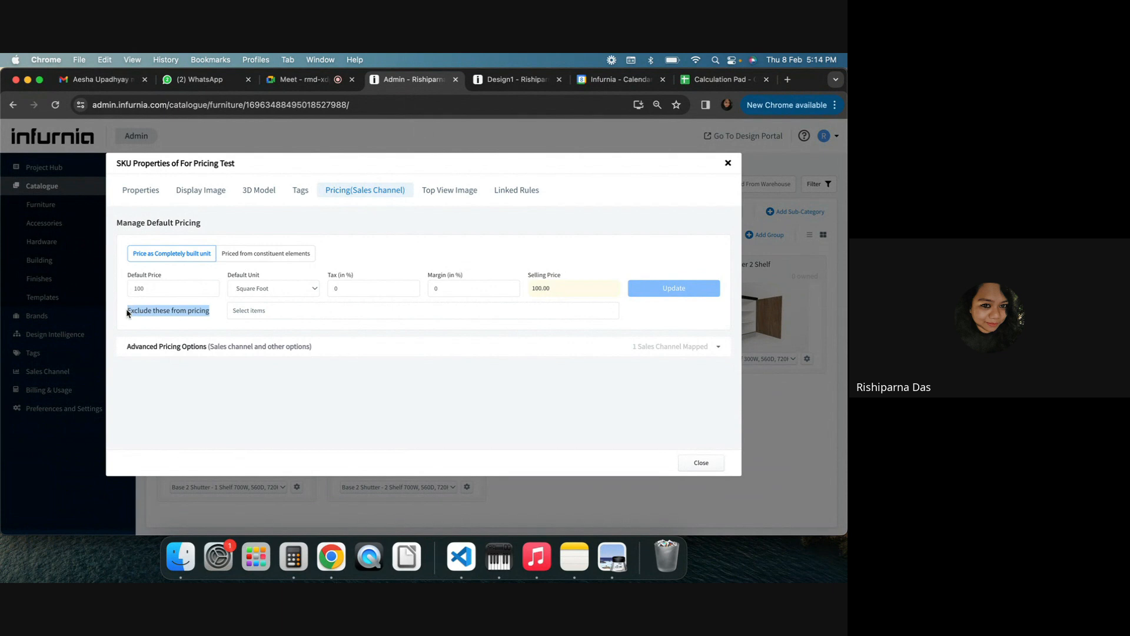
{"action": "left_click", "coordinate": [273, 316]}
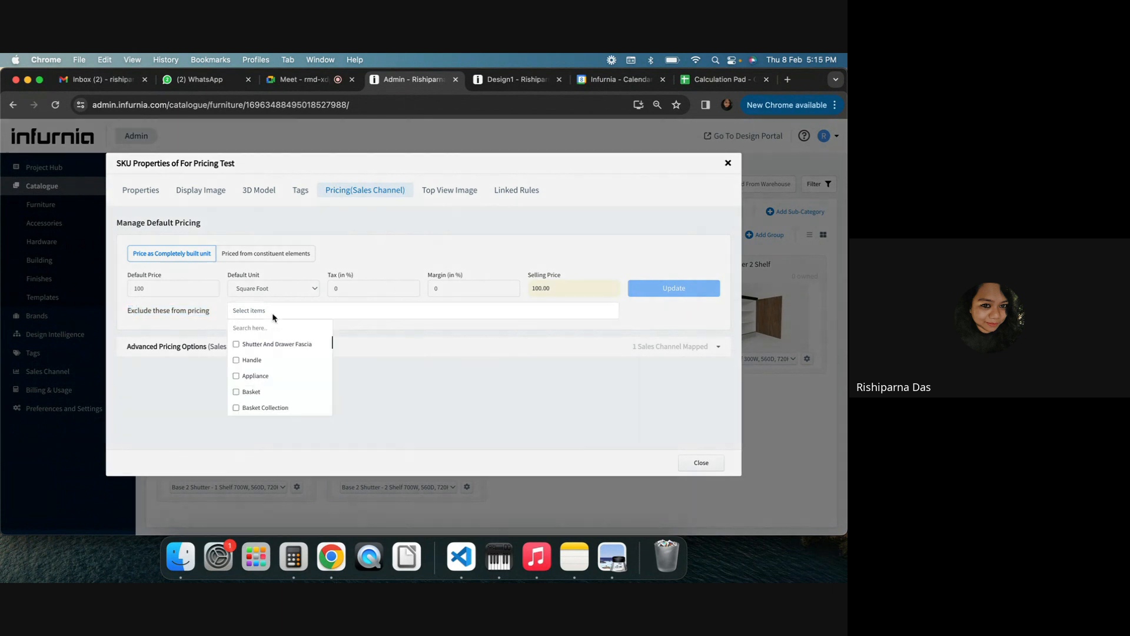
{"action": "left_click", "coordinate": [236, 344]}
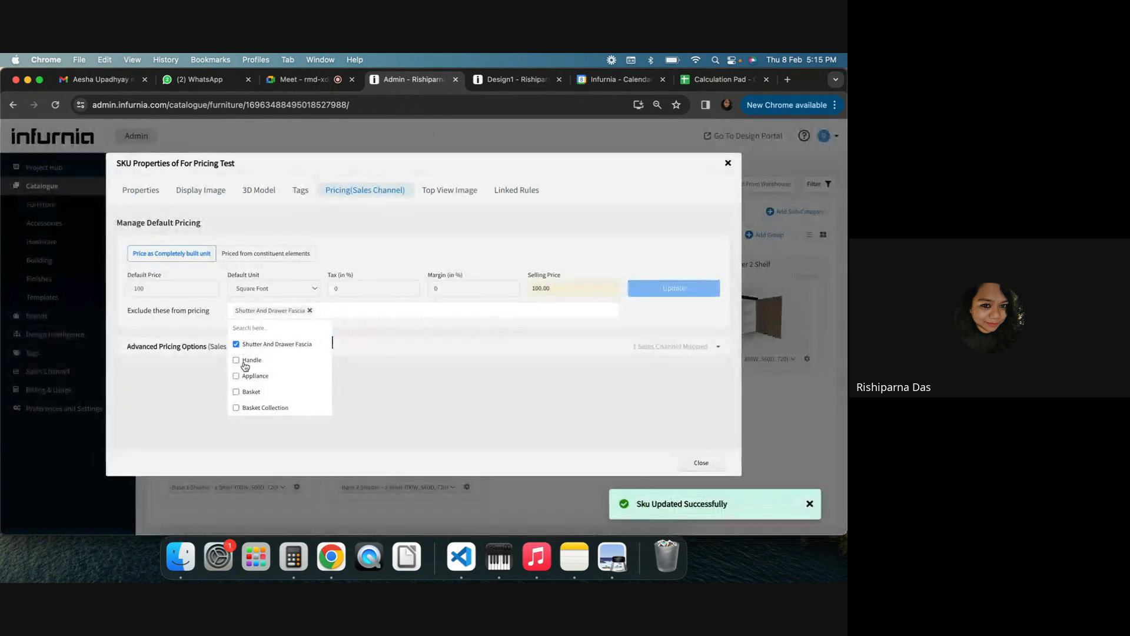
{"action": "left_click", "coordinate": [237, 360]}
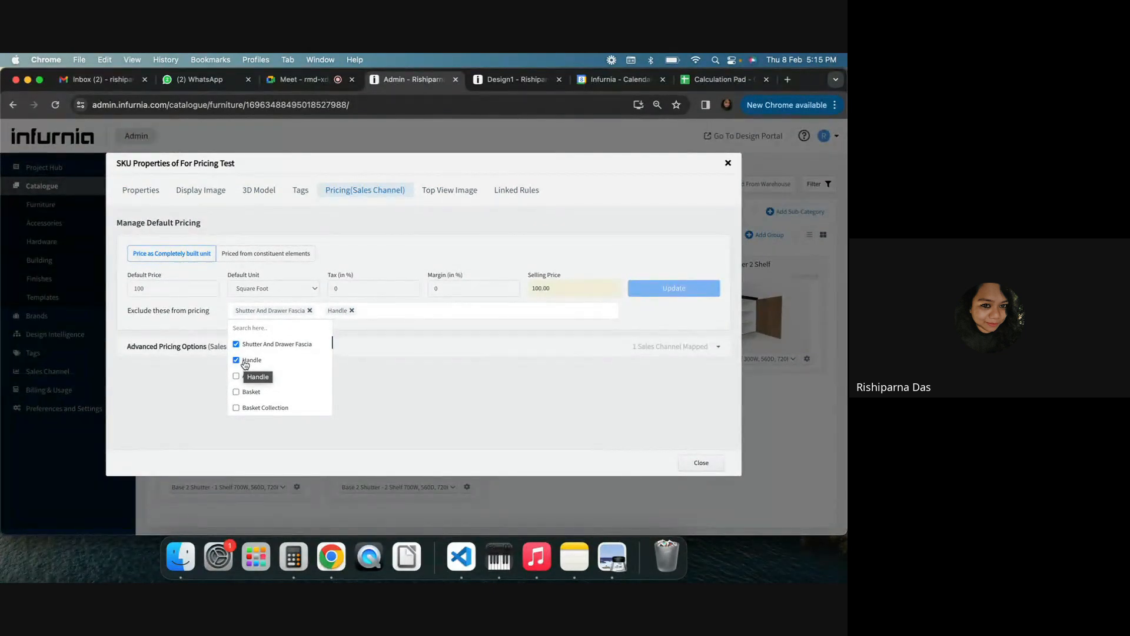
{"action": "scroll", "coordinate": [276, 383], "scroll_direction": "down", "scroll_amount": 1}
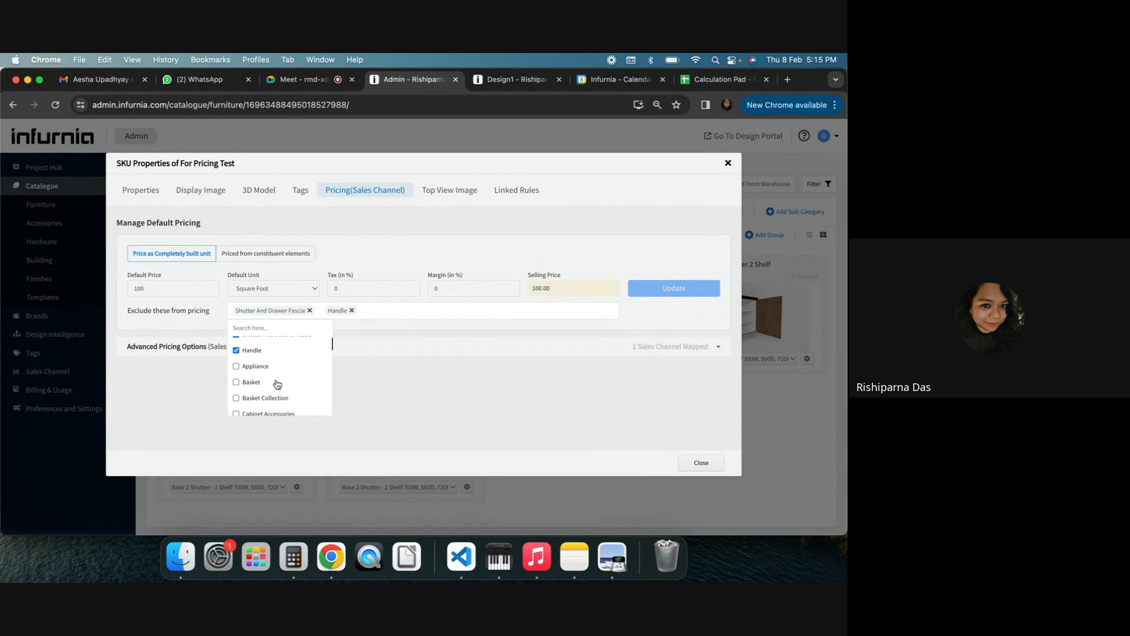
{"action": "scroll", "coordinate": [276, 384], "scroll_direction": "down", "scroll_amount": 4}
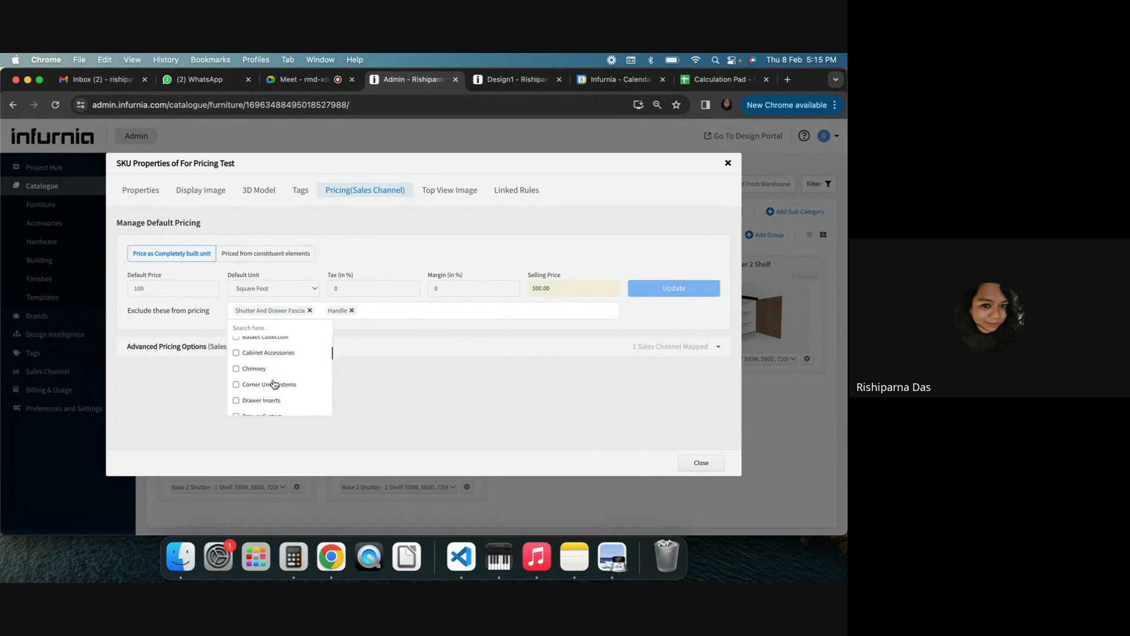
{"action": "left_click", "coordinate": [271, 382]}
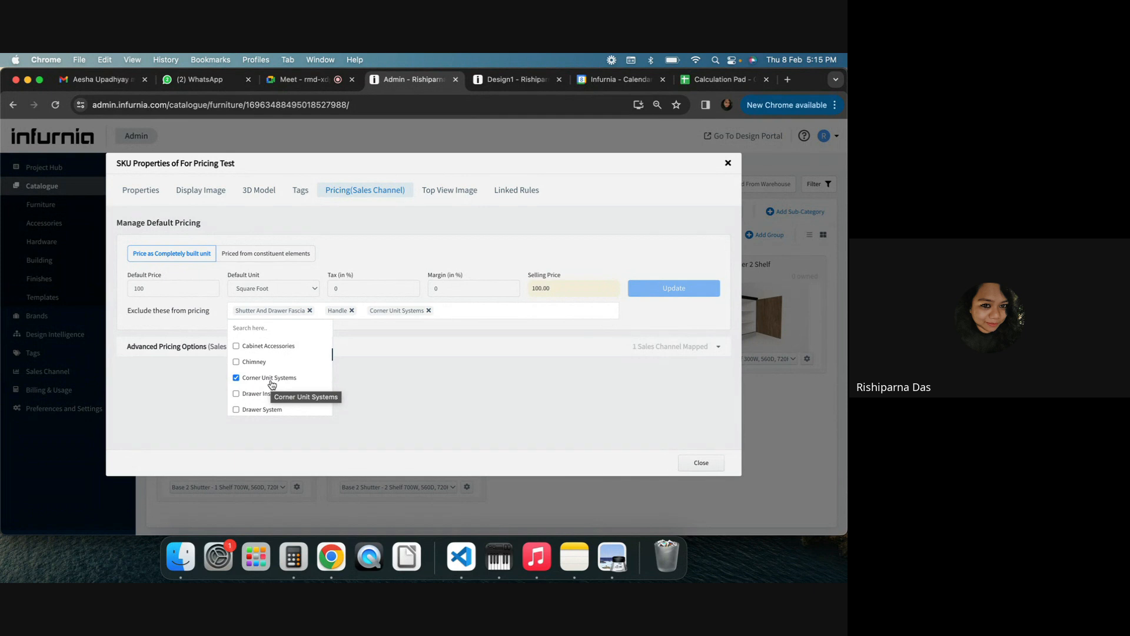
{"action": "scroll", "coordinate": [246, 408], "scroll_direction": "down", "scroll_amount": 1}
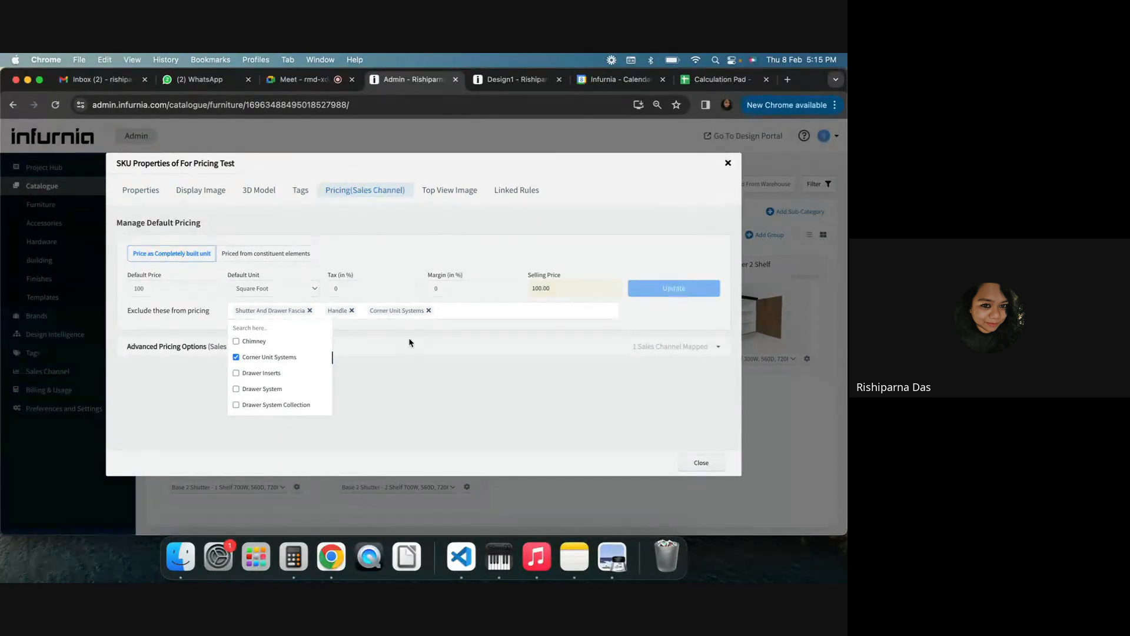
{"action": "left_click", "coordinate": [382, 328]}
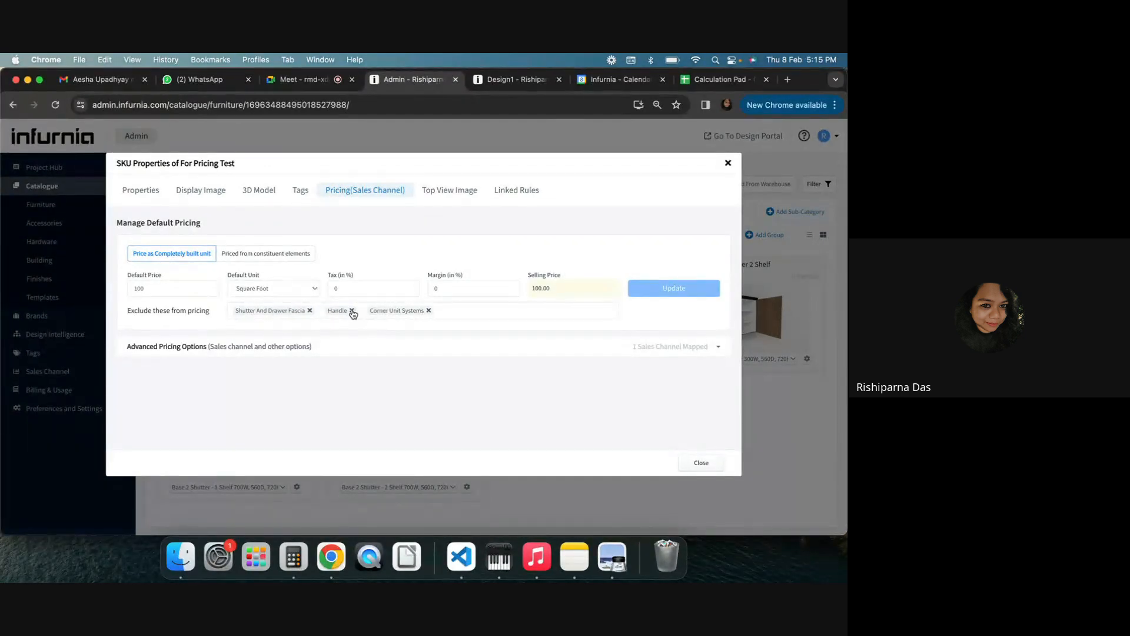
{"action": "left_click", "coordinate": [429, 311]}
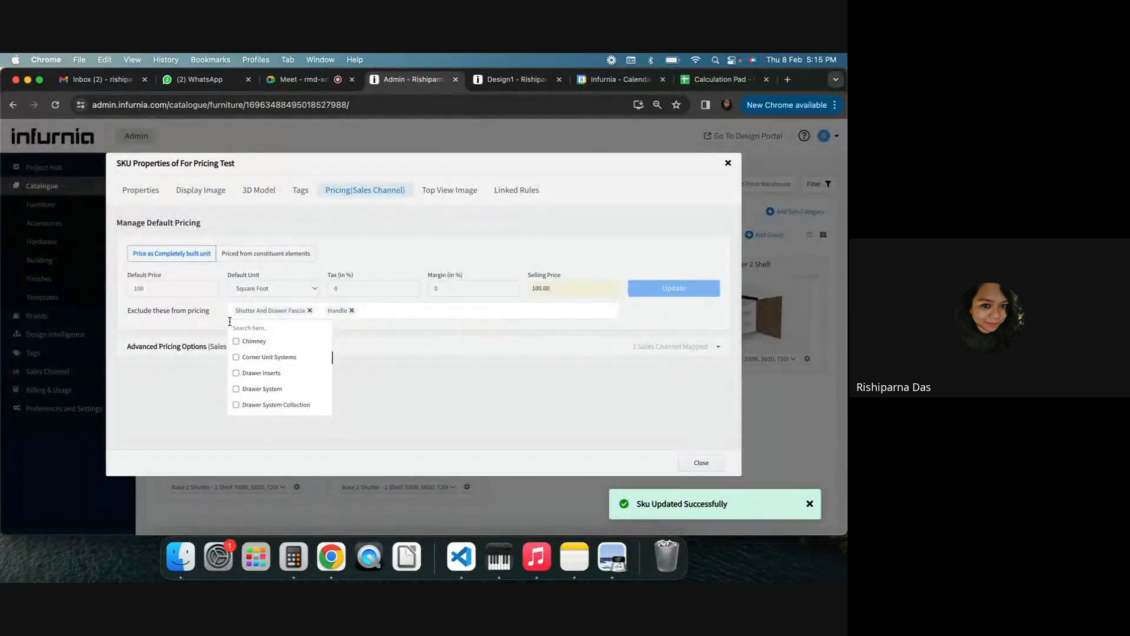
{"action": "left_click", "coordinate": [178, 323]}
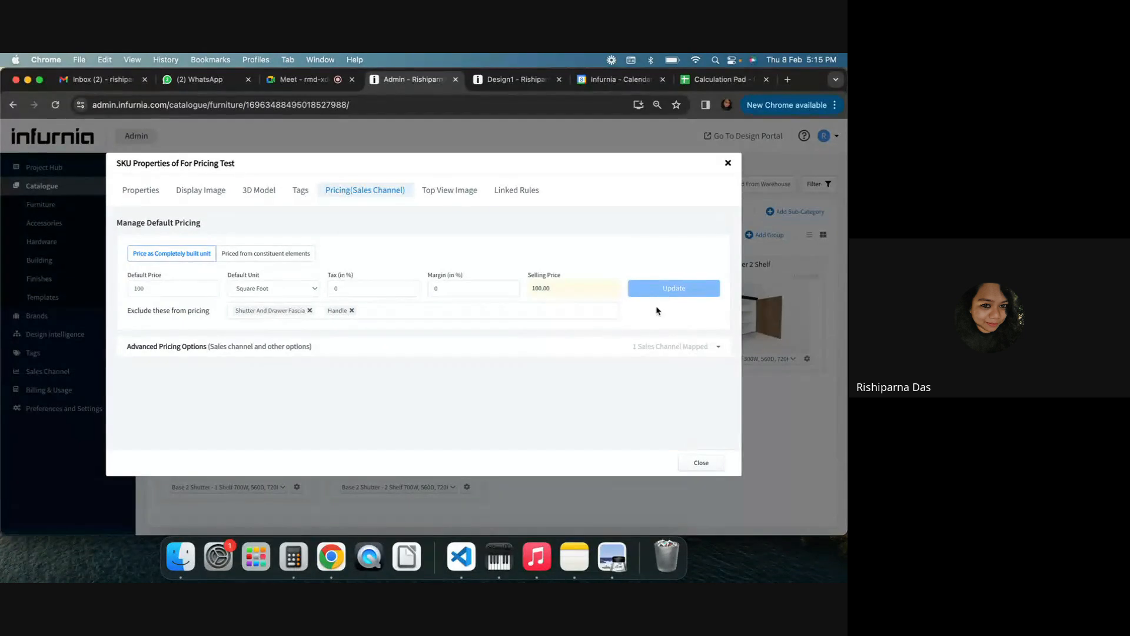
Clone the Plain Shutter 200x600 SKU into a new Wooden group, naming the SKU and group Test for Pricing
{"action": "left_click", "coordinate": [697, 464]}
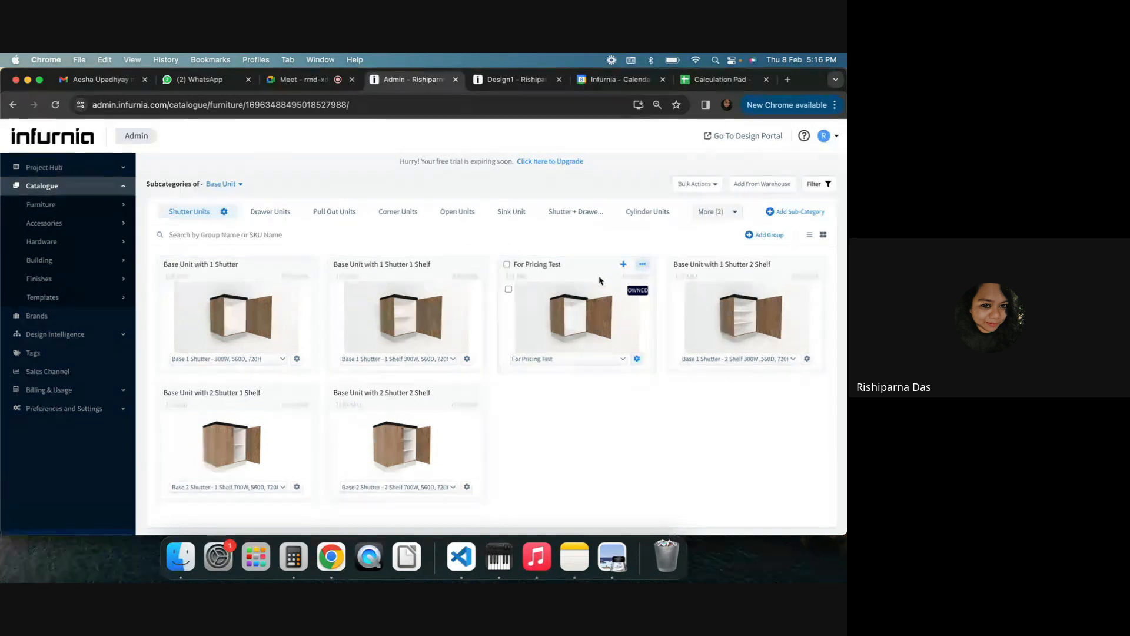
{"action": "left_click", "coordinate": [103, 243]}
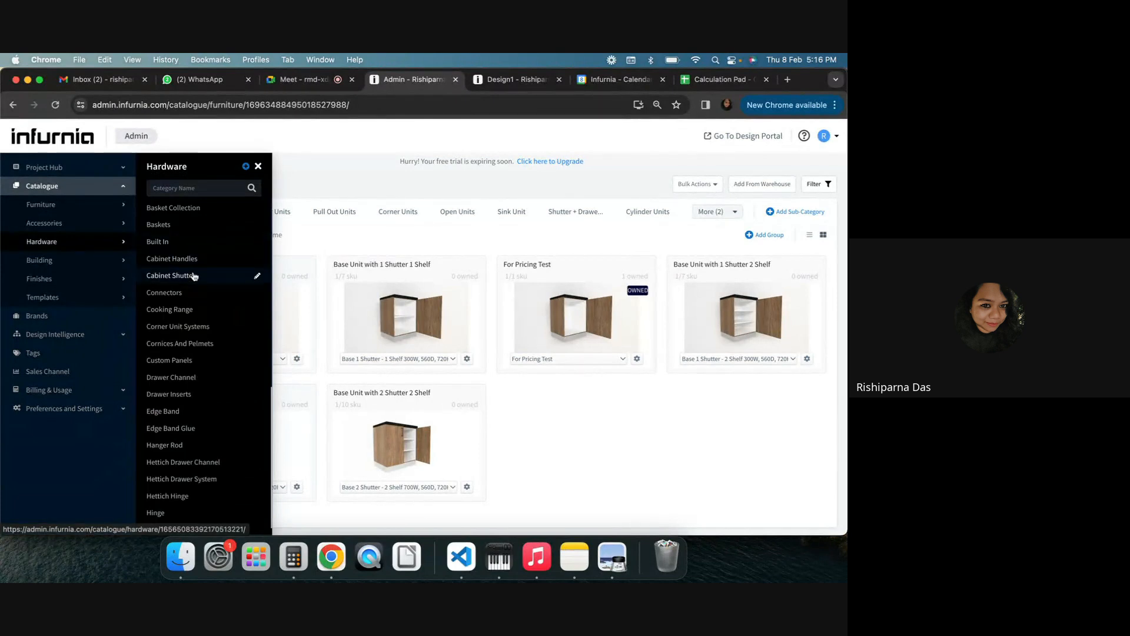
{"action": "left_click", "coordinate": [157, 277]}
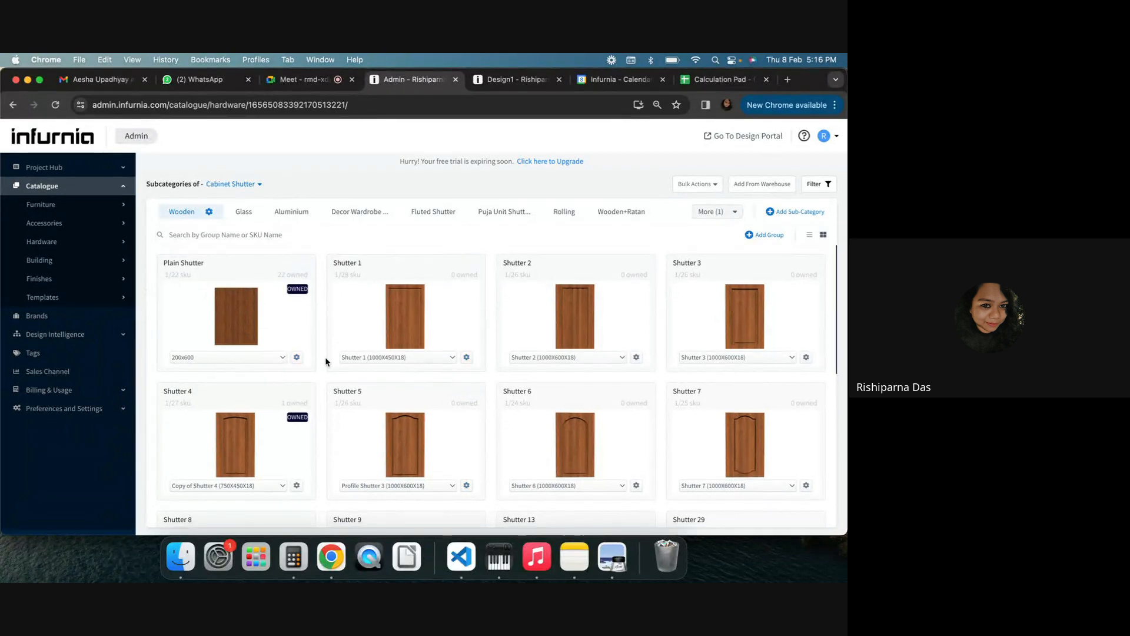
{"action": "left_click", "coordinate": [302, 263]}
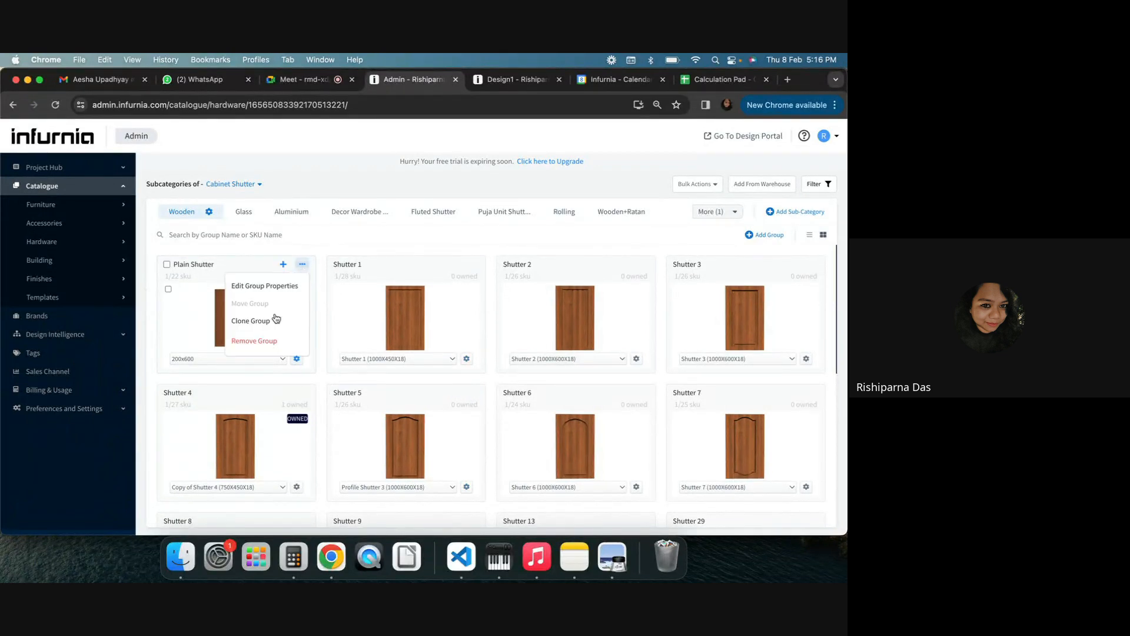
{"action": "left_click", "coordinate": [186, 359]}
{"action": "left_click", "coordinate": [250, 360]}
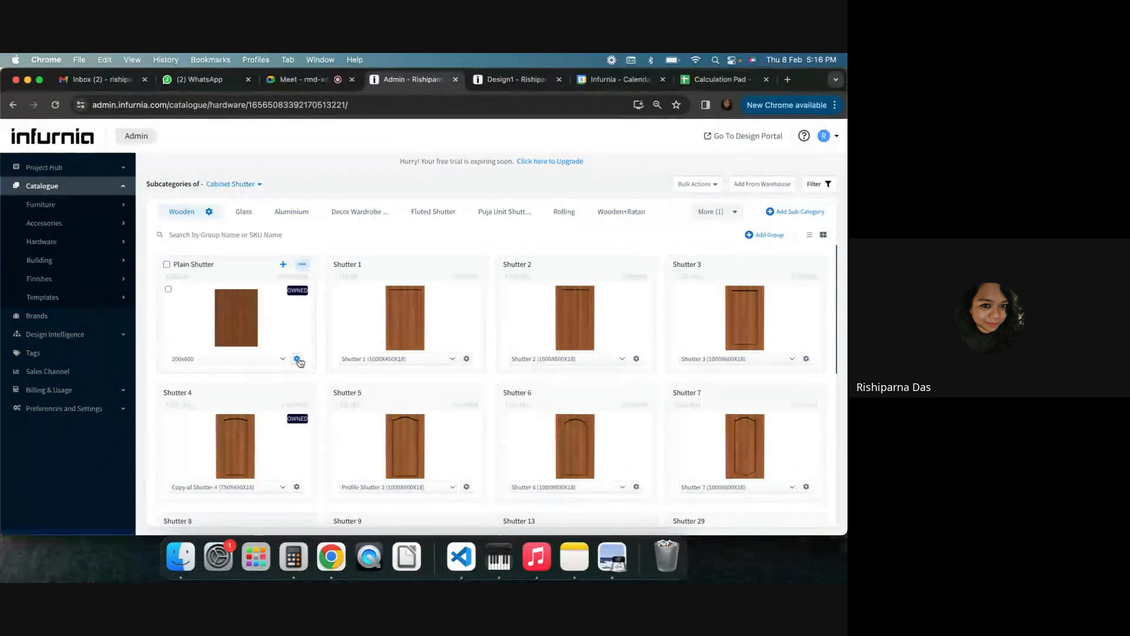
{"action": "left_click", "coordinate": [297, 359]}
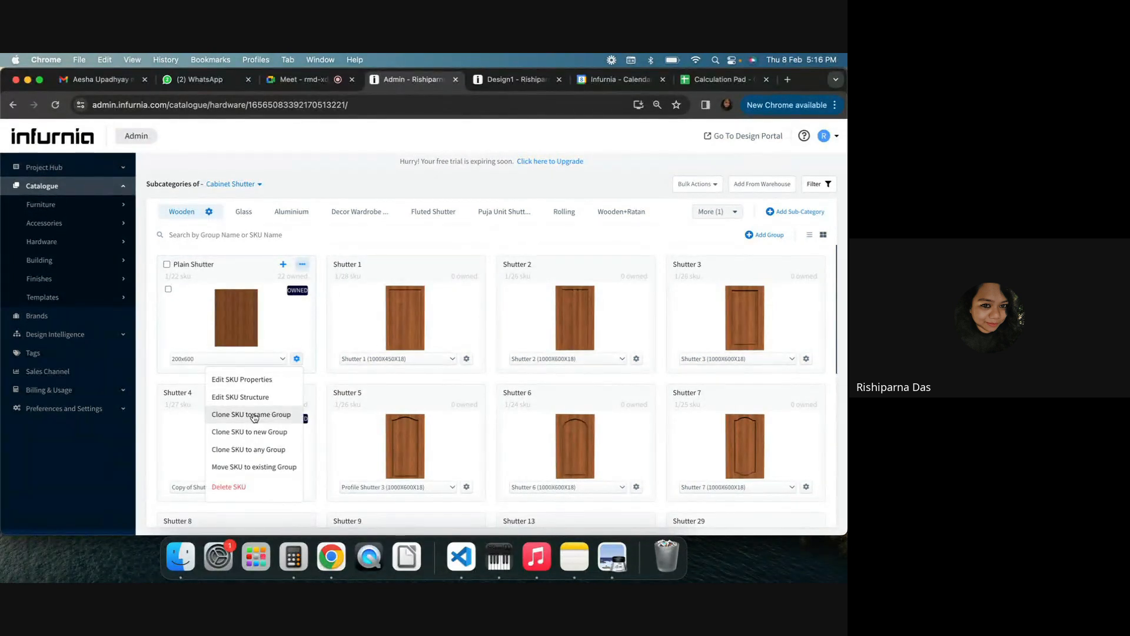
{"action": "left_click", "coordinate": [277, 431]}
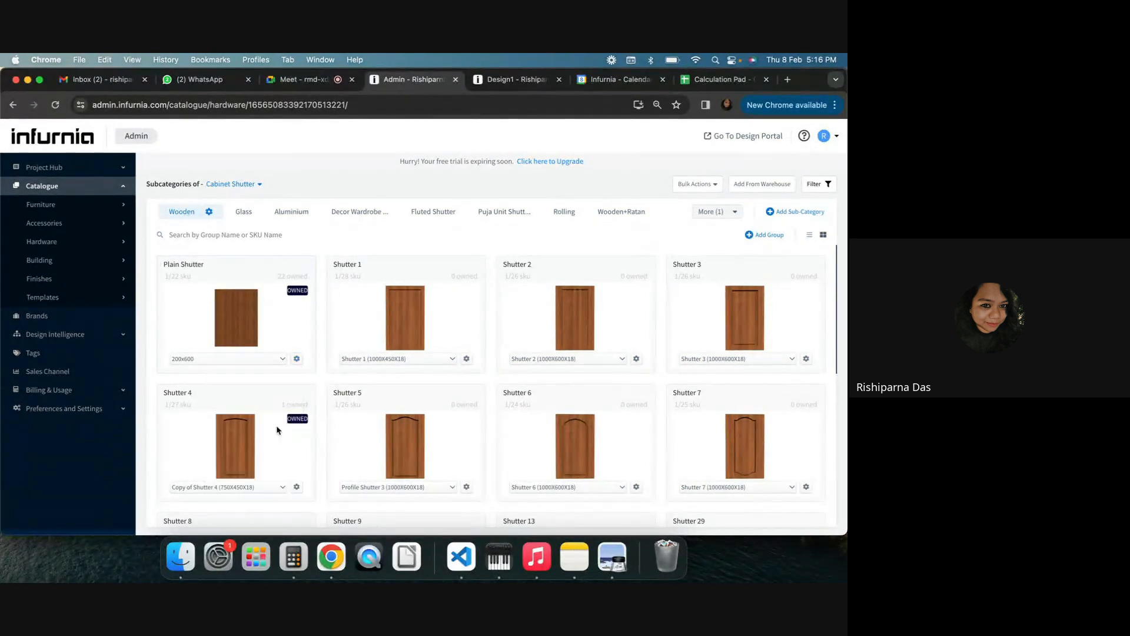
{"action": "left_click", "coordinate": [574, 369]}
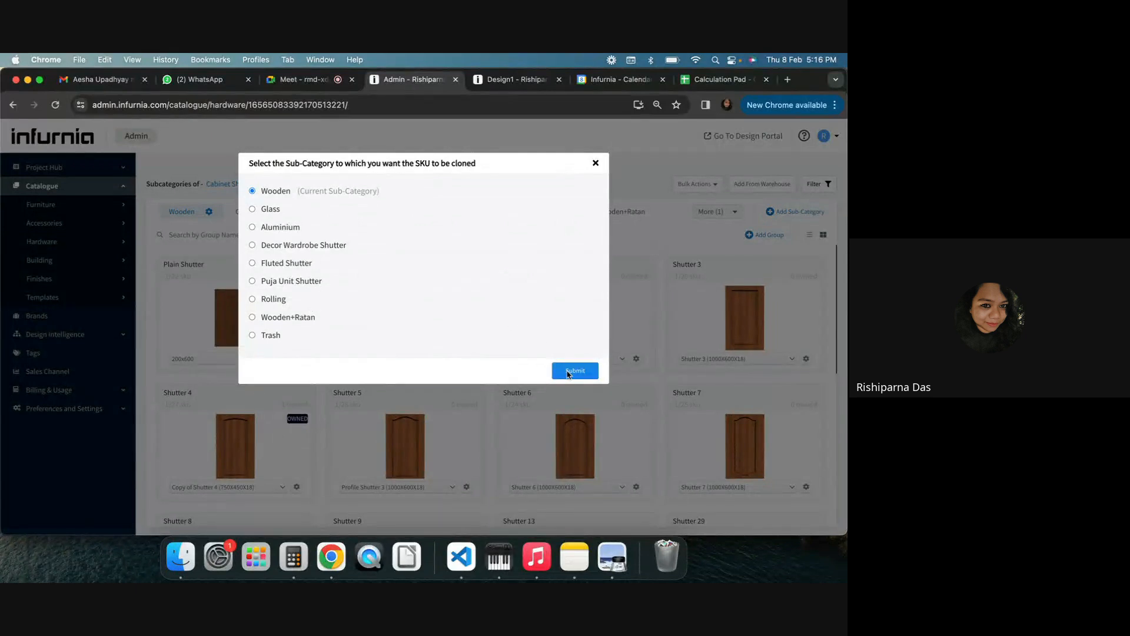
{"action": "triple_click", "coordinate": [356, 279]}
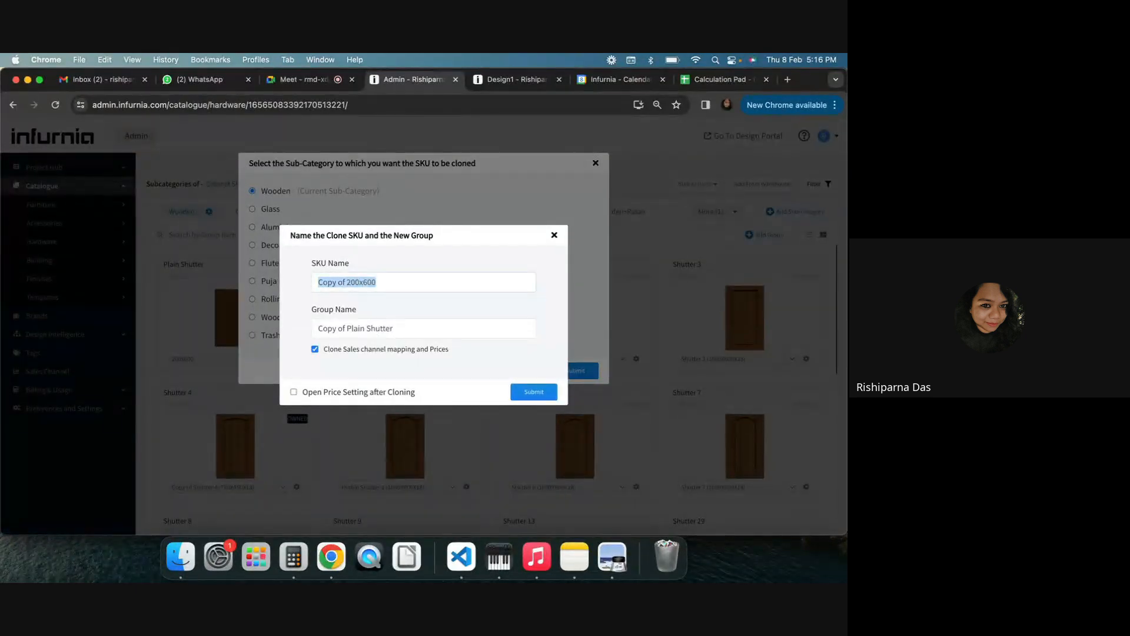
{"action": "type", "text": "Test for Pricing"}
{"action": "triple_click", "coordinate": [343, 281]}
{"action": "left_click", "coordinate": [344, 327]}
{"action": "triple_click", "coordinate": [344, 327]}
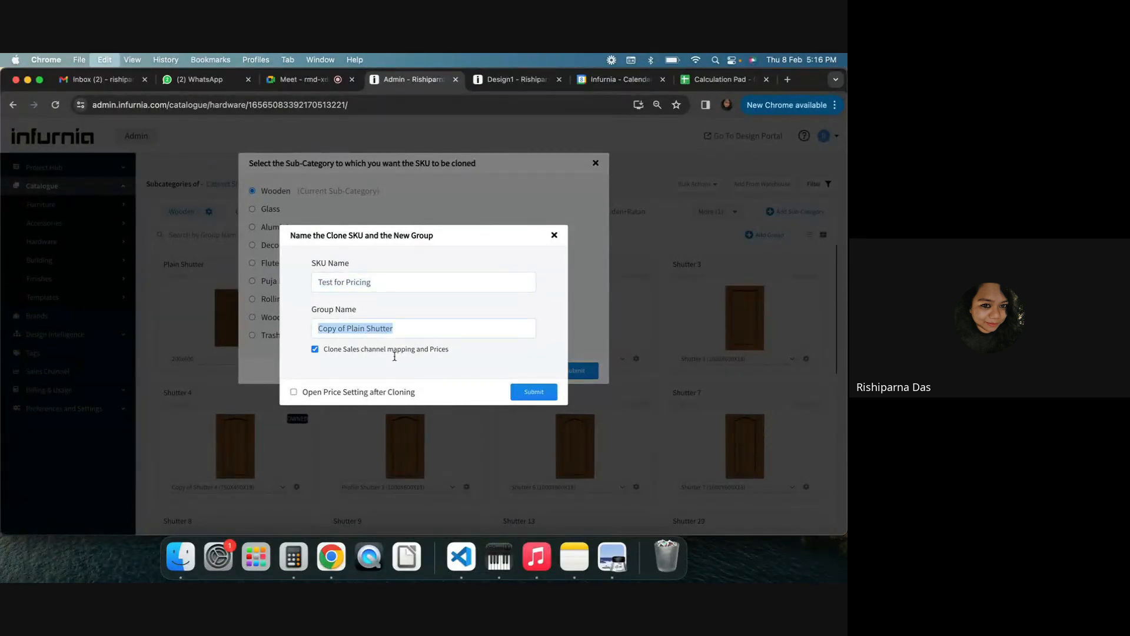
{"action": "key", "text": "ctrl+v"}
{"action": "left_click", "coordinate": [533, 392]}
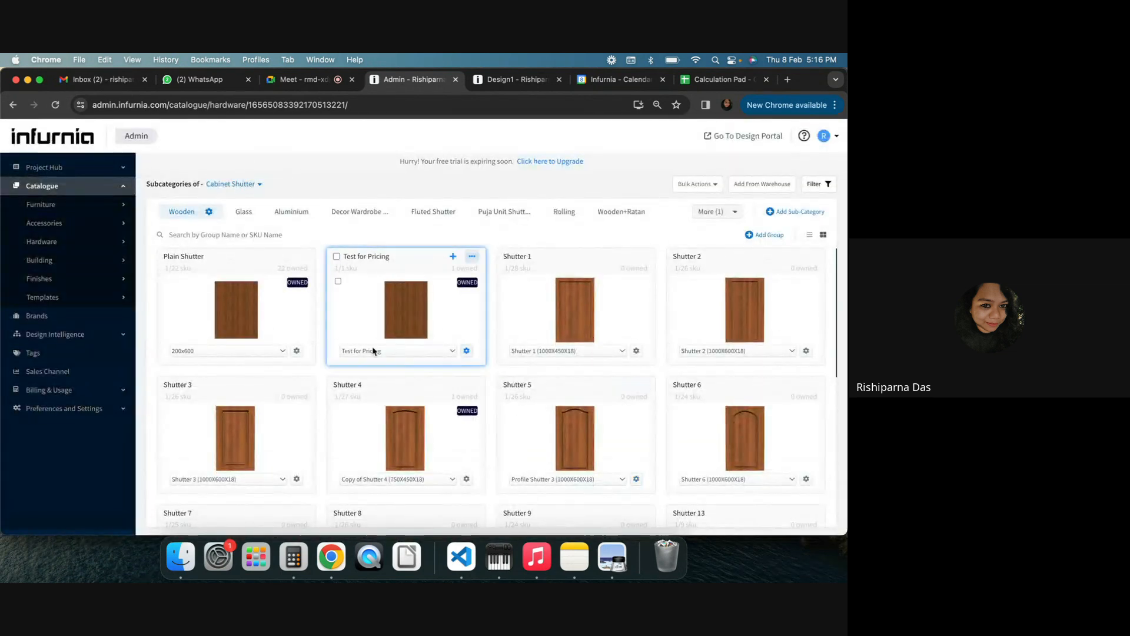
Price the Test for Pricing shutter SKU from shutter design at a default price of 100 per Square Foot
{"action": "left_click", "coordinate": [398, 351]}
{"action": "left_click", "coordinate": [401, 368]}
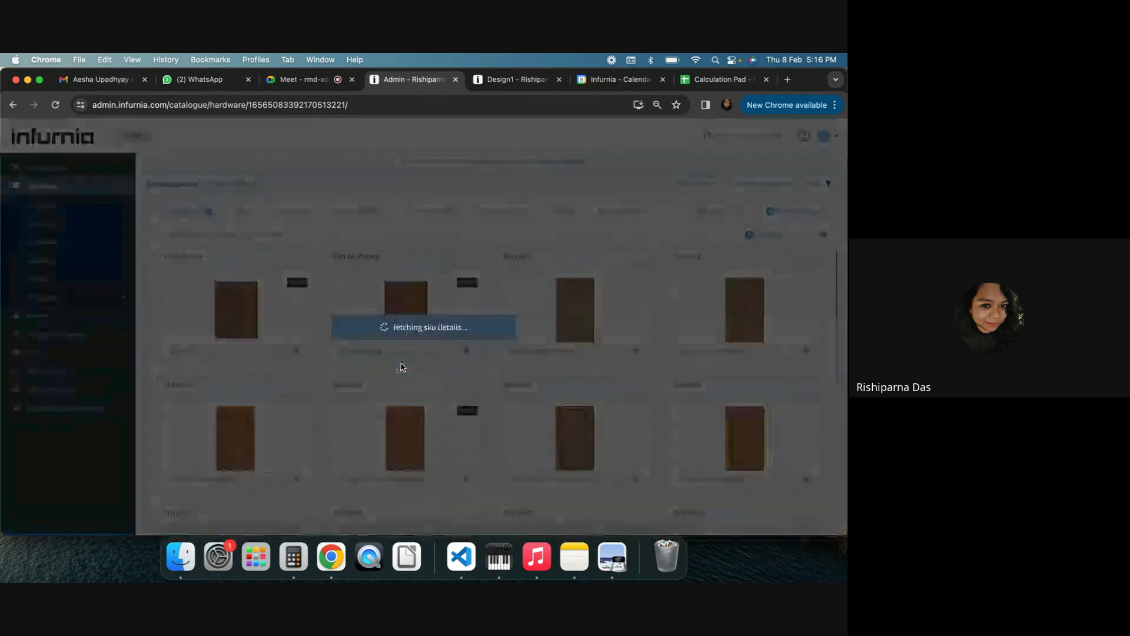
{"action": "left_click", "coordinate": [341, 190]}
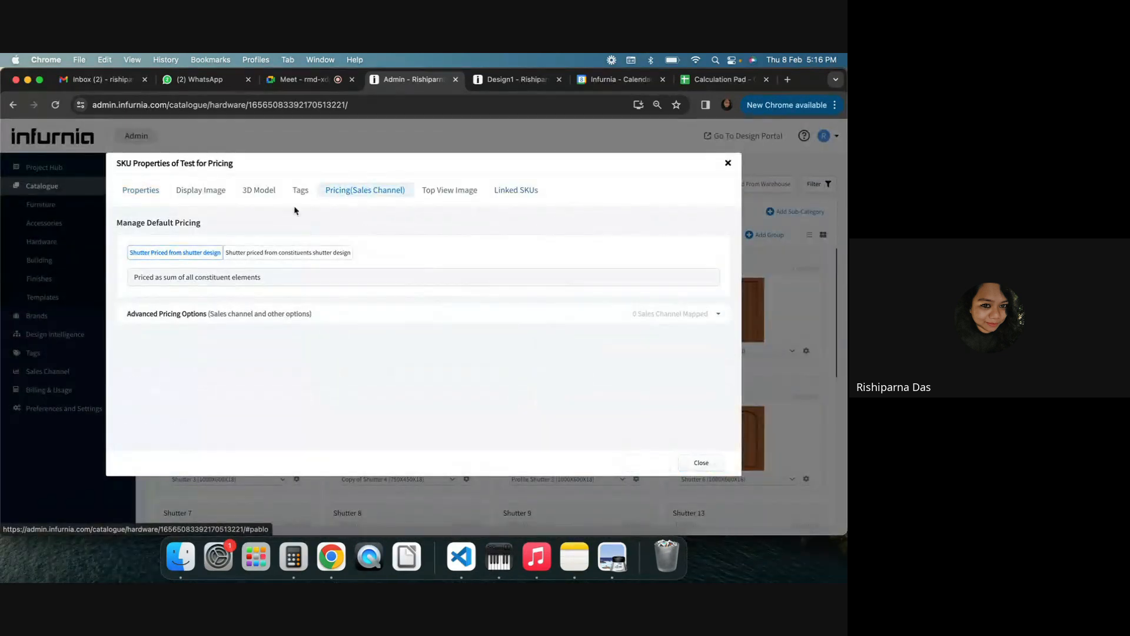
{"action": "left_click", "coordinate": [185, 259]}
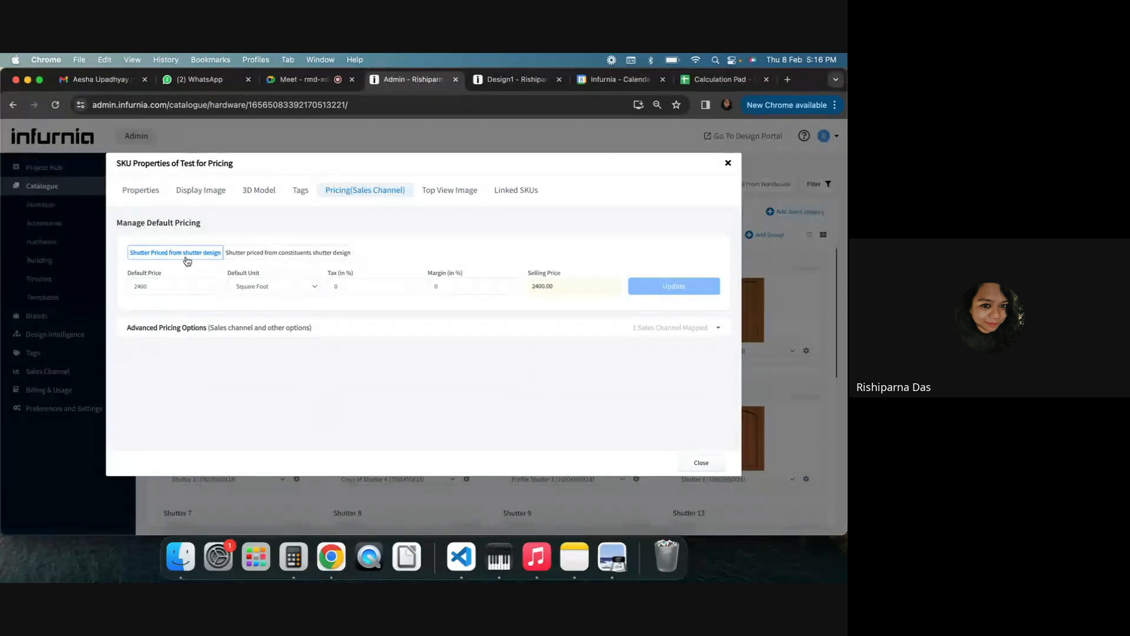
{"action": "left_click_drag", "start_coordinate": [156, 286], "coordinate": [131, 285]}
{"action": "type", "text": "1"}
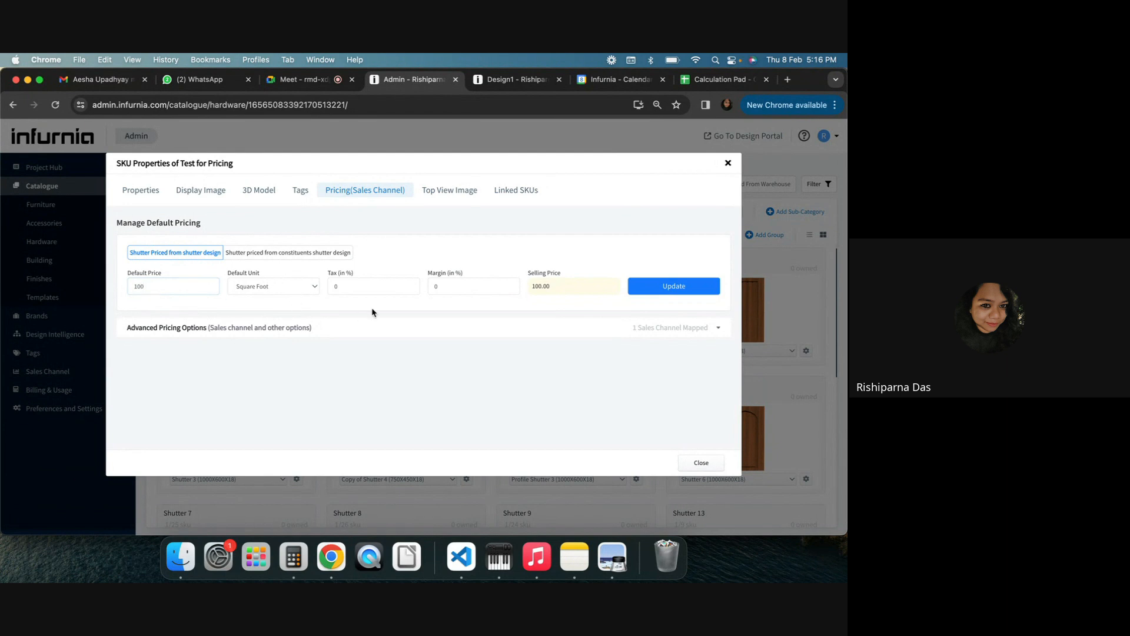
{"action": "left_click", "coordinate": [670, 292]}
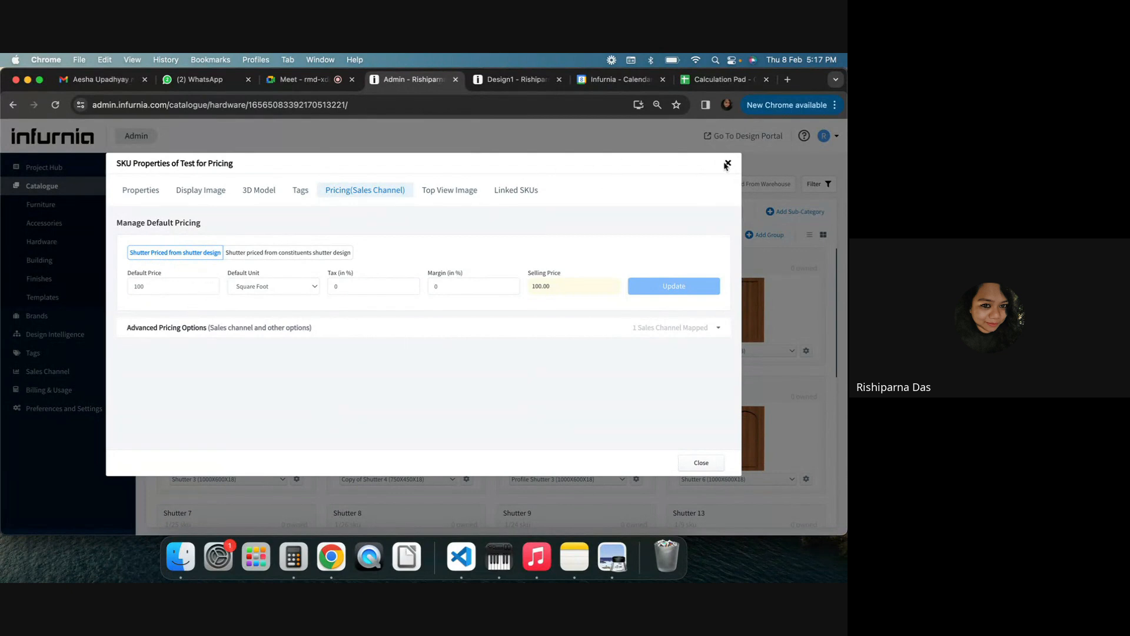
{"action": "left_click", "coordinate": [729, 163]}
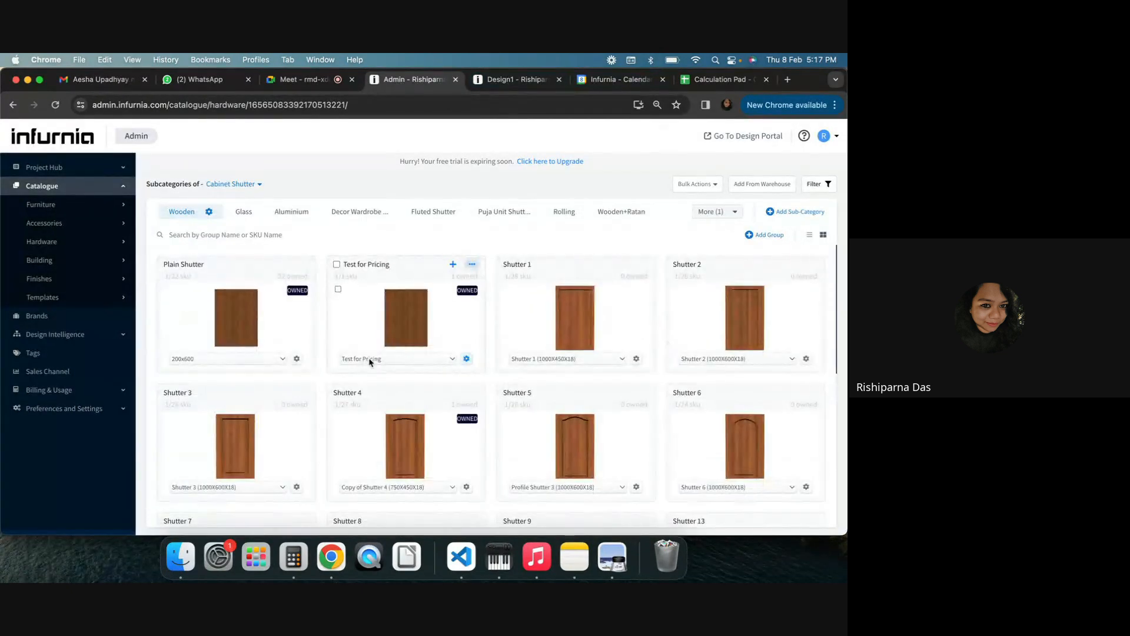
Try to replace the cabinet's shutter with the Test for Pricing design from the Wooden shutters in 3D
{"action": "left_click", "coordinate": [502, 80]}
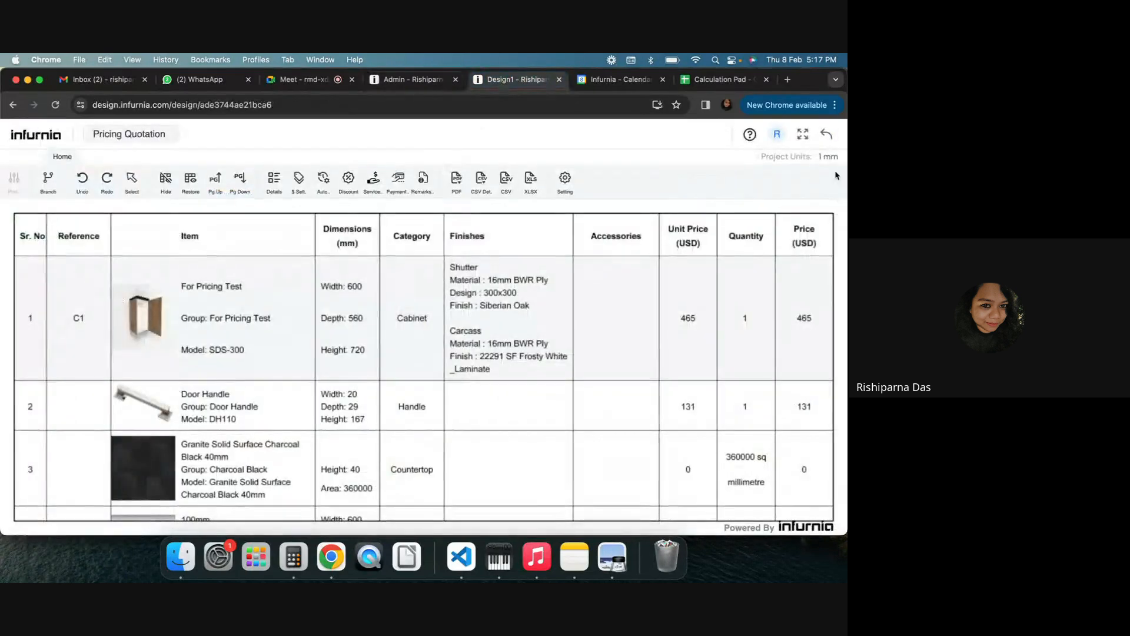
{"action": "left_click", "coordinate": [826, 136]}
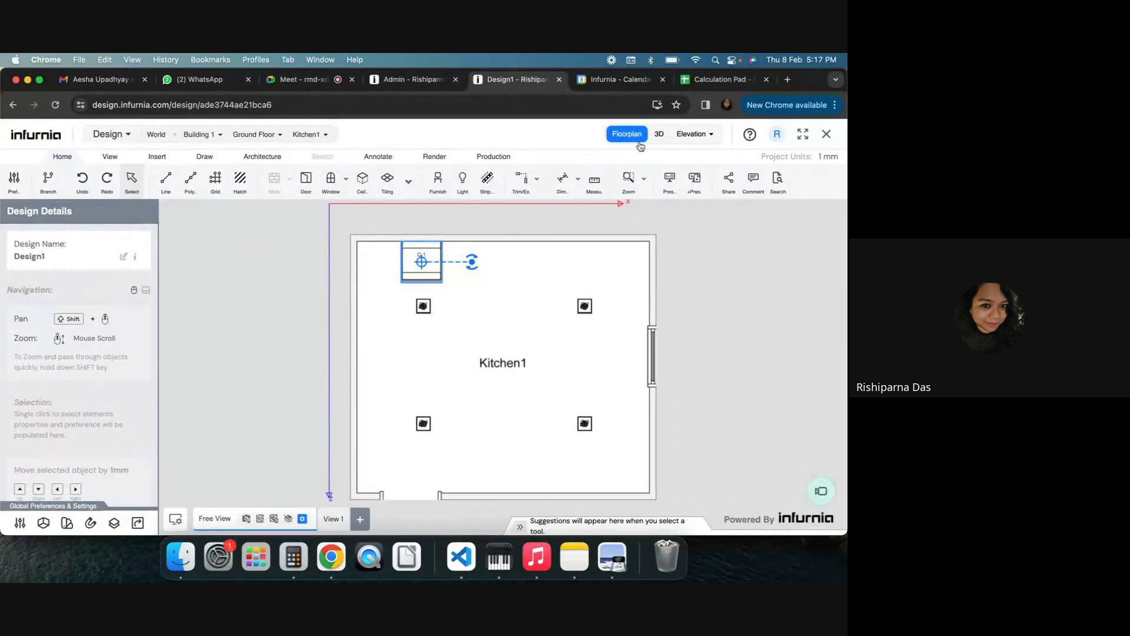
{"action": "left_click", "coordinate": [660, 134]}
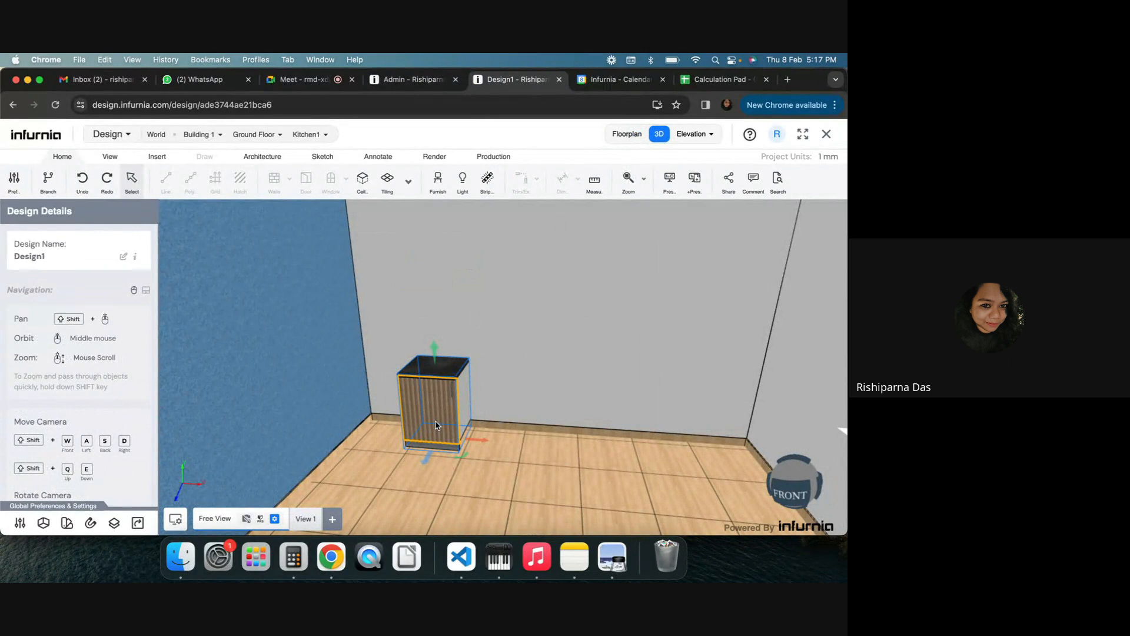
{"action": "left_click", "coordinate": [436, 425]}
{"action": "left_click", "coordinate": [170, 356]}
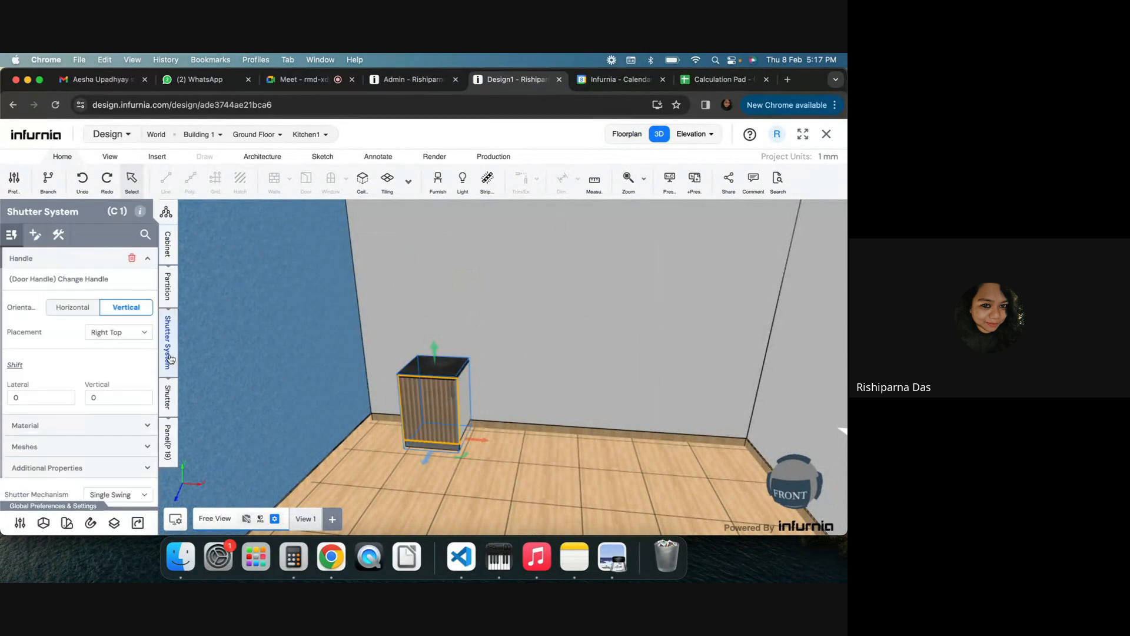
{"action": "left_click", "coordinate": [168, 405]}
{"action": "left_click", "coordinate": [73, 270]}
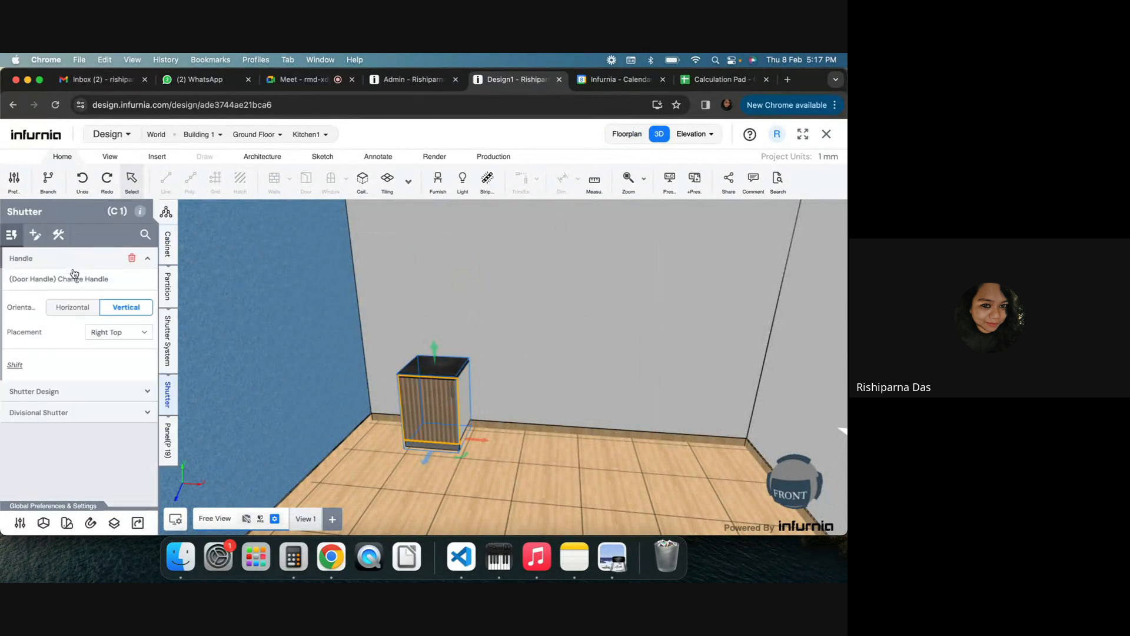
{"action": "left_click", "coordinate": [73, 258]}
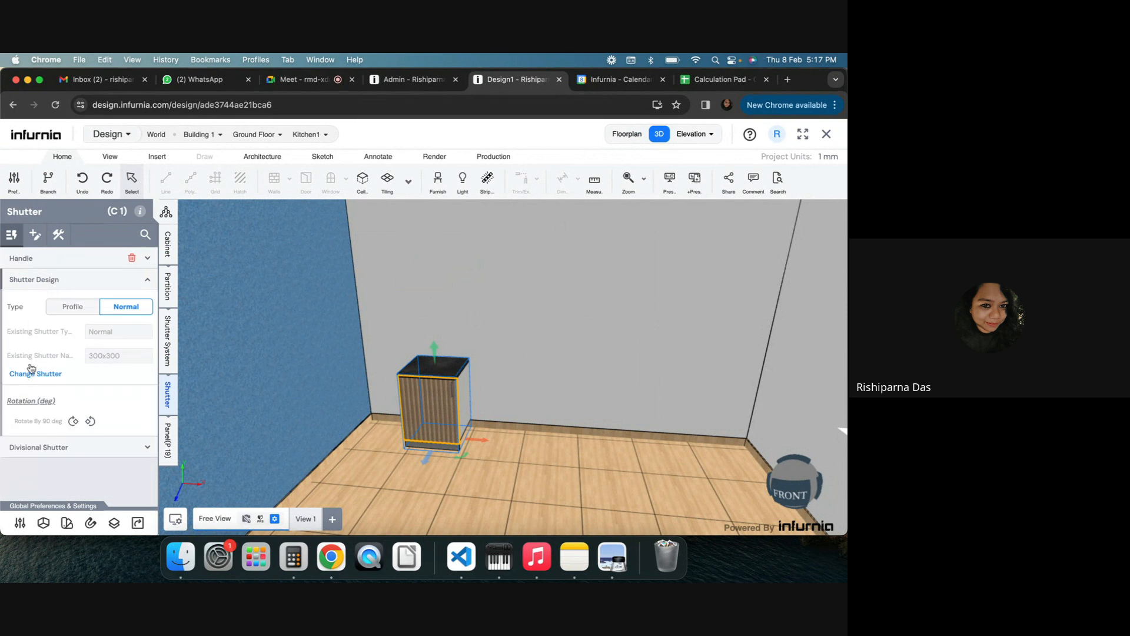
{"action": "left_click", "coordinate": [30, 373]}
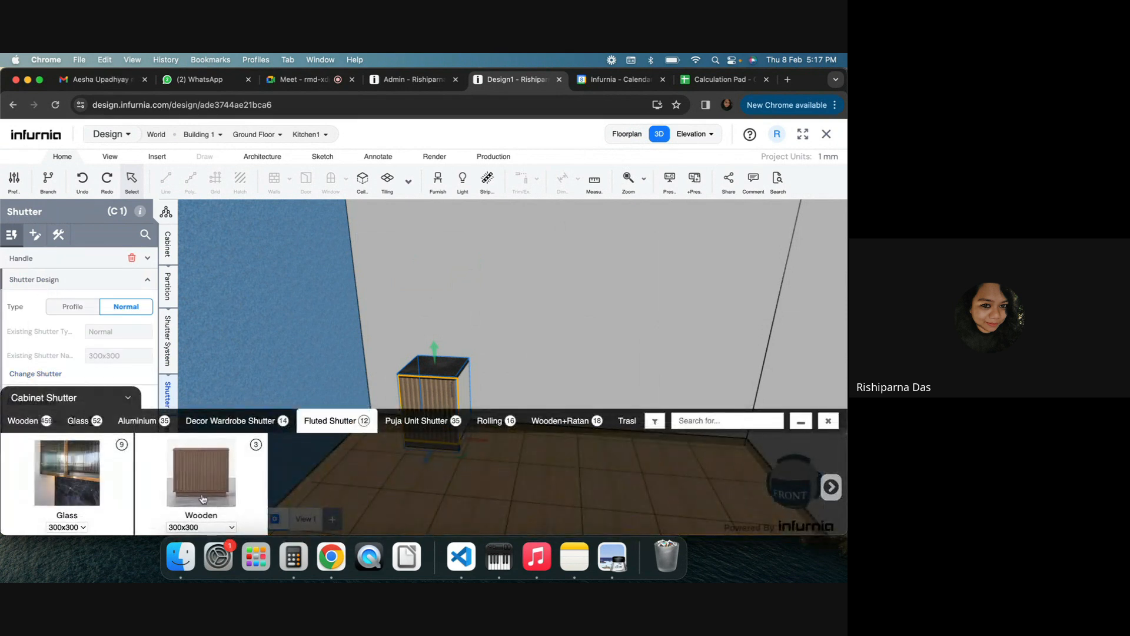
{"action": "left_click", "coordinate": [24, 421]}
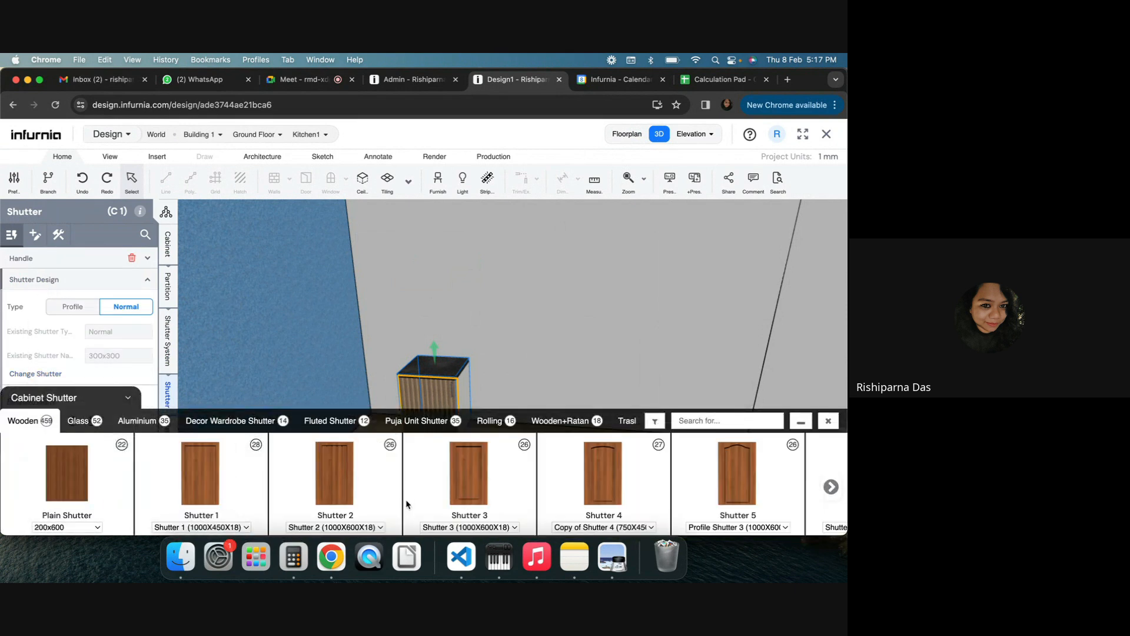
Reload the design and replace the cabinet's shutter with the Test for Pricing wooden shutter
{"action": "left_click", "coordinate": [55, 105]}
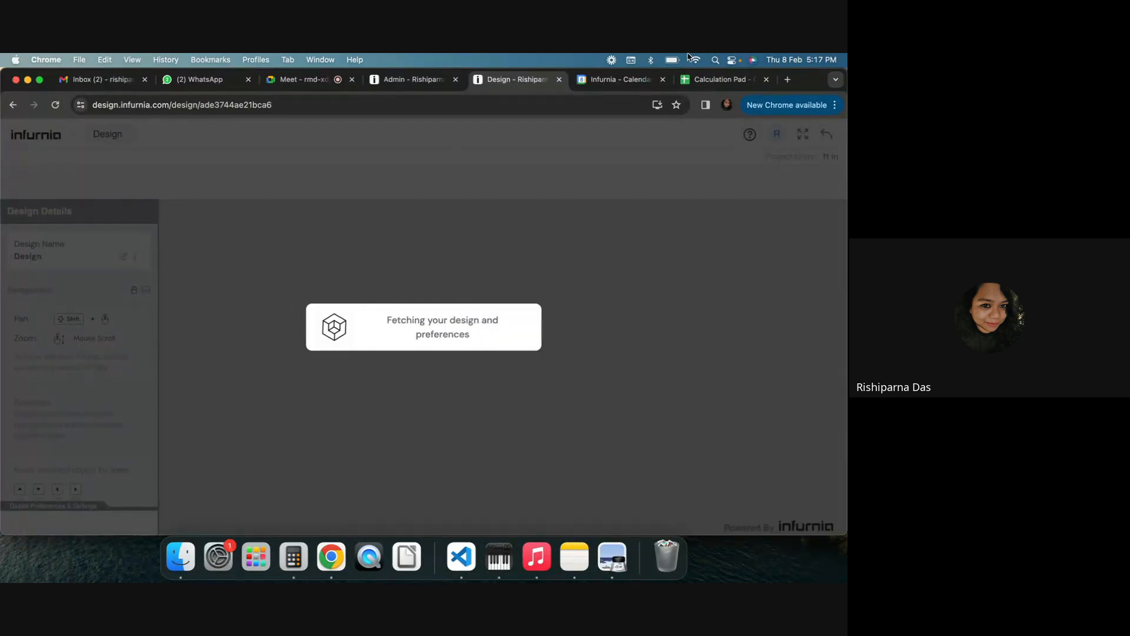
{"action": "left_click", "coordinate": [663, 79]}
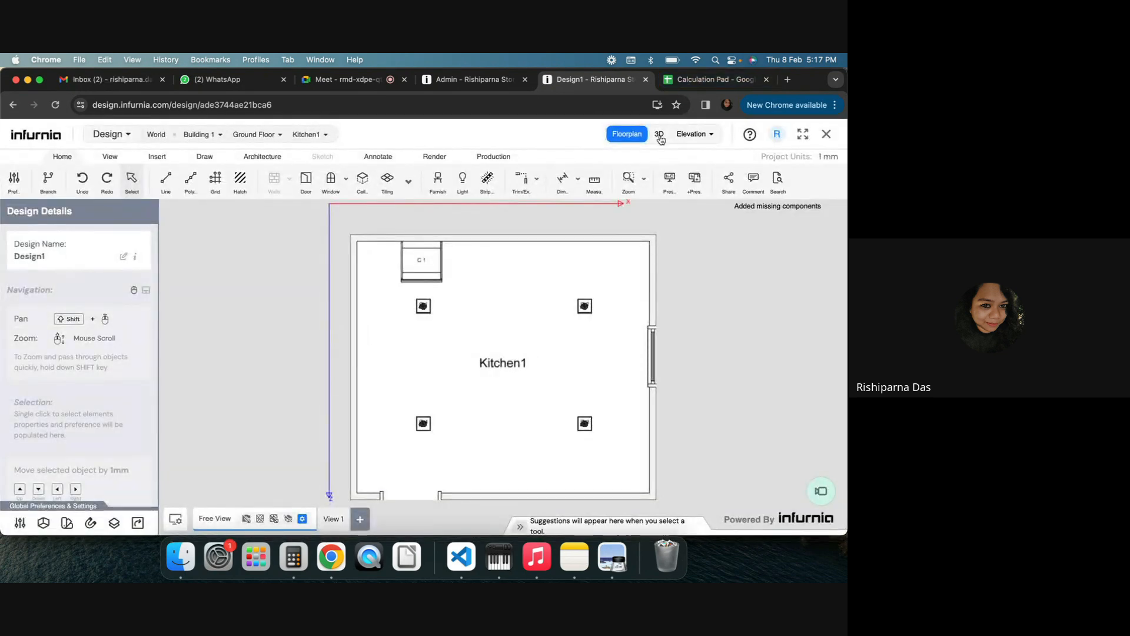
{"action": "left_click", "coordinate": [660, 136]}
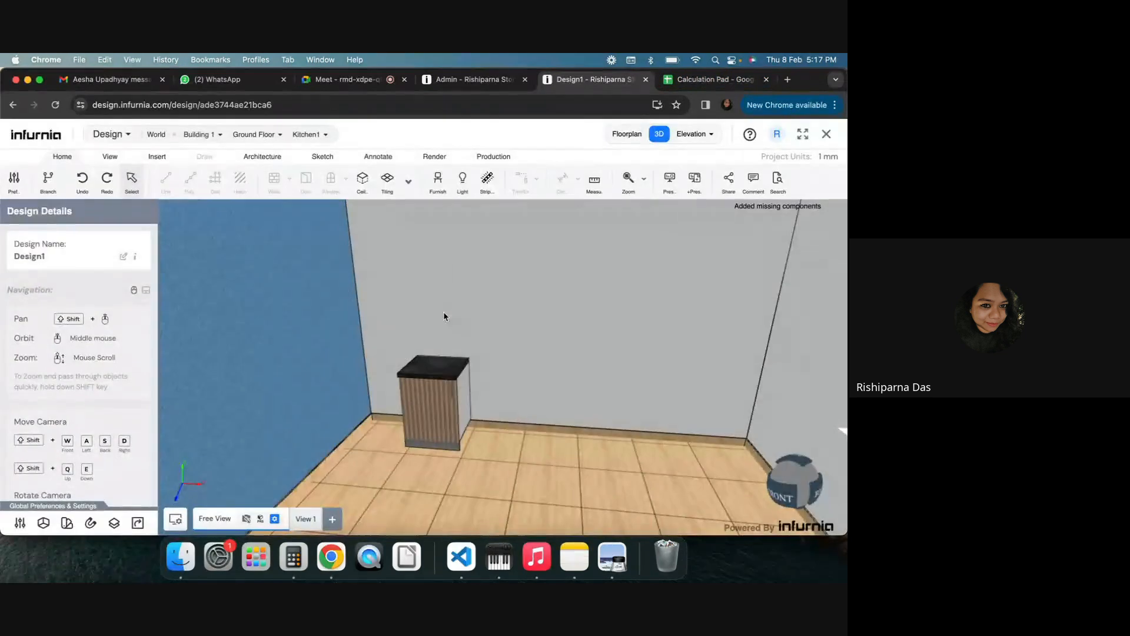
{"action": "left_click", "coordinate": [429, 417]}
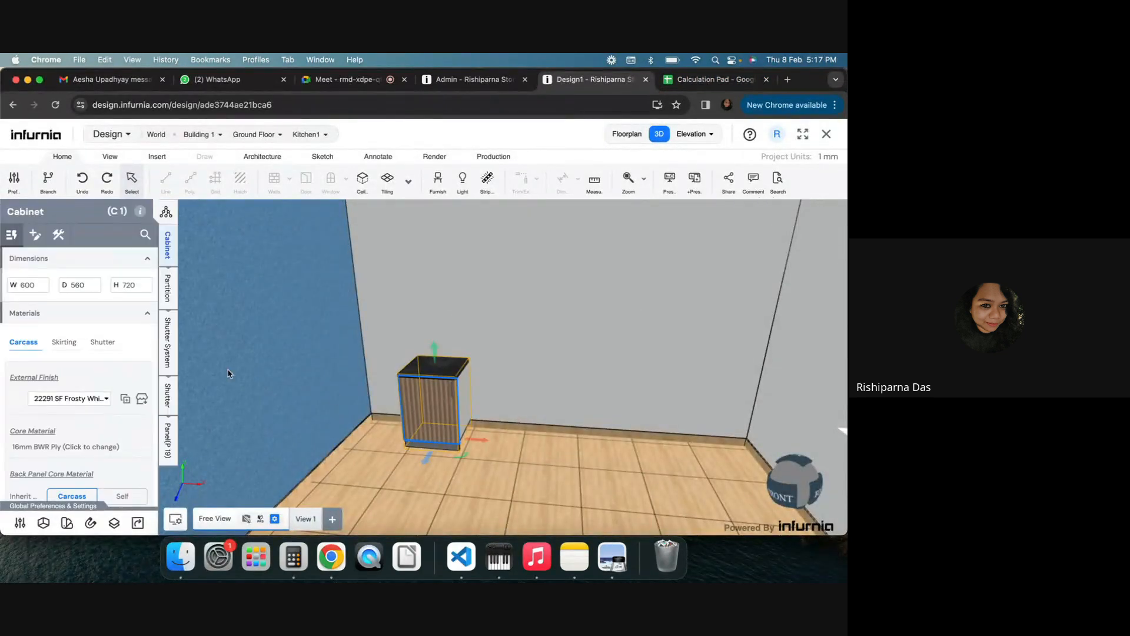
{"action": "left_click", "coordinate": [168, 395]}
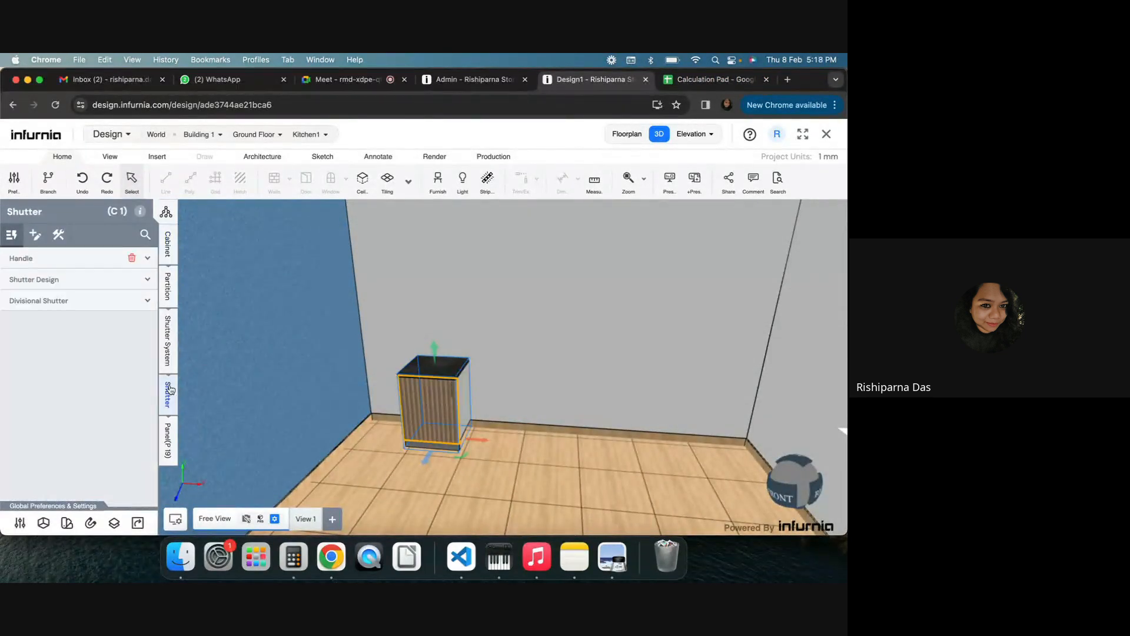
{"action": "left_click", "coordinate": [69, 283]}
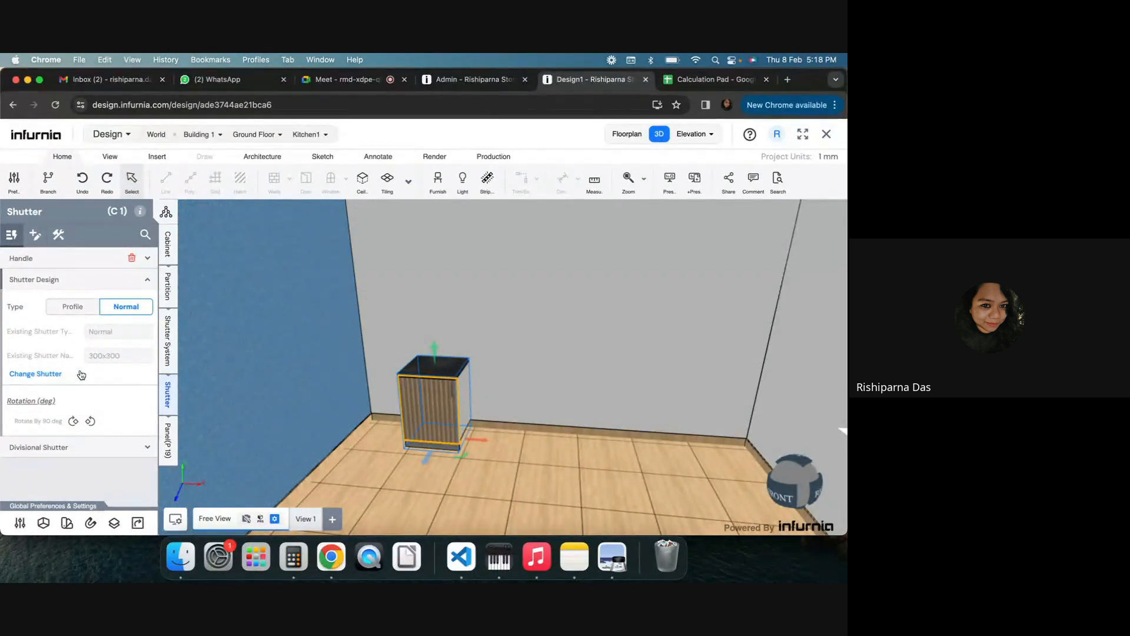
{"action": "left_click", "coordinate": [76, 374]}
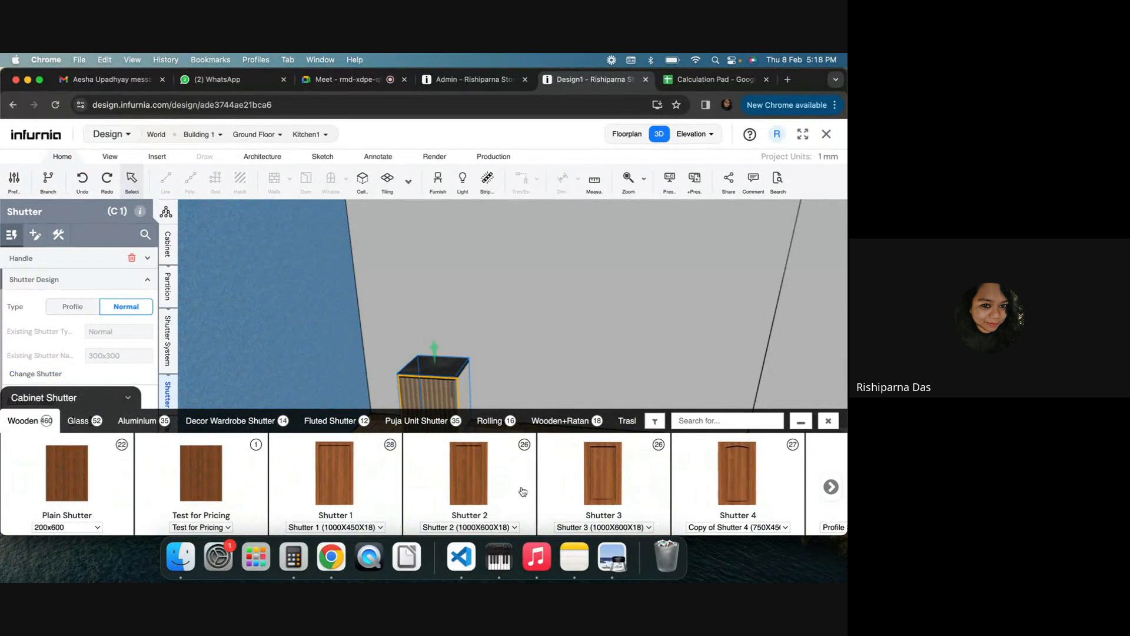
{"action": "left_click", "coordinate": [195, 480]}
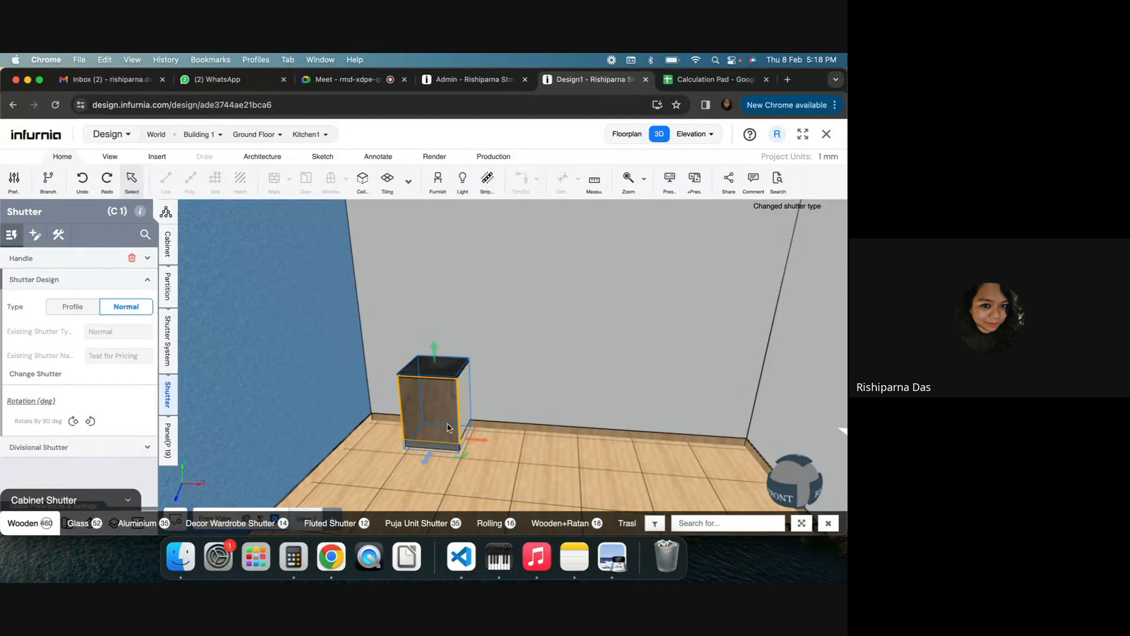
Refresh the design's SKU cache from the production settings and close the shutter library panel
{"action": "left_click", "coordinate": [491, 156]}
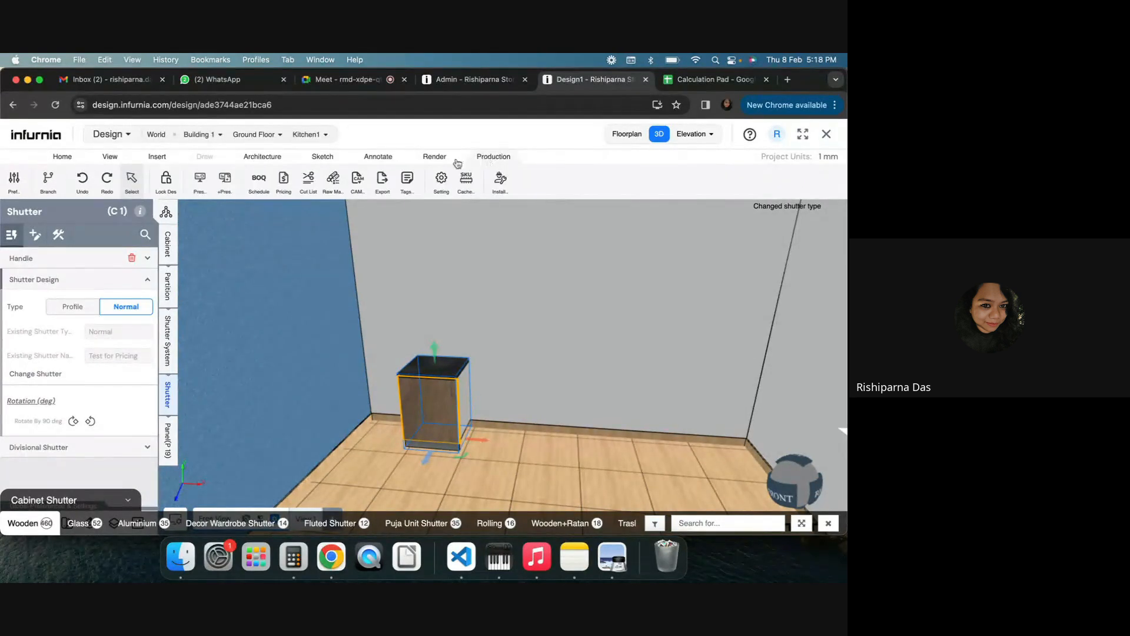
{"action": "left_click", "coordinate": [441, 179]}
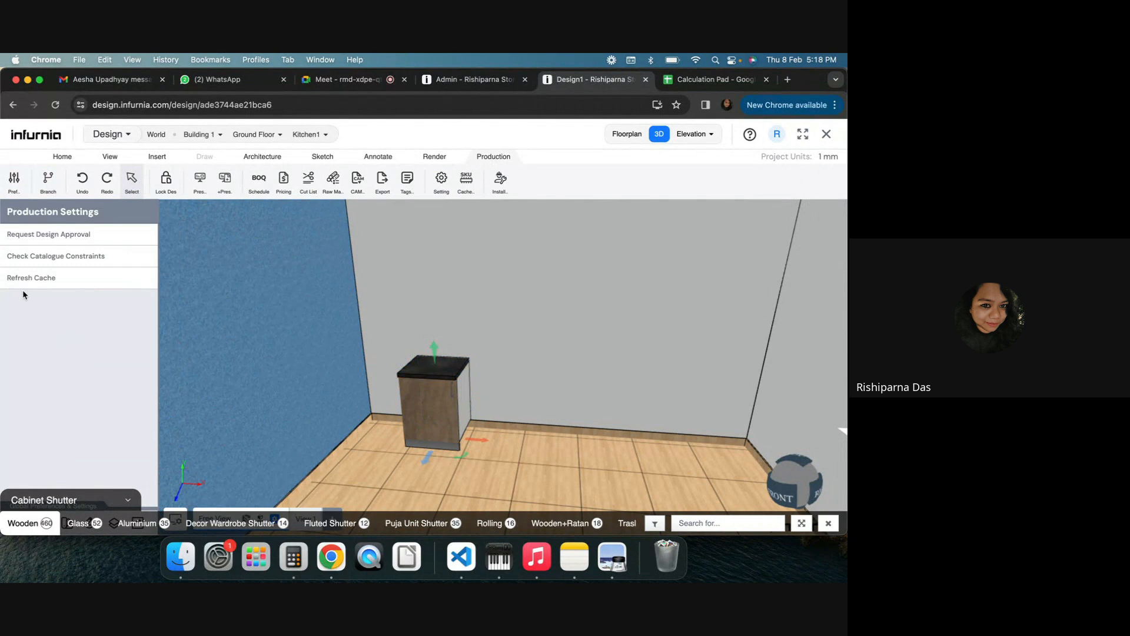
{"action": "left_click", "coordinate": [23, 284]}
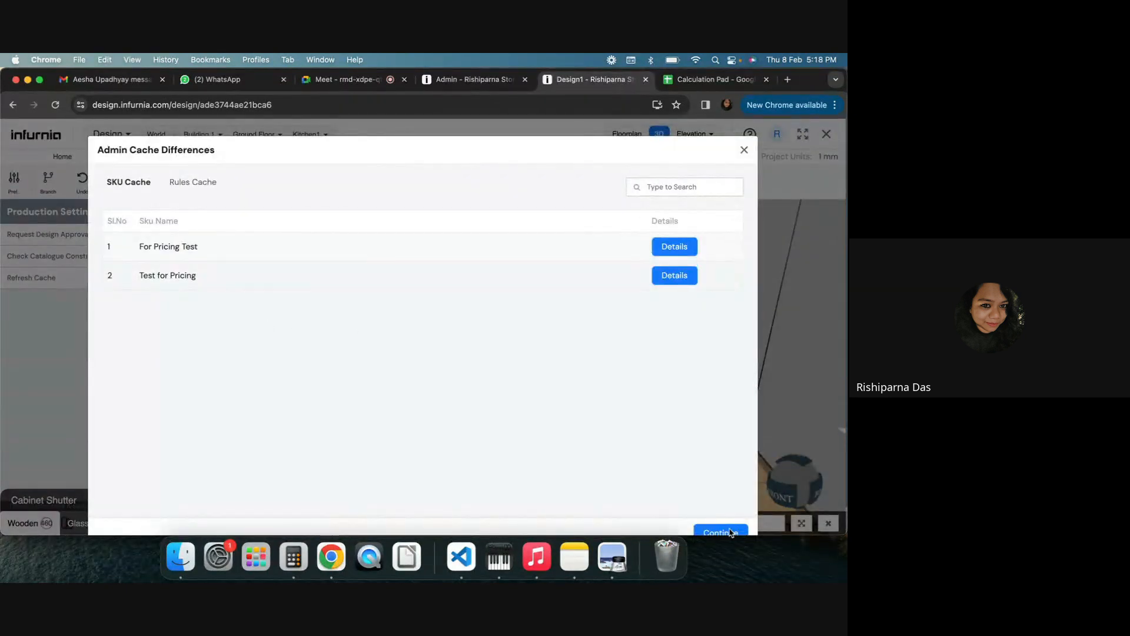
{"action": "left_click", "coordinate": [721, 532]}
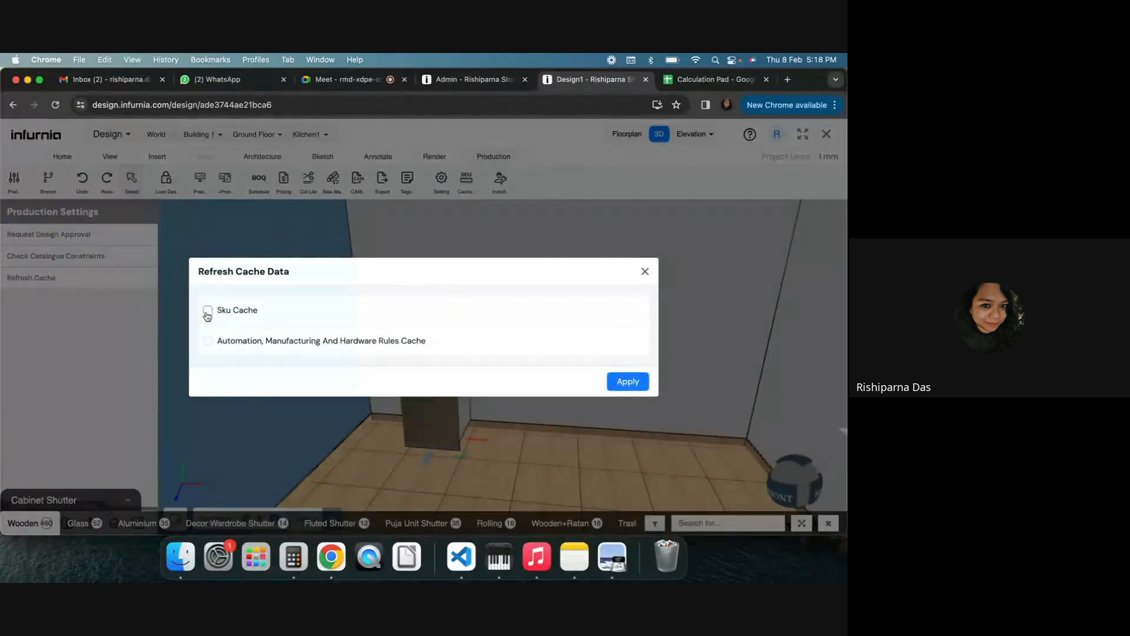
{"action": "left_click", "coordinate": [207, 311]}
{"action": "left_click", "coordinate": [633, 386]}
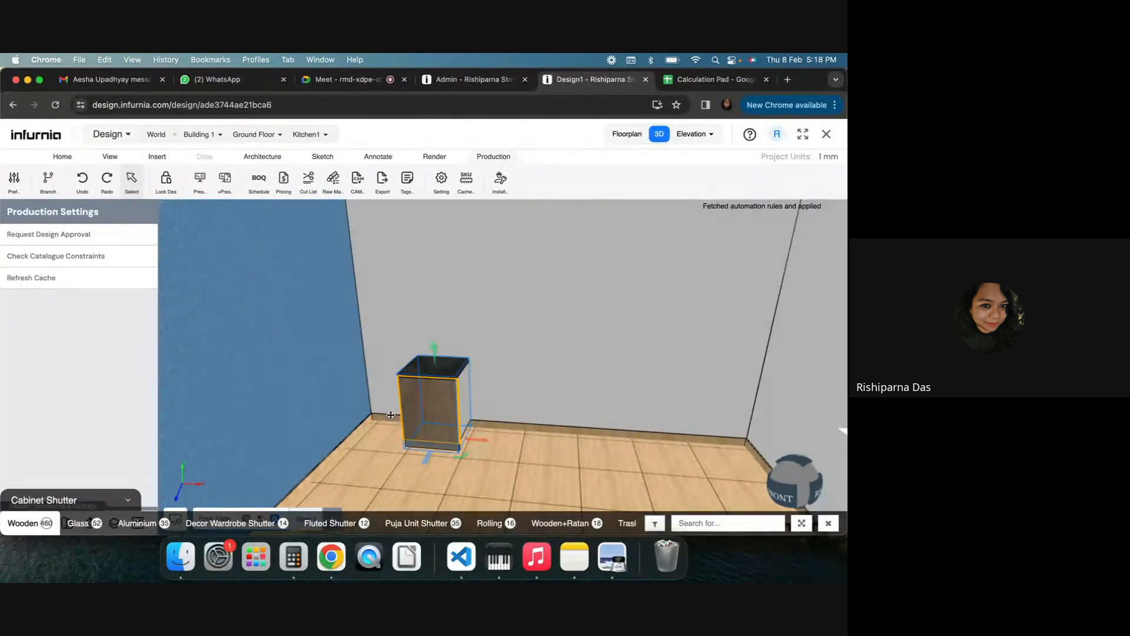
{"action": "left_click", "coordinate": [828, 524]}
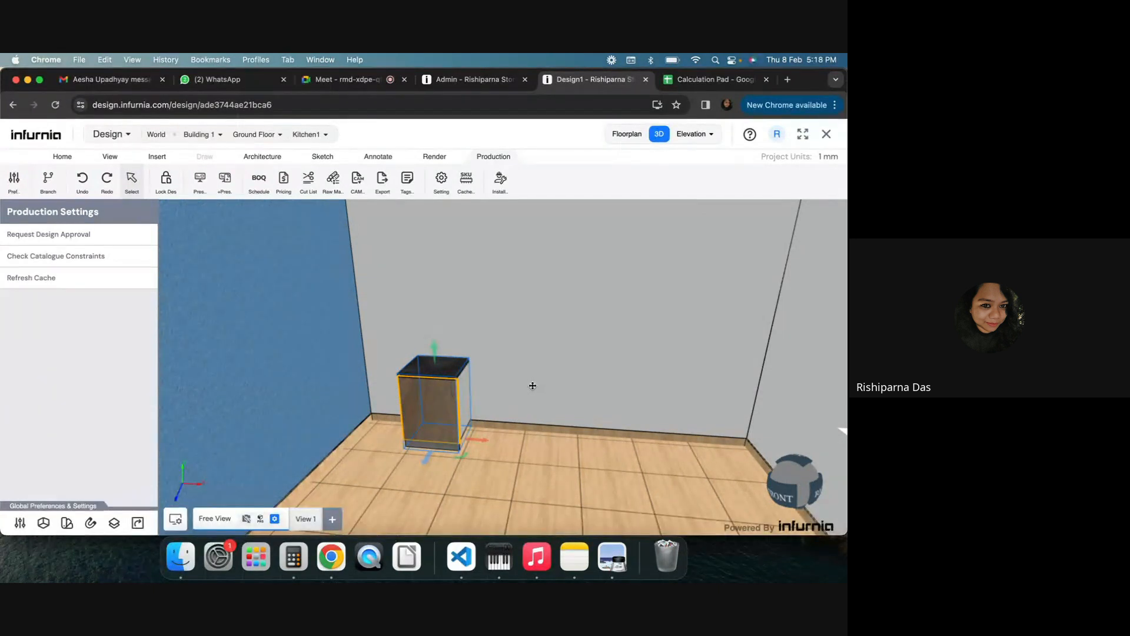
Generate the pricing quotation for Kitchen1 and open the price details of the For Pricing Test cabinet
{"action": "left_click", "coordinate": [284, 180]}
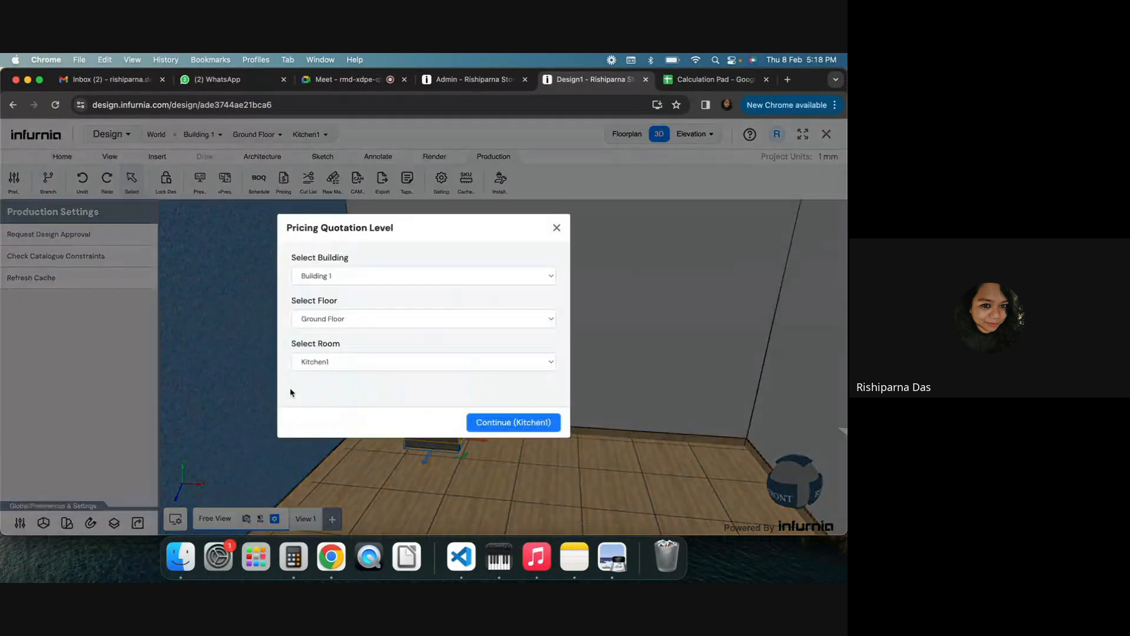
{"action": "left_click", "coordinate": [511, 424]}
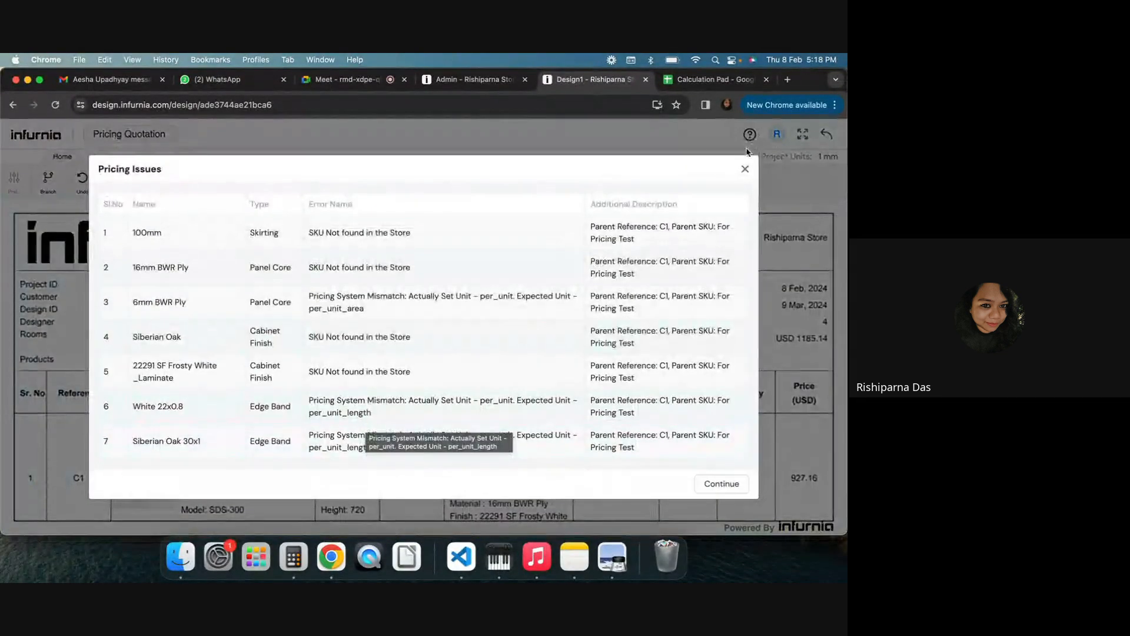
{"action": "left_click", "coordinate": [747, 168]}
{"action": "scroll", "coordinate": [471, 383], "scroll_direction": "down", "scroll_amount": 5}
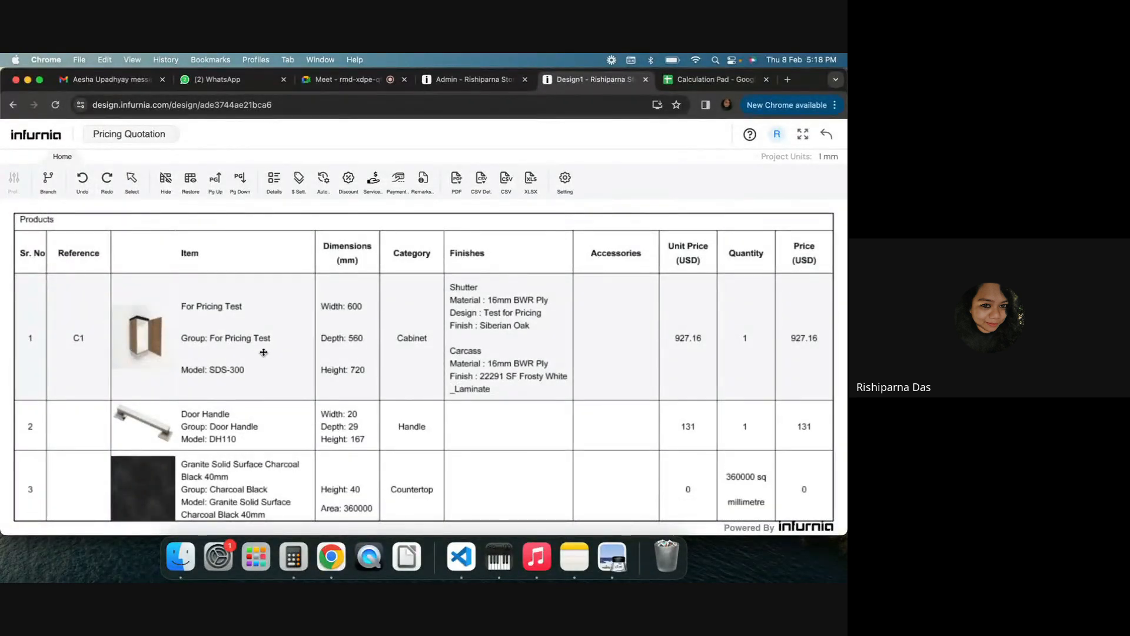
{"action": "left_click", "coordinate": [803, 349]}
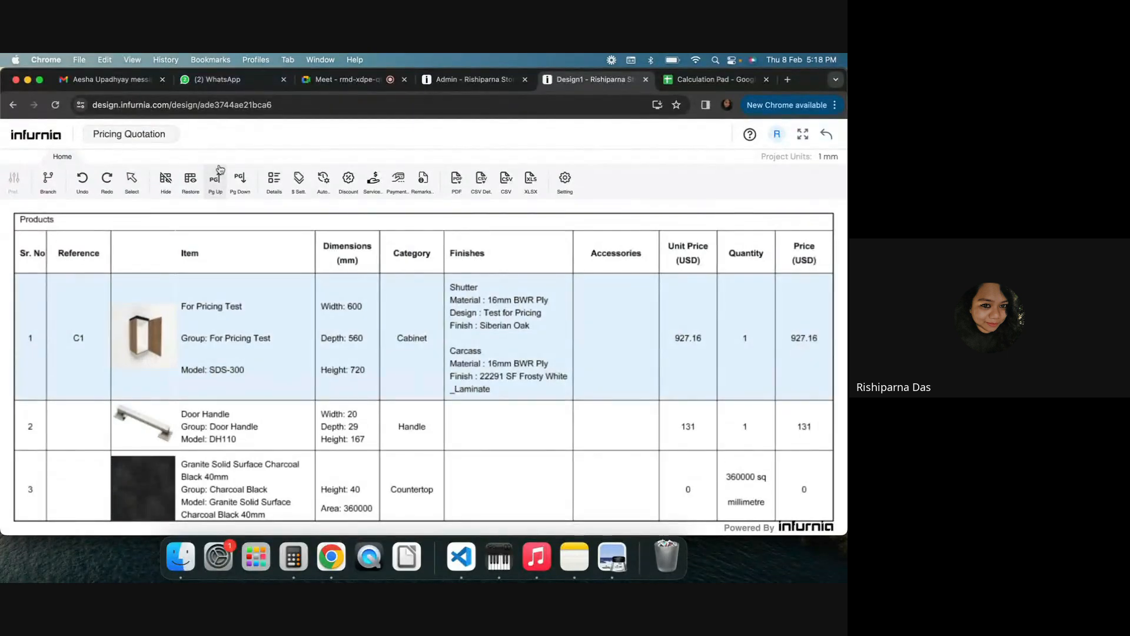
{"action": "left_click", "coordinate": [274, 184]}
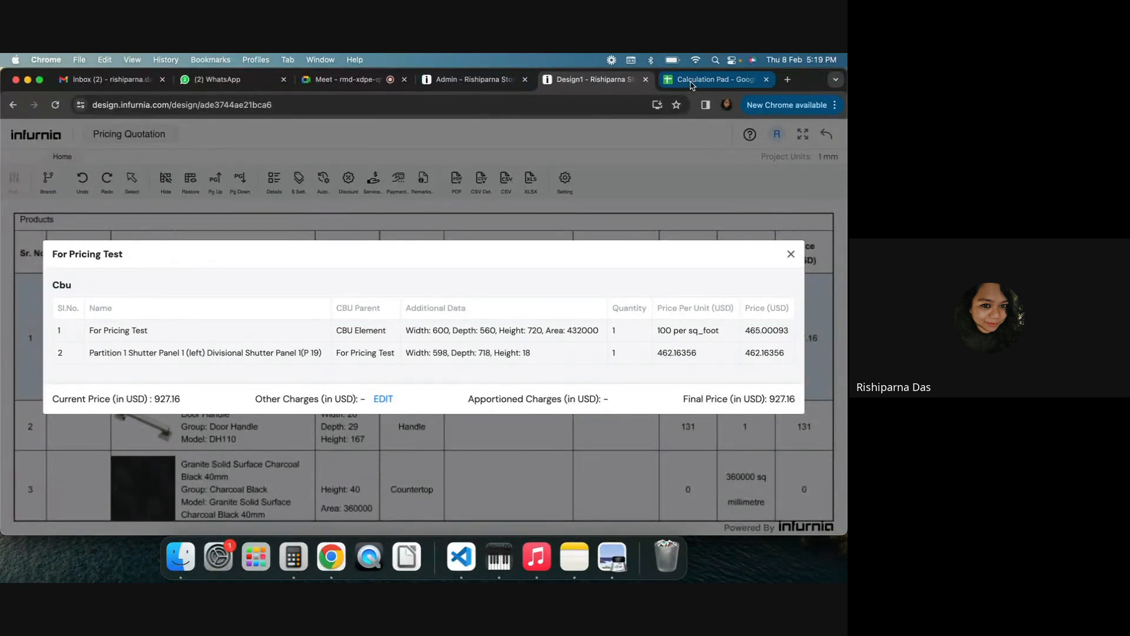
Switch to the Calculation Pad spreadsheet and label the existing calculation block Cabinet in B3
{"action": "left_click", "coordinate": [709, 78]}
{"action": "left_click", "coordinate": [384, 423]}
{"action": "left_click", "coordinate": [115, 265]}
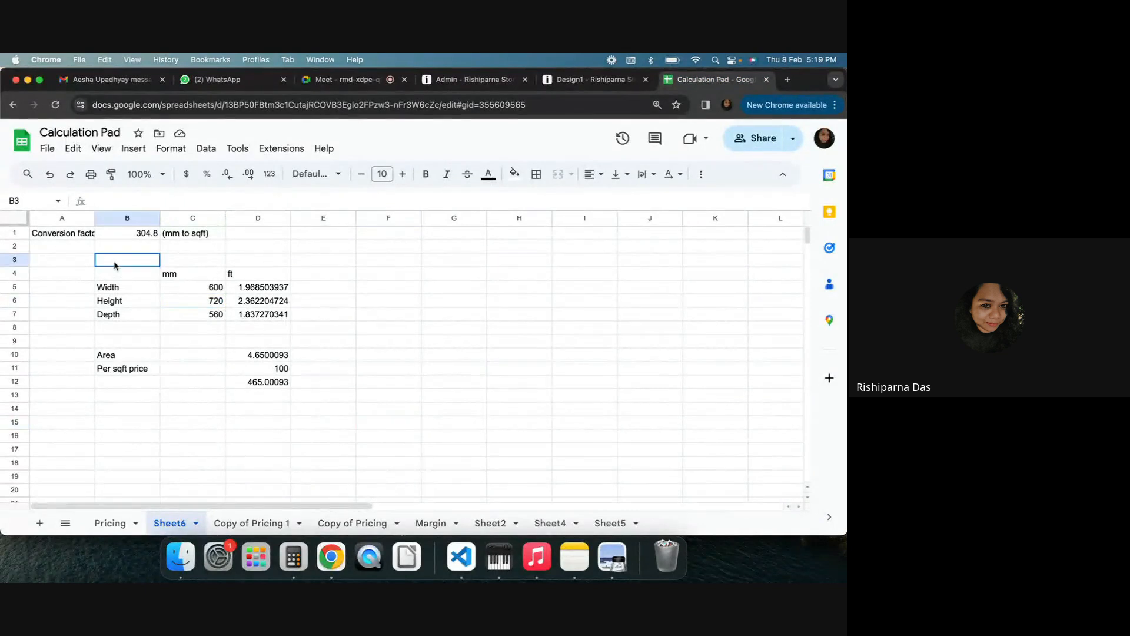
{"action": "type", "text": "Cabinet"}
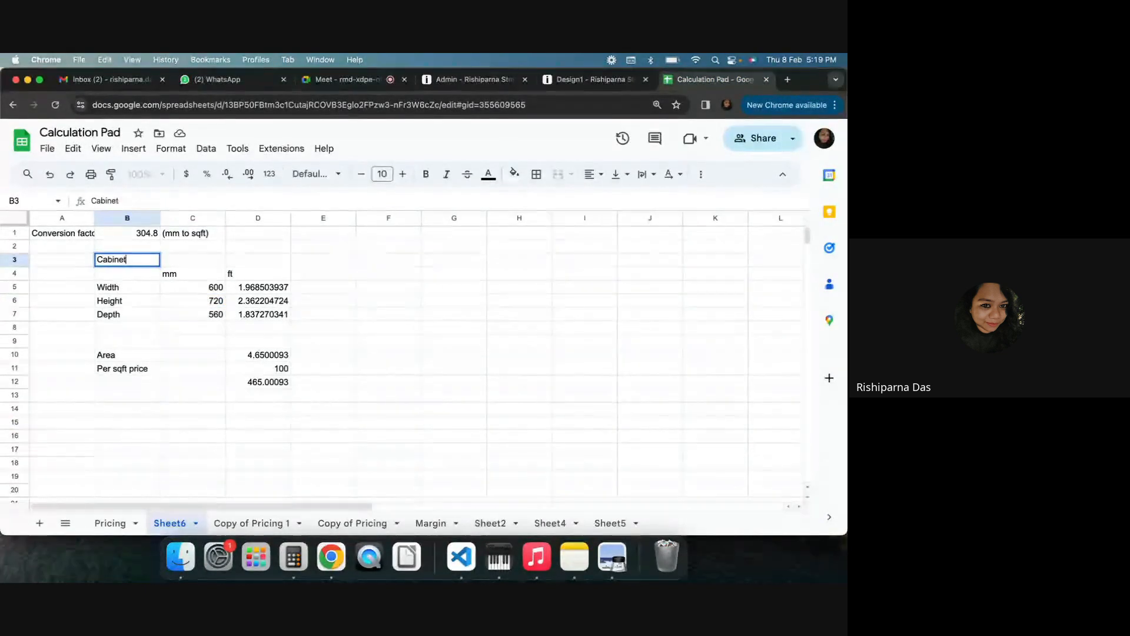
{"action": "key", "text": "Return"}
Copy the cabinet calculation block B4:D12 into column F starting at F4
{"action": "left_click_drag", "start_coordinate": [116, 274], "coordinate": [279, 383]}
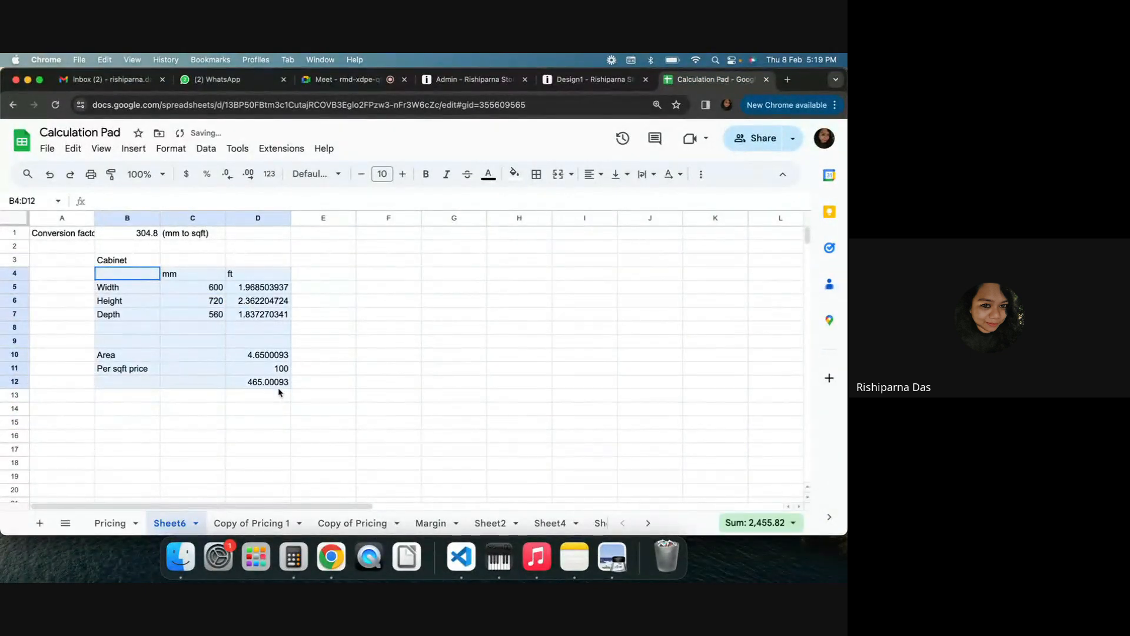
{"action": "key", "text": "super+c"}
{"action": "left_click", "coordinate": [388, 275]}
{"action": "key", "text": "super+b"}
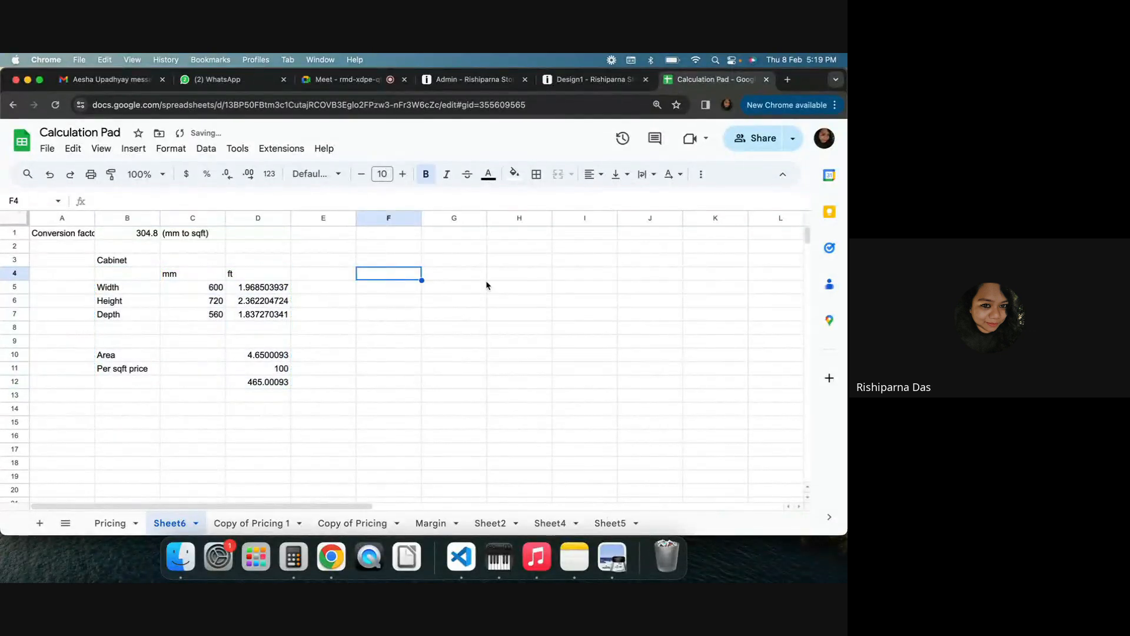
{"action": "key", "text": "super+v"}
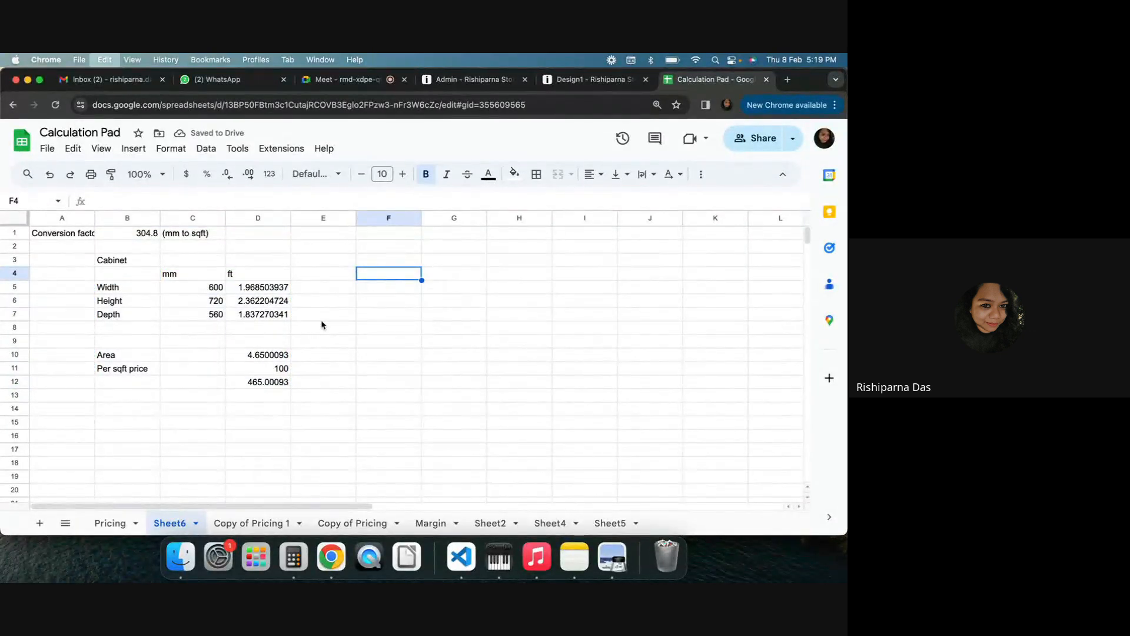
Label the copied block Shutter and set its width to 598 and height to 718 mm
{"action": "left_click", "coordinate": [369, 262]}
{"action": "type", "text": "S"}
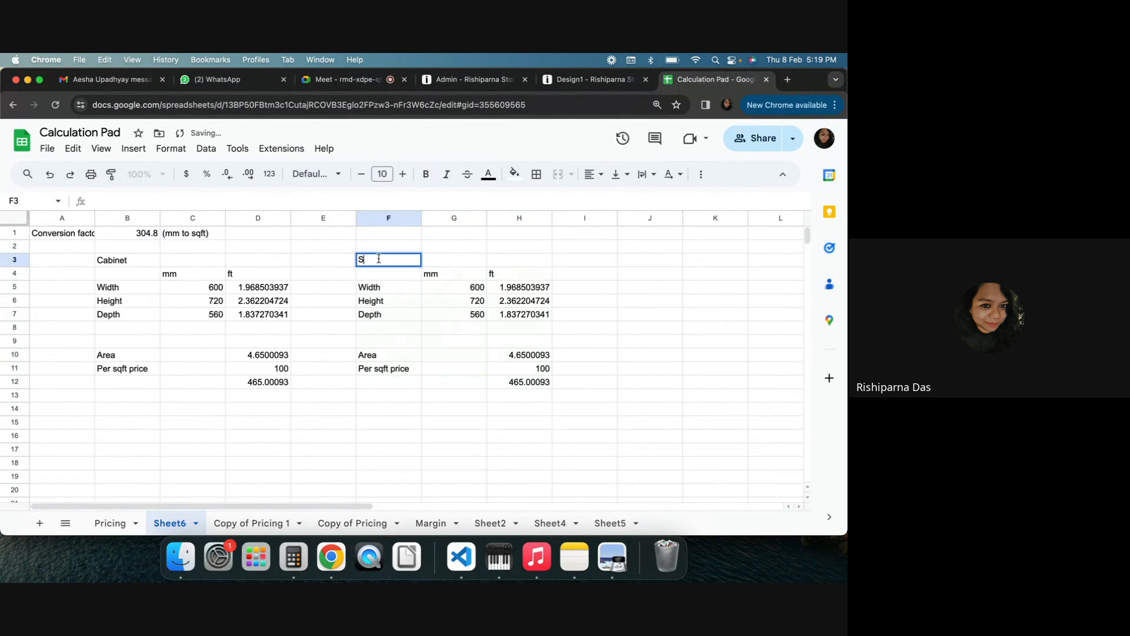
{"action": "type", "text": "hutter"}
{"action": "key", "text": "Return"}
{"action": "left_click", "coordinate": [458, 286]}
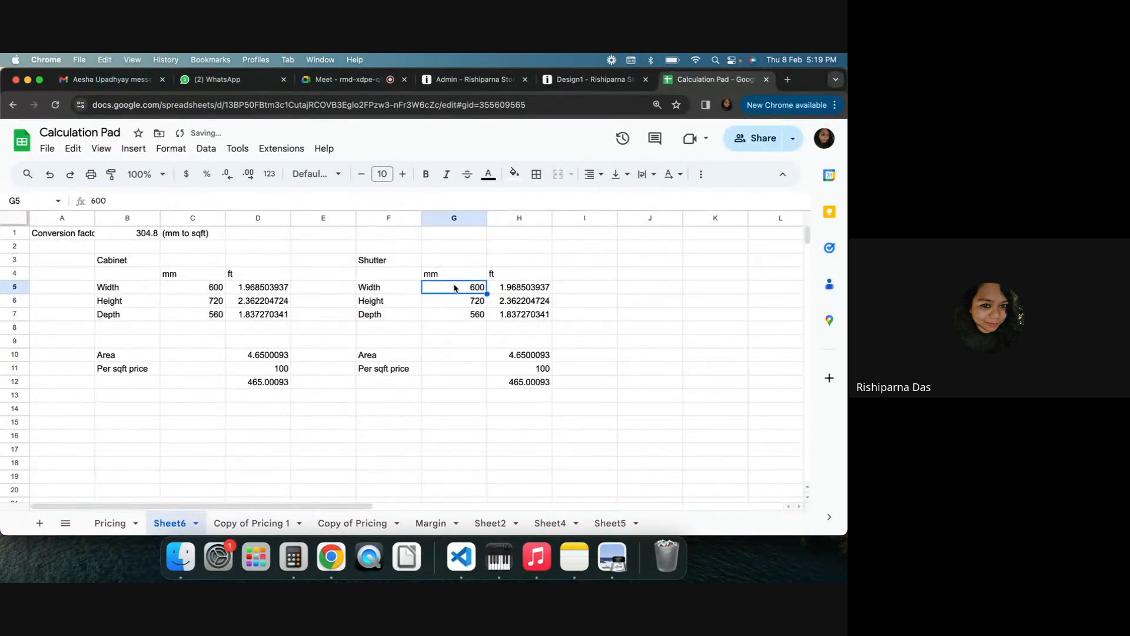
{"action": "type", "text": "598"}
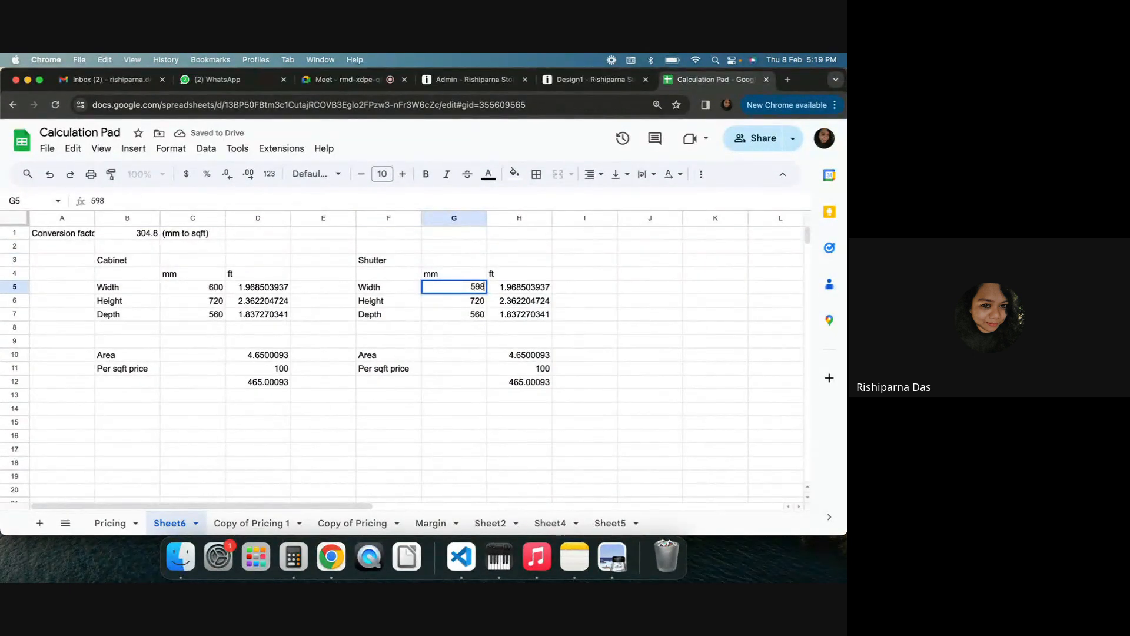
{"action": "key", "text": "Return"}
{"action": "type", "text": "718"}
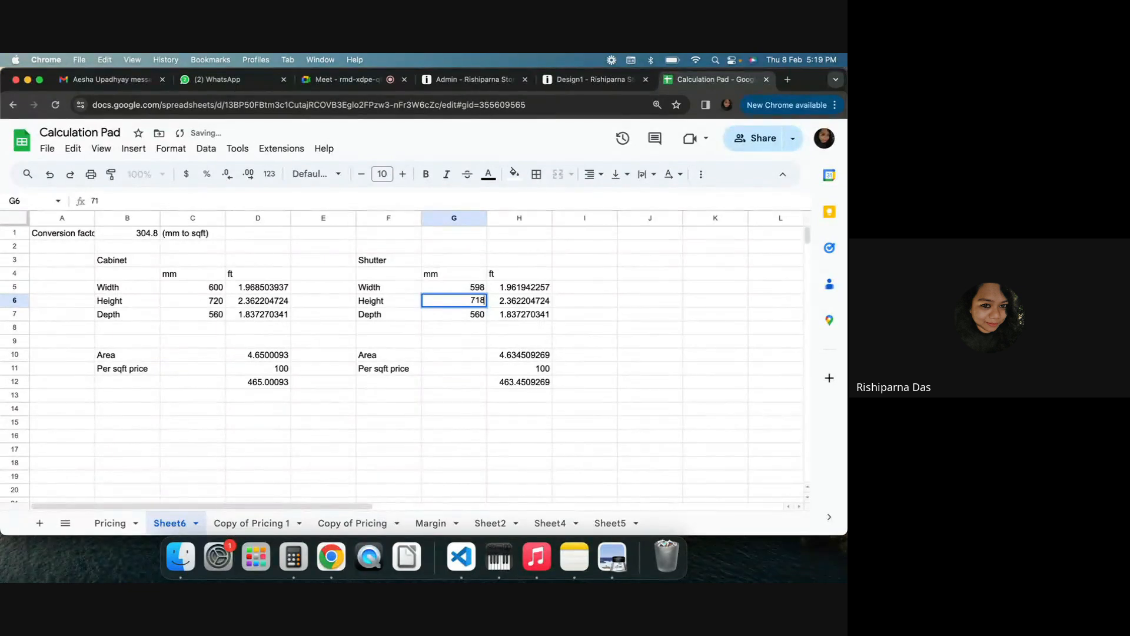
{"action": "key", "text": "Return"}
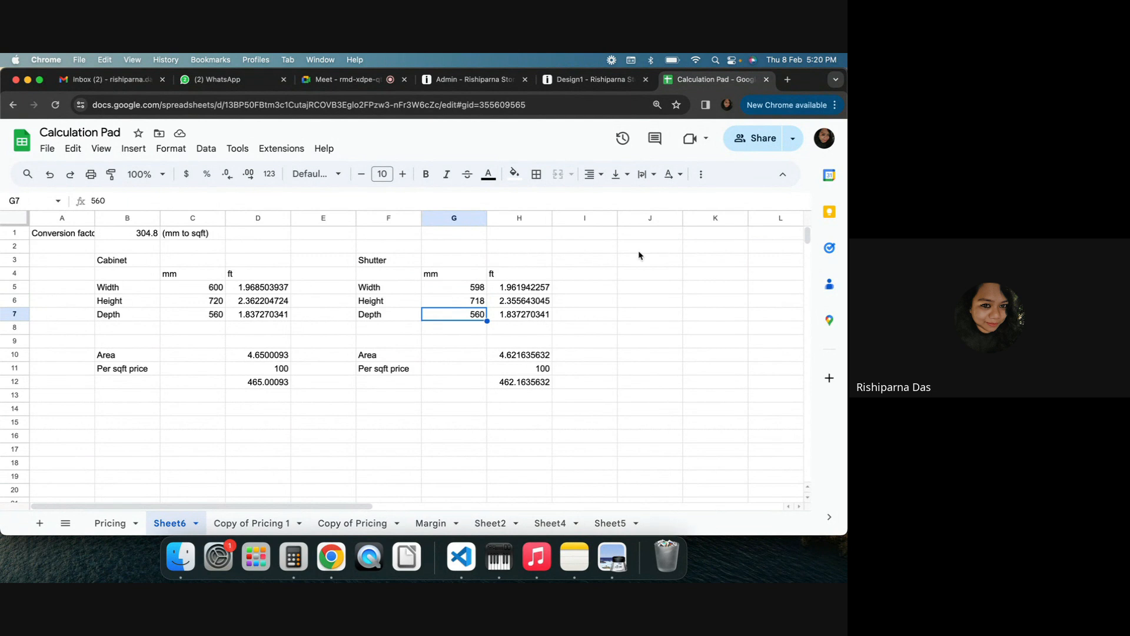
Compare the shutter panel's price in the quotation details with the spreadsheet's shutter total
{"action": "left_click", "coordinate": [561, 83]}
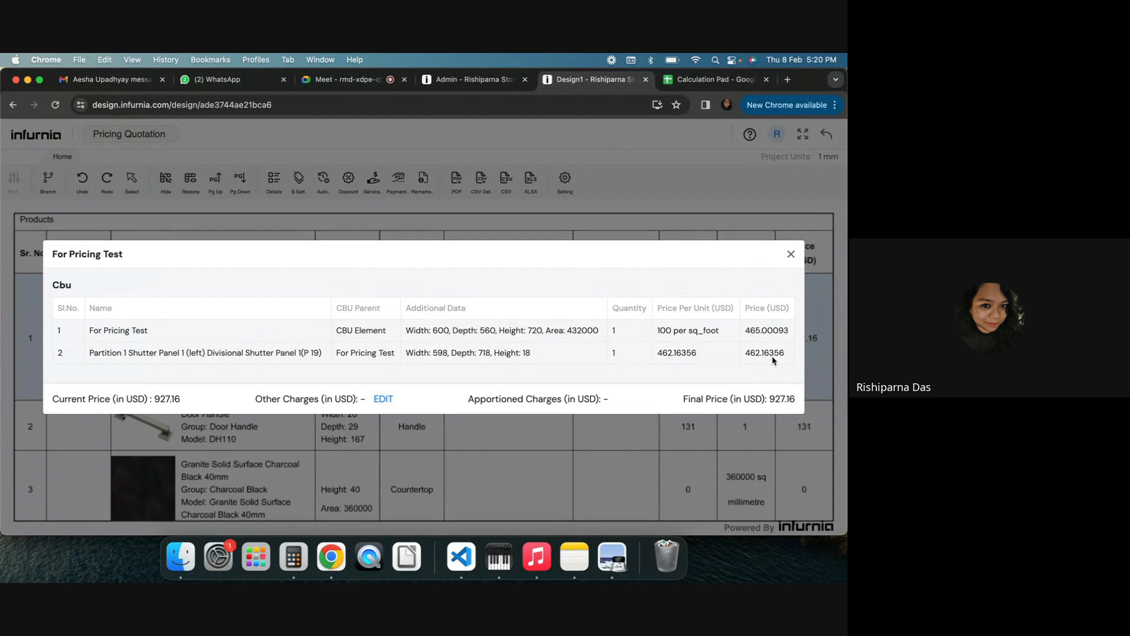
{"action": "left_click", "coordinate": [713, 79]}
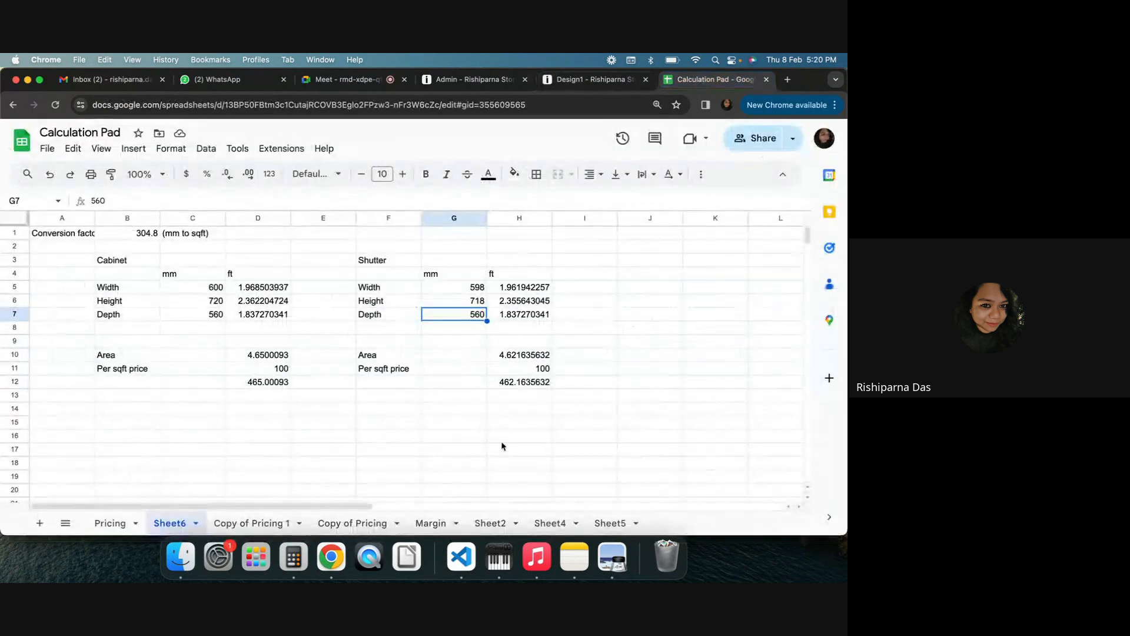
{"action": "left_click", "coordinate": [505, 384]}
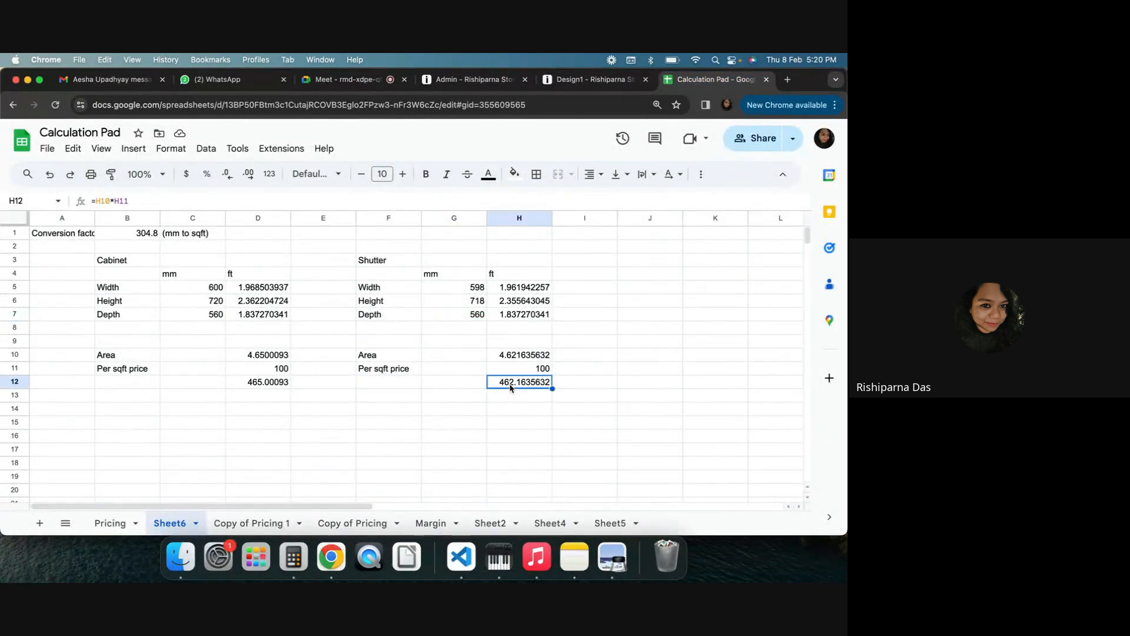
Add the cabinet and shutter totals in G16 with the formula =D12+H12
{"action": "left_click", "coordinate": [453, 436]}
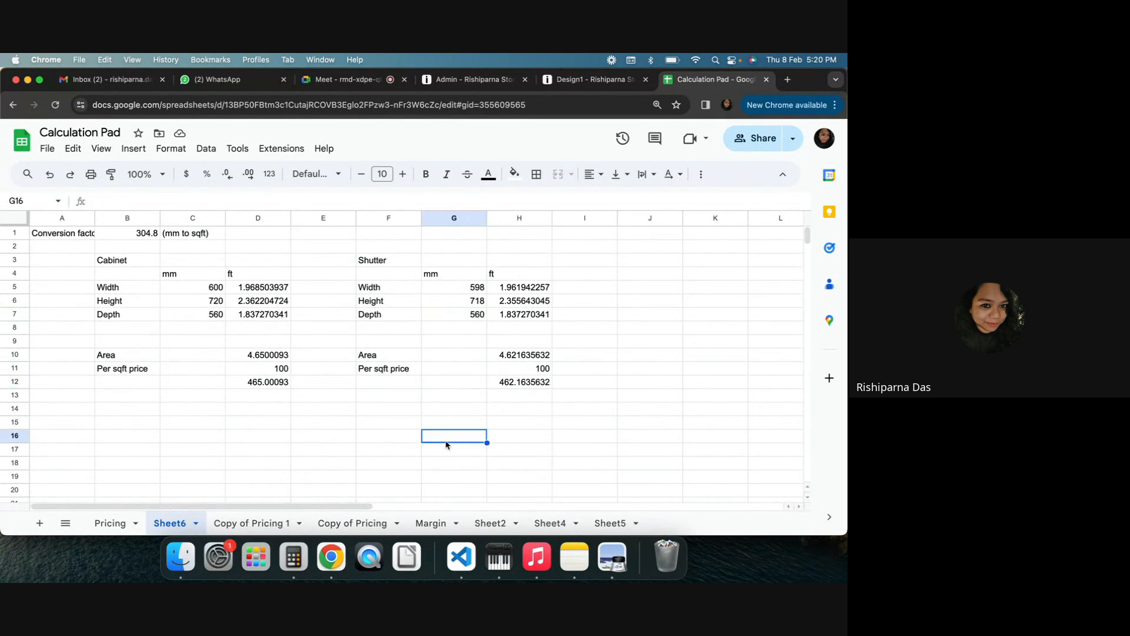
{"action": "type", "text": "="}
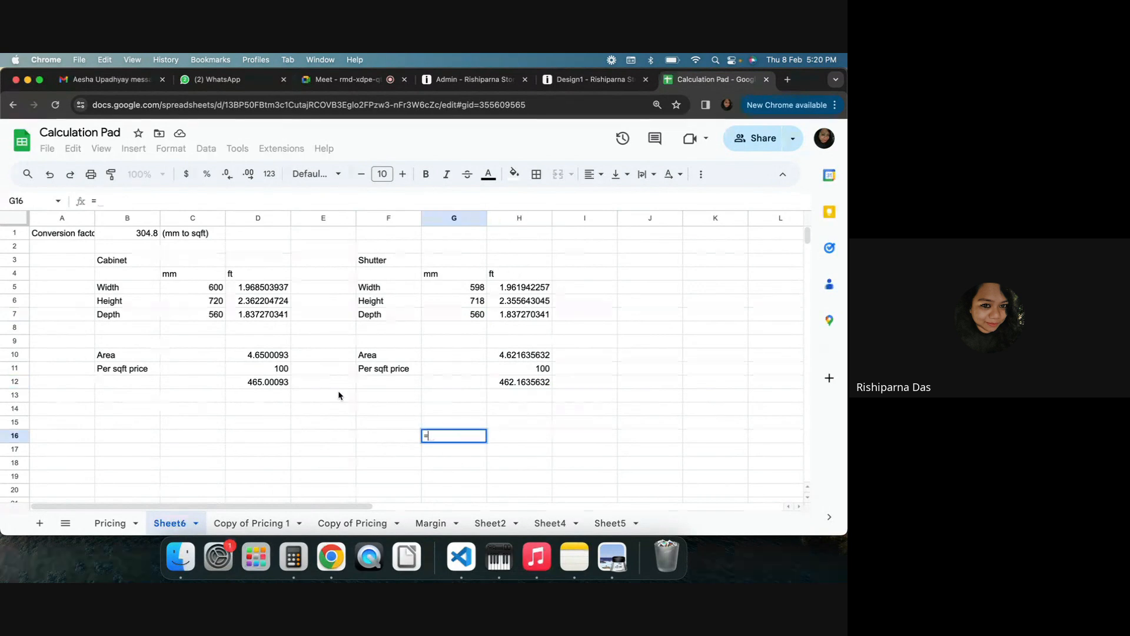
{"action": "left_click", "coordinate": [281, 386]}
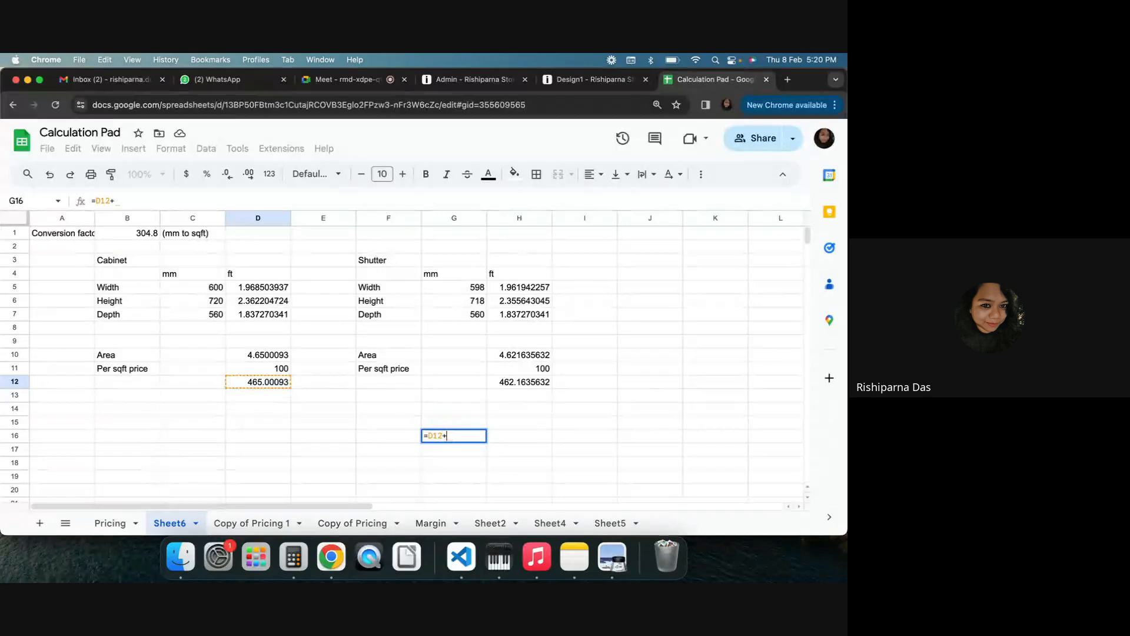
{"action": "type", "text": "+"}
{"action": "left_click", "coordinate": [532, 383]}
{"action": "key", "text": "Return"}
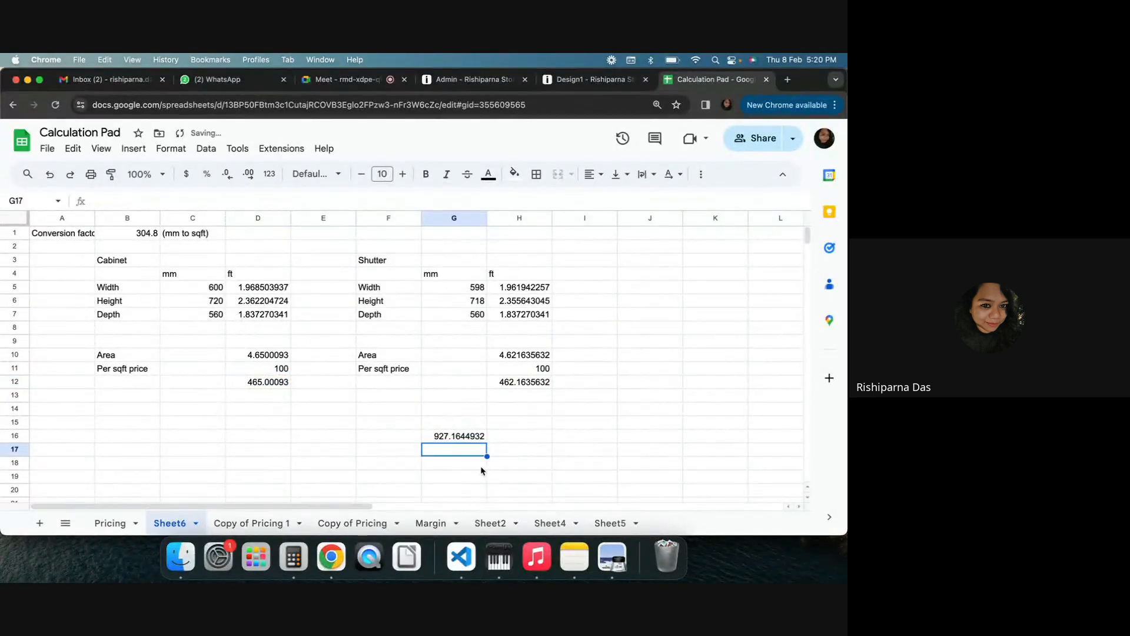
Close the quotation details and review the Test for Pricing shutter SKU's default pricing in the admin catalogue
{"action": "left_click", "coordinate": [589, 79]}
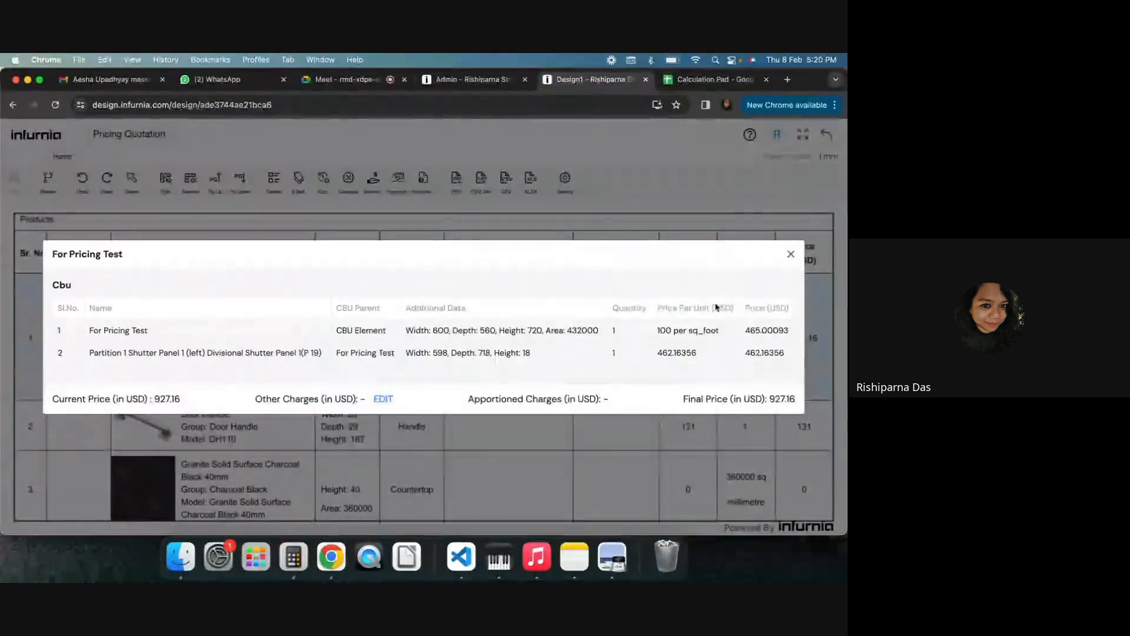
{"action": "left_click", "coordinate": [790, 254]}
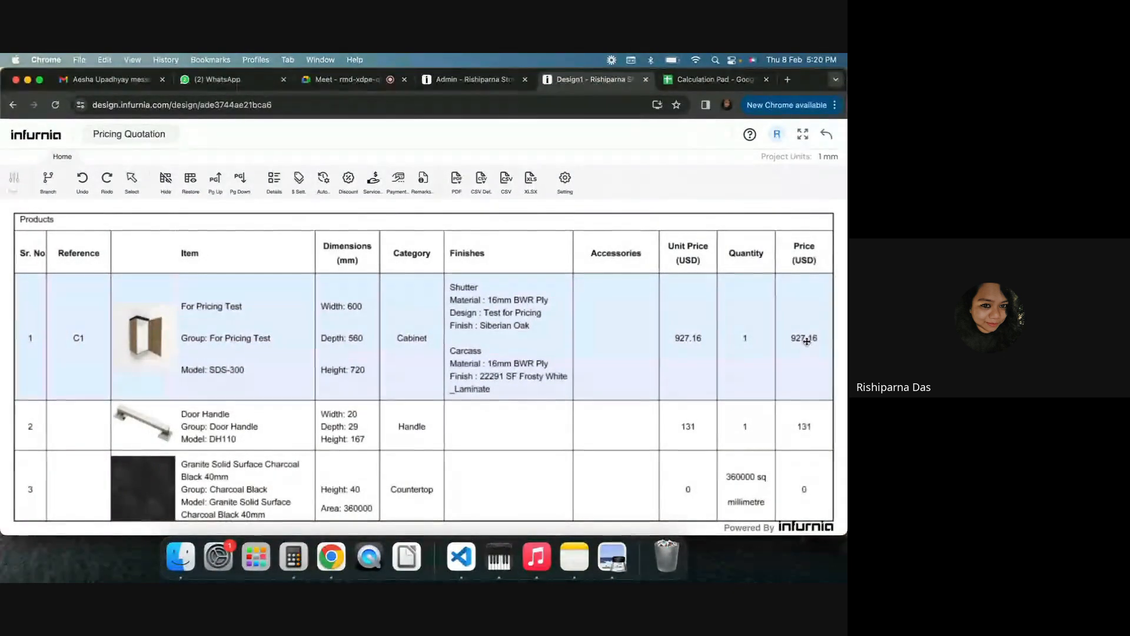
{"action": "left_click", "coordinate": [443, 79]}
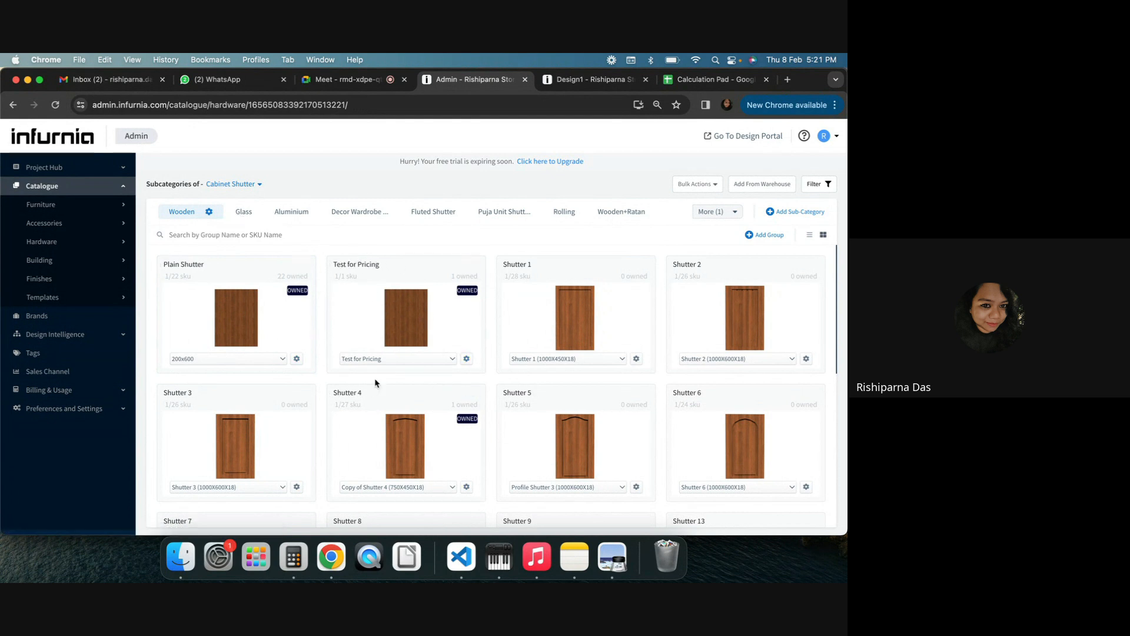
{"action": "left_click", "coordinate": [465, 361]}
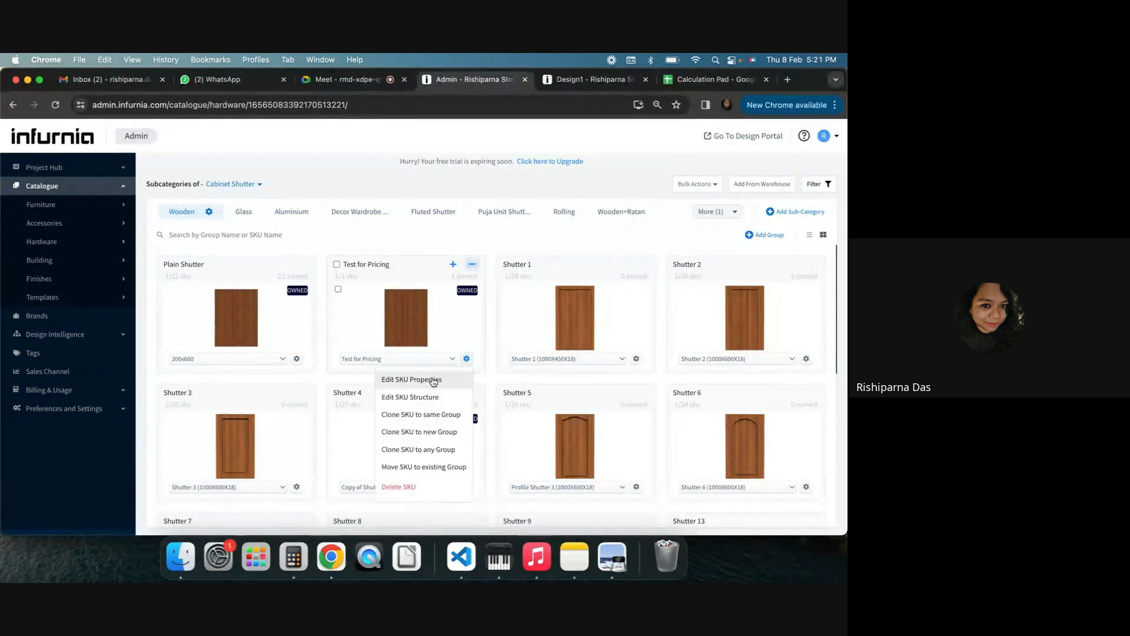
{"action": "left_click", "coordinate": [412, 380]}
{"action": "left_click", "coordinate": [338, 197]}
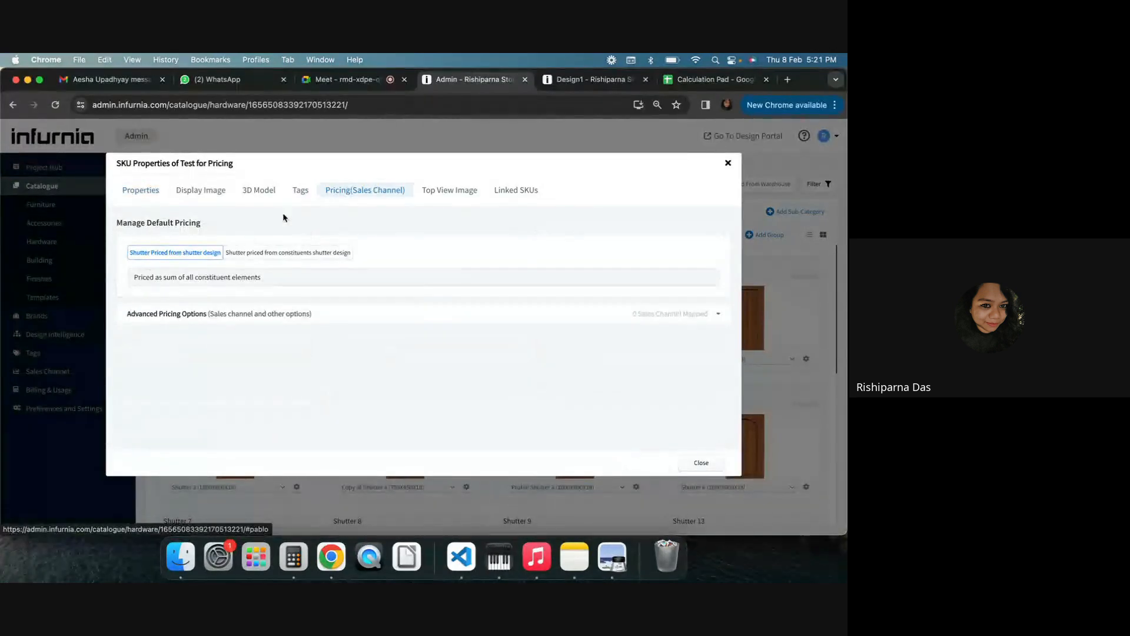
{"action": "left_click_drag", "start_coordinate": [154, 285], "coordinate": [70, 291]}
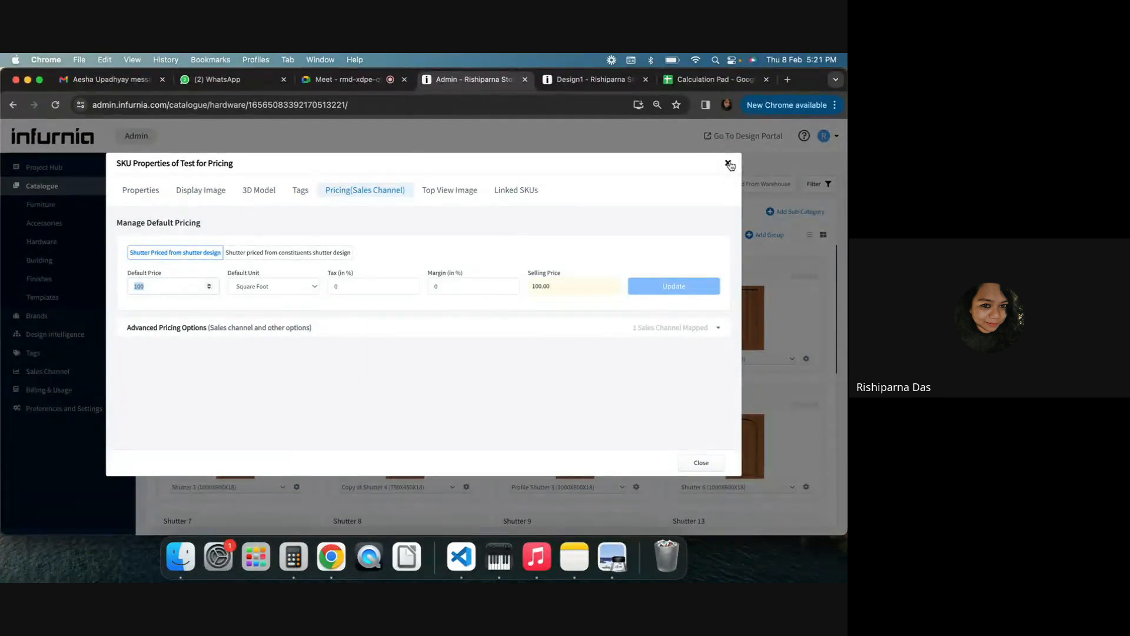
{"action": "left_click", "coordinate": [729, 164]}
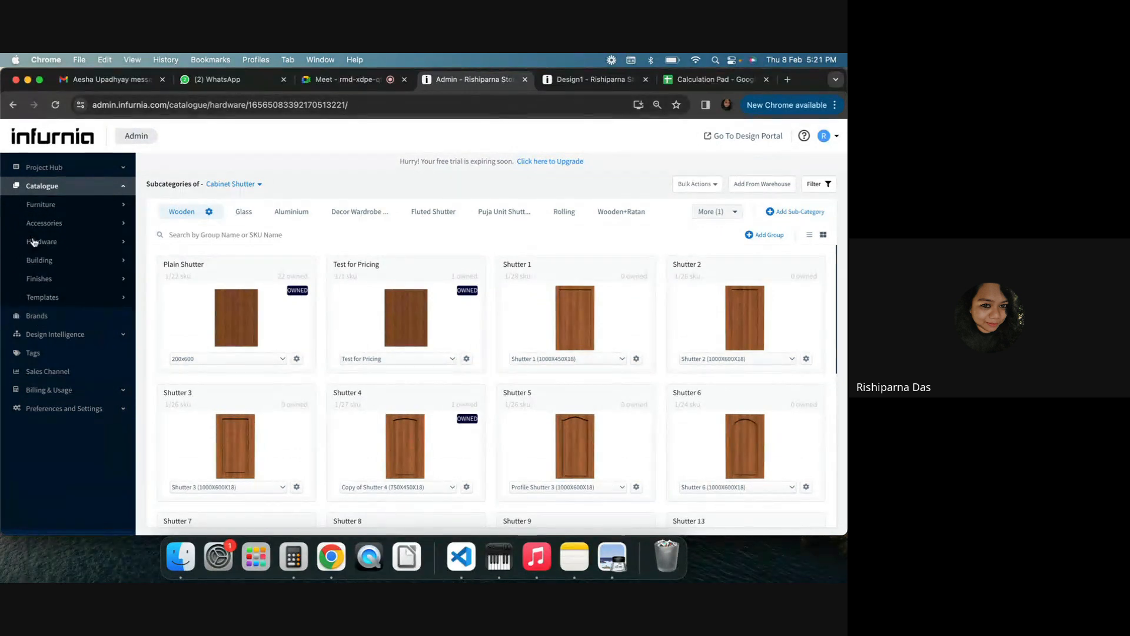
Open the For Pricing Test base unit's SKU properties and review its default pricing and exclusions
{"action": "left_click", "coordinate": [76, 215]}
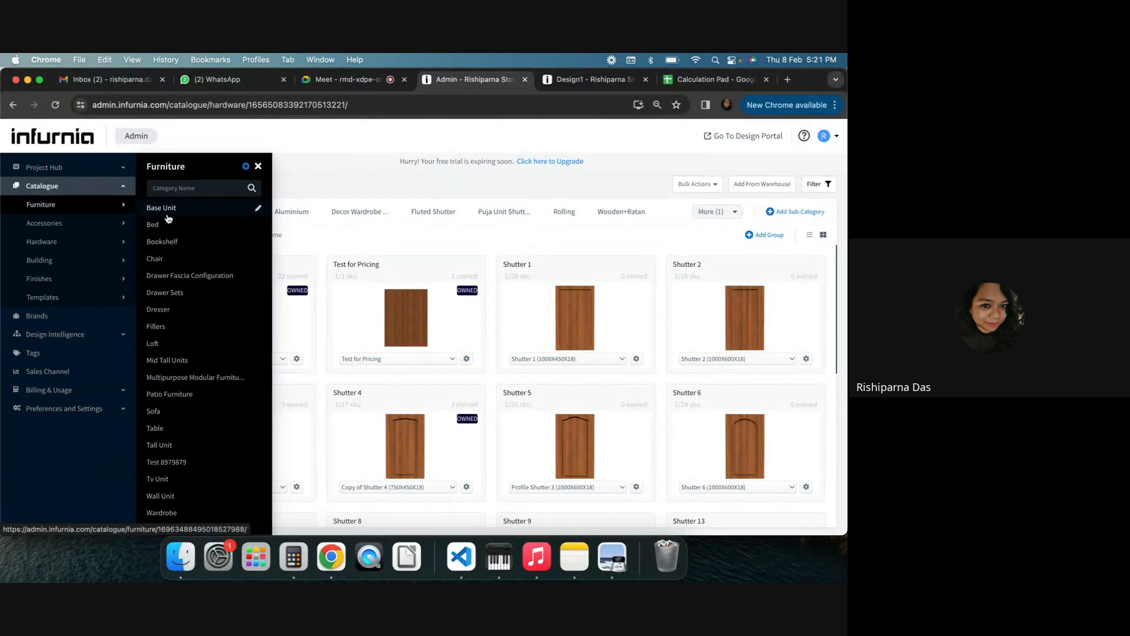
{"action": "left_click", "coordinate": [166, 216]}
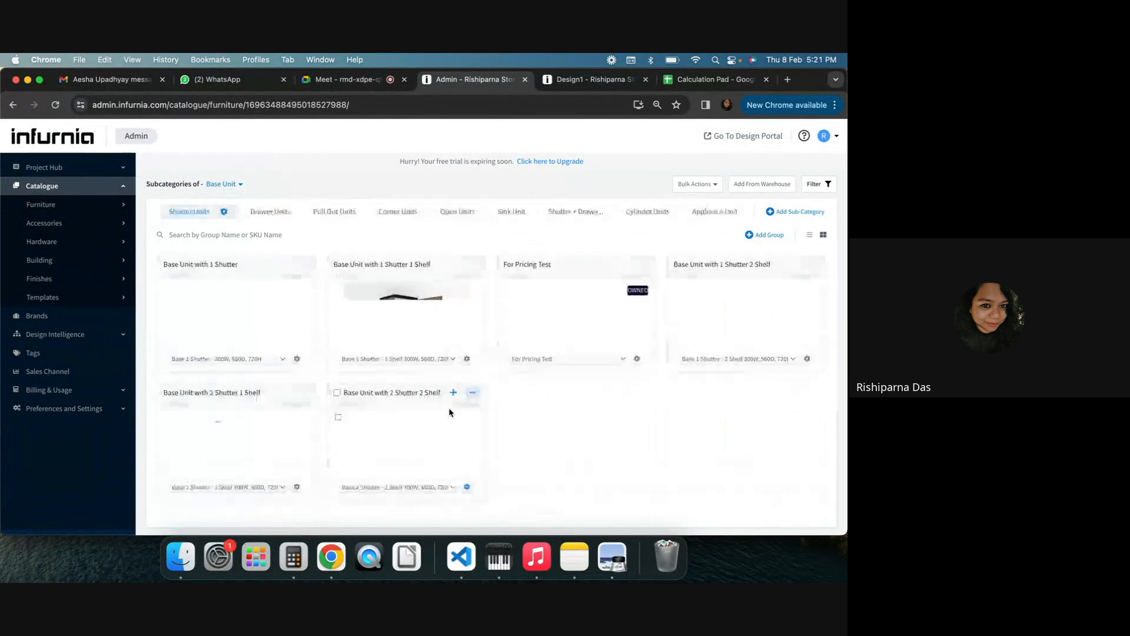
{"action": "left_click", "coordinate": [637, 358]}
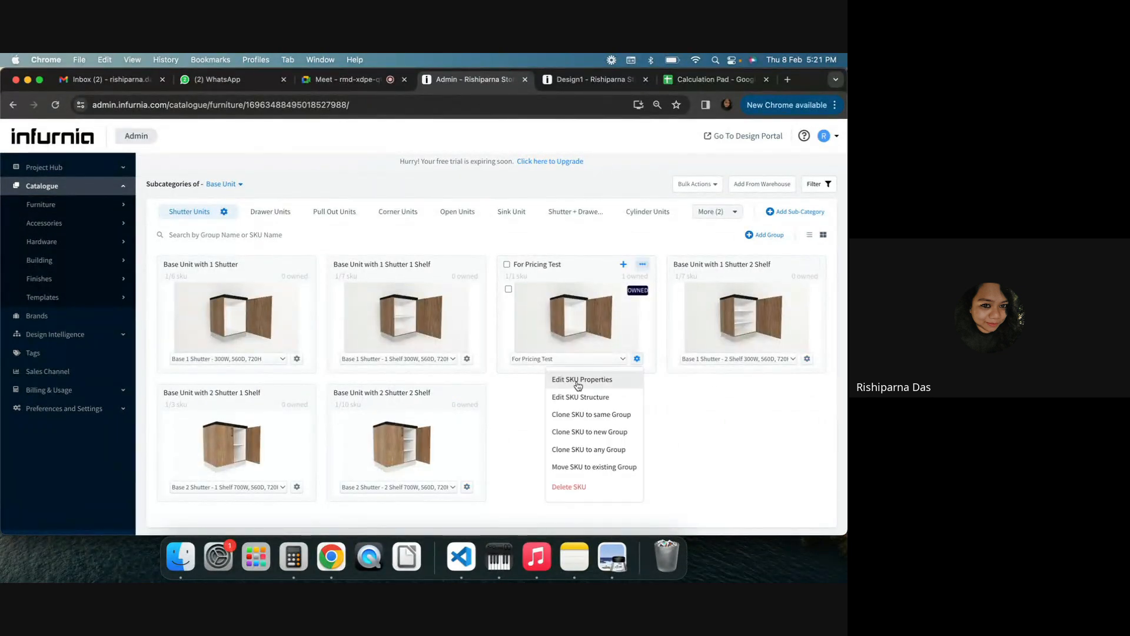
{"action": "left_click", "coordinate": [574, 377]}
{"action": "left_click", "coordinate": [348, 189]}
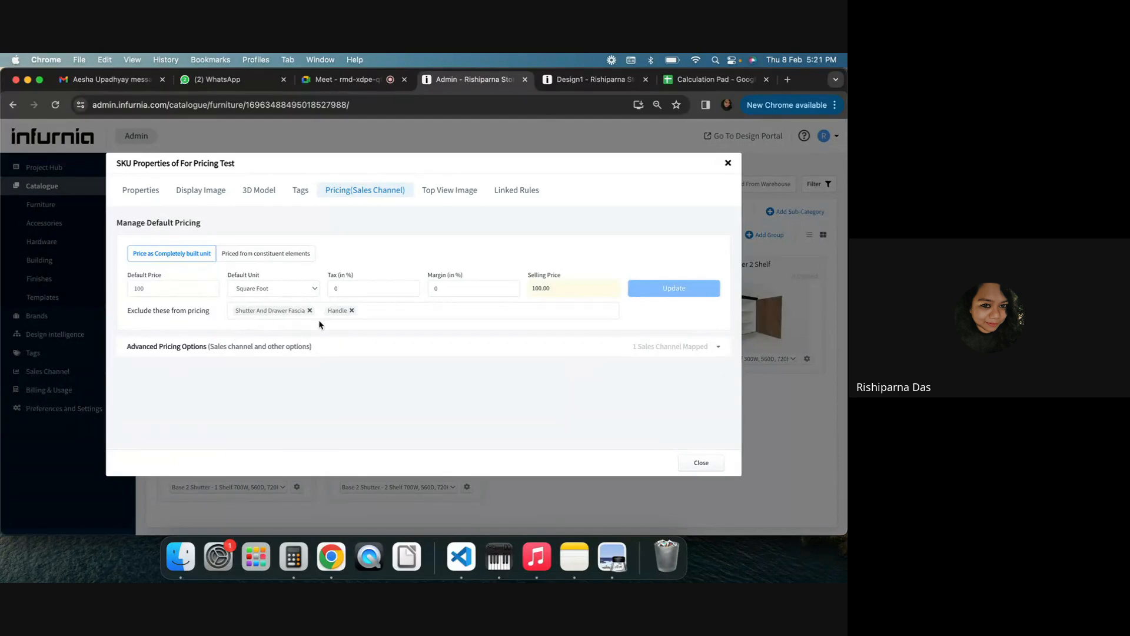
{"action": "left_click", "coordinate": [730, 163]}
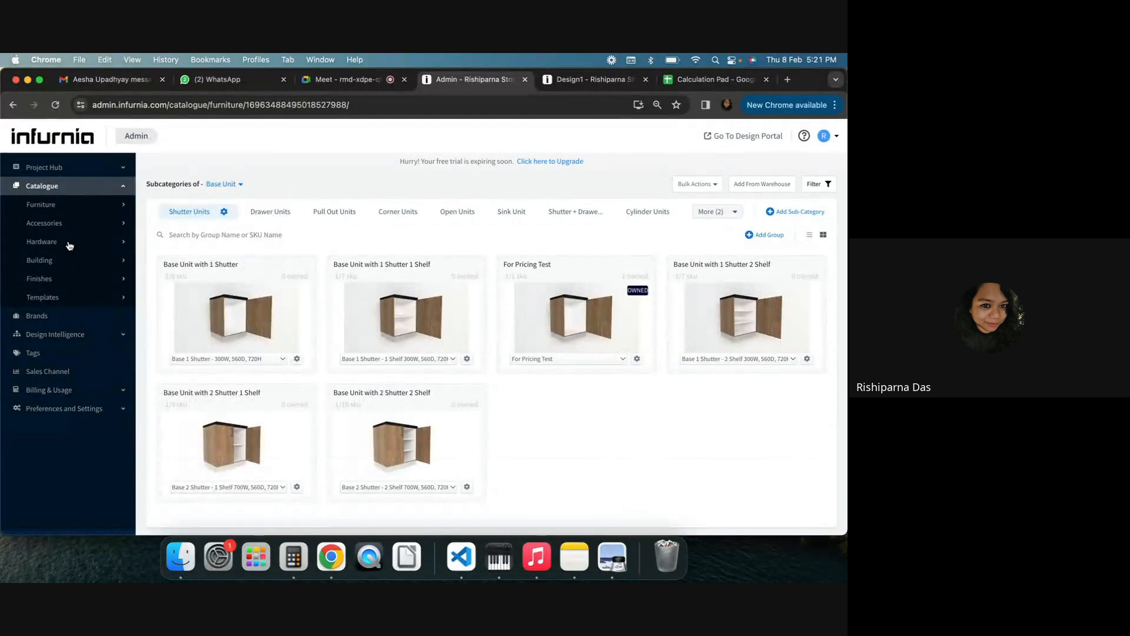
Review the Antique Brass(160) cabinet handle's default pricing in the hardware catalogue
{"action": "left_click", "coordinate": [70, 245]}
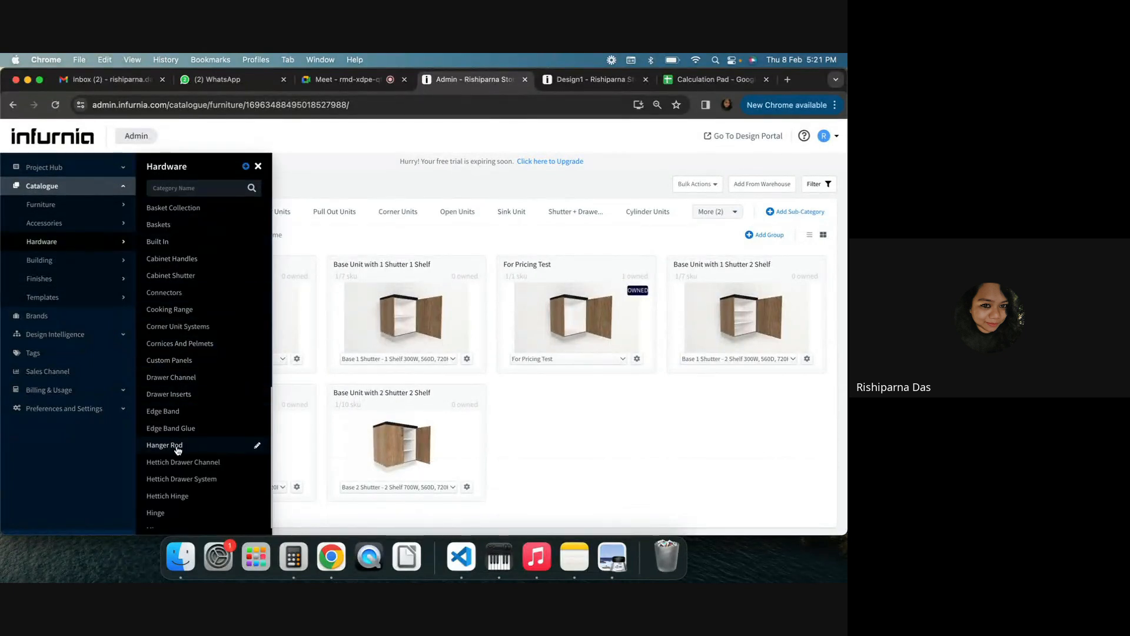
{"action": "scroll", "coordinate": [180, 451], "scroll_direction": "down", "scroll_amount": 3}
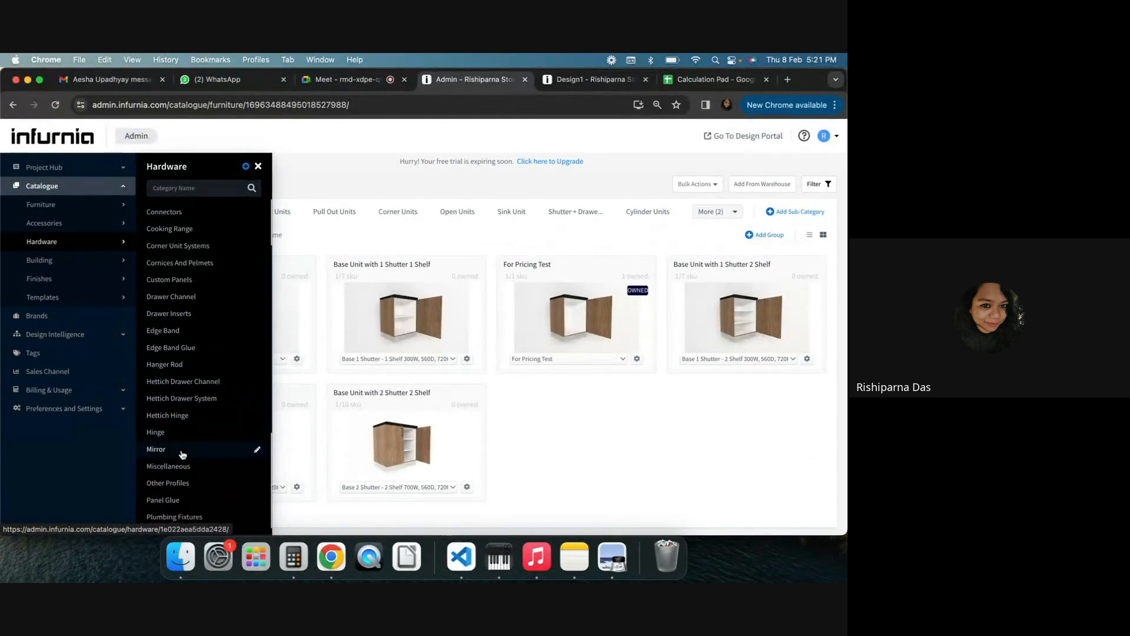
{"action": "scroll", "coordinate": [184, 450], "scroll_direction": "up", "scroll_amount": 3}
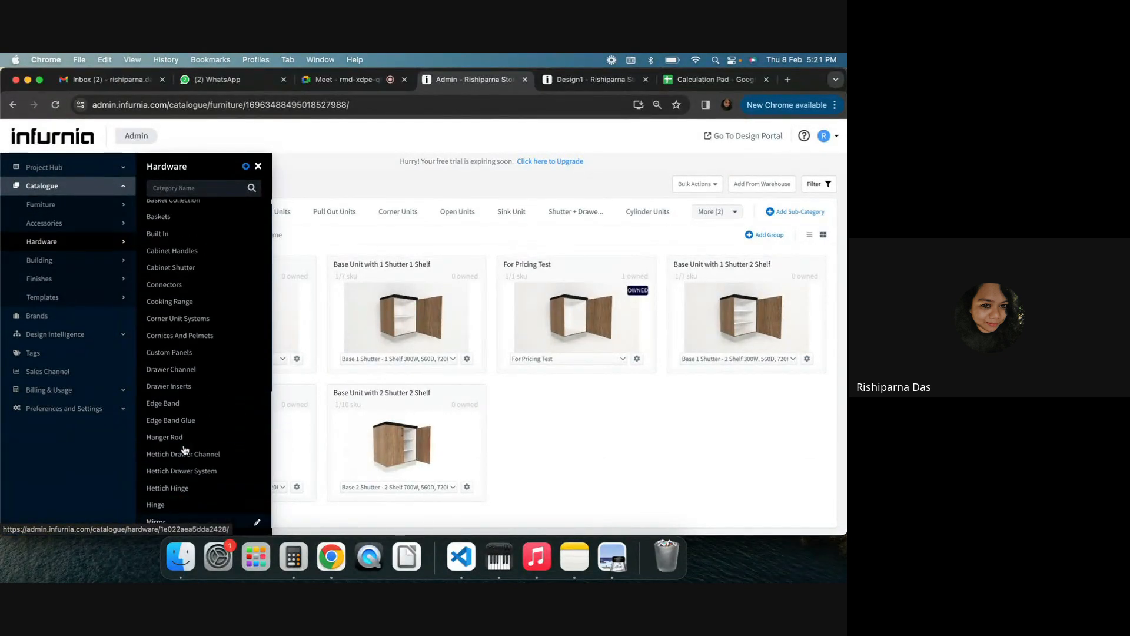
{"action": "left_click", "coordinate": [189, 257]}
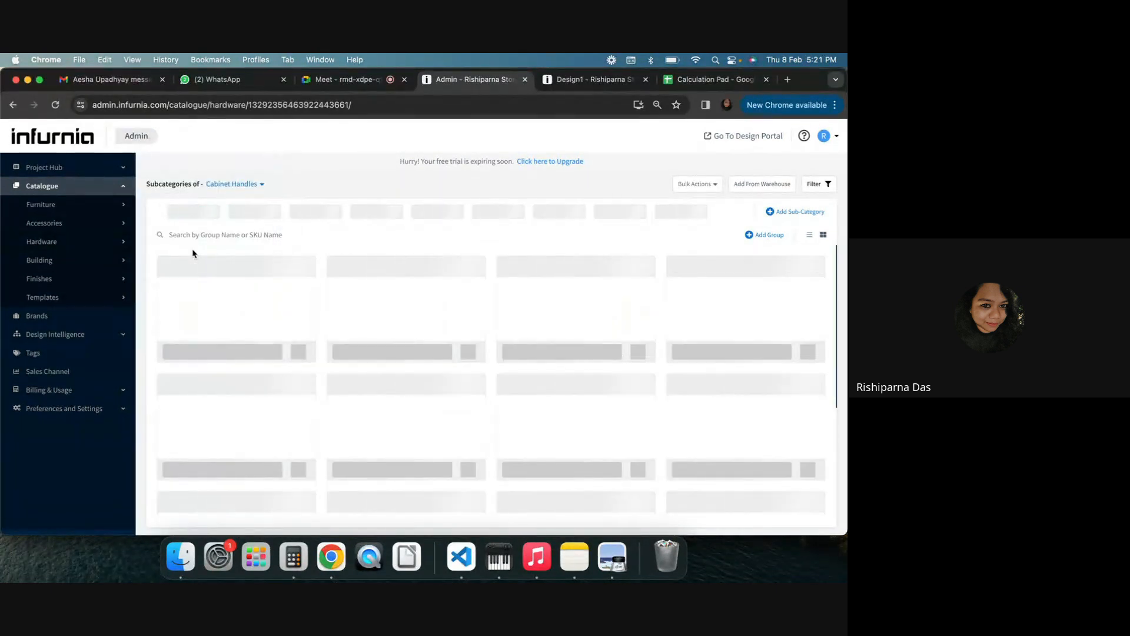
{"action": "left_click", "coordinate": [225, 361]}
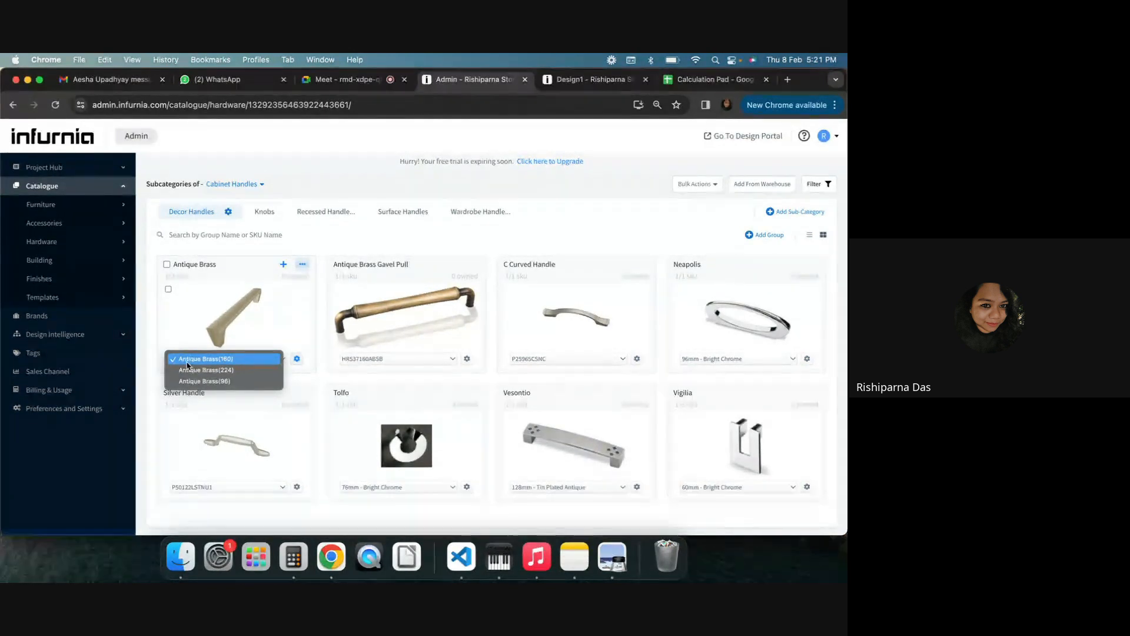
{"action": "left_click", "coordinate": [296, 360]}
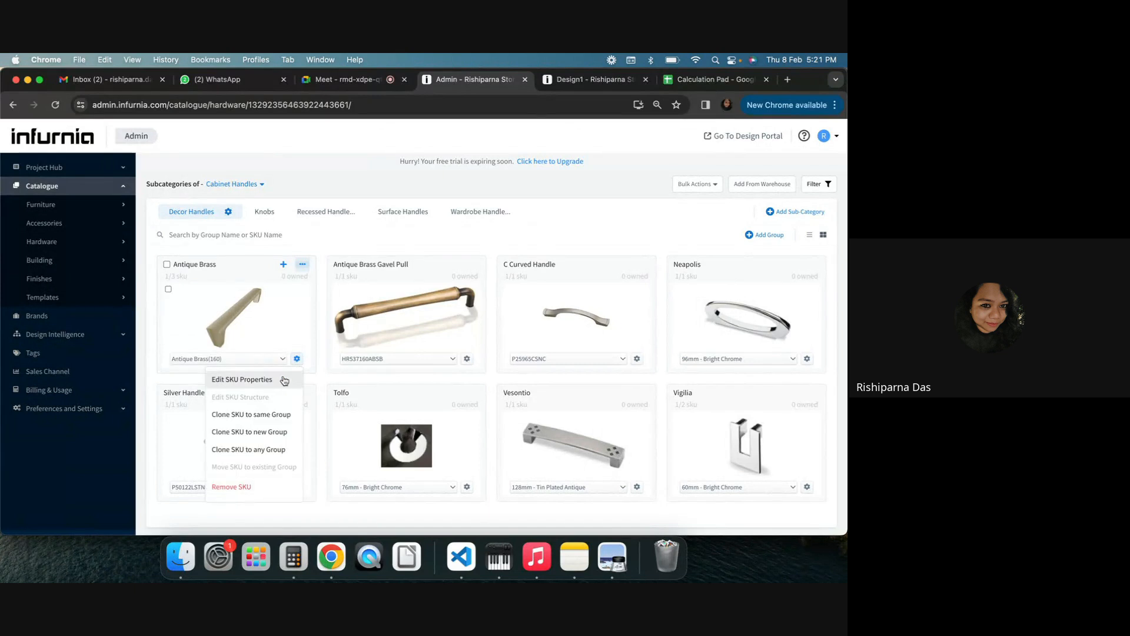
{"action": "left_click", "coordinate": [282, 372]}
{"action": "left_click", "coordinate": [224, 190]}
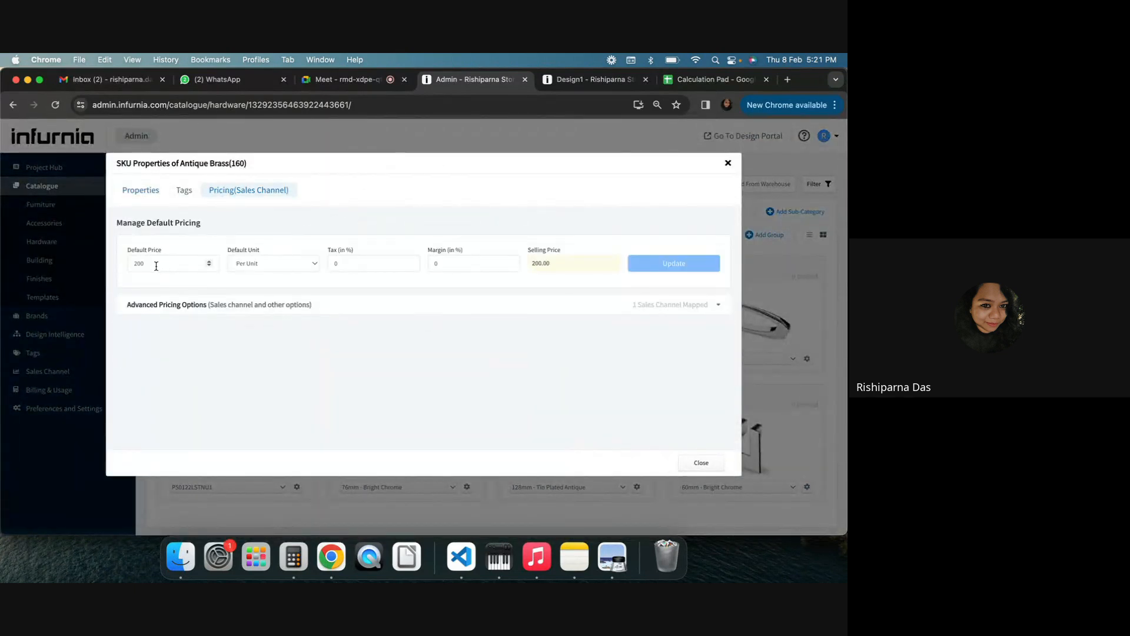
Return to the design and change the cabinet shutter's handle to Antique Brass(160)
{"action": "left_click", "coordinate": [588, 82]}
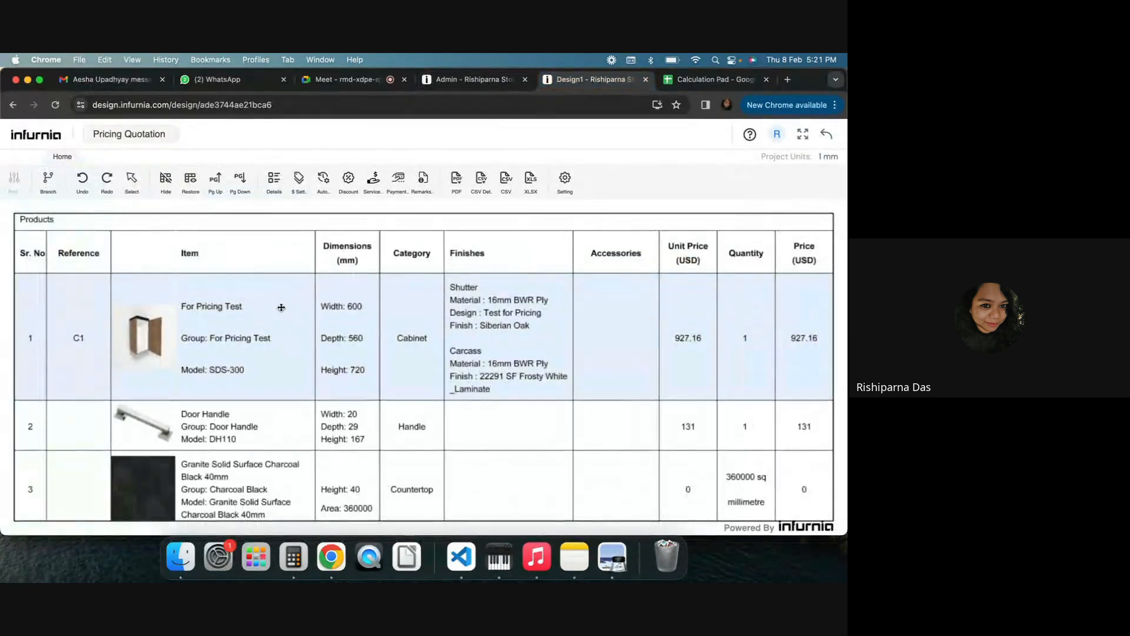
{"action": "left_click", "coordinate": [827, 134]}
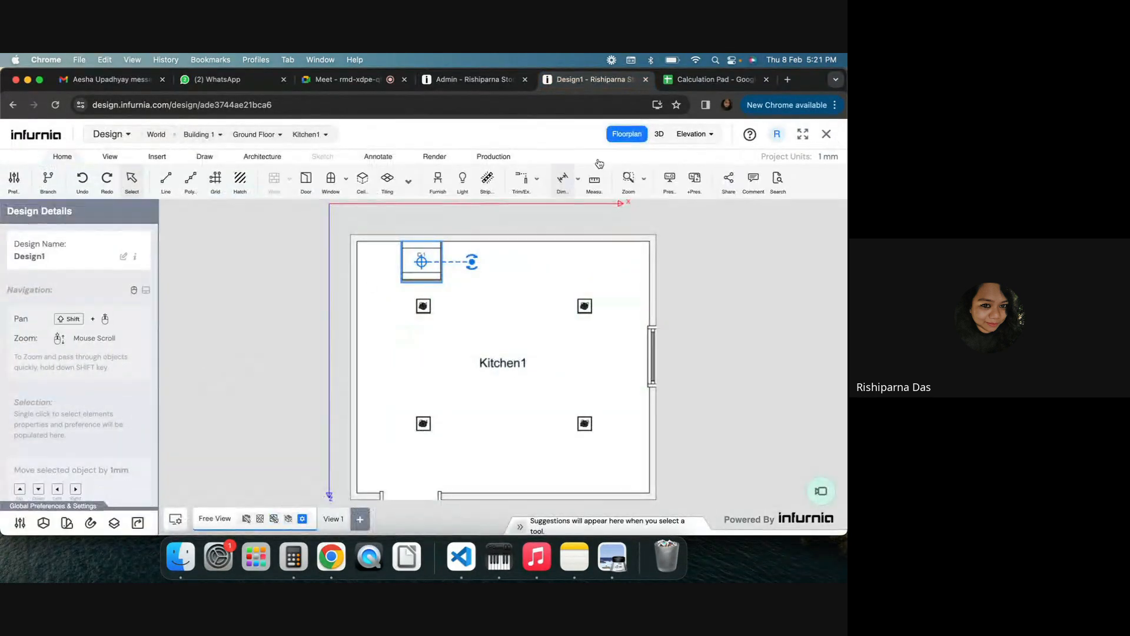
{"action": "left_click", "coordinate": [659, 135]}
{"action": "left_click", "coordinate": [438, 383]}
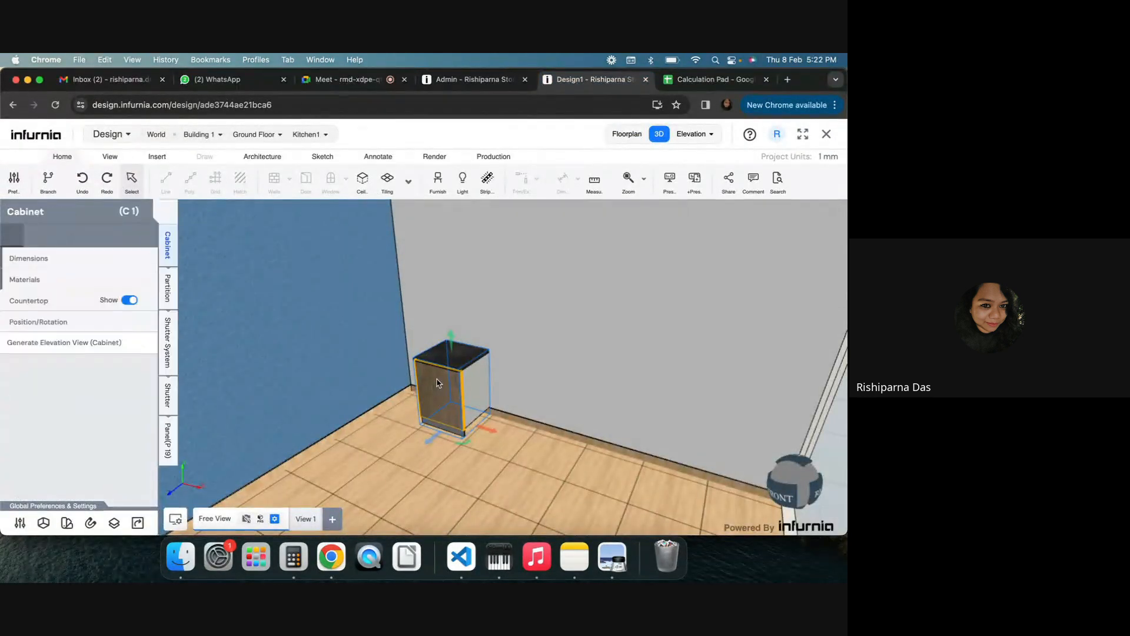
{"action": "left_click", "coordinate": [437, 383]}
{"action": "left_click", "coordinate": [47, 261]}
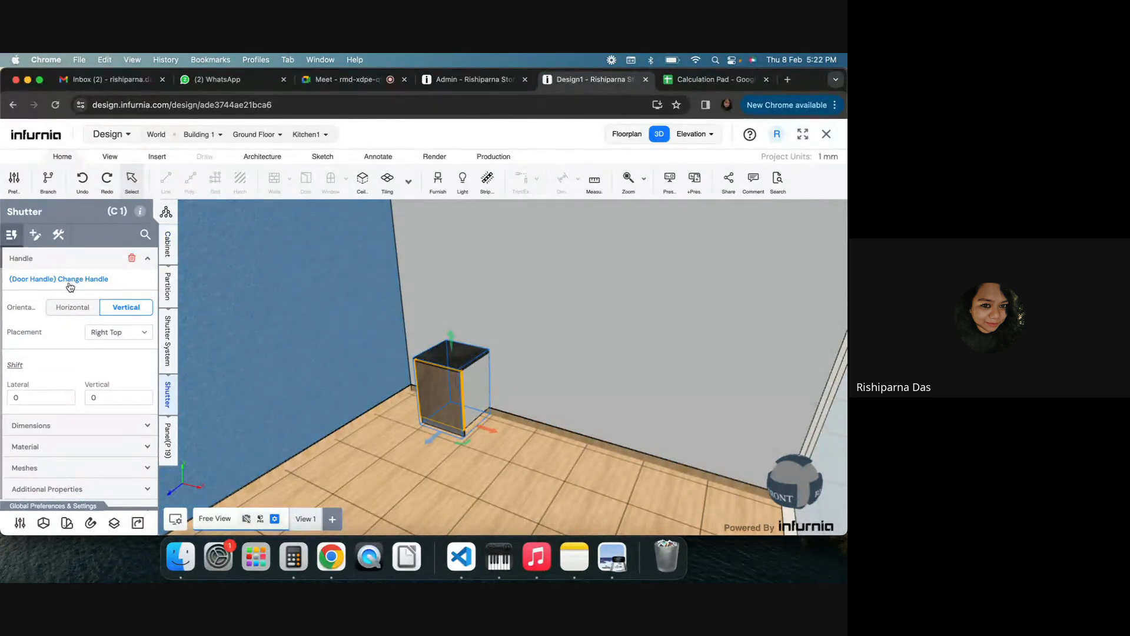
{"action": "left_click", "coordinate": [70, 281]}
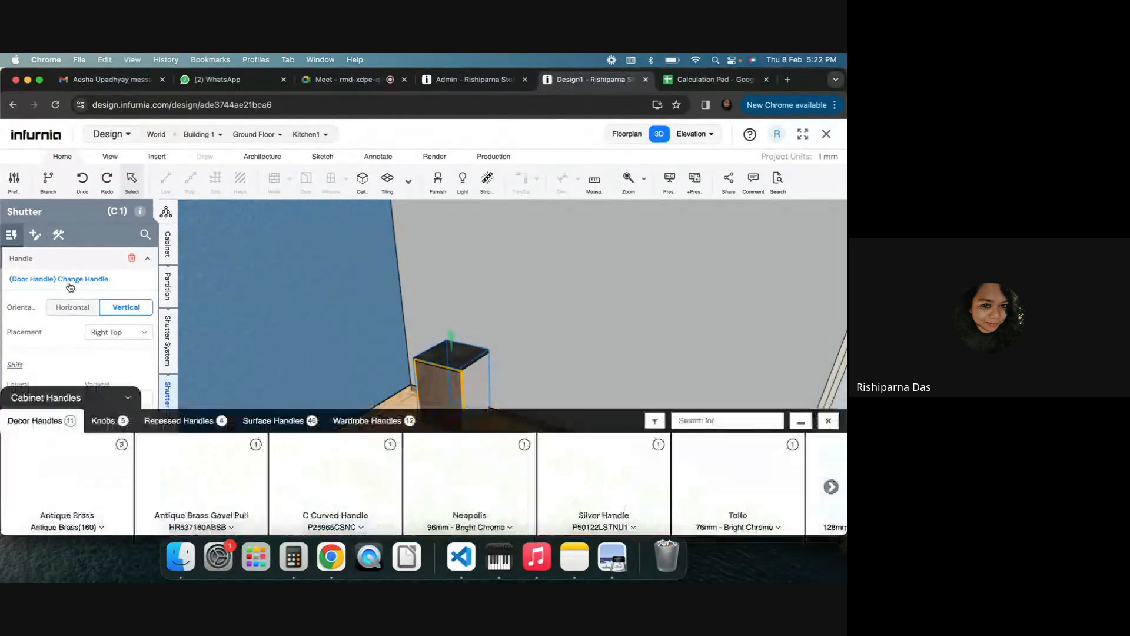
{"action": "left_click", "coordinate": [80, 528]}
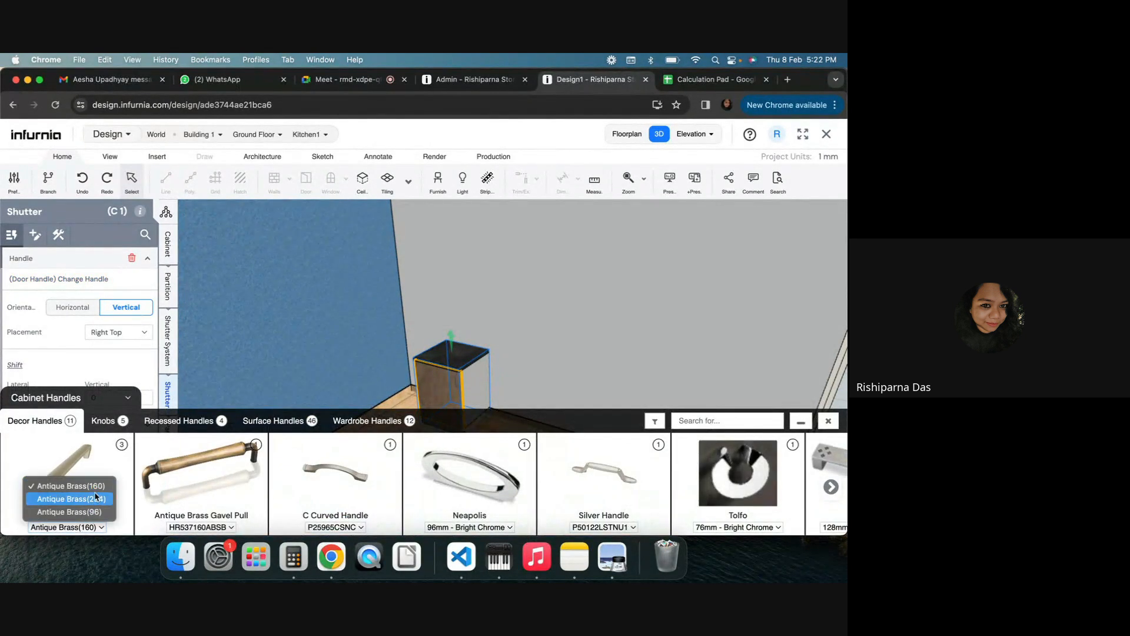
{"action": "left_click", "coordinate": [84, 478]}
{"action": "left_click", "coordinate": [84, 475]}
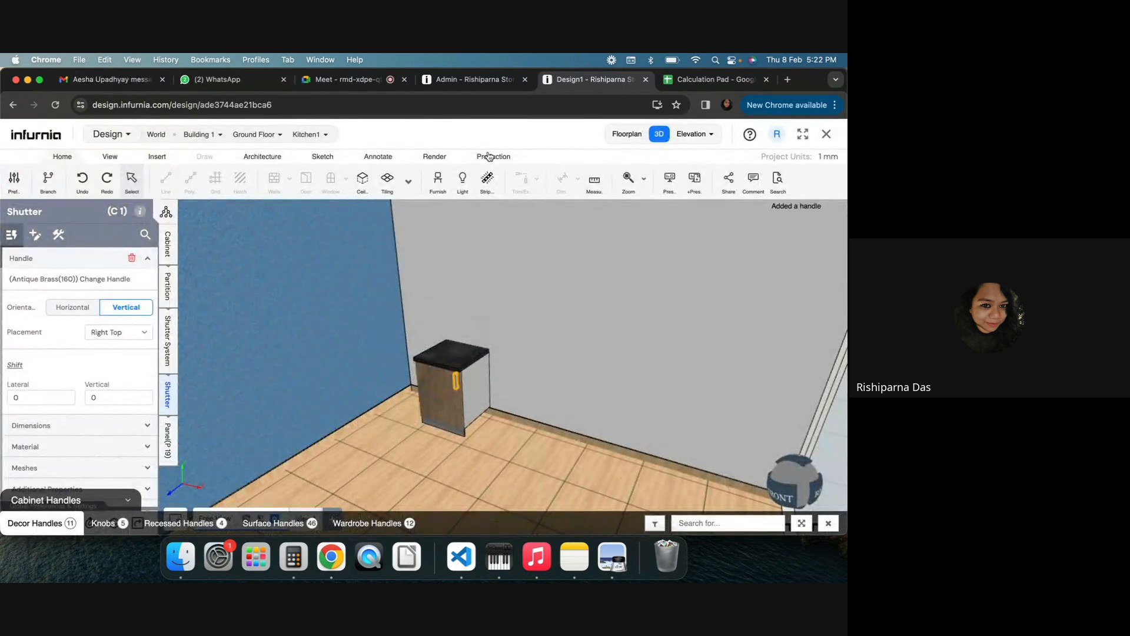
Generate the pricing quotation for Kitchen1 and examine the handle's line price
{"action": "left_click", "coordinate": [489, 156]}
{"action": "left_click", "coordinate": [283, 178]}
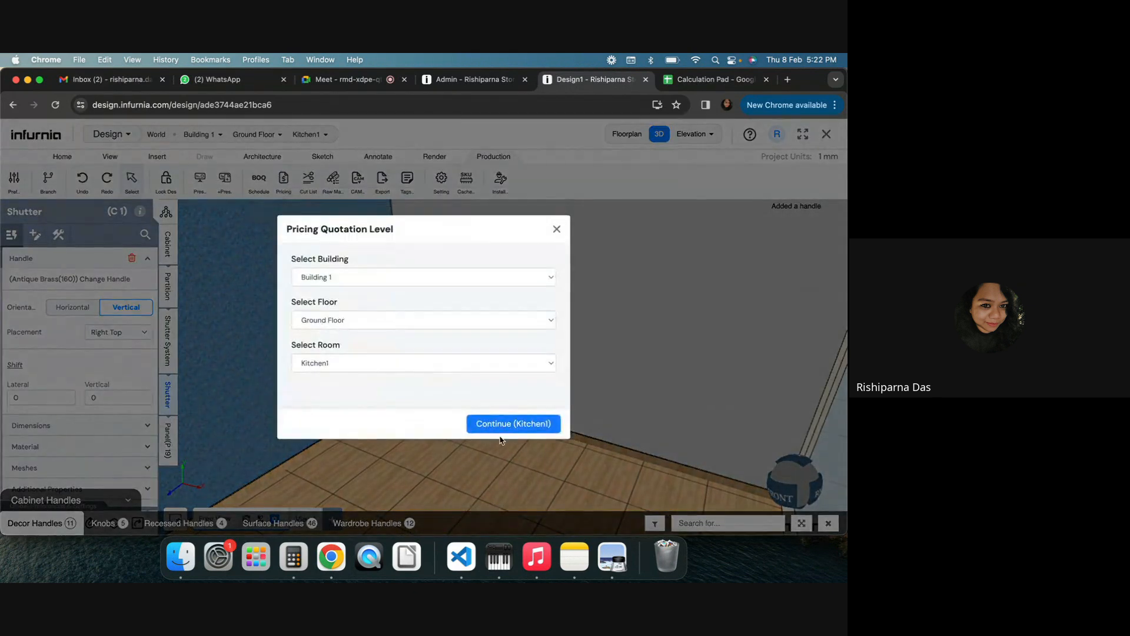
{"action": "left_click", "coordinate": [504, 430]}
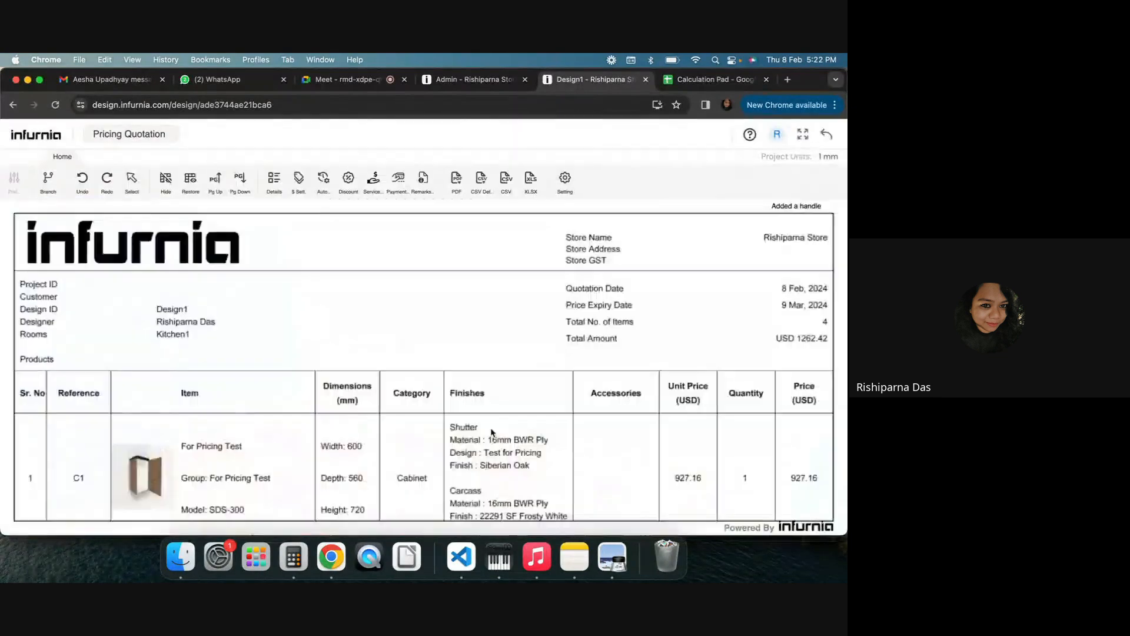
{"action": "left_click", "coordinate": [739, 173]}
{"action": "scroll", "coordinate": [526, 274], "scroll_direction": "down", "scroll_amount": 5}
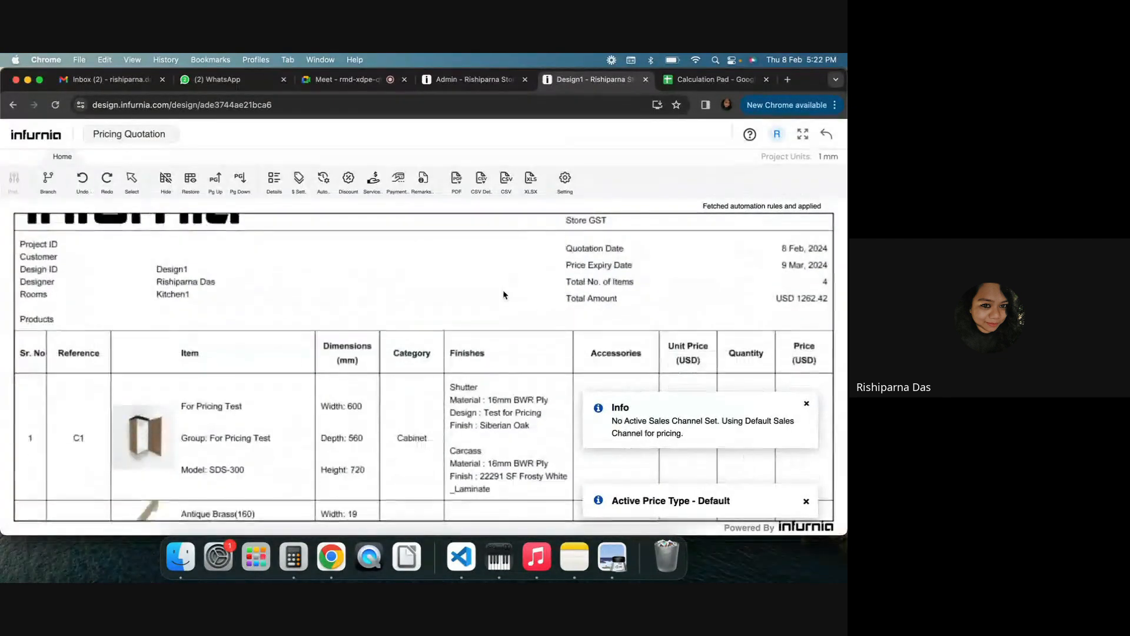
{"action": "scroll", "coordinate": [484, 380], "scroll_direction": "down", "scroll_amount": 2}
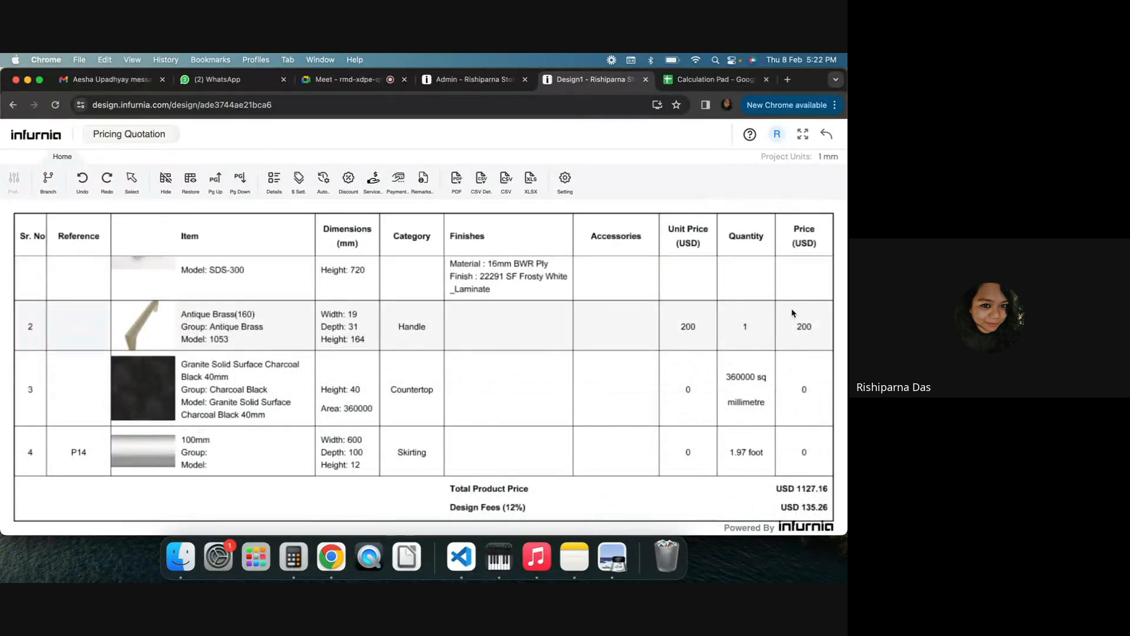
{"action": "scroll", "coordinate": [760, 323], "scroll_direction": "up", "scroll_amount": 4}
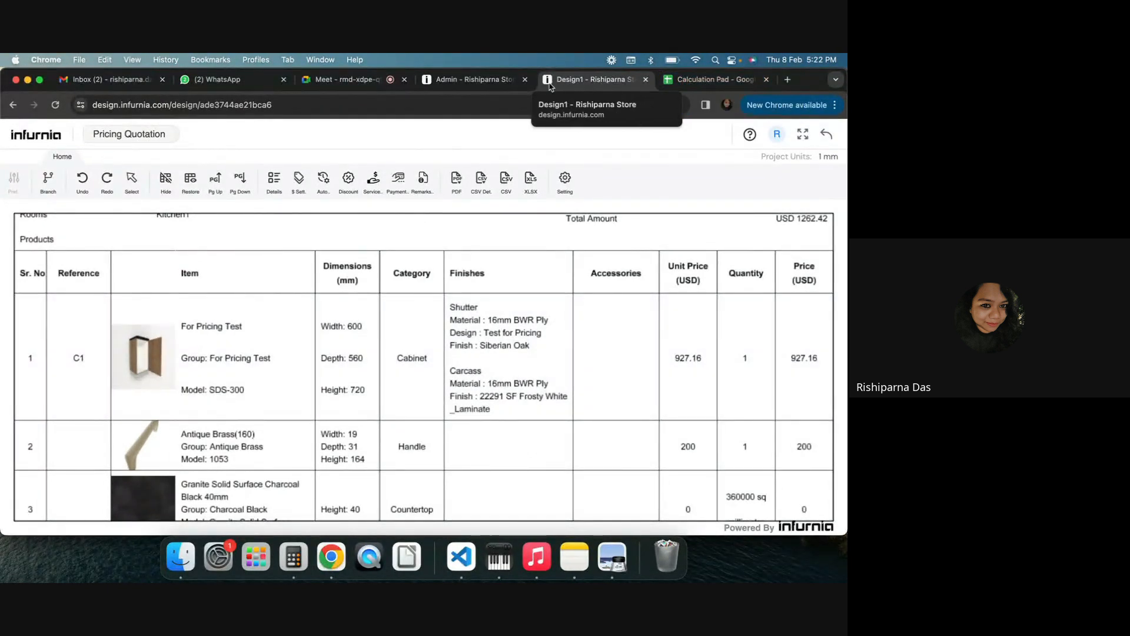
Close the handle's SKU properties in the admin and open the Base Unit furniture catalogue
{"action": "left_click", "coordinate": [450, 82]}
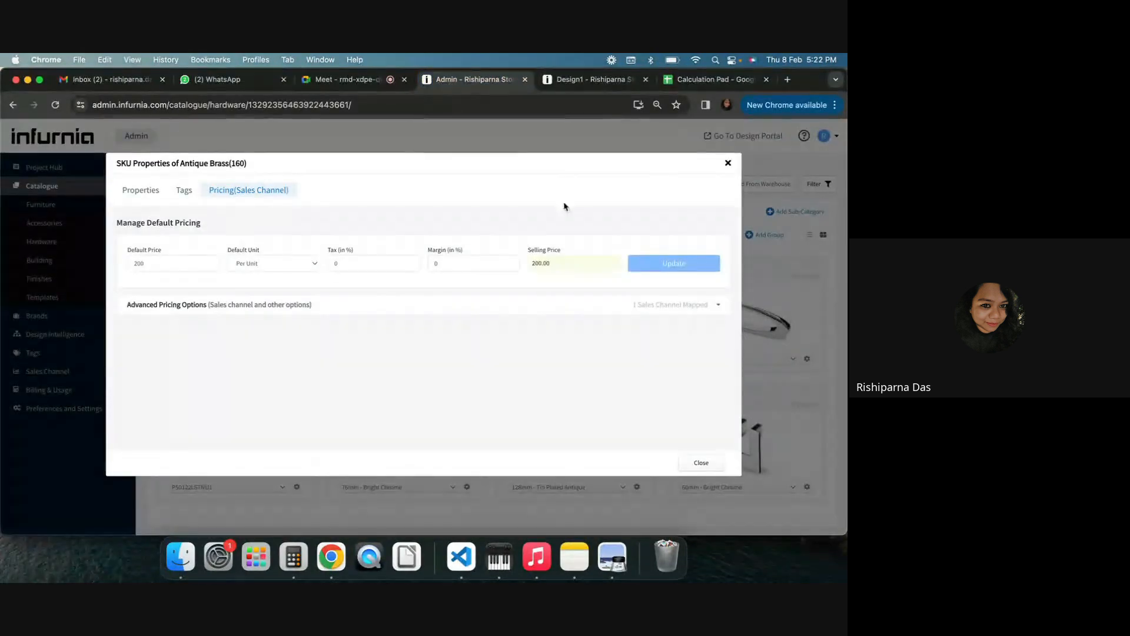
{"action": "left_click", "coordinate": [729, 164]}
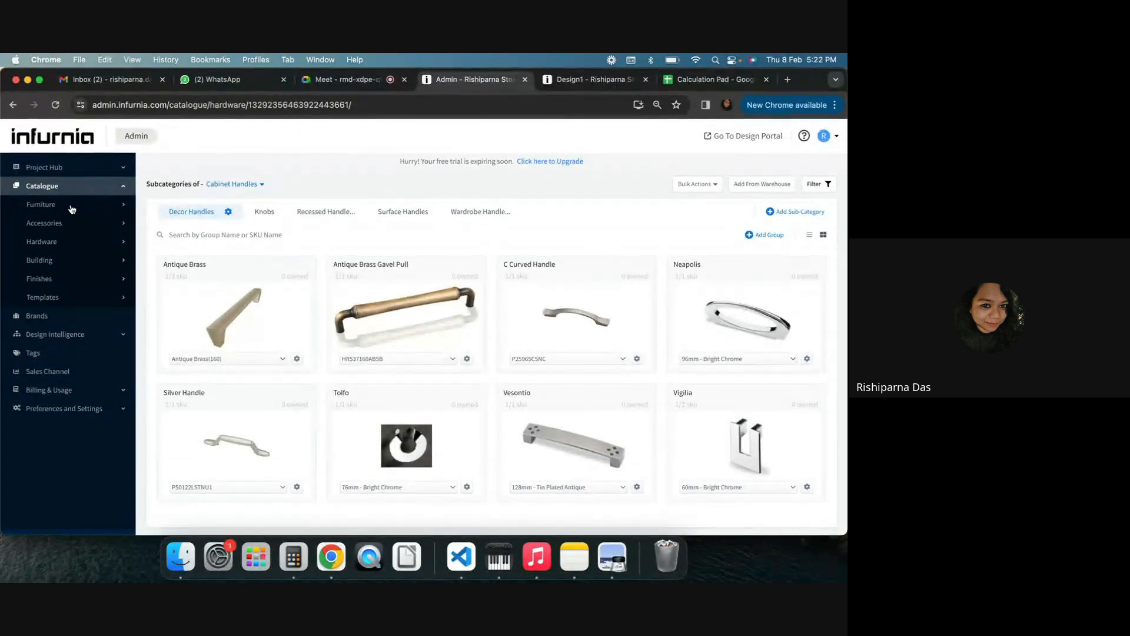
{"action": "left_click", "coordinate": [92, 210]}
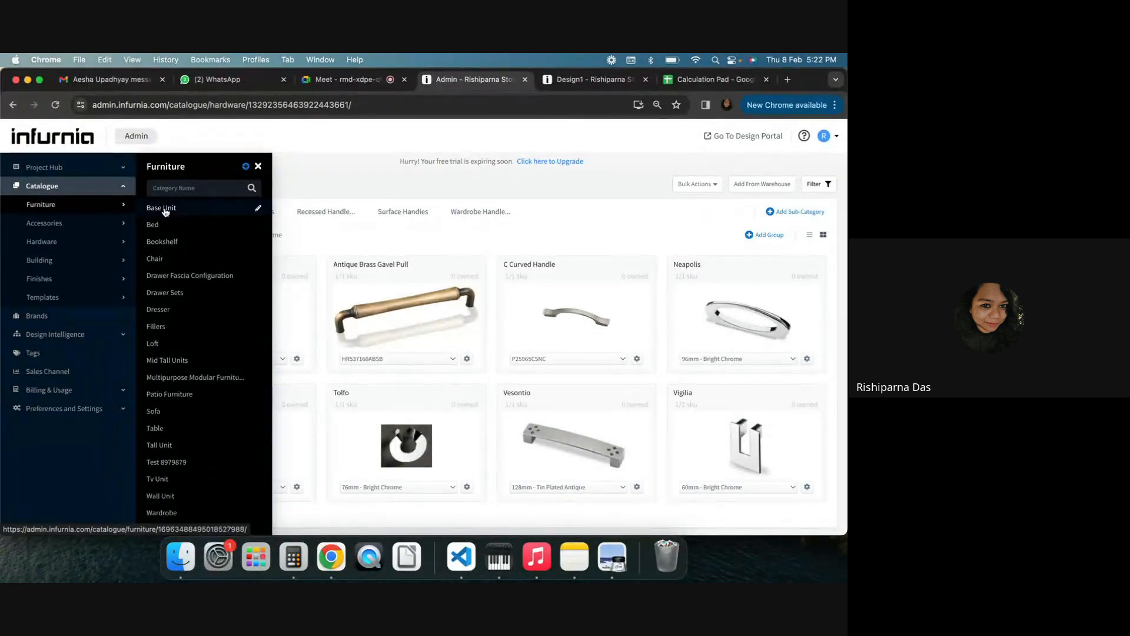
{"action": "left_click", "coordinate": [163, 208]}
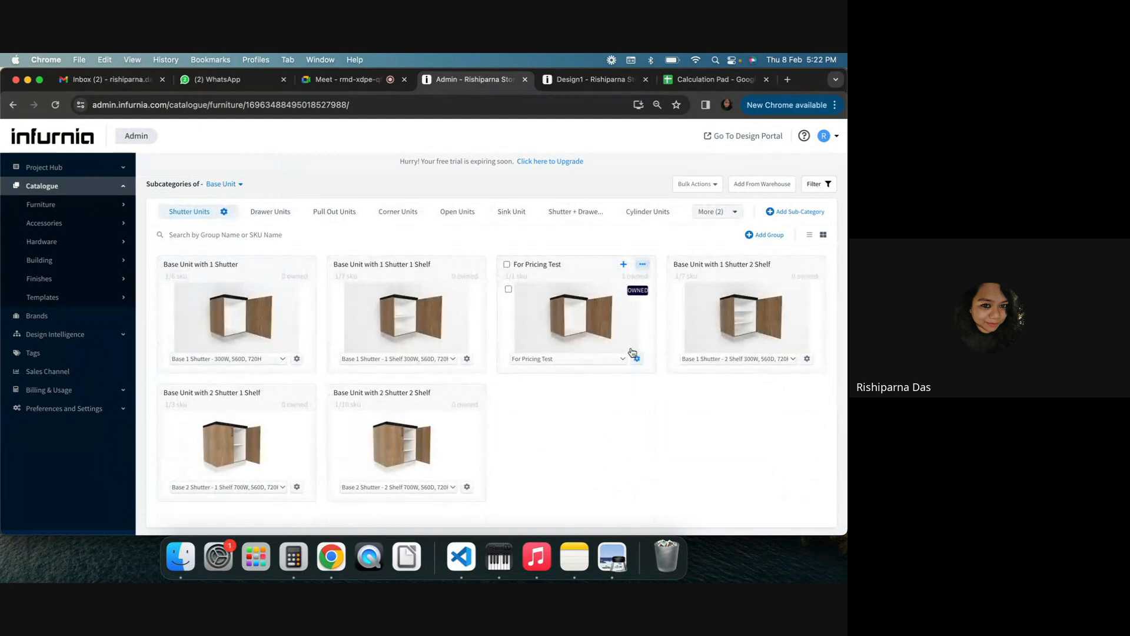
{"action": "left_click", "coordinate": [344, 79]}
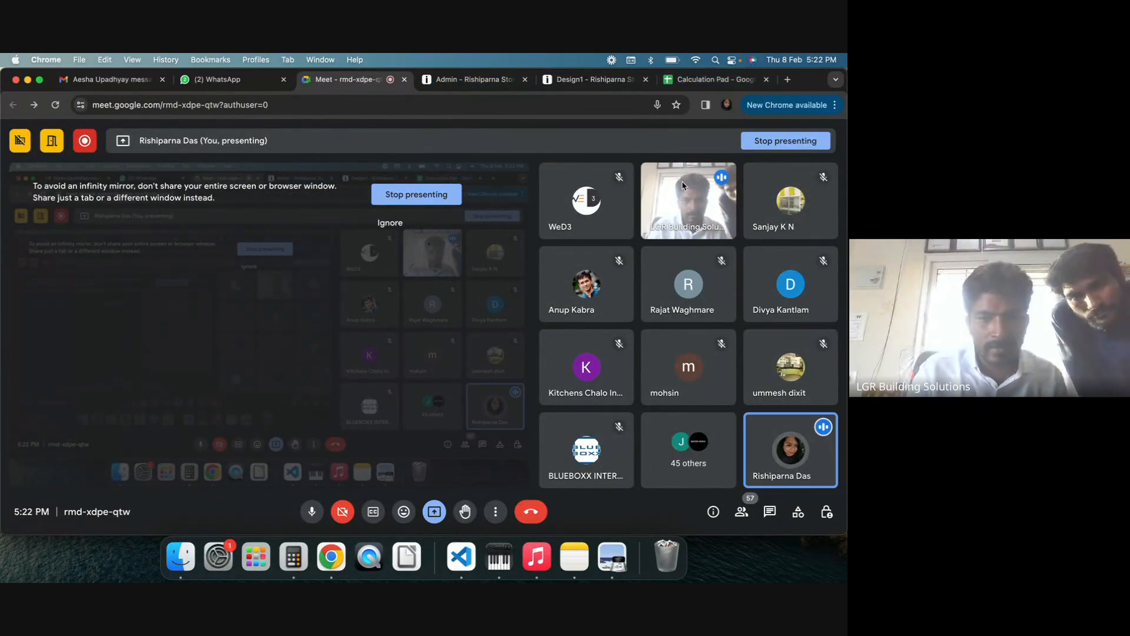
{"action": "left_click", "coordinate": [714, 79]}
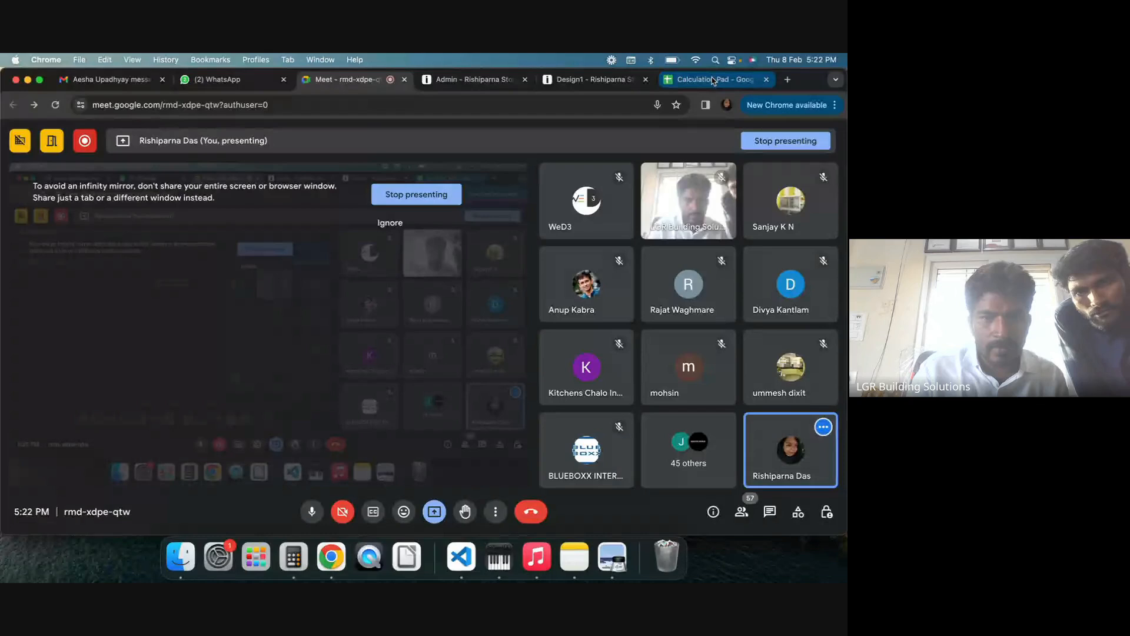
{"action": "left_click", "coordinate": [576, 80]}
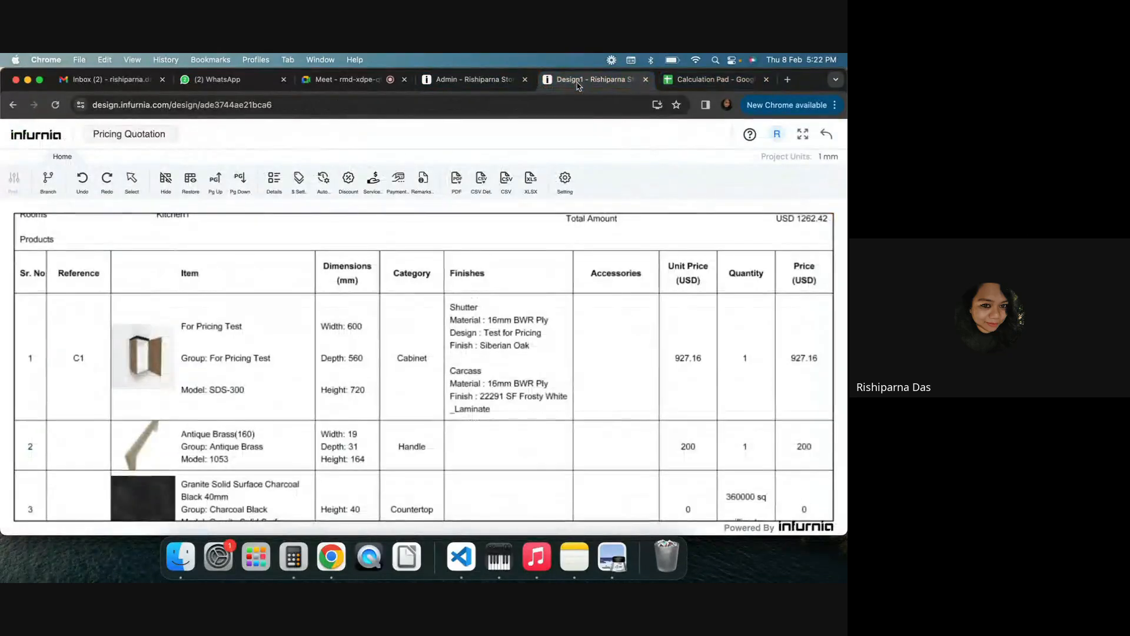
{"action": "left_click", "coordinate": [474, 79]}
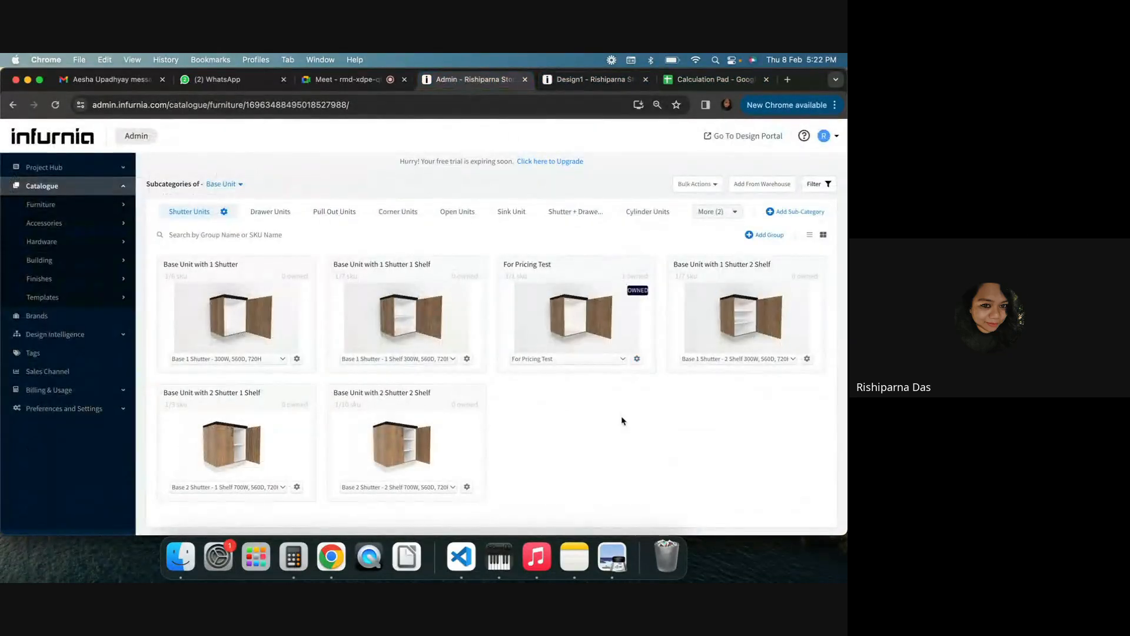
Open the For Pricing Test SKU's pricing settings
{"action": "left_click", "coordinate": [637, 358]}
{"action": "left_click", "coordinate": [605, 384]}
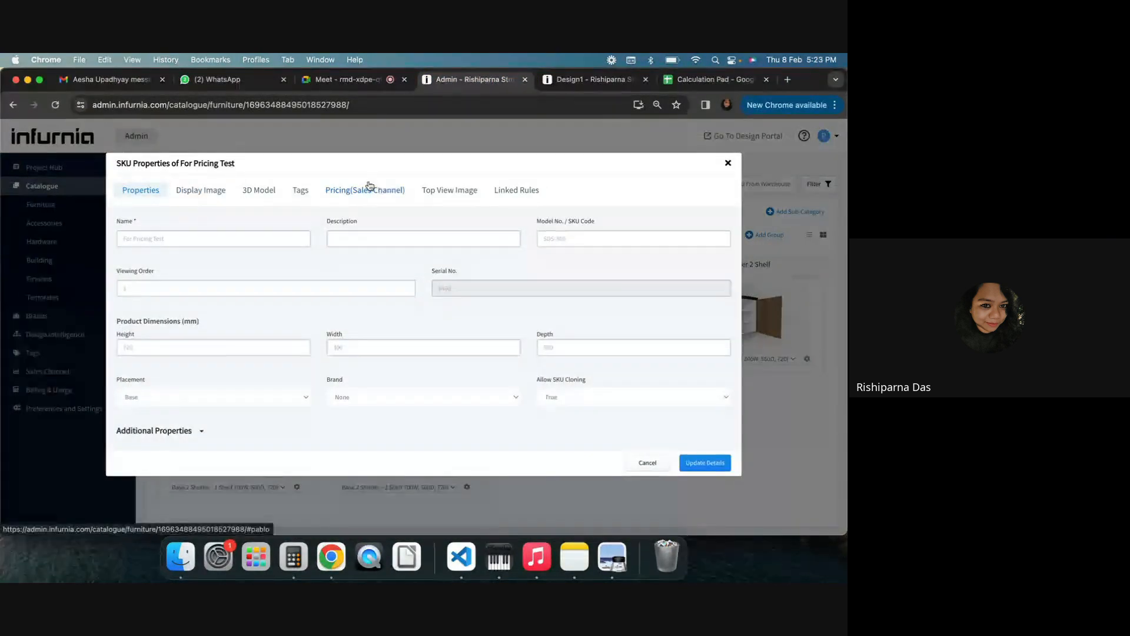
{"action": "left_click", "coordinate": [370, 187]}
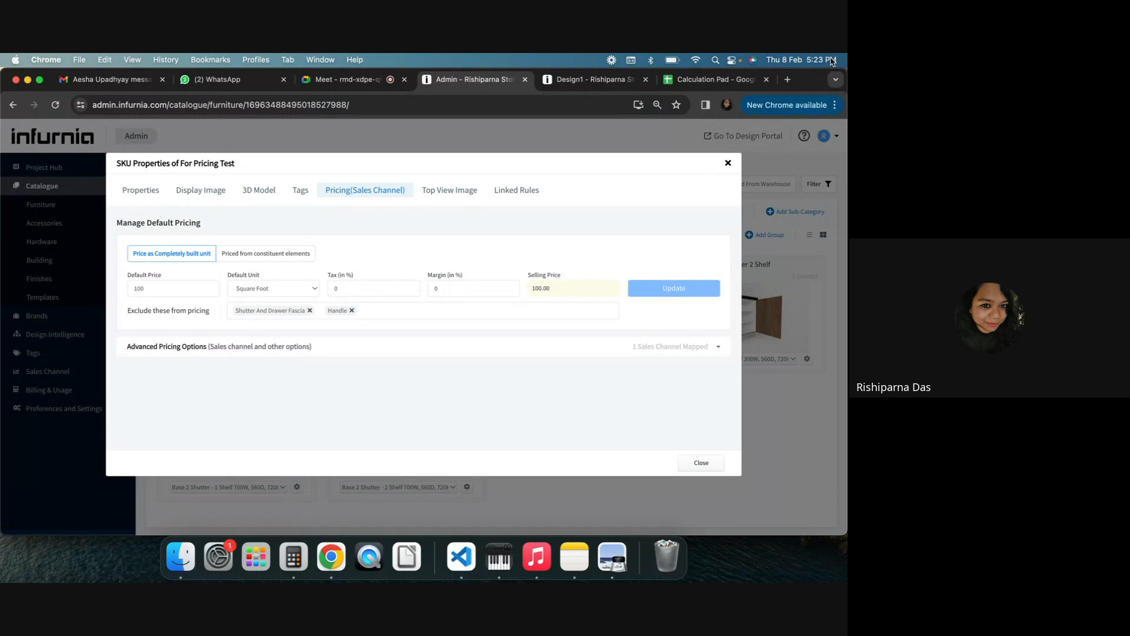
Switch to the Calculation Pad spreadsheet and review the selling-price formula on the Margin sheet
{"action": "left_click", "coordinate": [711, 81]}
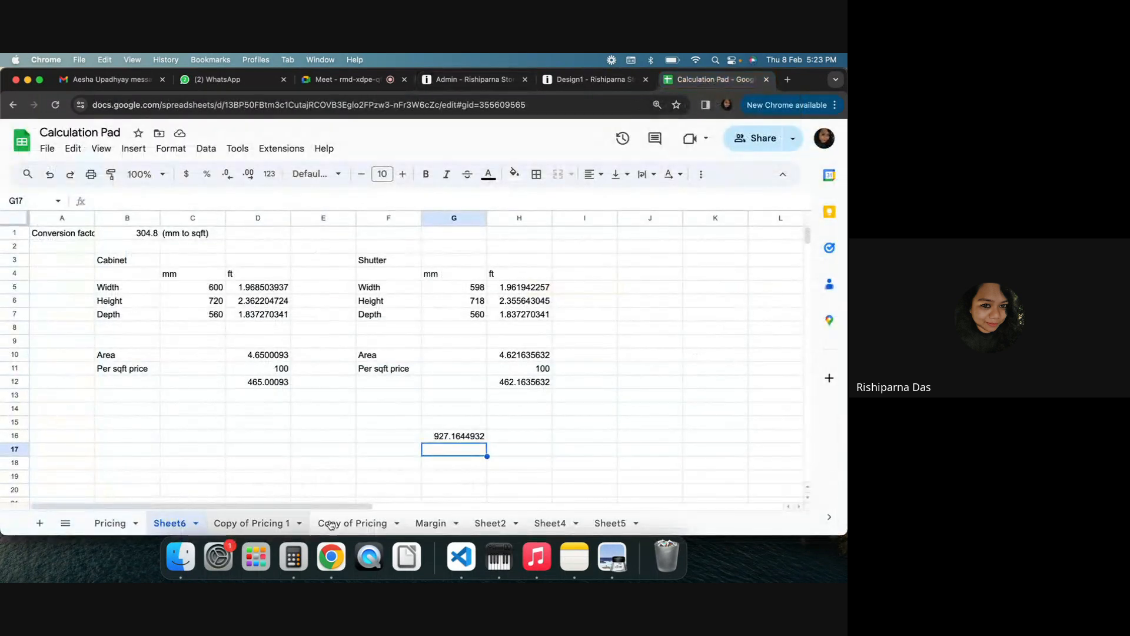
{"action": "left_click", "coordinate": [431, 524]}
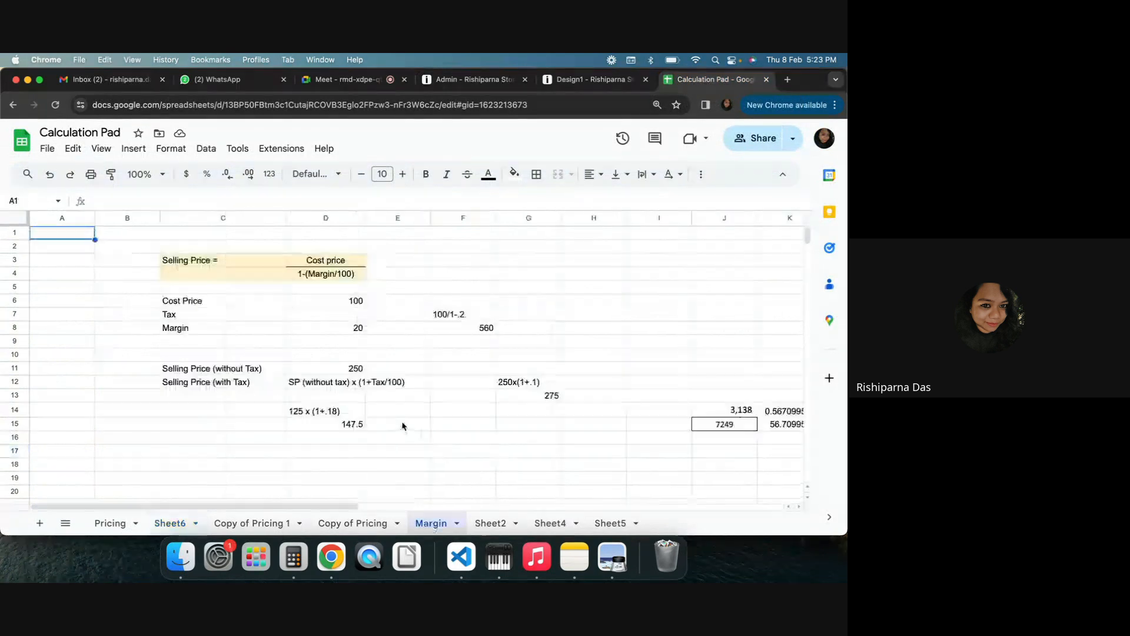
{"action": "left_click_drag", "start_coordinate": [239, 262], "coordinate": [353, 274]}
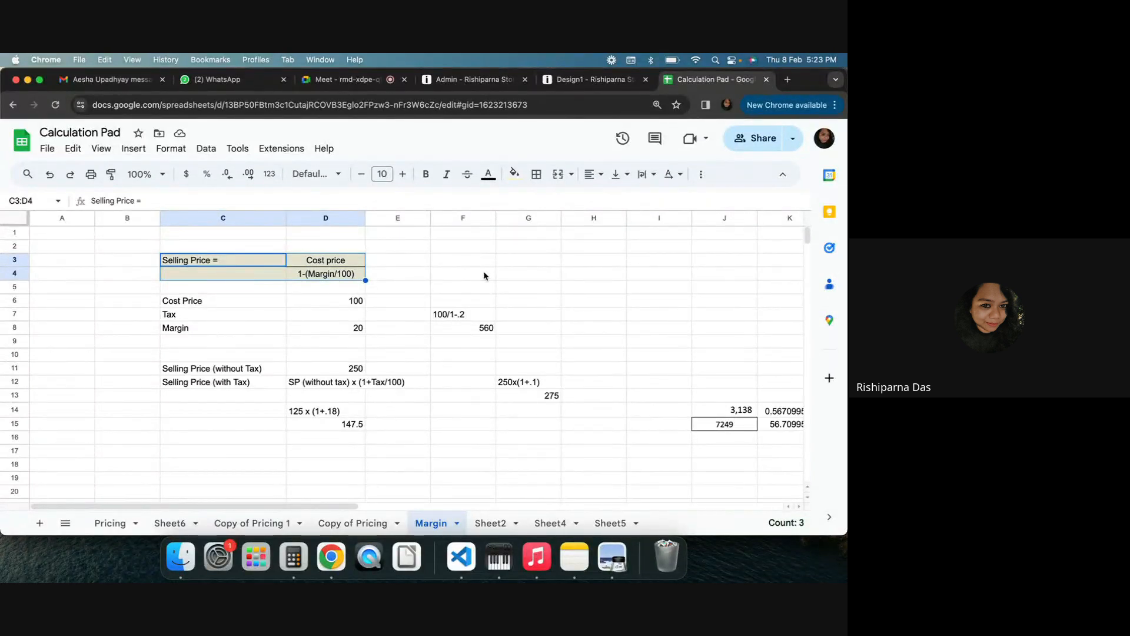
{"action": "left_click", "coordinate": [469, 277]}
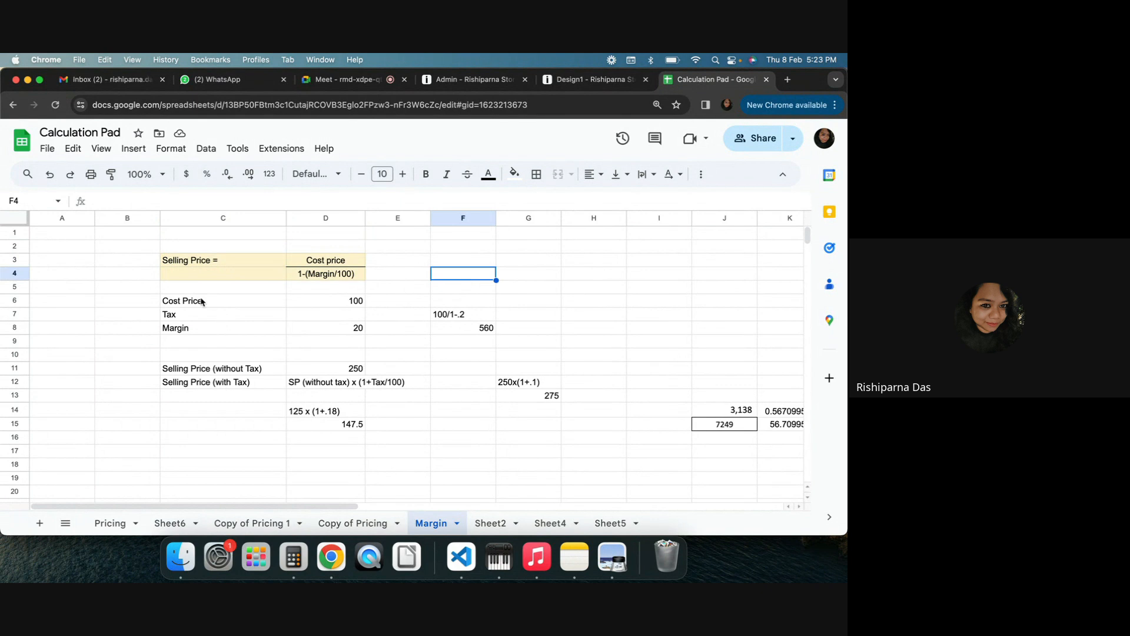
{"action": "left_click_drag", "start_coordinate": [199, 304], "coordinate": [316, 301]}
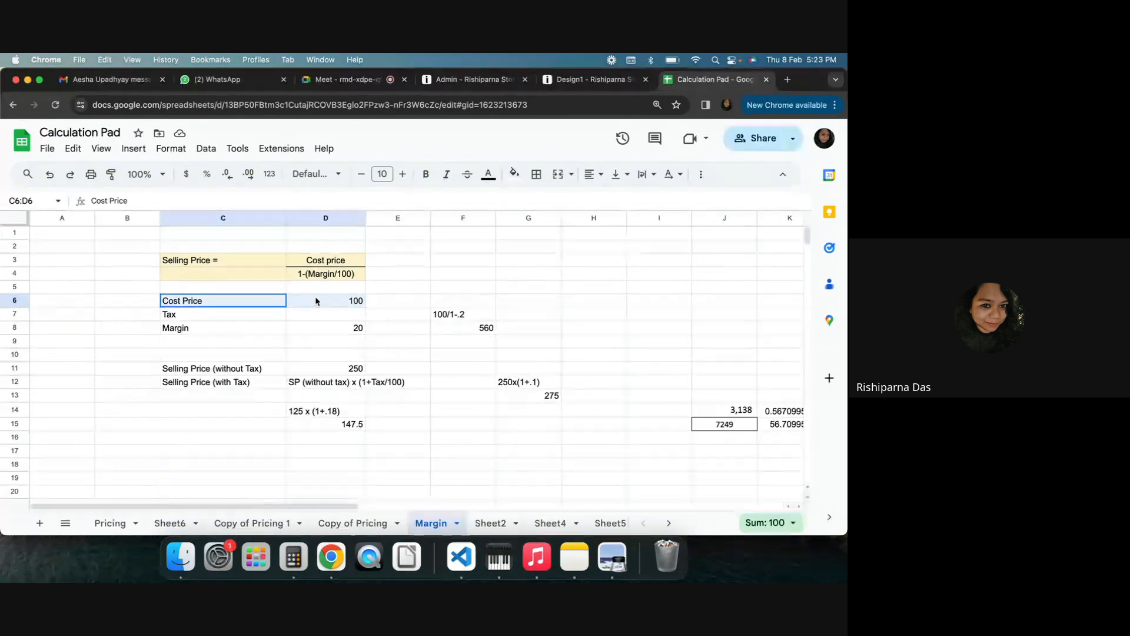
{"action": "left_click", "coordinate": [401, 355]}
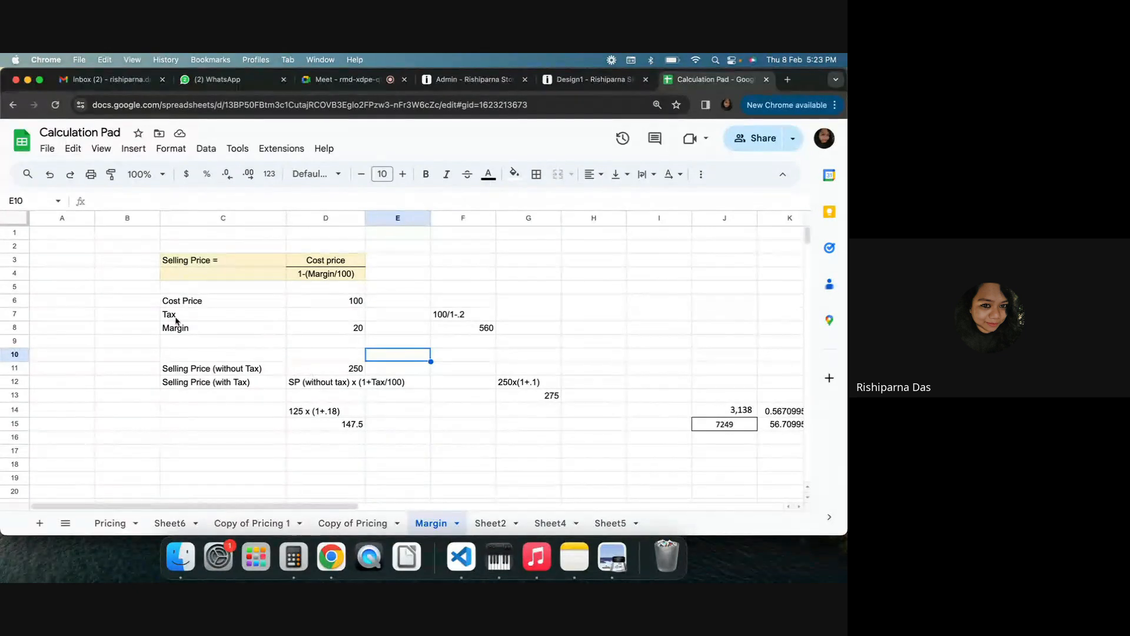
Clear the Tax row, the stray helper calculations and the Selling Price (with Tax) row from the Margin sheet
{"action": "left_click_drag", "start_coordinate": [179, 315], "coordinate": [689, 440]}
{"action": "key", "text": "Delete"}
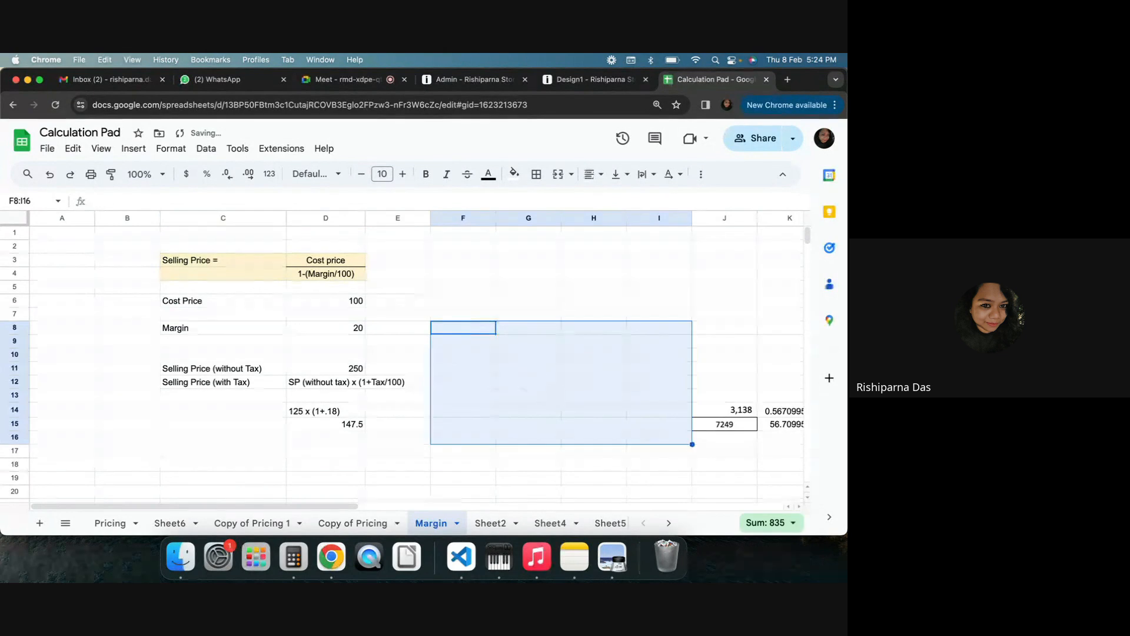
{"action": "key", "text": "Delete"}
{"action": "left_click", "coordinate": [335, 450]}
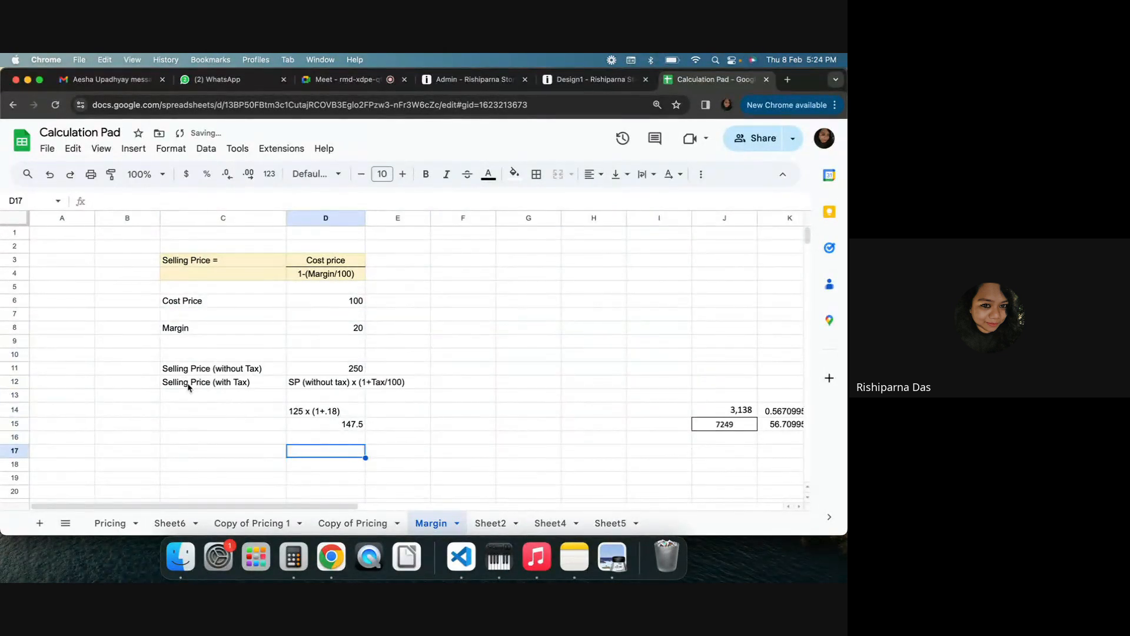
{"action": "left_click_drag", "start_coordinate": [188, 387], "coordinate": [434, 377]}
{"action": "key", "text": "Delete"}
{"action": "left_click", "coordinate": [448, 443]}
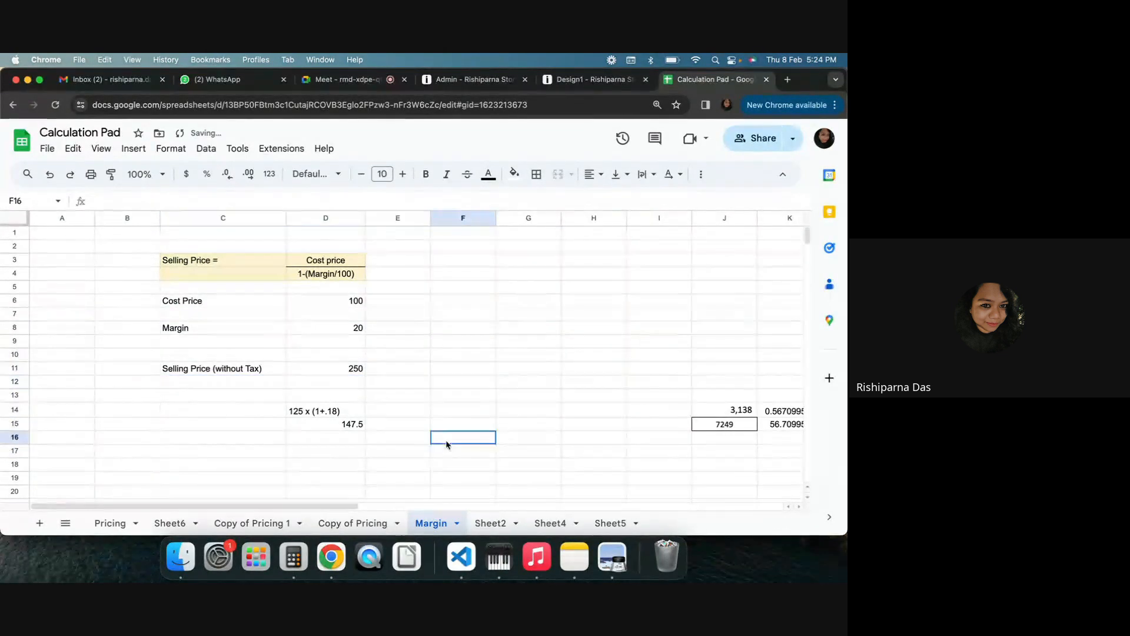
Clear the 125 x (1+.18) calculation cells below Selling Price (without Tax)
{"action": "left_click_drag", "start_coordinate": [326, 411], "coordinate": [344, 428]}
{"action": "key", "text": "Delete"}
{"action": "left_click", "coordinate": [579, 389]}
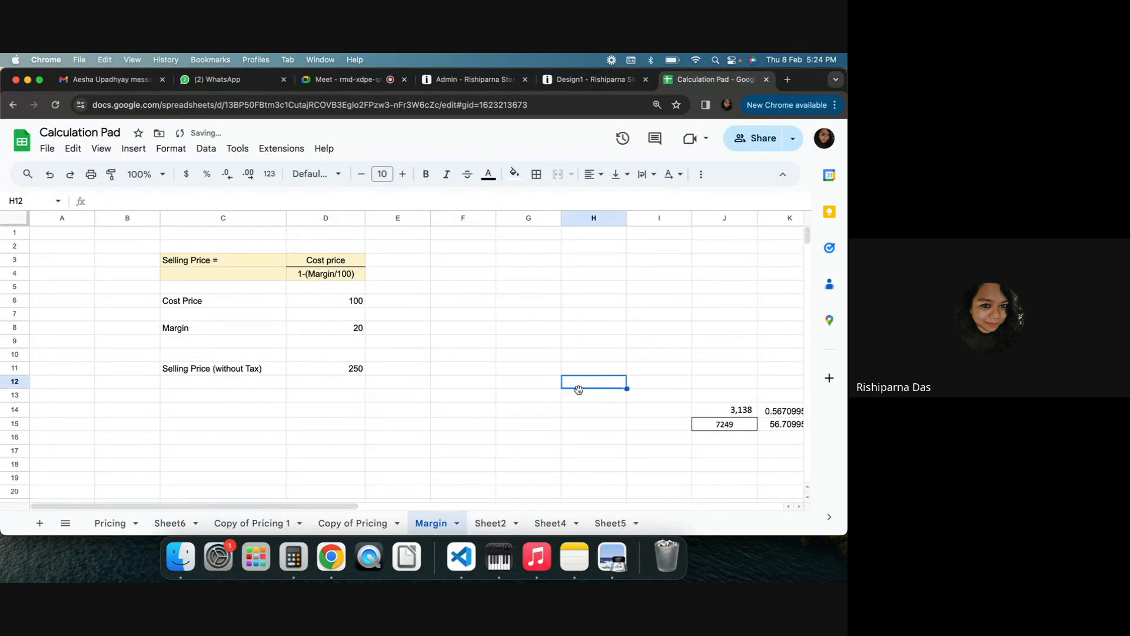
Set the Selling Price (without Tax) value to 150
{"action": "left_click_drag", "start_coordinate": [189, 304], "coordinate": [363, 302]}
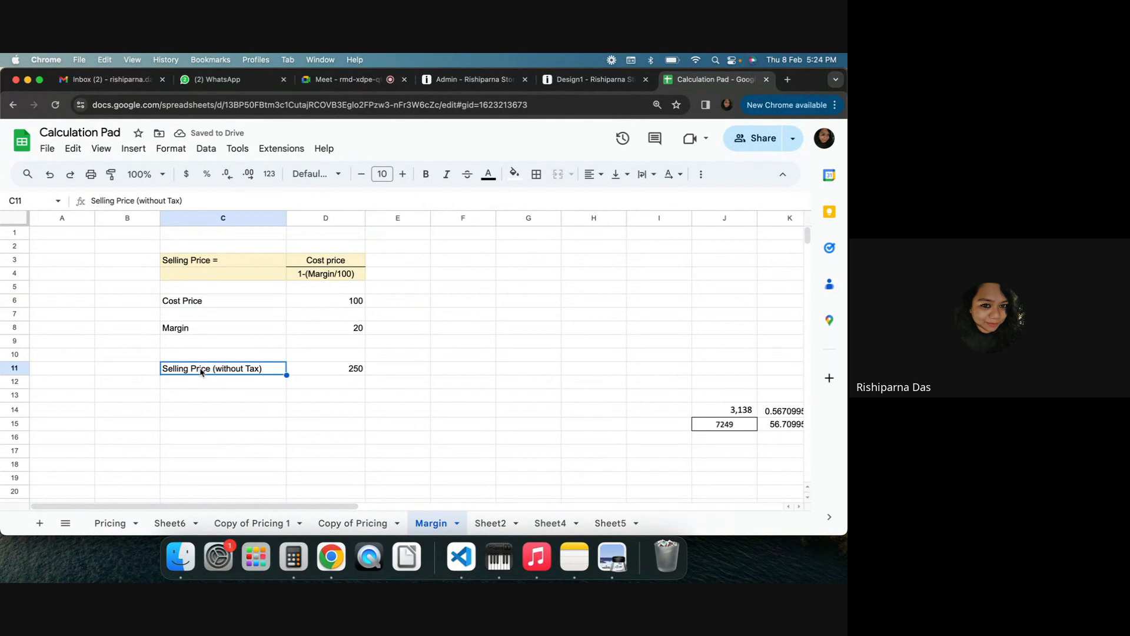
{"action": "left_click", "coordinate": [352, 370]}
{"action": "type", "text": "150"}
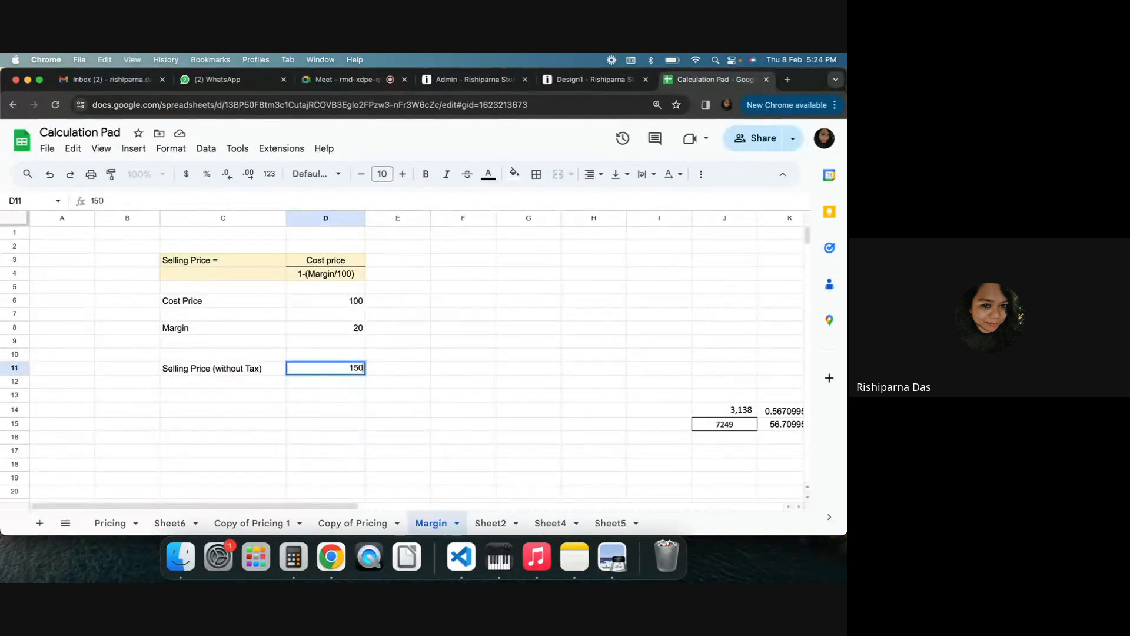
{"action": "key", "text": "Return"}
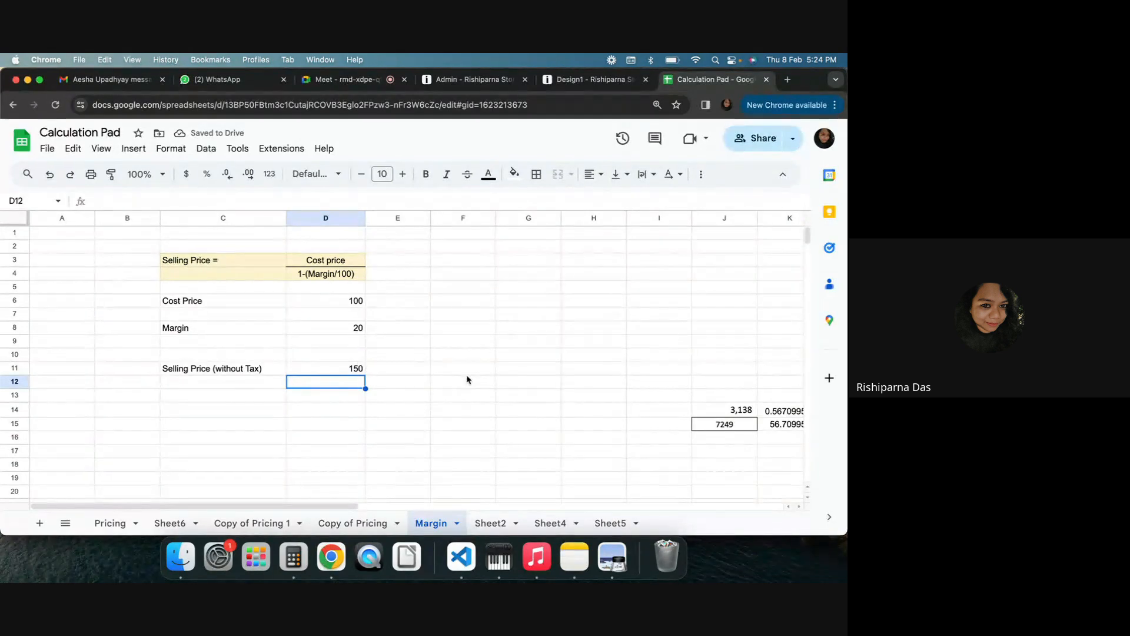
Clear the Margin value
{"action": "left_click", "coordinate": [328, 329]}
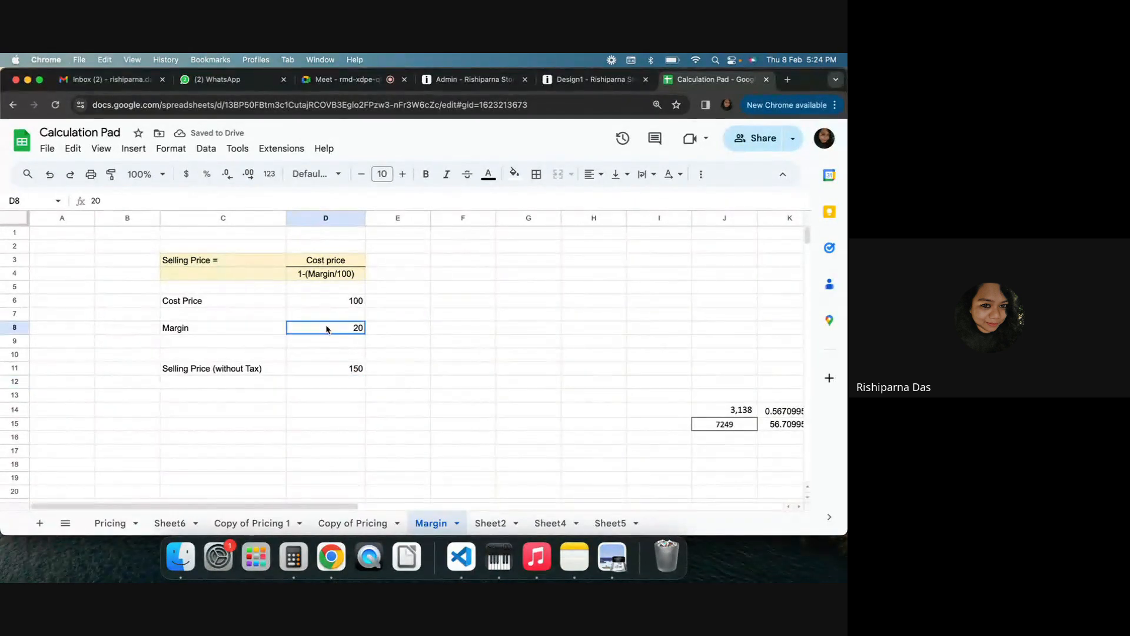
{"action": "left_click", "coordinate": [338, 371]}
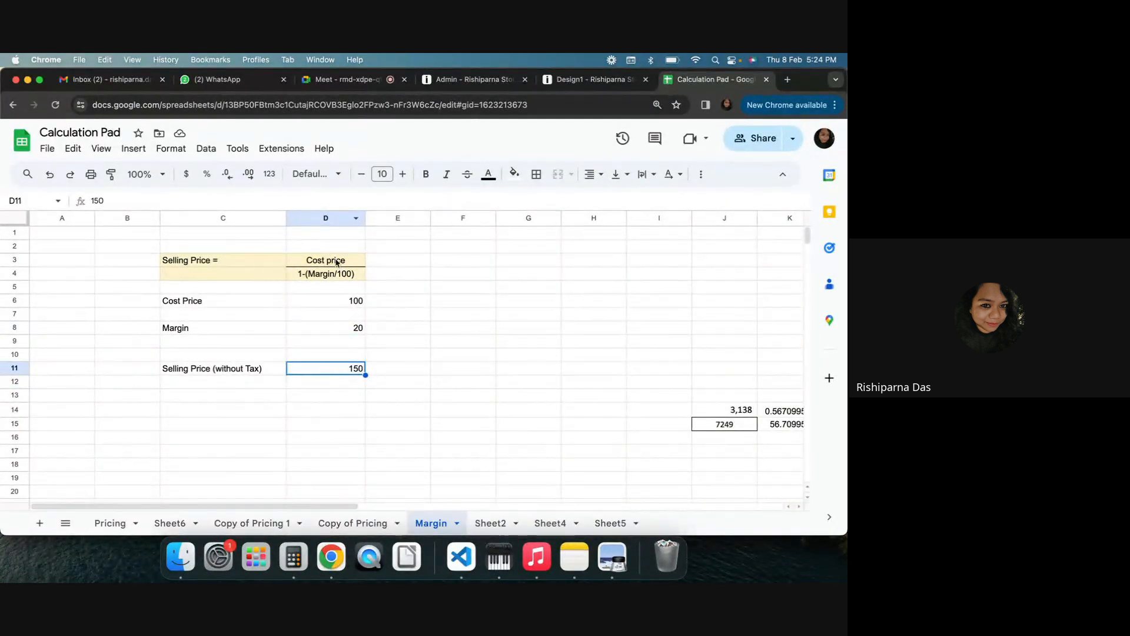
{"action": "left_click", "coordinate": [363, 331]}
{"action": "key", "text": "Delete"}
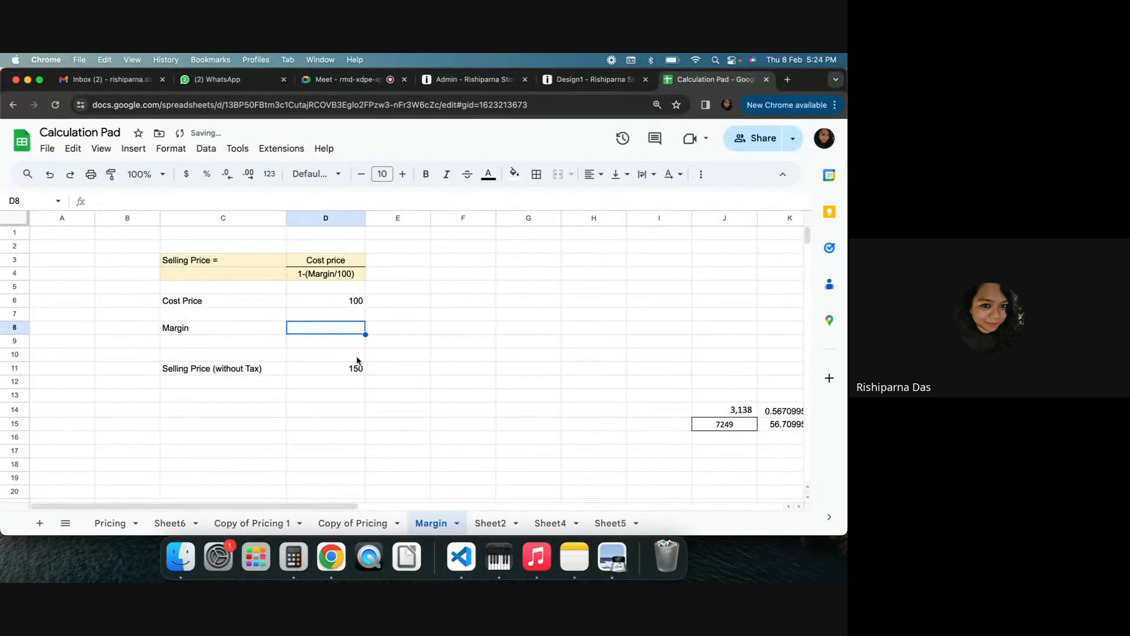
Undo the last three edits and clear the old tax calculation cells below Selling Price (without Tax) again
{"action": "key", "text": "super+z"}
{"action": "key", "text": "super+z"}
{"action": "key", "text": "super+z"}
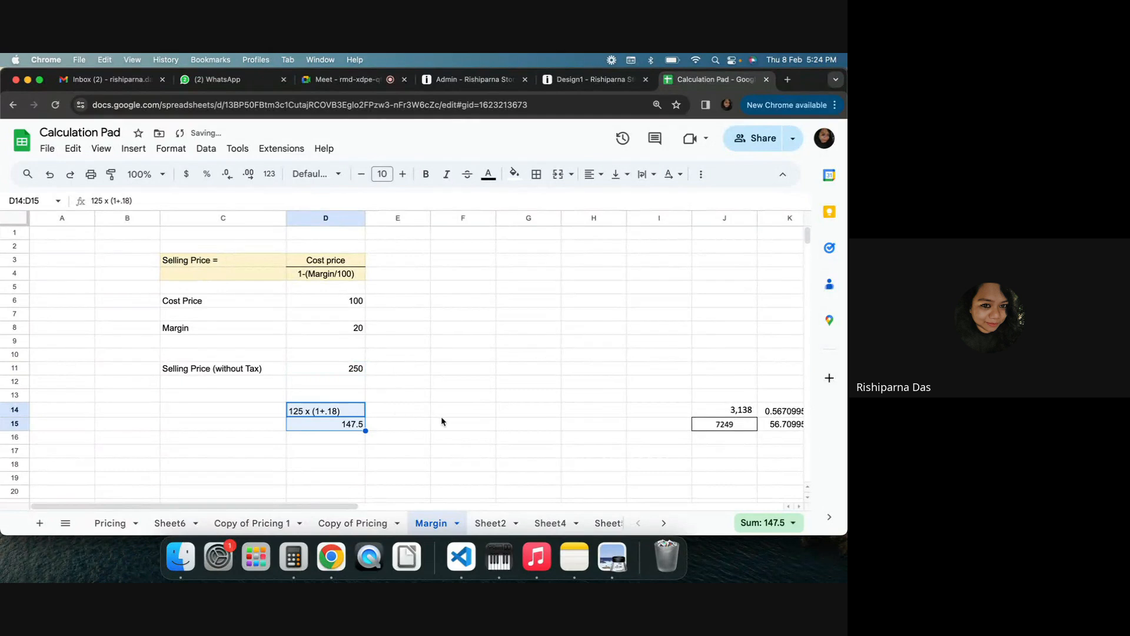
{"action": "key", "text": "Delete"}
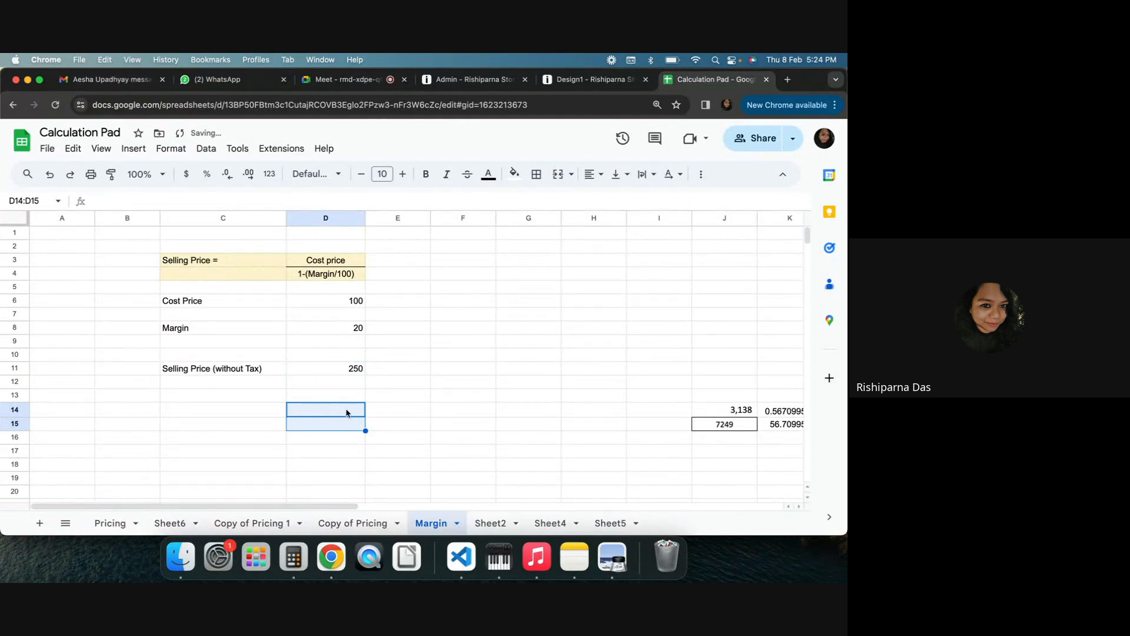
Replace Selling Price (without Tax) with a formula dividing the Cost Price cell by 1-.2
{"action": "left_click", "coordinate": [355, 368]}
{"action": "key", "text": "Delete"}
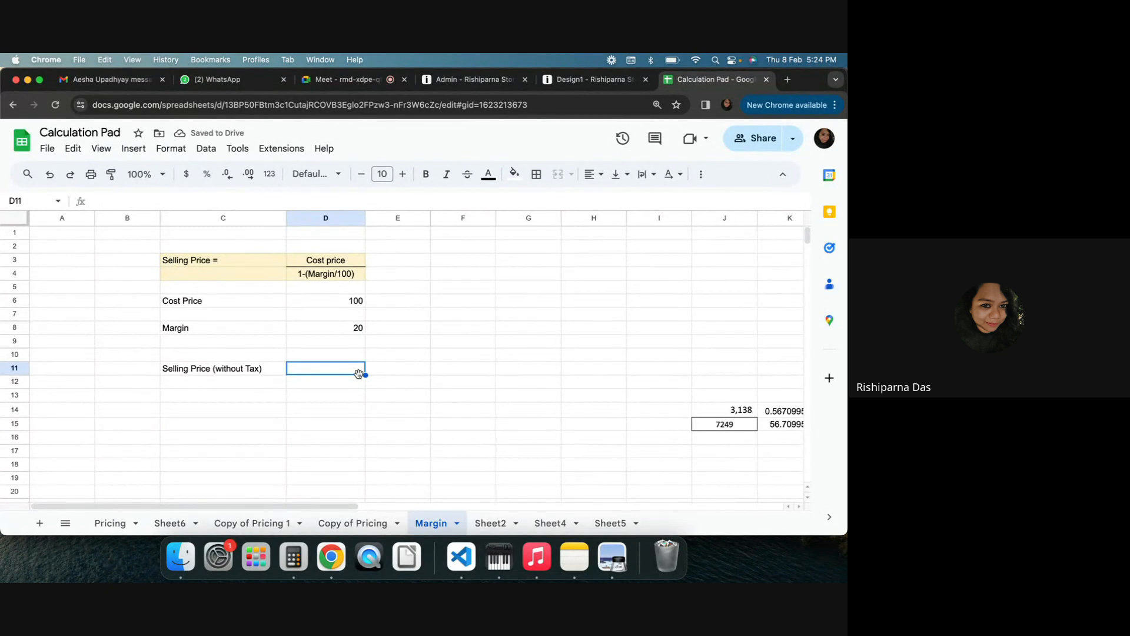
{"action": "type", "text": "="}
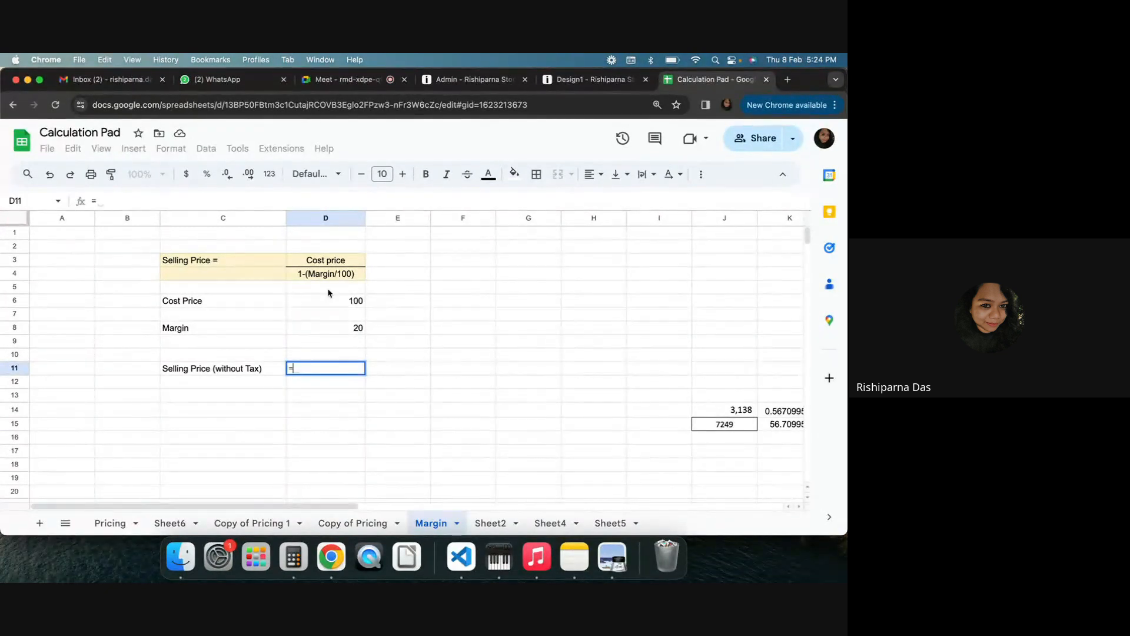
{"action": "left_click", "coordinate": [328, 303]}
{"action": "type", "text": "/"}
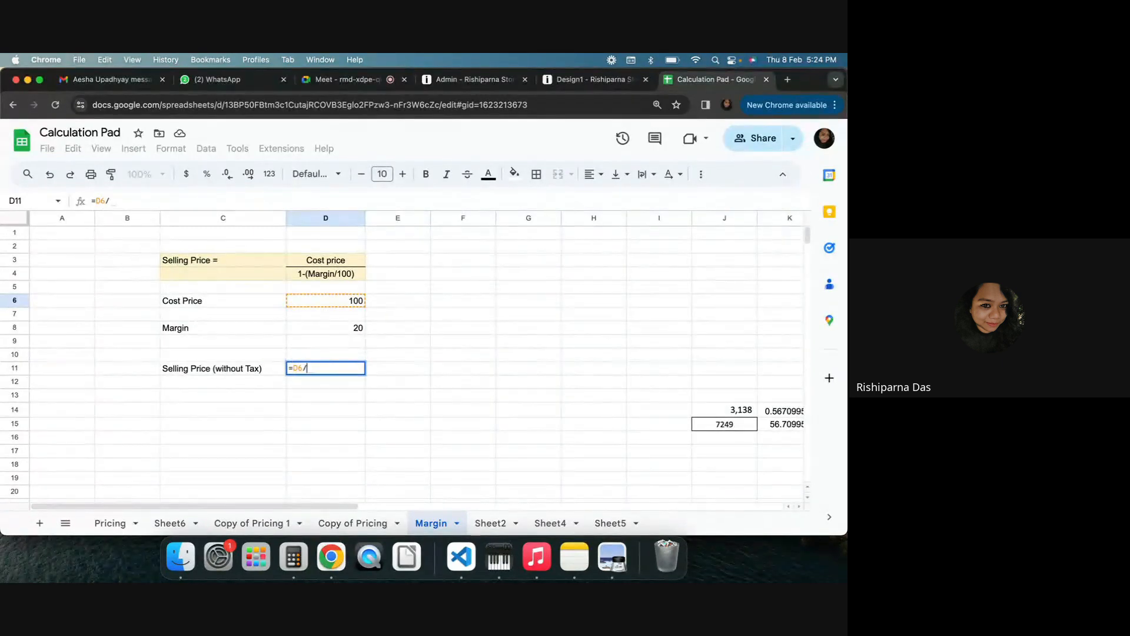
{"action": "type", "text": "1"}
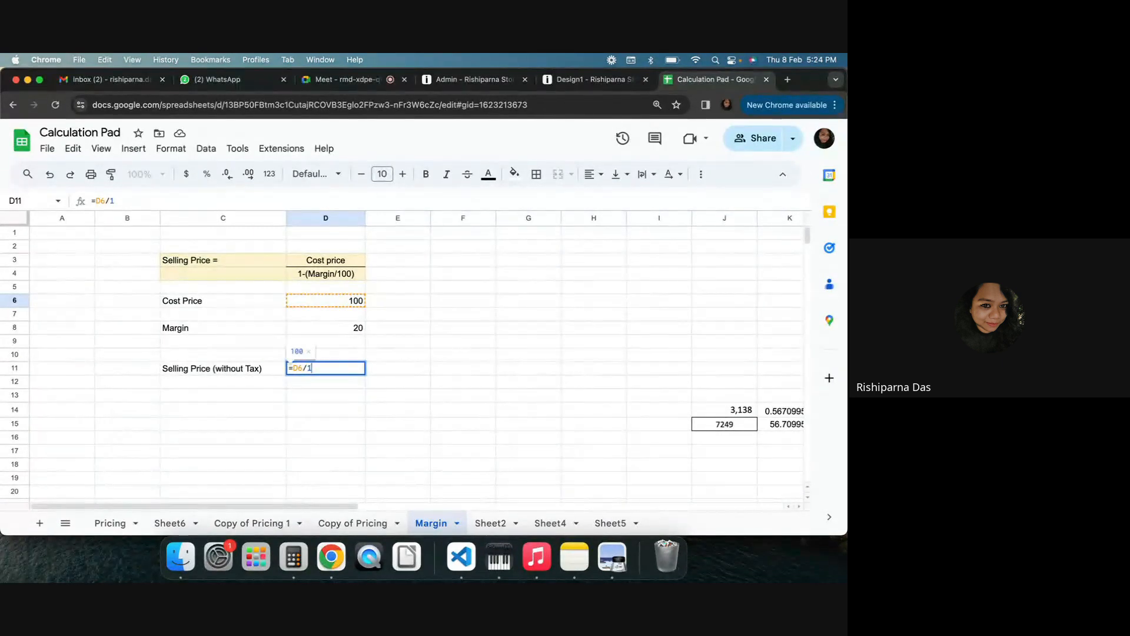
{"action": "type", "text": "-"}
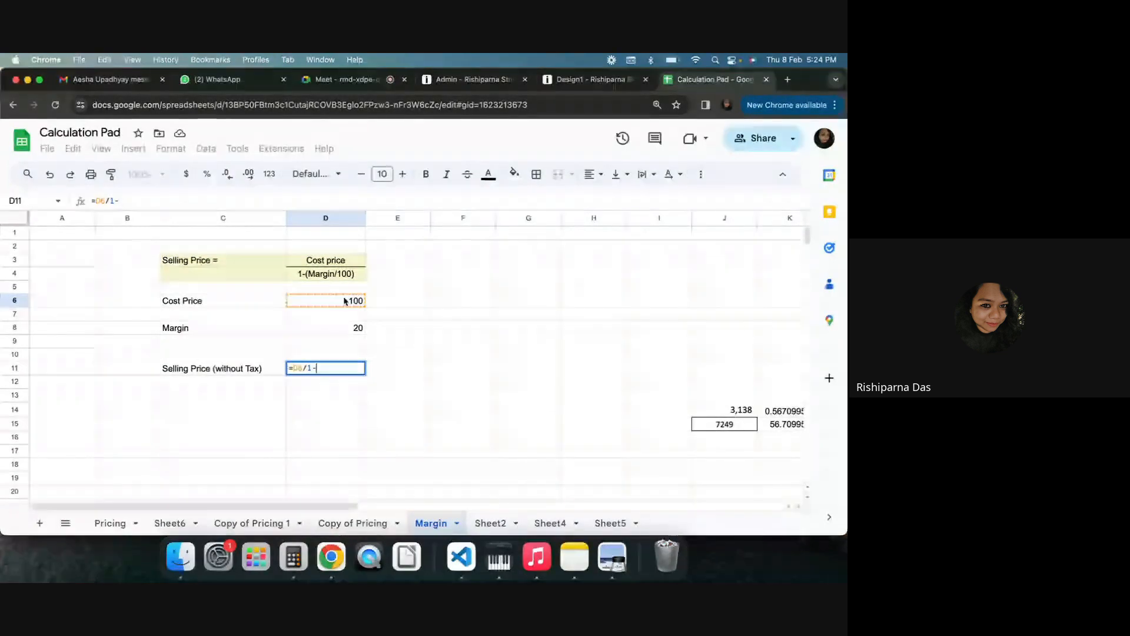
{"action": "left_click", "coordinate": [344, 329]}
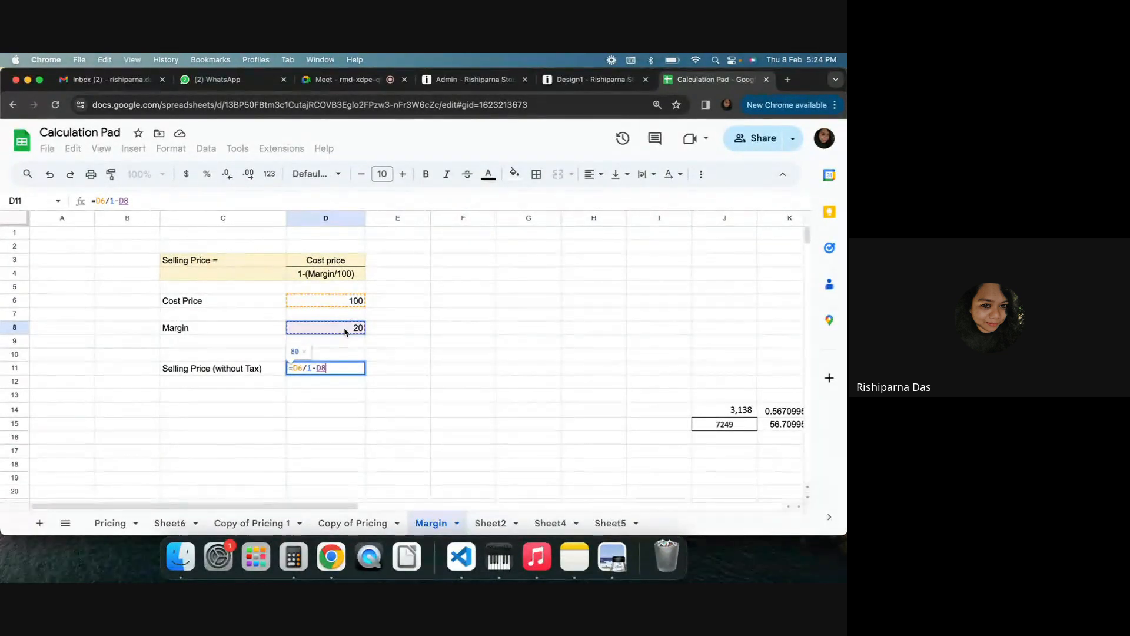
{"action": "key", "text": "BackSpace"}
{"action": "key", "text": "BackSpace"}
{"action": "type", "text": "."}
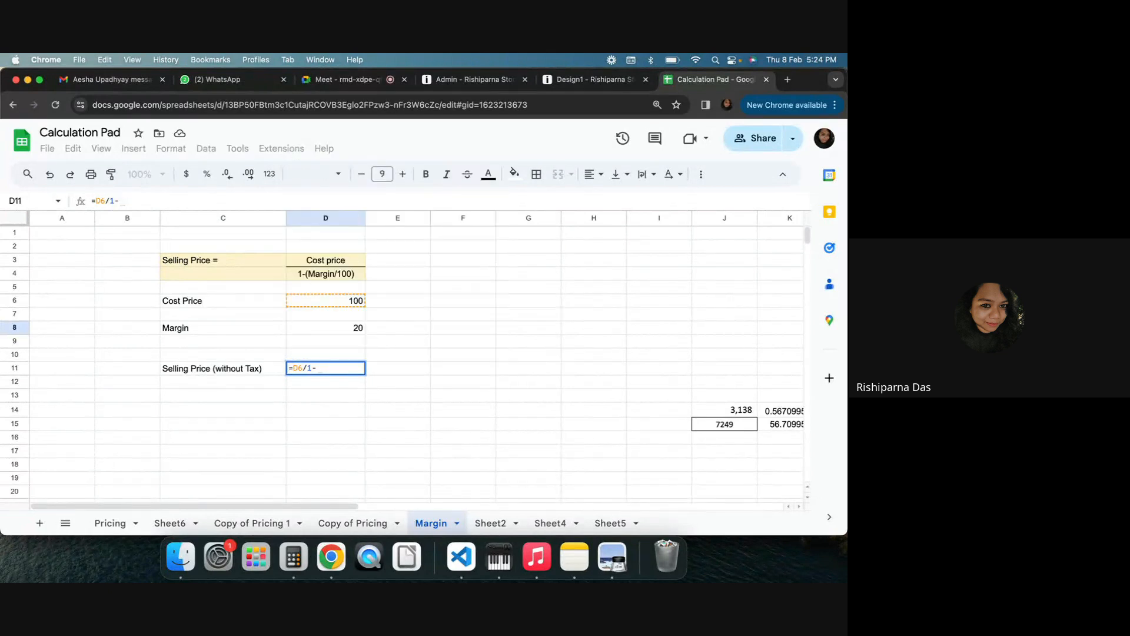
{"action": "type", "text": "2"}
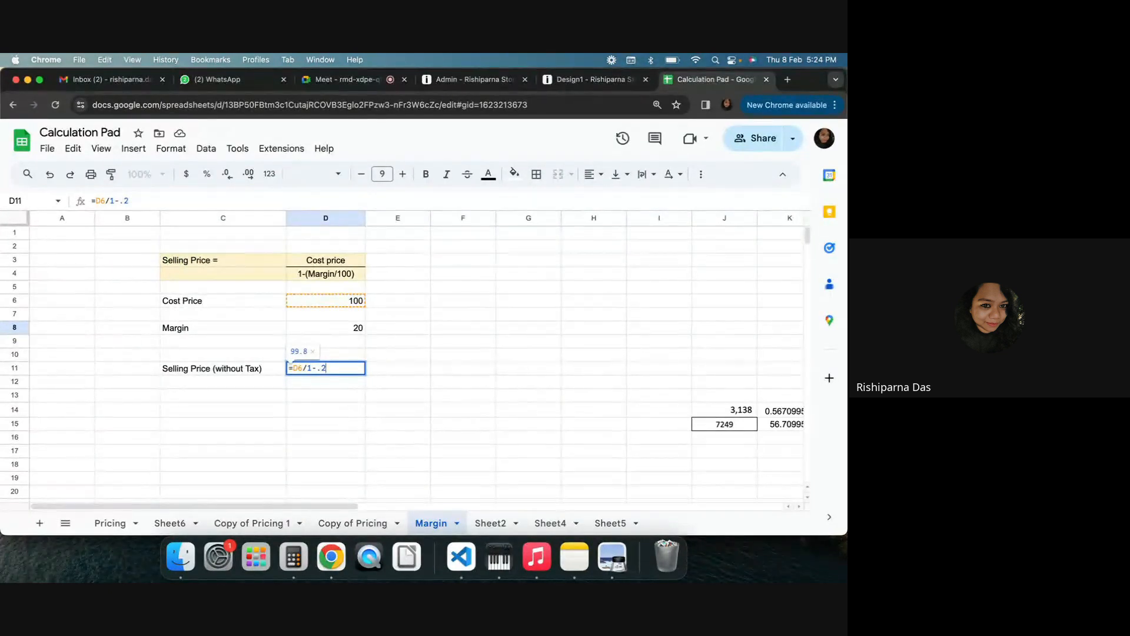
{"action": "key", "text": "Return"}
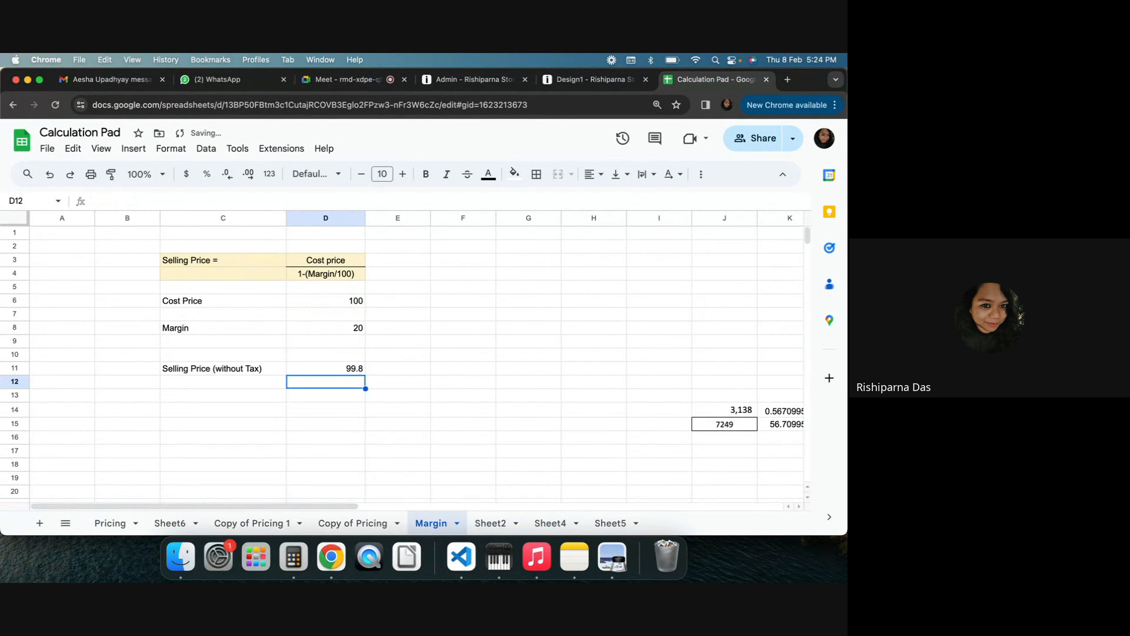
Edit the selling price formula to =D6/(1-0.2) by adding the opening parenthesis
{"action": "double_click", "coordinate": [349, 370]}
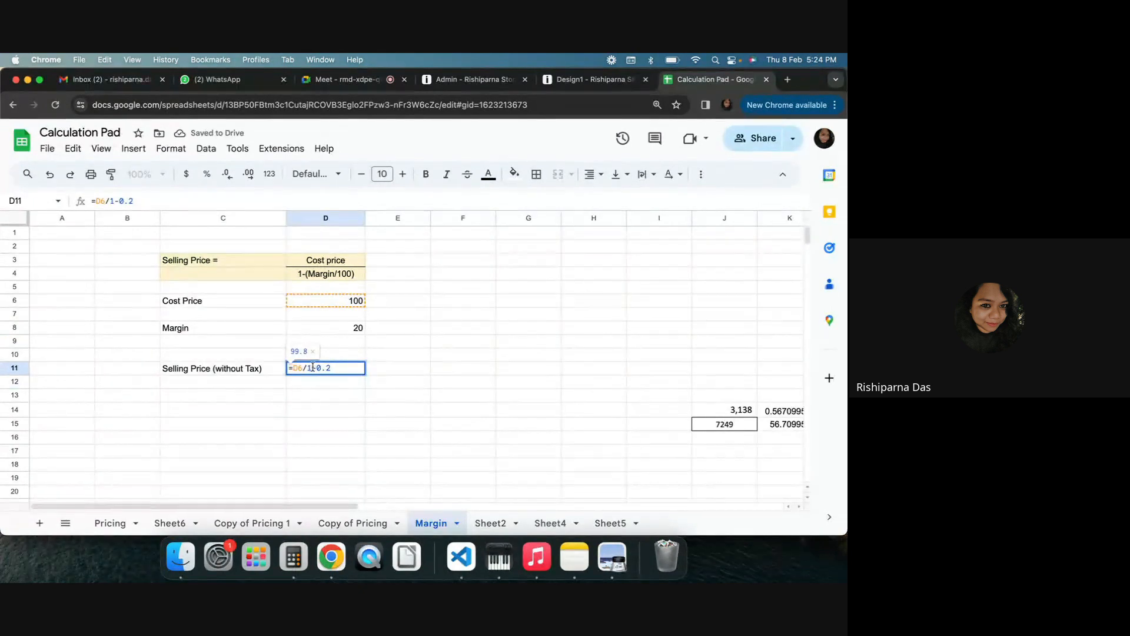
{"action": "left_click", "coordinate": [308, 369]}
{"action": "type", "text": "("}
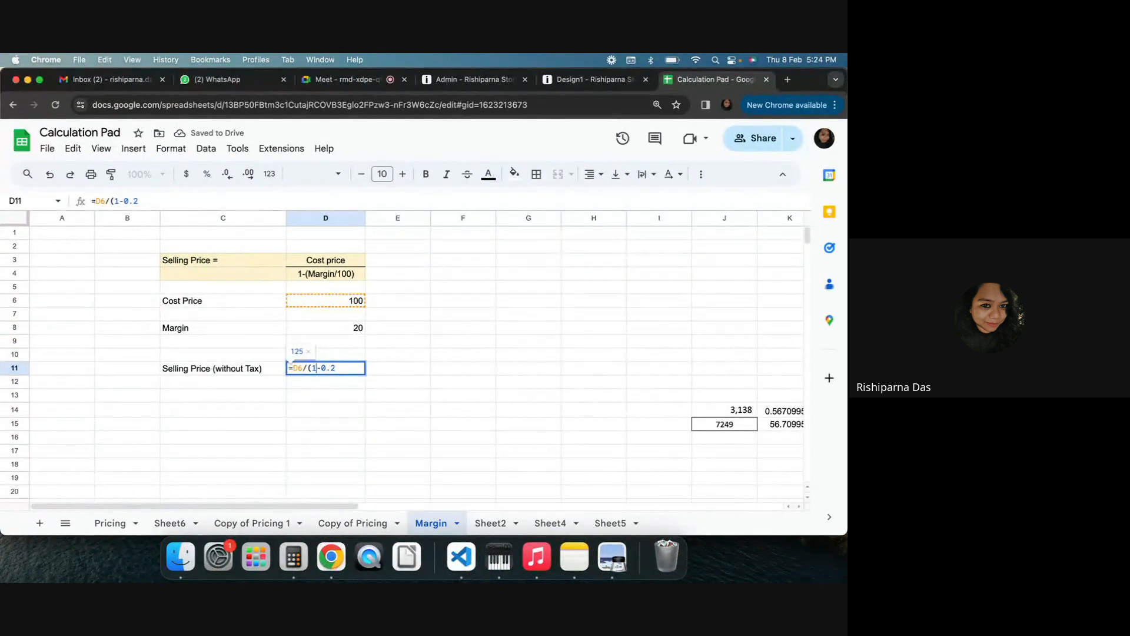
{"action": "key", "text": "Return"}
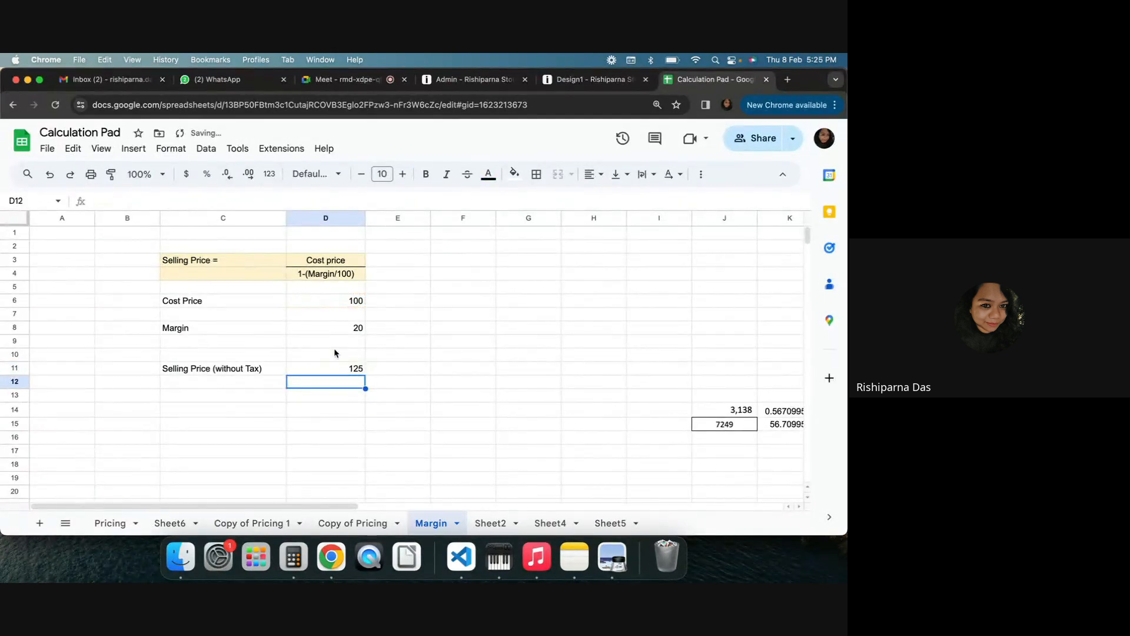
Review the margin, selling price and formula cells, then return to the SKU pricing settings in the admin
{"action": "left_click", "coordinate": [333, 332]}
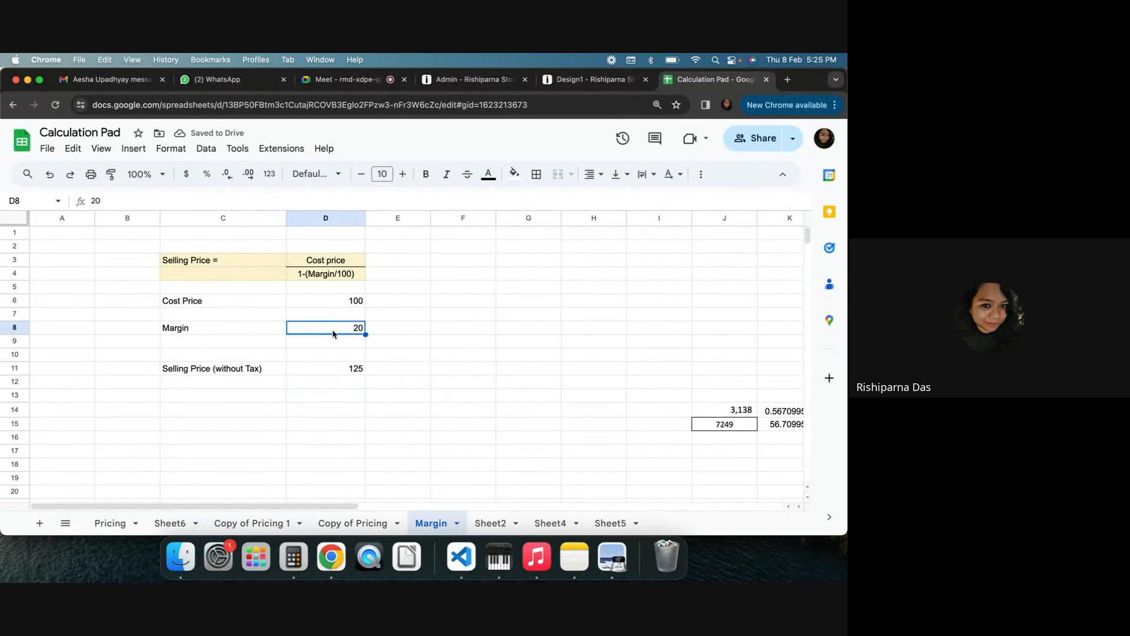
{"action": "left_click", "coordinate": [325, 371]}
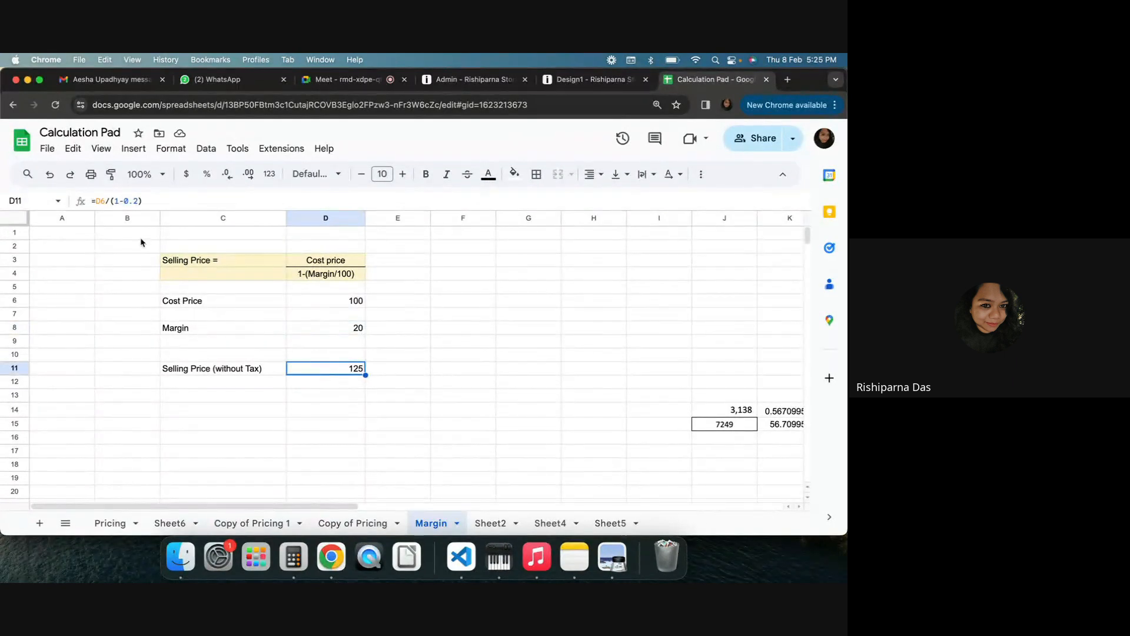
{"action": "left_click_drag", "start_coordinate": [129, 233], "coordinate": [416, 284]}
{"action": "left_click", "coordinate": [462, 287]}
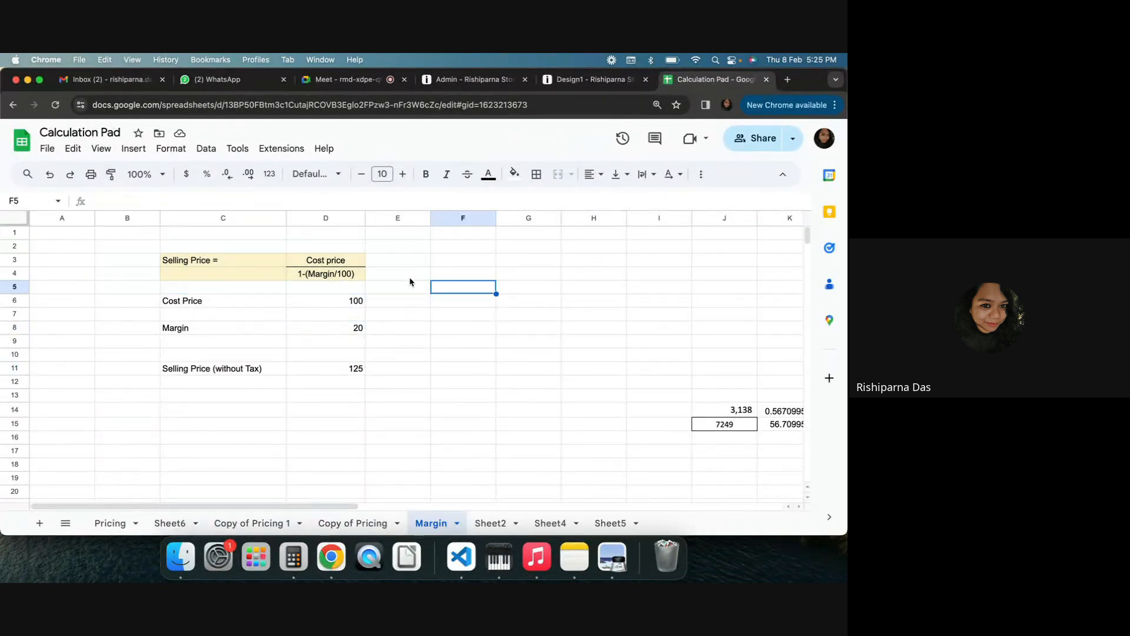
{"action": "left_click_drag", "start_coordinate": [360, 256], "coordinate": [186, 271]}
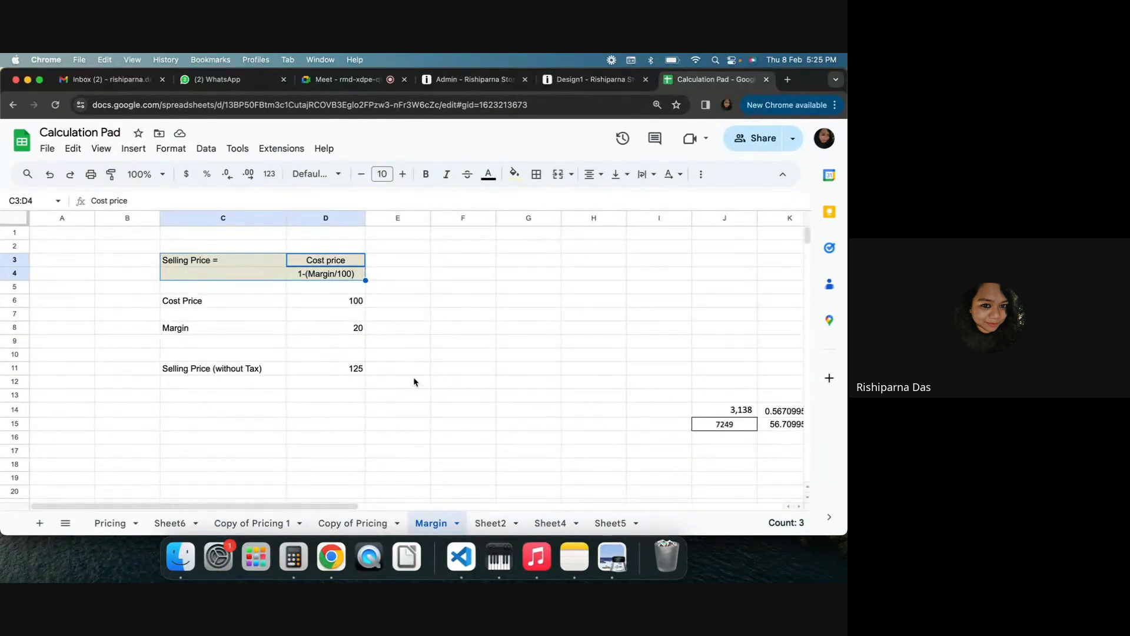
{"action": "left_click", "coordinate": [595, 80]}
{"action": "left_click", "coordinate": [510, 82]}
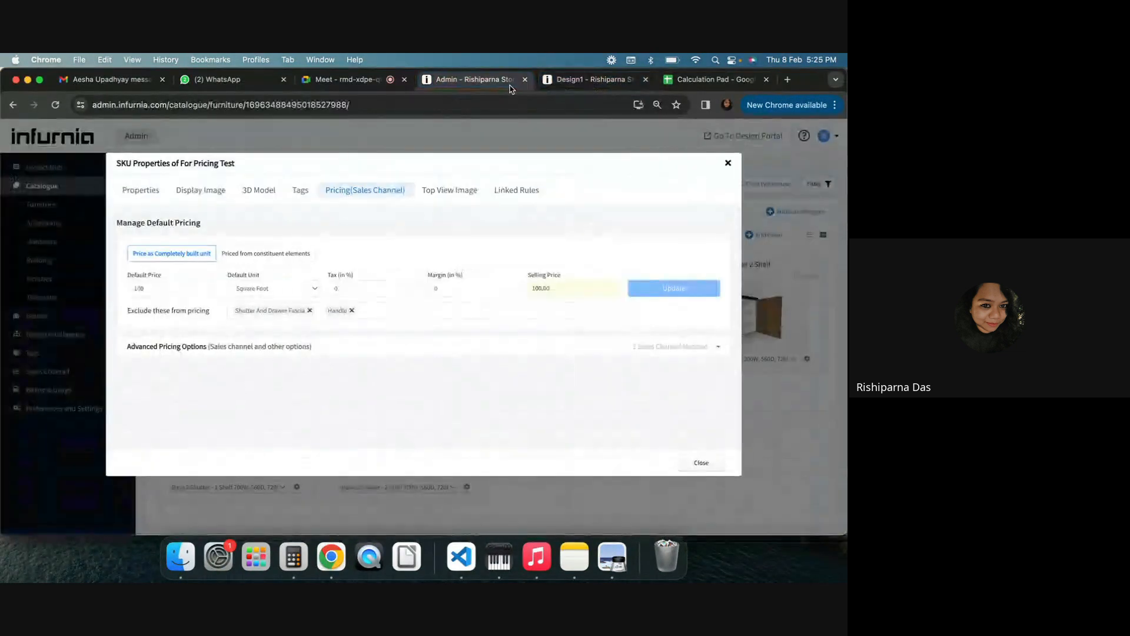
Set the SKU's default pricing margin to 20%
{"action": "double_click", "coordinate": [436, 288]}
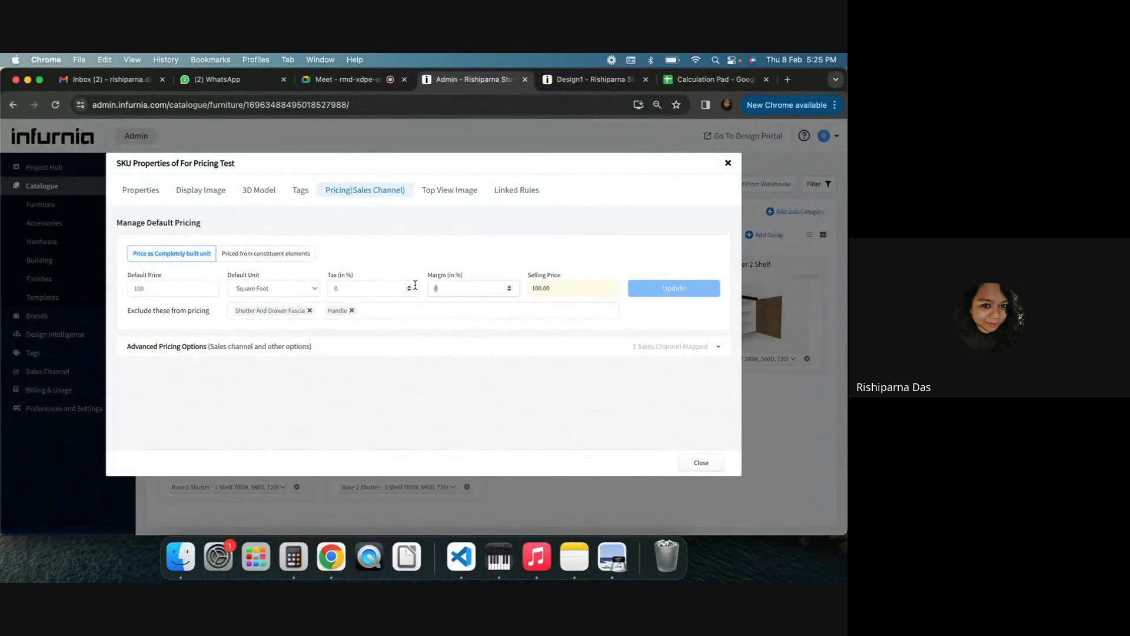
{"action": "type", "text": "20"}
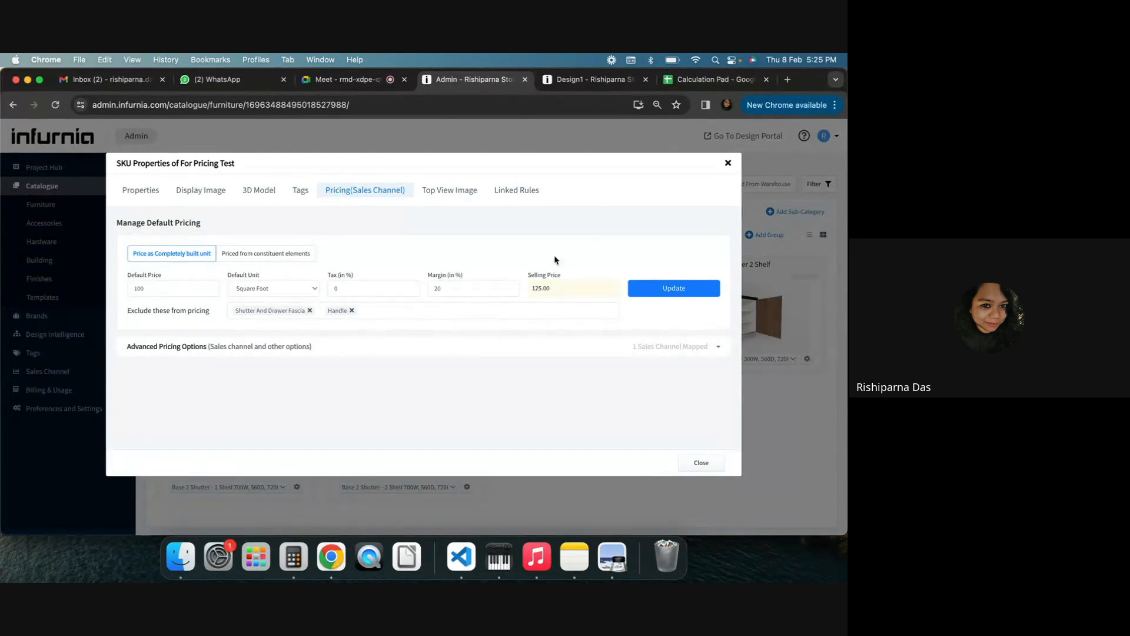
Switch to the Calculation Pad spreadsheet and clear the Margin value cell
{"action": "left_click", "coordinate": [713, 79]}
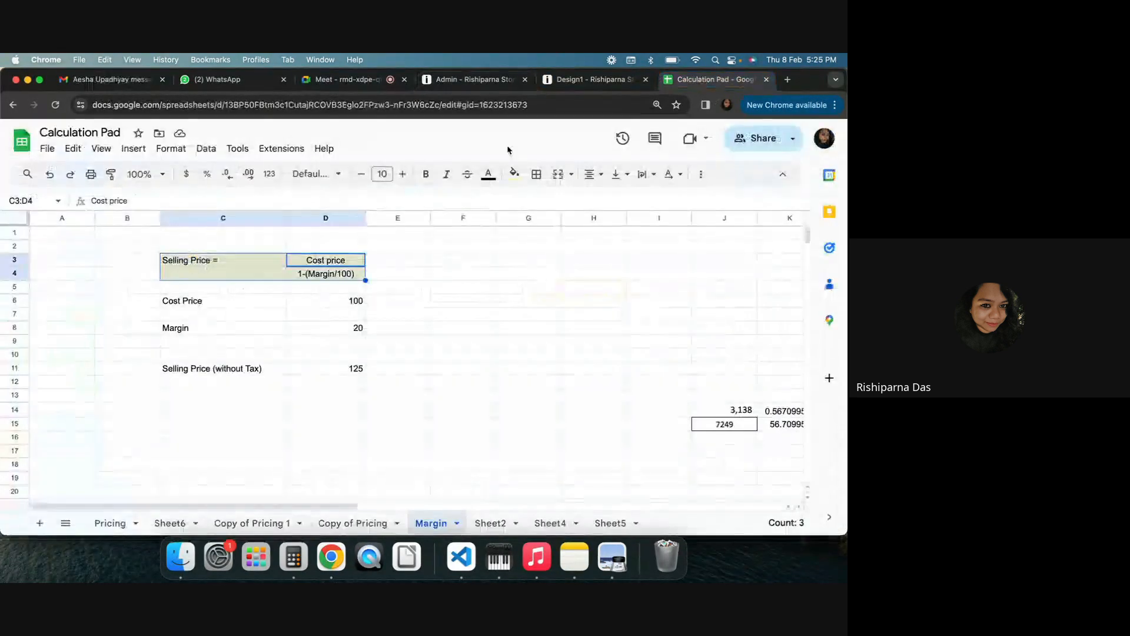
{"action": "left_click", "coordinate": [180, 261]}
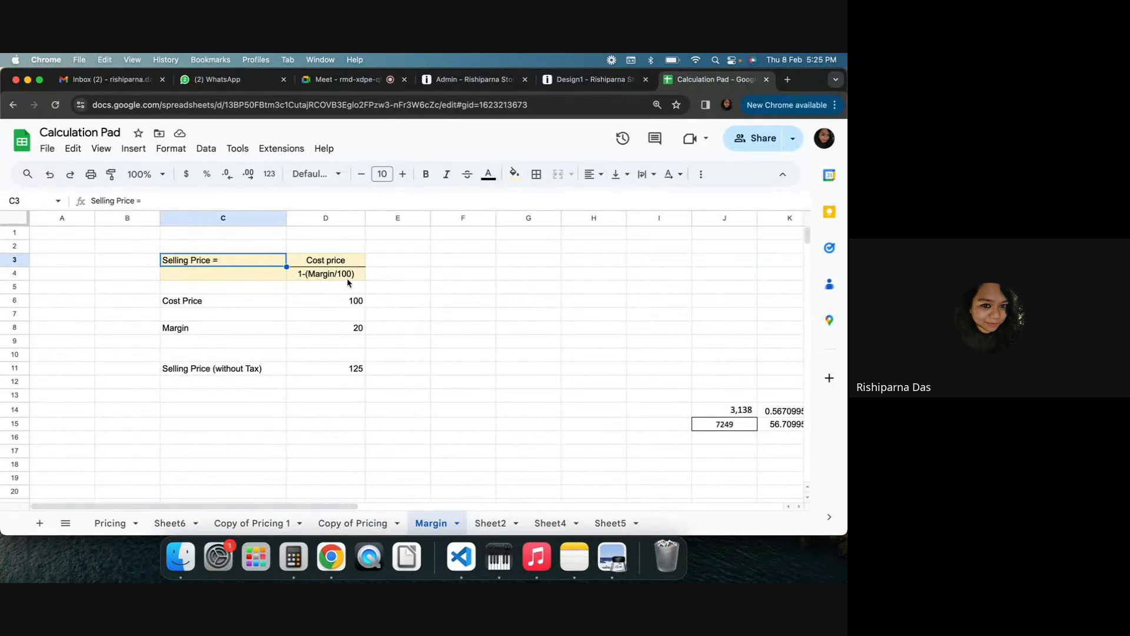
{"action": "left_click", "coordinate": [423, 277]}
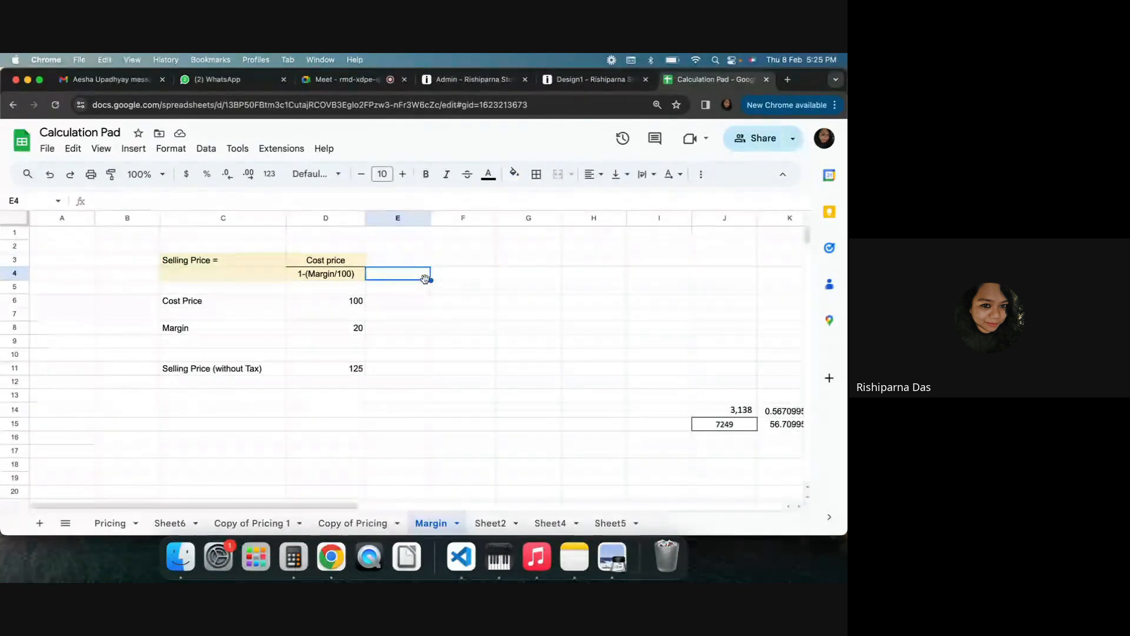
{"action": "left_click", "coordinate": [441, 355]}
{"action": "left_click", "coordinate": [341, 332]}
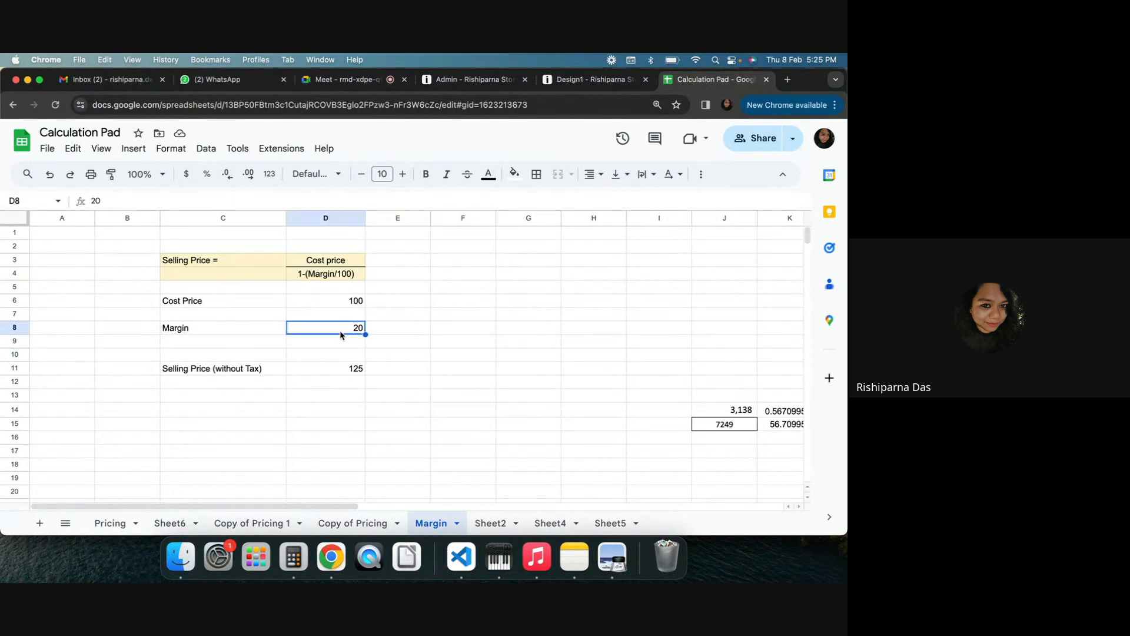
{"action": "key", "text": "BackSpace"}
Overwrite the Selling Price (without Tax) value with 150
{"action": "left_click", "coordinate": [344, 364]}
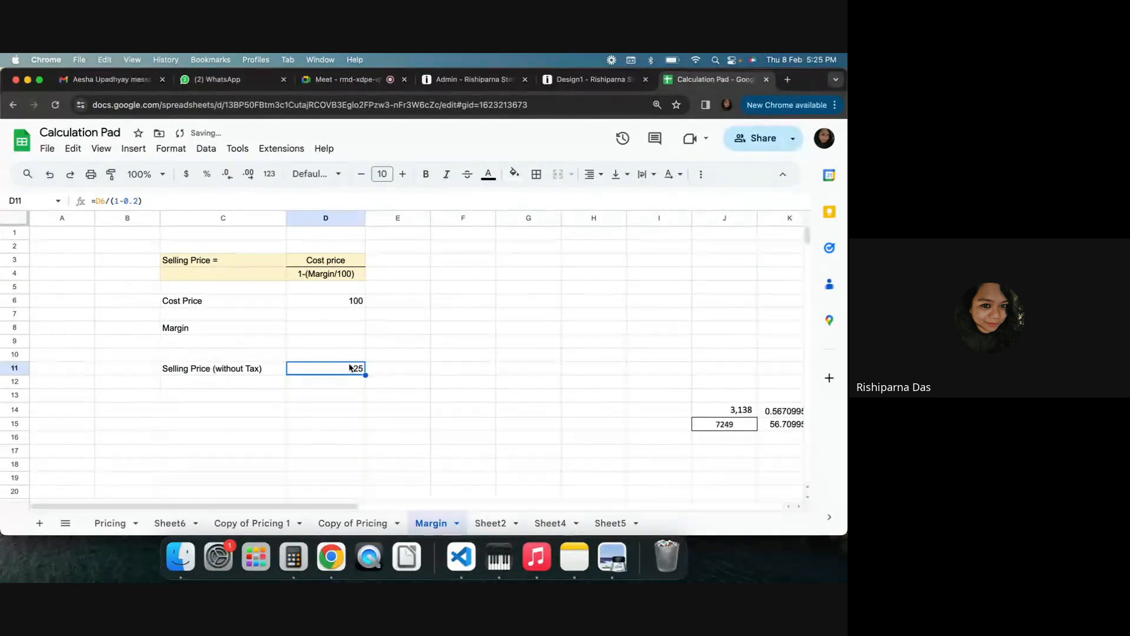
{"action": "type", "text": "150"}
{"action": "key", "text": "Return"}
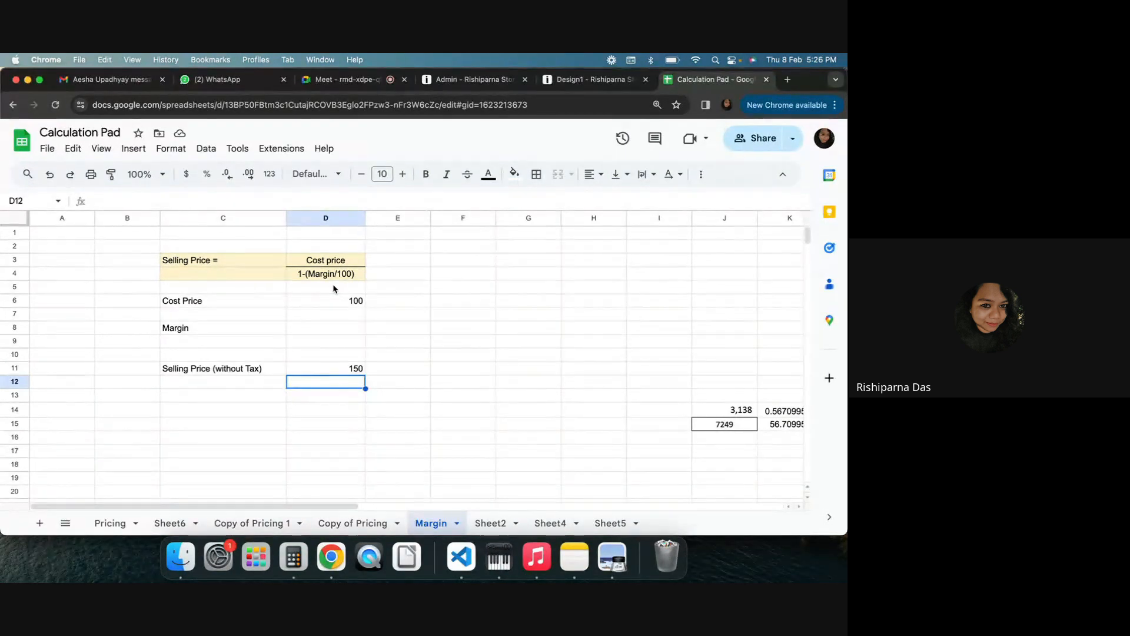
Glance at the quotation, then set the SKU's default pricing margin to 33.33% in the admin
{"action": "left_click", "coordinate": [589, 79]}
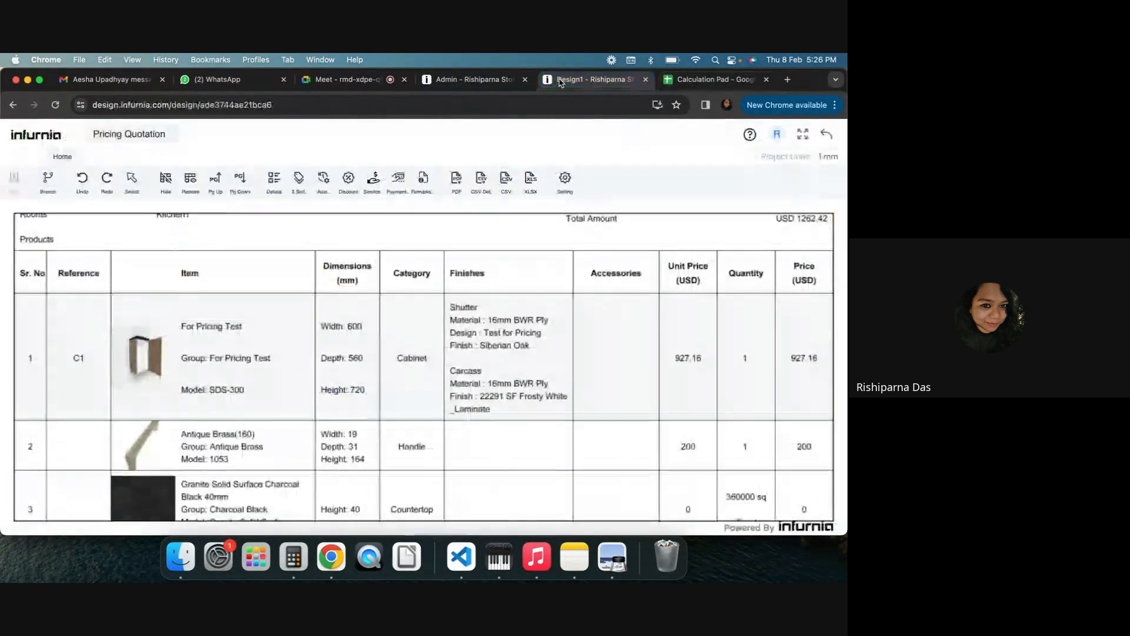
{"action": "left_click", "coordinate": [471, 79]}
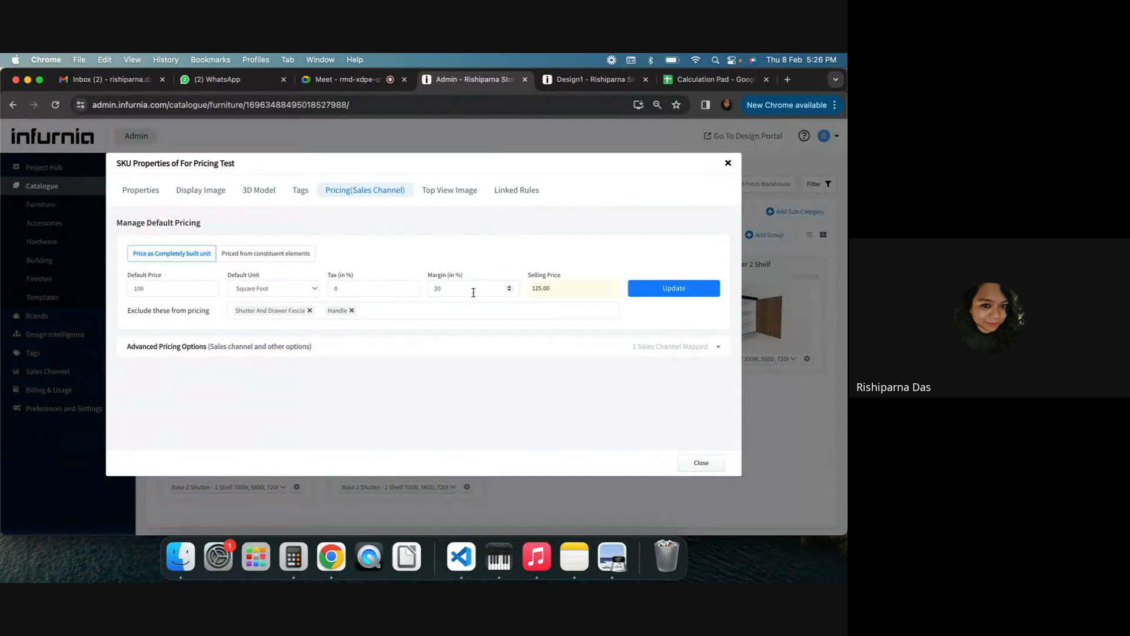
{"action": "left_click_drag", "start_coordinate": [468, 289], "coordinate": [418, 290]}
{"action": "type", "text": "3"}
{"action": "key", "text": "BackSpace"}
{"action": "type", "text": "50"}
{"action": "left_click_drag", "start_coordinate": [451, 287], "coordinate": [424, 289]}
{"action": "key", "text": "BackSpace"}
{"action": "type", "text": "33.33"}
Copy the Selling Price = Cost price / 1-(Margin/100) formula cells in the spreadsheet
{"action": "left_click", "coordinate": [716, 79]}
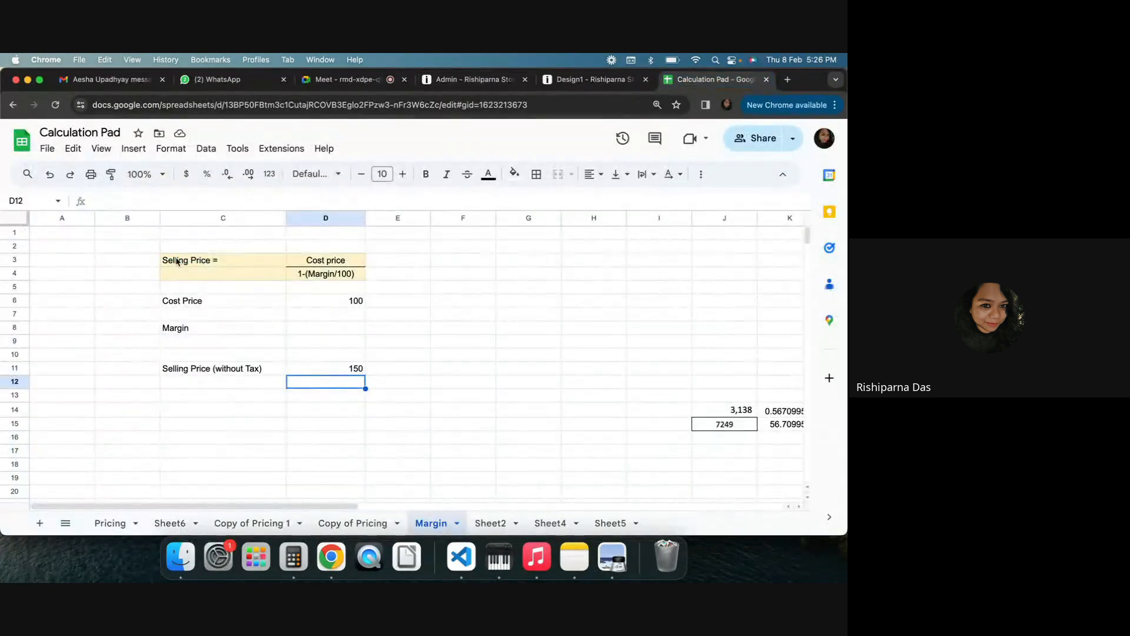
{"action": "left_click_drag", "start_coordinate": [177, 263], "coordinate": [330, 275]}
{"action": "left_click", "coordinate": [409, 281]}
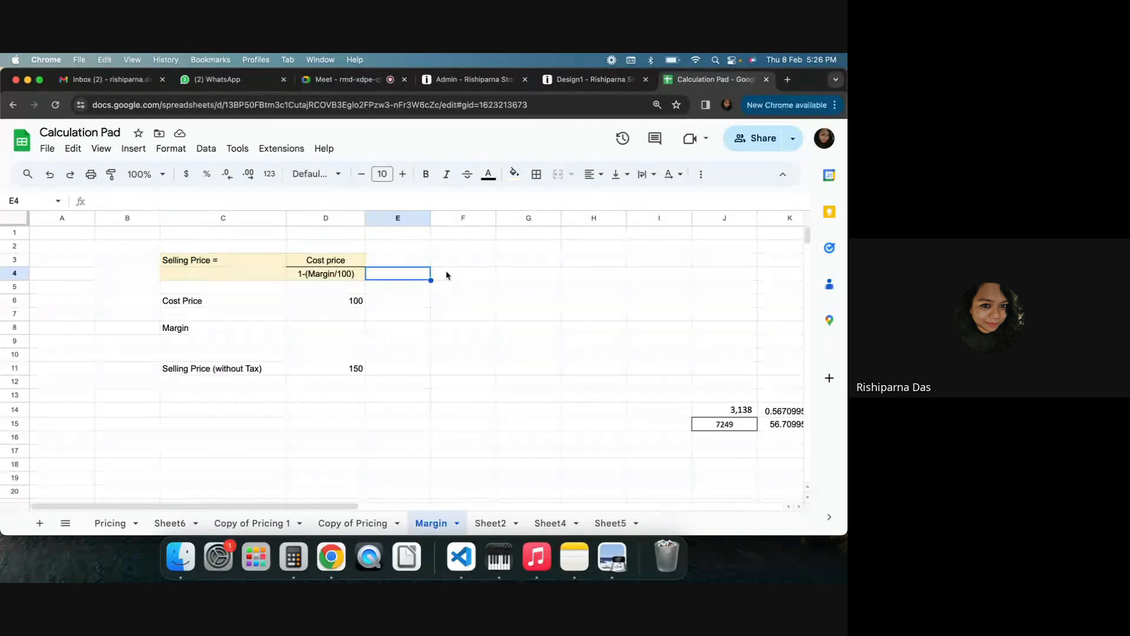
{"action": "left_click", "coordinate": [577, 358]}
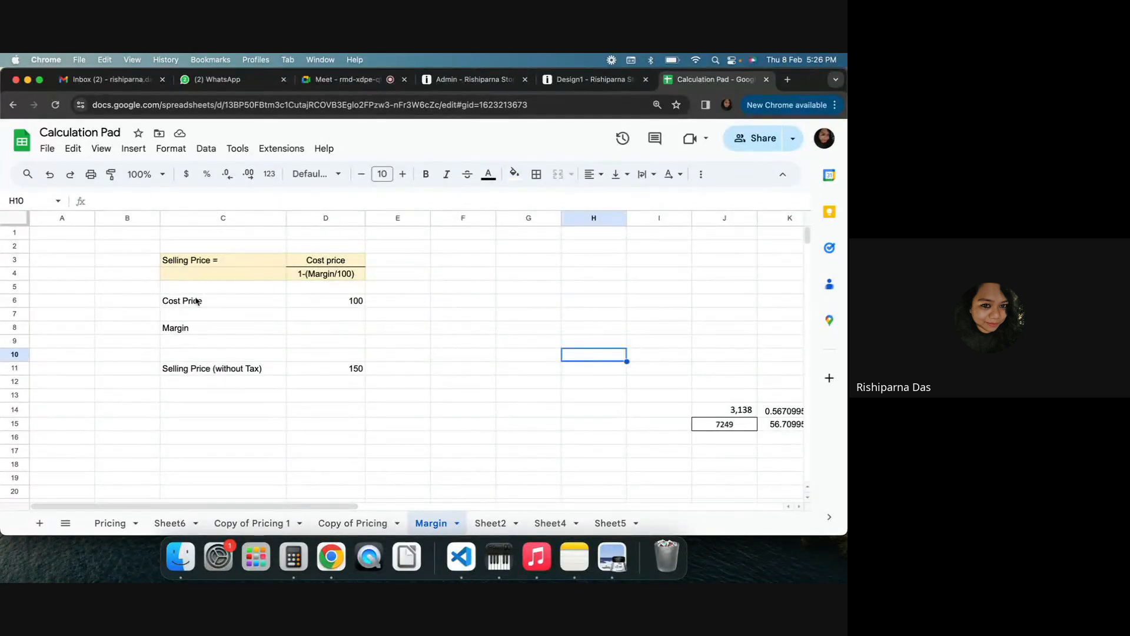
{"action": "left_click_drag", "start_coordinate": [176, 260], "coordinate": [329, 259]}
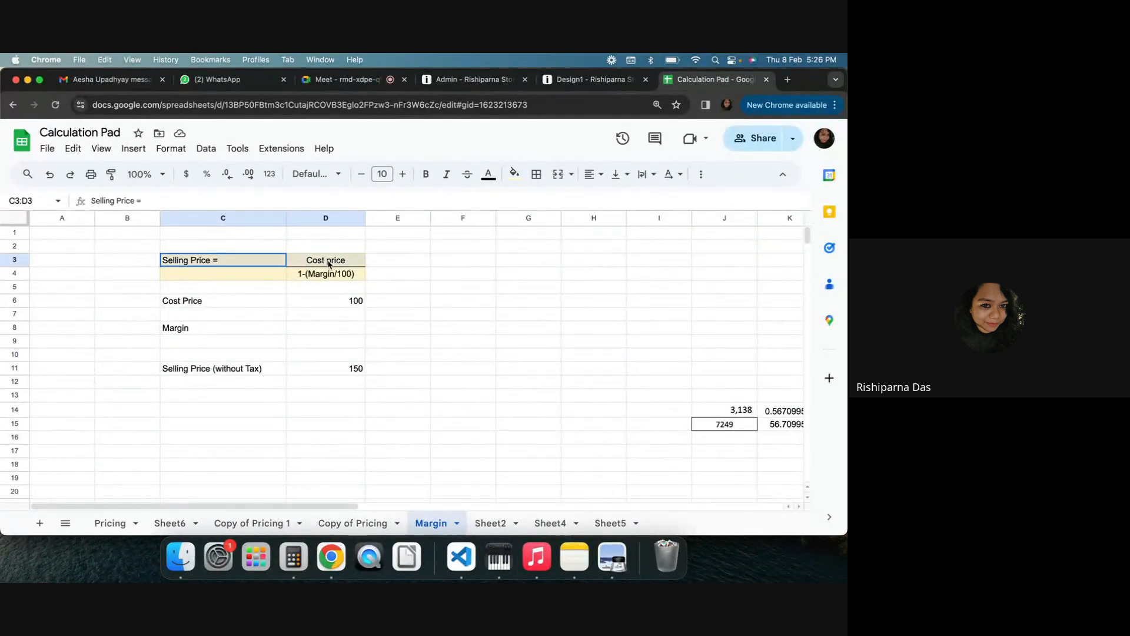
{"action": "left_click", "coordinate": [511, 303]}
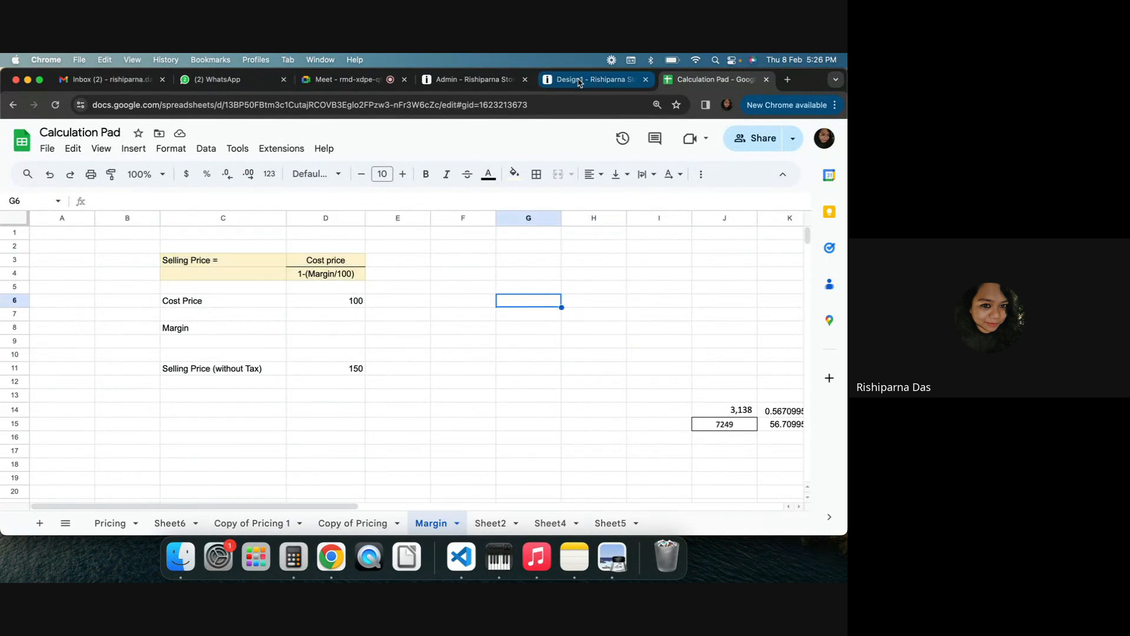
{"action": "left_click_drag", "start_coordinate": [199, 259], "coordinate": [328, 276]}
{"action": "key", "text": "cmd+c"}
Switch to the Meet call and post the formula as 'Selling Price = Cost price /1-(Margin/100)' in the chat
{"action": "left_click", "coordinate": [320, 80]}
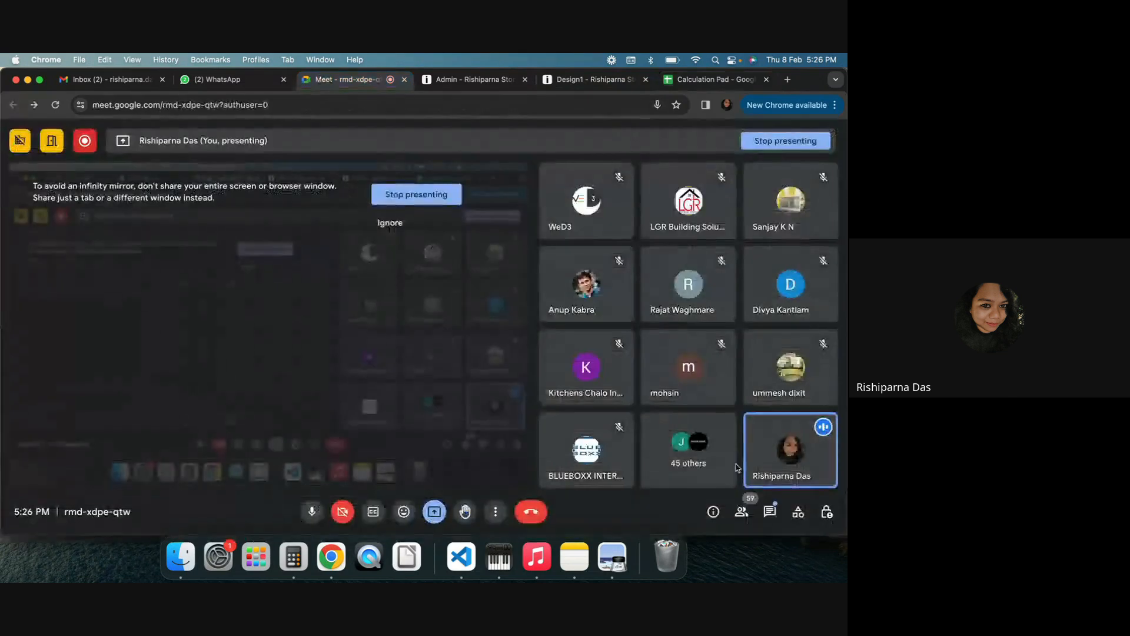
{"action": "left_click", "coordinate": [771, 512]}
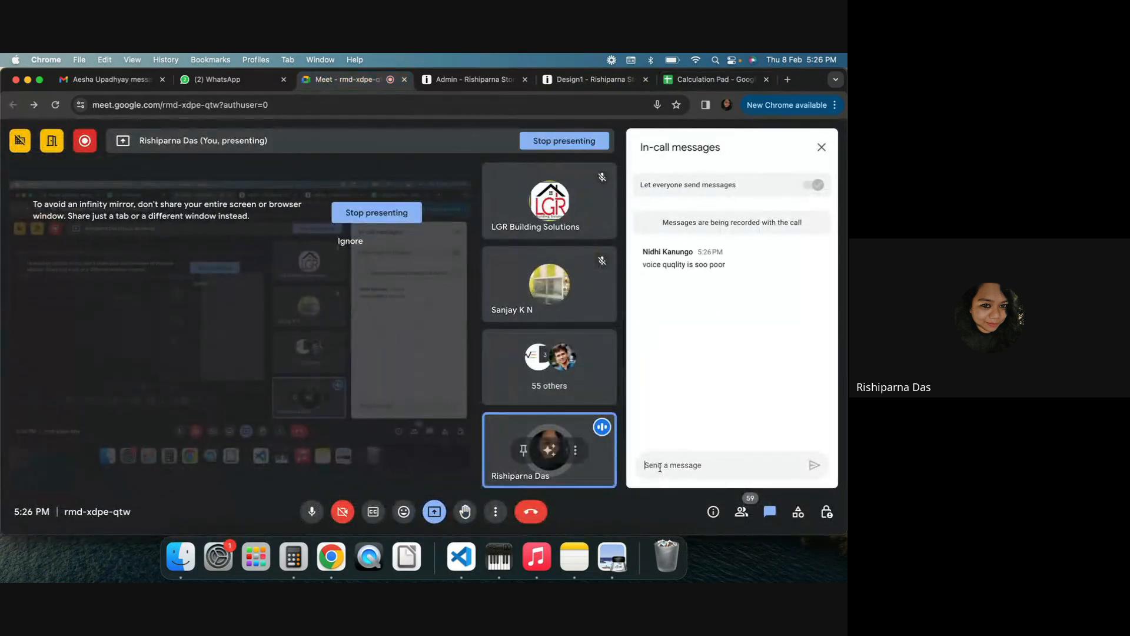
{"action": "key", "text": "cmd+v"}
{"action": "left_click", "coordinate": [661, 467]}
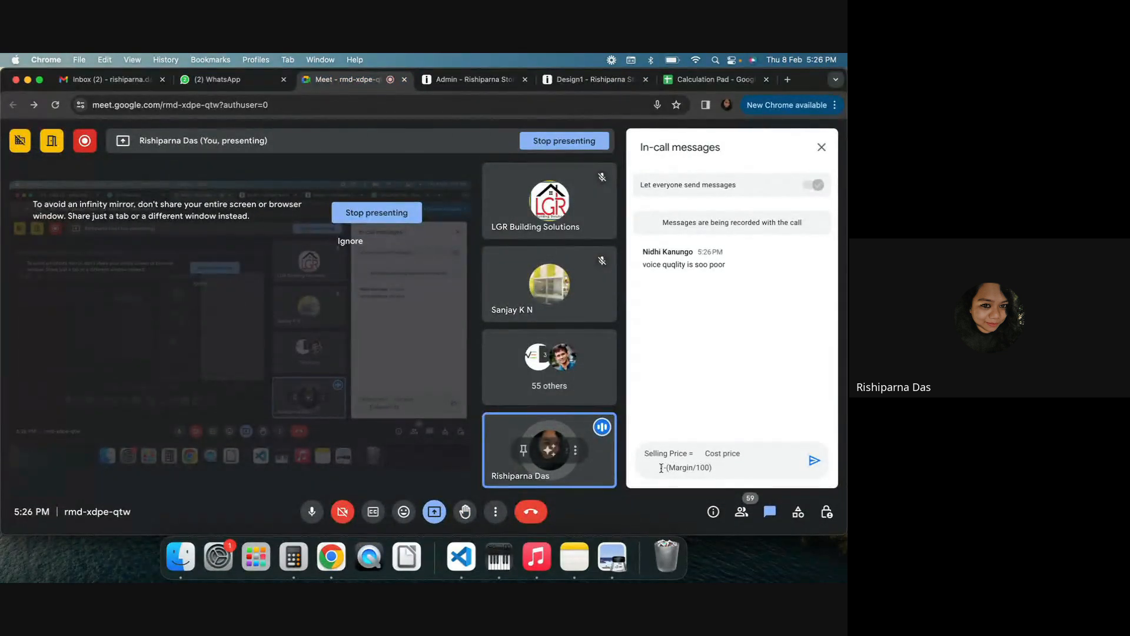
{"action": "left_click", "coordinate": [745, 453]}
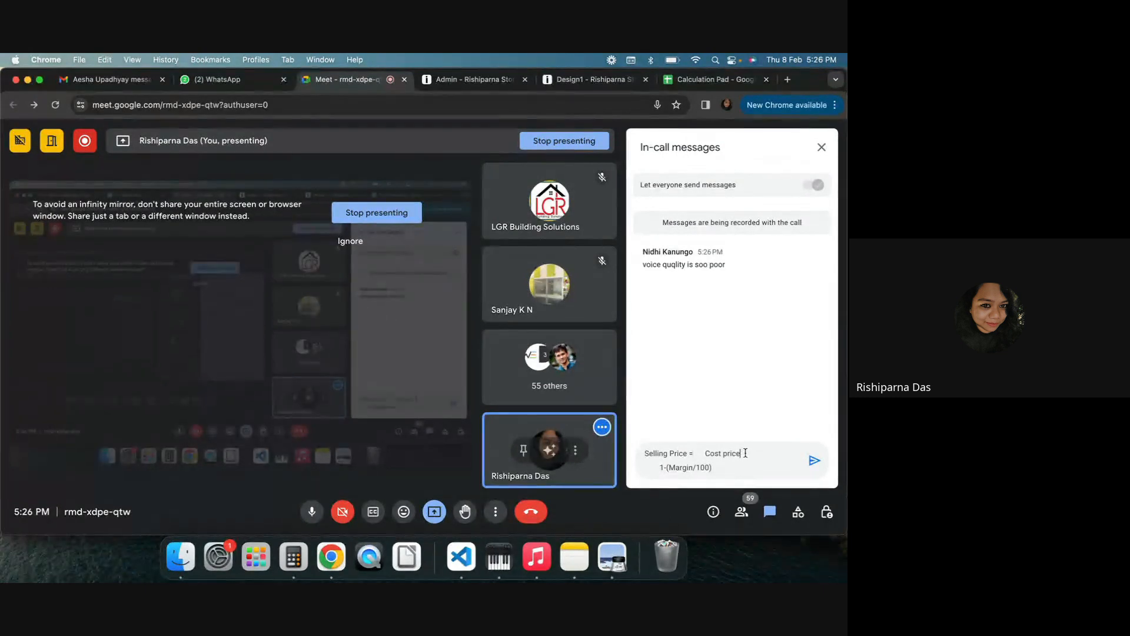
{"action": "type", "text": "/"}
{"action": "key", "text": "Left"}
{"action": "key", "text": "BackSpace"}
{"action": "left_click", "coordinate": [658, 467]}
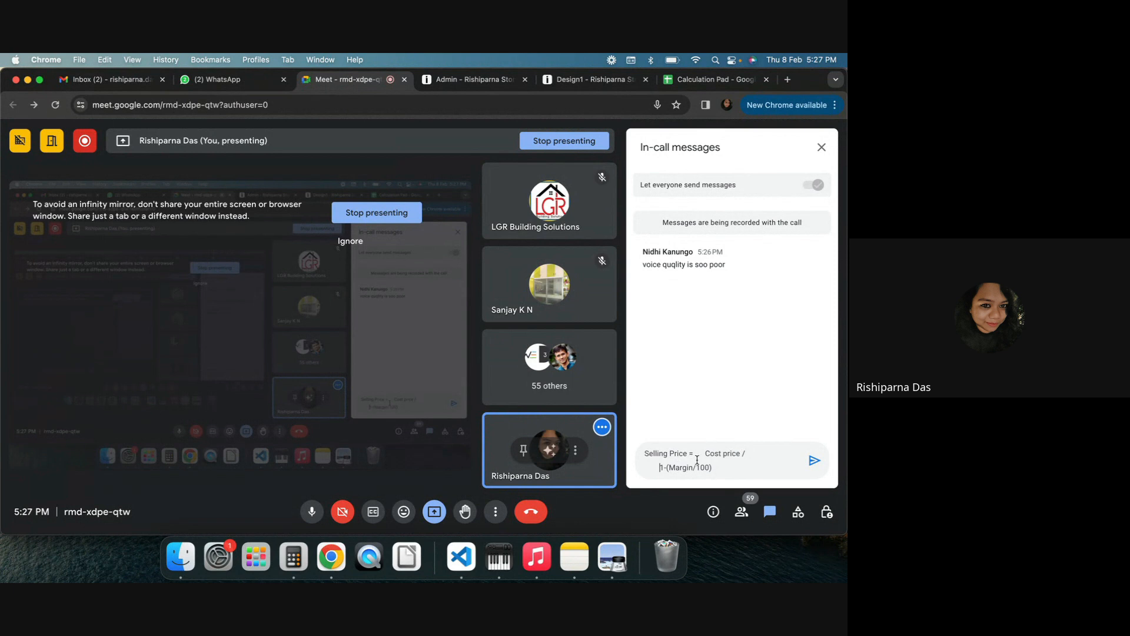
{"action": "key", "text": "BackSpace"}
{"action": "key", "text": "BackSpace"}
{"action": "key", "text": "Return"}
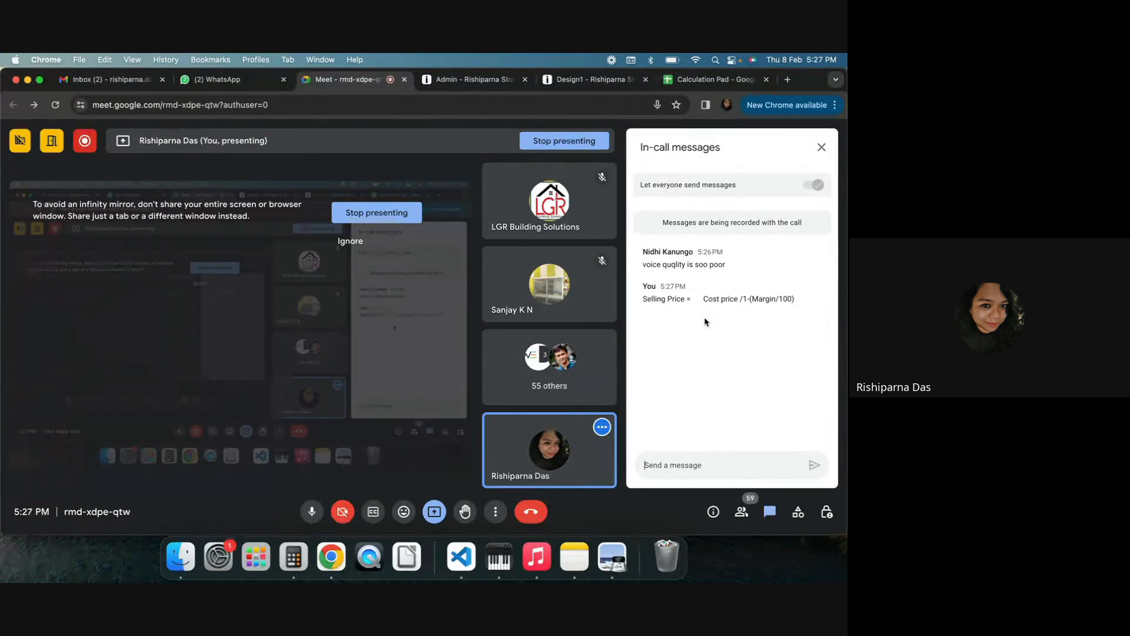
Close the meeting chat and review the margin and selling price fields in the SKU pricing
{"action": "triple_click", "coordinate": [654, 264]}
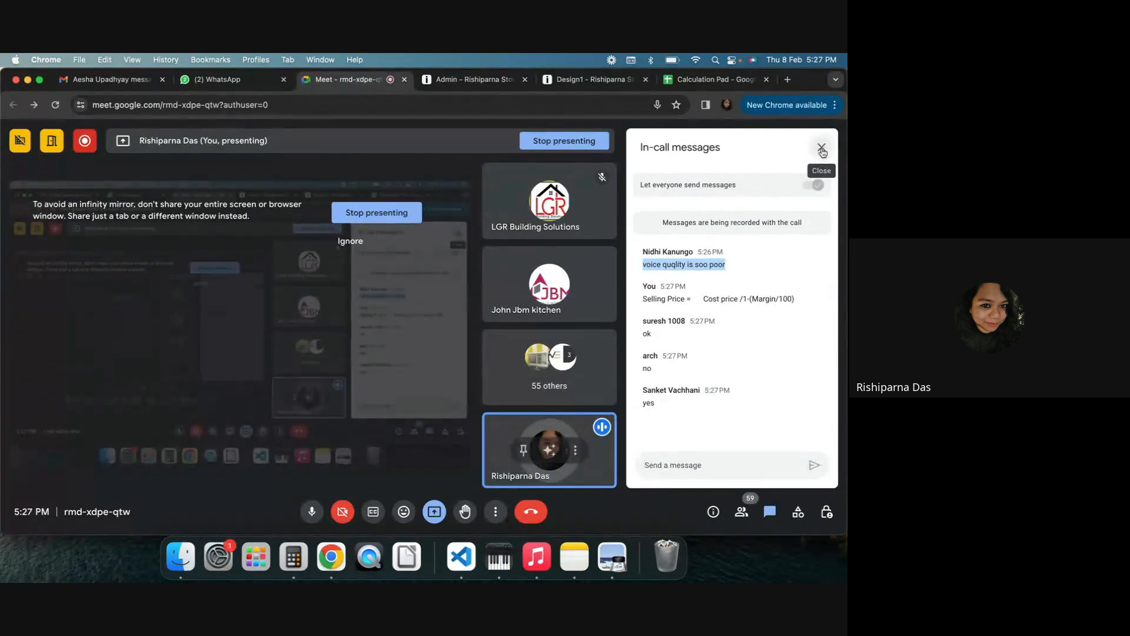
{"action": "left_click", "coordinate": [822, 147]}
{"action": "left_click", "coordinate": [501, 80]}
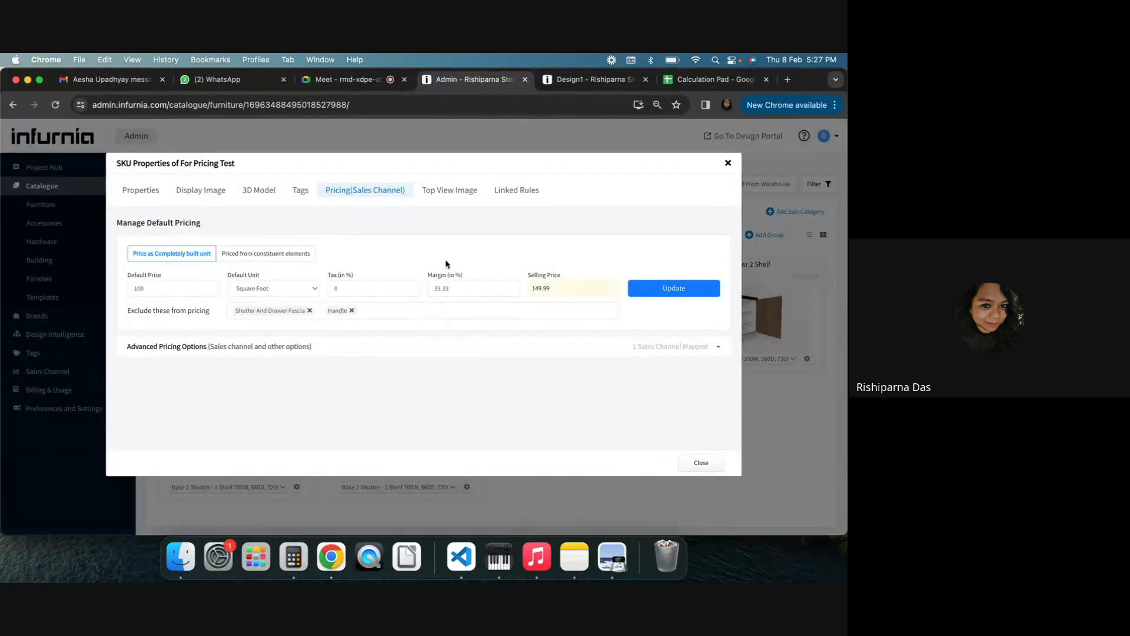
{"action": "left_click_drag", "start_coordinate": [434, 291], "coordinate": [469, 288]}
{"action": "left_click_drag", "start_coordinate": [336, 287], "coordinate": [324, 290]}
{"action": "left_click", "coordinate": [390, 257]}
Return to the spreadsheet and undo the last three edits
{"action": "left_click", "coordinate": [707, 79]}
{"action": "left_click", "coordinate": [217, 438]}
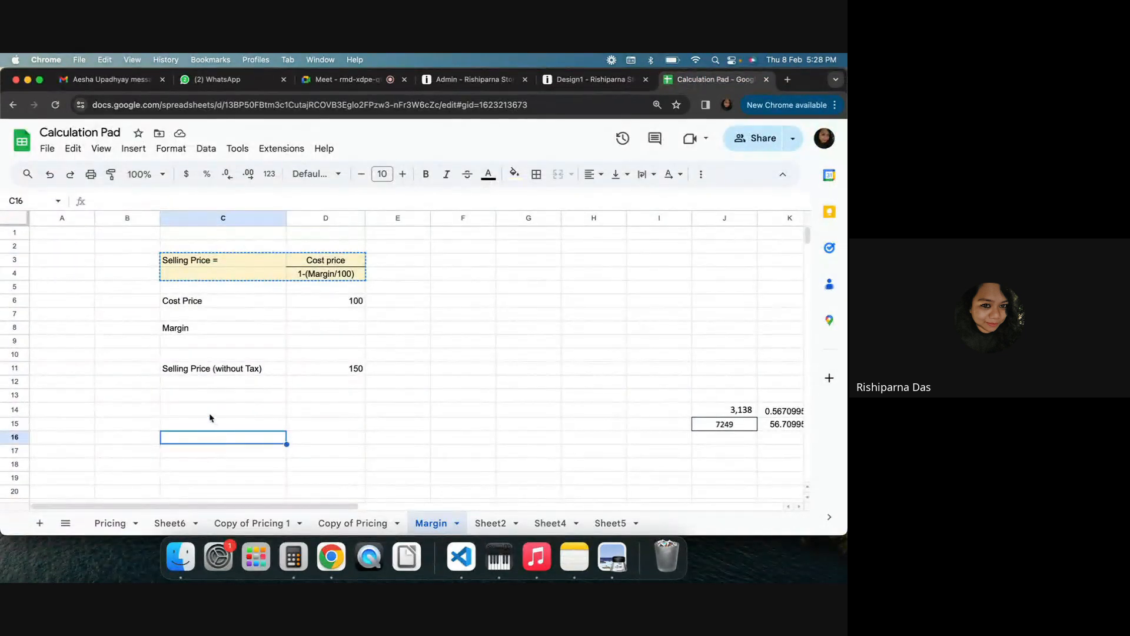
{"action": "left_click", "coordinate": [208, 412]}
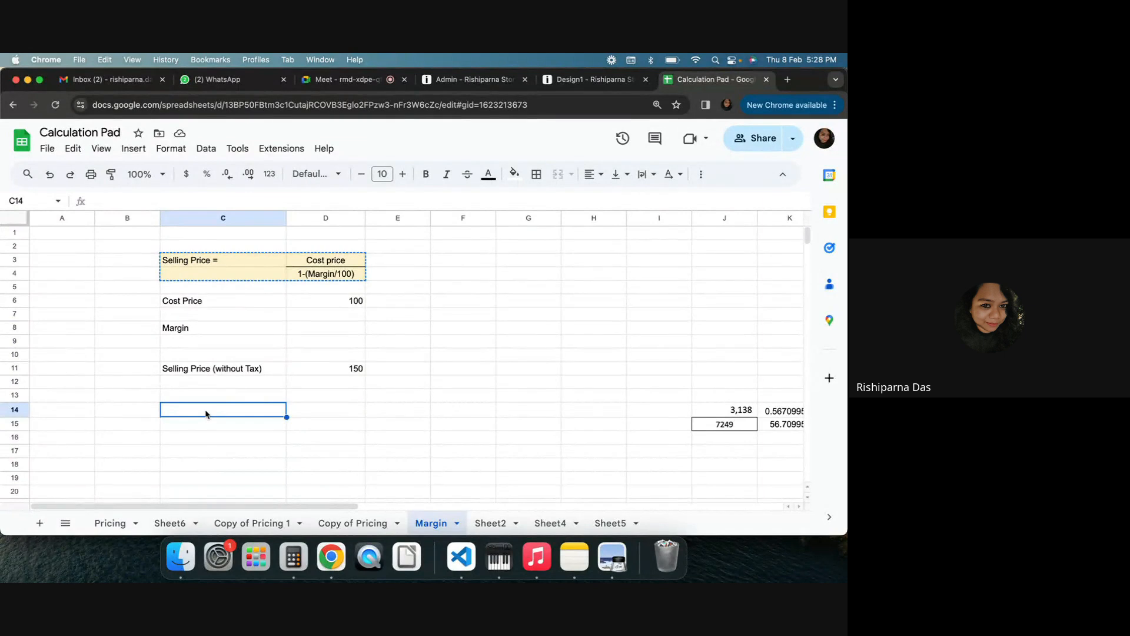
{"action": "key", "text": "super+z"}
{"action": "key", "text": "super+z"}
{"action": "key", "text": "super+z"}
{"action": "key", "text": "super+z"}
{"action": "key", "text": "super+z"}
{"action": "key", "text": "super+z"}
{"action": "key", "text": "super+z"}
{"action": "key", "text": "super+z"}
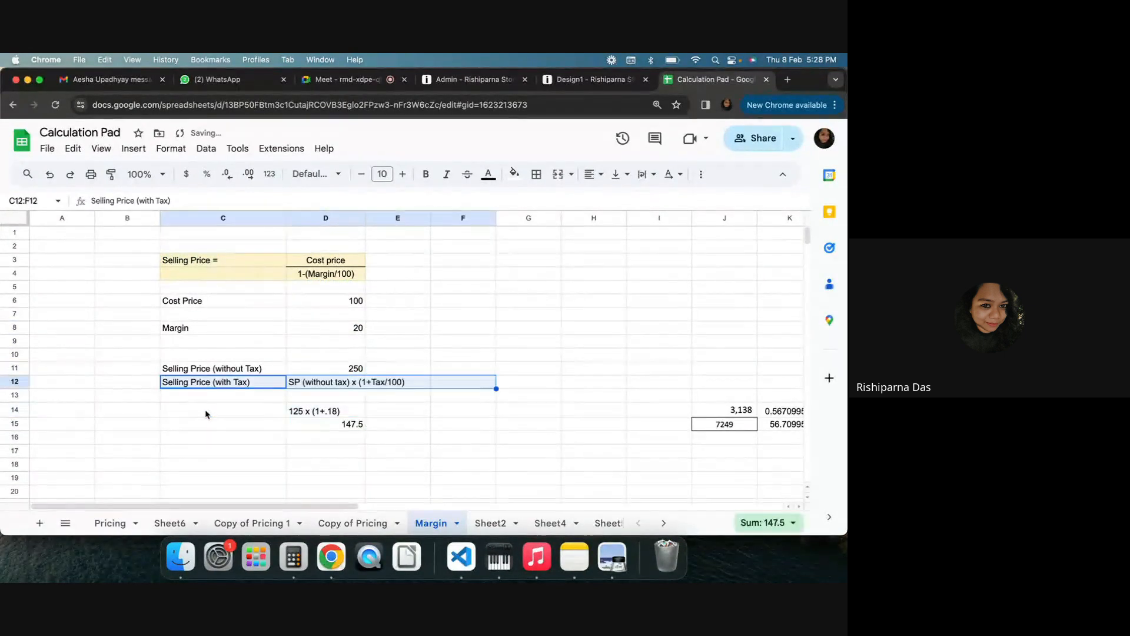
Enter 100 in cell C18 below the tax calculation rows
{"action": "left_click", "coordinate": [460, 465]}
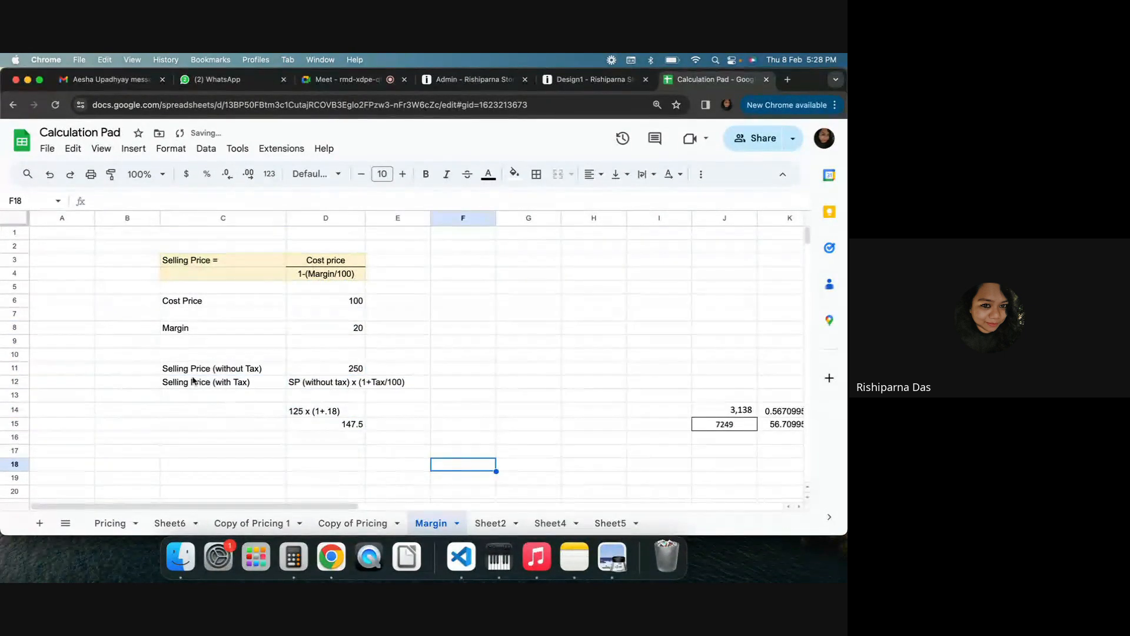
{"action": "left_click_drag", "start_coordinate": [195, 381], "coordinate": [412, 388]}
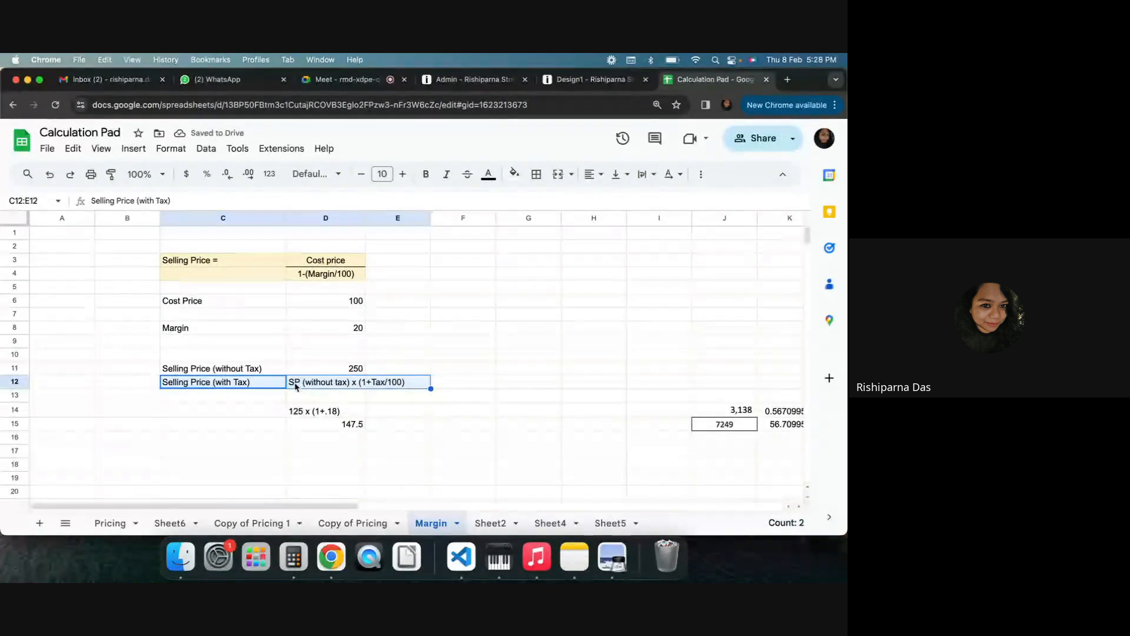
{"action": "left_click", "coordinate": [401, 398]}
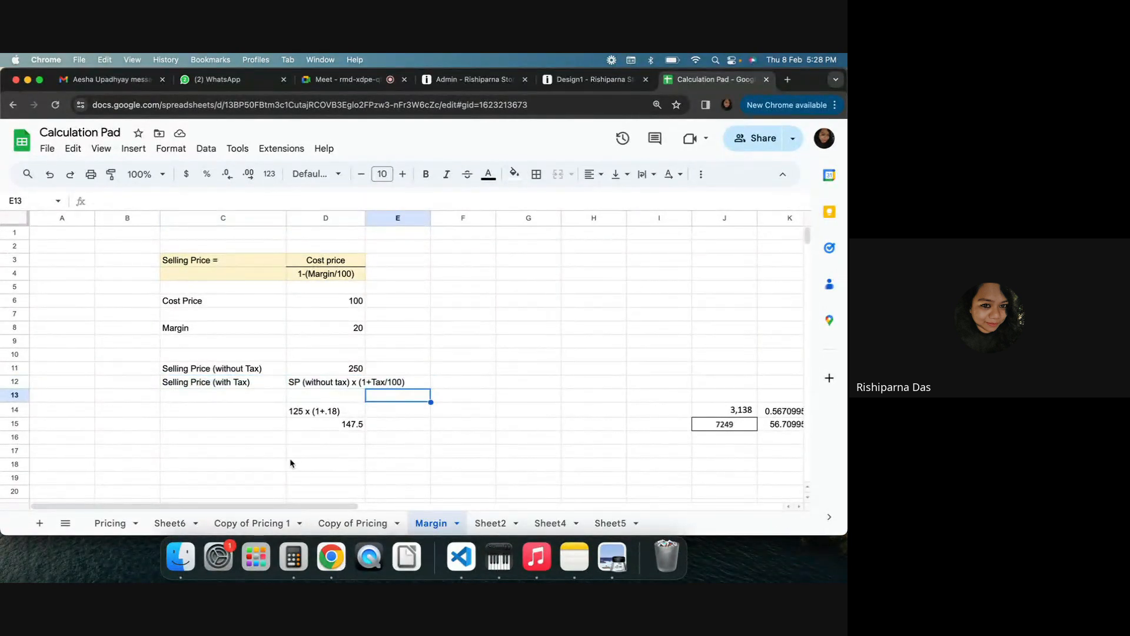
{"action": "left_click", "coordinate": [239, 467]}
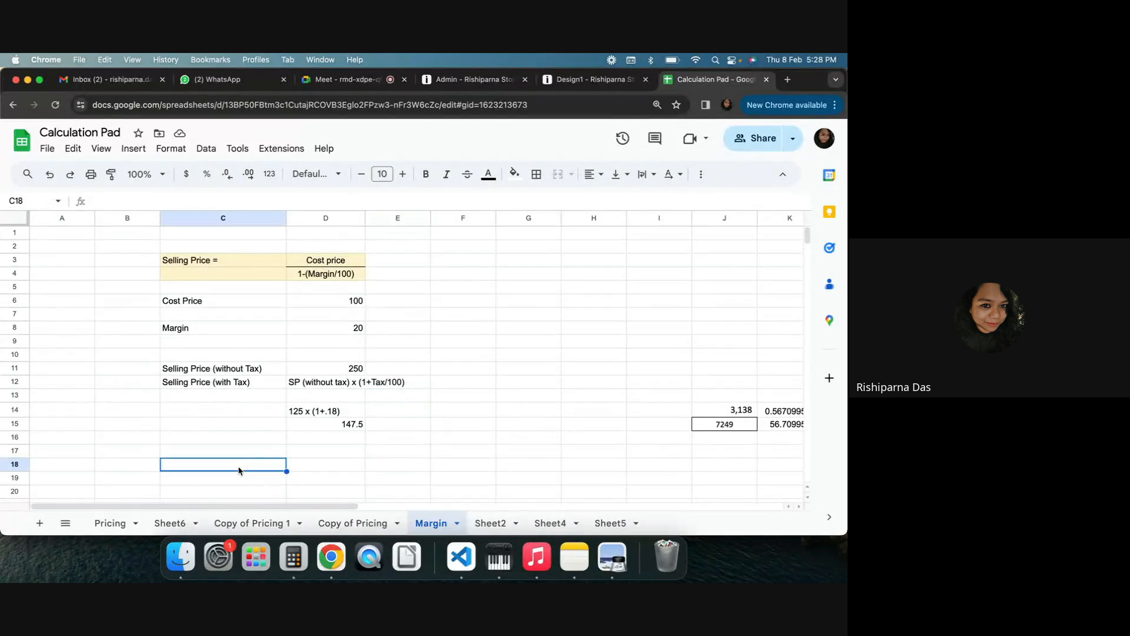
{"action": "type", "text": "100"}
{"action": "key", "text": "Tab"}
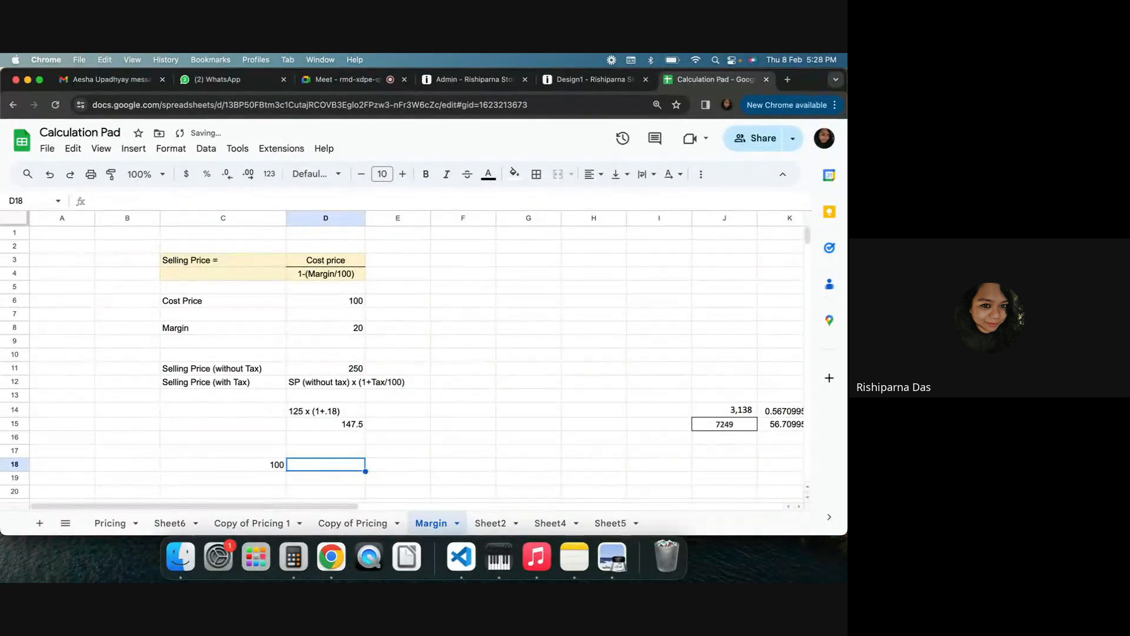
In D18, enter a formula multiplying C18 by 1.18
{"action": "type", "text": "="}
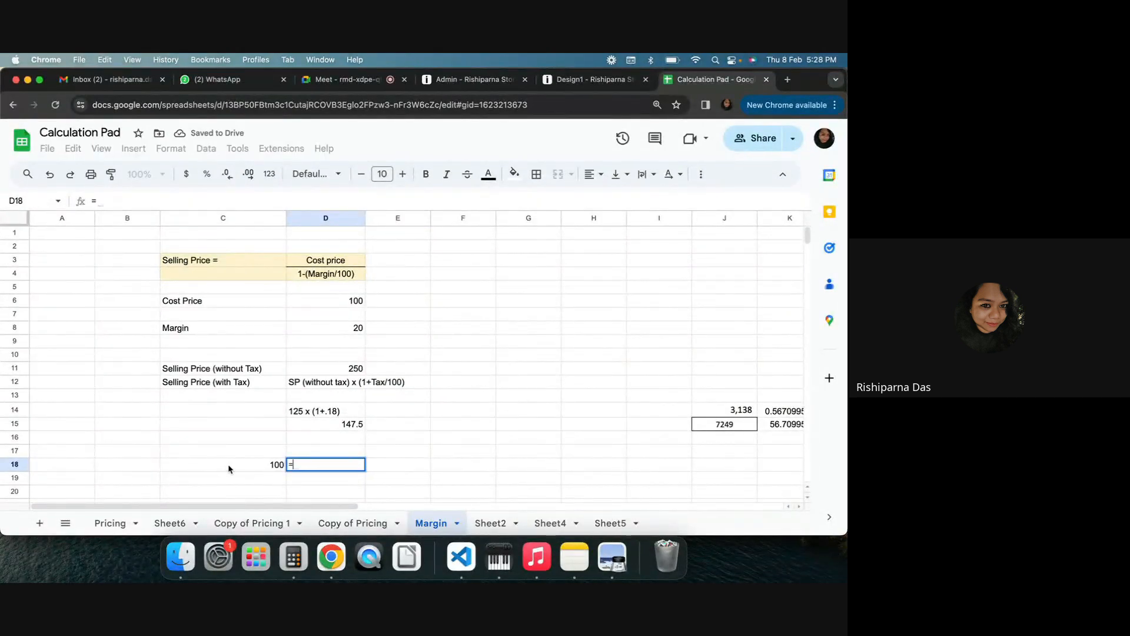
{"action": "left_click", "coordinate": [229, 469]}
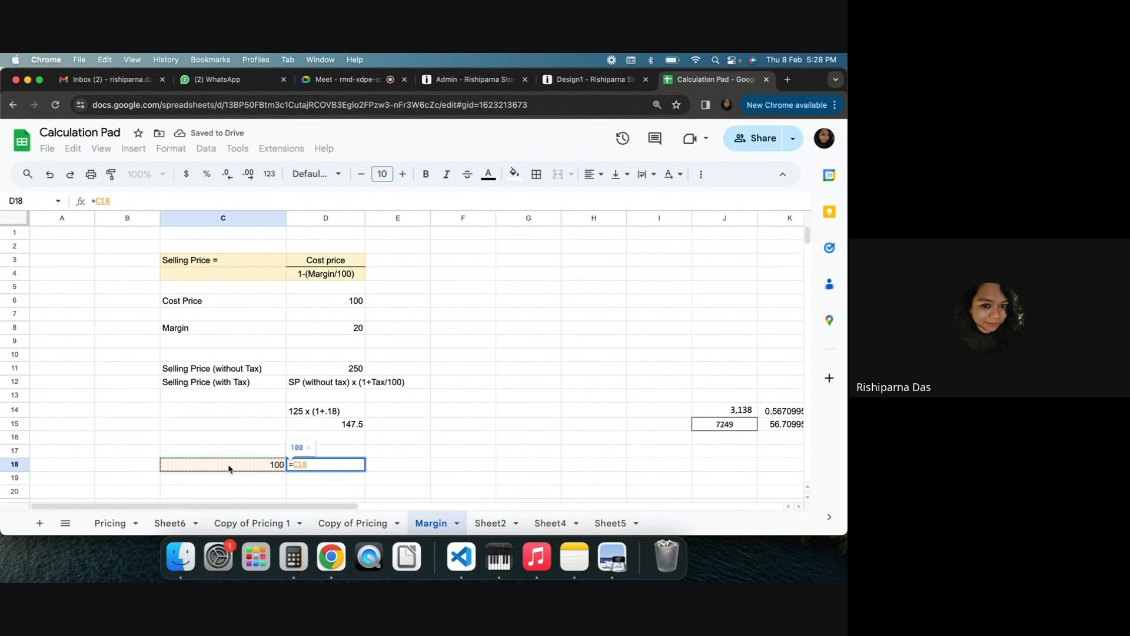
{"action": "type", "text": "*1"}
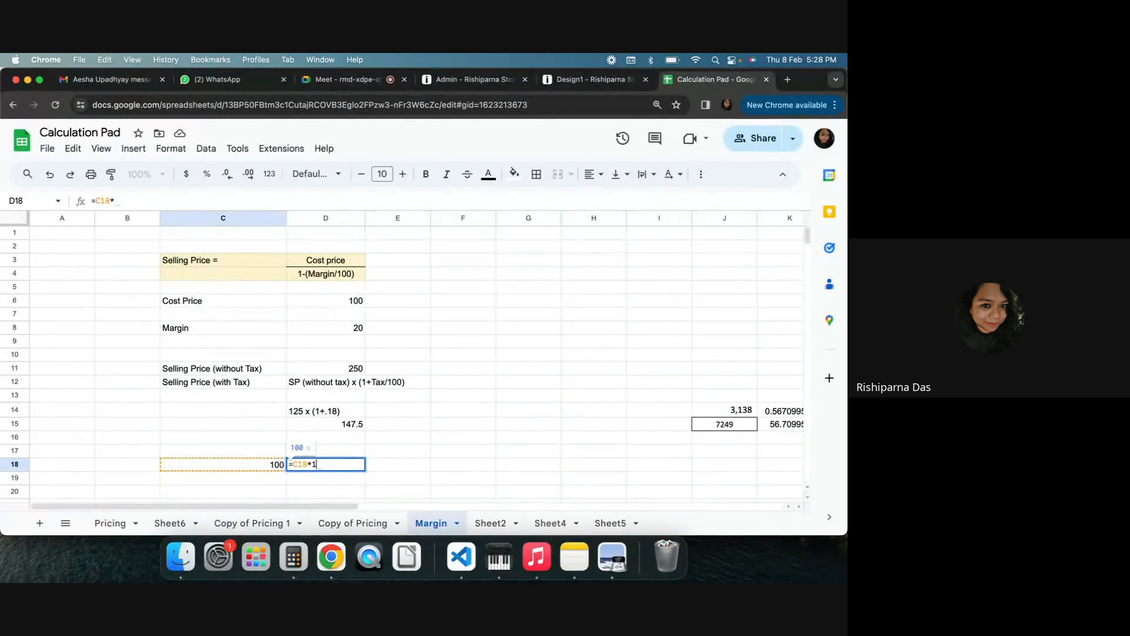
{"action": "type", "text": "."}
{"action": "type", "text": "18"}
{"action": "key", "text": "BackSpace"}
{"action": "type", "text": "2"}
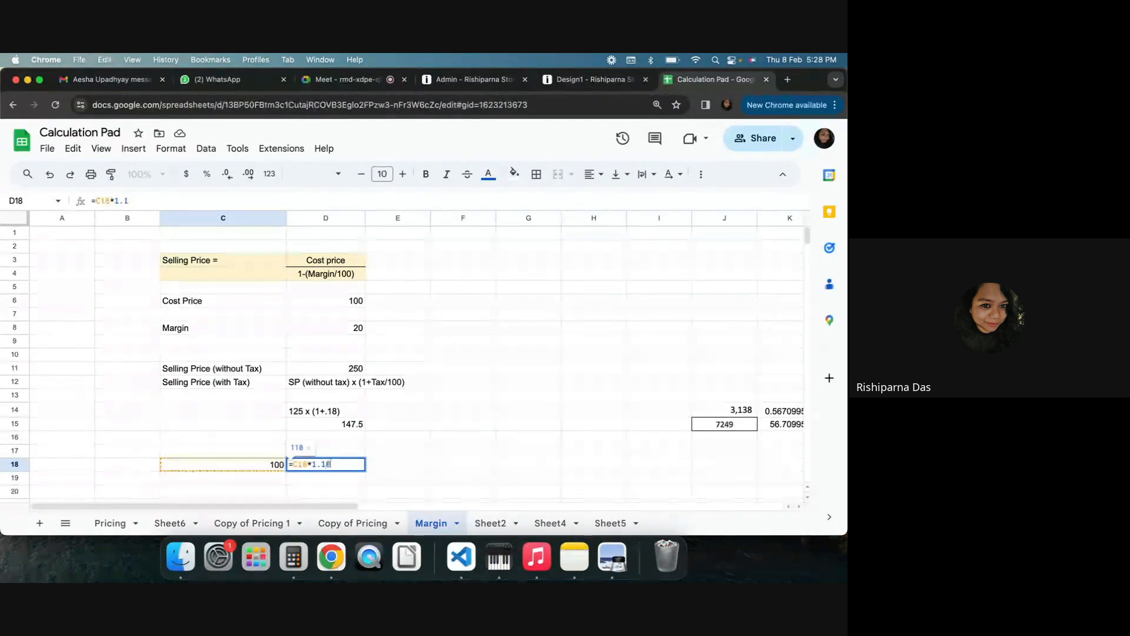
{"action": "type", "text": "8"}
{"action": "key", "text": "Return"}
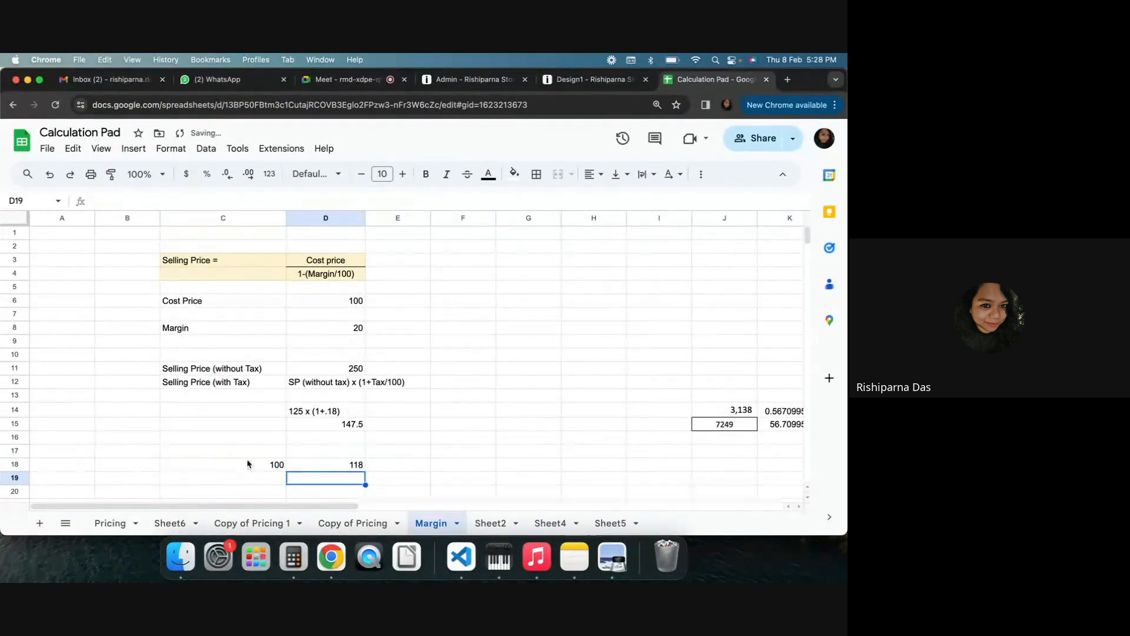
Return to the admin SKU pricing dialog and update the default pricing
{"action": "left_click", "coordinate": [334, 465]}
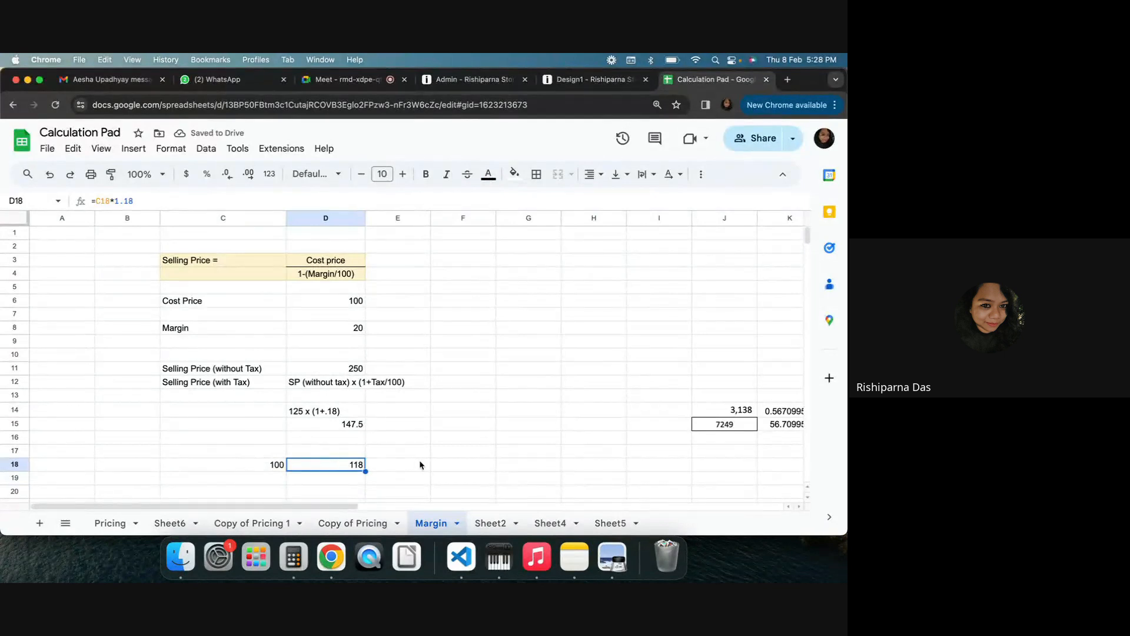
{"action": "left_click", "coordinate": [484, 451]}
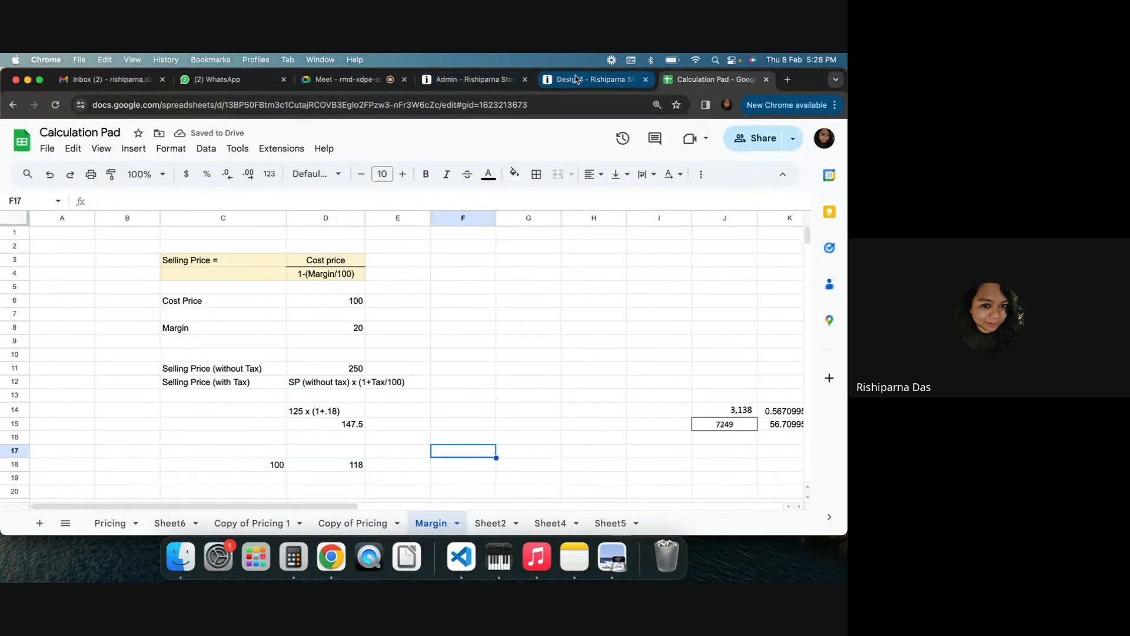
{"action": "left_click", "coordinate": [471, 79]}
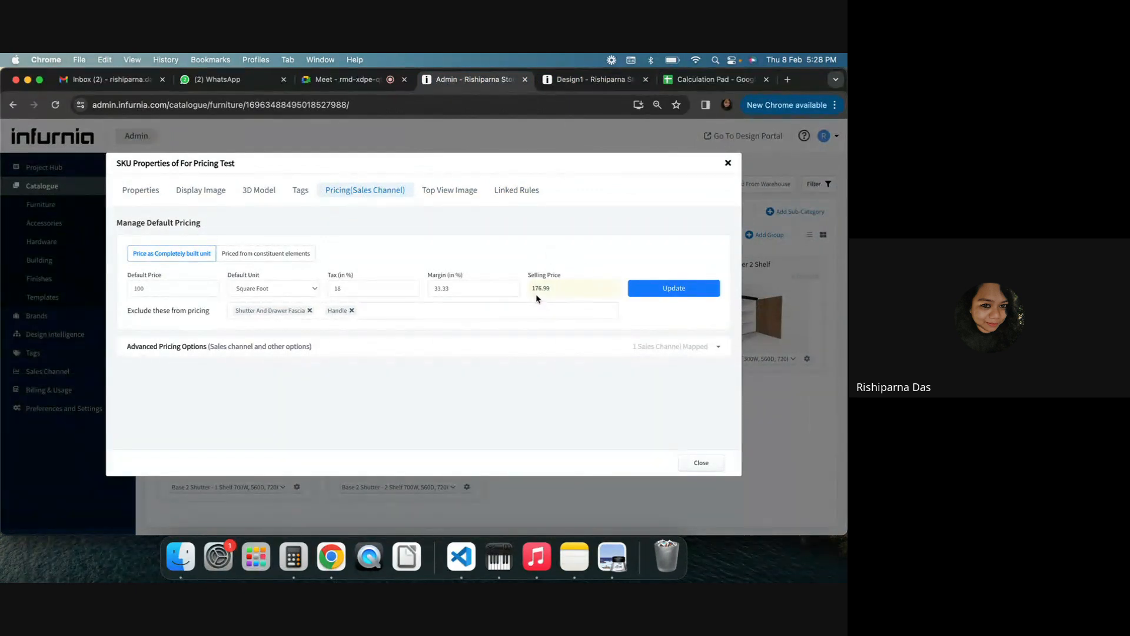
{"action": "left_click", "coordinate": [686, 291]}
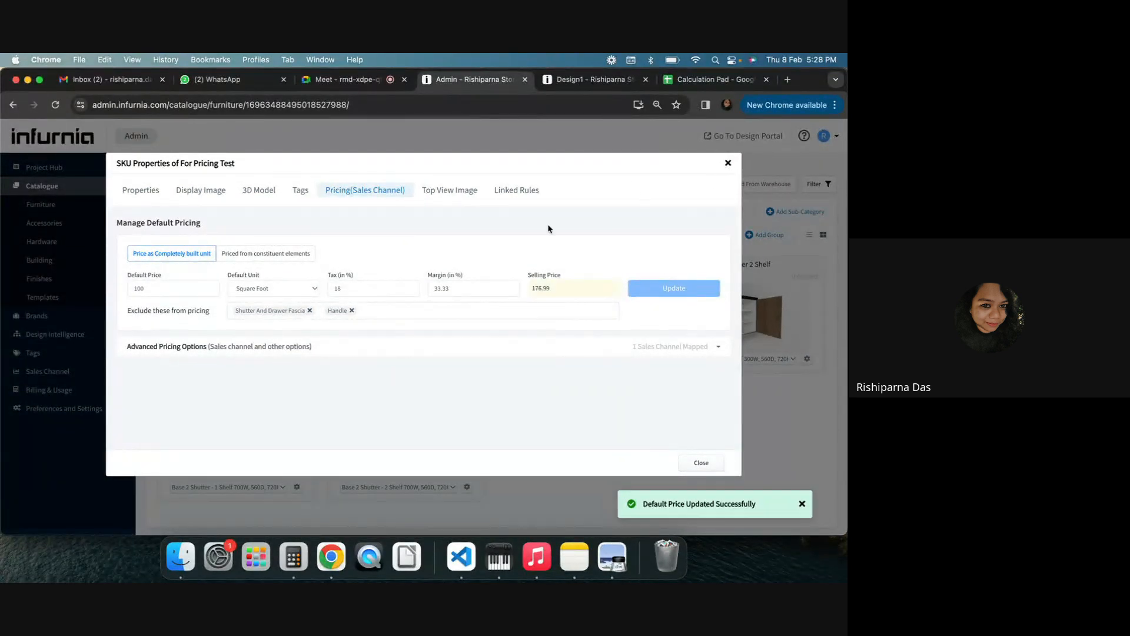
In the design's production settings, refresh the SKU cache
{"action": "left_click", "coordinate": [579, 76]}
{"action": "left_click", "coordinate": [829, 135]}
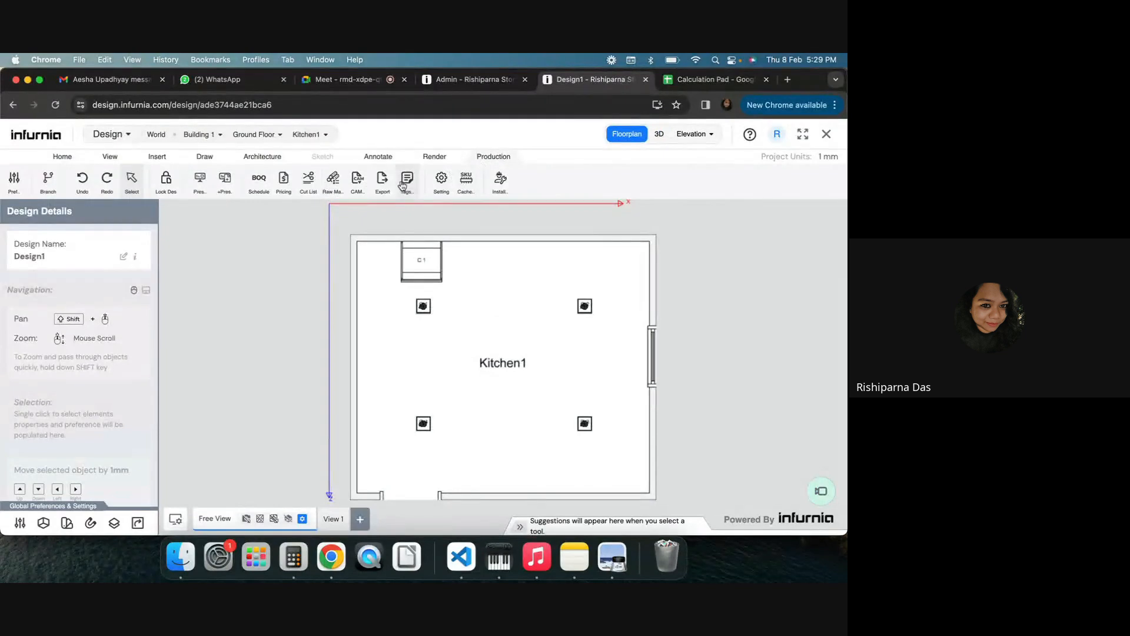
{"action": "left_click", "coordinate": [441, 179]}
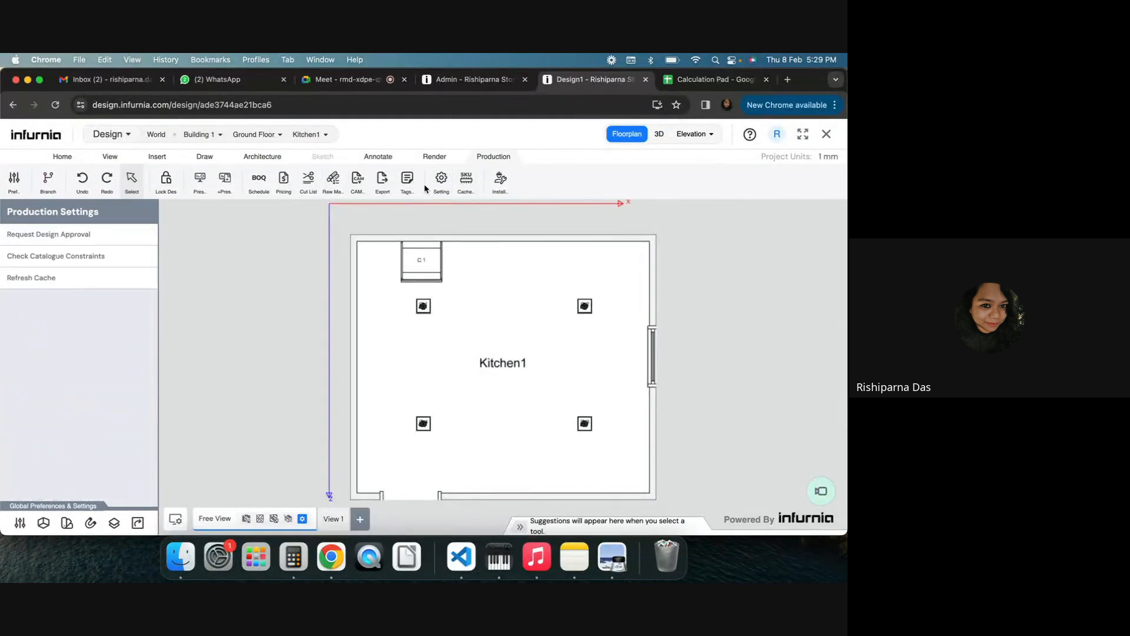
{"action": "left_click", "coordinate": [32, 280]}
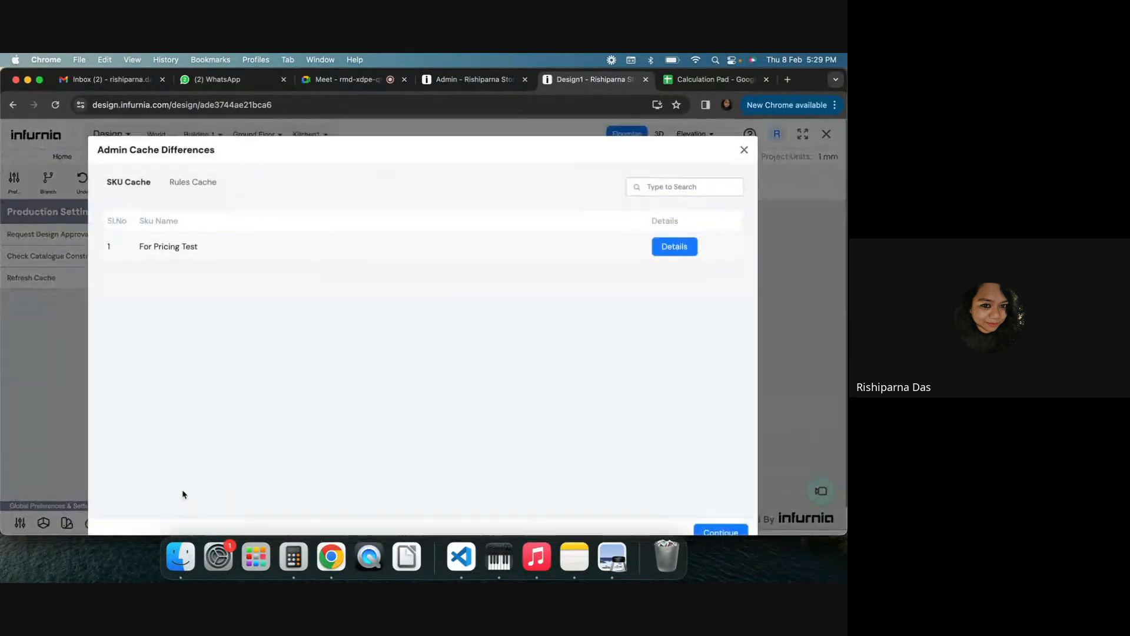
{"action": "left_click", "coordinate": [719, 530]}
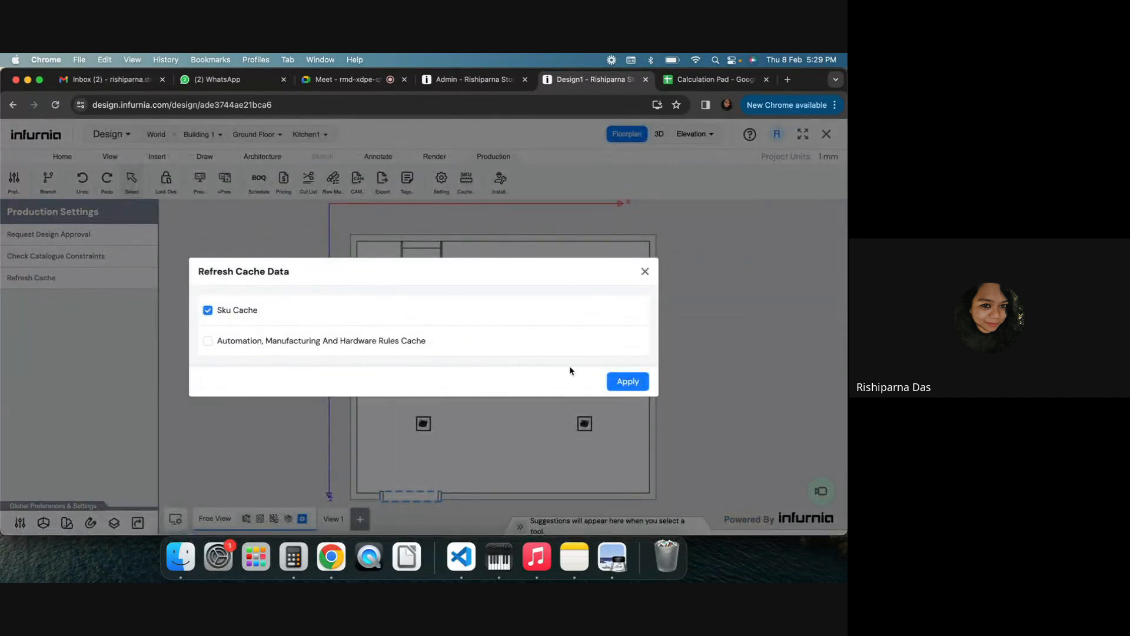
{"action": "left_click", "coordinate": [621, 382]}
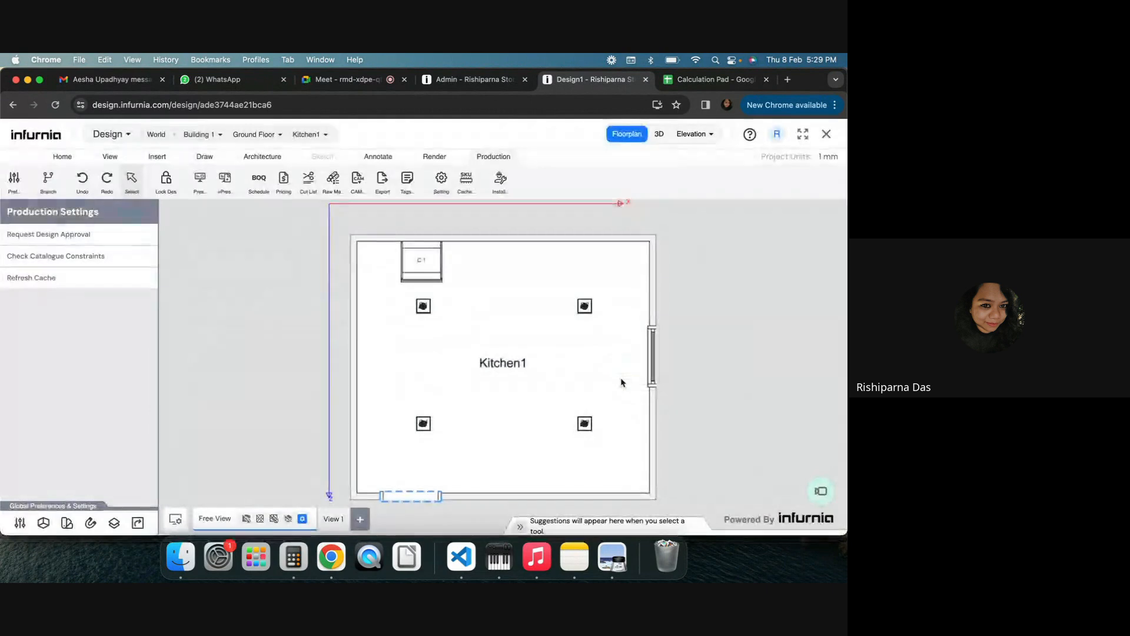
Generate the pricing quotation for Kitchen1 and open the price details of the For Pricing Test cabinet
{"action": "left_click", "coordinate": [283, 179]}
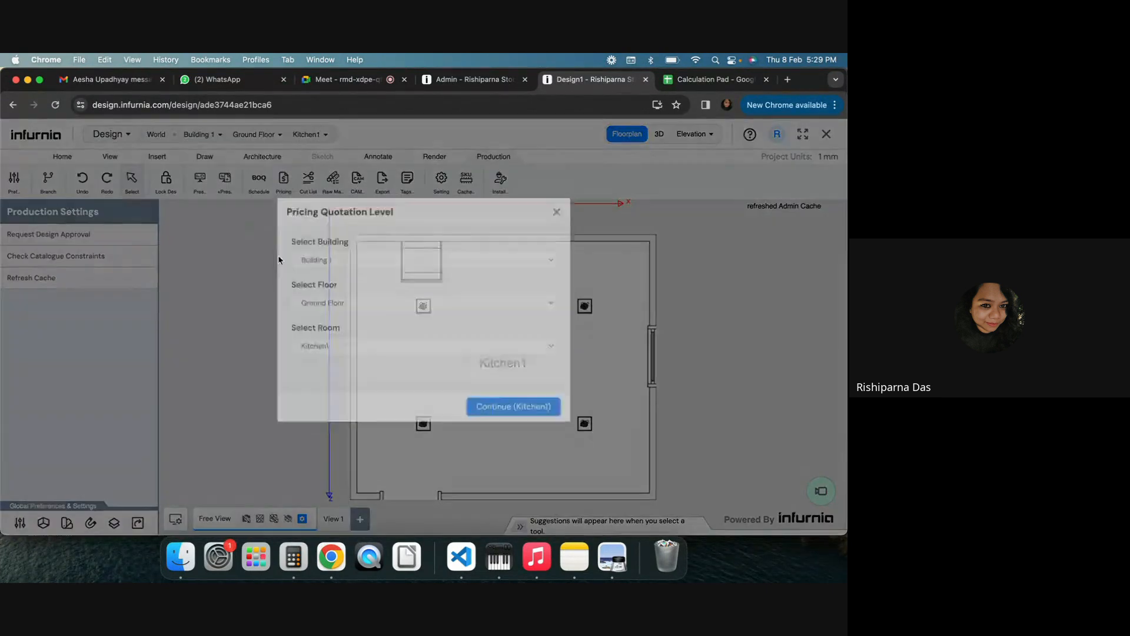
{"action": "left_click", "coordinate": [508, 423]}
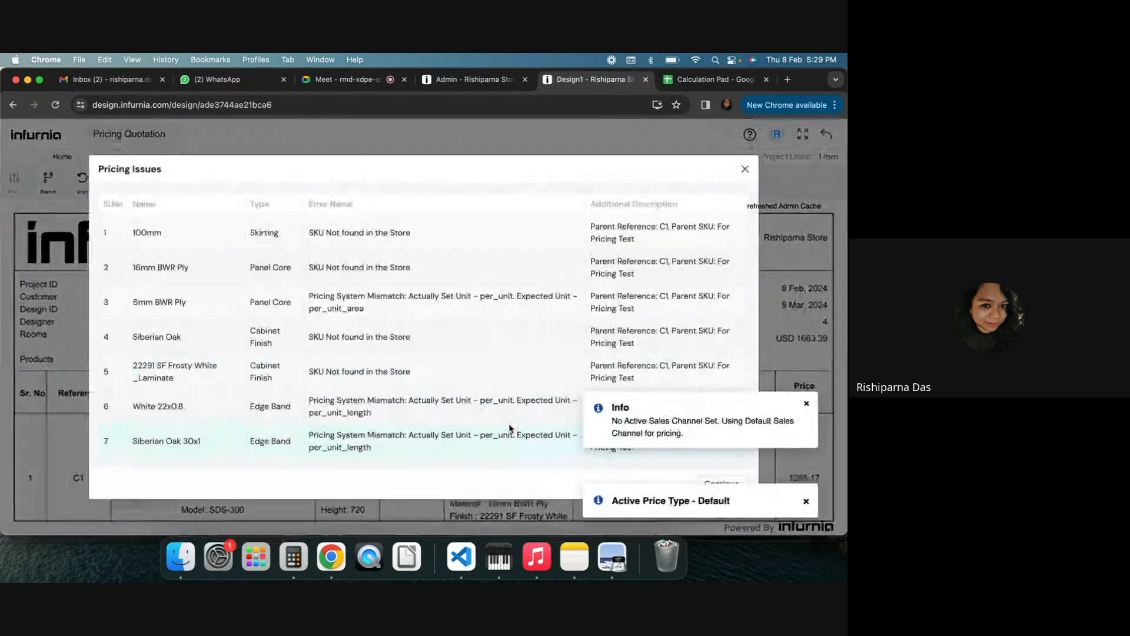
{"action": "left_click", "coordinate": [745, 169]}
{"action": "scroll", "coordinate": [421, 328], "scroll_direction": "down", "scroll_amount": 2}
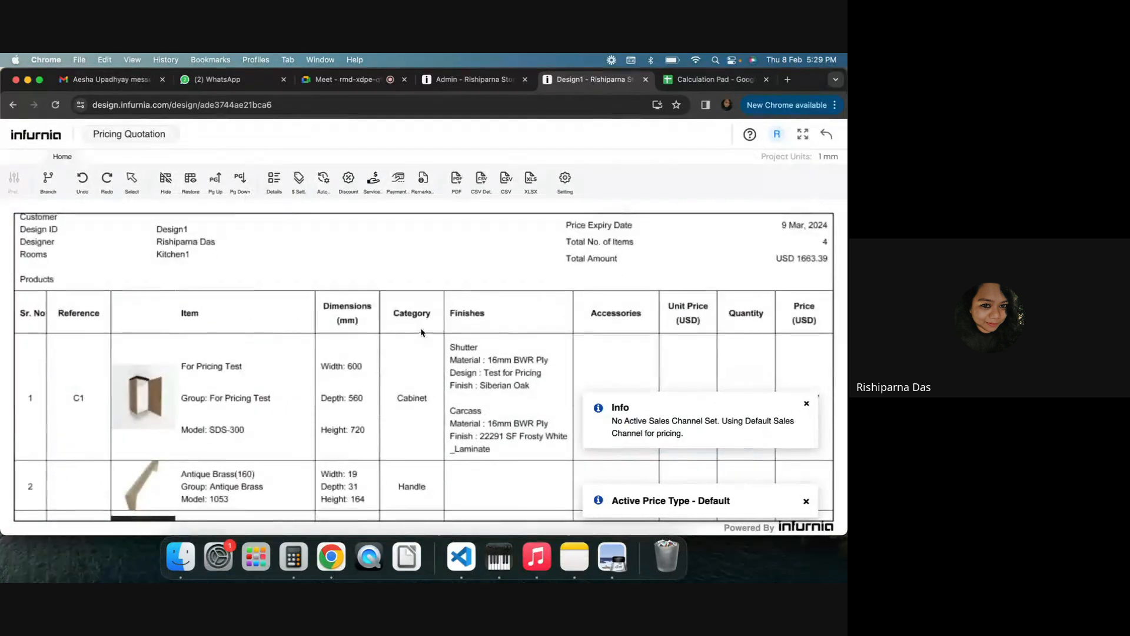
{"action": "scroll", "coordinate": [461, 325], "scroll_direction": "down", "scroll_amount": 6}
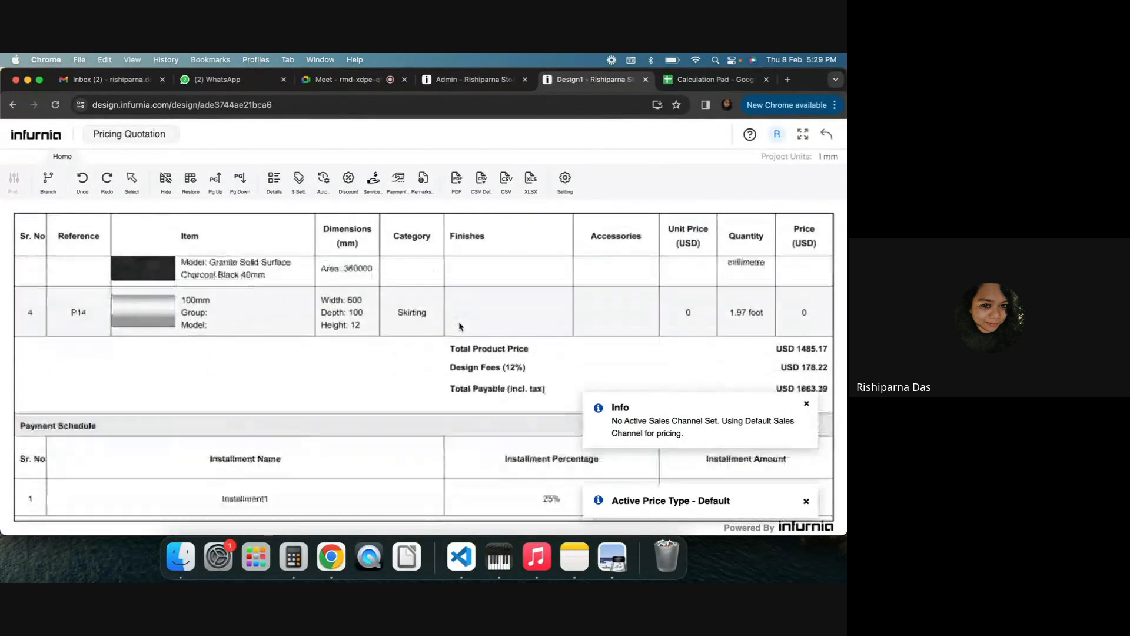
{"action": "scroll", "coordinate": [461, 326], "scroll_direction": "down", "scroll_amount": 2}
{"action": "scroll", "coordinate": [459, 324], "scroll_direction": "up", "scroll_amount": 8}
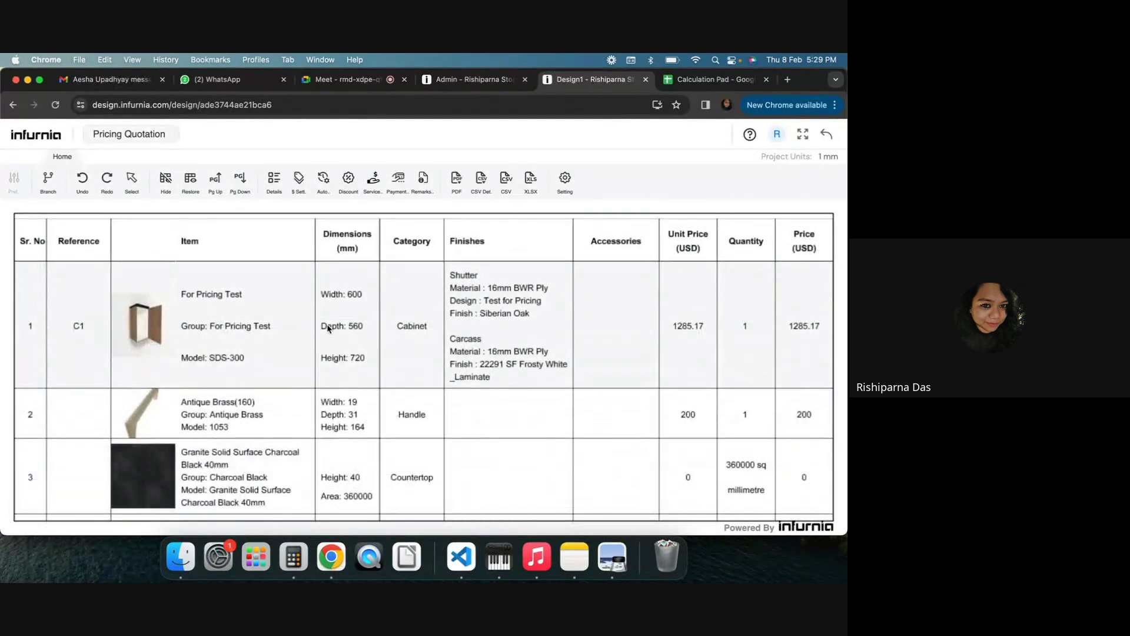
{"action": "left_click", "coordinate": [328, 328]}
{"action": "left_click", "coordinate": [274, 180]}
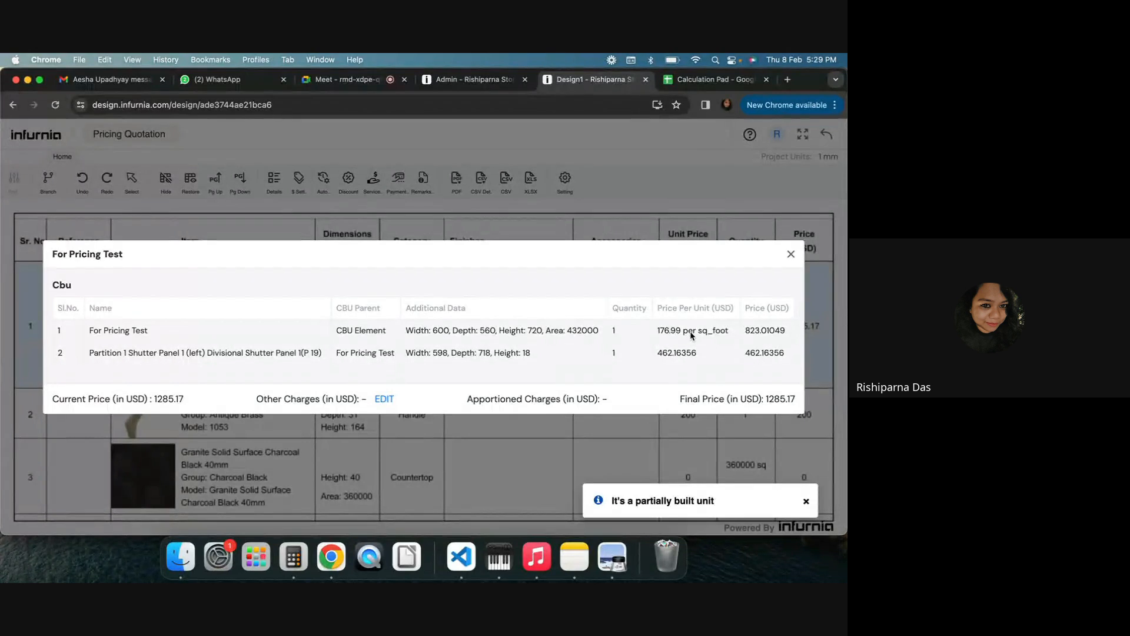
In Sheet6, set the cabinet's per sqft price to 176.99
{"action": "left_click", "coordinate": [710, 79]}
{"action": "left_click", "coordinate": [183, 530]}
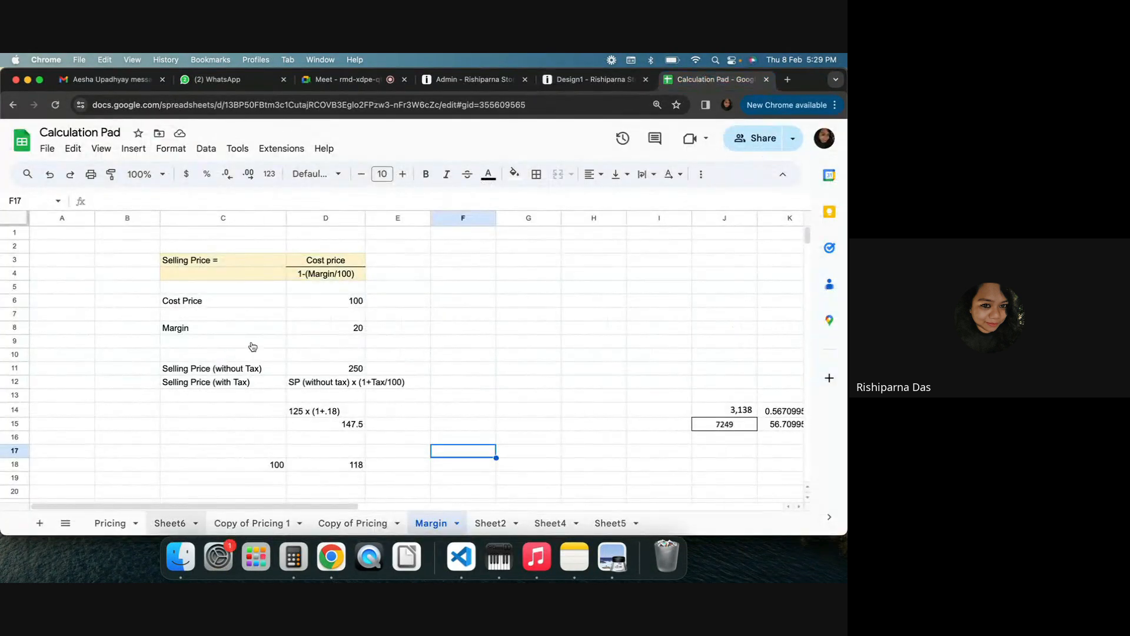
{"action": "left_click", "coordinate": [277, 369]}
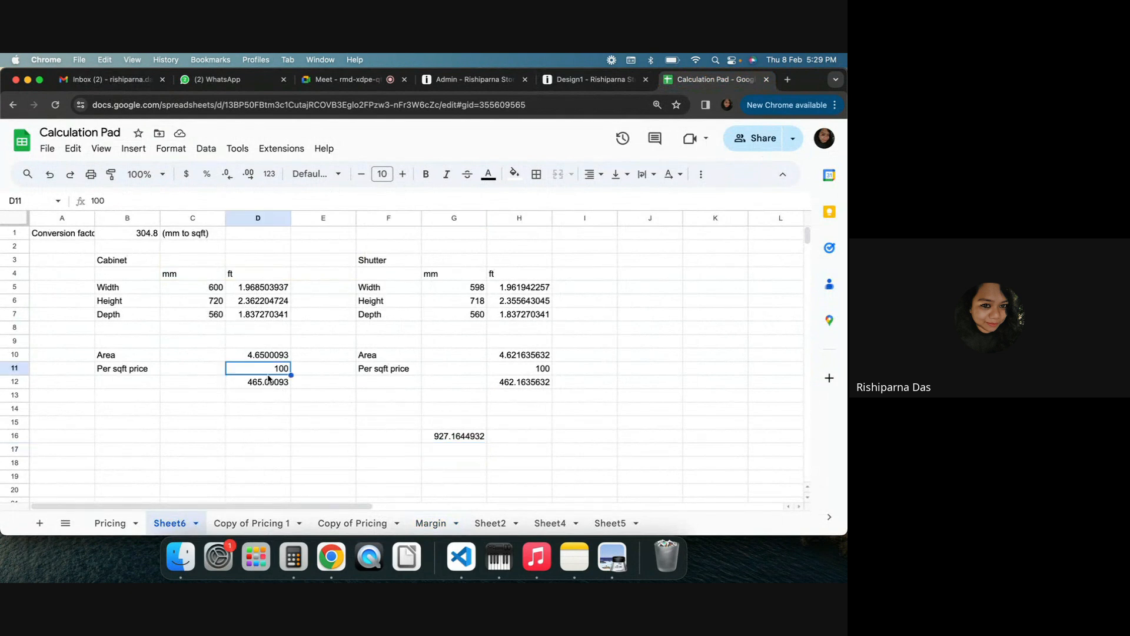
{"action": "type", "text": "17"}
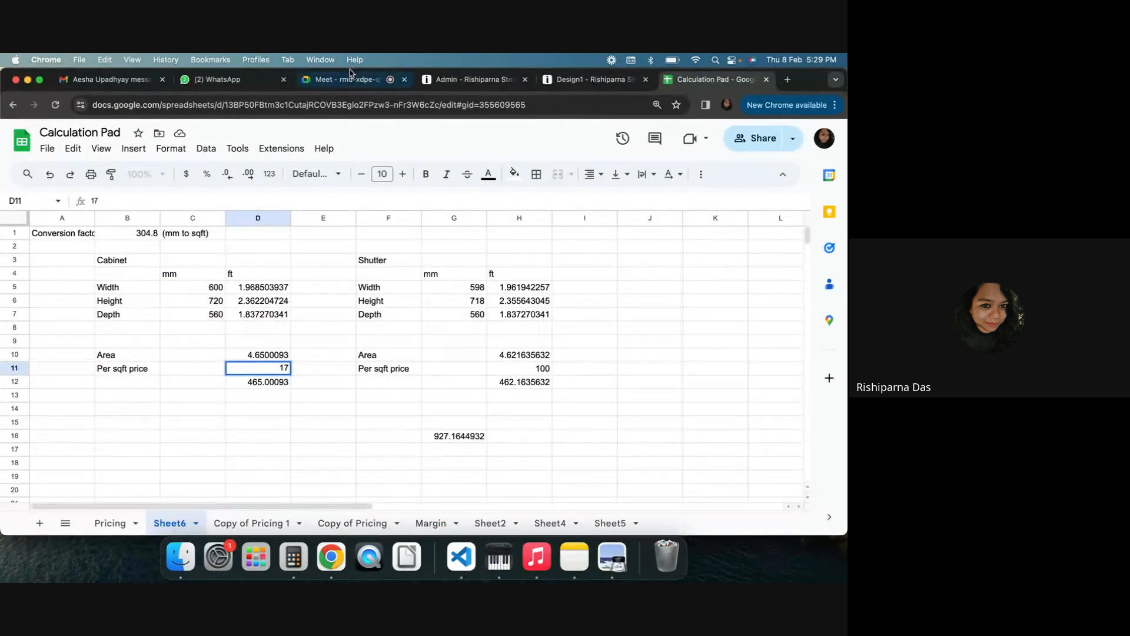
{"action": "left_click", "coordinate": [471, 79]}
{"action": "left_click", "coordinate": [713, 78]}
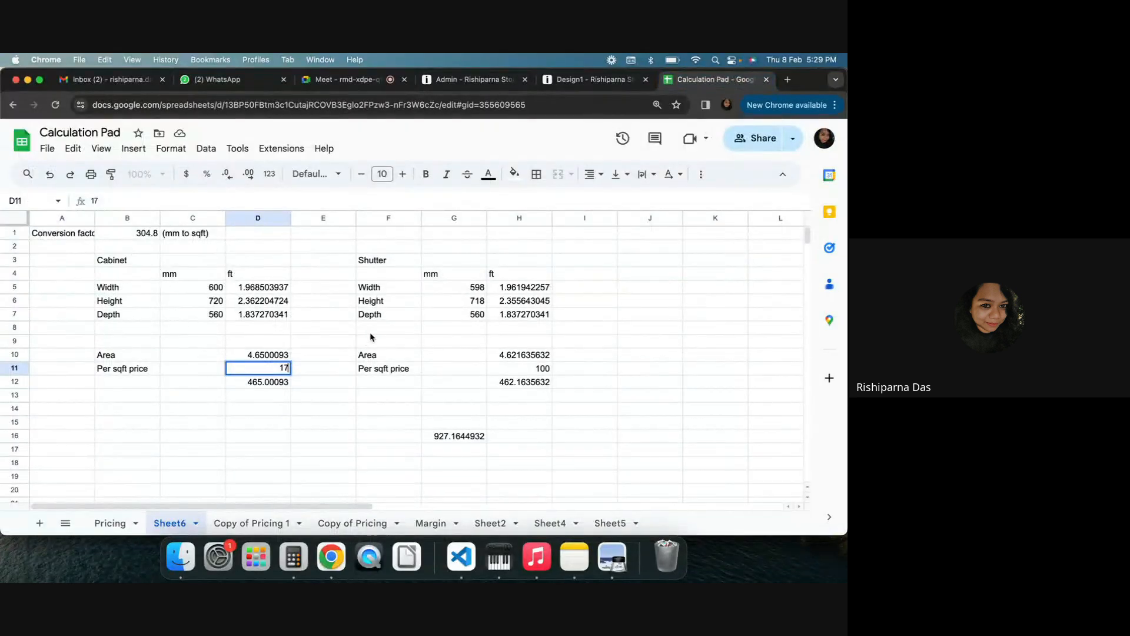
{"action": "type", "text": "6.99"}
{"action": "key", "text": "Return"}
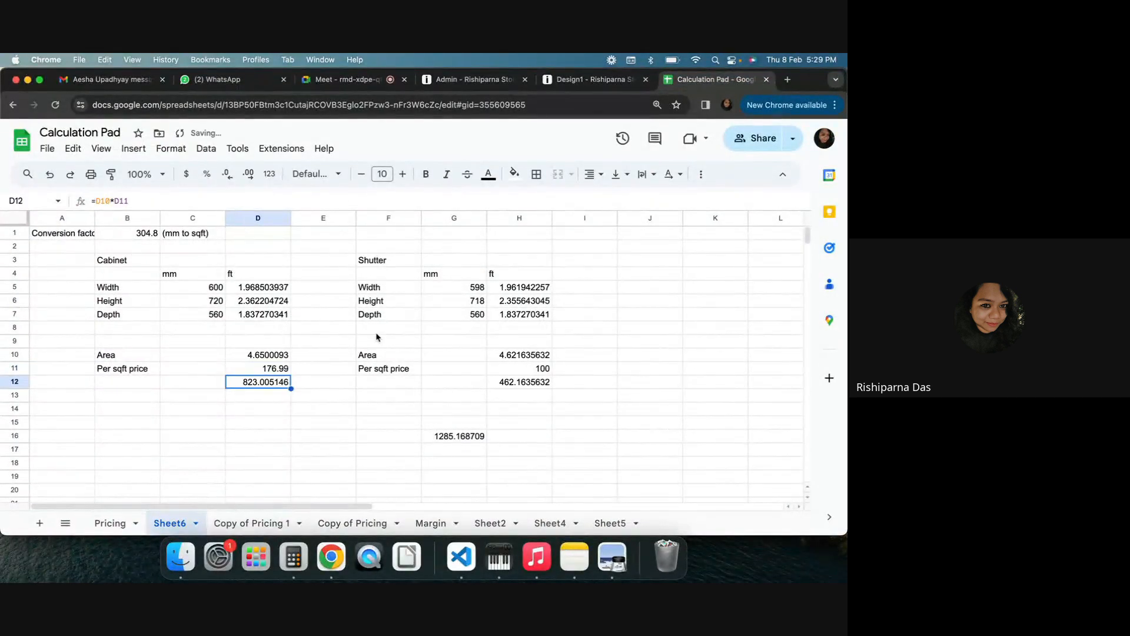
Compare the cabinet's price details in the quotation with the spreadsheet result, then close the details
{"action": "left_click", "coordinate": [576, 80]}
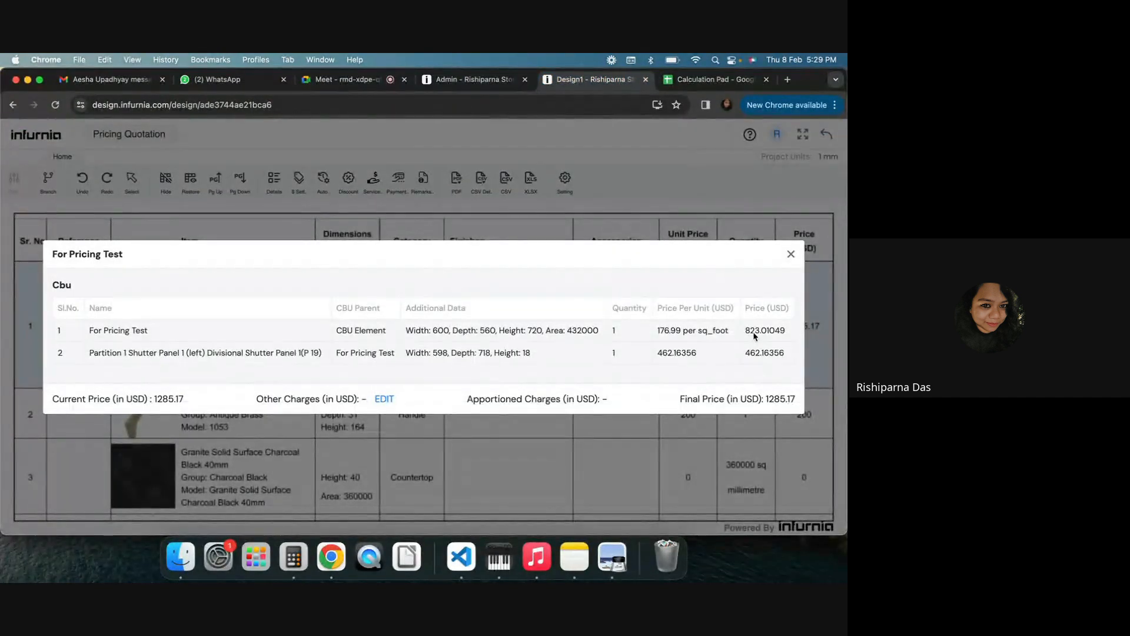
{"action": "left_click", "coordinate": [700, 82]}
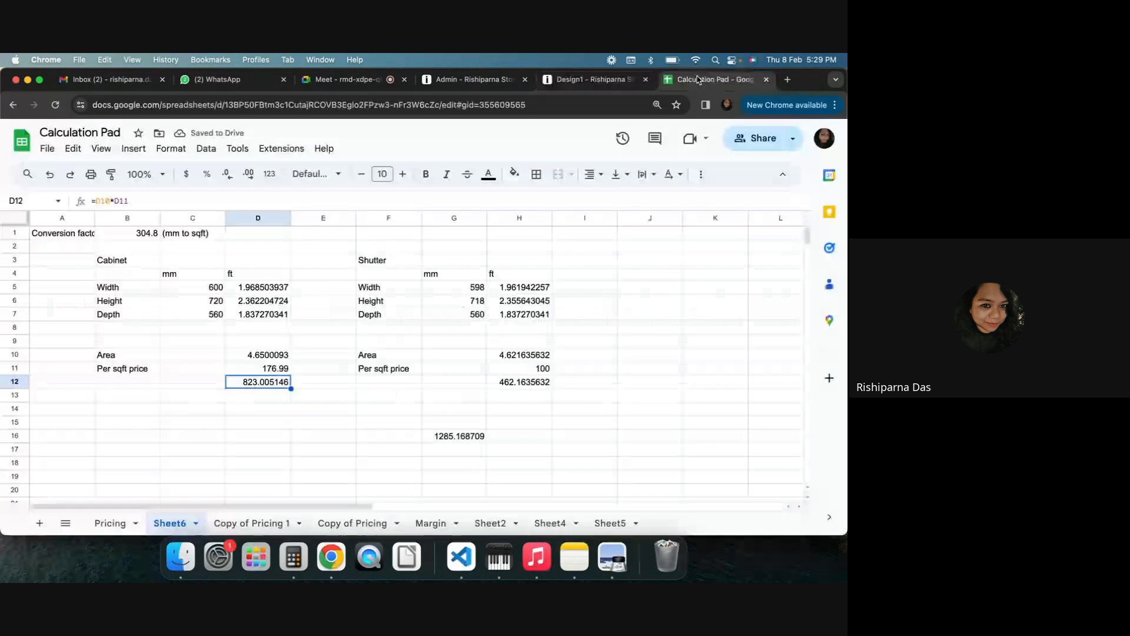
{"action": "left_click", "coordinate": [583, 80]}
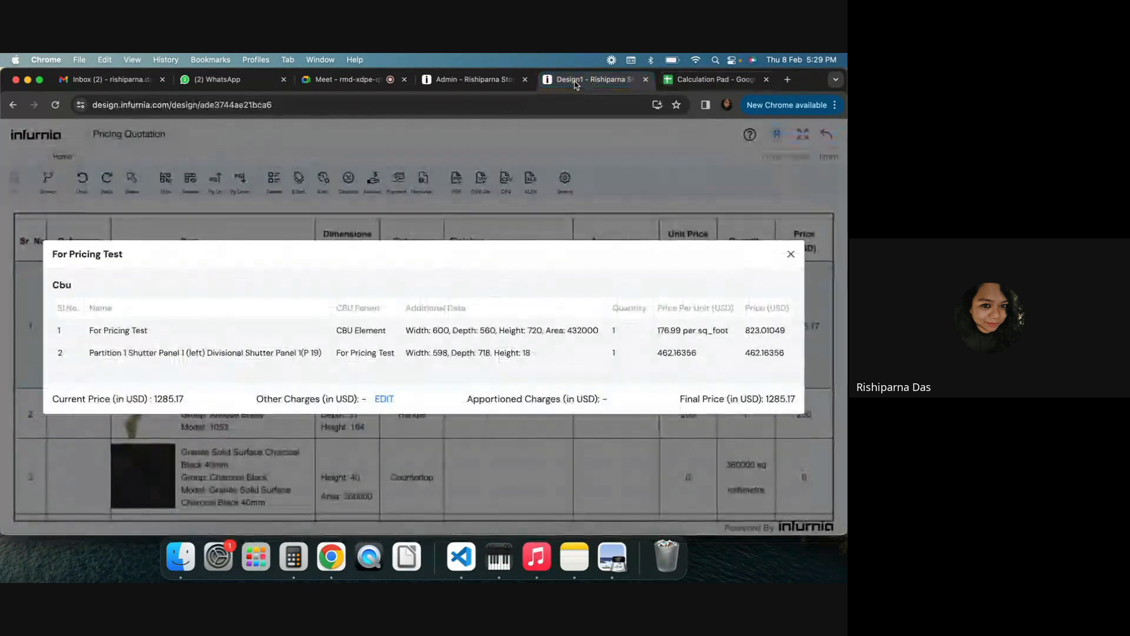
{"action": "left_click", "coordinate": [791, 254]}
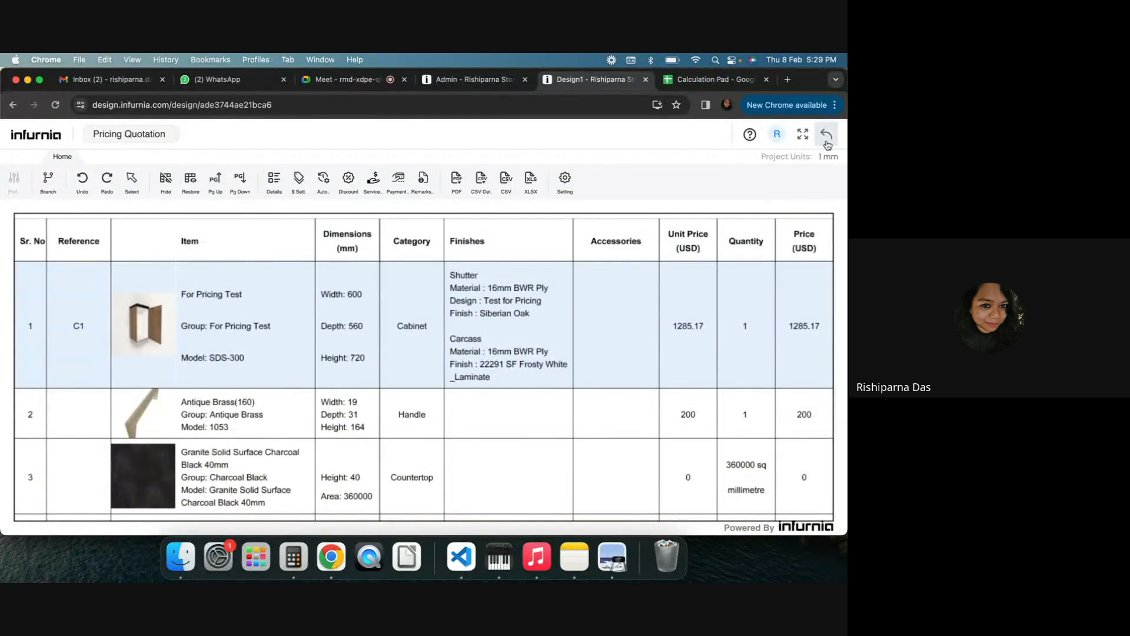
Exit the quotation, close the SKU properties, and select all SKUs in the Shutter Units subcategory
{"action": "left_click", "coordinate": [827, 145]}
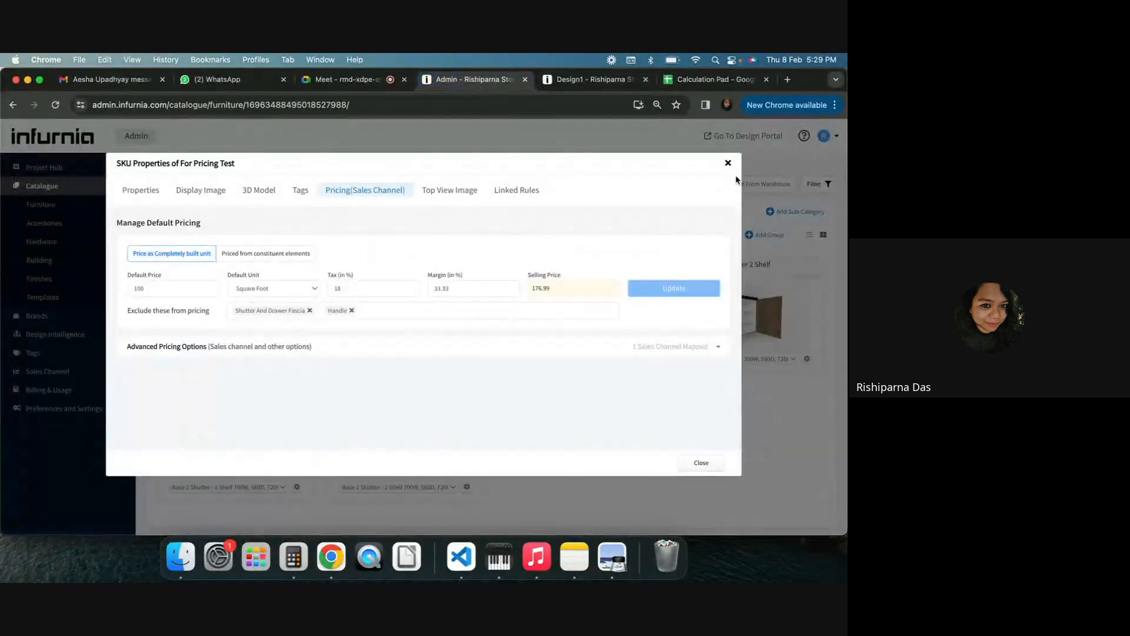
{"action": "left_click", "coordinate": [728, 164]}
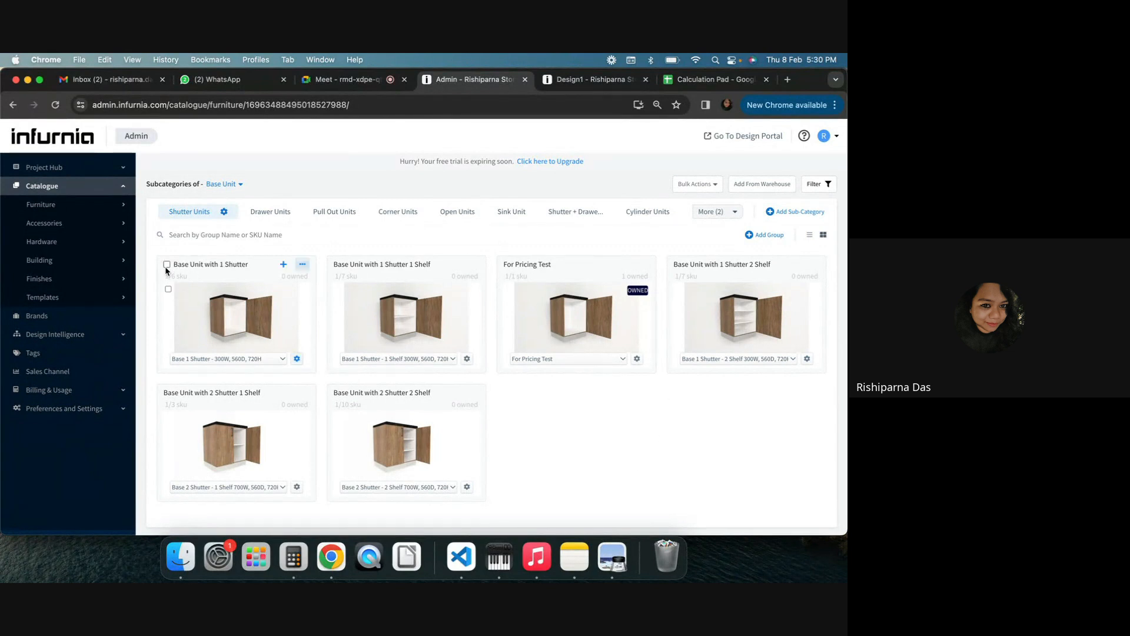
{"action": "left_click", "coordinate": [165, 264]}
{"action": "left_click", "coordinate": [157, 257]}
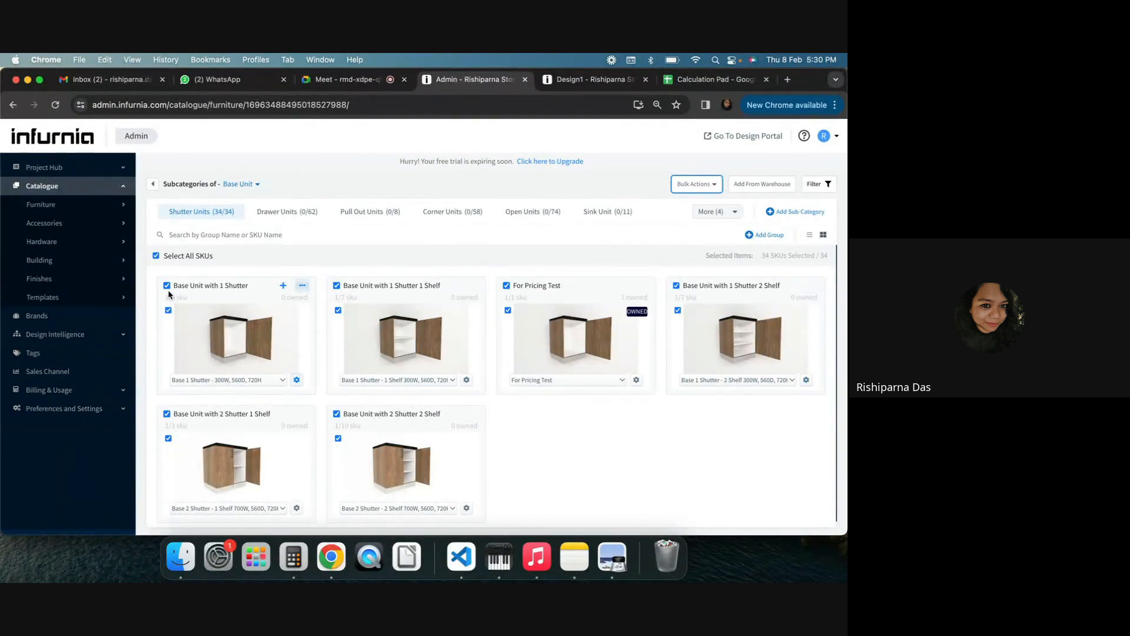
{"action": "left_click", "coordinate": [156, 255]}
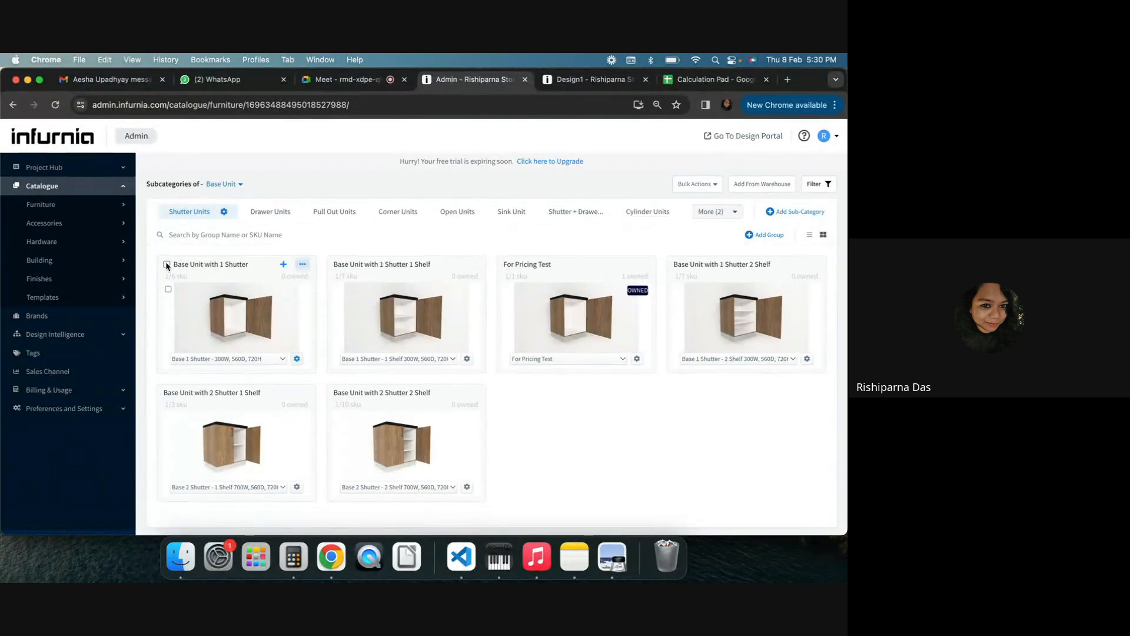
{"action": "left_click", "coordinate": [167, 265]}
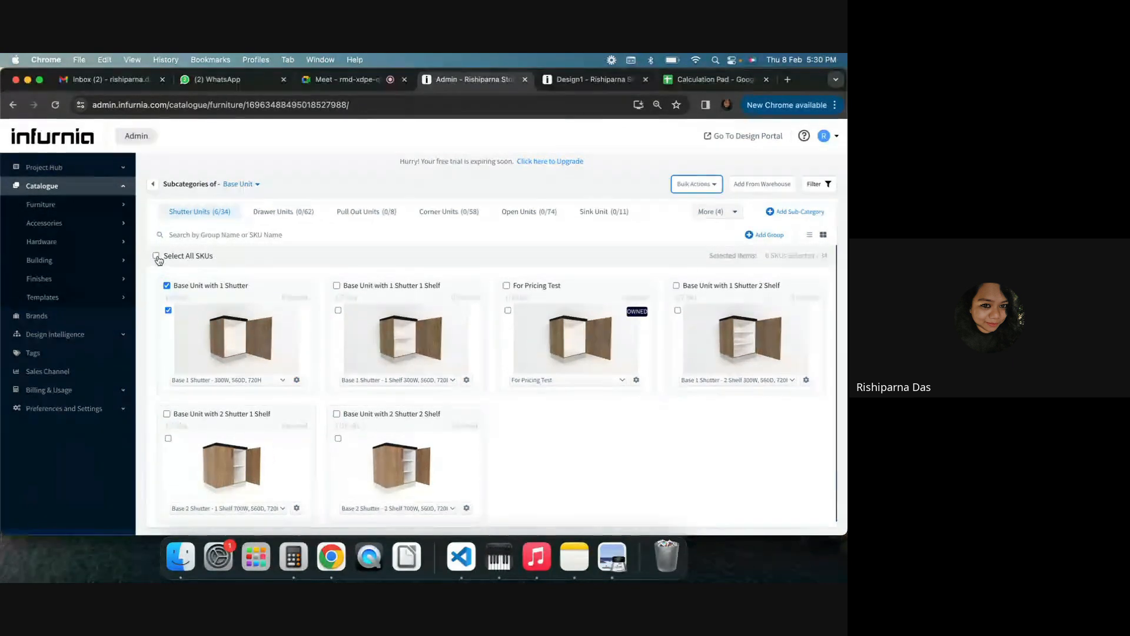
{"action": "left_click", "coordinate": [156, 257]}
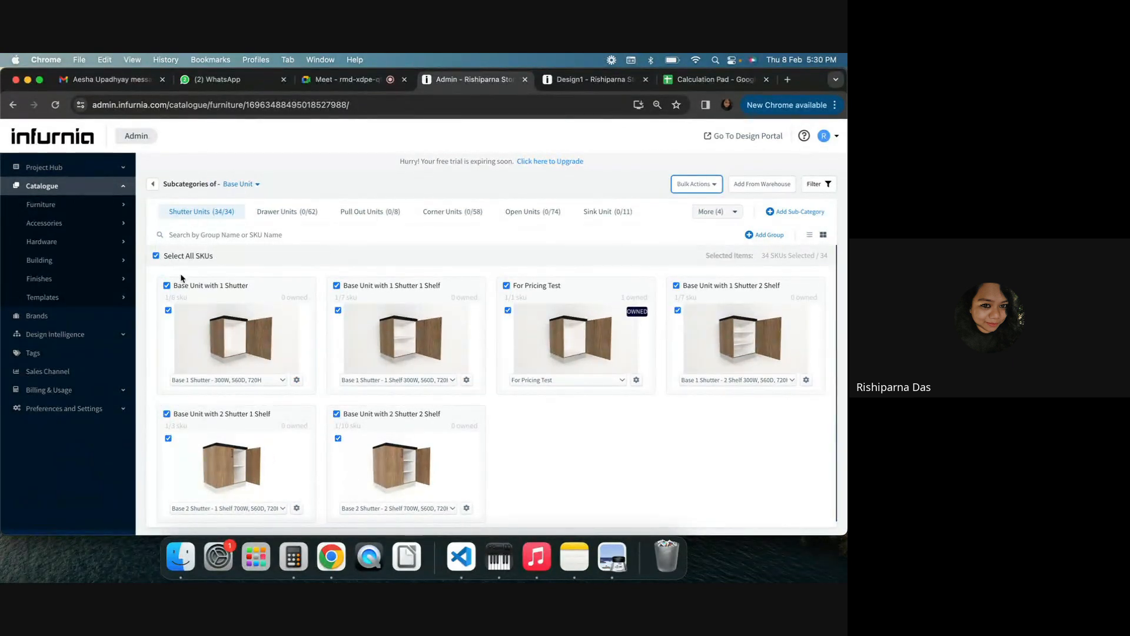
Start a bulk edit of the selected Shutter Units SKUs and proceed to editing
{"action": "left_click", "coordinate": [303, 215]}
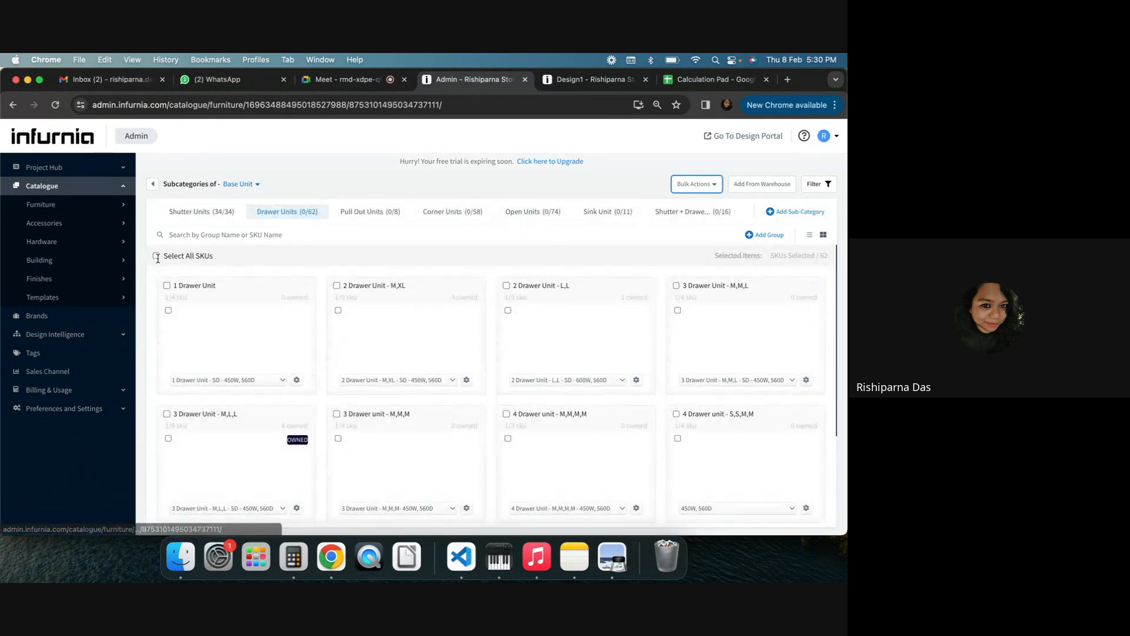
{"action": "left_click", "coordinate": [192, 215]}
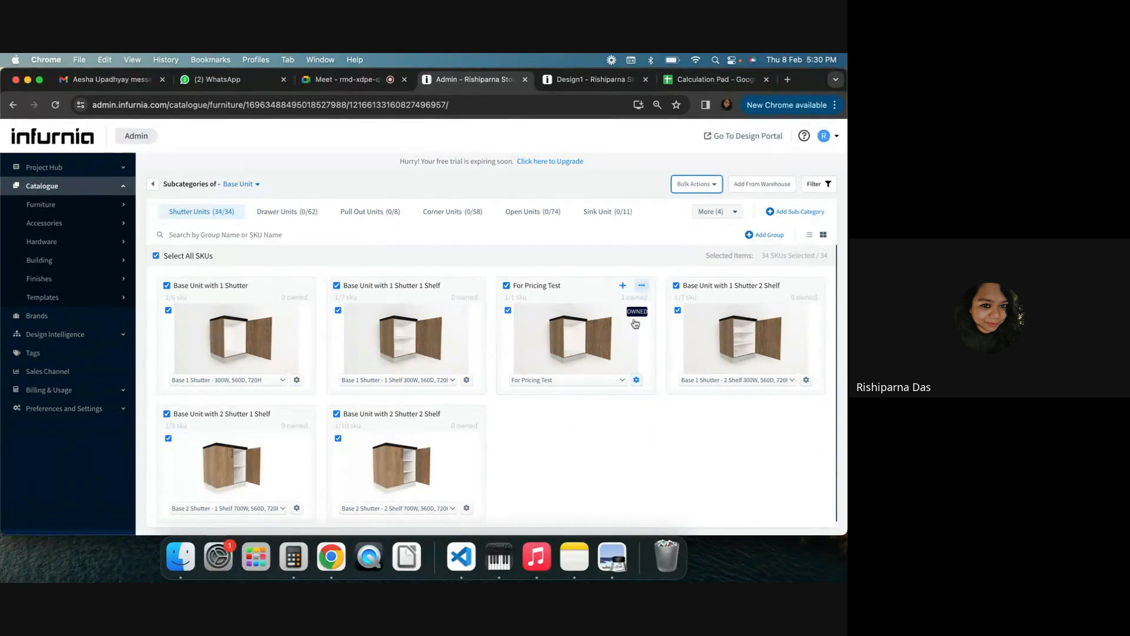
{"action": "left_click", "coordinate": [714, 185]}
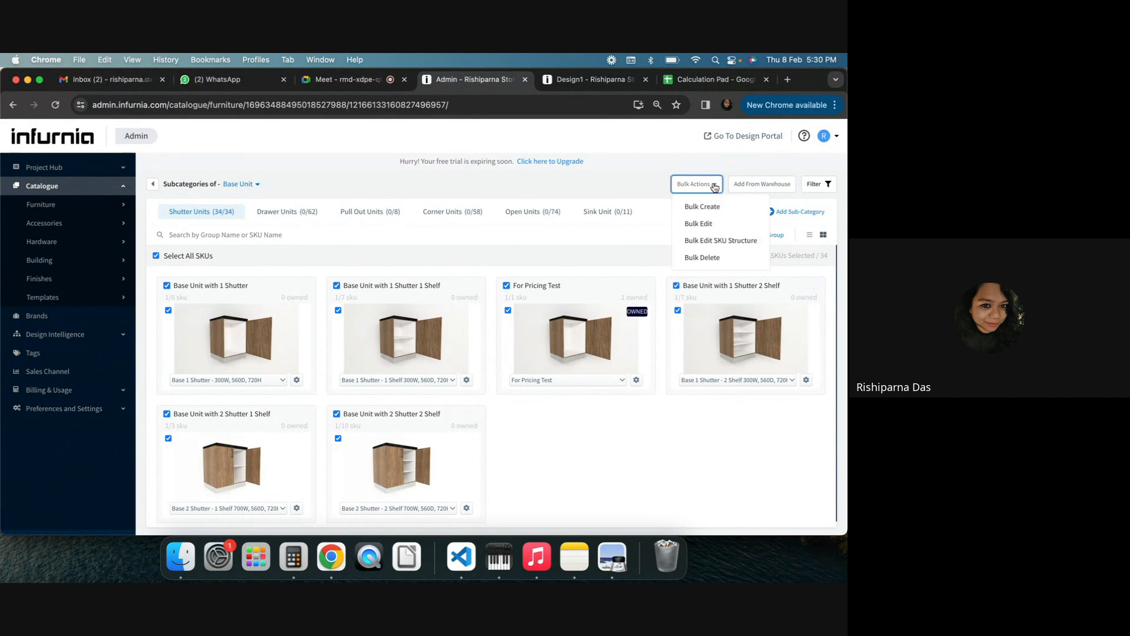
{"action": "left_click", "coordinate": [720, 224]}
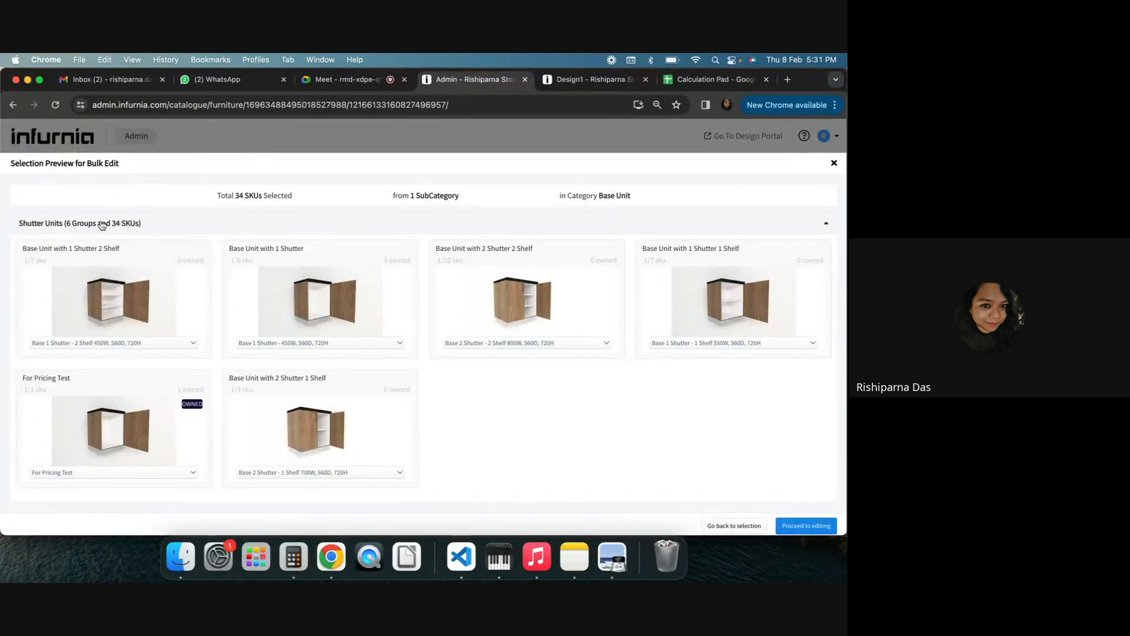
{"action": "left_click", "coordinate": [804, 525]}
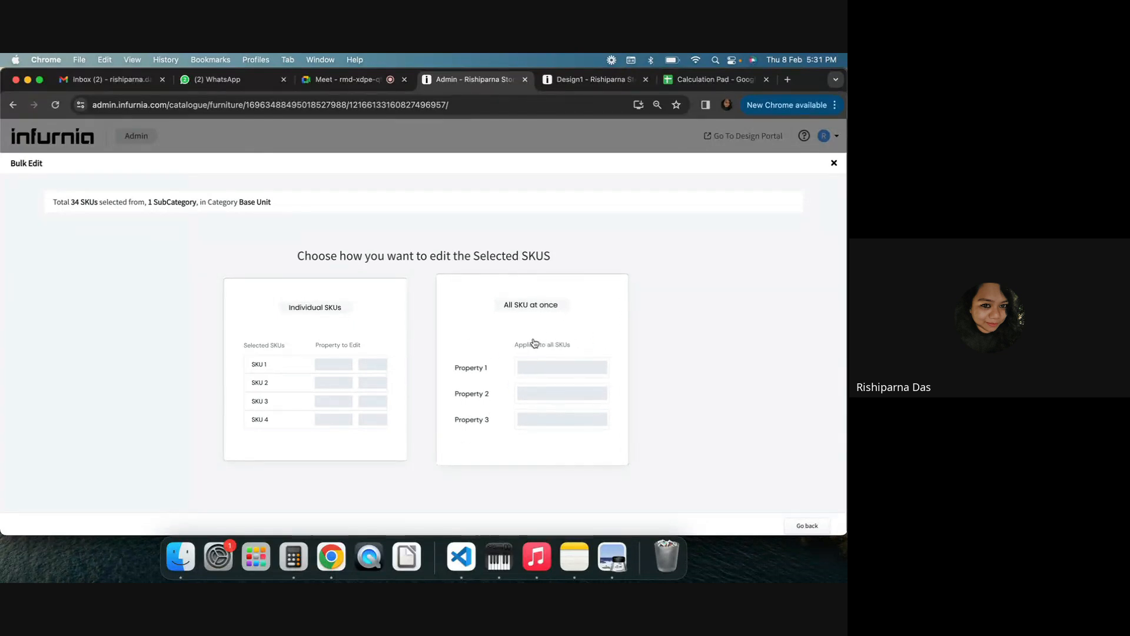
Examine the per-SKU sales channel pricing table in individual-SKU bulk edit mode, then go back
{"action": "left_click", "coordinate": [301, 325]}
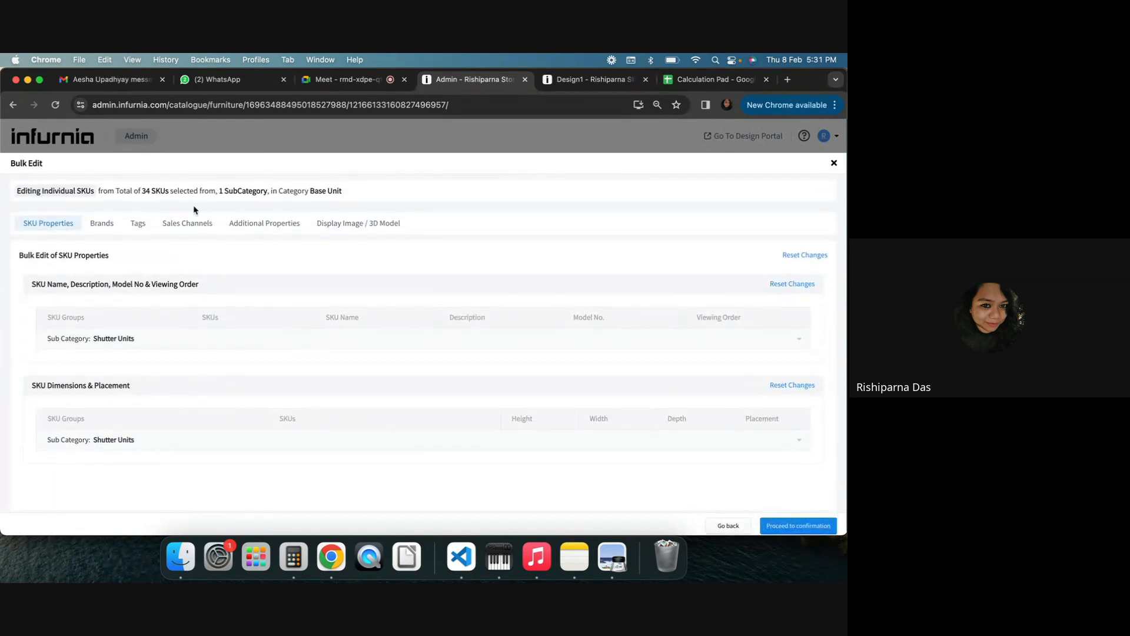
{"action": "left_click", "coordinate": [187, 228]}
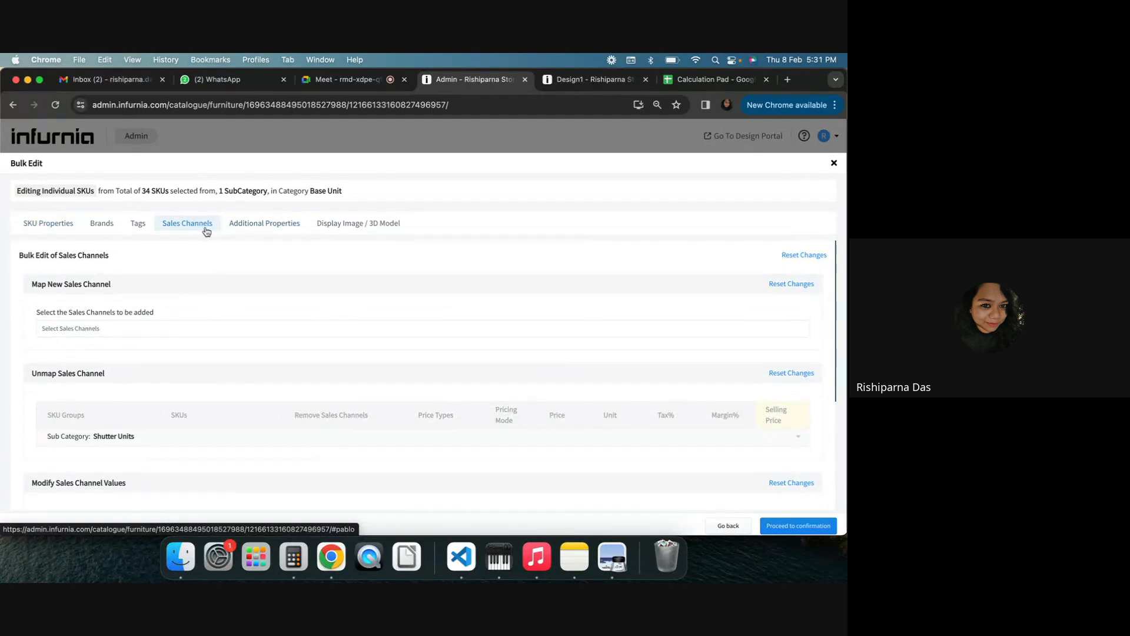
{"action": "scroll", "coordinate": [199, 380], "scroll_direction": "down", "scroll_amount": 1}
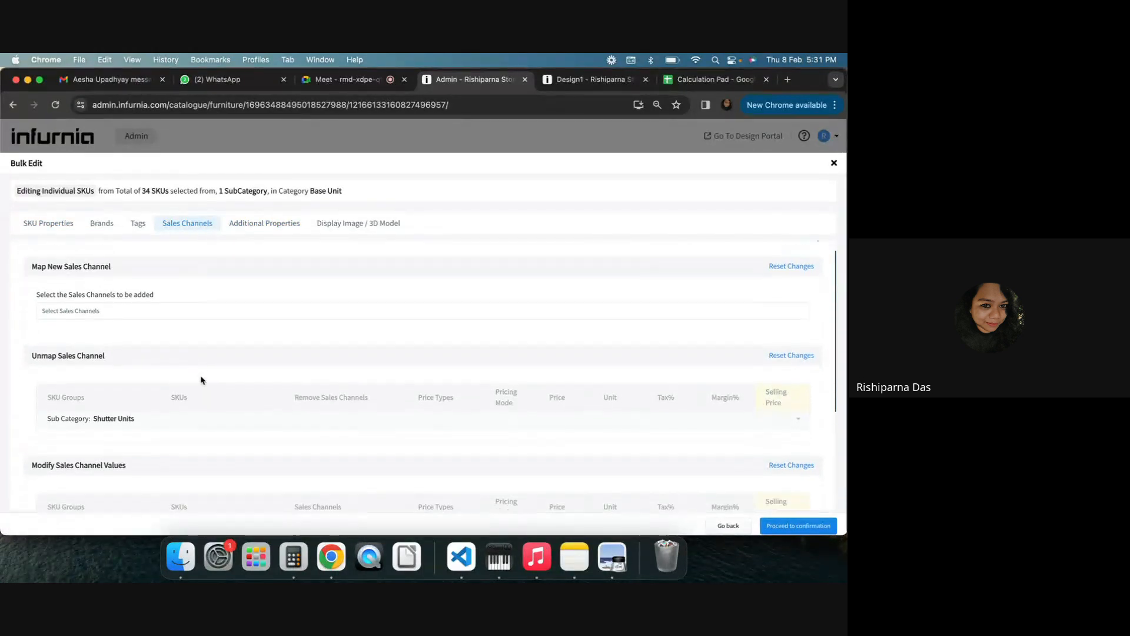
{"action": "left_click", "coordinate": [132, 416]}
{"action": "scroll", "coordinate": [133, 413], "scroll_direction": "down", "scroll_amount": 5}
{"action": "scroll", "coordinate": [136, 412], "scroll_direction": "up", "scroll_amount": 3}
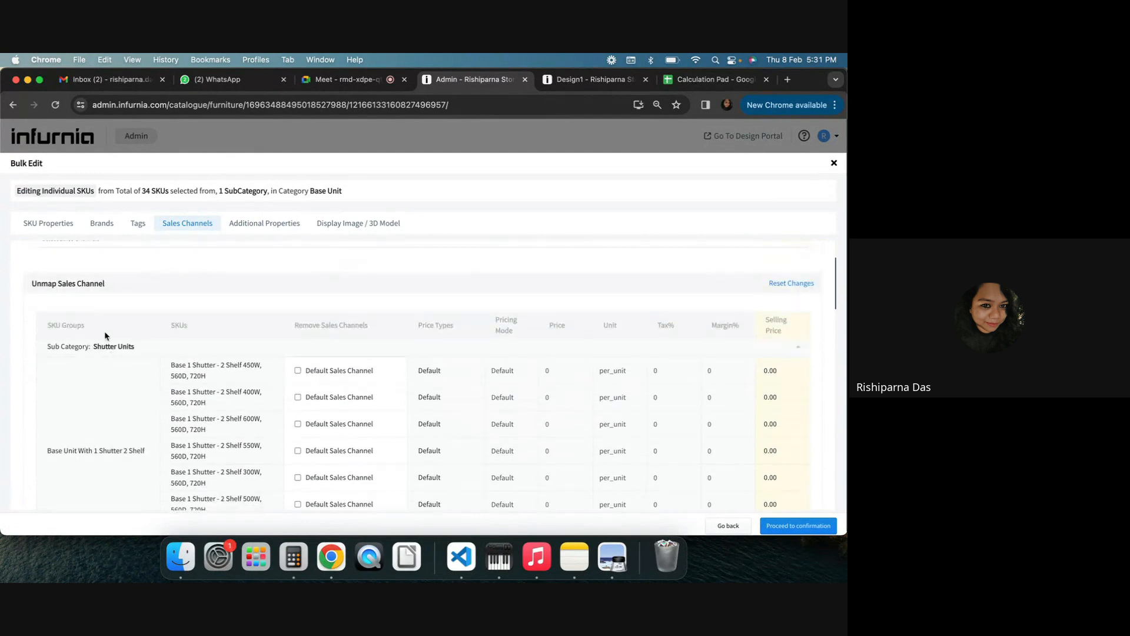
{"action": "left_click", "coordinate": [118, 347]}
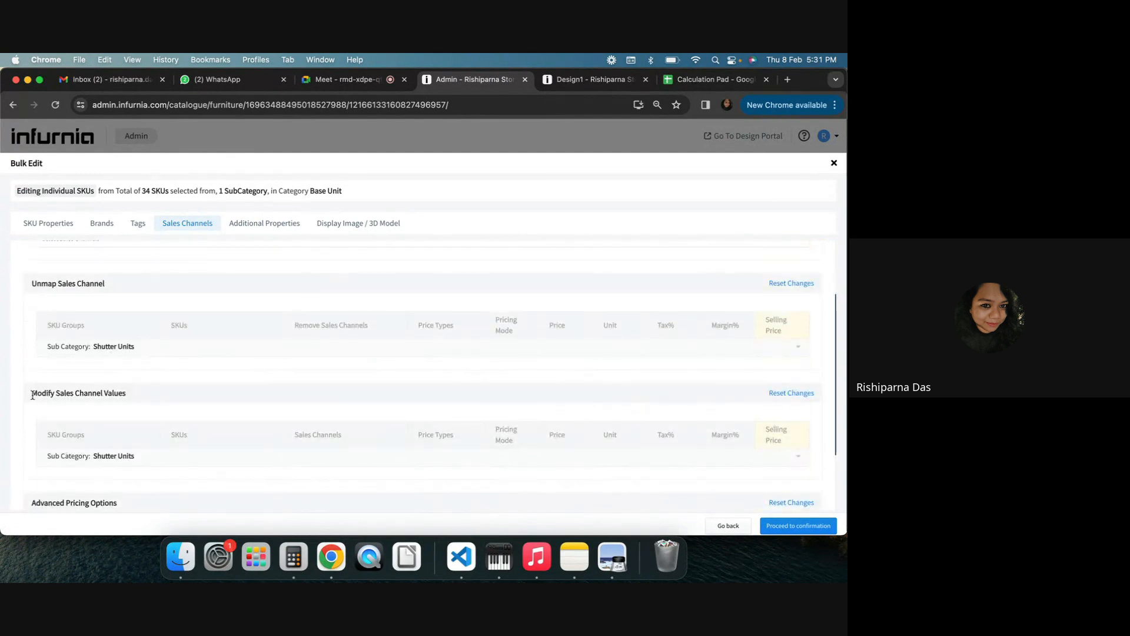
{"action": "left_click_drag", "start_coordinate": [32, 395], "coordinate": [124, 394]}
{"action": "left_click", "coordinate": [143, 463]}
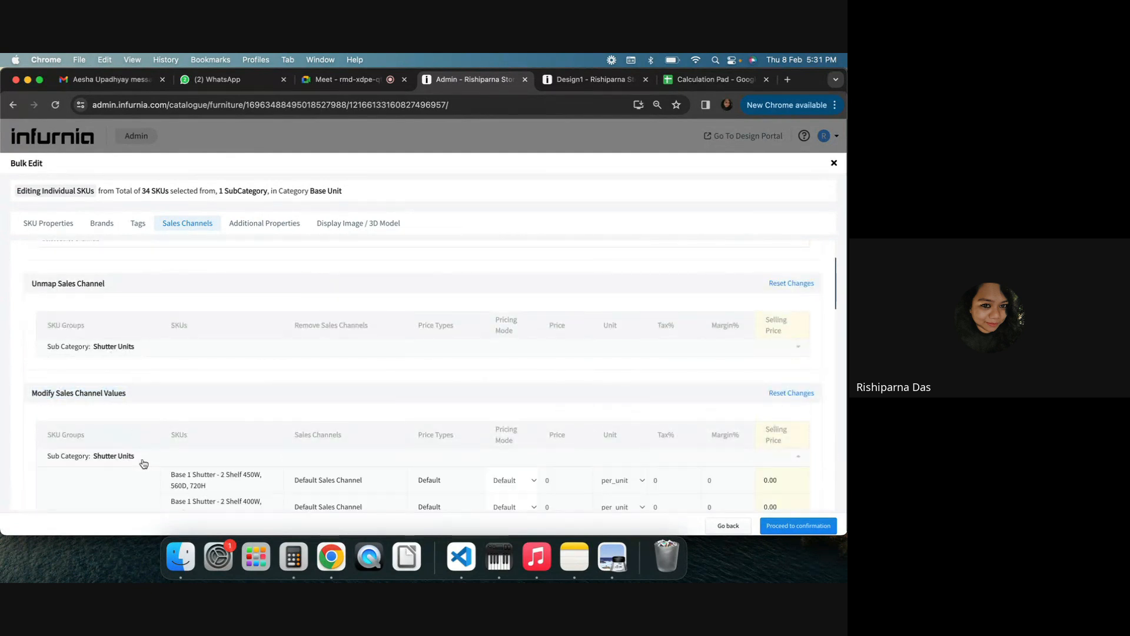
{"action": "scroll", "coordinate": [144, 462], "scroll_direction": "down", "scroll_amount": 10}
{"action": "scroll", "coordinate": [495, 383], "scroll_direction": "up", "scroll_amount": 6}
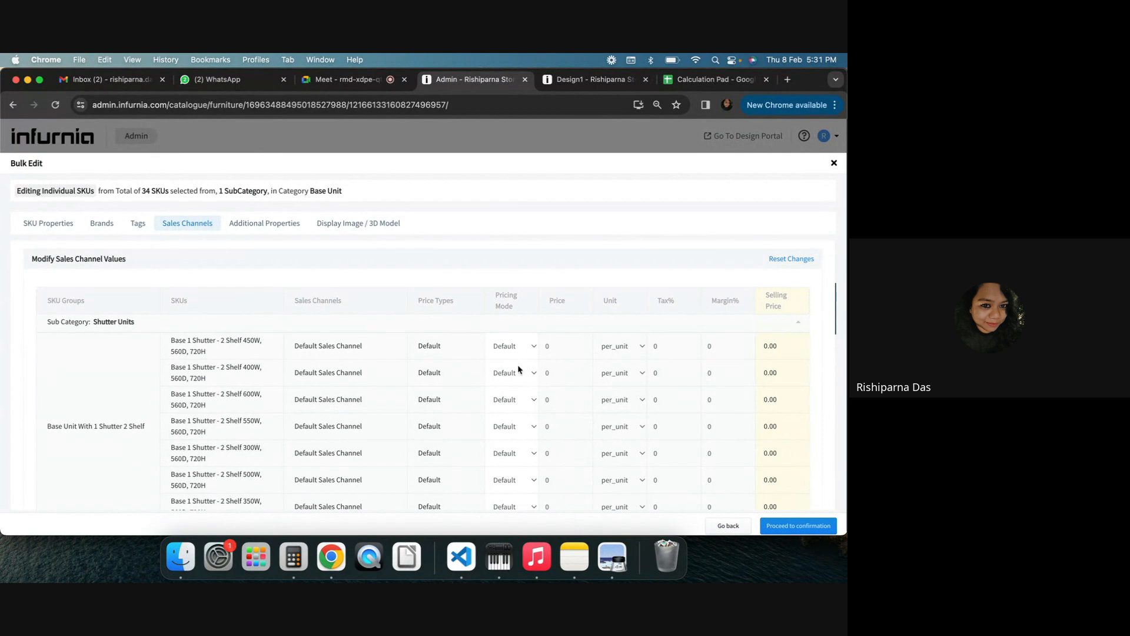
{"action": "scroll", "coordinate": [511, 347], "scroll_direction": "down", "scroll_amount": 4}
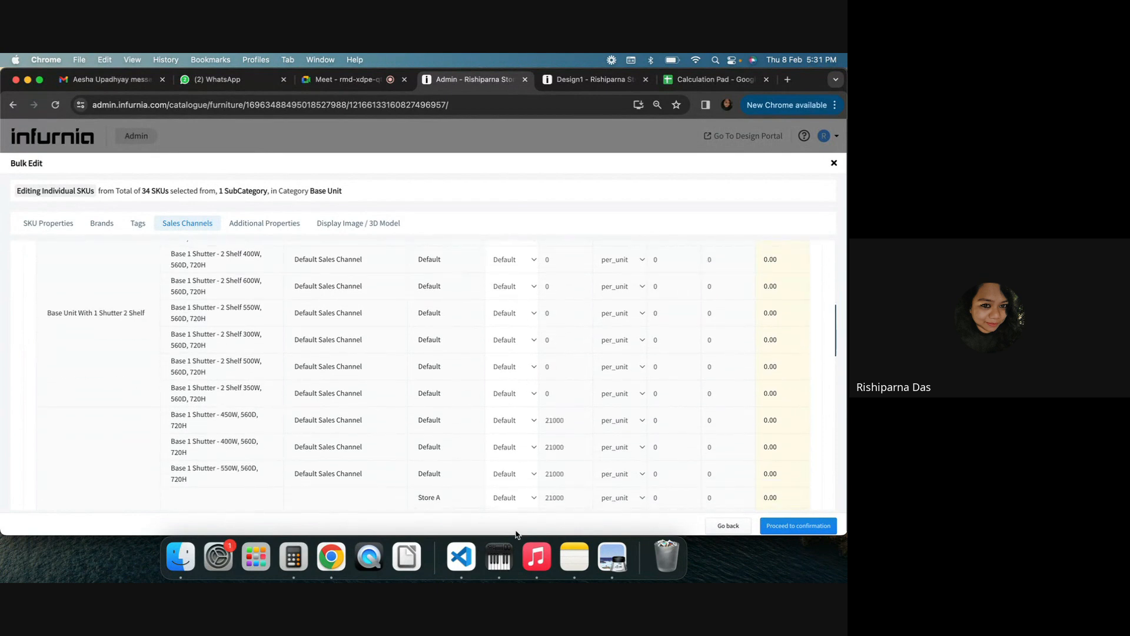
{"action": "scroll", "coordinate": [529, 342], "scroll_direction": "up", "scroll_amount": 3}
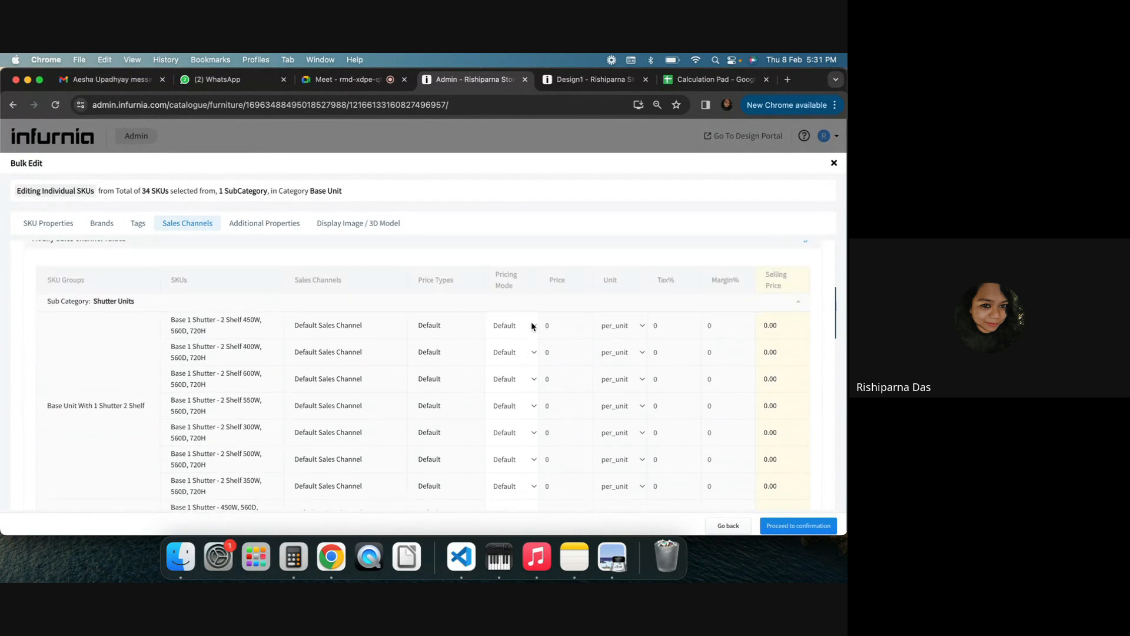
{"action": "left_click", "coordinate": [534, 325]}
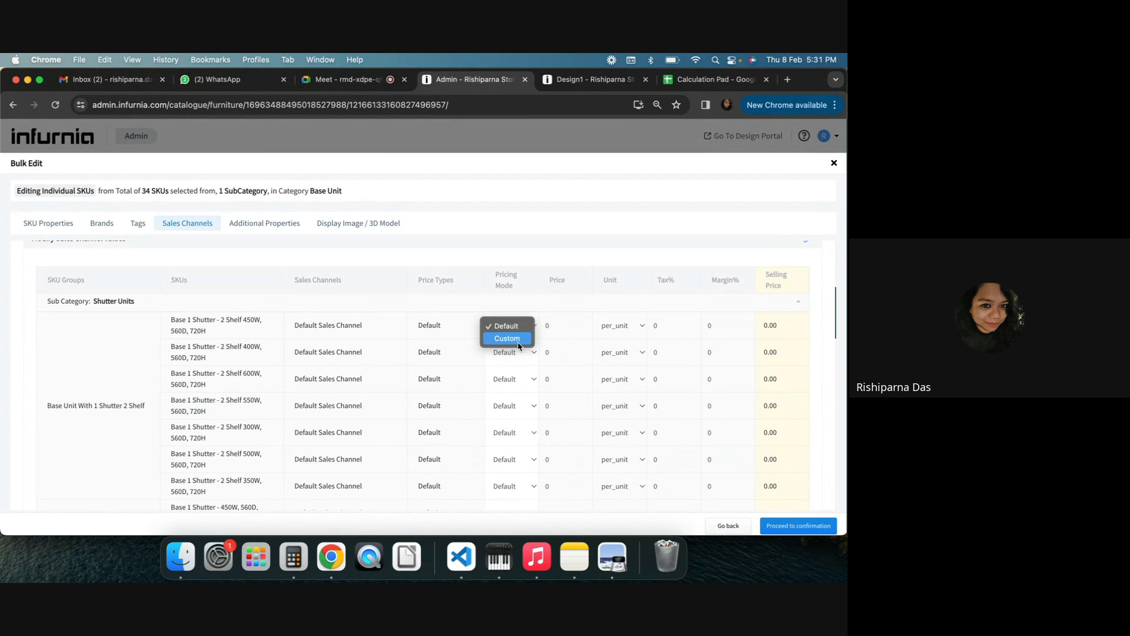
{"action": "left_click", "coordinate": [545, 304]}
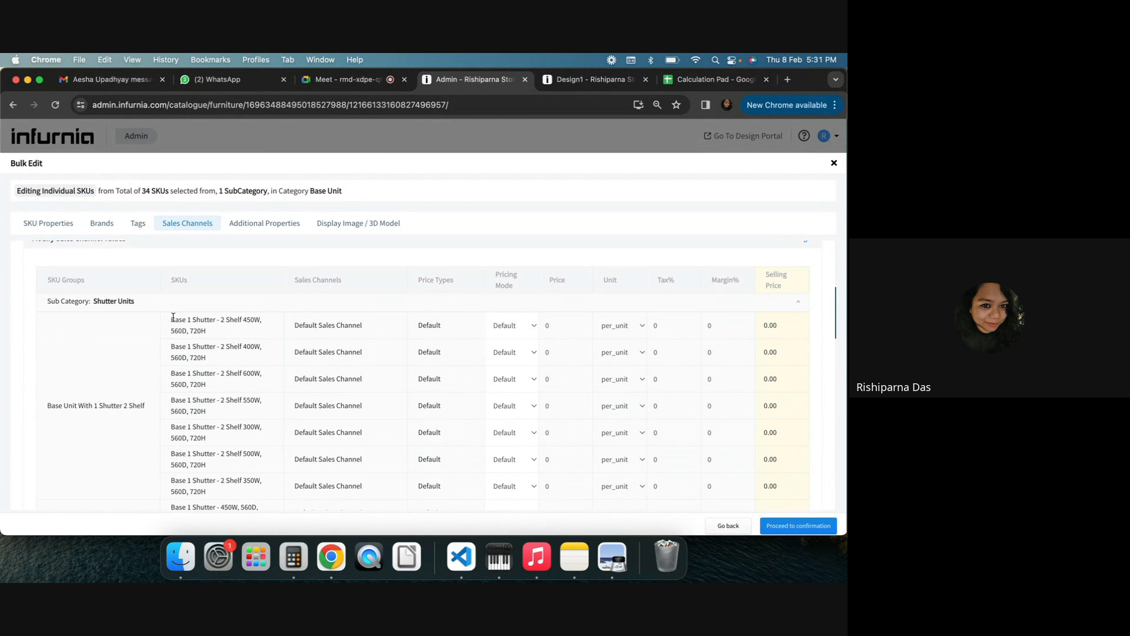
{"action": "scroll", "coordinate": [195, 372], "scroll_direction": "down", "scroll_amount": 1}
{"action": "scroll", "coordinate": [289, 356], "scroll_direction": "down", "scroll_amount": 1}
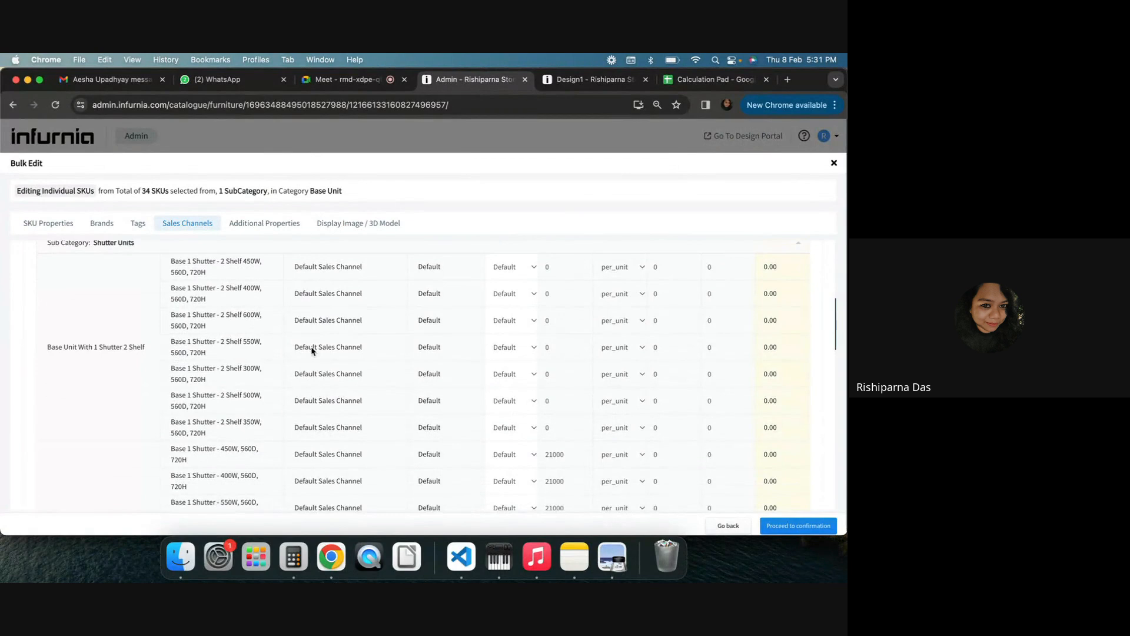
{"action": "scroll", "coordinate": [588, 345], "scroll_direction": "up", "scroll_amount": 1}
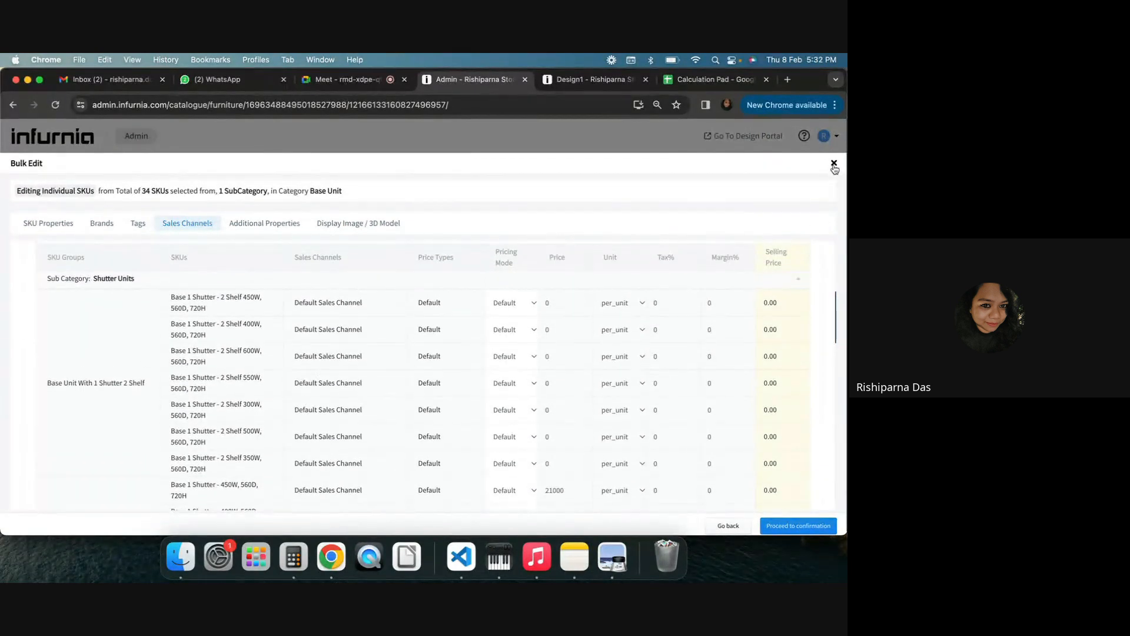
{"action": "left_click", "coordinate": [738, 528]}
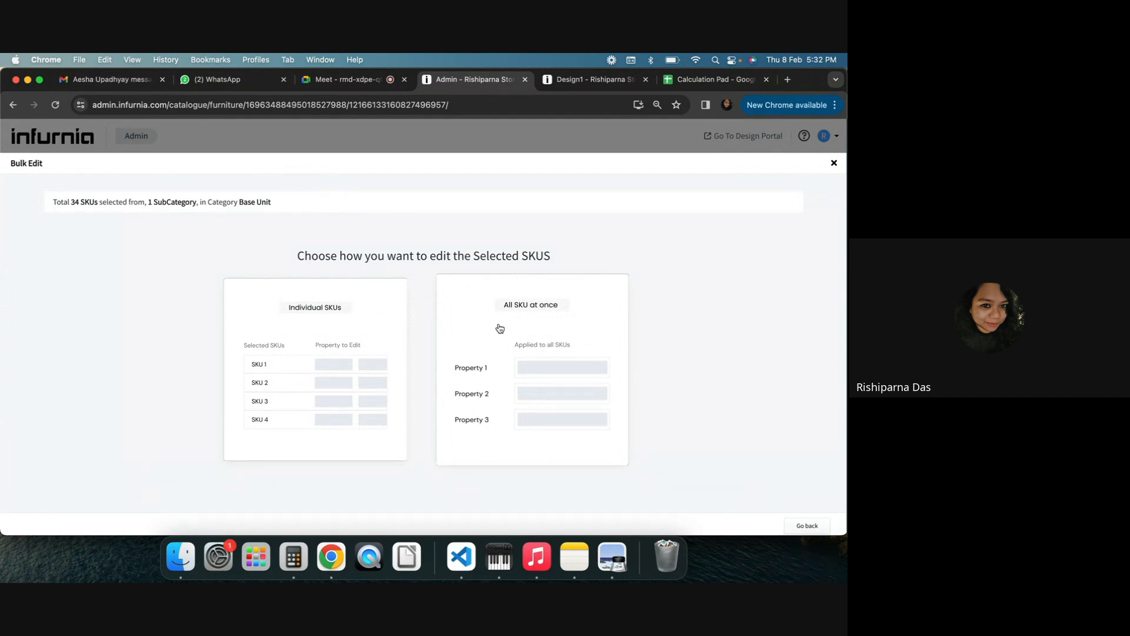
Choose to edit all SKUs at once and select the Default Sales Channel for modifying its values
{"action": "left_click", "coordinate": [499, 328]}
{"action": "left_click", "coordinate": [171, 231]}
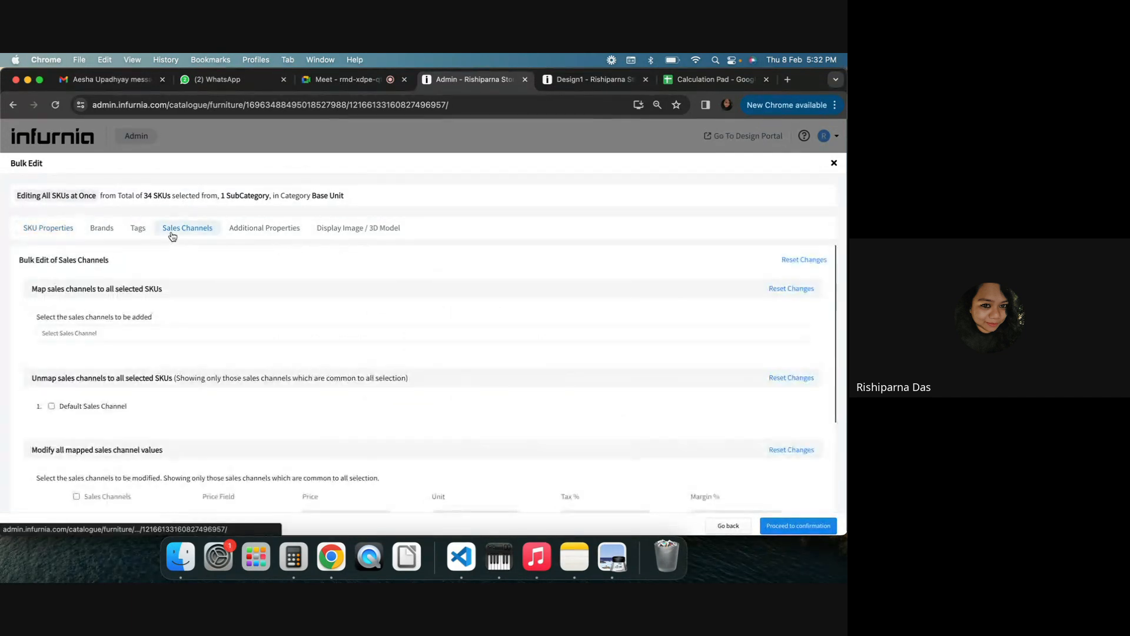
{"action": "scroll", "coordinate": [98, 461], "scroll_direction": "down", "scroll_amount": 2}
{"action": "scroll", "coordinate": [94, 459], "scroll_direction": "down", "scroll_amount": 2}
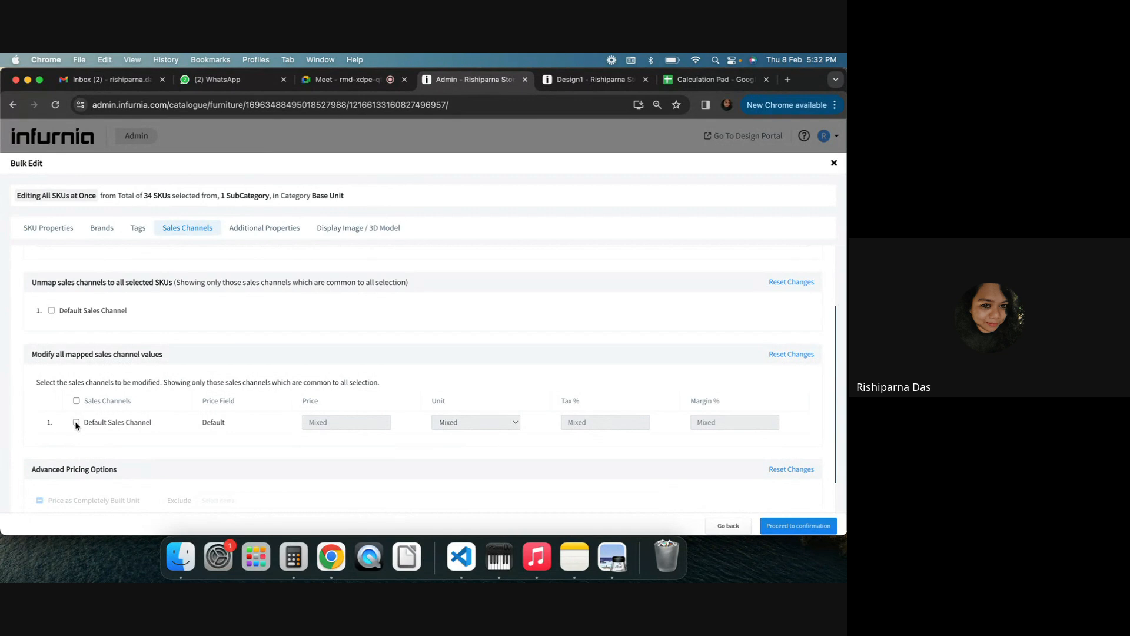
{"action": "left_click", "coordinate": [76, 422]}
{"action": "left_click", "coordinate": [339, 423]}
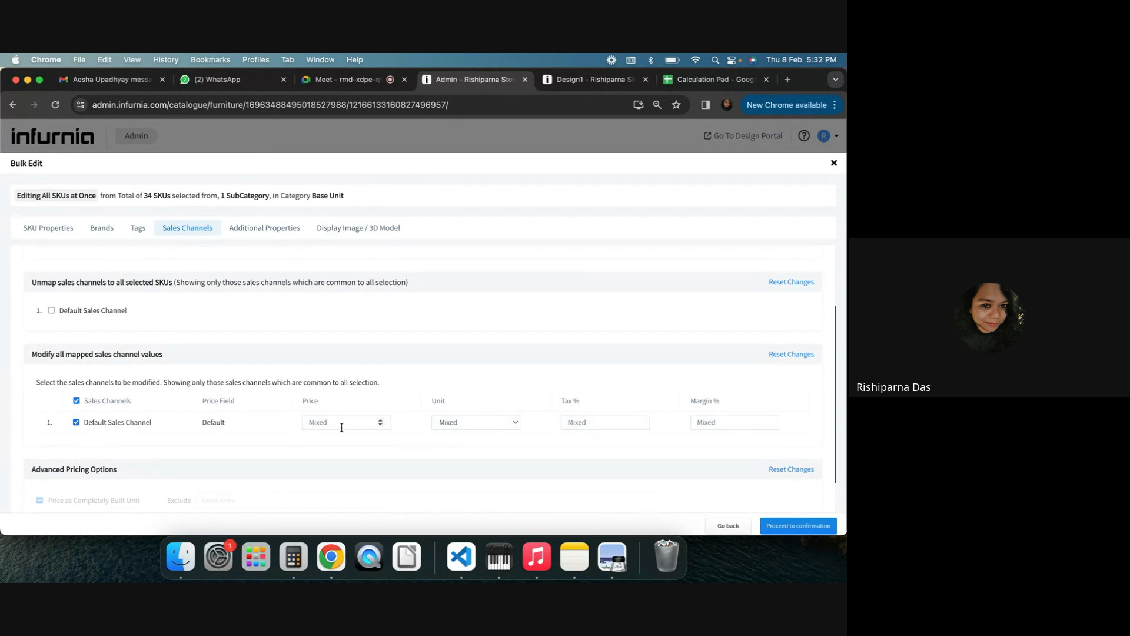
{"action": "left_click", "coordinate": [465, 424]}
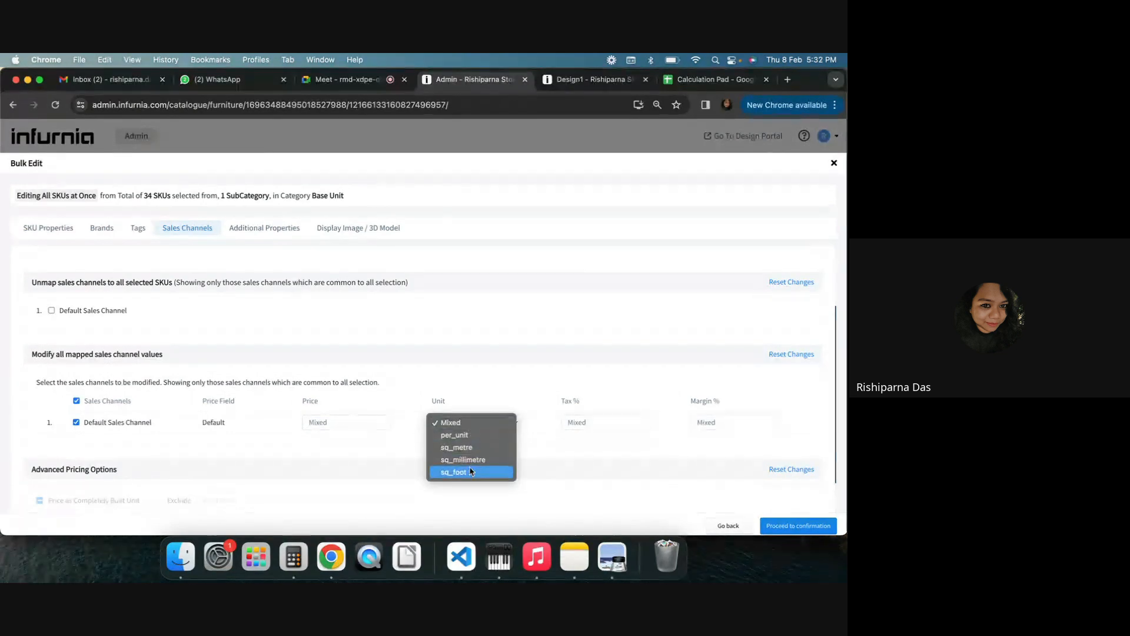
{"action": "left_click", "coordinate": [693, 423]}
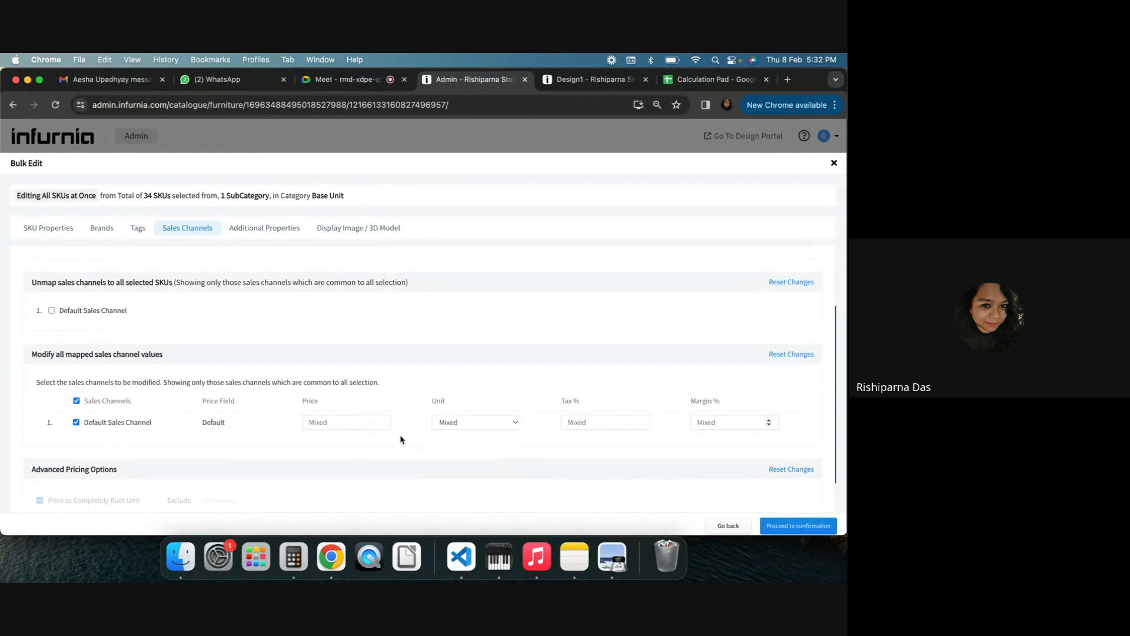
Set the Default Sales Channel price to 100 per sq_foot, tax to 18% and margin to 33.33%
{"action": "left_click", "coordinate": [337, 422]}
{"action": "type", "text": "100"}
{"action": "left_click", "coordinate": [465, 424]}
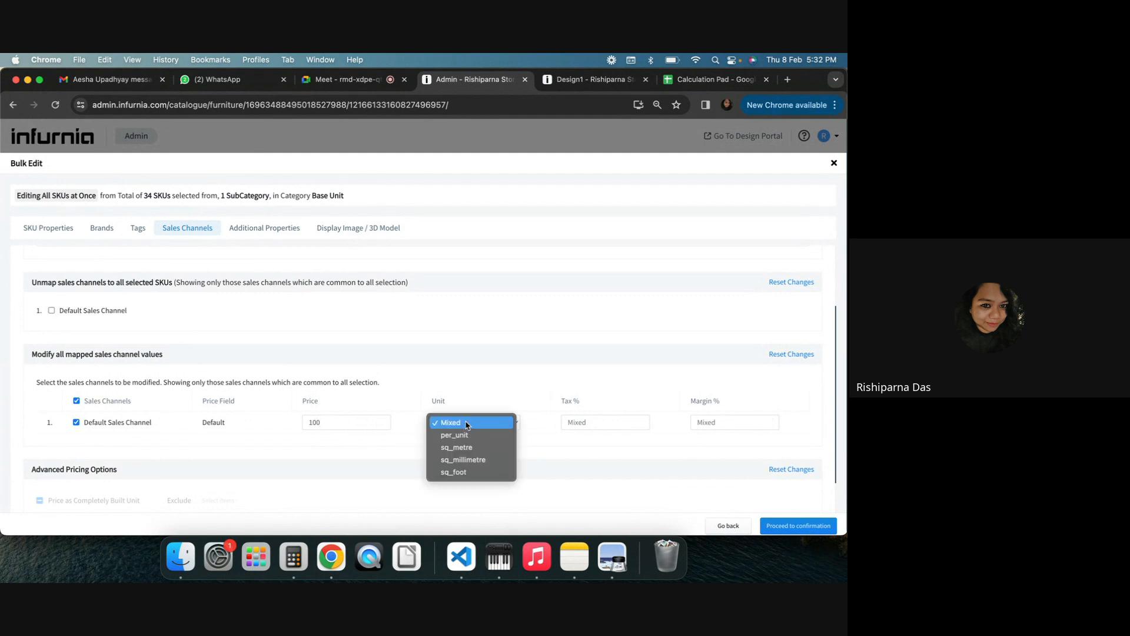
{"action": "left_click", "coordinate": [454, 471]}
{"action": "left_click", "coordinate": [577, 423]}
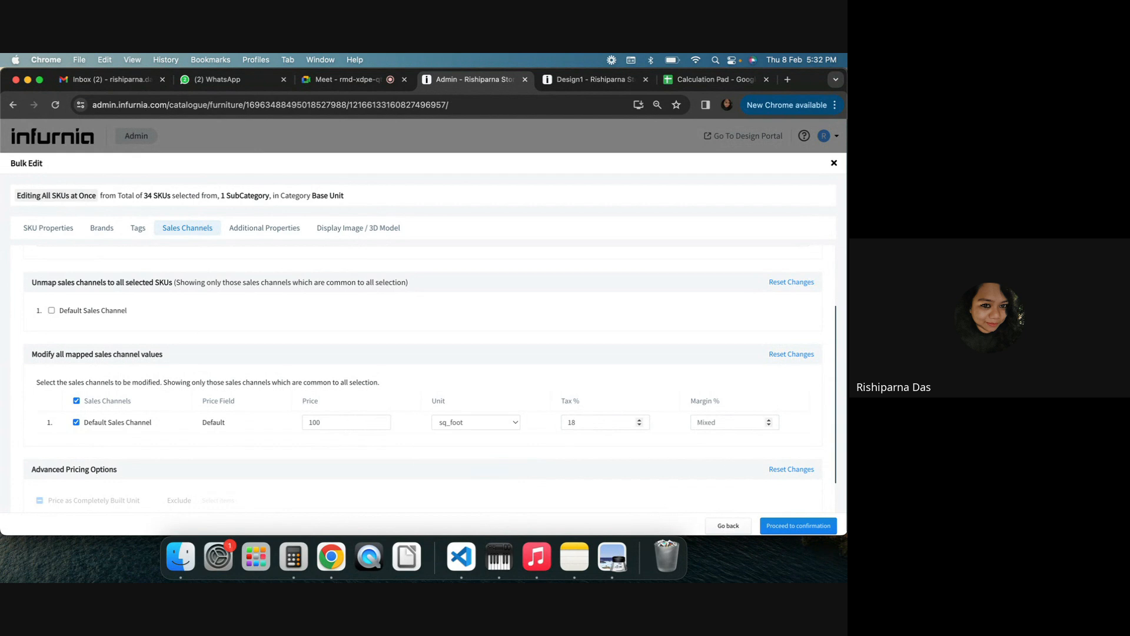
{"action": "type", "text": "33.33"}
Proceed to confirmation, review the bulk edit changes, and publish them
{"action": "left_click", "coordinate": [790, 526]}
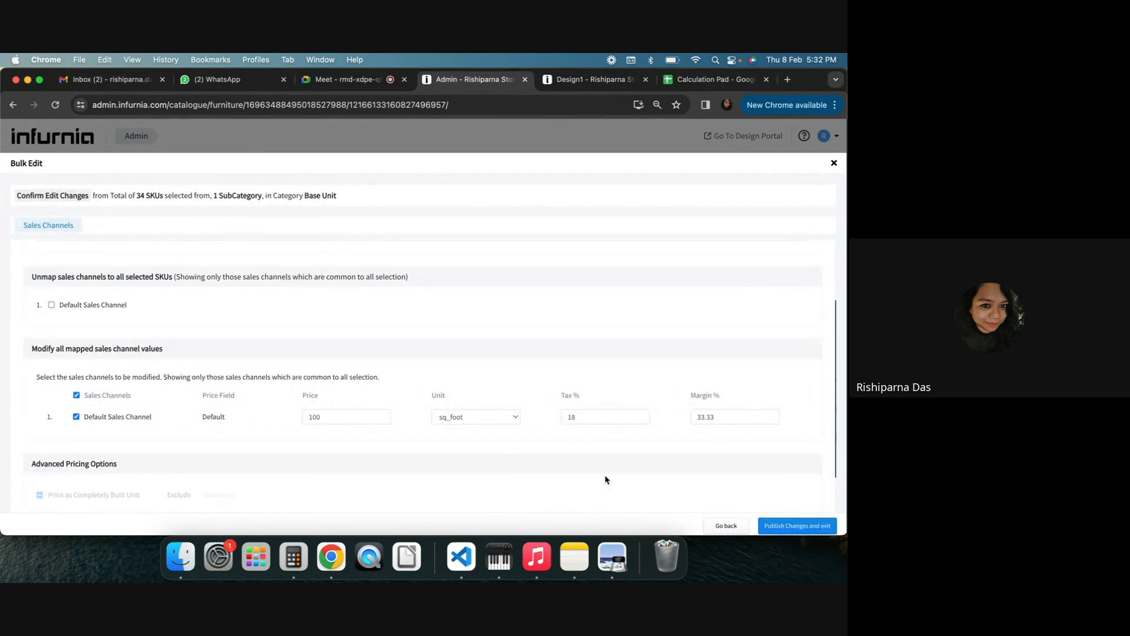
{"action": "scroll", "coordinate": [605, 480], "scroll_direction": "down", "scroll_amount": 2}
{"action": "scroll", "coordinate": [442, 449], "scroll_direction": "up", "scroll_amount": 5}
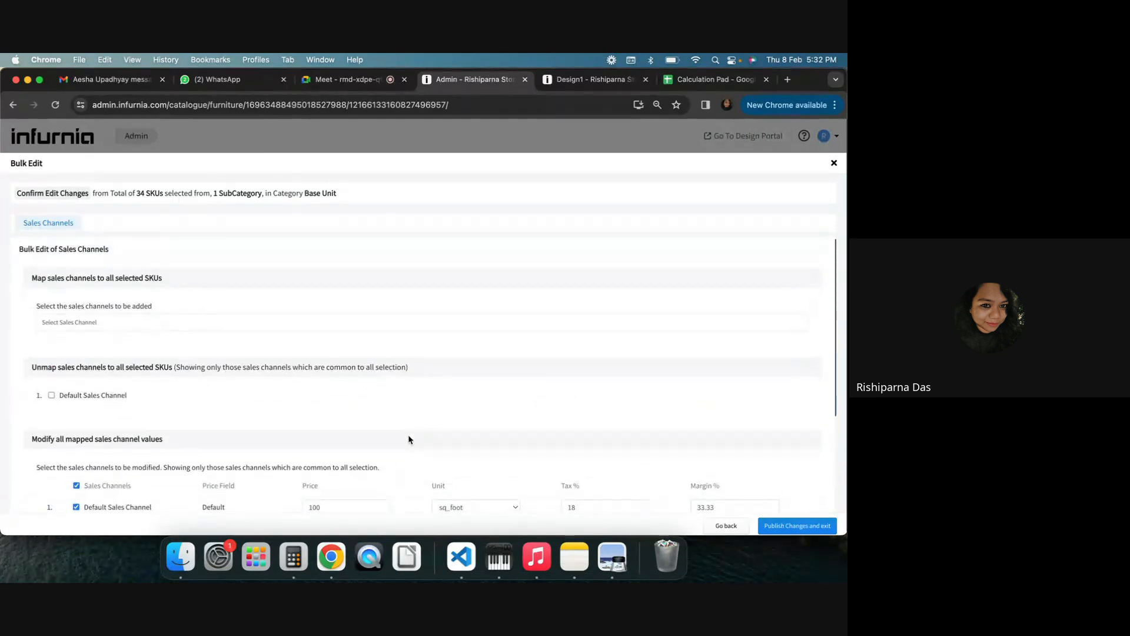
{"action": "scroll", "coordinate": [410, 440], "scroll_direction": "down", "scroll_amount": 3}
{"action": "left_click", "coordinate": [793, 526]}
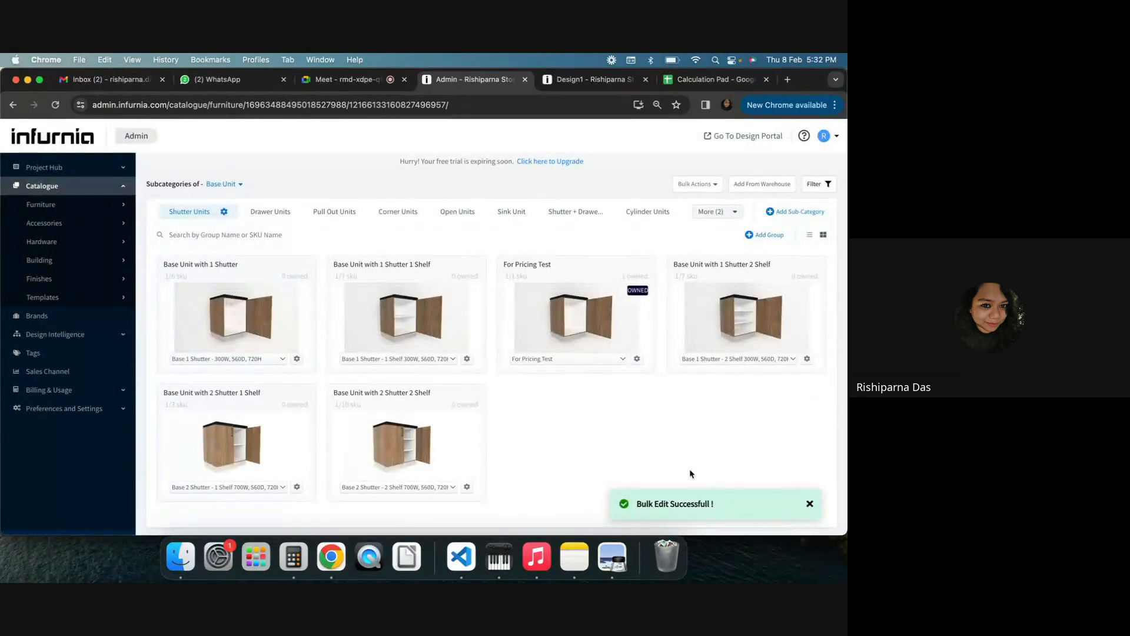
Check the sales channel pricing in the properties of the Base 1 Shutter - 300W, 560D, 720H SKU, then close them
{"action": "left_click", "coordinate": [264, 213]}
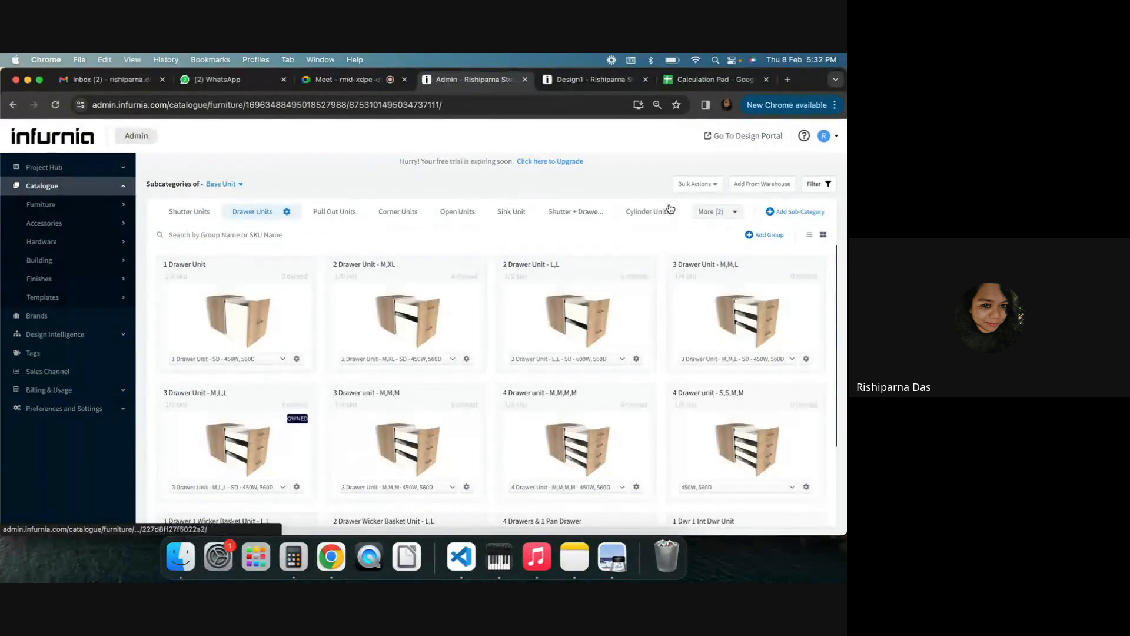
{"action": "left_click", "coordinate": [172, 209]}
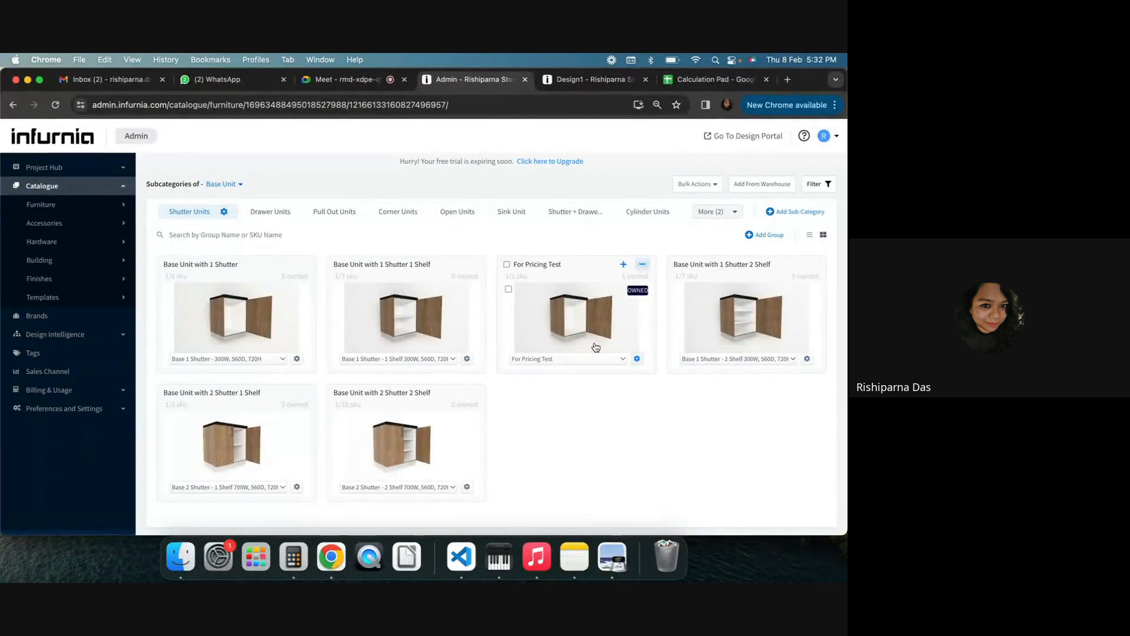
{"action": "left_click", "coordinate": [269, 359]}
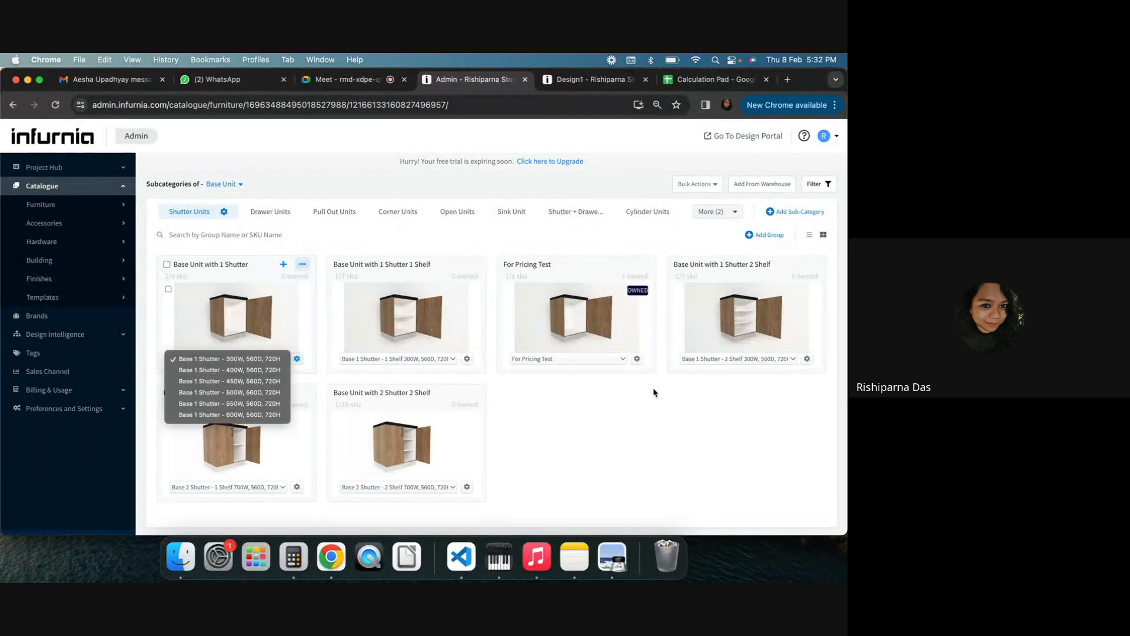
{"action": "left_click", "coordinate": [272, 359]}
{"action": "left_click", "coordinate": [297, 360]}
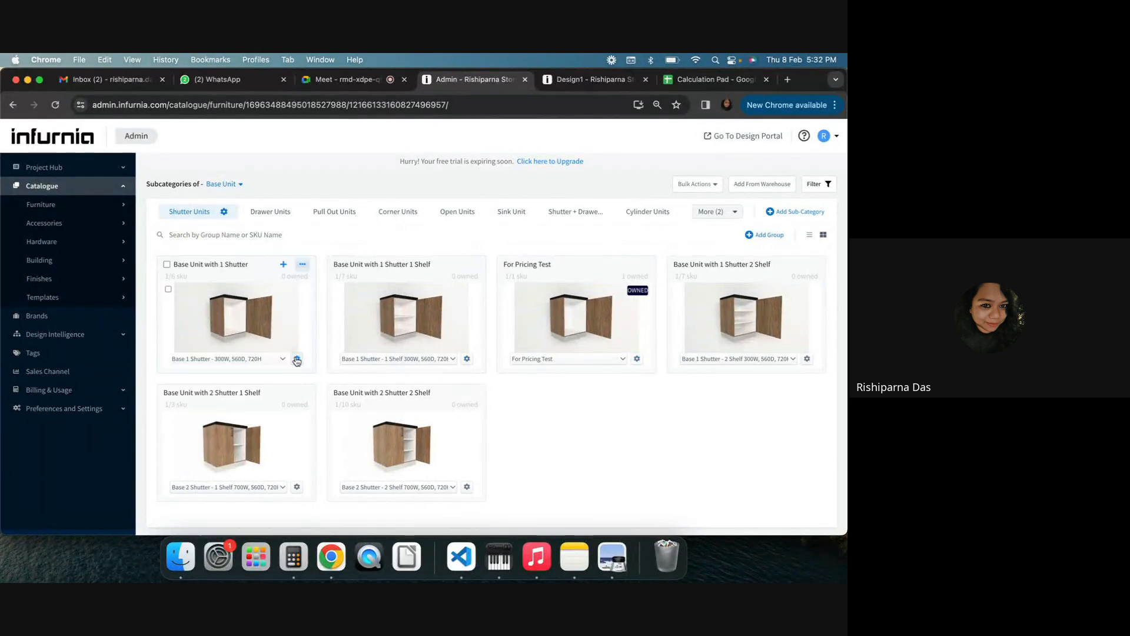
{"action": "left_click", "coordinate": [297, 359]}
{"action": "left_click", "coordinate": [282, 379]}
{"action": "left_click", "coordinate": [247, 190]}
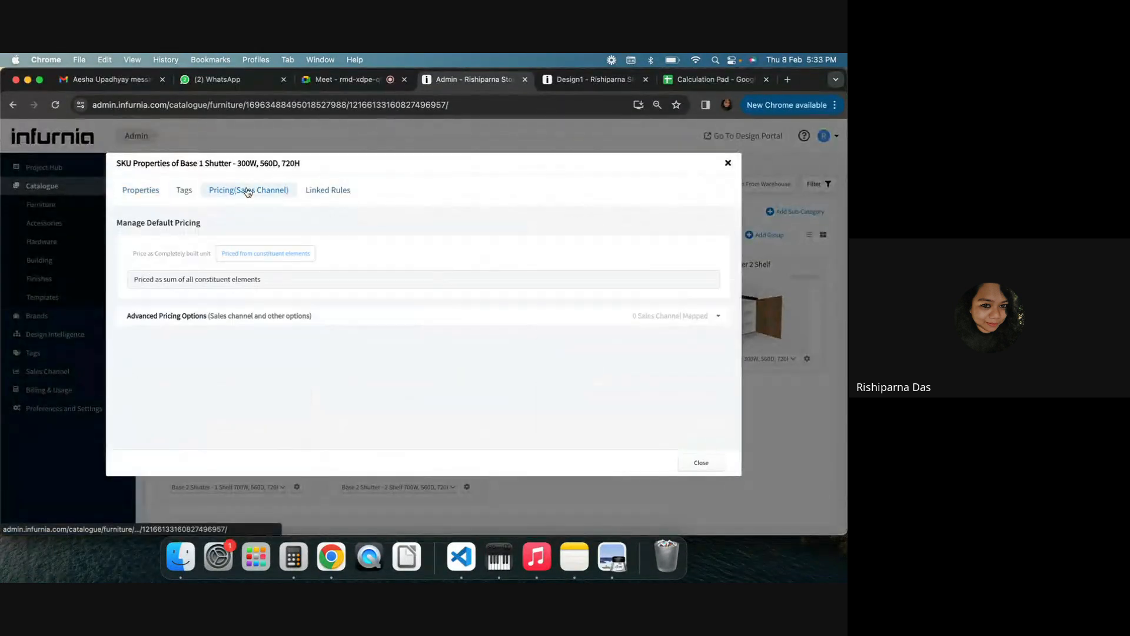
{"action": "left_click", "coordinate": [730, 163]}
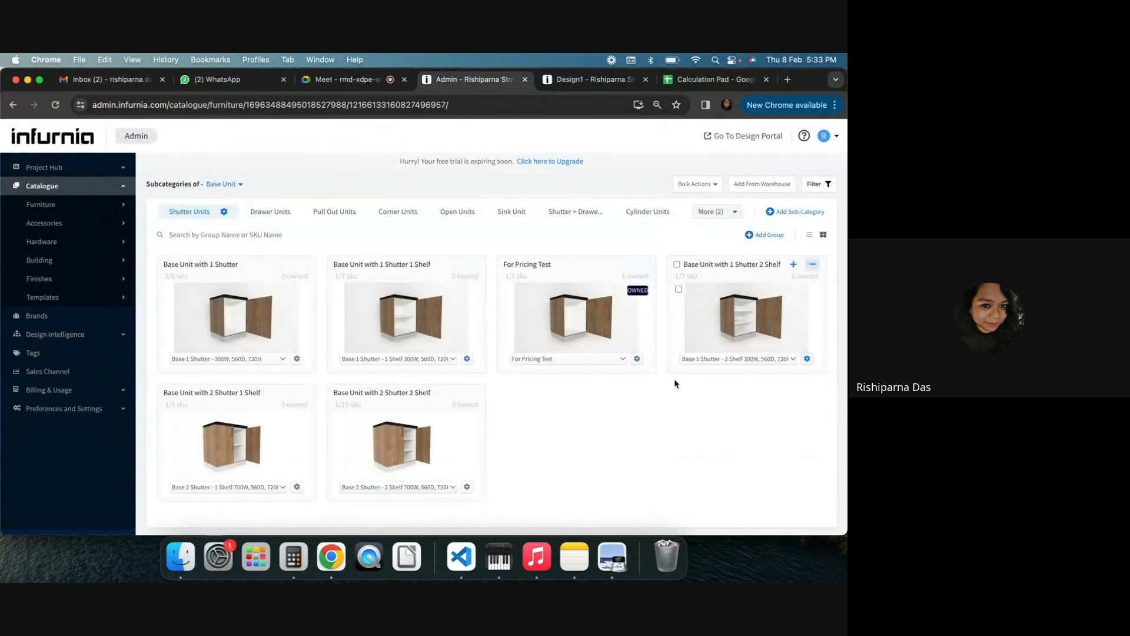
Open the For Pricing Test SKU's properties, check its sales channel pricing, and close them
{"action": "left_click", "coordinate": [637, 358]}
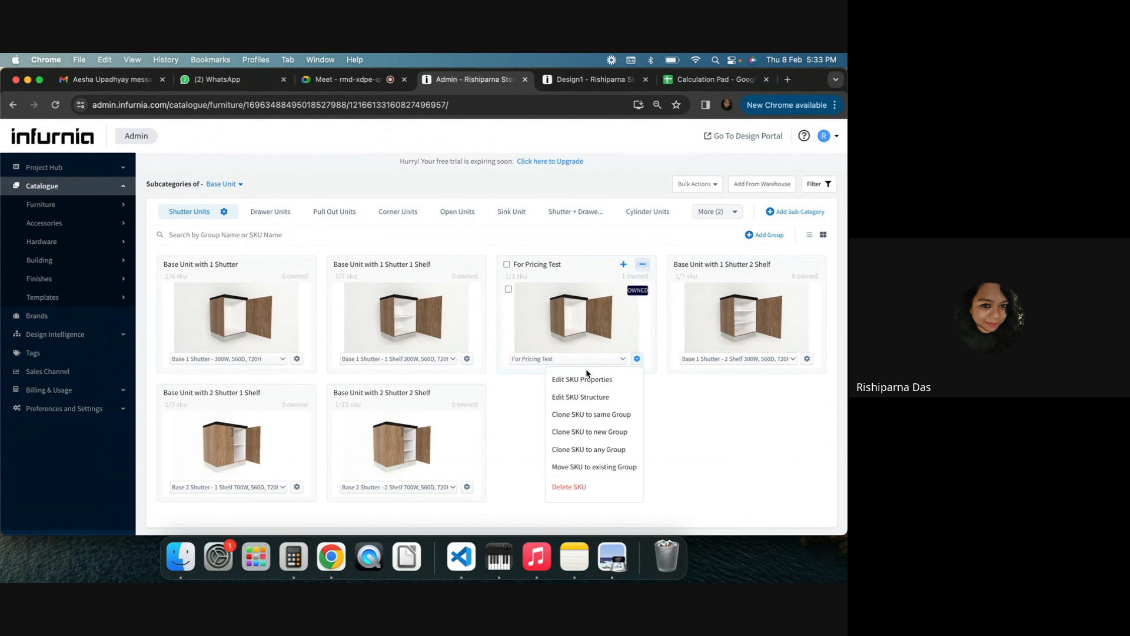
{"action": "left_click", "coordinate": [585, 379]}
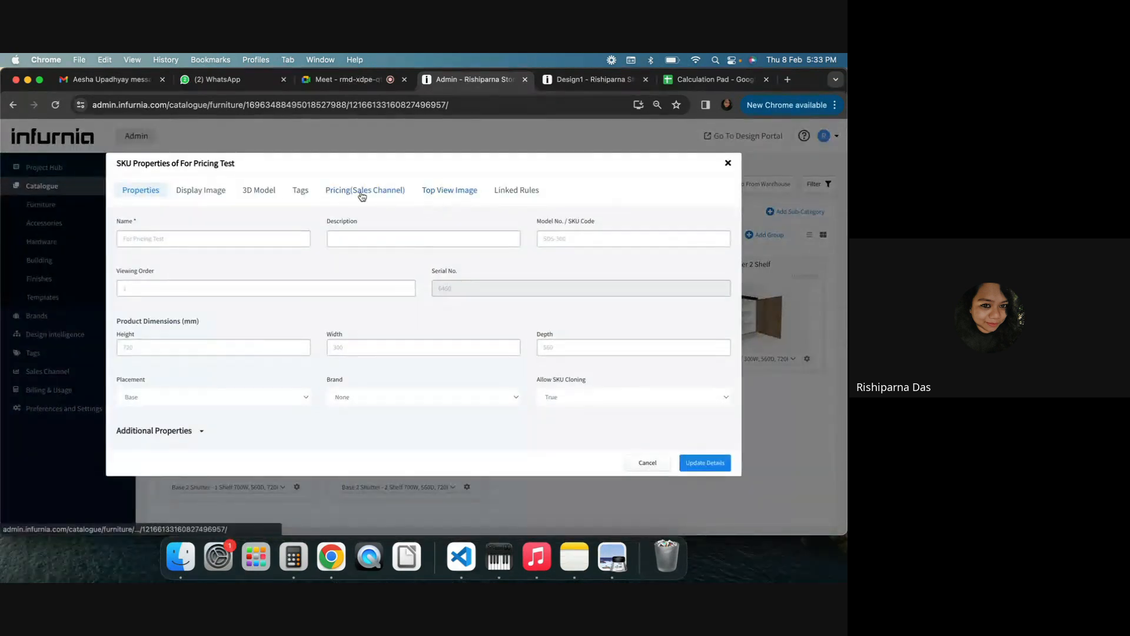
{"action": "left_click", "coordinate": [362, 195]}
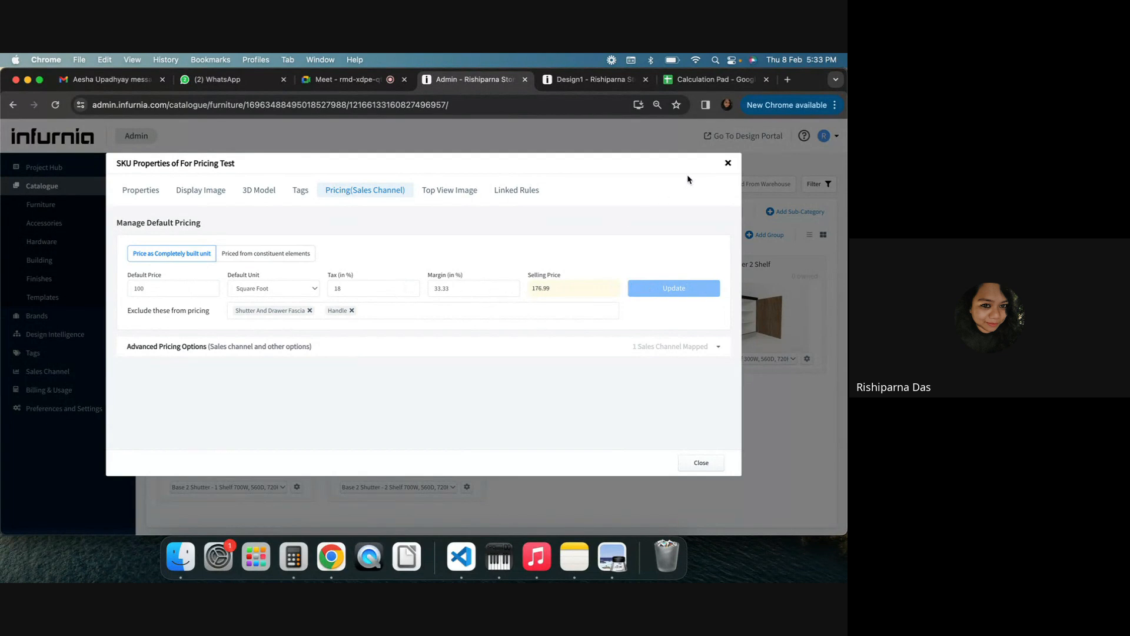
{"action": "left_click", "coordinate": [728, 164]}
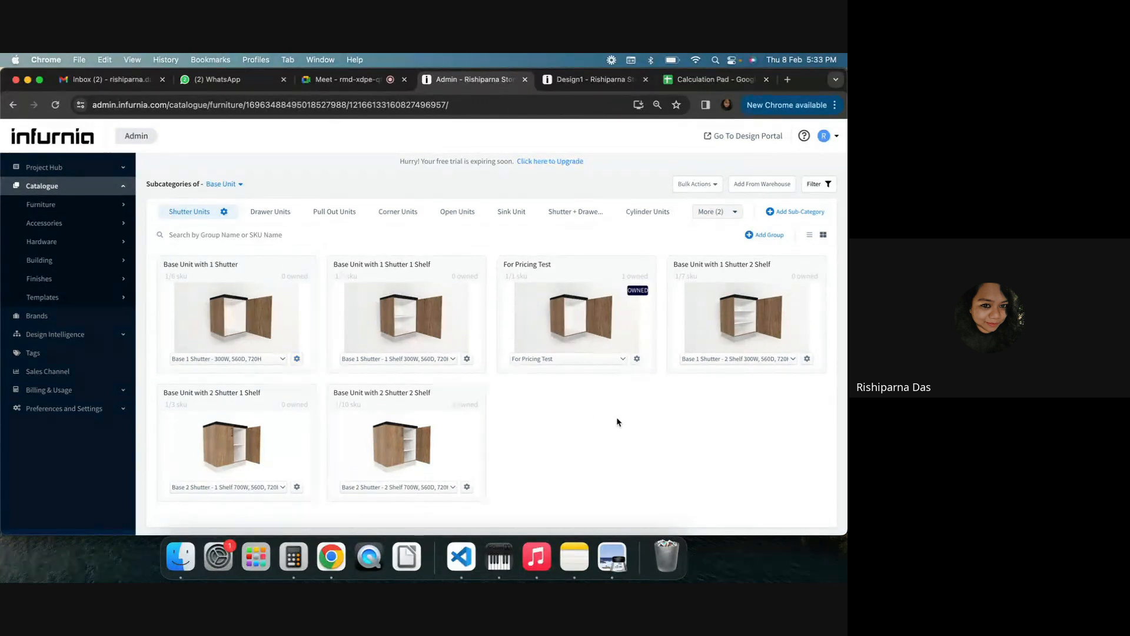
Select all SKUs in the Shutter Units subcategory and proceed to bulk editing them
{"action": "left_click", "coordinate": [695, 186]}
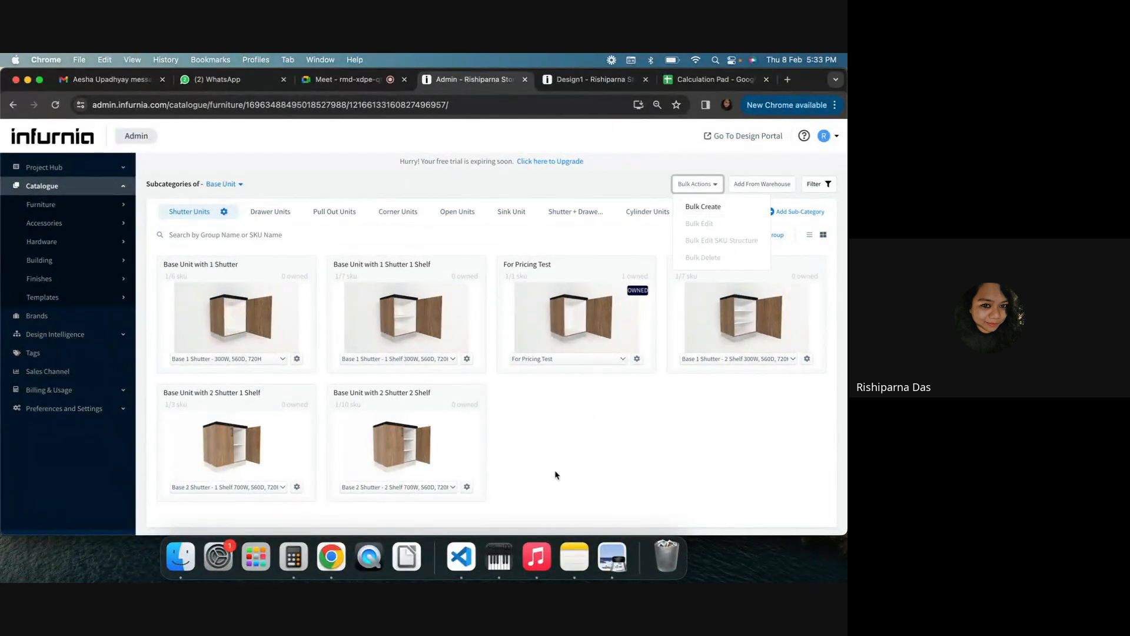
{"action": "left_click", "coordinate": [165, 264]}
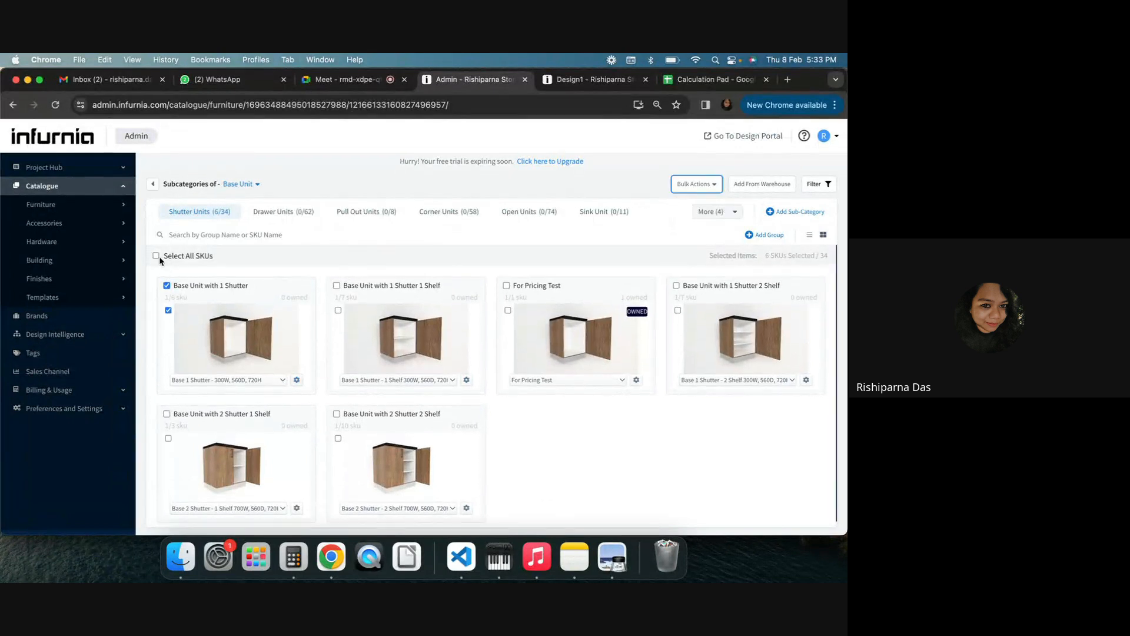
{"action": "left_click", "coordinate": [156, 257]}
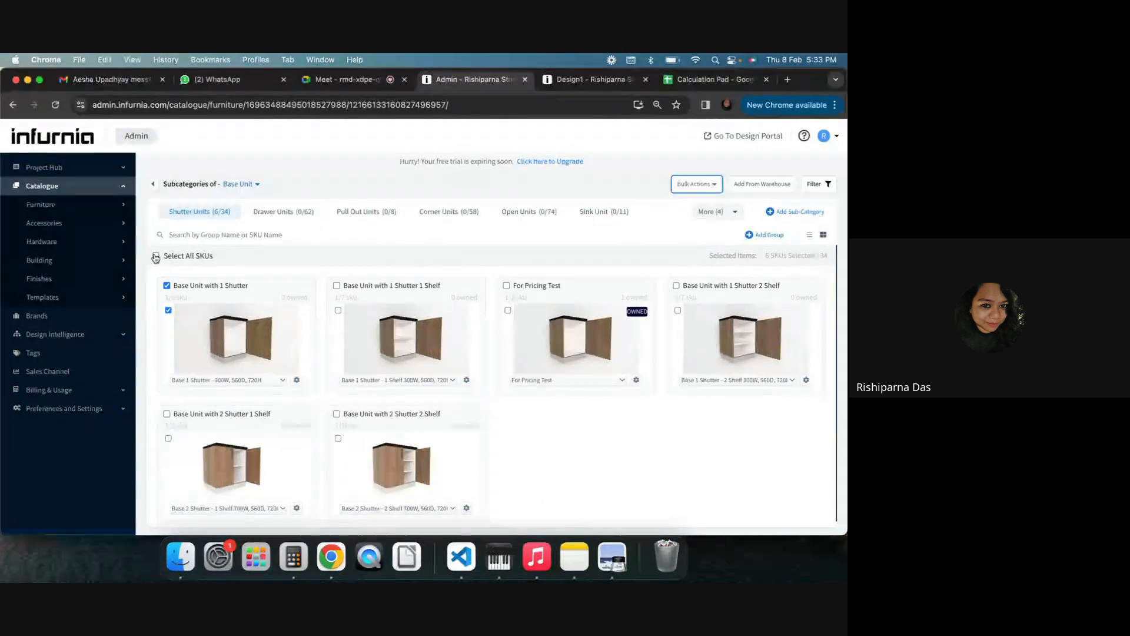
{"action": "left_click", "coordinate": [716, 184]}
{"action": "left_click", "coordinate": [728, 223]}
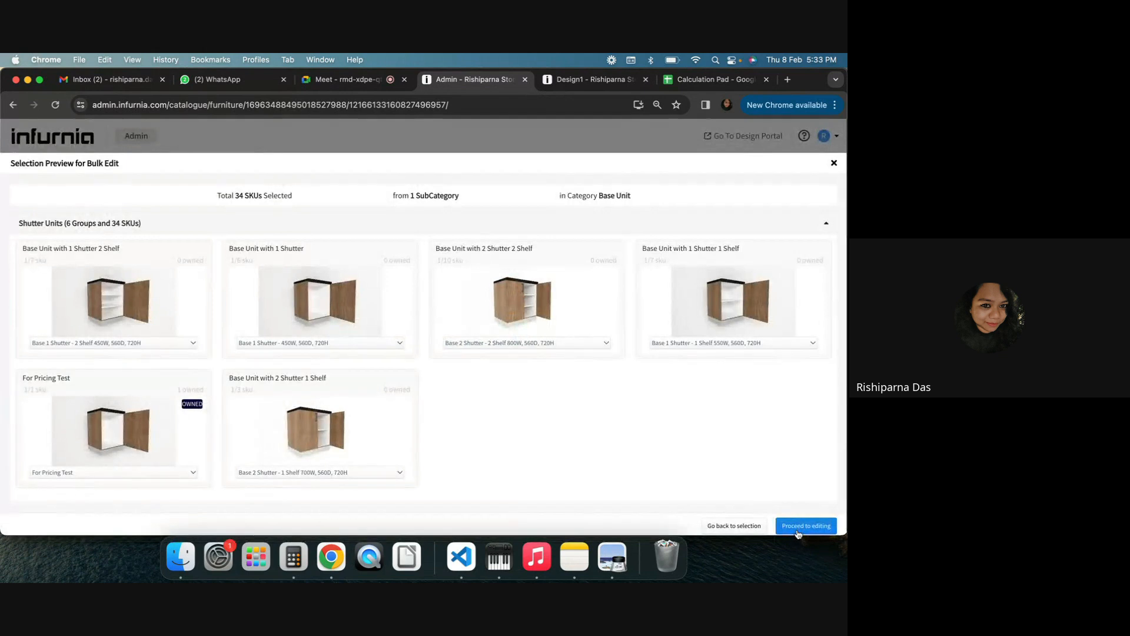
{"action": "left_click", "coordinate": [798, 531]}
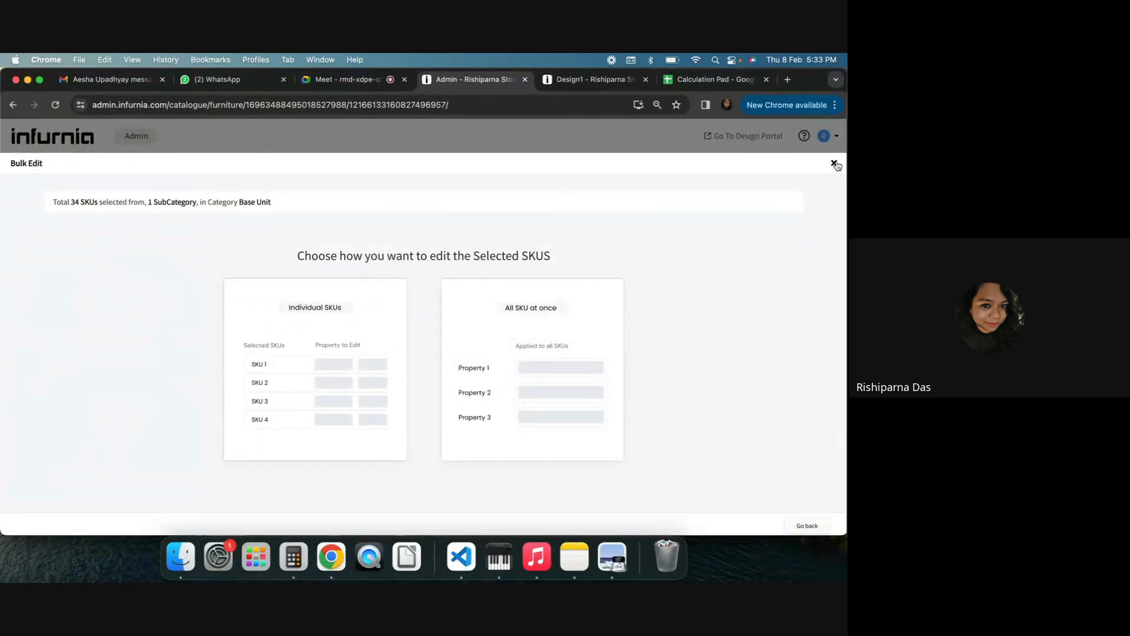
Browse the property tabs available when editing all SKUs at once, then go back
{"action": "left_click", "coordinate": [482, 328]}
{"action": "left_click", "coordinate": [105, 229]}
{"action": "left_click", "coordinate": [50, 230]}
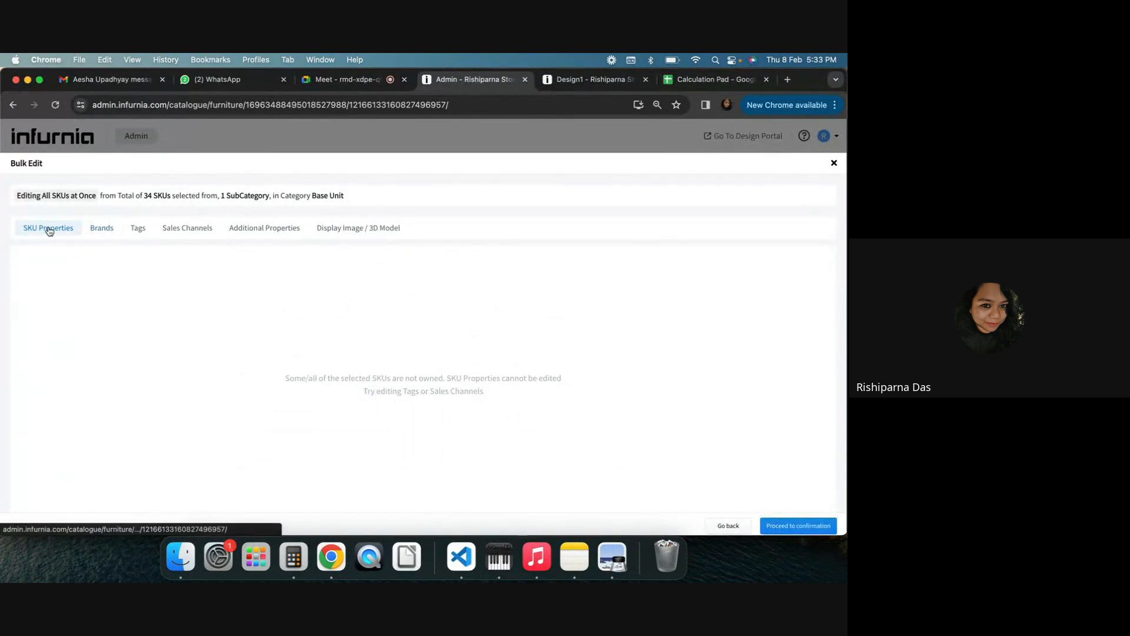
{"action": "left_click", "coordinate": [200, 228]}
{"action": "left_click", "coordinate": [139, 229]}
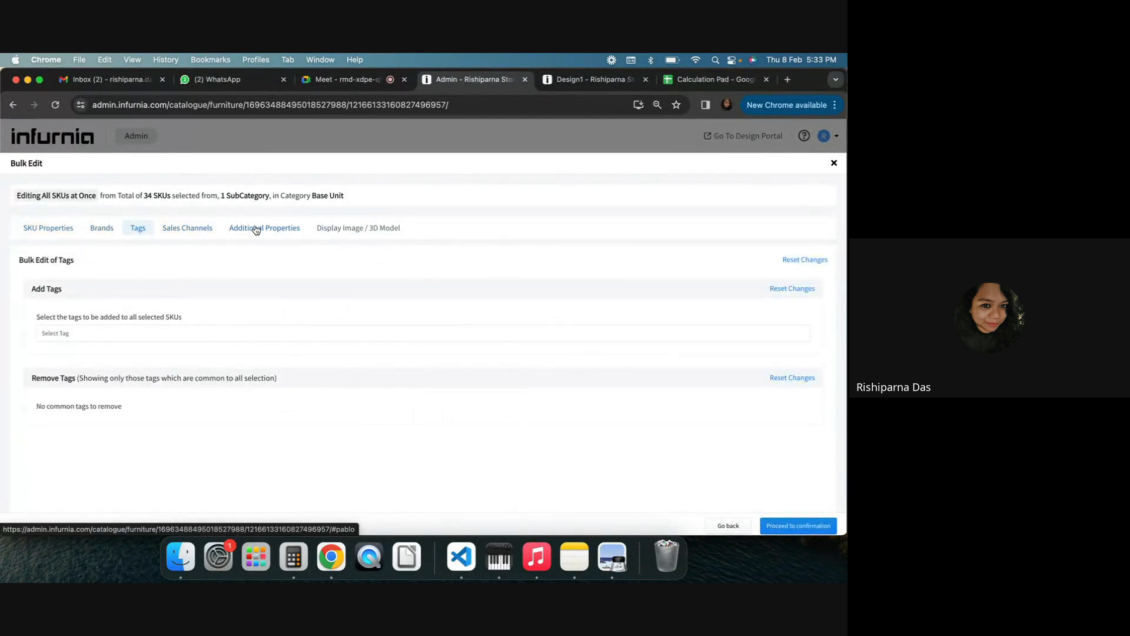
{"action": "left_click", "coordinate": [259, 228]}
{"action": "left_click", "coordinate": [333, 229]}
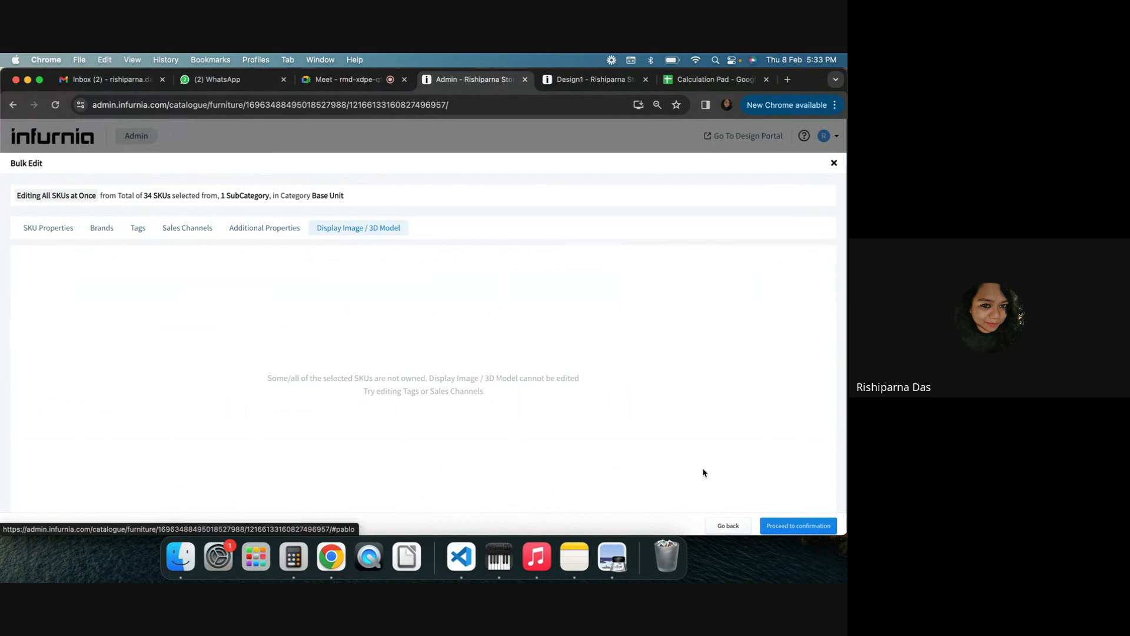
{"action": "left_click", "coordinate": [727, 525]}
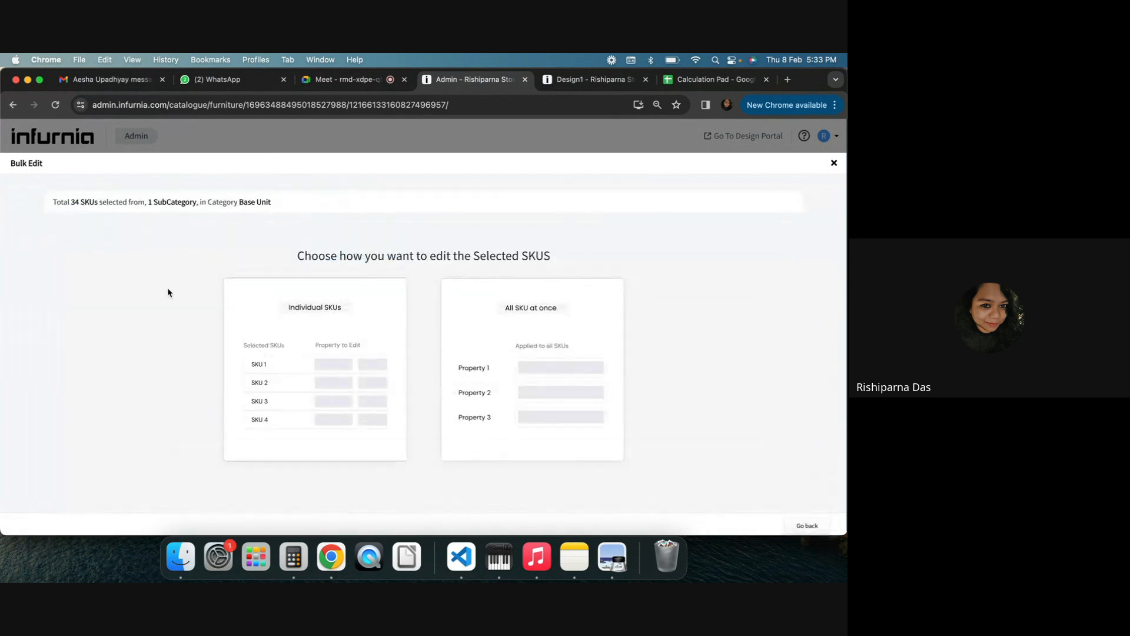
Switch to editing individual SKUs, review the Display Image / 3D Model list for every SKU, and close bulk edit
{"action": "left_click", "coordinate": [233, 313]}
{"action": "left_click", "coordinate": [331, 230]}
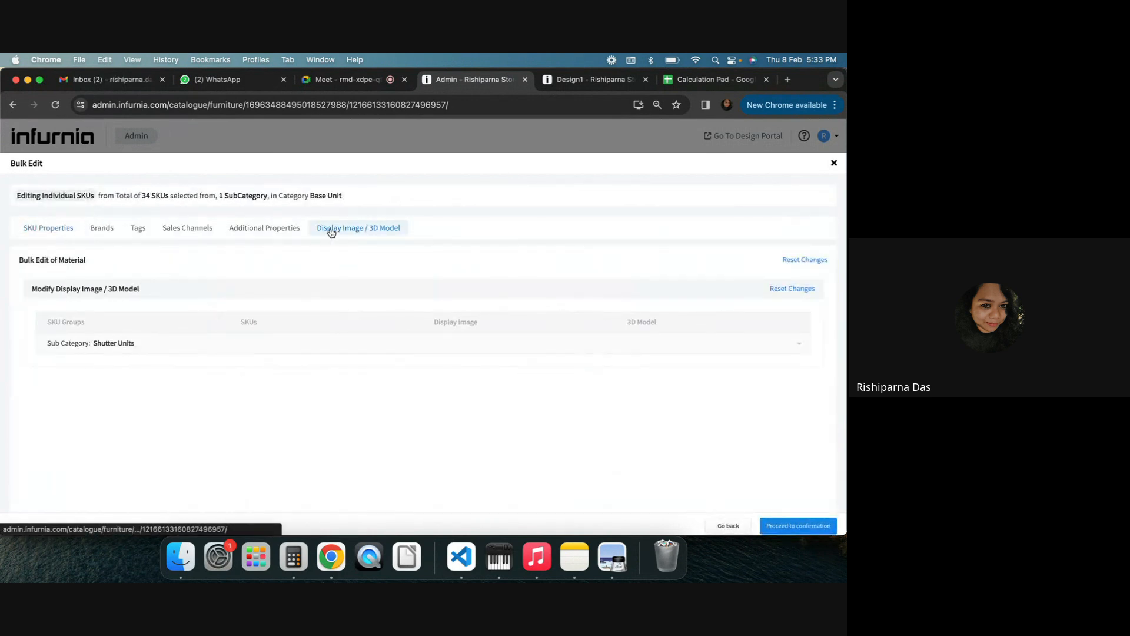
{"action": "left_click", "coordinate": [126, 352]}
{"action": "scroll", "coordinate": [224, 389], "scroll_direction": "down", "scroll_amount": 5}
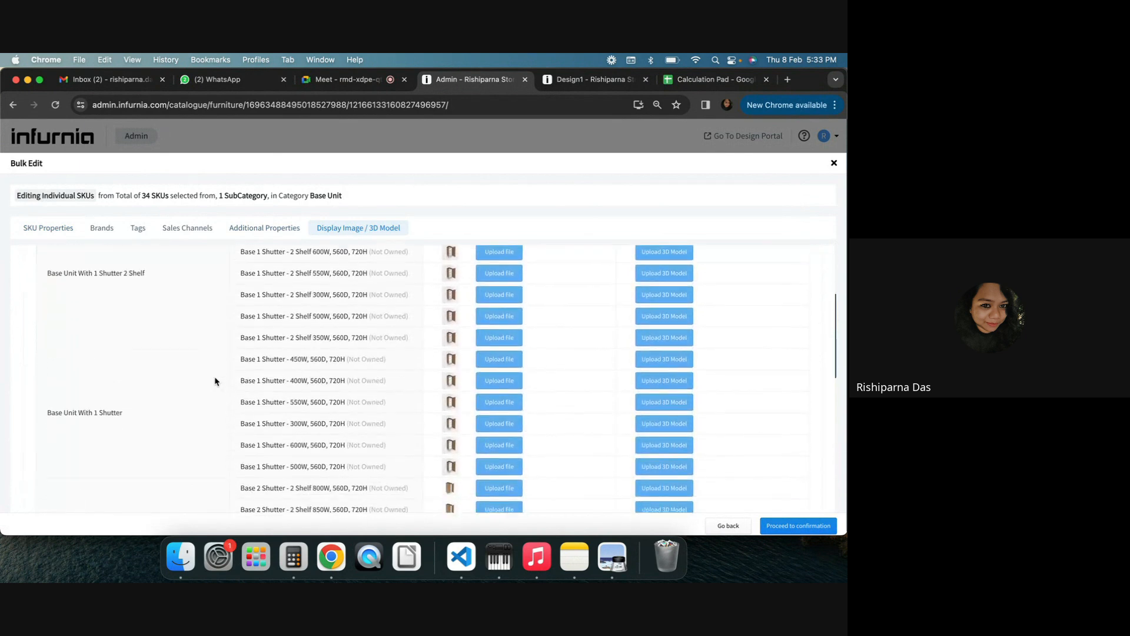
{"action": "scroll", "coordinate": [215, 382], "scroll_direction": "down", "scroll_amount": 3}
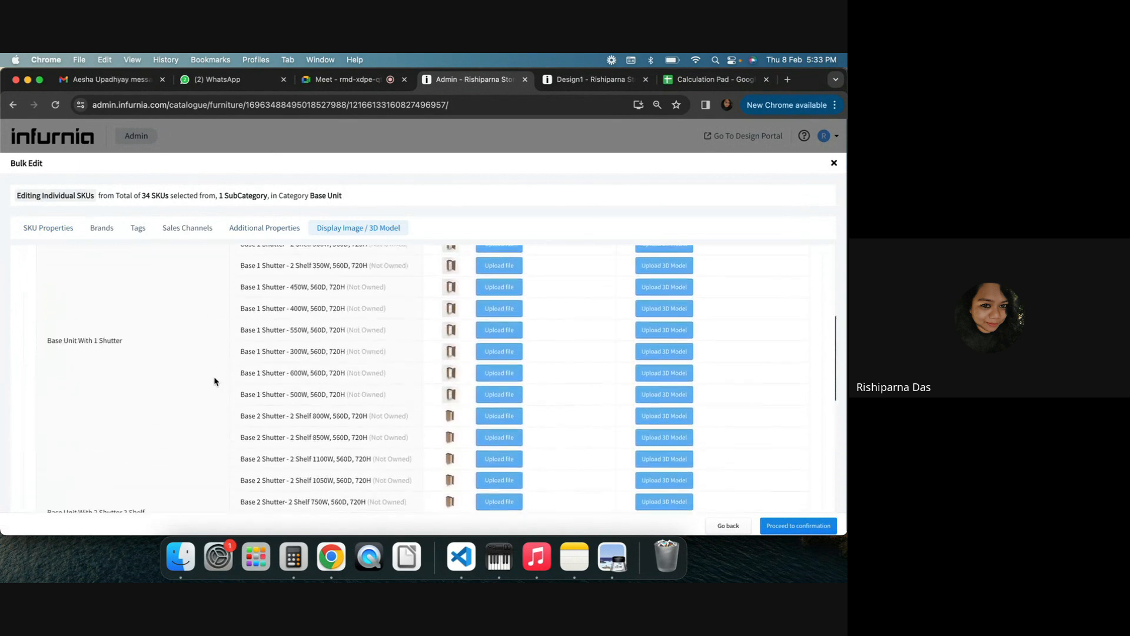
{"action": "scroll", "coordinate": [471, 365], "scroll_direction": "up", "scroll_amount": 8}
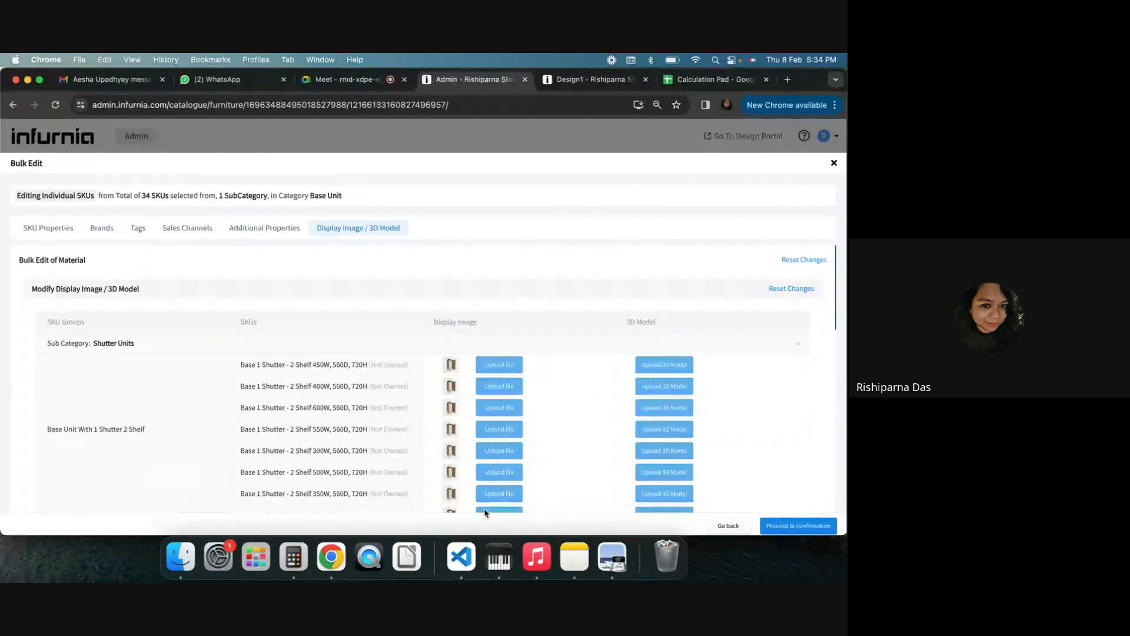
{"action": "scroll", "coordinate": [390, 404], "scroll_direction": "down", "scroll_amount": 2}
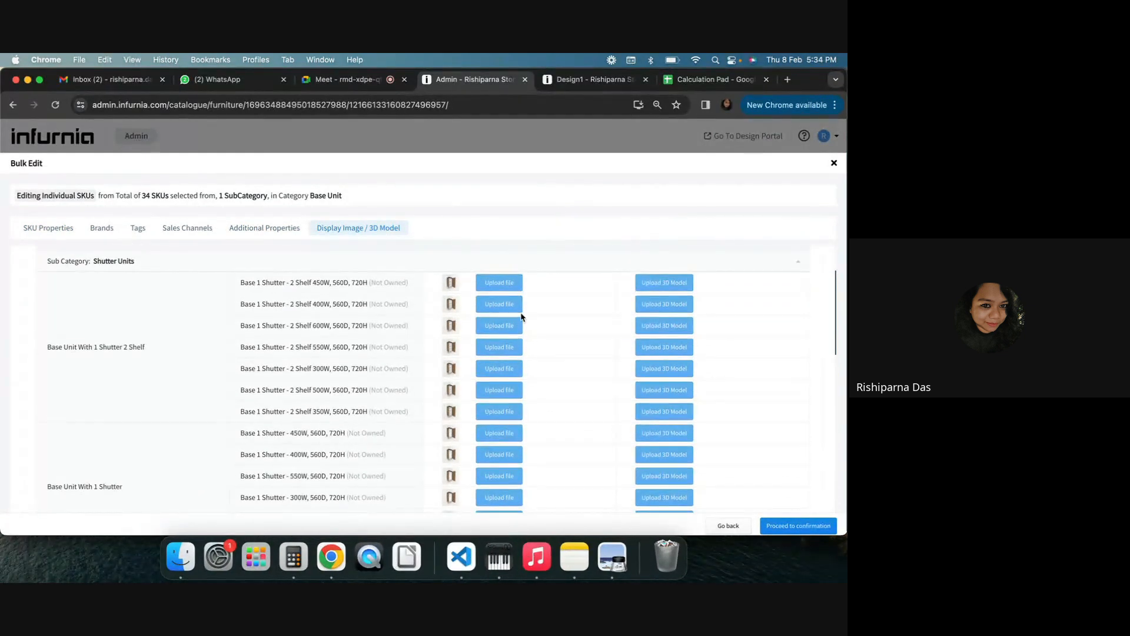
{"action": "scroll", "coordinate": [511, 437], "scroll_direction": "down", "scroll_amount": 10}
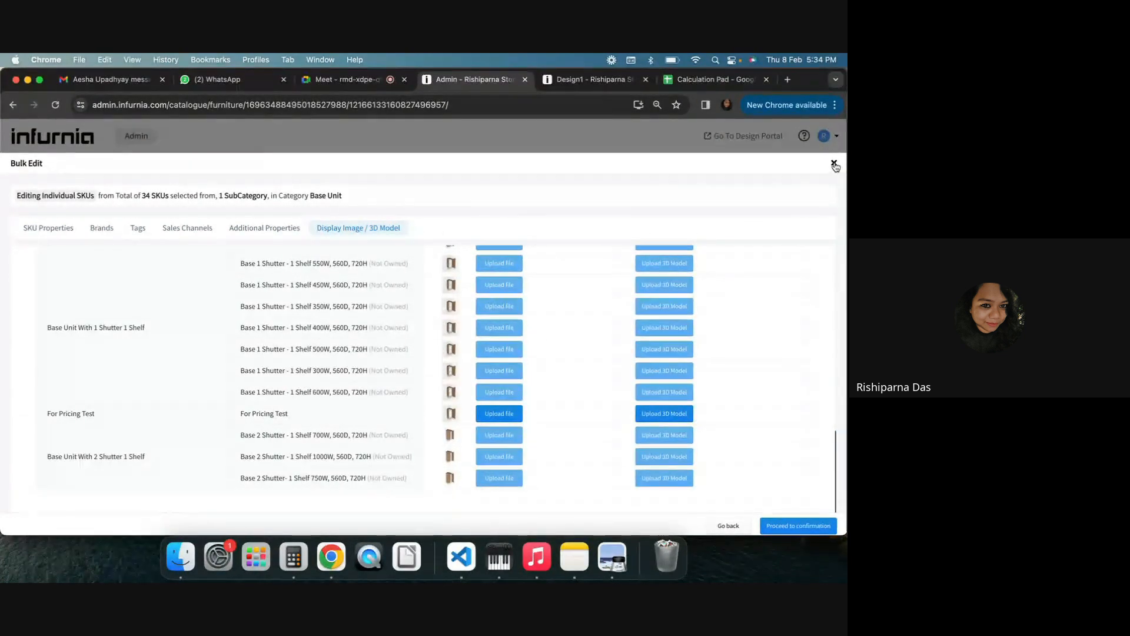
{"action": "left_click", "coordinate": [834, 163]}
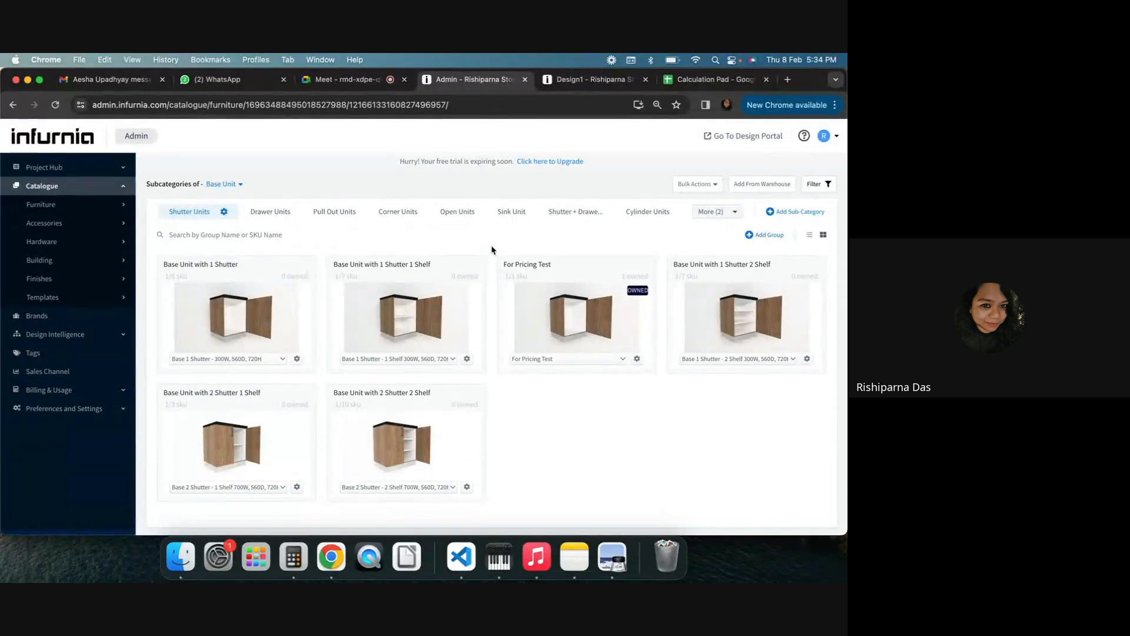
Export the Design1 pricing quotation as a PDF, open the downloaded file, and review it
{"action": "left_click", "coordinate": [562, 82]}
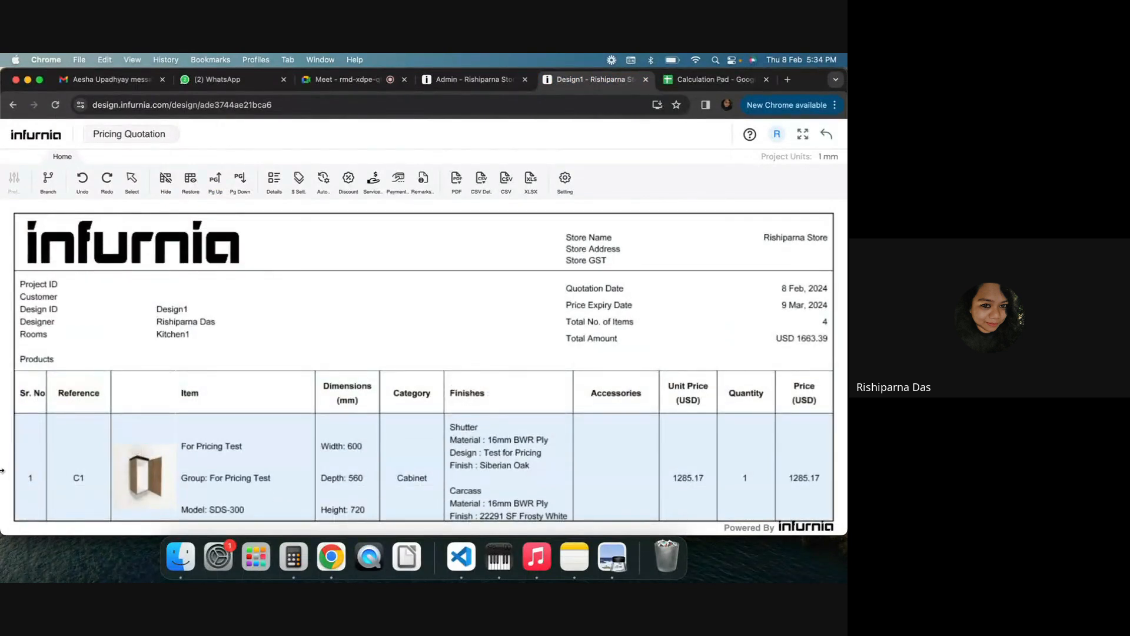
{"action": "left_click", "coordinate": [457, 189]}
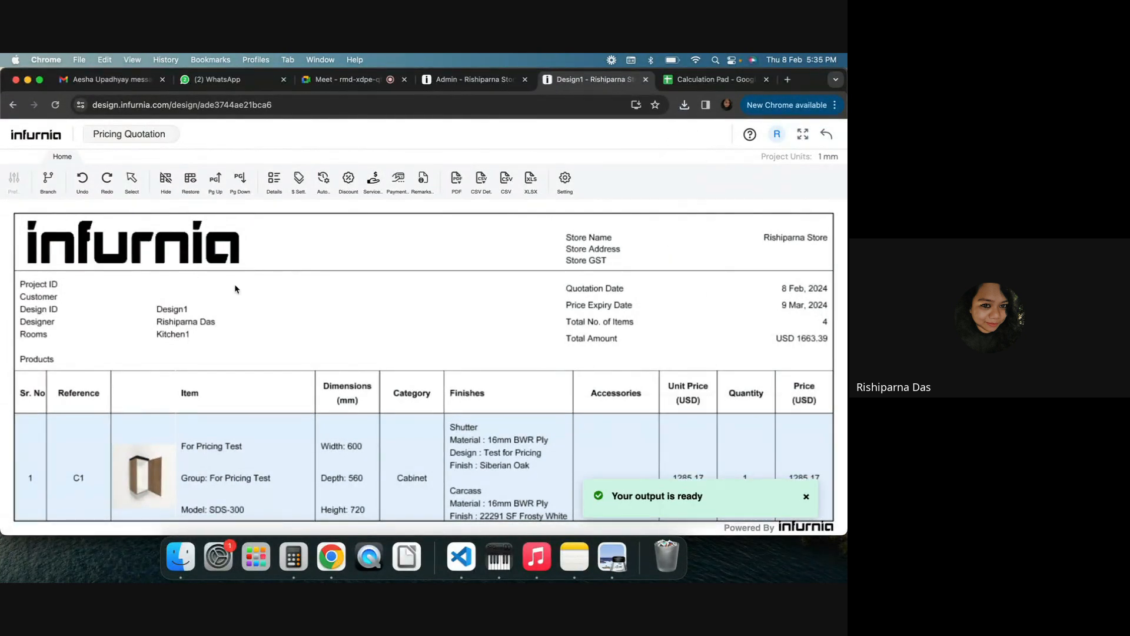
{"action": "left_click", "coordinate": [684, 106]}
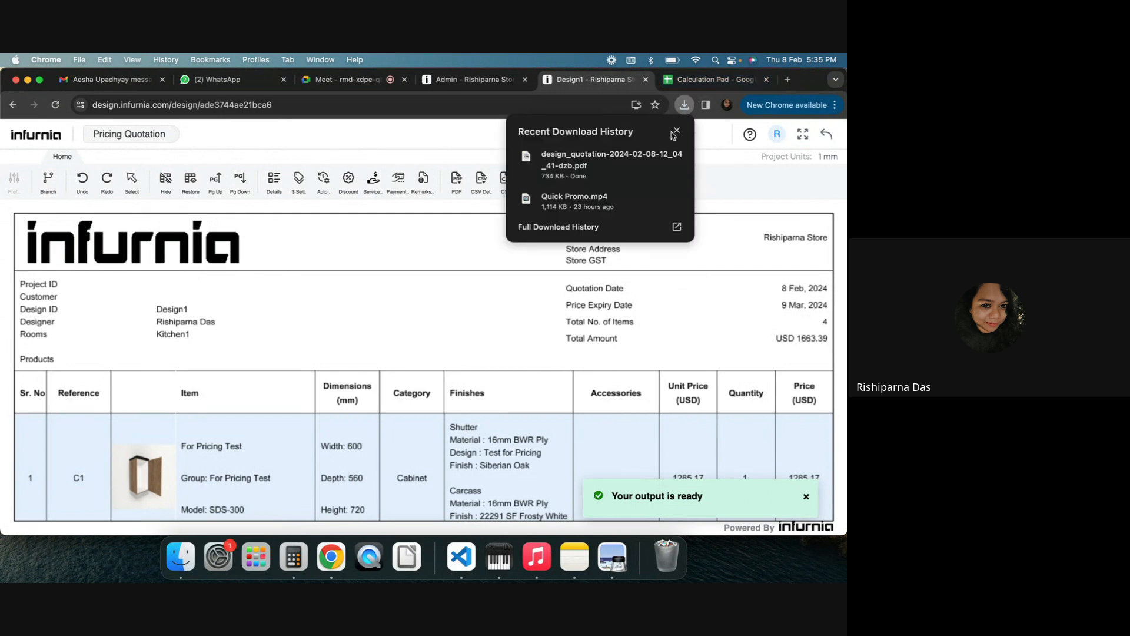
{"action": "left_click", "coordinate": [634, 154]}
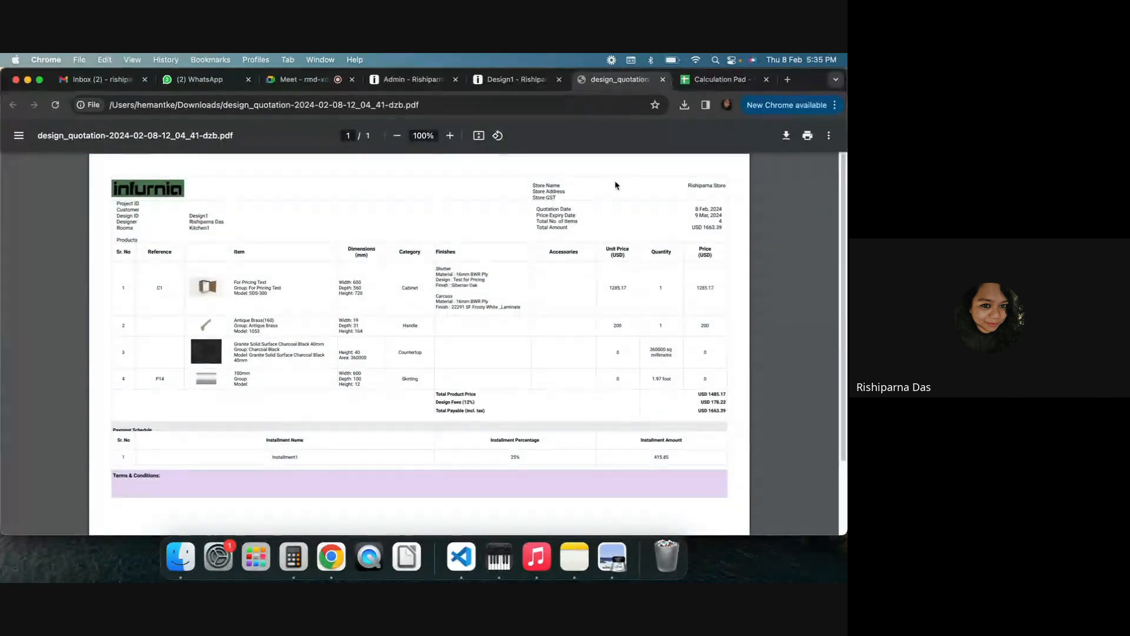
{"action": "scroll", "coordinate": [539, 371], "scroll_direction": "down", "scroll_amount": 2}
{"action": "scroll", "coordinate": [540, 391], "scroll_direction": "down", "scroll_amount": 2}
{"action": "scroll", "coordinate": [540, 391], "scroll_direction": "up", "scroll_amount": 5}
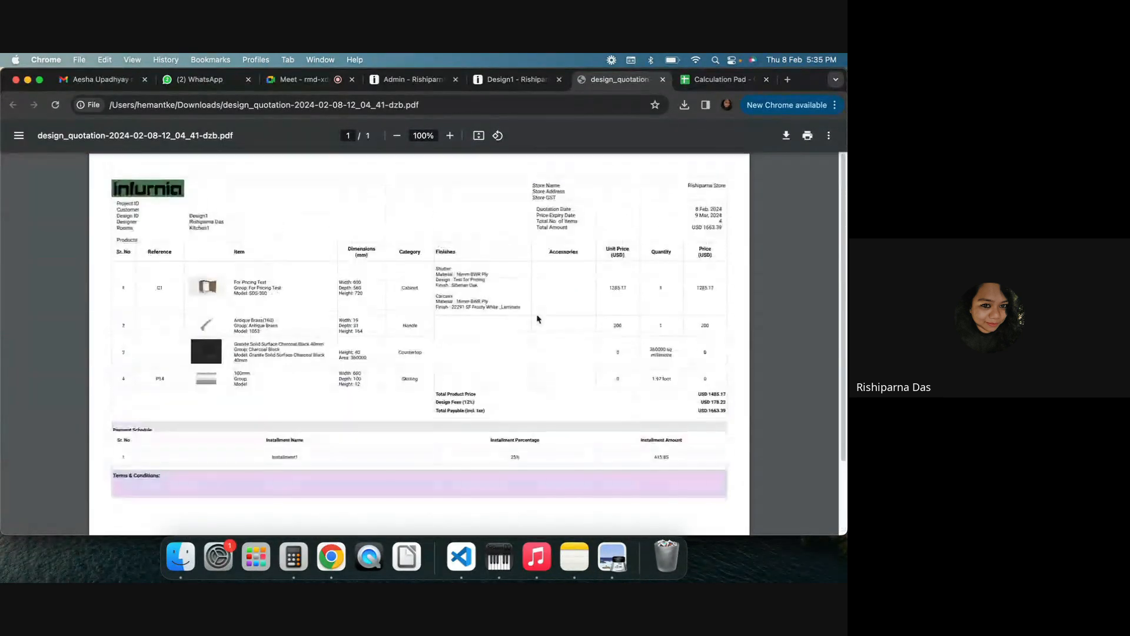
Open Account Settings and compare its organization profile fields with the store details on the quotation and PDF
{"action": "left_click", "coordinate": [499, 82]}
{"action": "left_click", "coordinate": [410, 79]}
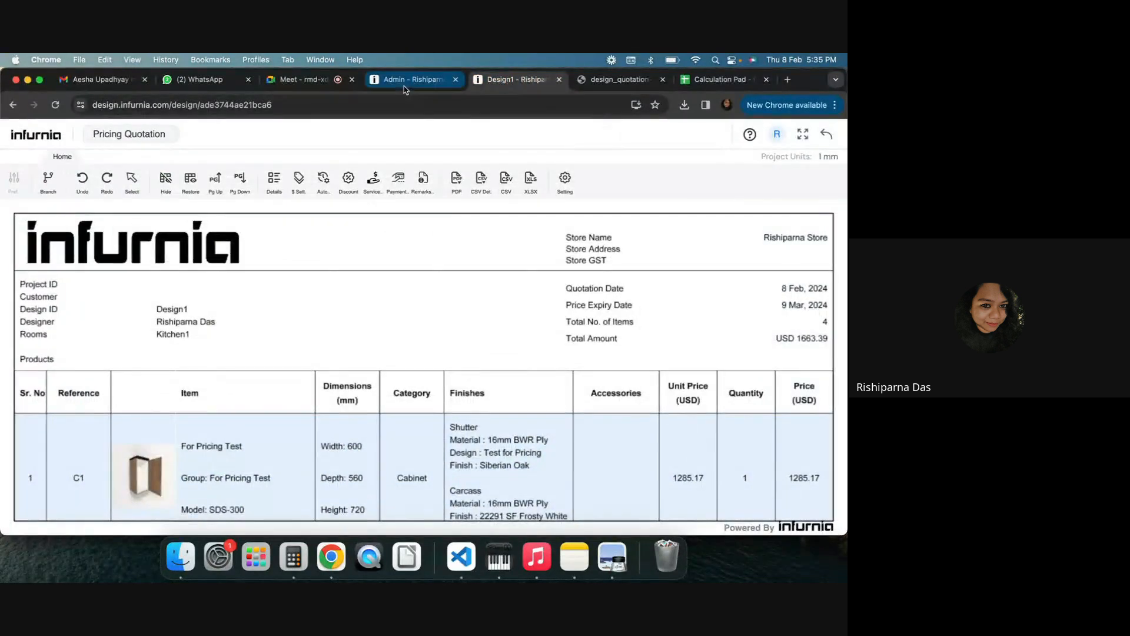
{"action": "left_click", "coordinate": [830, 136]}
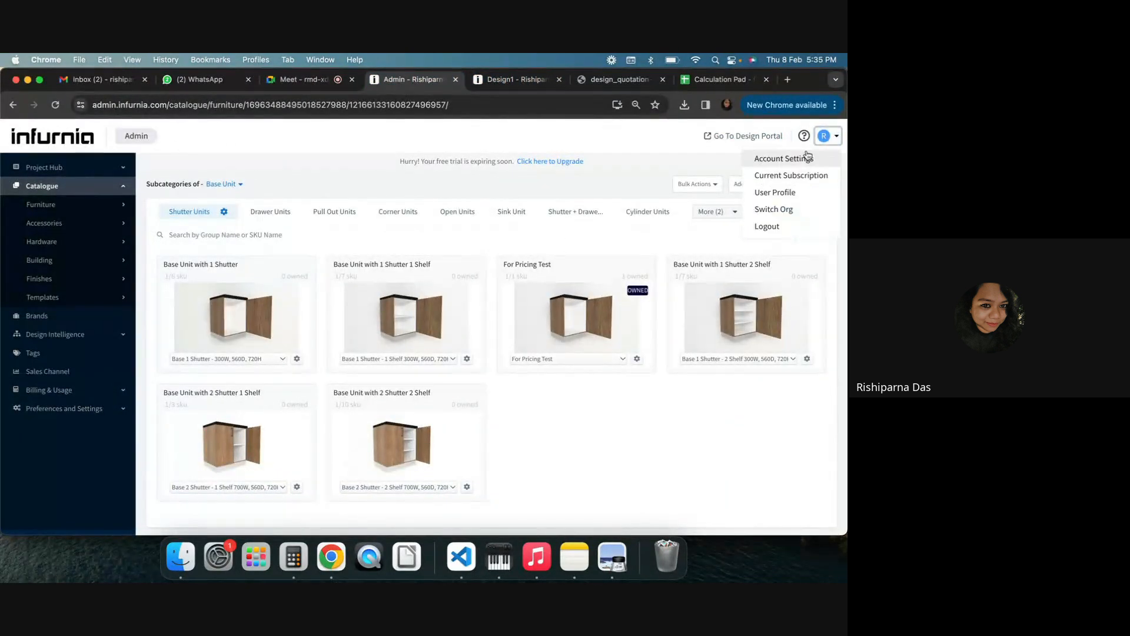
{"action": "left_click", "coordinate": [783, 157]}
{"action": "scroll", "coordinate": [377, 399], "scroll_direction": "down", "scroll_amount": 4}
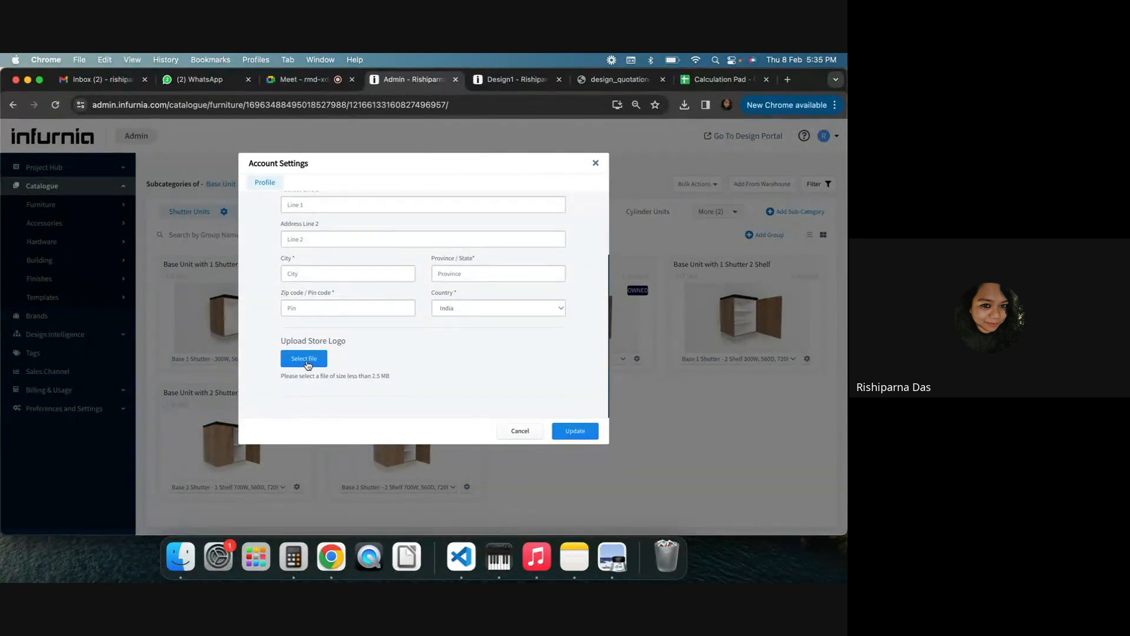
{"action": "scroll", "coordinate": [346, 367], "scroll_direction": "up", "scroll_amount": 5}
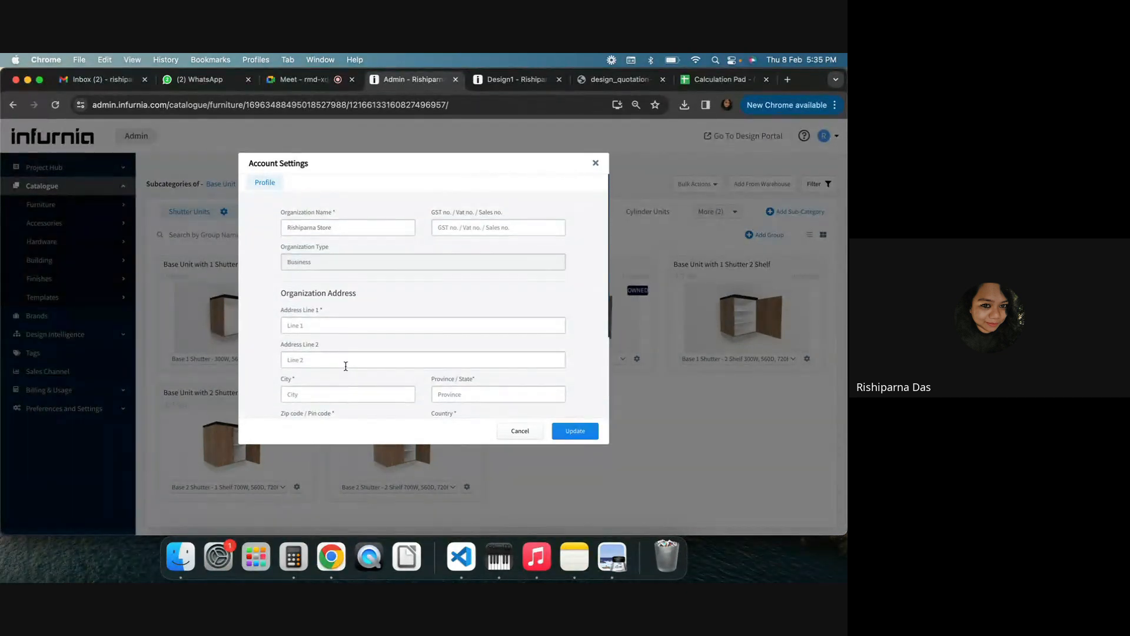
{"action": "left_click", "coordinate": [511, 79]}
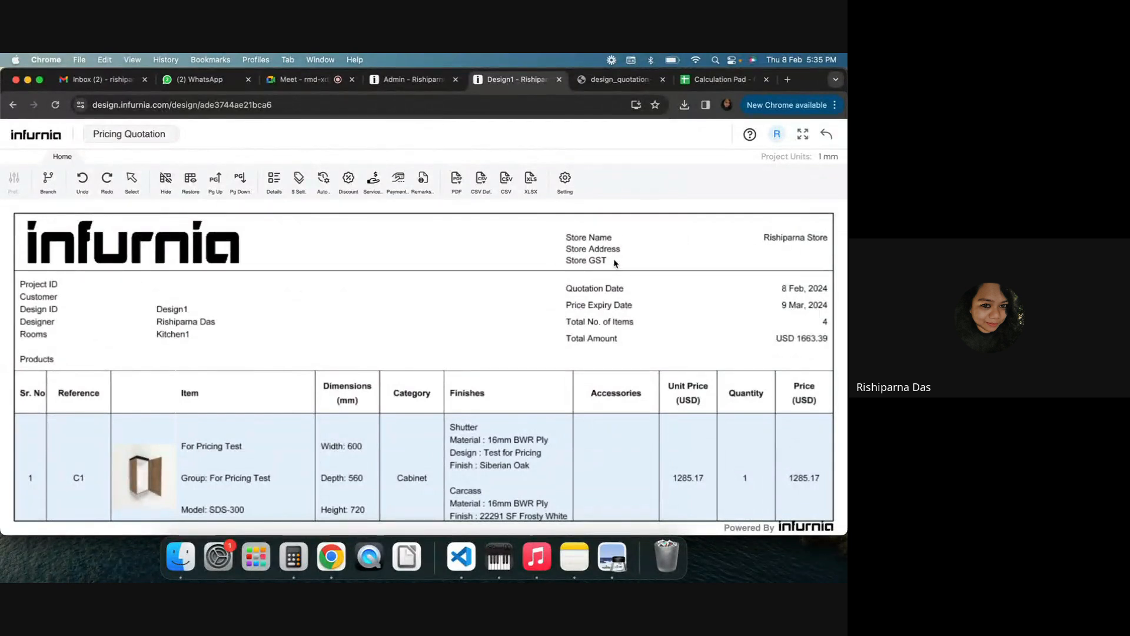
{"action": "left_click", "coordinate": [600, 83]}
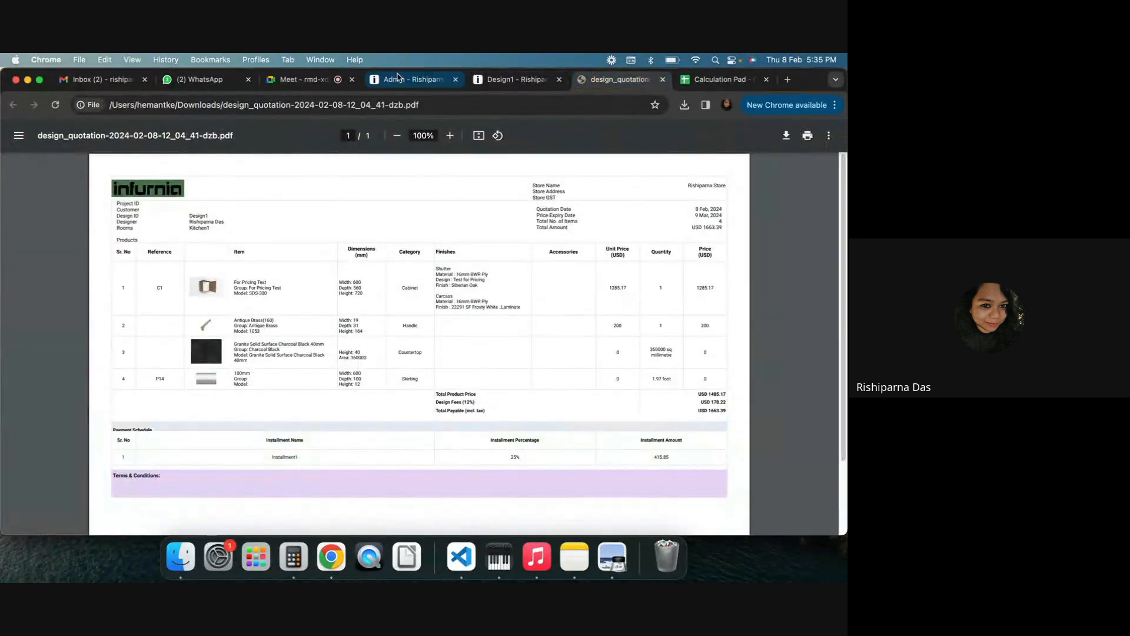
{"action": "left_click", "coordinate": [412, 79]}
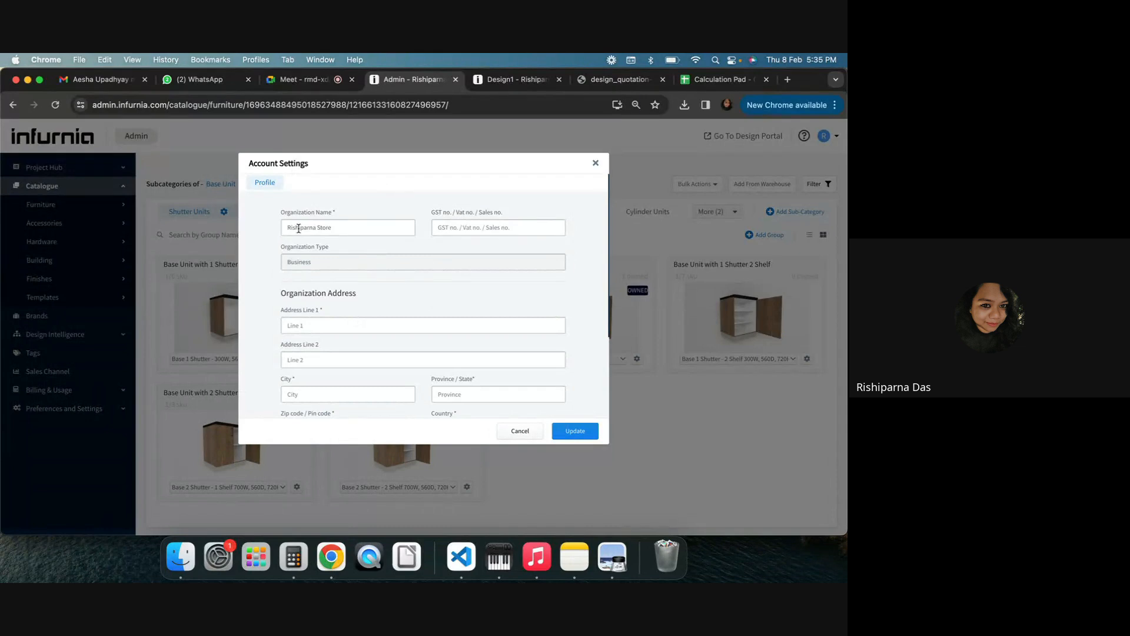
Examine the organization name, GST number and address fields in the Account Settings profile
{"action": "left_click_drag", "start_coordinate": [287, 228], "coordinate": [368, 228]}
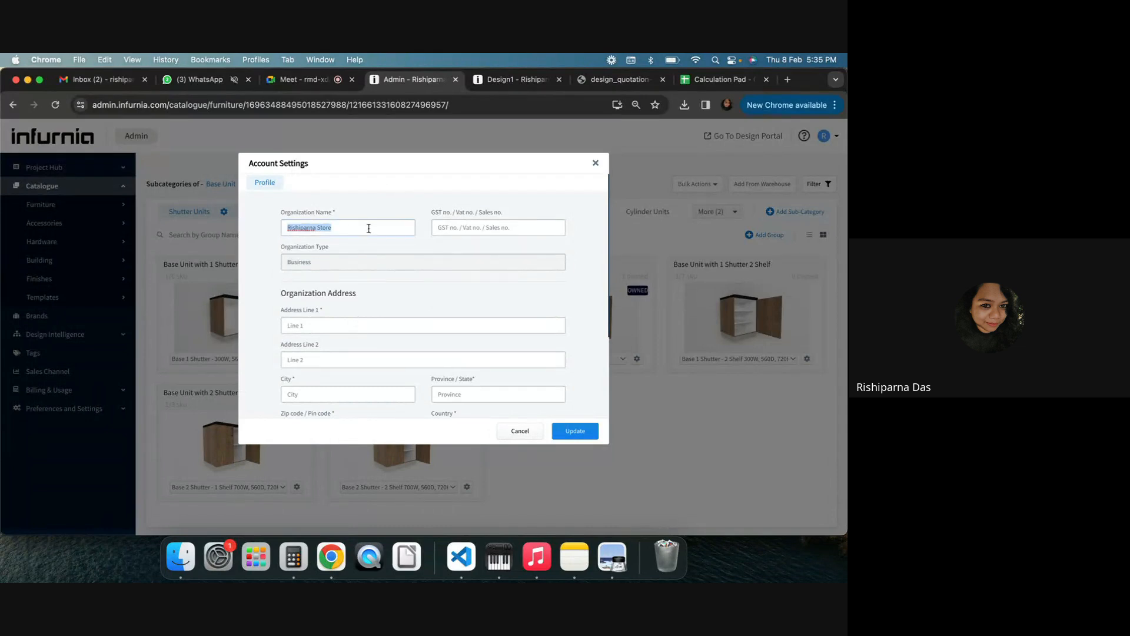
{"action": "left_click", "coordinate": [438, 224]}
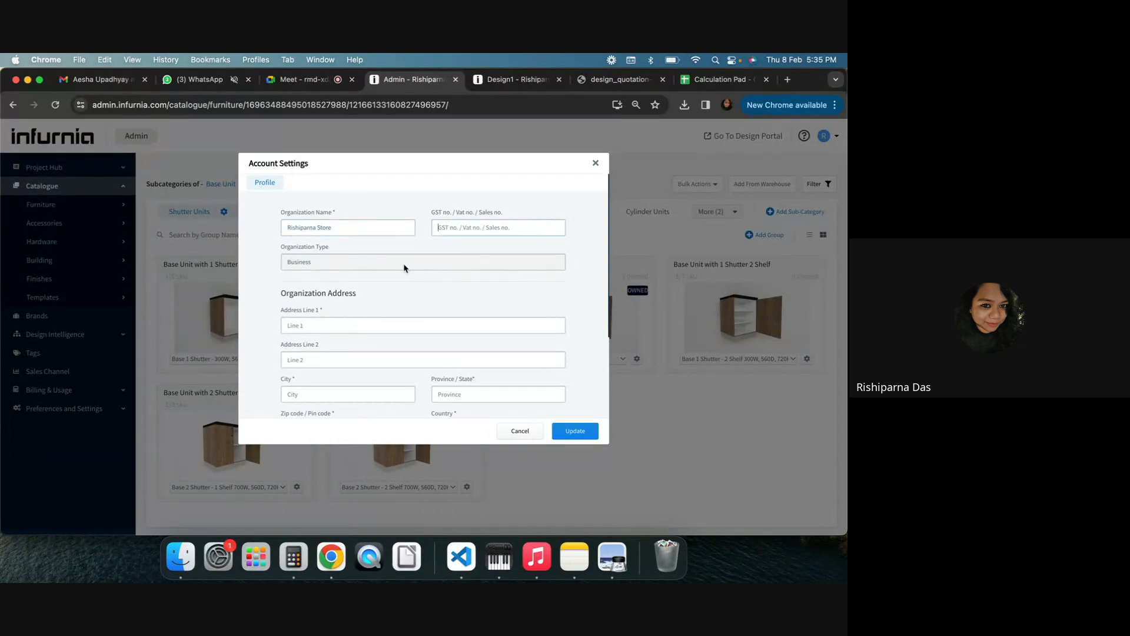
{"action": "scroll", "coordinate": [340, 315], "scroll_direction": "down", "scroll_amount": 3}
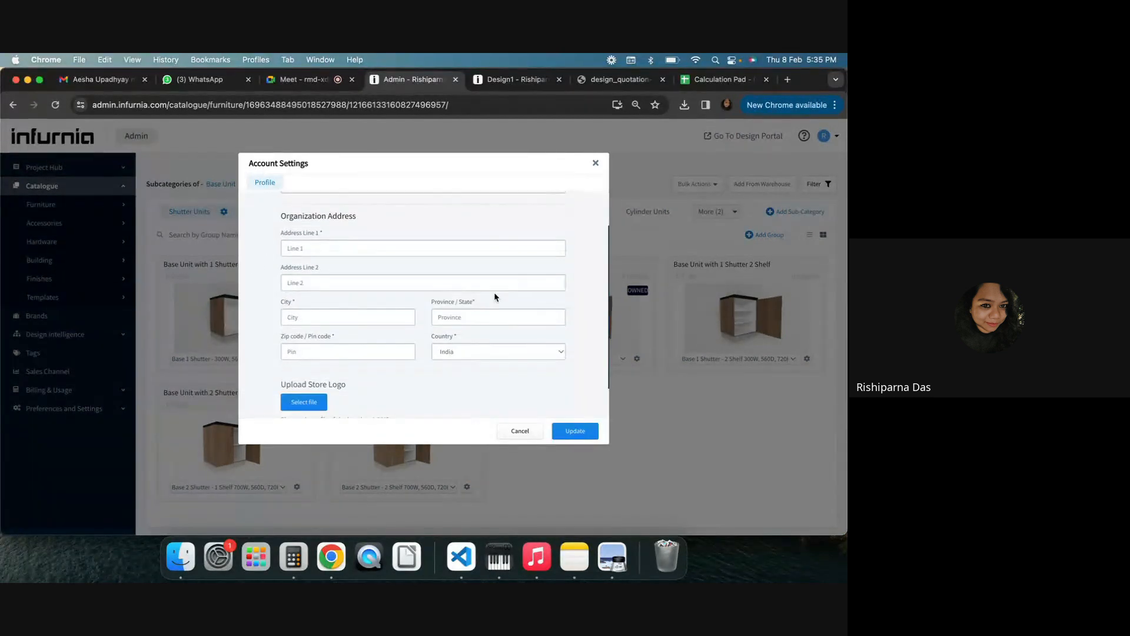
{"action": "scroll", "coordinate": [493, 295], "scroll_direction": "down", "scroll_amount": 2}
{"action": "scroll", "coordinate": [494, 294], "scroll_direction": "up", "scroll_amount": 4}
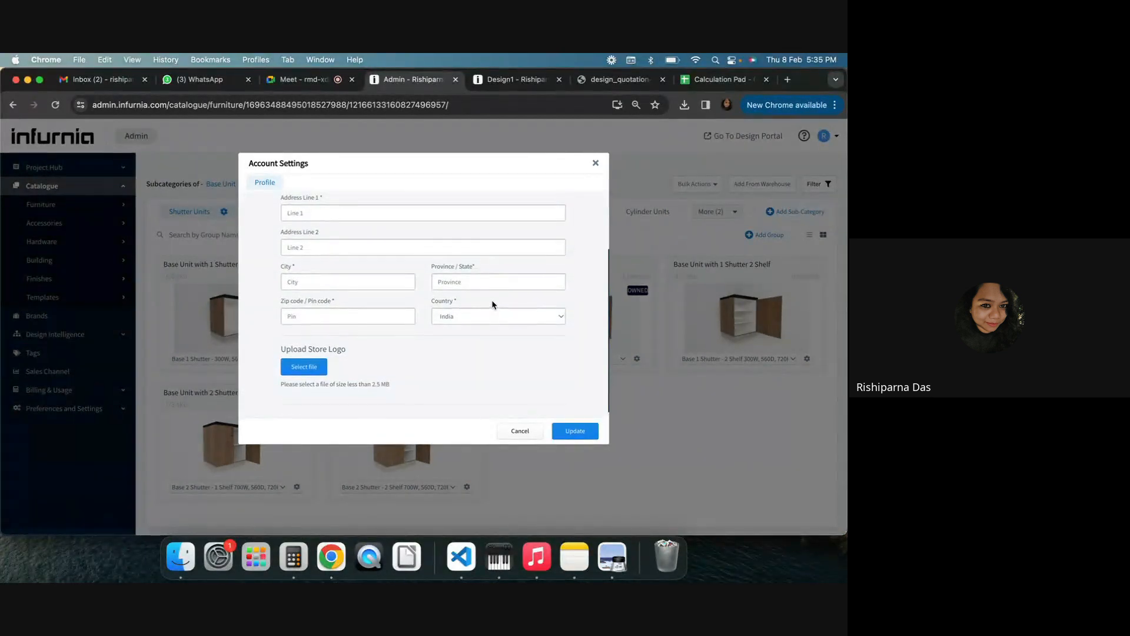
Compare the store details on the Design1 quotation with the profile, then close Account Settings
{"action": "left_click", "coordinate": [513, 79]}
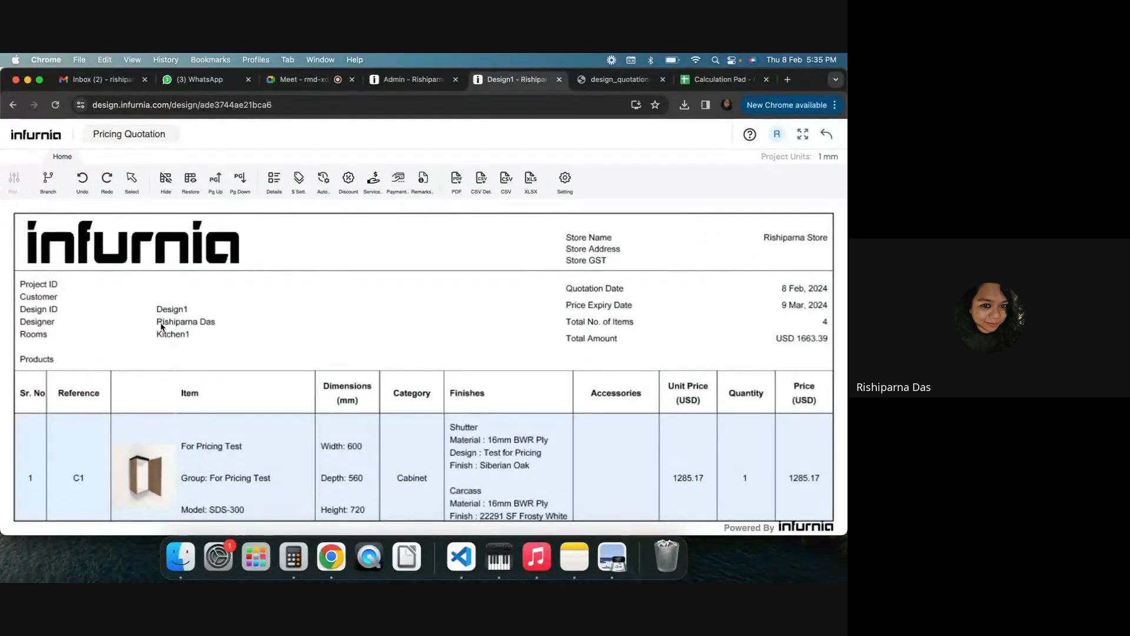
{"action": "scroll", "coordinate": [85, 266], "scroll_direction": "down", "scroll_amount": 2}
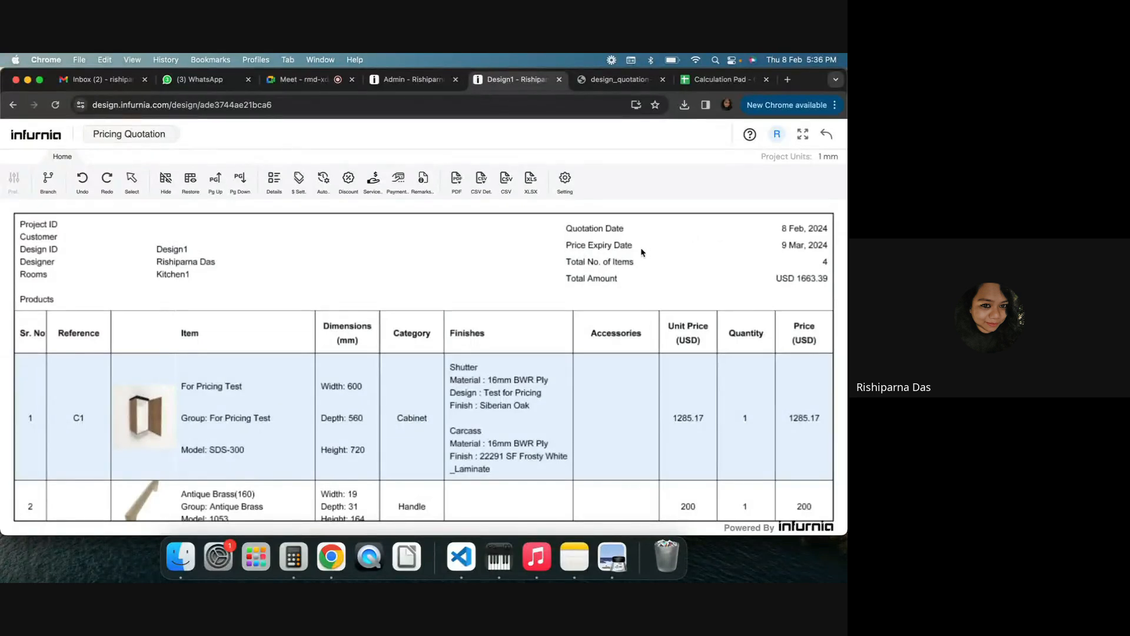
{"action": "left_click", "coordinate": [412, 78]}
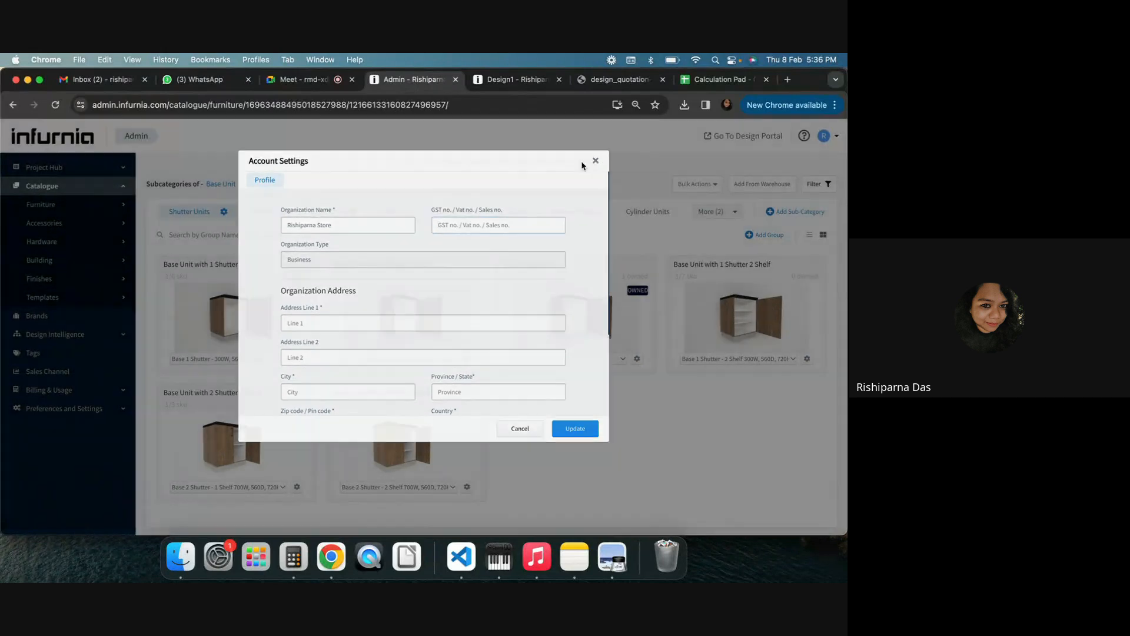
{"action": "left_click", "coordinate": [594, 164]}
Open the organization Preferences page and expand the Pricing Quotation Preferences section
{"action": "left_click", "coordinate": [85, 406]}
{"action": "scroll", "coordinate": [62, 432], "scroll_direction": "down", "scroll_amount": 1}
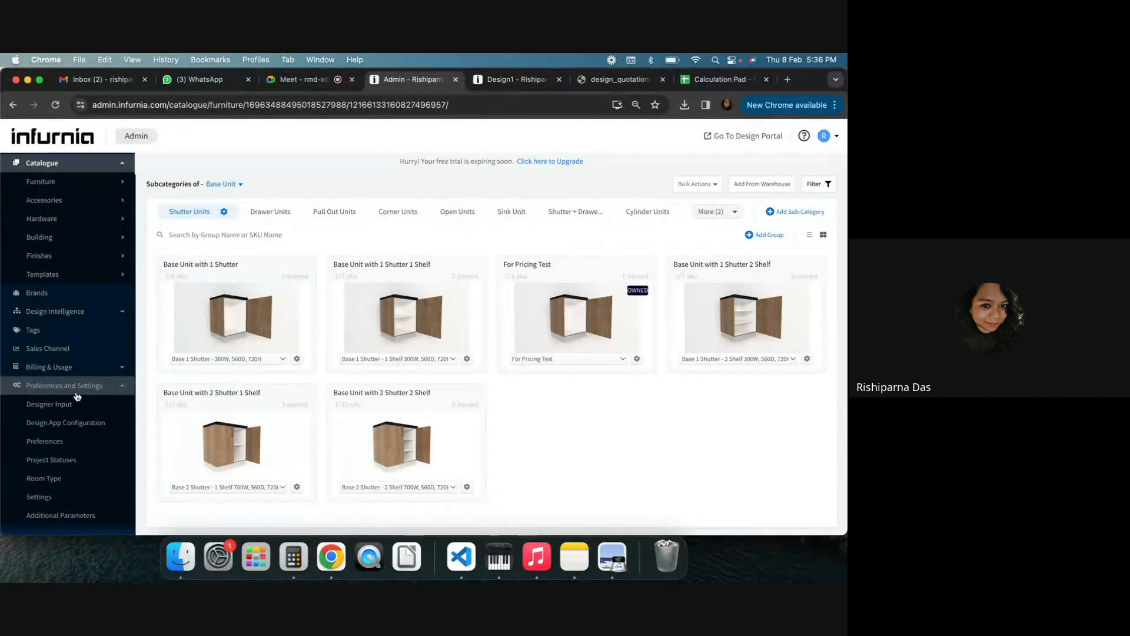
{"action": "left_click", "coordinate": [56, 446]}
{"action": "scroll", "coordinate": [267, 409], "scroll_direction": "down", "scroll_amount": 5}
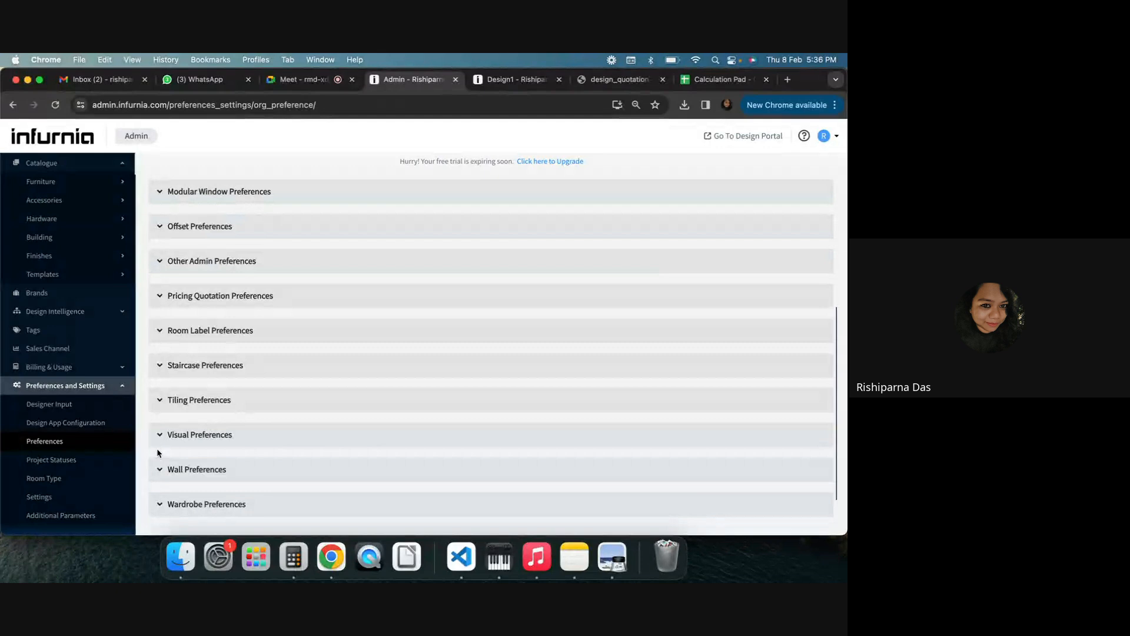
{"action": "scroll", "coordinate": [192, 404], "scroll_direction": "up", "scroll_amount": 5}
{"action": "scroll", "coordinate": [194, 408], "scroll_direction": "down", "scroll_amount": 2}
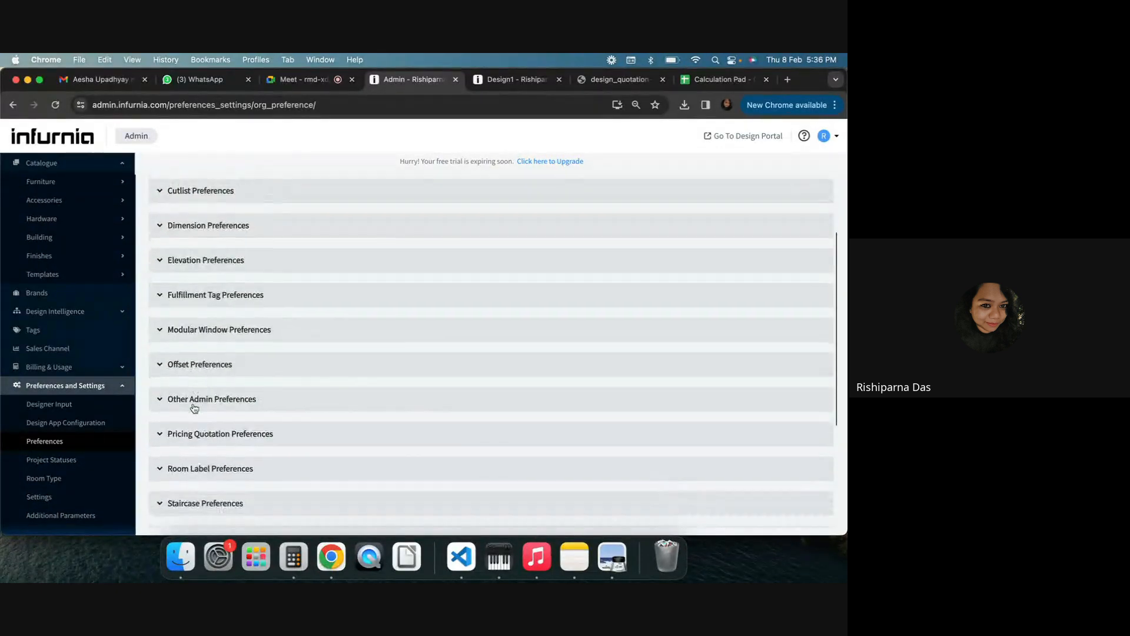
{"action": "scroll", "coordinate": [194, 408], "scroll_direction": "down", "scroll_amount": 3}
{"action": "scroll", "coordinate": [193, 407], "scroll_direction": "up", "scroll_amount": 2}
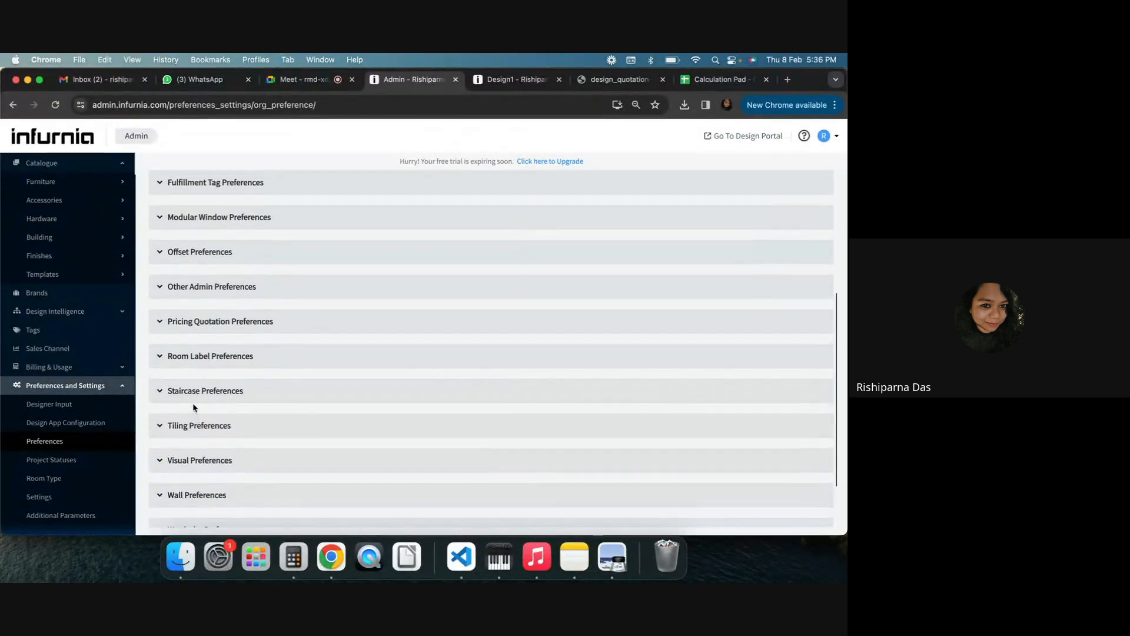
{"action": "left_click", "coordinate": [206, 329]}
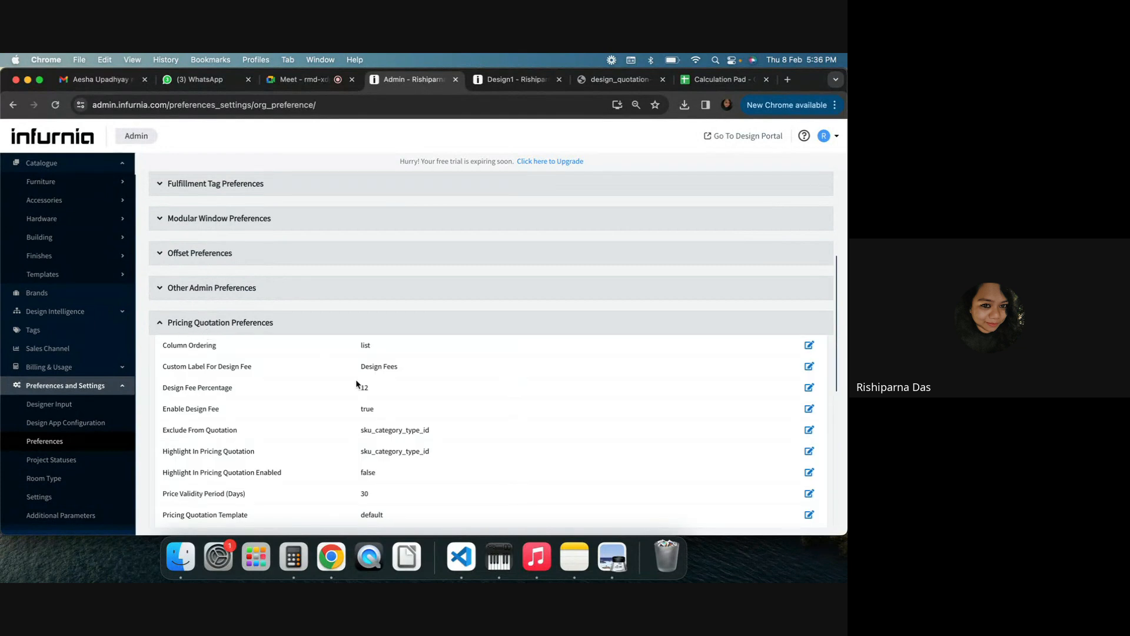
{"action": "scroll", "coordinate": [356, 384], "scroll_direction": "down", "scroll_amount": 2}
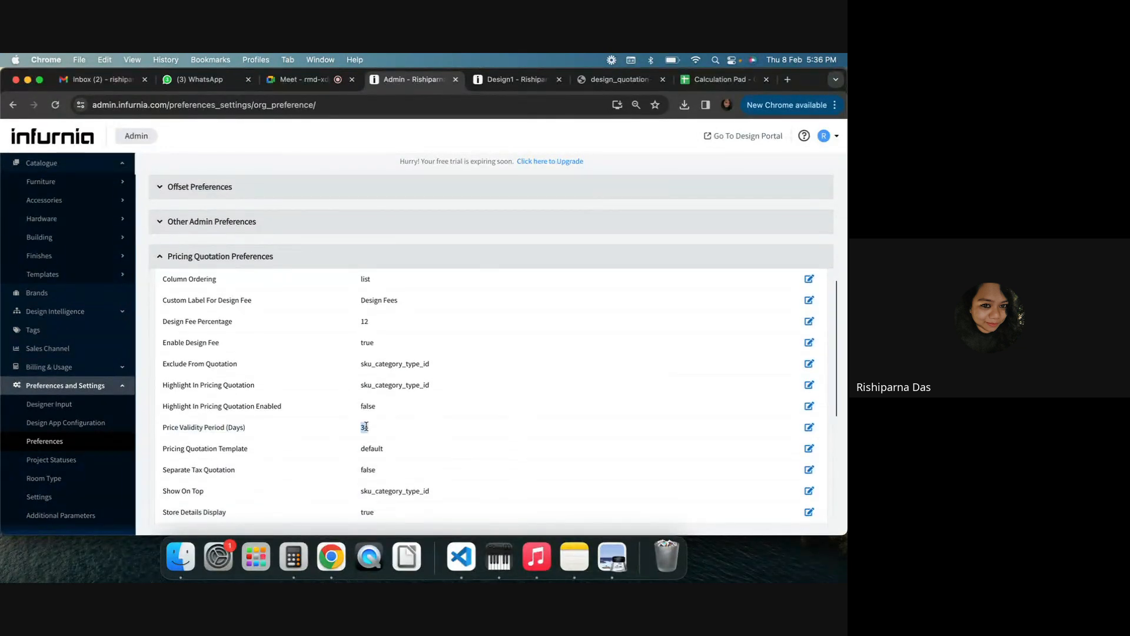
Review the header and first items of the Design1 quotation, then return to the admin preferences
{"action": "left_click", "coordinate": [513, 87]}
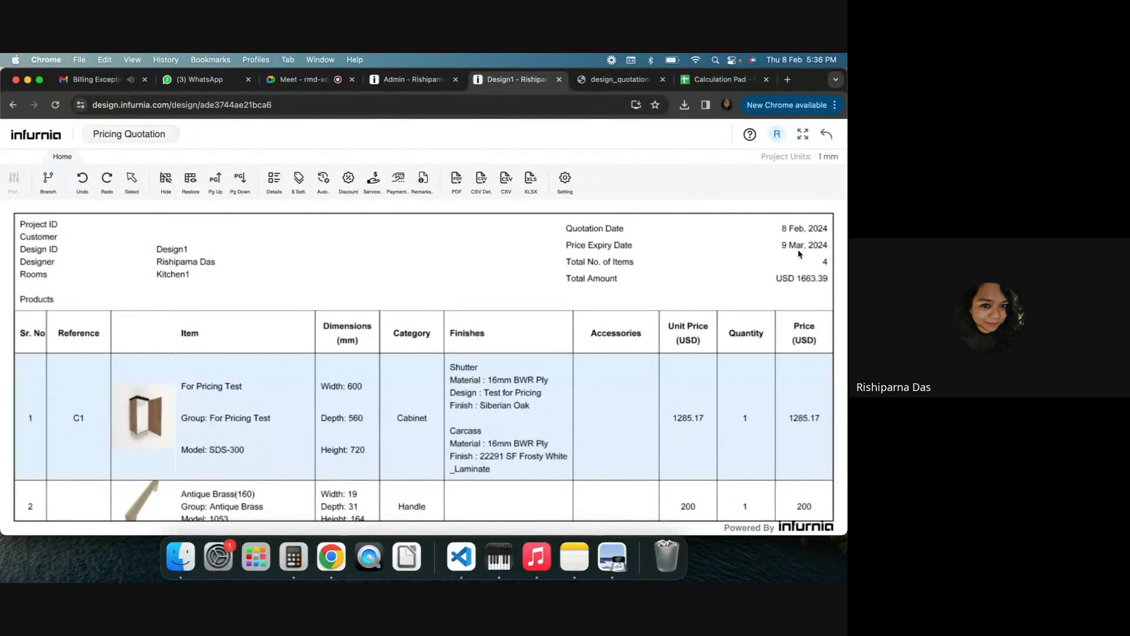
{"action": "scroll", "coordinate": [645, 282], "scroll_direction": "down", "scroll_amount": 2}
{"action": "scroll", "coordinate": [646, 282], "scroll_direction": "up", "scroll_amount": 2}
{"action": "left_click", "coordinate": [412, 79]}
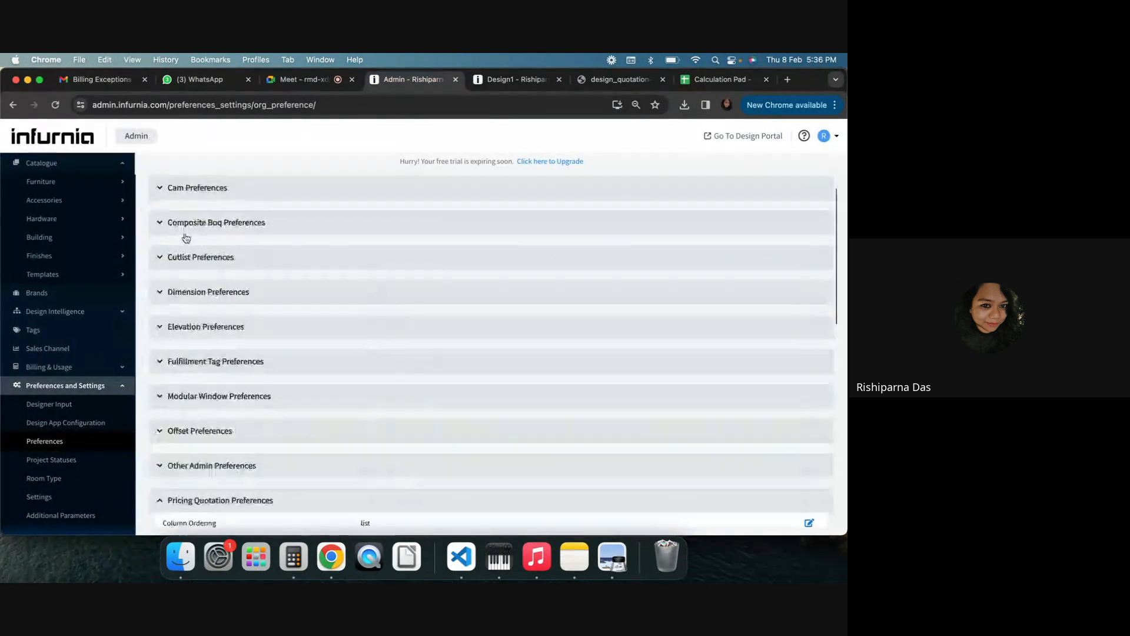
Search the org preferences for currency and try changing Default Currency to INR, closing the editor without updating
{"action": "left_click", "coordinate": [203, 211]}
{"action": "type", "text": "d"}
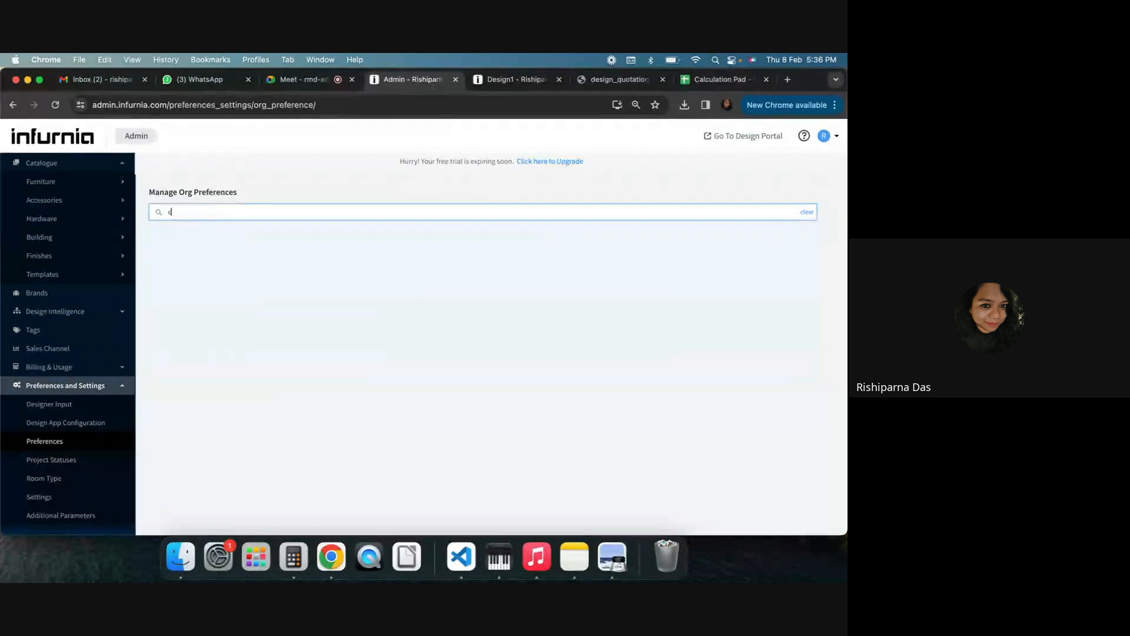
{"action": "type", "text": "urre"}
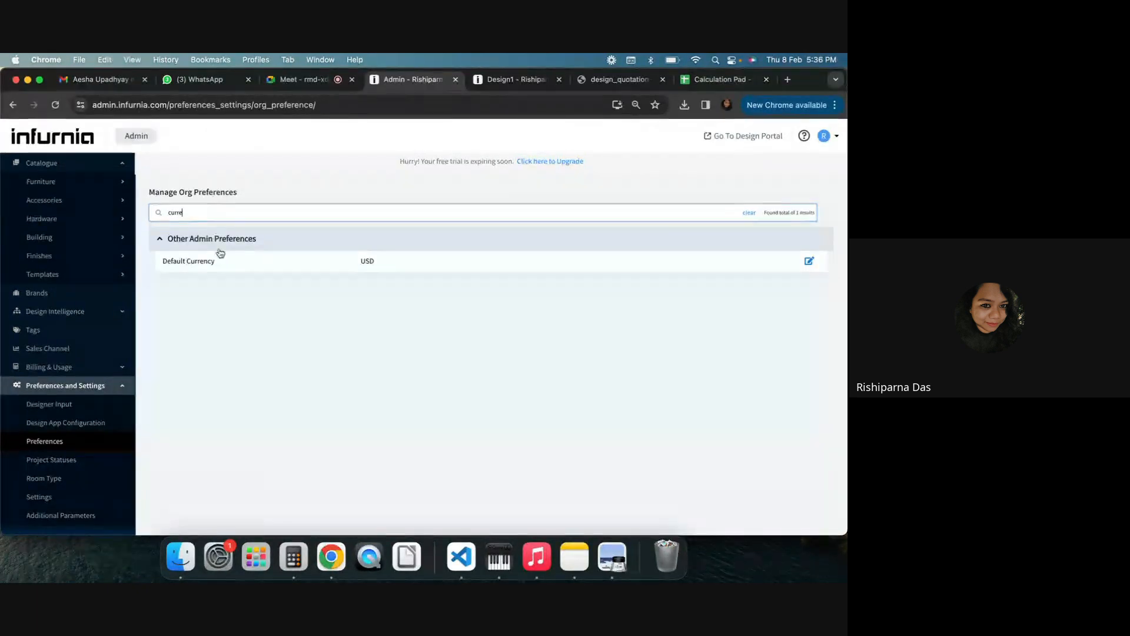
{"action": "left_click", "coordinate": [809, 260]}
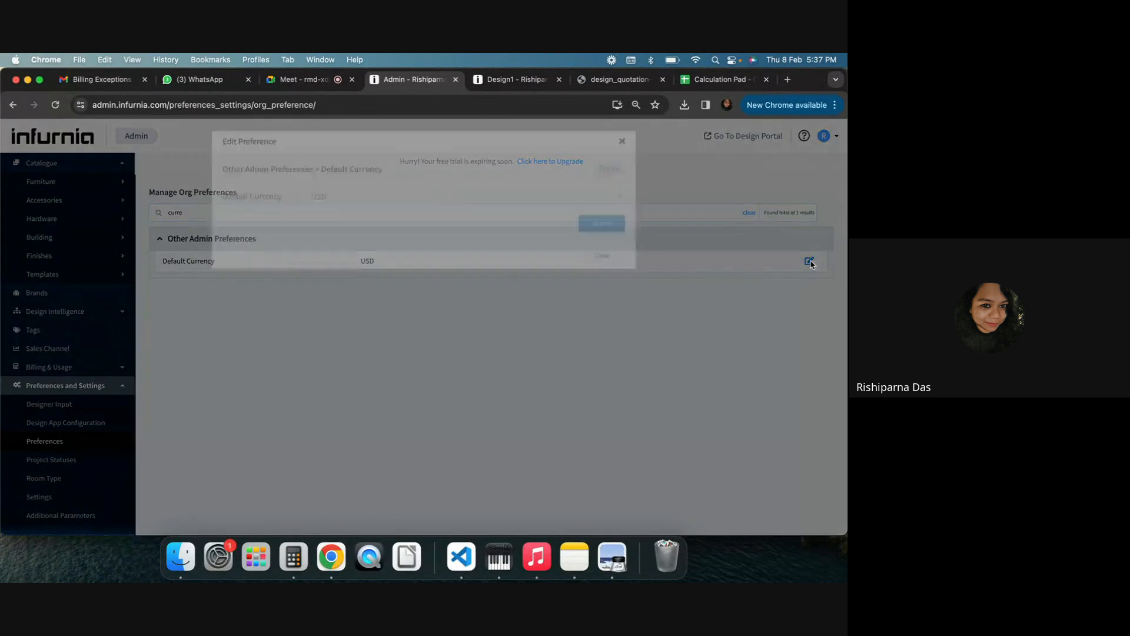
{"action": "left_click", "coordinate": [382, 219]}
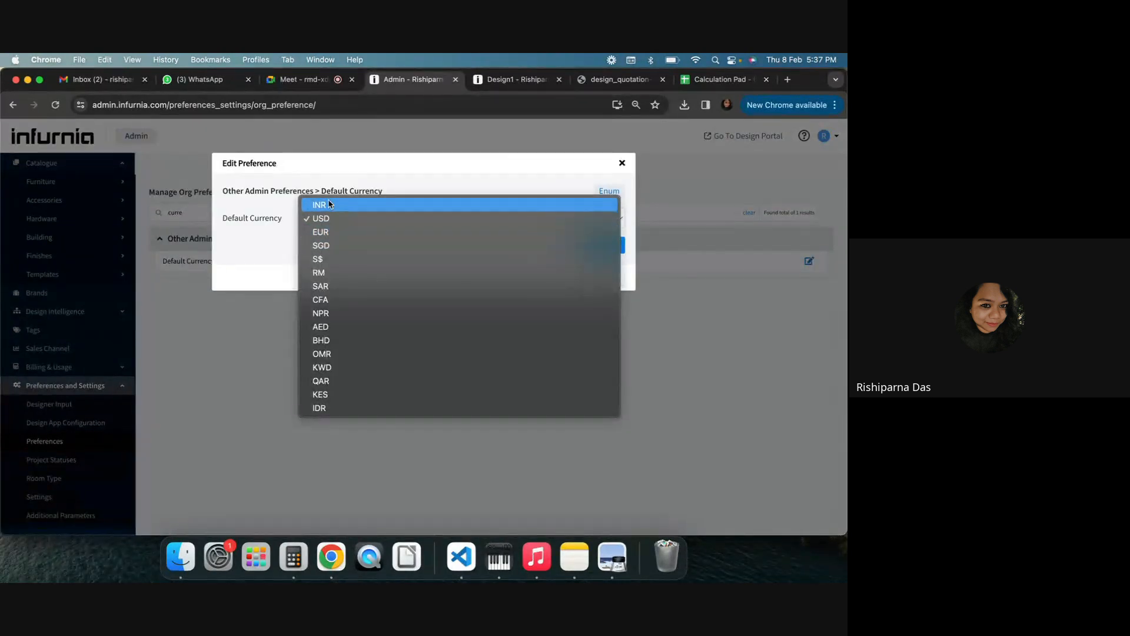
{"action": "left_click", "coordinate": [328, 204]}
{"action": "left_click", "coordinate": [360, 219]}
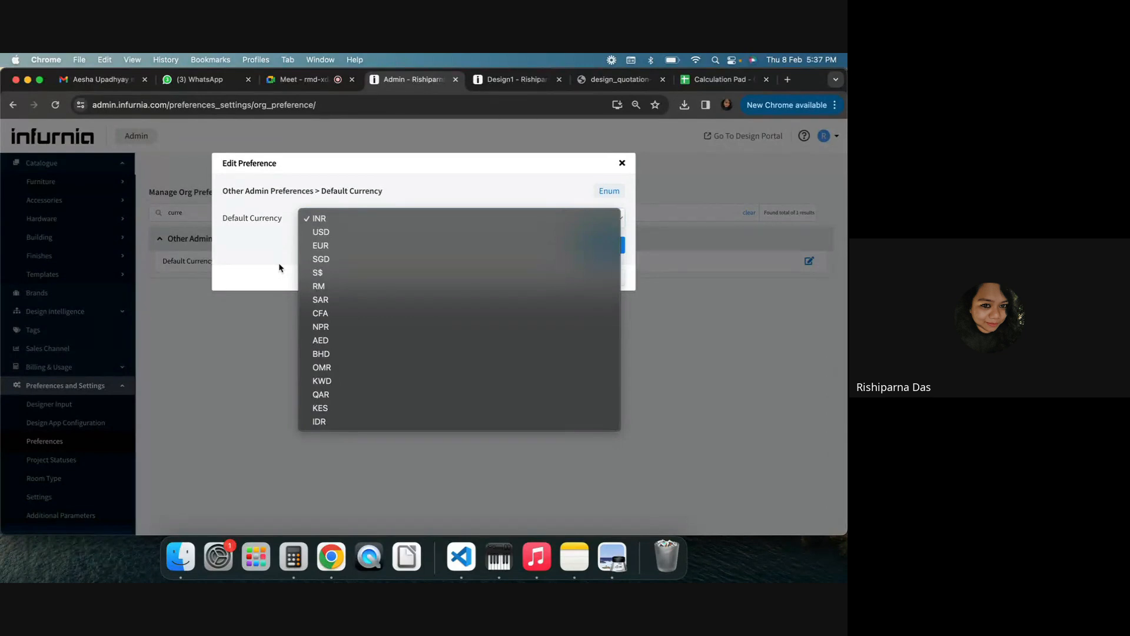
{"action": "left_click", "coordinate": [282, 248]}
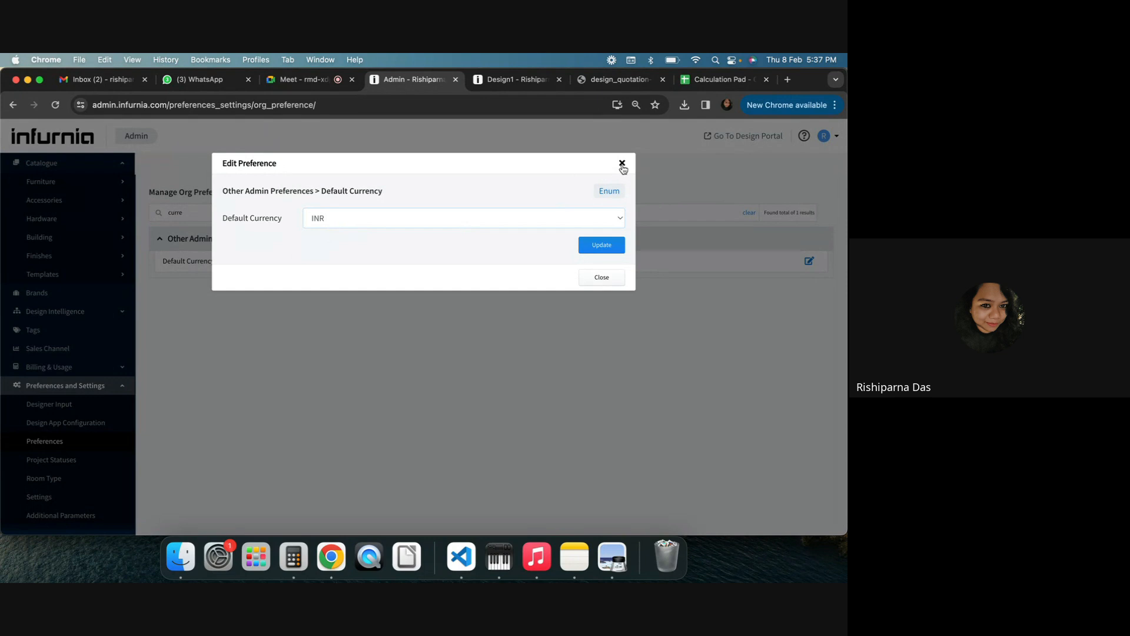
{"action": "left_click", "coordinate": [623, 165]}
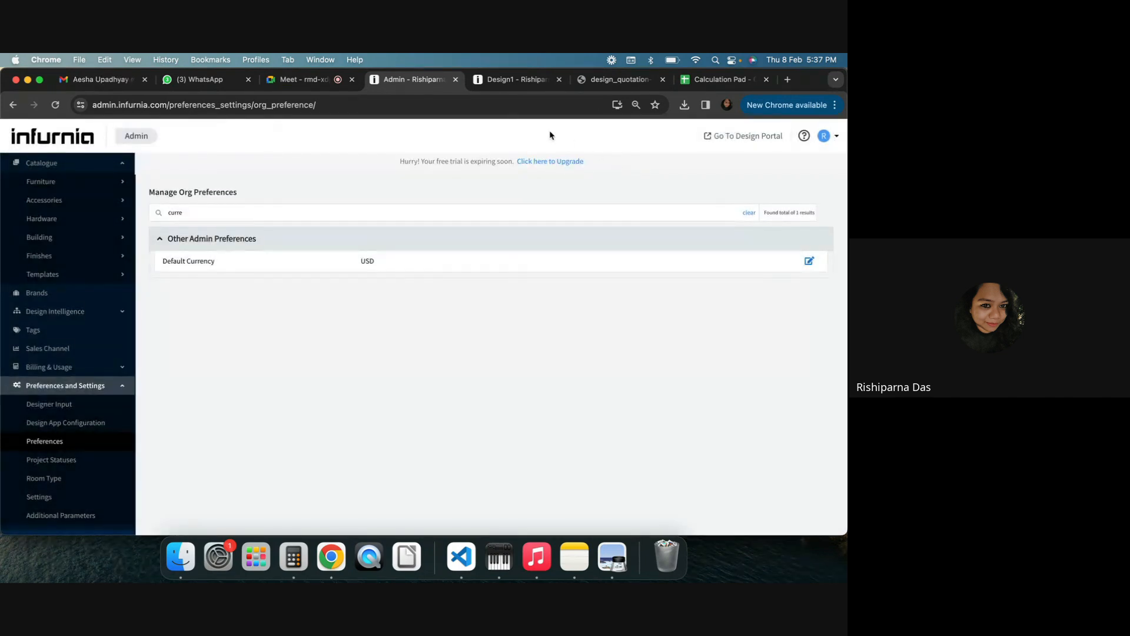
Review the item prices on the Design1 quotation and return to the admin preferences
{"action": "left_click", "coordinate": [497, 80]}
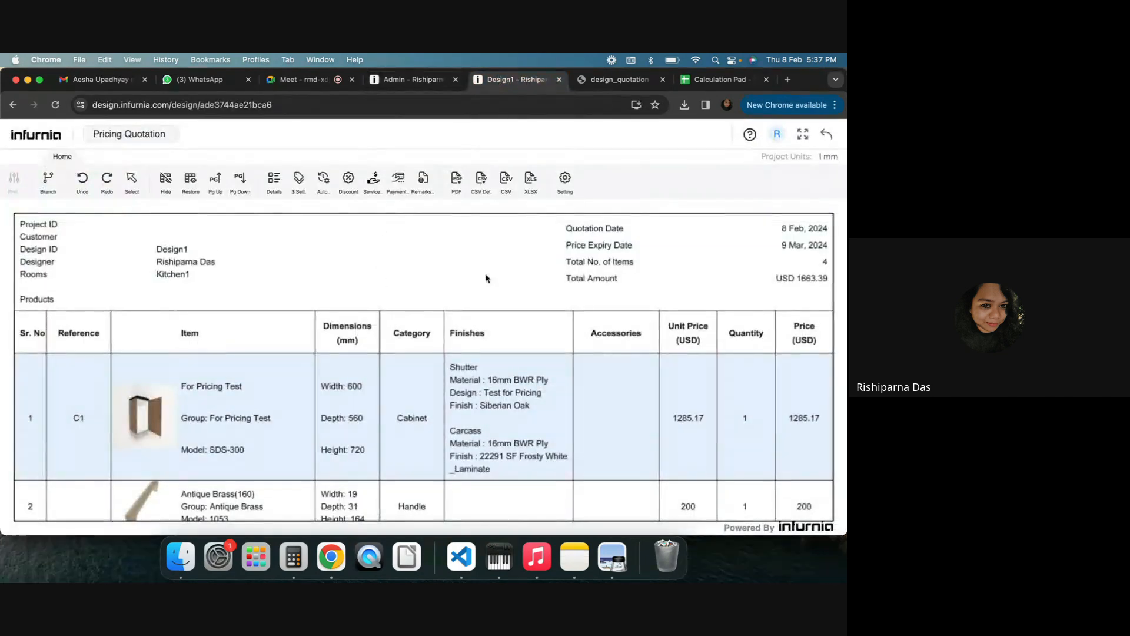
{"action": "scroll", "coordinate": [365, 400], "scroll_direction": "down", "scroll_amount": 2}
{"action": "scroll", "coordinate": [369, 412], "scroll_direction": "down", "scroll_amount": 2}
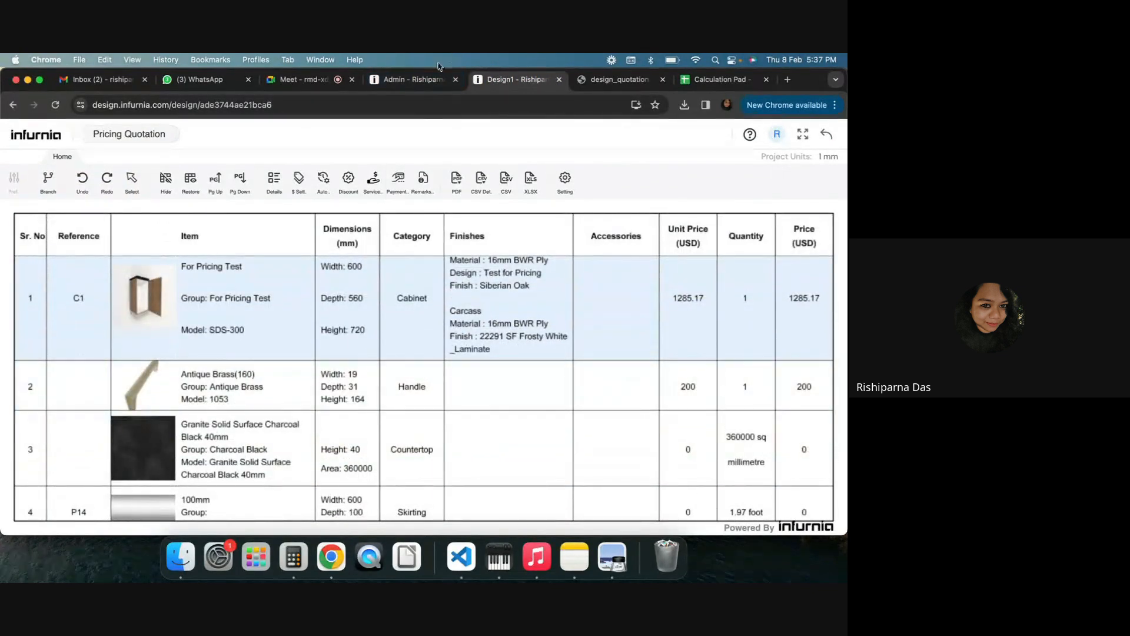
{"action": "left_click", "coordinate": [407, 86]}
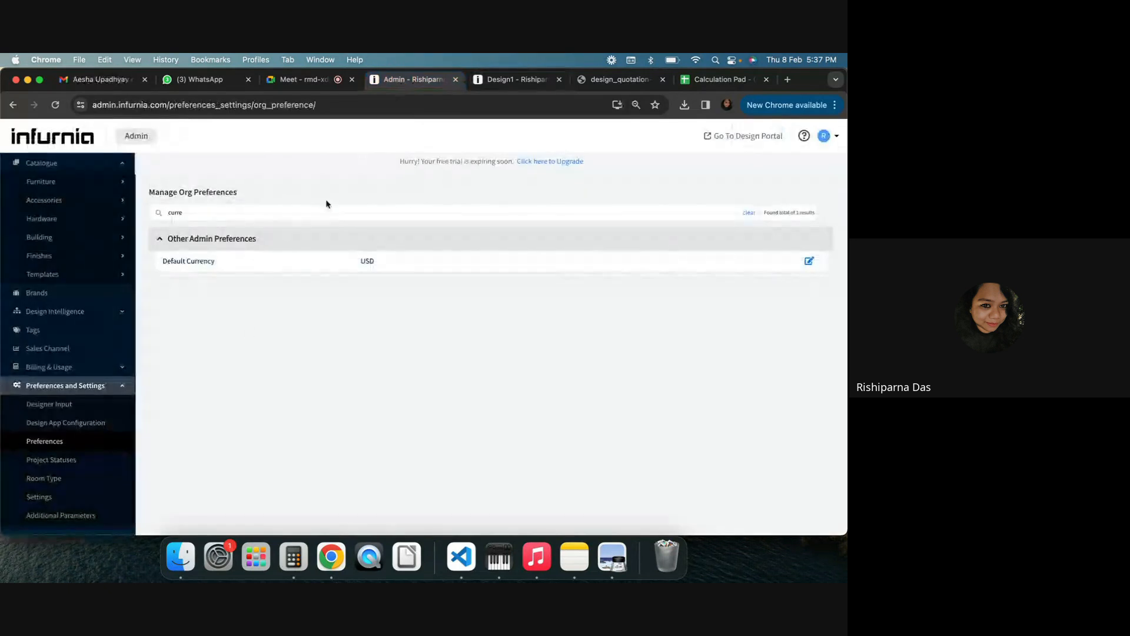
Clear the preference search and expand the Pricing Quotation Preferences section again
{"action": "double_click", "coordinate": [252, 216]}
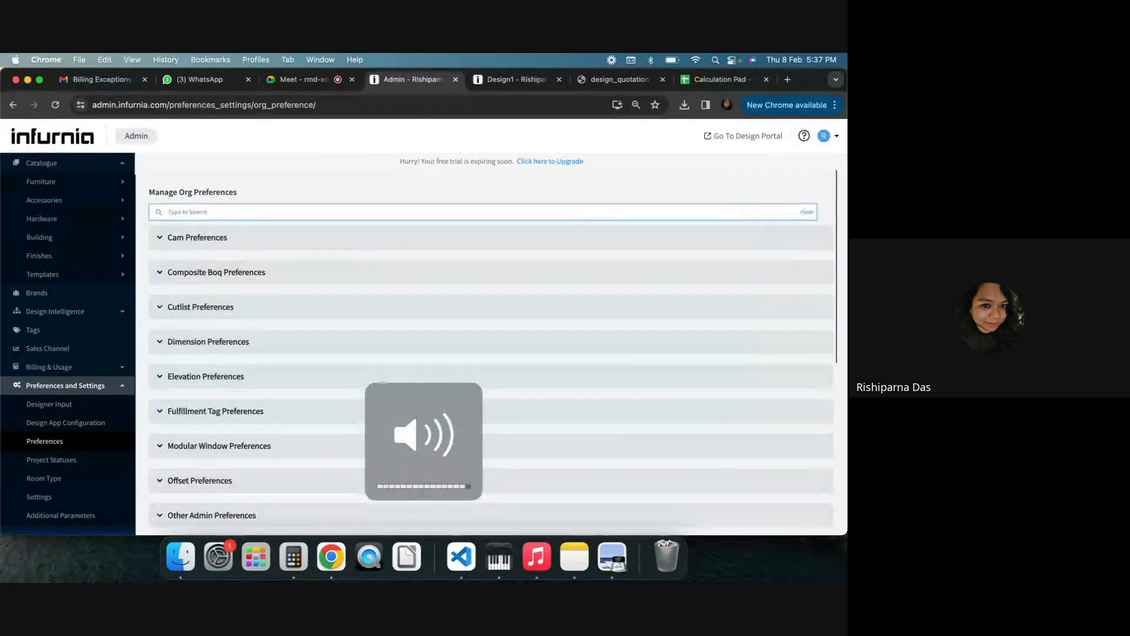
{"action": "scroll", "coordinate": [192, 438], "scroll_direction": "down", "scroll_amount": 5}
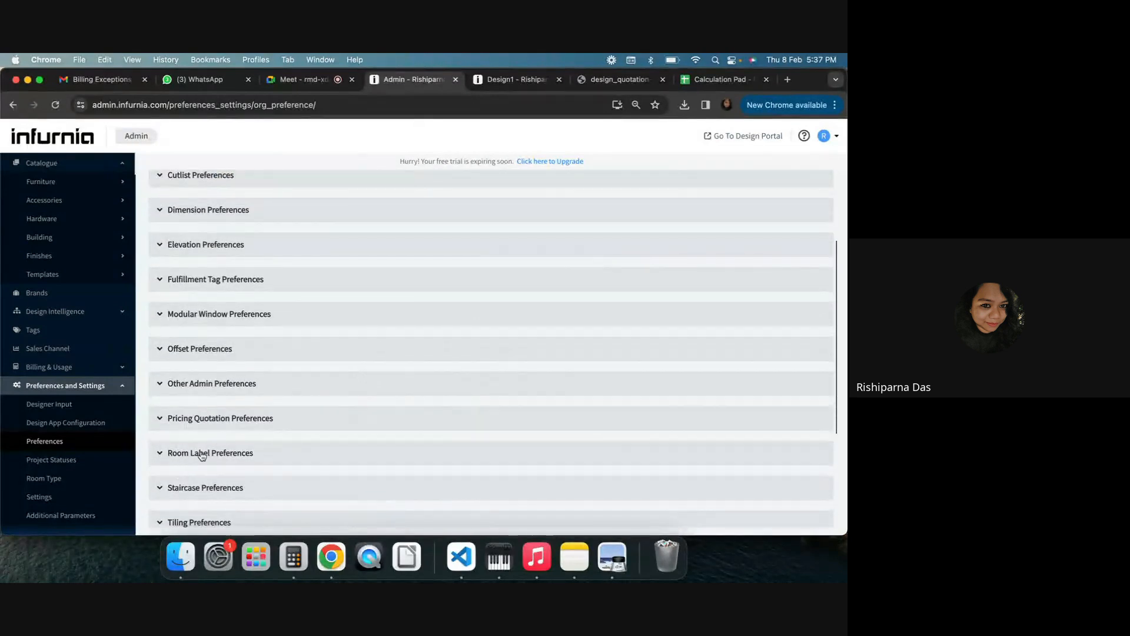
{"action": "left_click", "coordinate": [192, 419]}
{"action": "scroll", "coordinate": [281, 440], "scroll_direction": "down", "scroll_amount": 6}
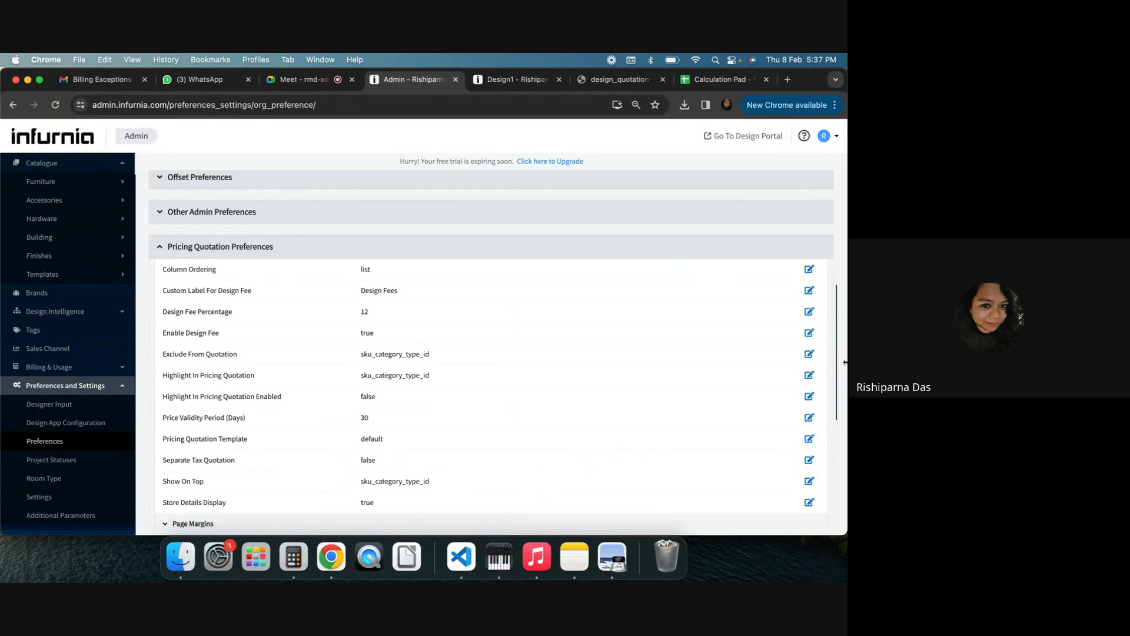
Review the quotation totals, design fee and payment schedule, then browse the remaining preference sections in admin
{"action": "left_click", "coordinate": [512, 79]}
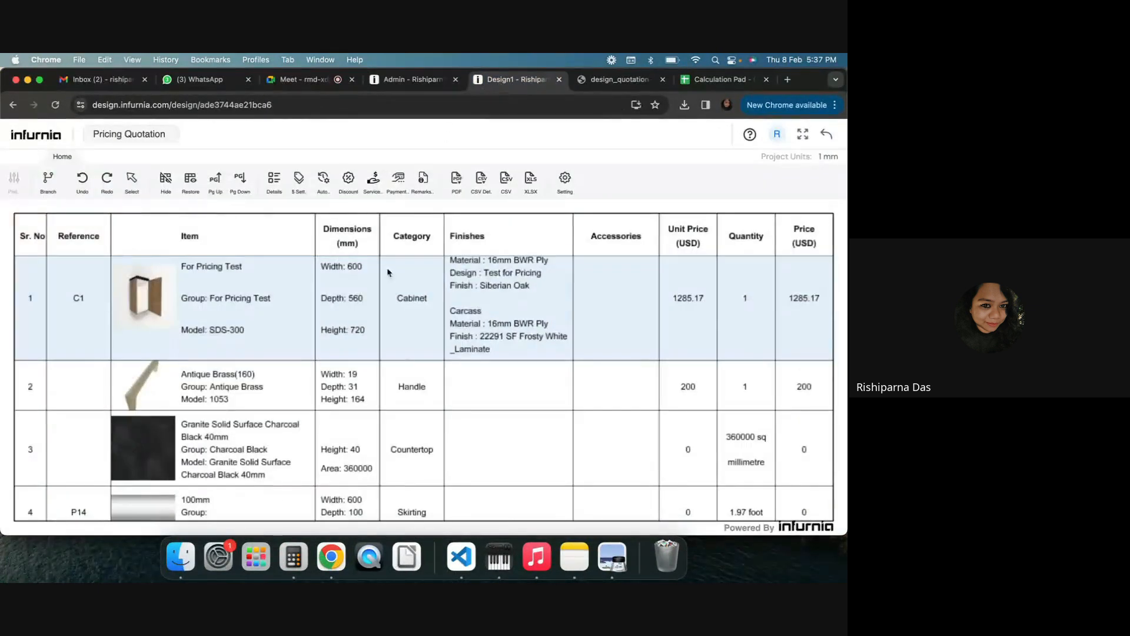
{"action": "scroll", "coordinate": [404, 354], "scroll_direction": "down", "scroll_amount": 4}
{"action": "scroll", "coordinate": [404, 353], "scroll_direction": "down", "scroll_amount": 4}
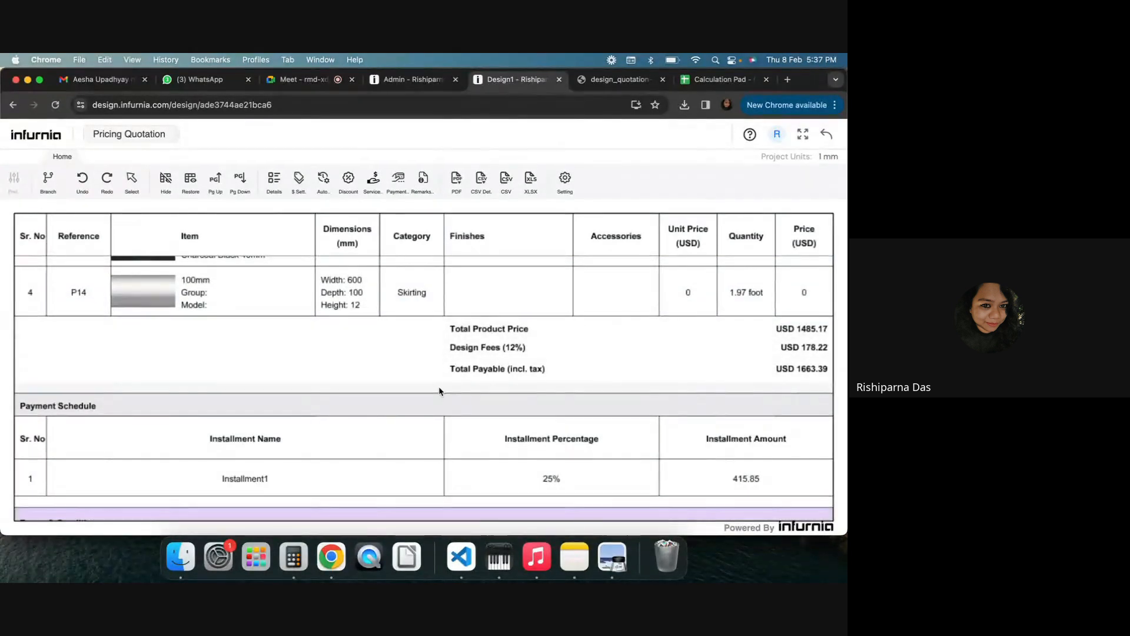
{"action": "scroll", "coordinate": [24, 382], "scroll_direction": "down", "scroll_amount": 2}
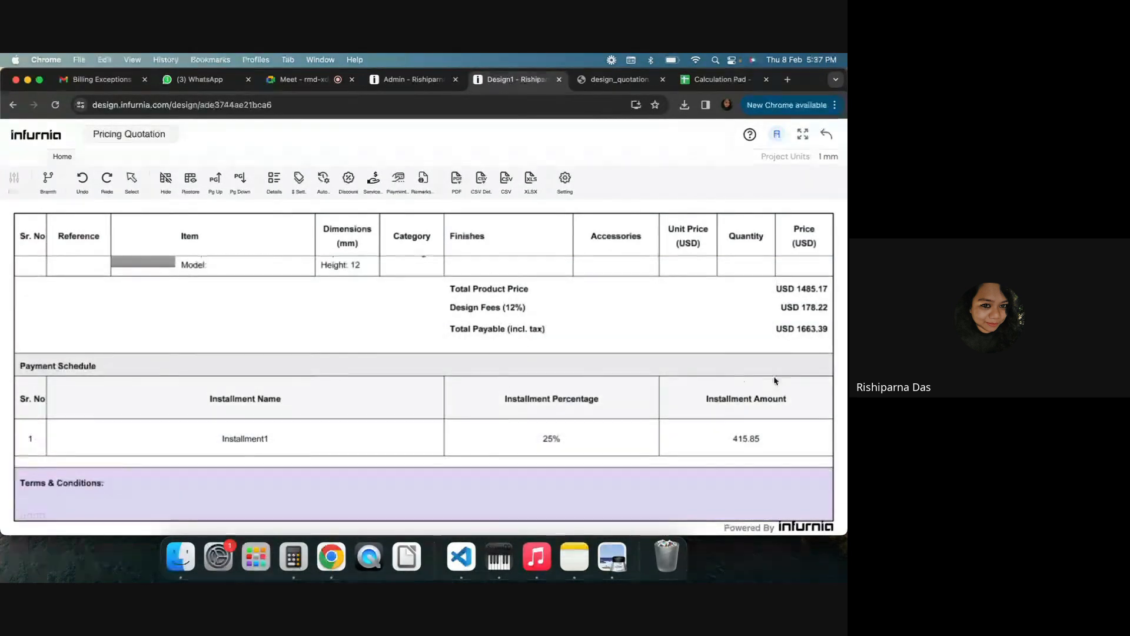
{"action": "scroll", "coordinate": [271, 450], "scroll_direction": "down", "scroll_amount": 1}
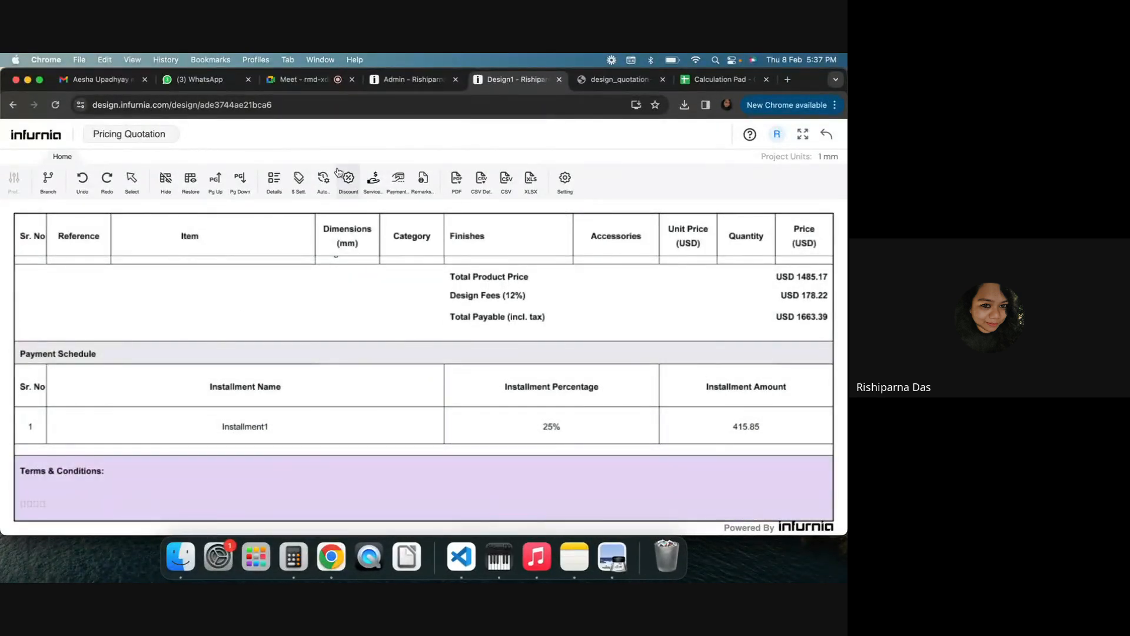
{"action": "left_click", "coordinate": [408, 87]}
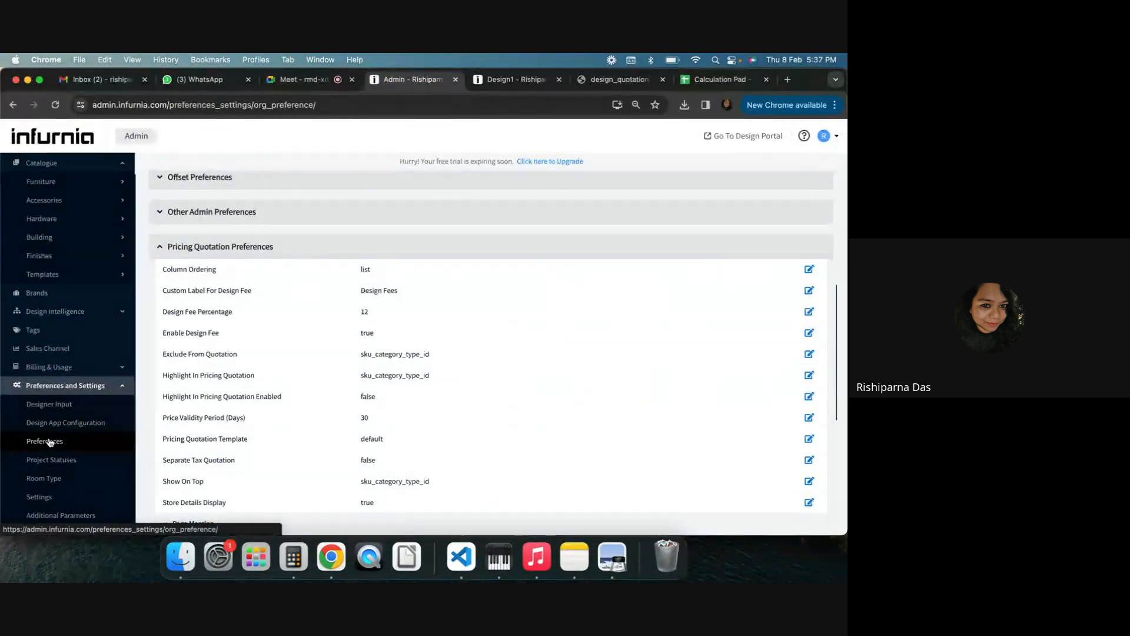
{"action": "scroll", "coordinate": [268, 415], "scroll_direction": "down", "scroll_amount": 3}
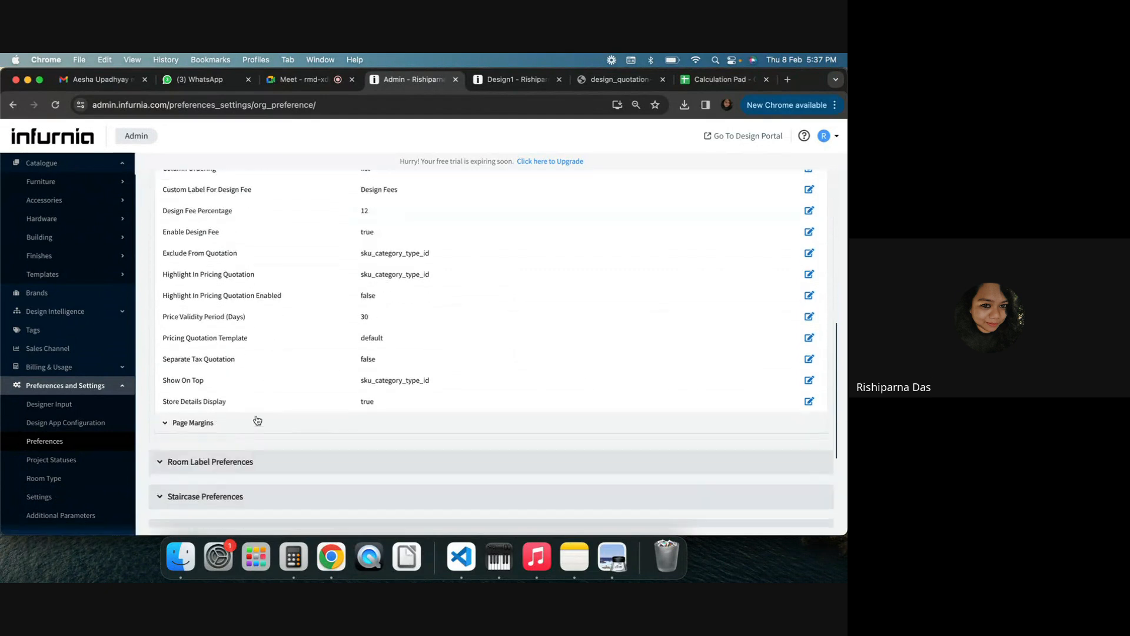
{"action": "scroll", "coordinate": [277, 389], "scroll_direction": "down", "scroll_amount": 2}
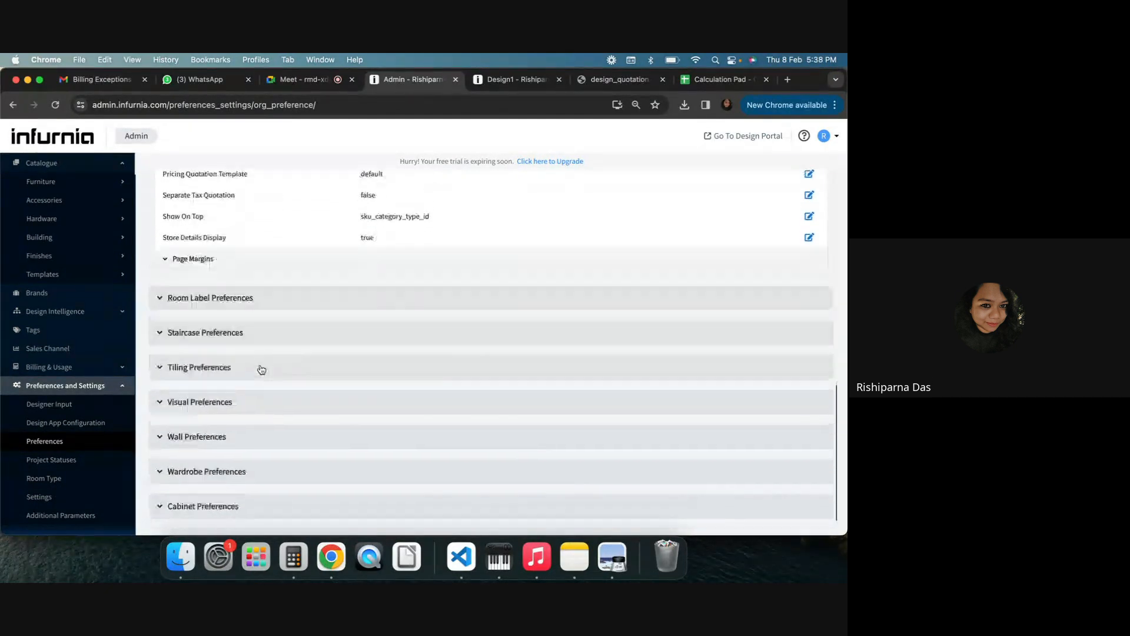
Open the Design1 quotation's settings and review the column toggles under Other Settings
{"action": "scroll", "coordinate": [272, 341], "scroll_direction": "up", "scroll_amount": 6}
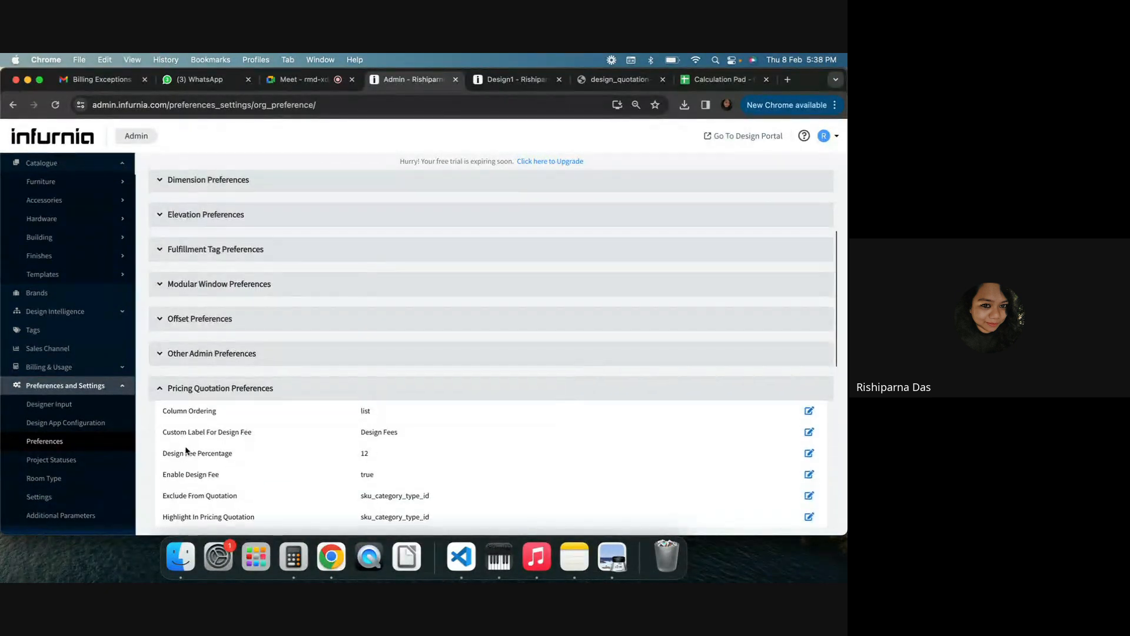
{"action": "scroll", "coordinate": [170, 310], "scroll_direction": "down", "scroll_amount": 2}
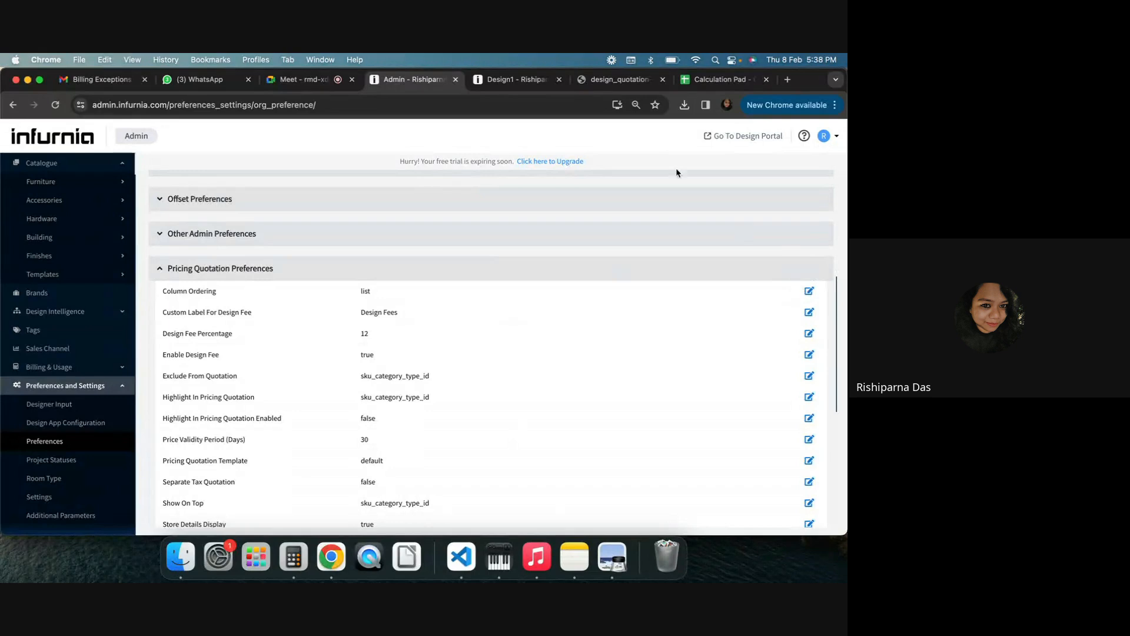
{"action": "left_click", "coordinate": [510, 79]}
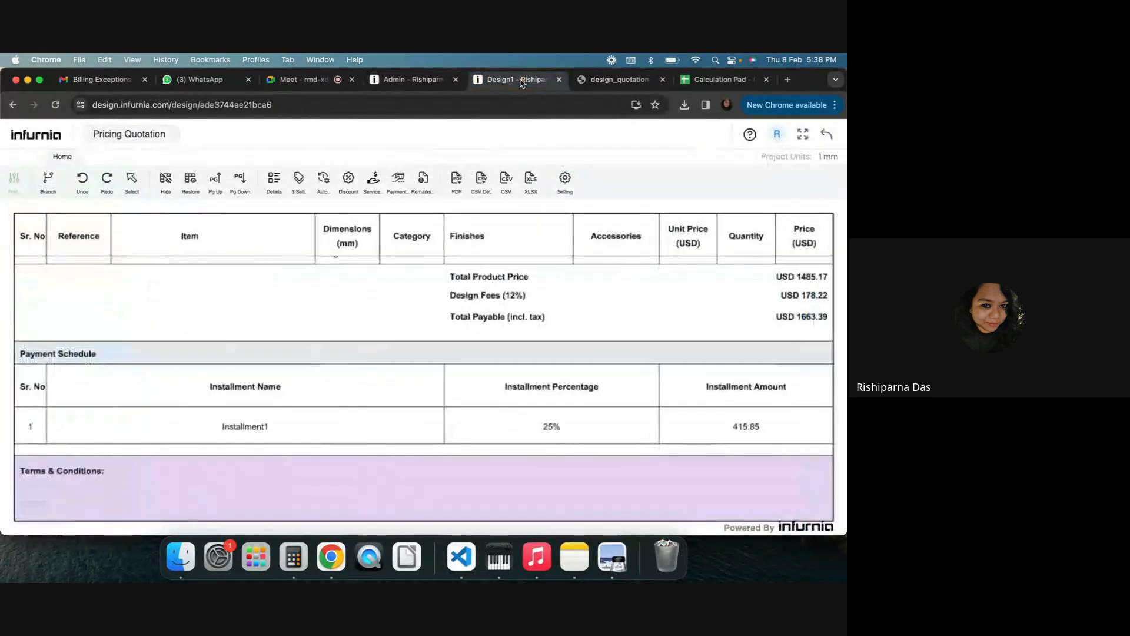
{"action": "left_click", "coordinate": [568, 187]}
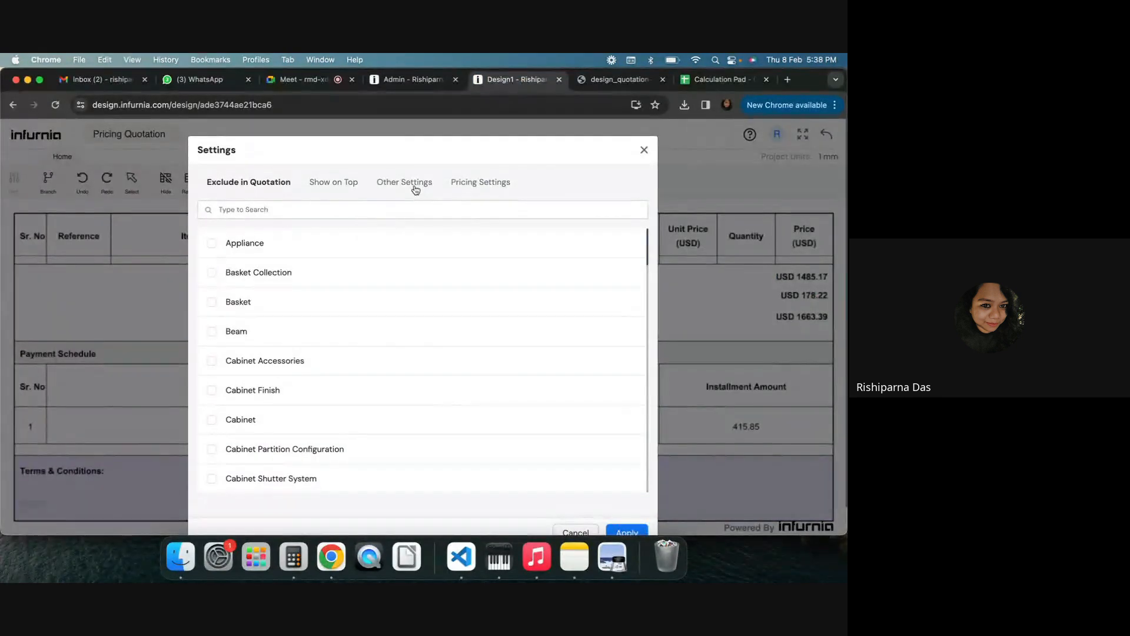
{"action": "left_click", "coordinate": [404, 183]}
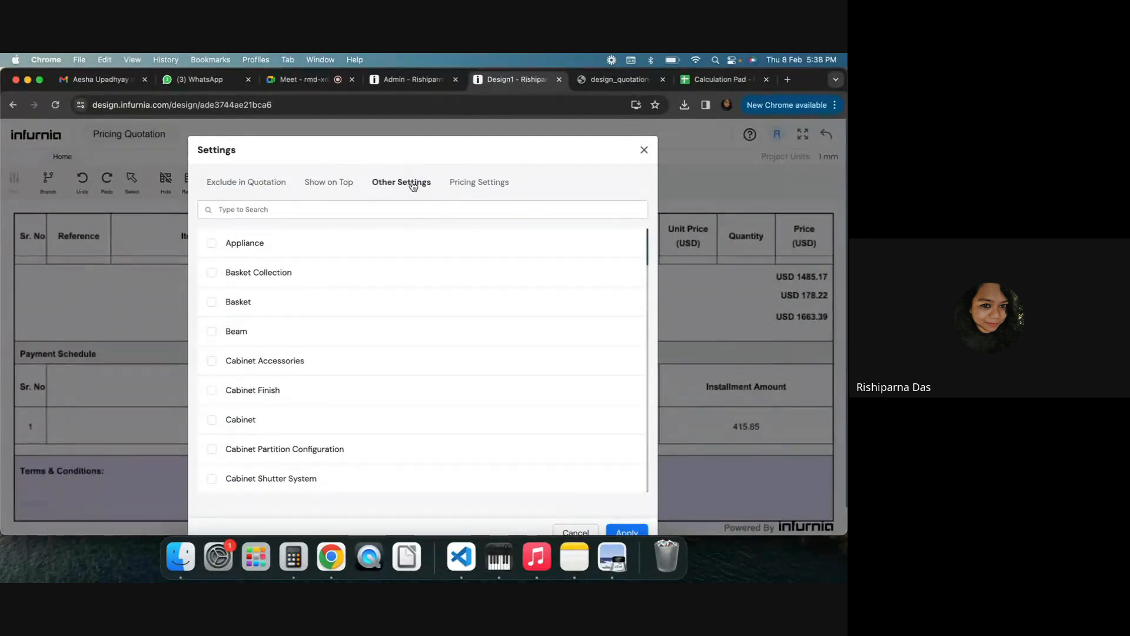
{"action": "scroll", "coordinate": [312, 355], "scroll_direction": "down", "scroll_amount": 5}
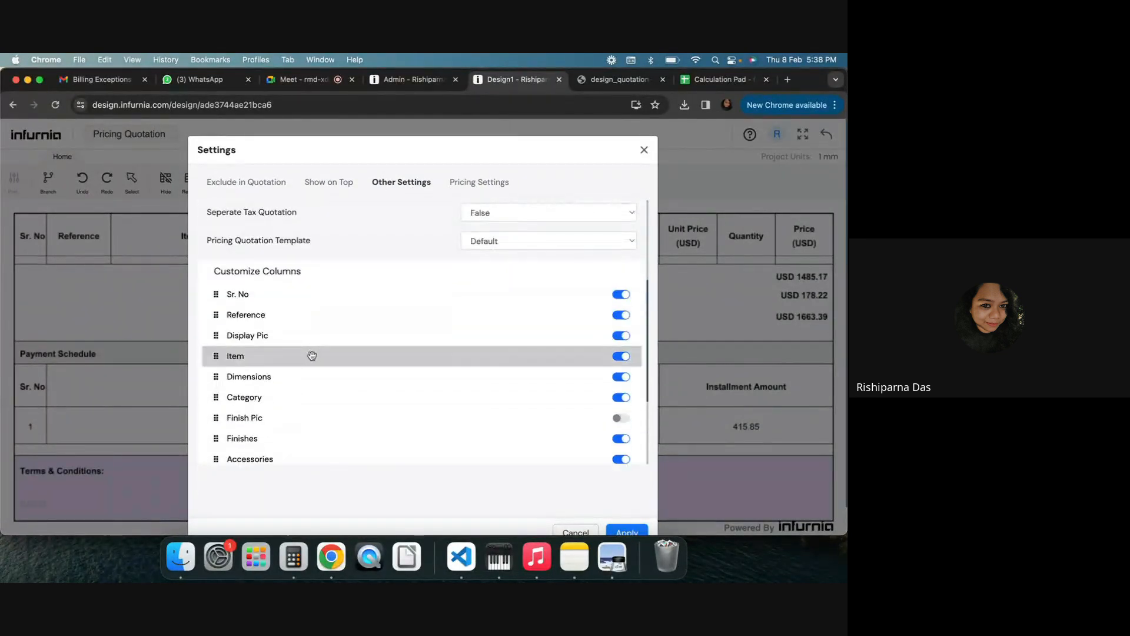
{"action": "scroll", "coordinate": [315, 337], "scroll_direction": "down", "scroll_amount": 3}
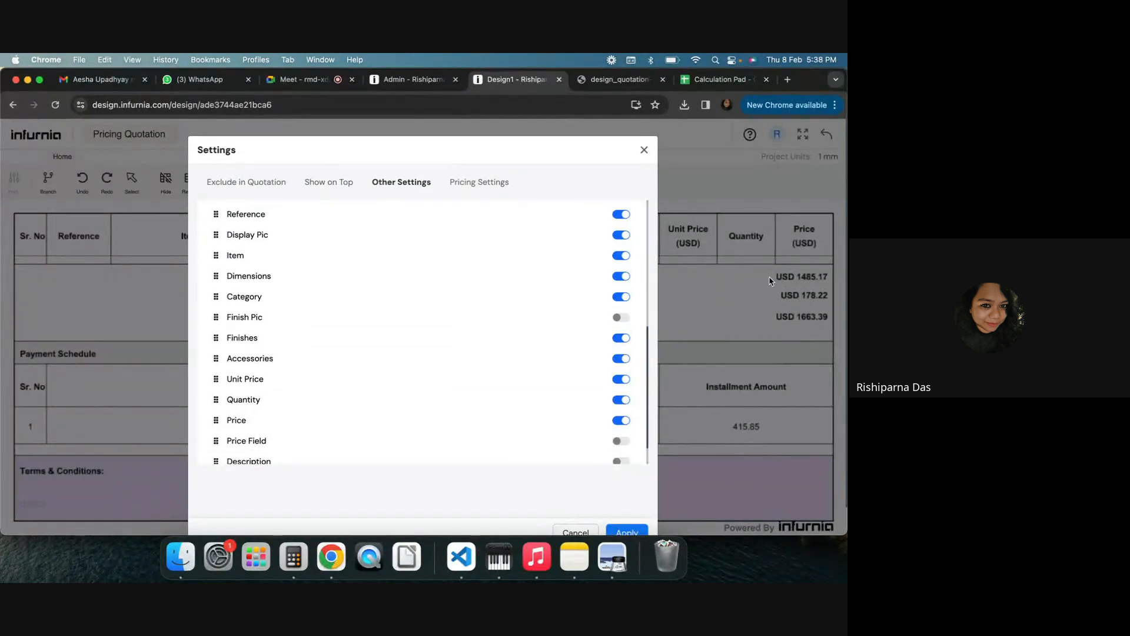
{"action": "scroll", "coordinate": [382, 418], "scroll_direction": "down", "scroll_amount": 1}
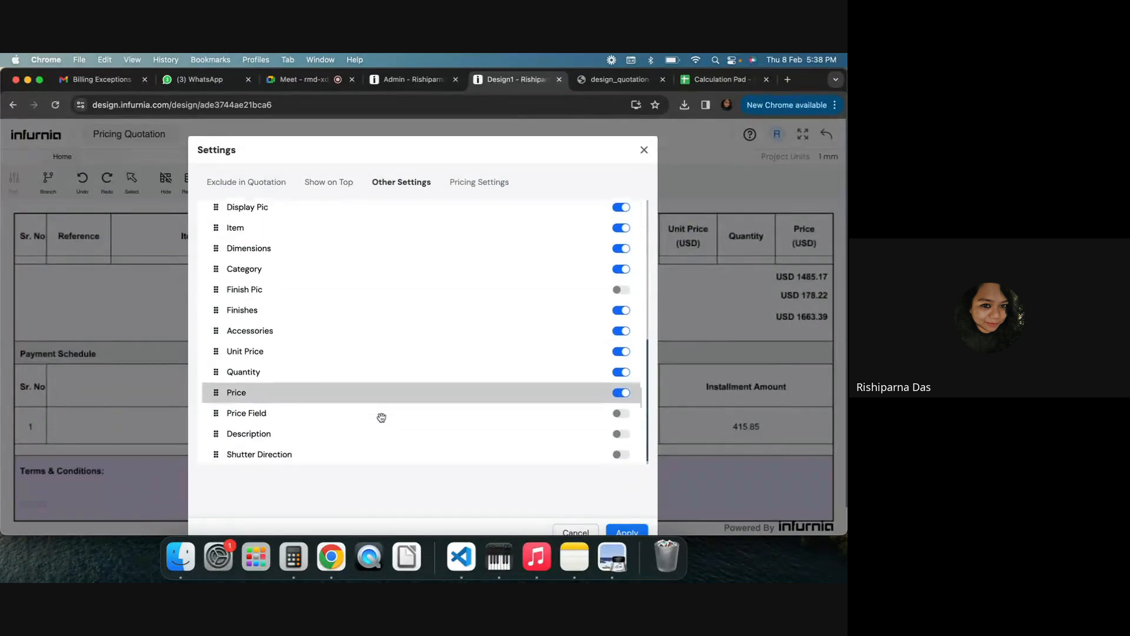
{"action": "scroll", "coordinate": [381, 418], "scroll_direction": "up", "scroll_amount": 3}
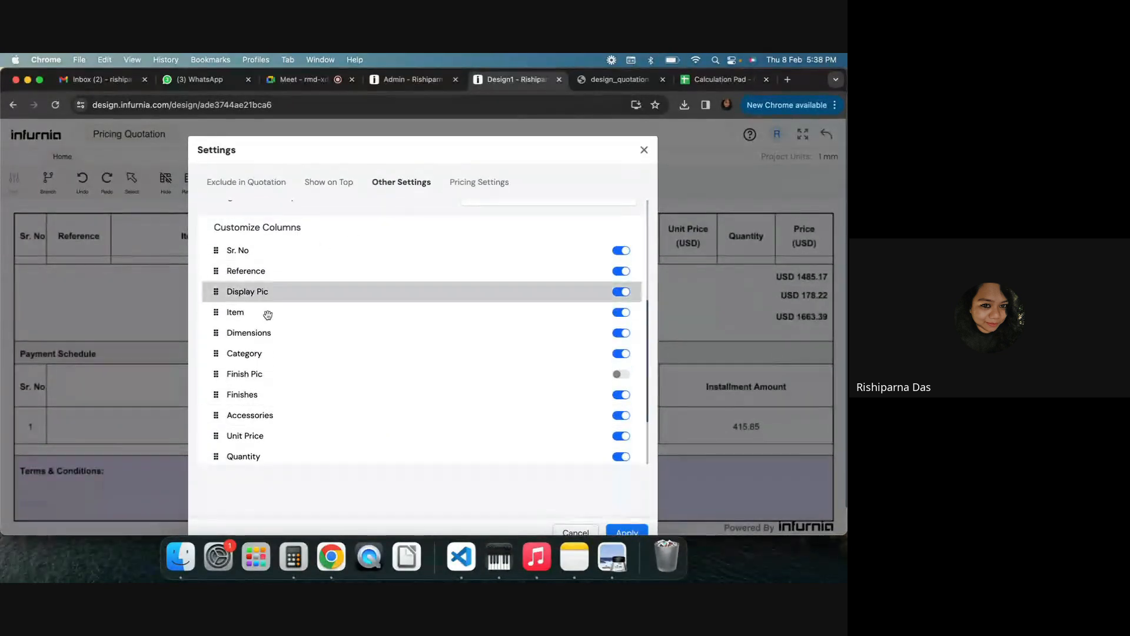
Compare the downloaded quotation PDF with the Column Ordering preference in admin, closing the editor without changes
{"action": "left_click", "coordinate": [610, 84]}
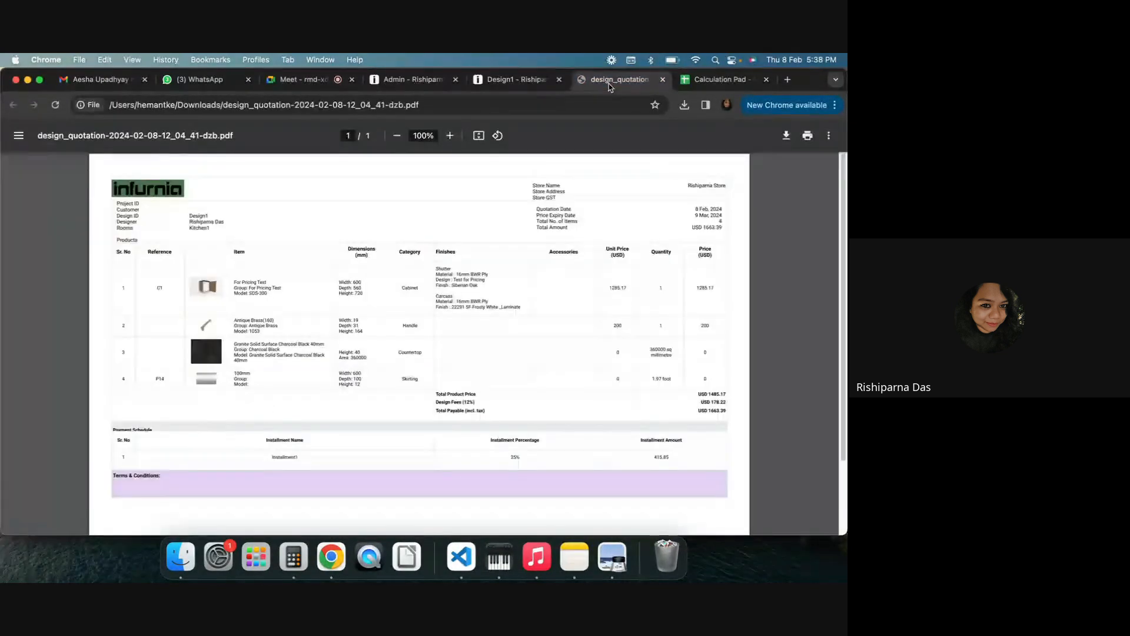
{"action": "left_click", "coordinate": [412, 80]}
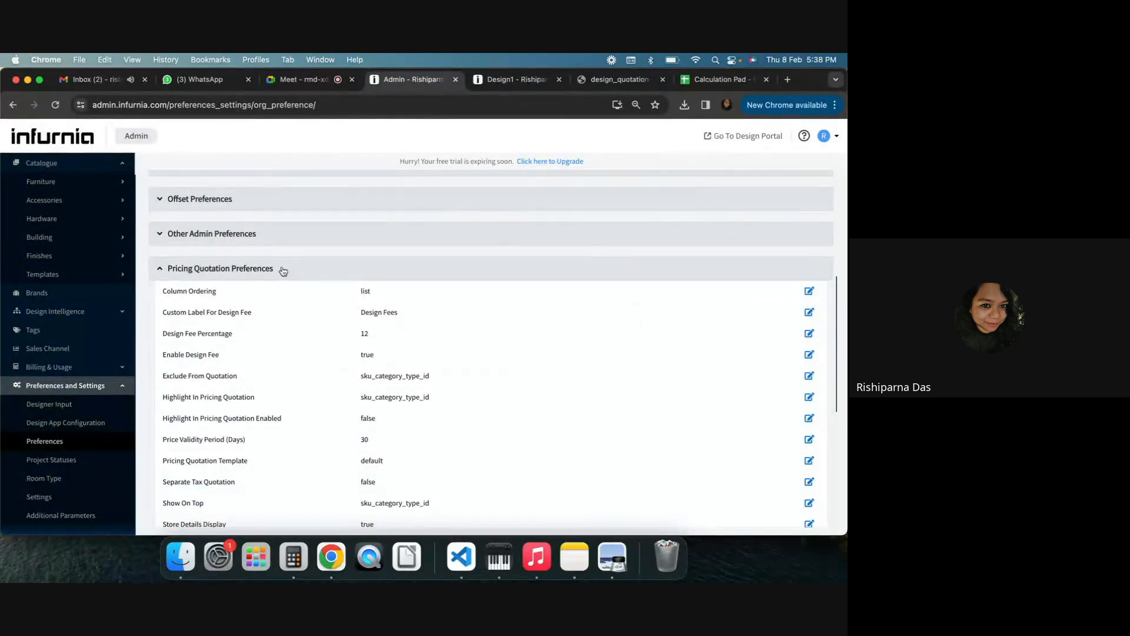
{"action": "left_click", "coordinate": [809, 290]}
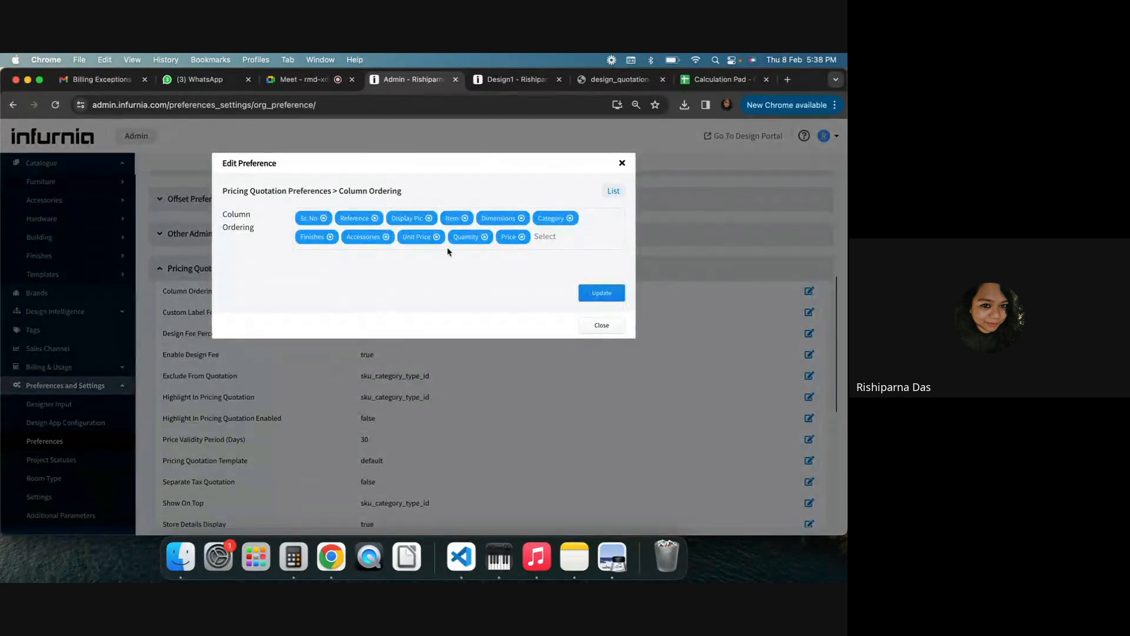
{"action": "left_click", "coordinate": [622, 164]}
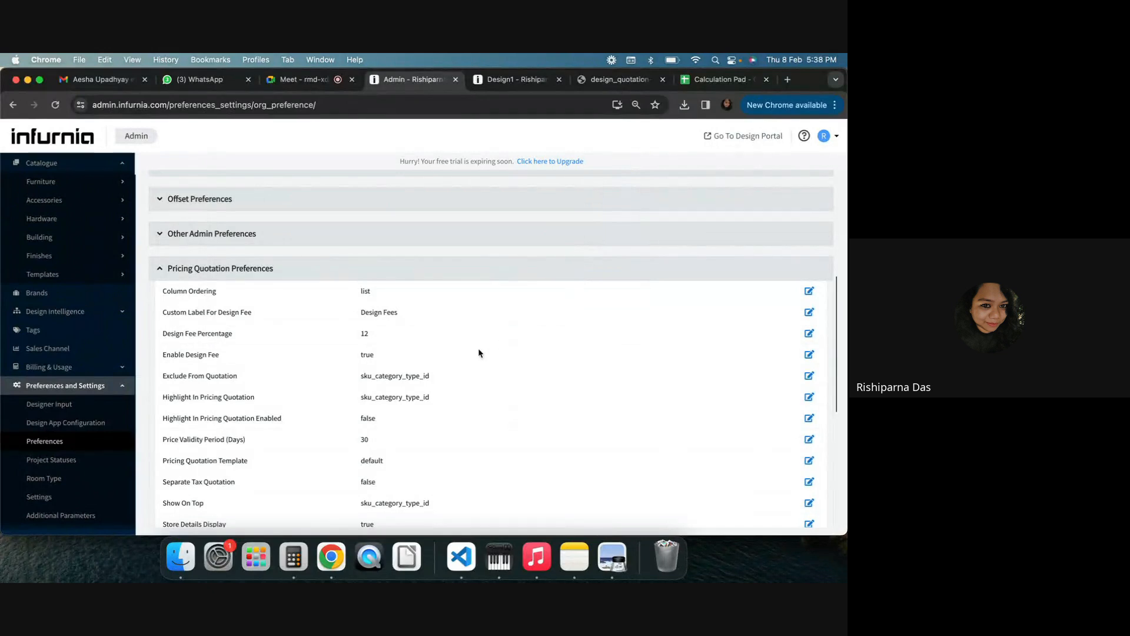
{"action": "scroll", "coordinate": [480, 353], "scroll_direction": "down", "scroll_amount": 2}
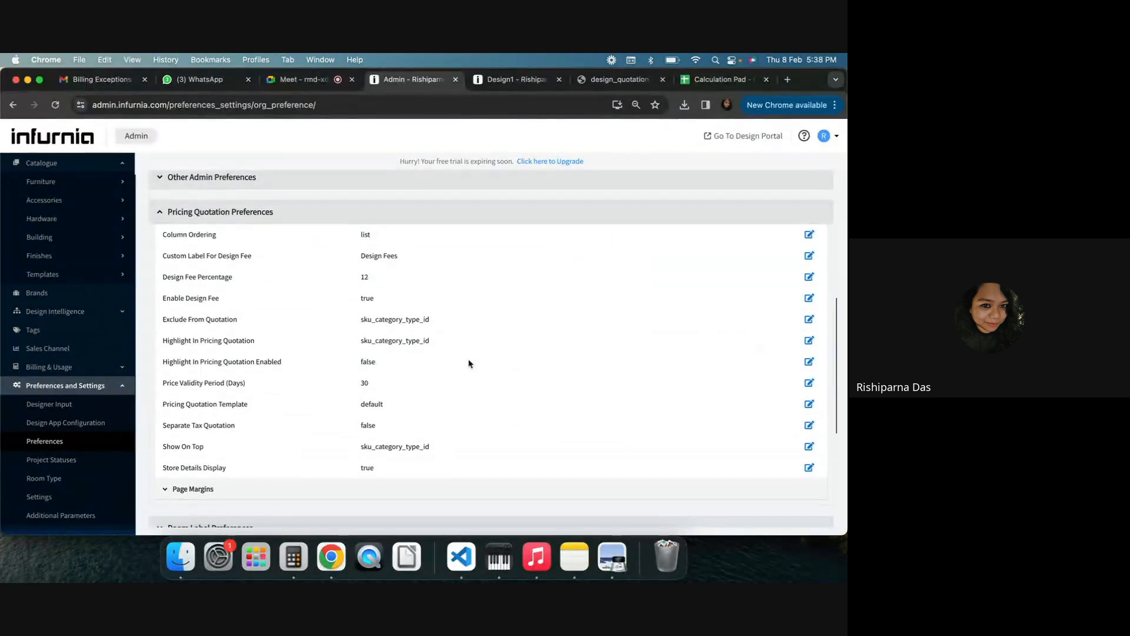
{"action": "scroll", "coordinate": [469, 363], "scroll_direction": "down", "scroll_amount": 2}
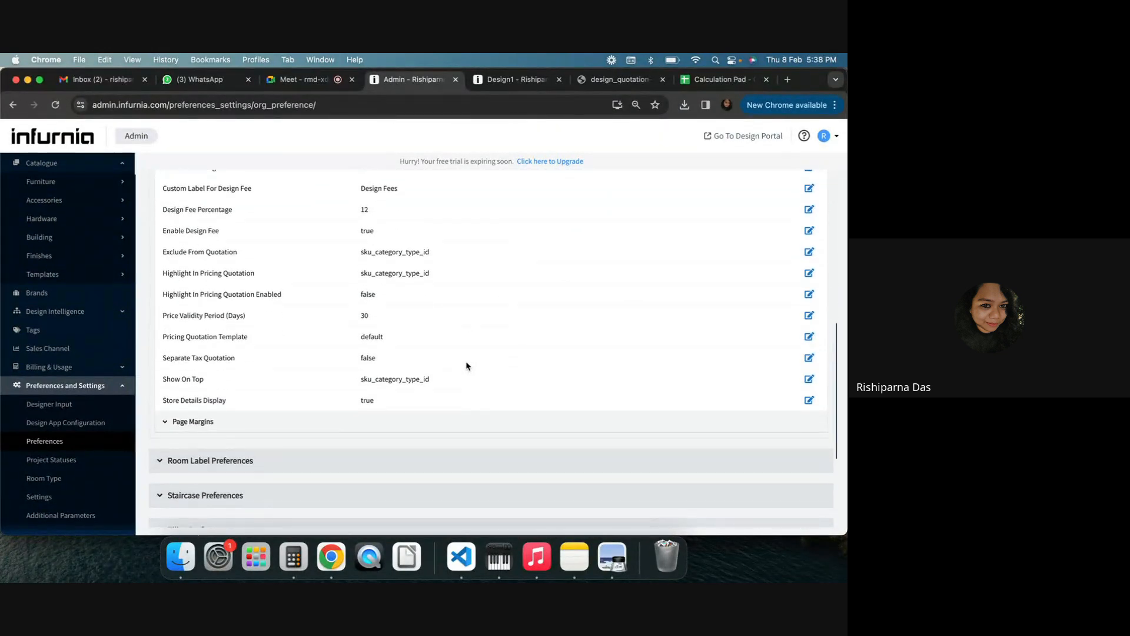
Open the admin pricing settings and add a service charge row with Painting Services as its service
{"action": "left_click", "coordinate": [68, 387]}
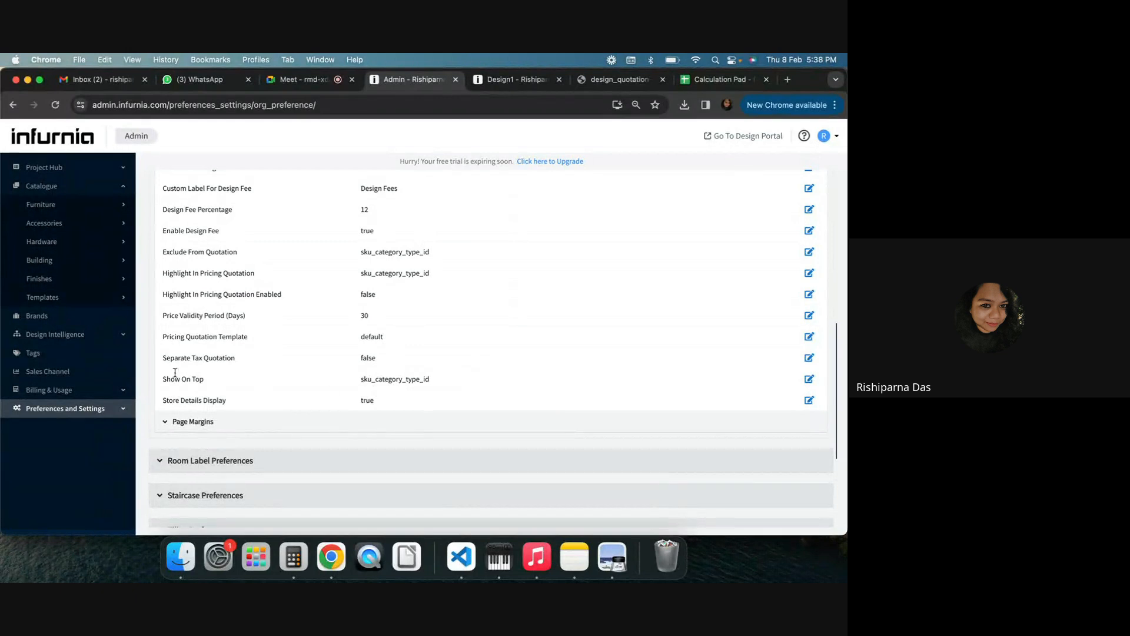
{"action": "left_click", "coordinate": [71, 409]}
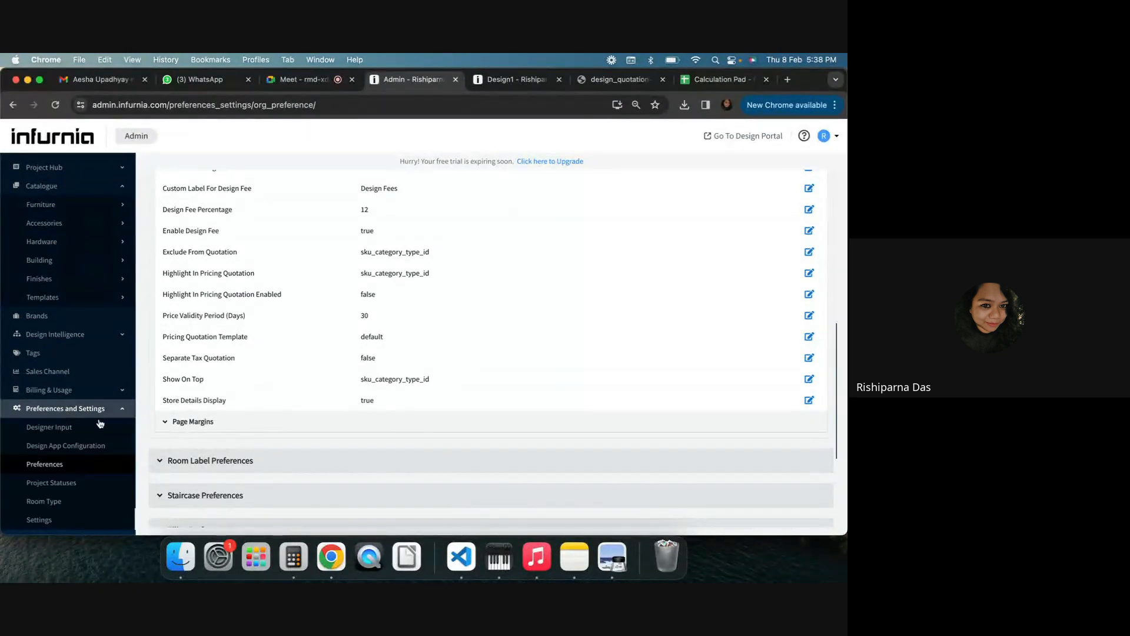
{"action": "scroll", "coordinate": [77, 430], "scroll_direction": "down", "scroll_amount": 2}
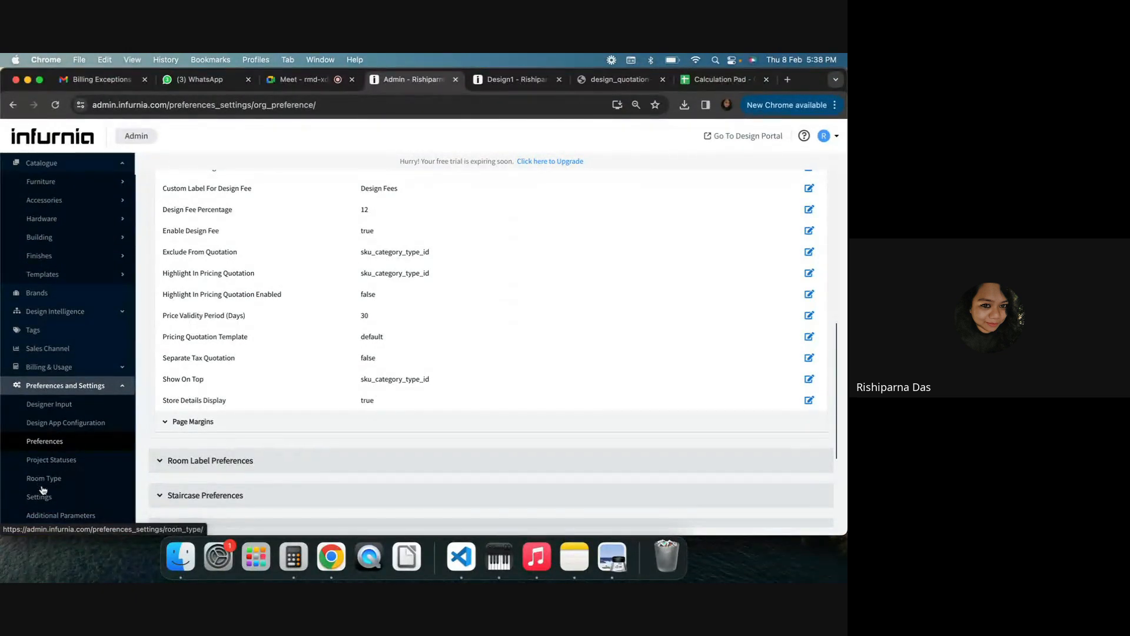
{"action": "left_click", "coordinate": [40, 497]}
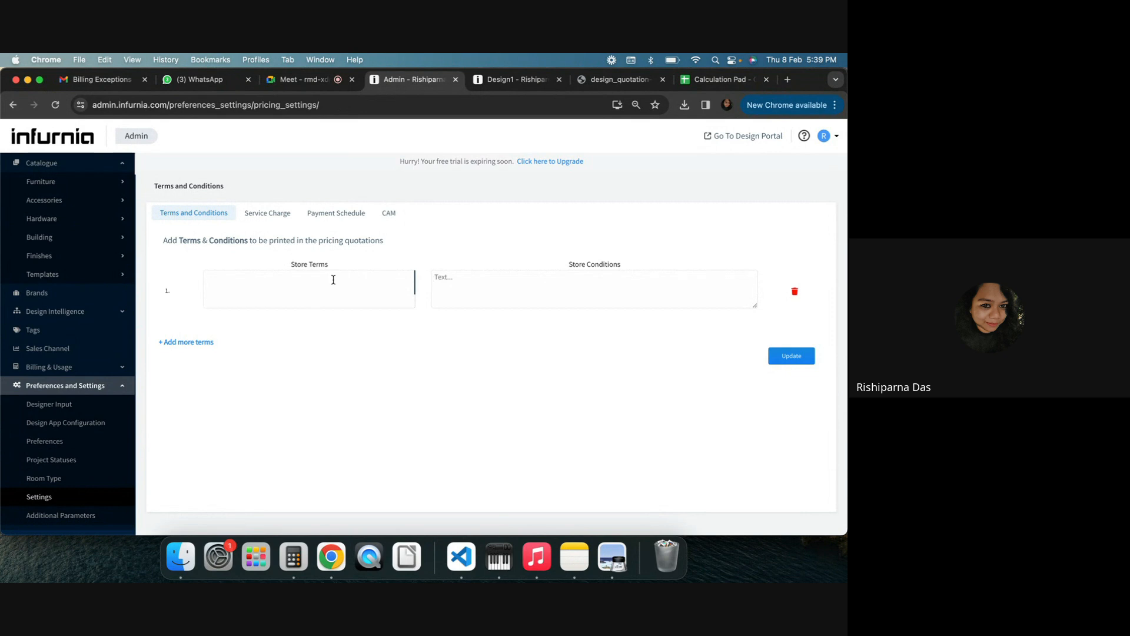
{"action": "left_click", "coordinate": [271, 217]}
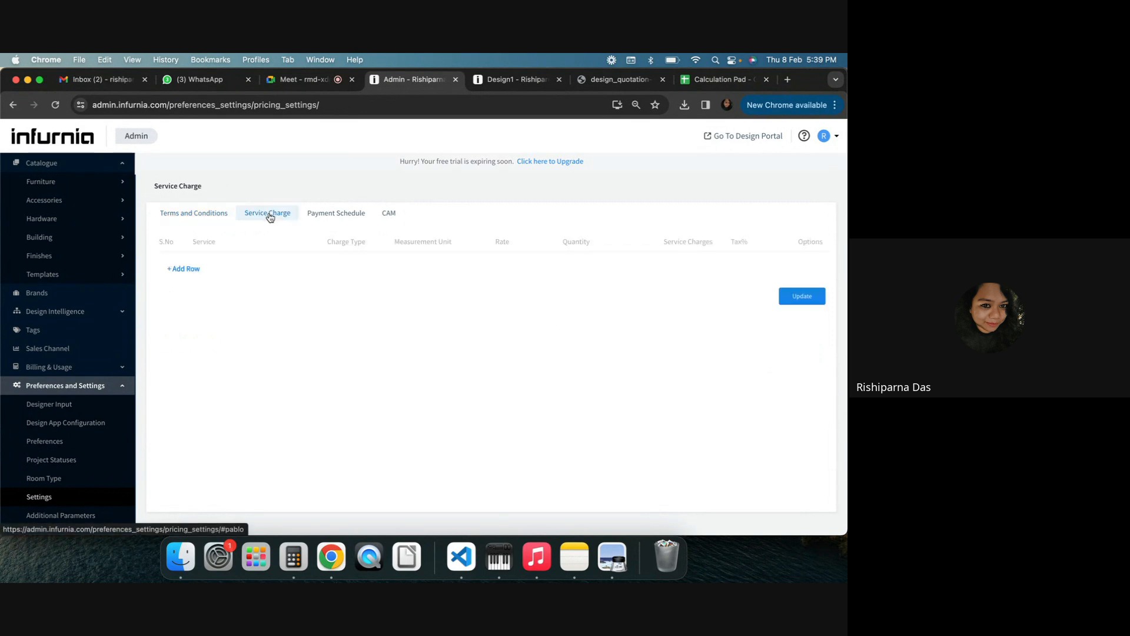
{"action": "left_click", "coordinate": [184, 267]}
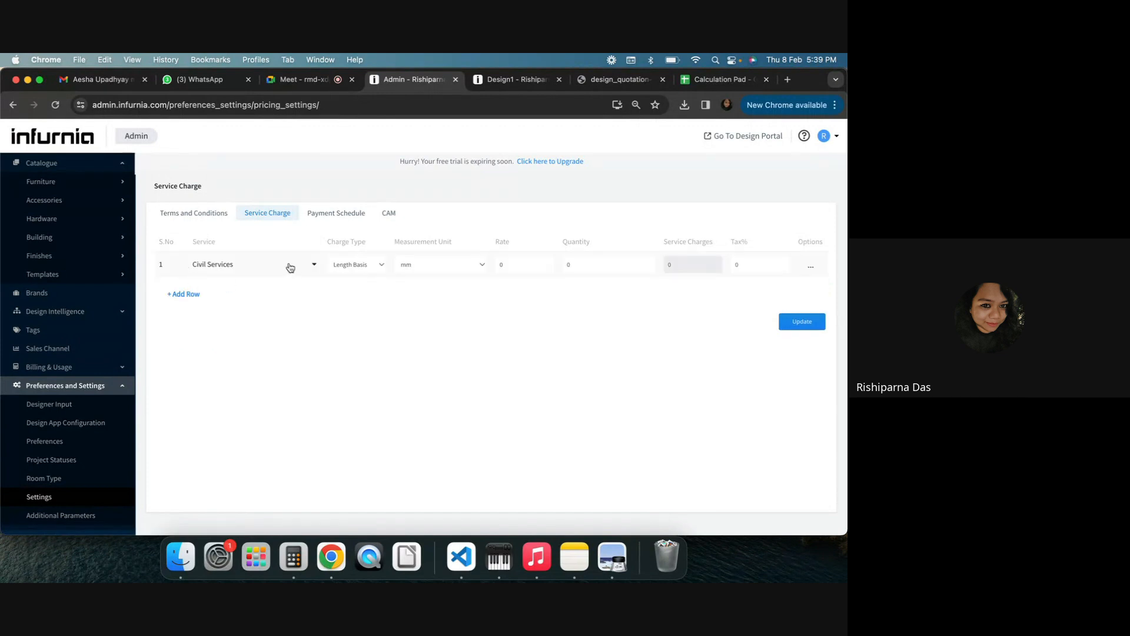
{"action": "left_click", "coordinate": [243, 267]}
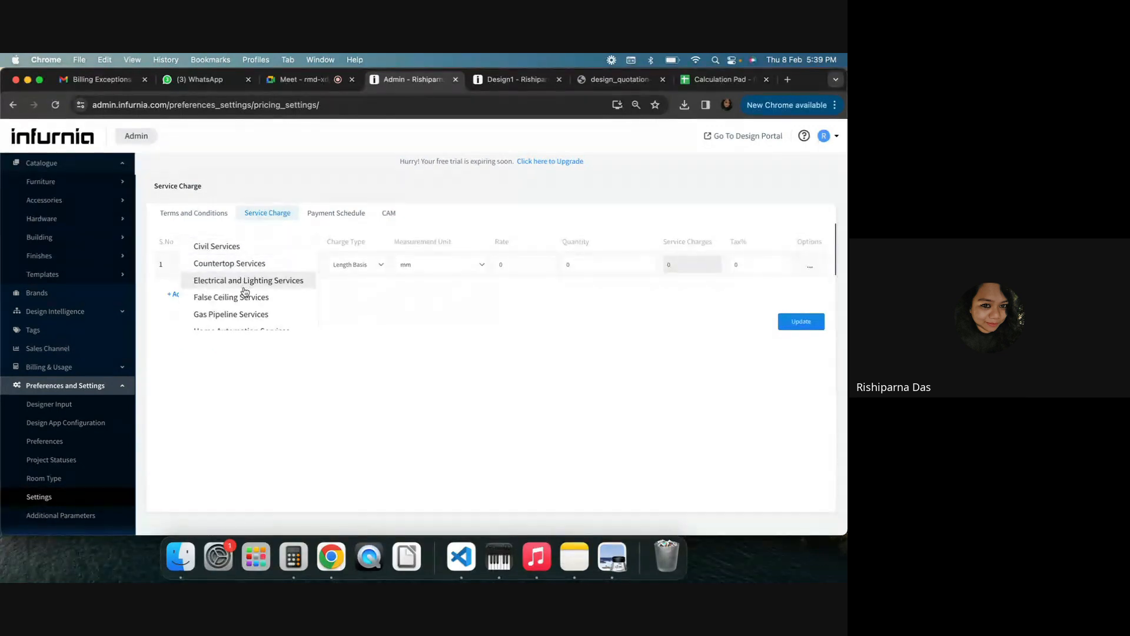
{"action": "scroll", "coordinate": [247, 289], "scroll_direction": "down", "scroll_amount": 2}
{"action": "scroll", "coordinate": [243, 309], "scroll_direction": "down", "scroll_amount": 1}
{"action": "left_click", "coordinate": [242, 313]}
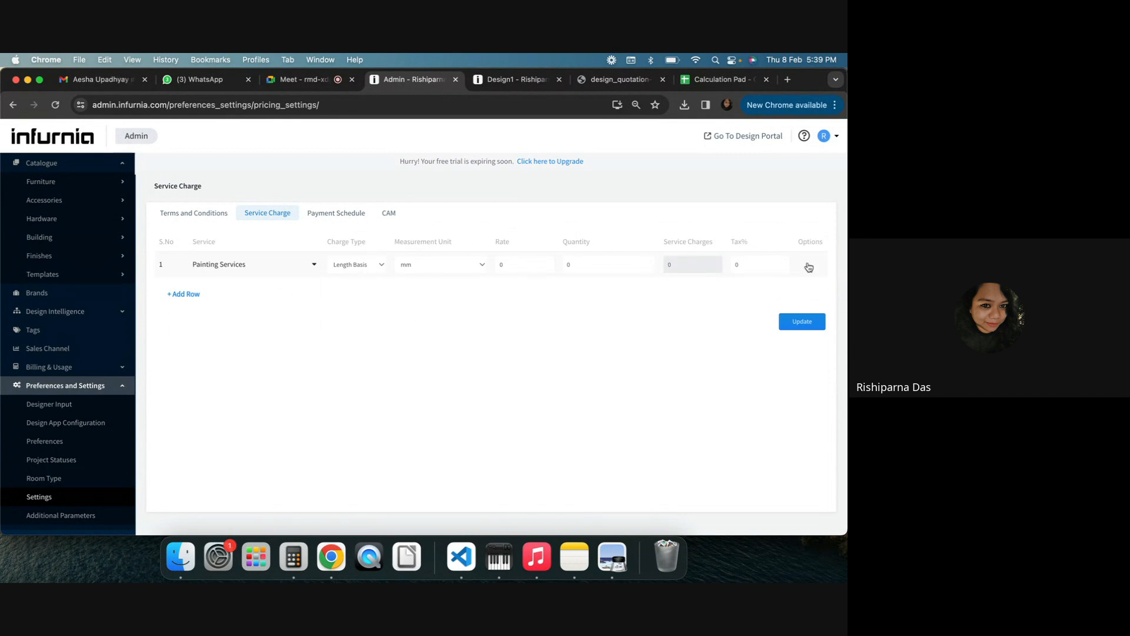
{"action": "left_click", "coordinate": [375, 267]}
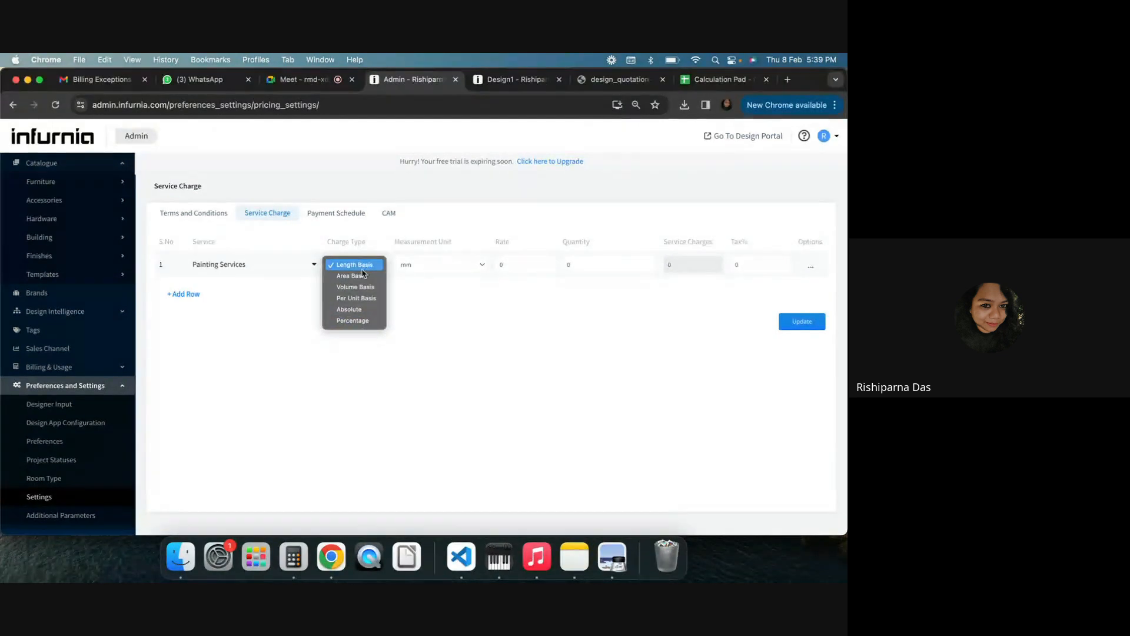
{"action": "left_click", "coordinate": [573, 313]}
Close the quotation settings dialog and inspect the quotation's Service Charge dialog without changes
{"action": "left_click", "coordinate": [507, 82]}
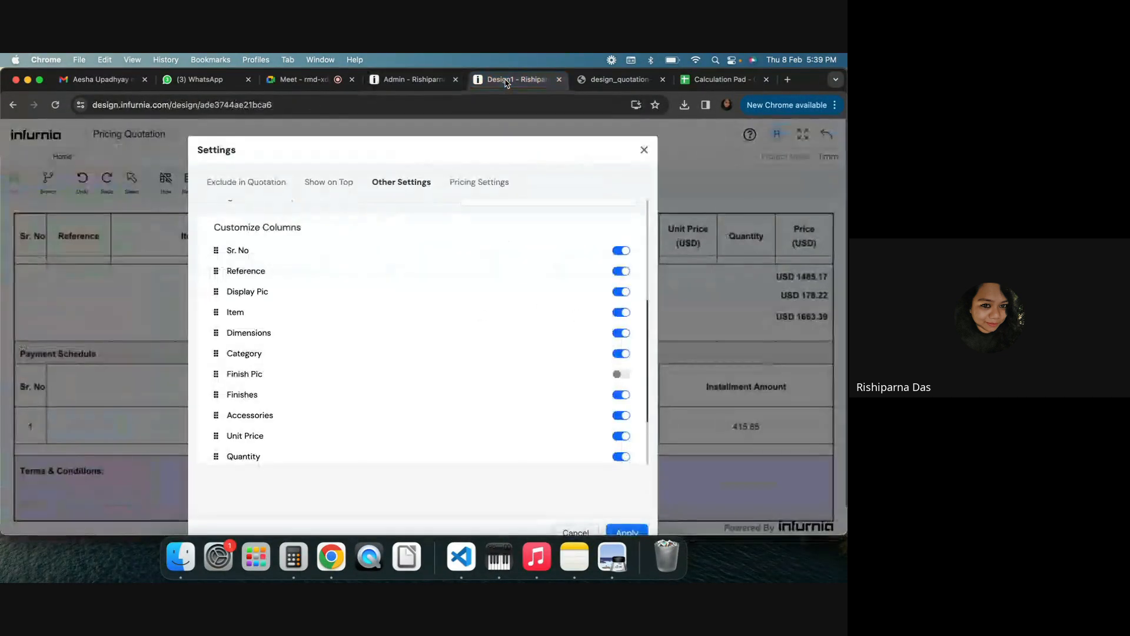
{"action": "scroll", "coordinate": [462, 275], "scroll_direction": "up", "scroll_amount": 5}
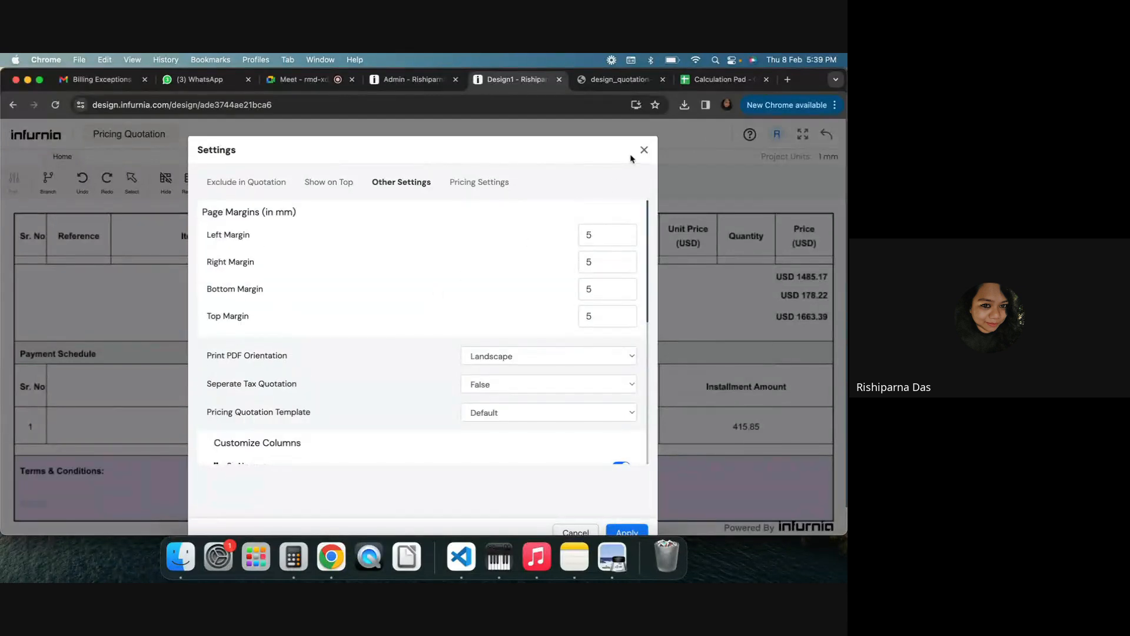
{"action": "left_click", "coordinate": [645, 151]}
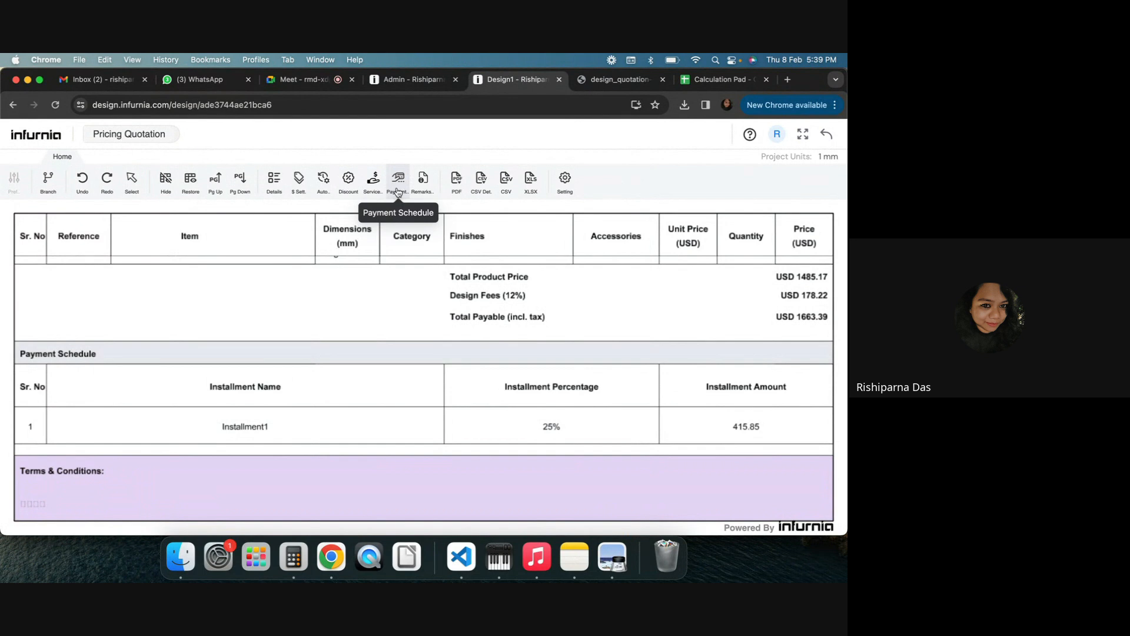
{"action": "left_click", "coordinate": [376, 189]}
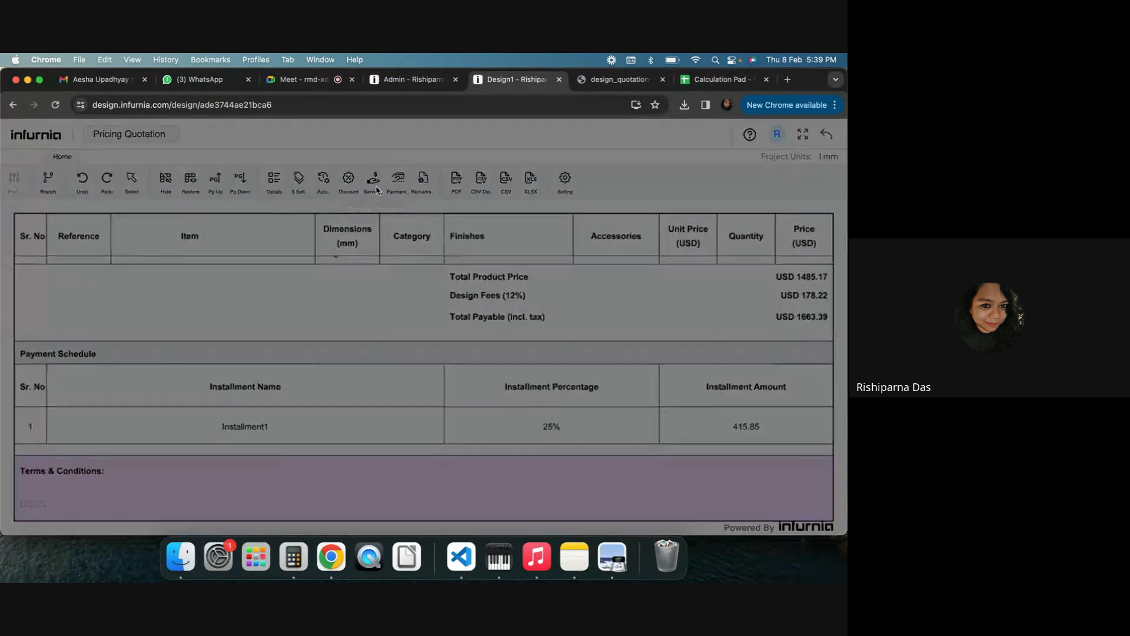
{"action": "left_click", "coordinate": [74, 215]}
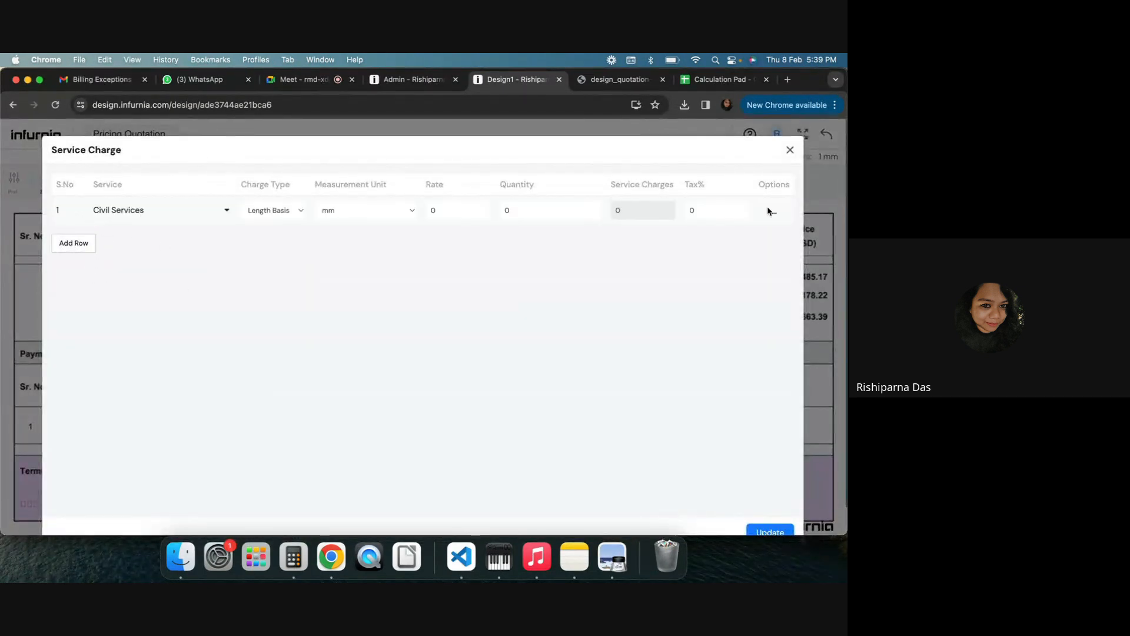
{"action": "left_click", "coordinate": [790, 152]}
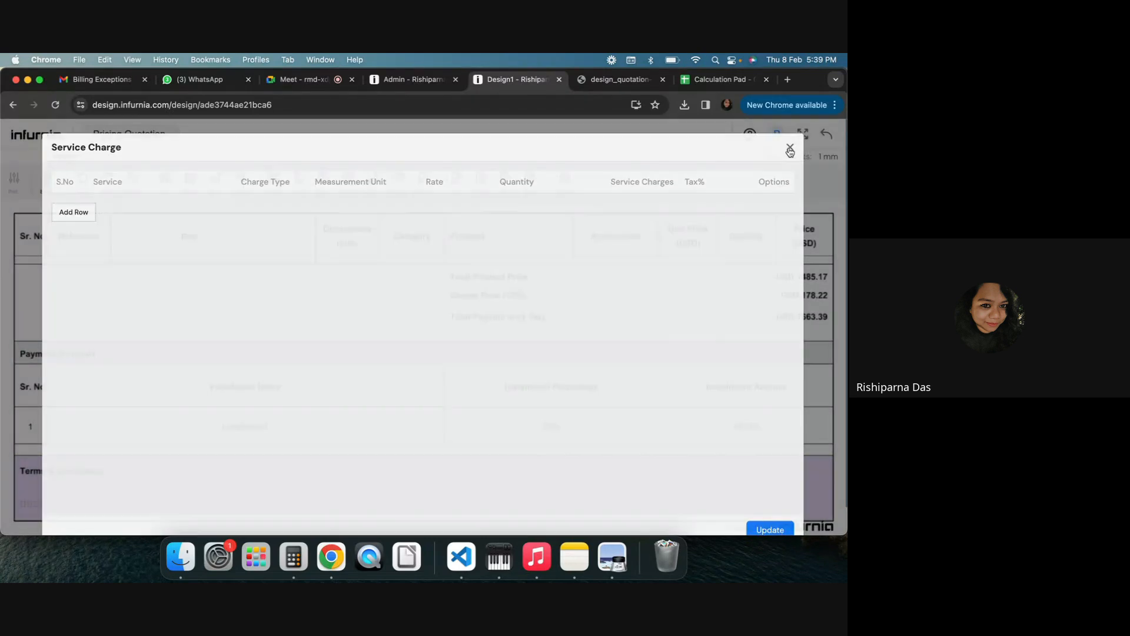
Compare the admin Payment Schedule settings with the payment schedule section of the Design1 quotation
{"action": "left_click", "coordinate": [428, 82]}
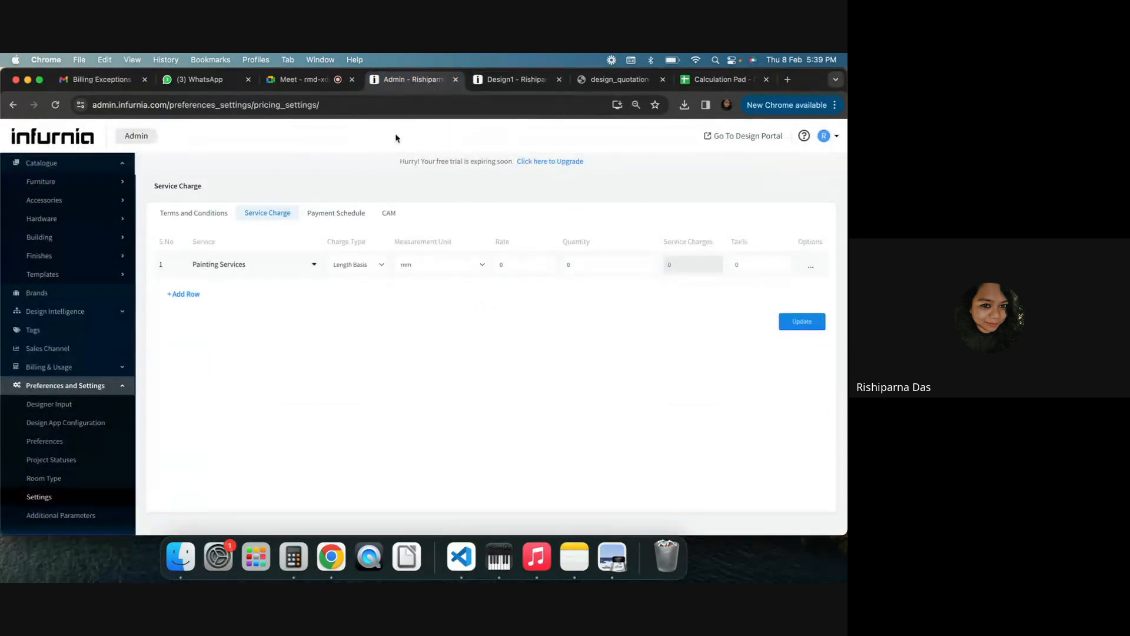
{"action": "left_click", "coordinate": [329, 212]}
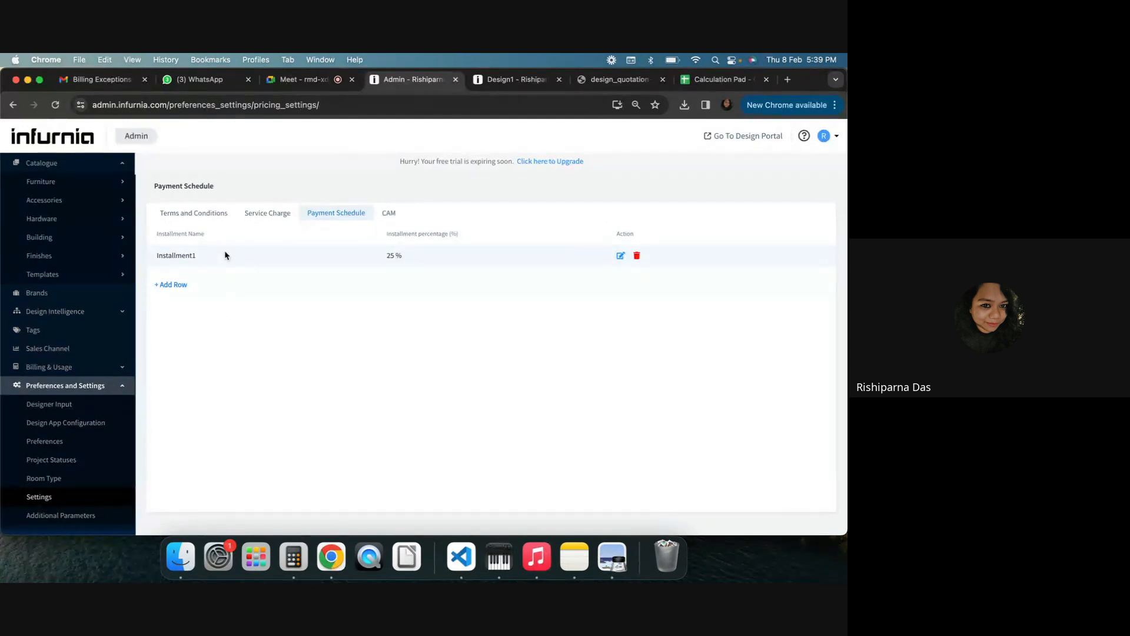
{"action": "left_click", "coordinate": [513, 82]}
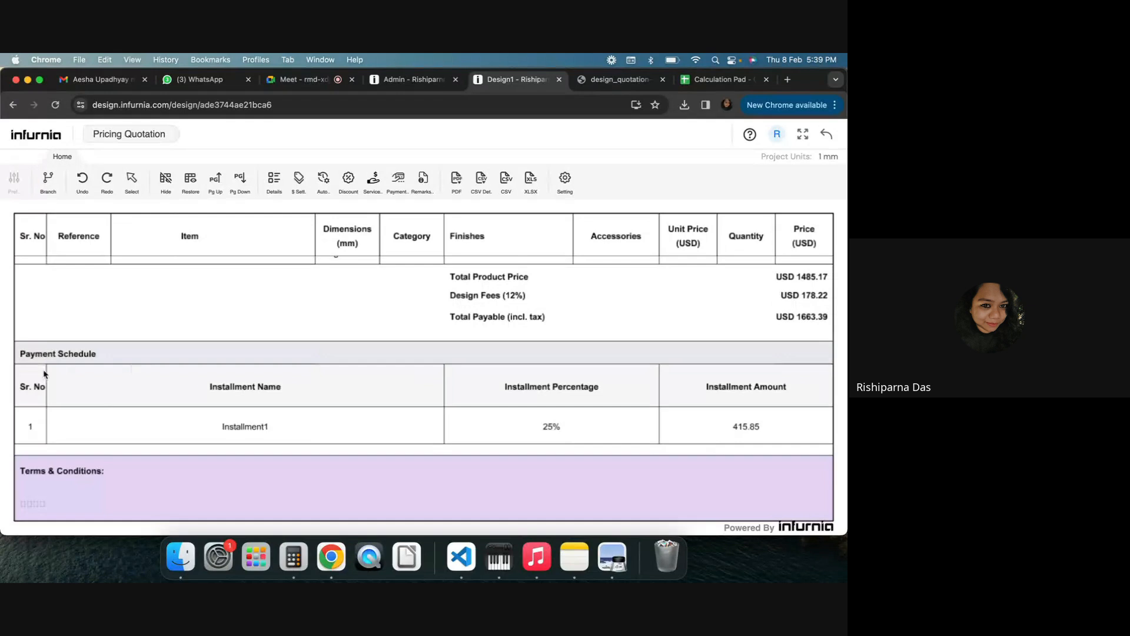
{"action": "scroll", "coordinate": [515, 463], "scroll_direction": "up", "scroll_amount": 3}
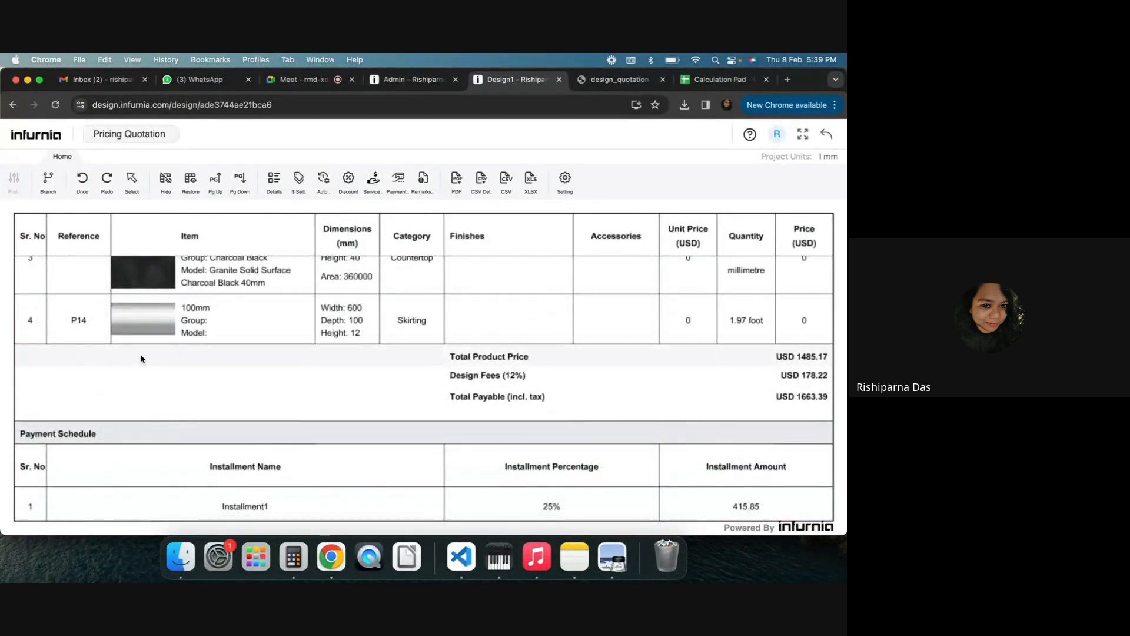
Set the quotation's Pricing Quotation Template to Show Woodwork Separately and apply the settings
{"action": "left_click", "coordinate": [565, 180]}
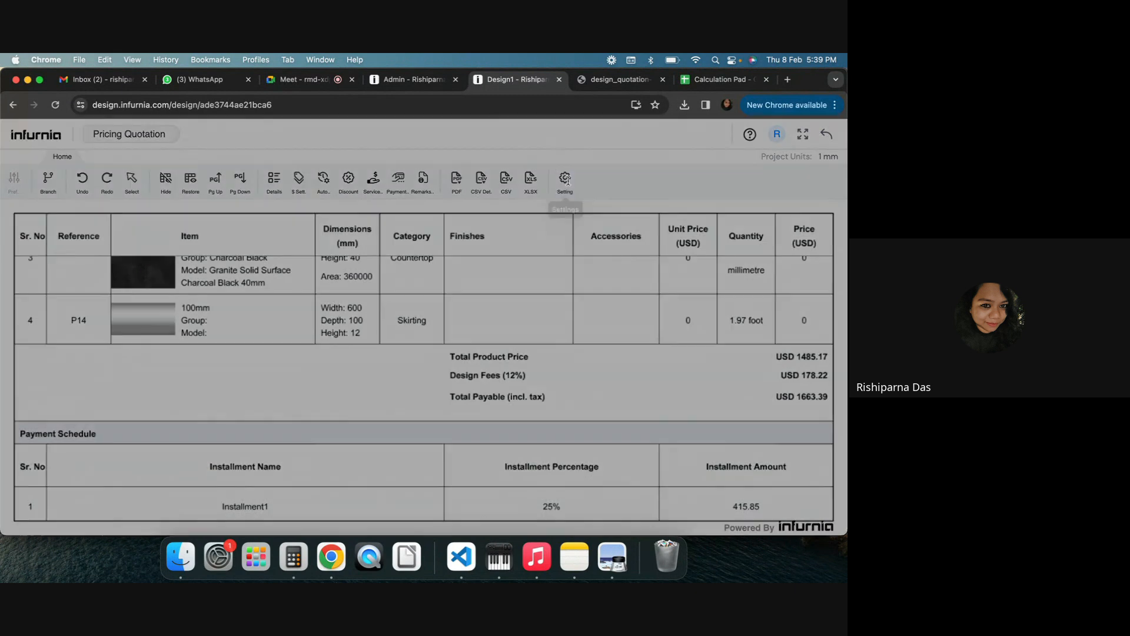
{"action": "left_click", "coordinate": [640, 150]}
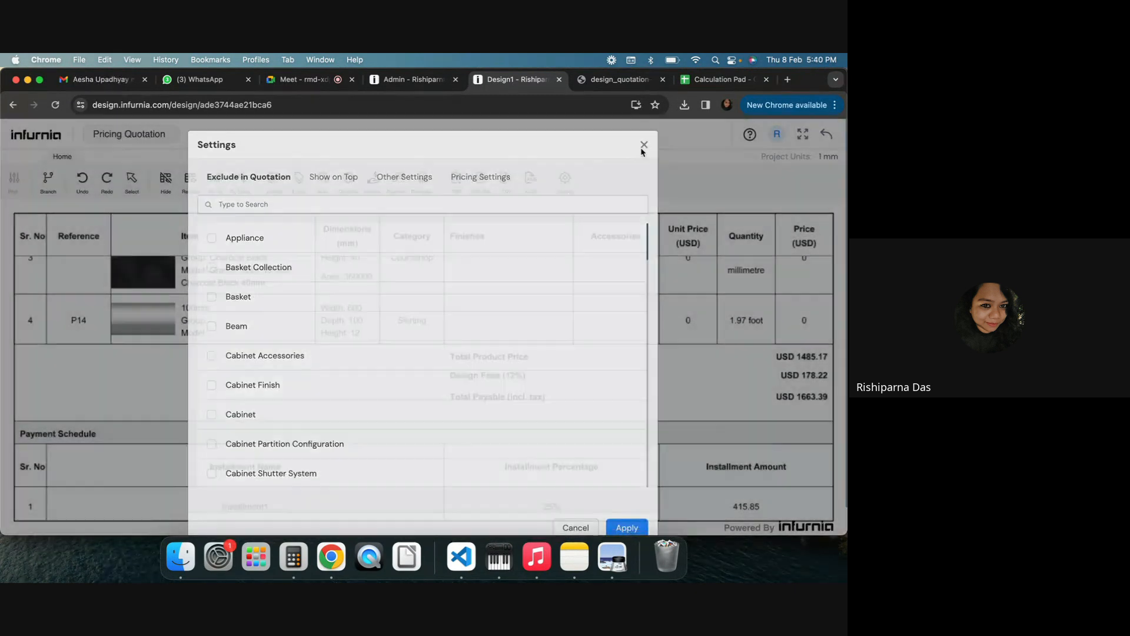
{"action": "left_click", "coordinate": [561, 182]}
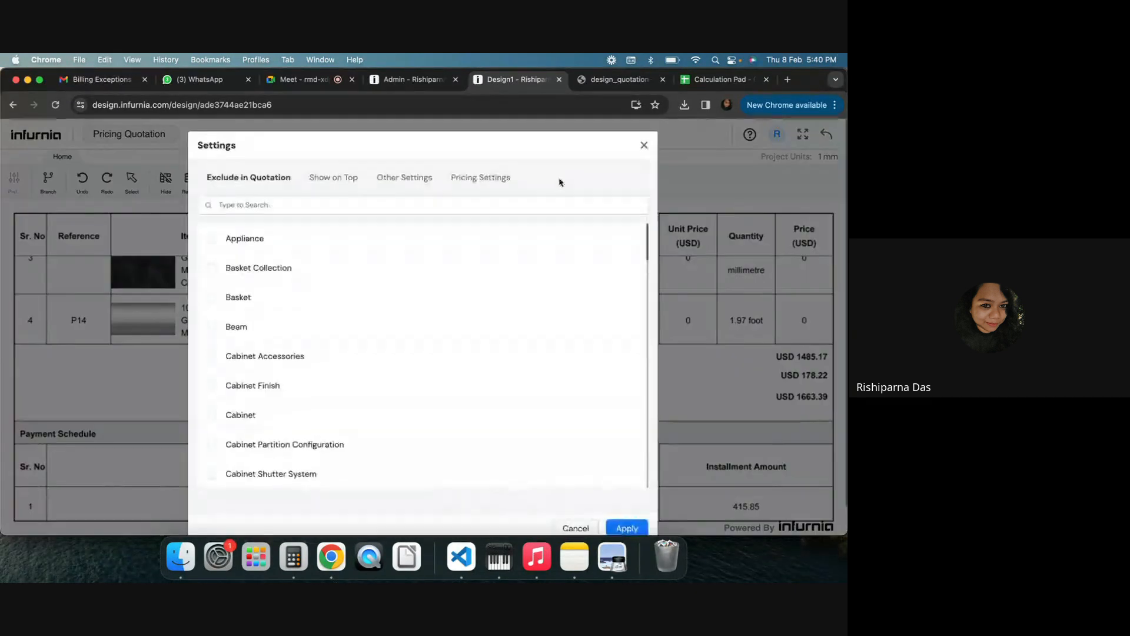
{"action": "left_click", "coordinate": [462, 183]}
{"action": "left_click", "coordinate": [410, 183]}
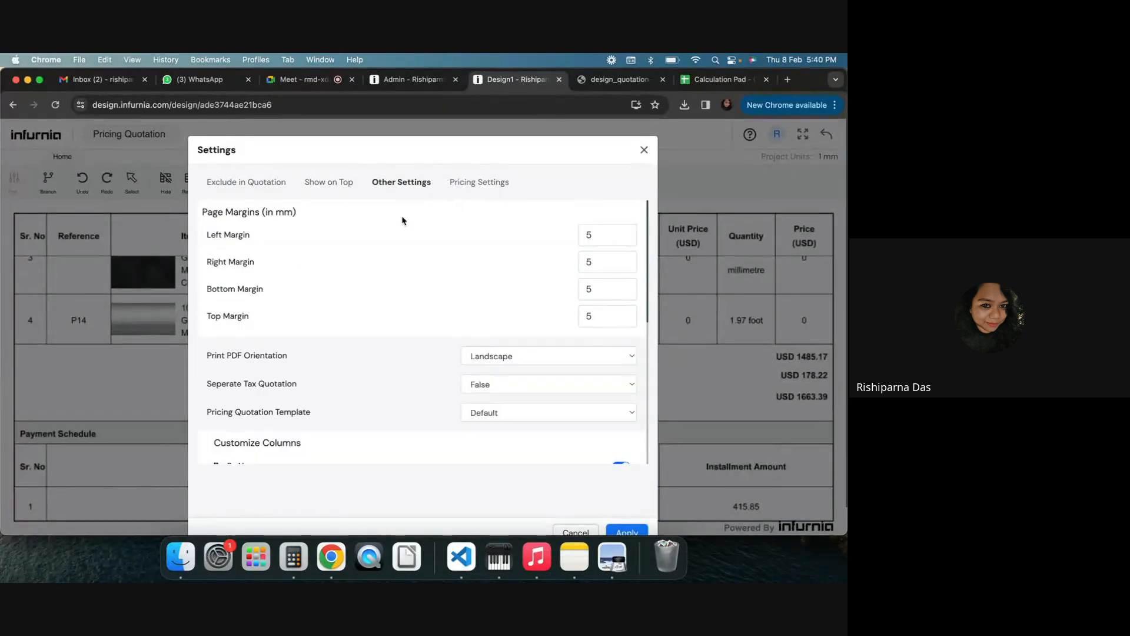
{"action": "scroll", "coordinate": [474, 380], "scroll_direction": "down", "scroll_amount": 2}
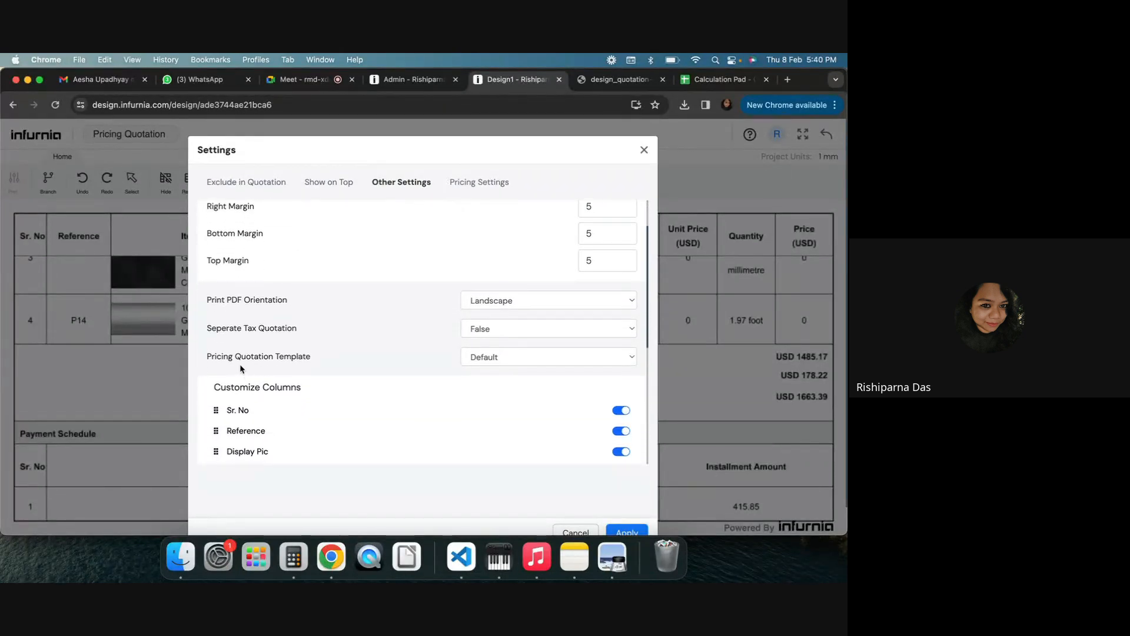
{"action": "left_click", "coordinate": [542, 357]}
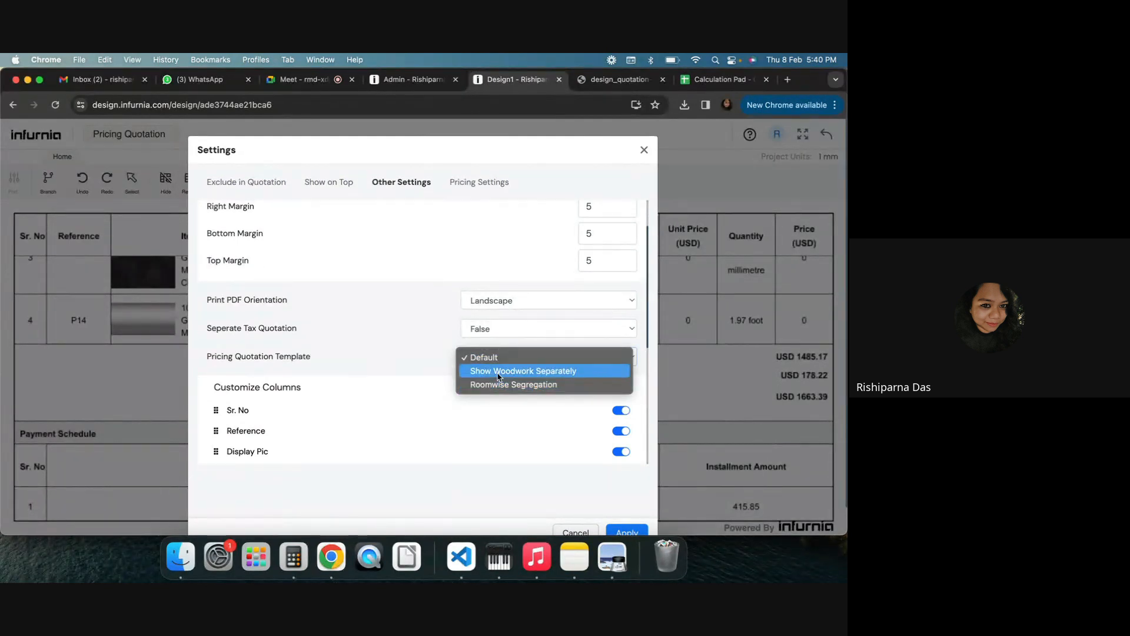
{"action": "left_click", "coordinate": [498, 371]}
{"action": "left_click", "coordinate": [625, 532]}
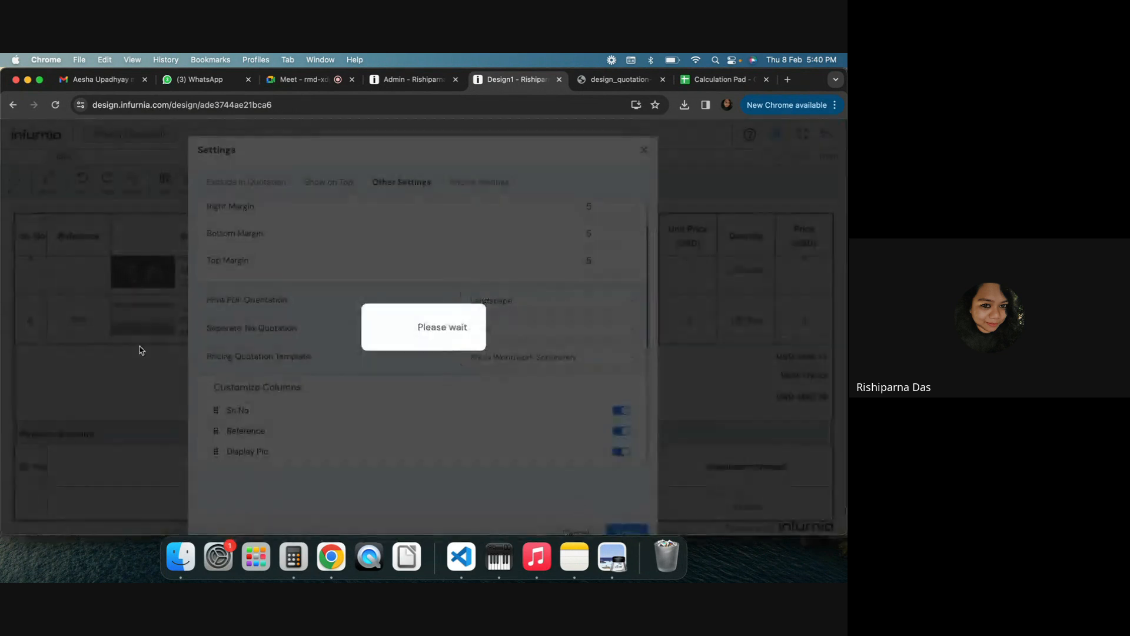
Scroll through the regenerated quotation to examine the woodwork and other items sections
{"action": "scroll", "coordinate": [42, 369], "scroll_direction": "down", "scroll_amount": 3}
{"action": "scroll", "coordinate": [42, 369], "scroll_direction": "down", "scroll_amount": 1}
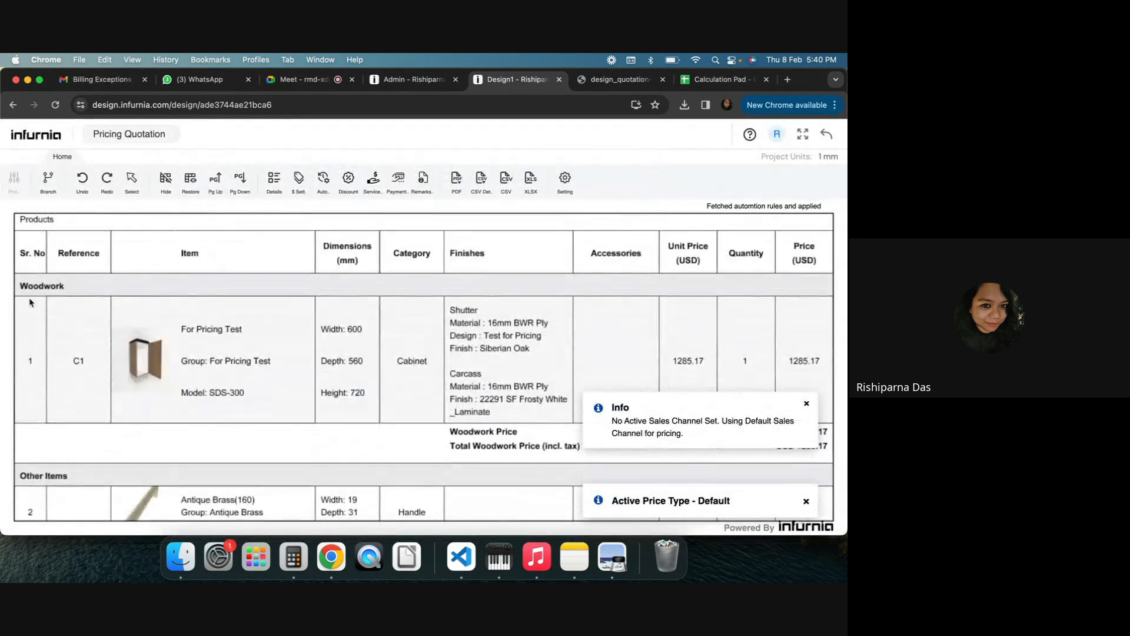
{"action": "scroll", "coordinate": [39, 373], "scroll_direction": "down", "scroll_amount": 3}
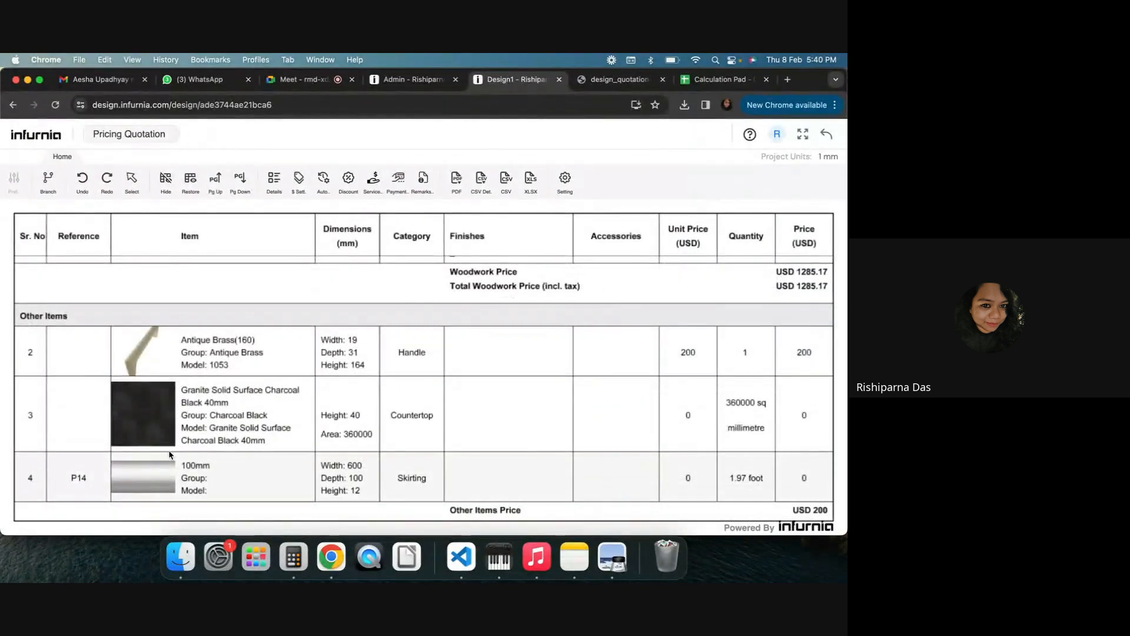
{"action": "scroll", "coordinate": [256, 362], "scroll_direction": "up", "scroll_amount": 2}
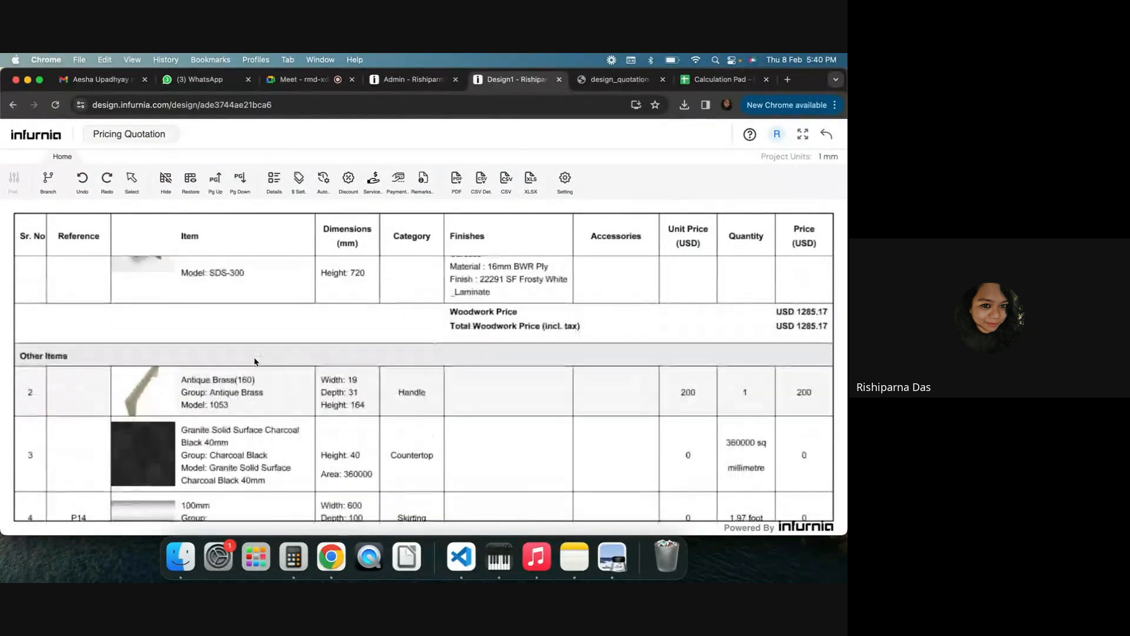
{"action": "scroll", "coordinate": [255, 362], "scroll_direction": "up", "scroll_amount": 2}
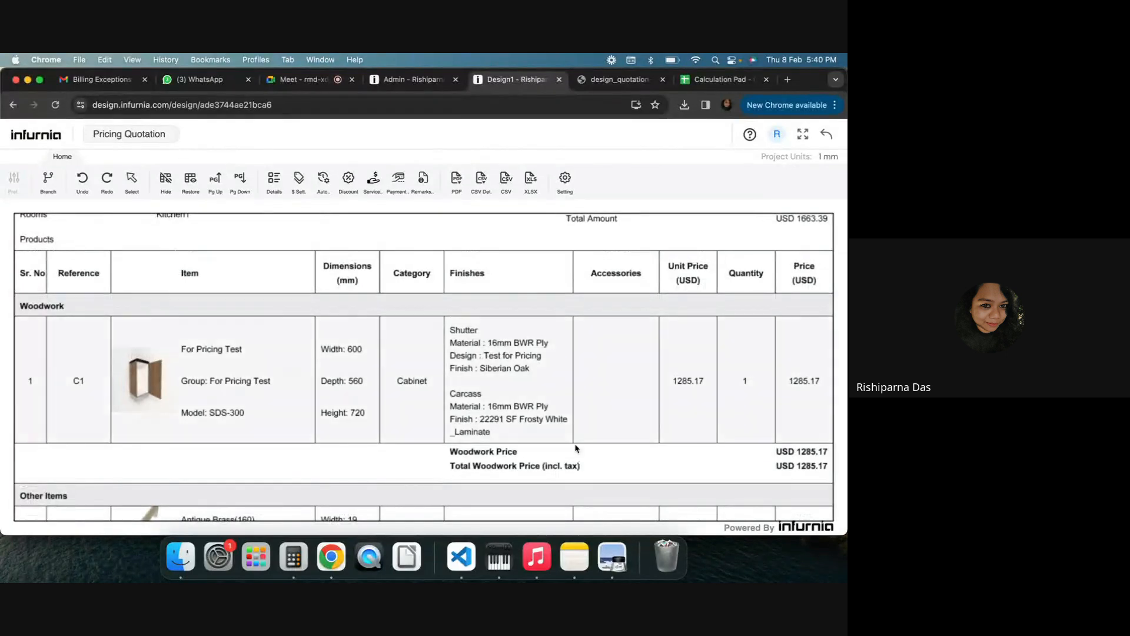
{"action": "scroll", "coordinate": [124, 435], "scroll_direction": "down", "scroll_amount": 1}
{"action": "scroll", "coordinate": [124, 435], "scroll_direction": "down", "scroll_amount": 1}
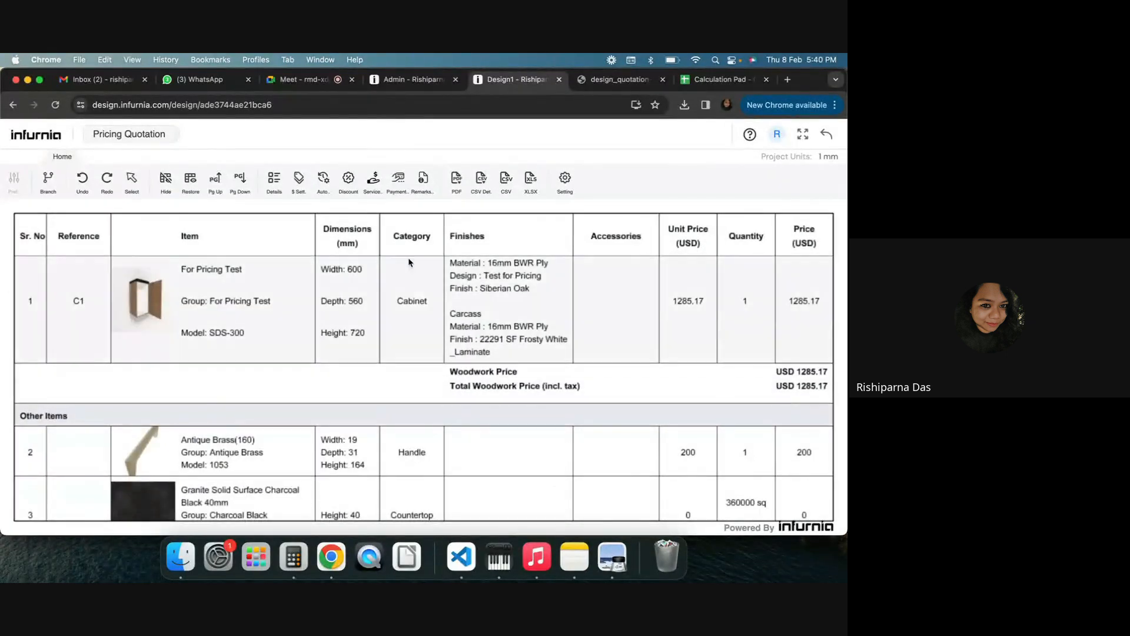
Add a woodwork discount row of type Percentage (%) with value 10 and apply it
{"action": "left_click", "coordinate": [344, 183]}
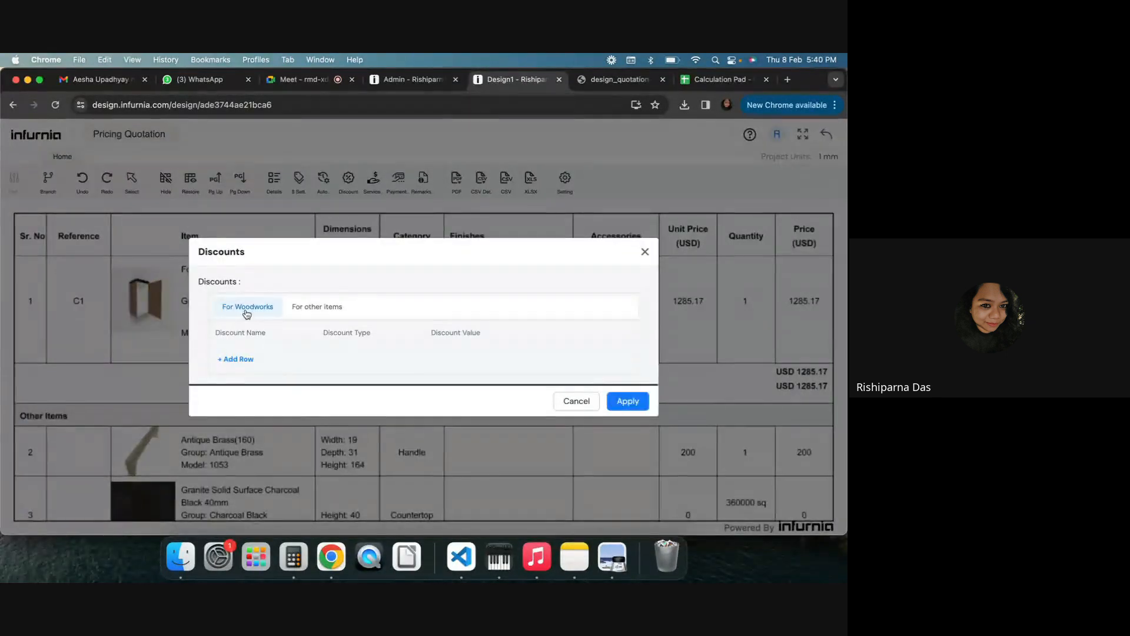
{"action": "left_click", "coordinate": [312, 308]}
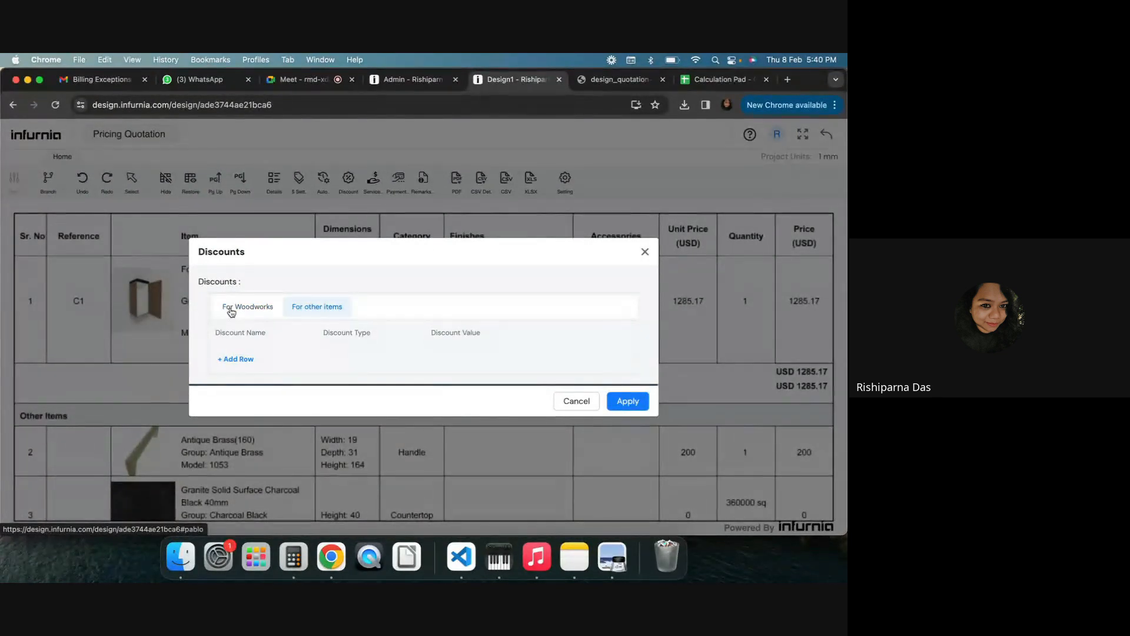
{"action": "left_click", "coordinate": [263, 304]}
{"action": "left_click", "coordinate": [240, 360]}
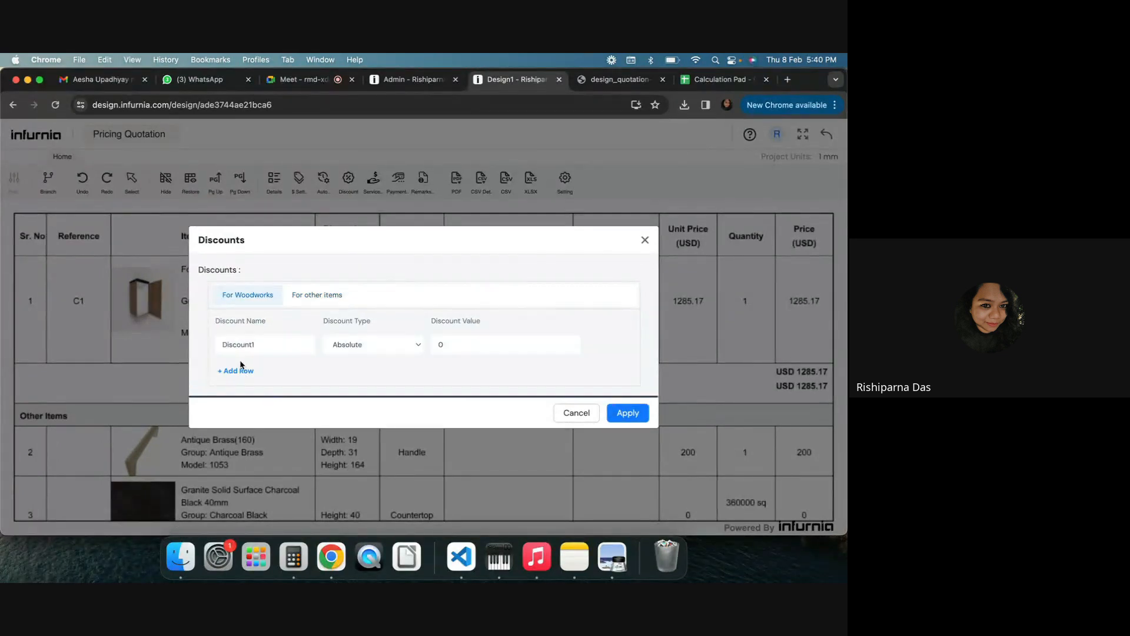
{"action": "left_click", "coordinate": [345, 349]}
{"action": "left_click", "coordinate": [351, 358]}
{"action": "left_click", "coordinate": [468, 351]}
{"action": "type", "text": "10"}
{"action": "left_click", "coordinate": [629, 414]}
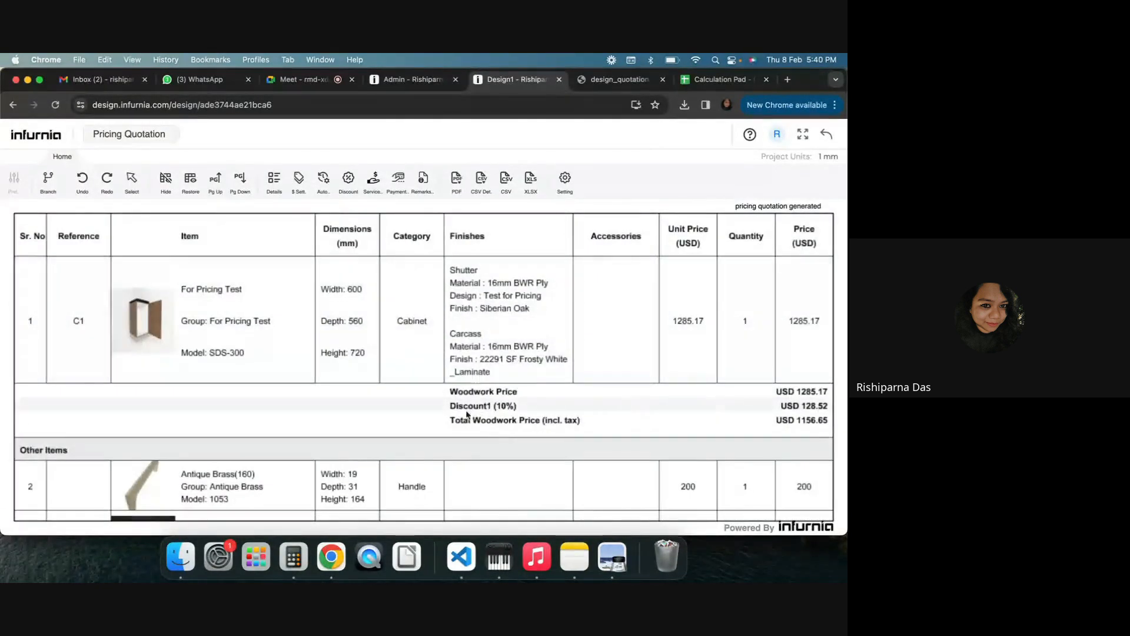
Open the quotation's service charges and add a row with Countertop Services as the service
{"action": "scroll", "coordinate": [486, 438], "scroll_direction": "down", "scroll_amount": 5}
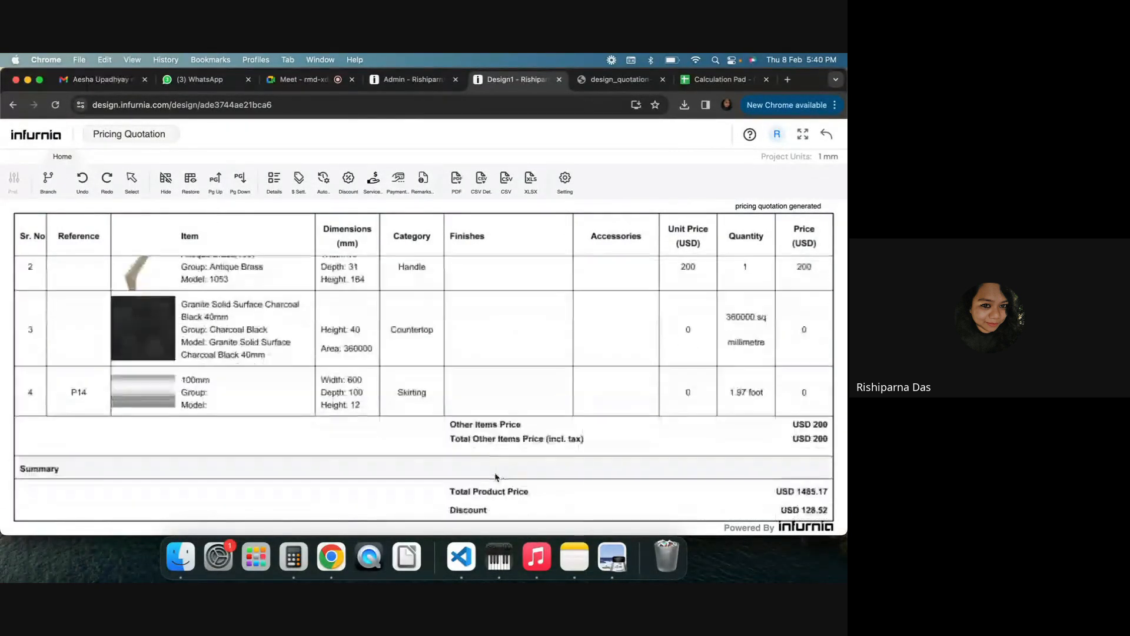
{"action": "scroll", "coordinate": [490, 379], "scroll_direction": "up", "scroll_amount": 5}
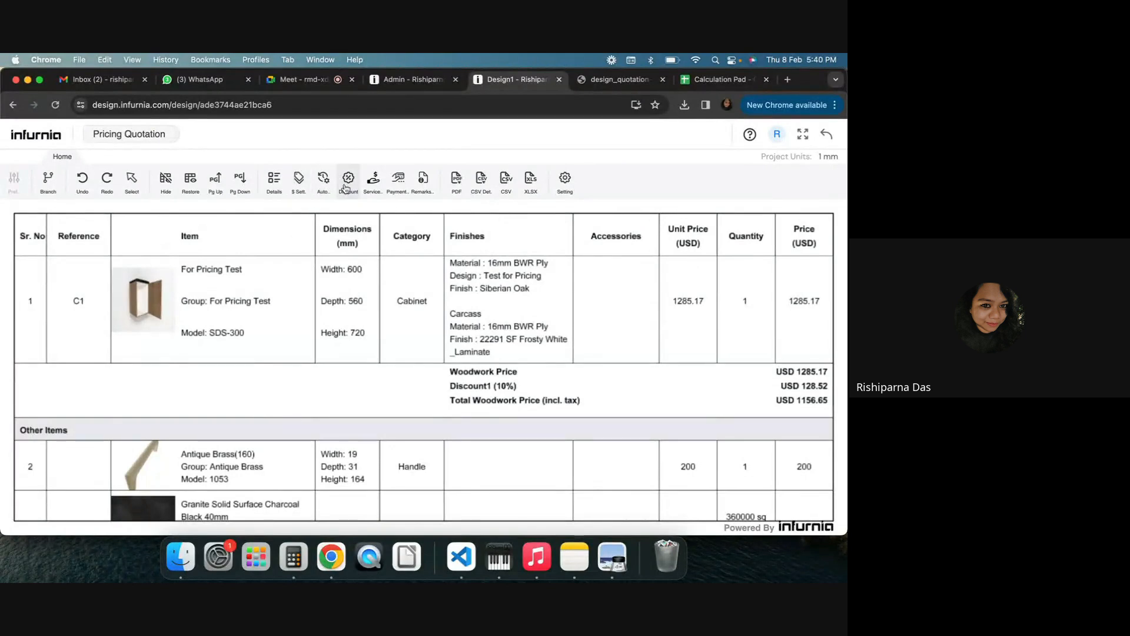
{"action": "left_click", "coordinate": [373, 183]}
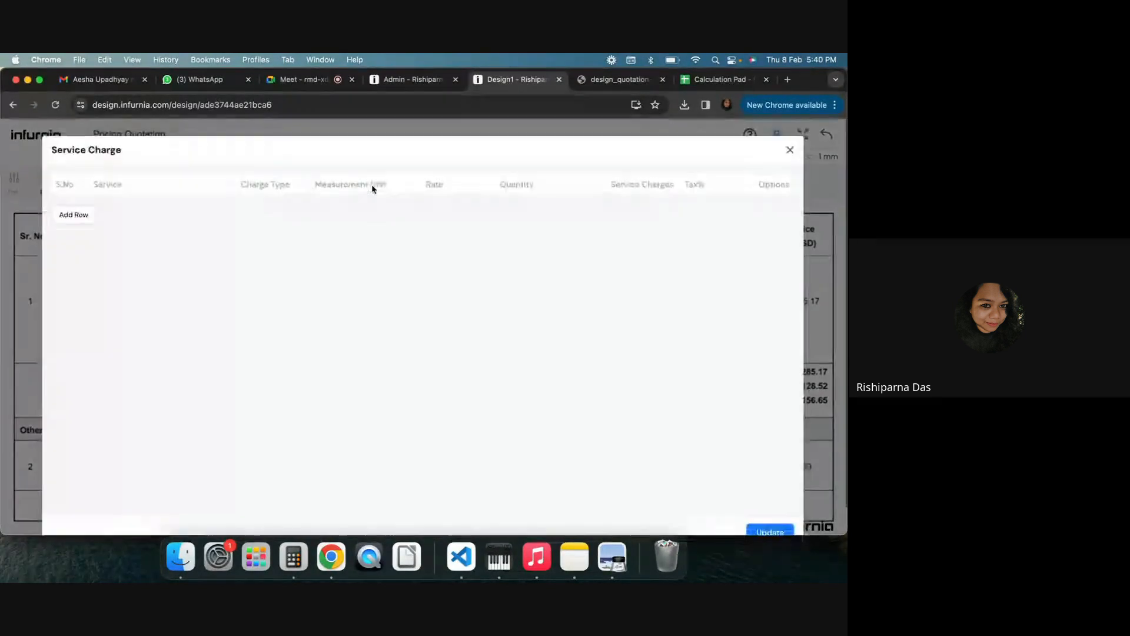
{"action": "left_click", "coordinate": [67, 213]}
{"action": "left_click", "coordinate": [142, 213]}
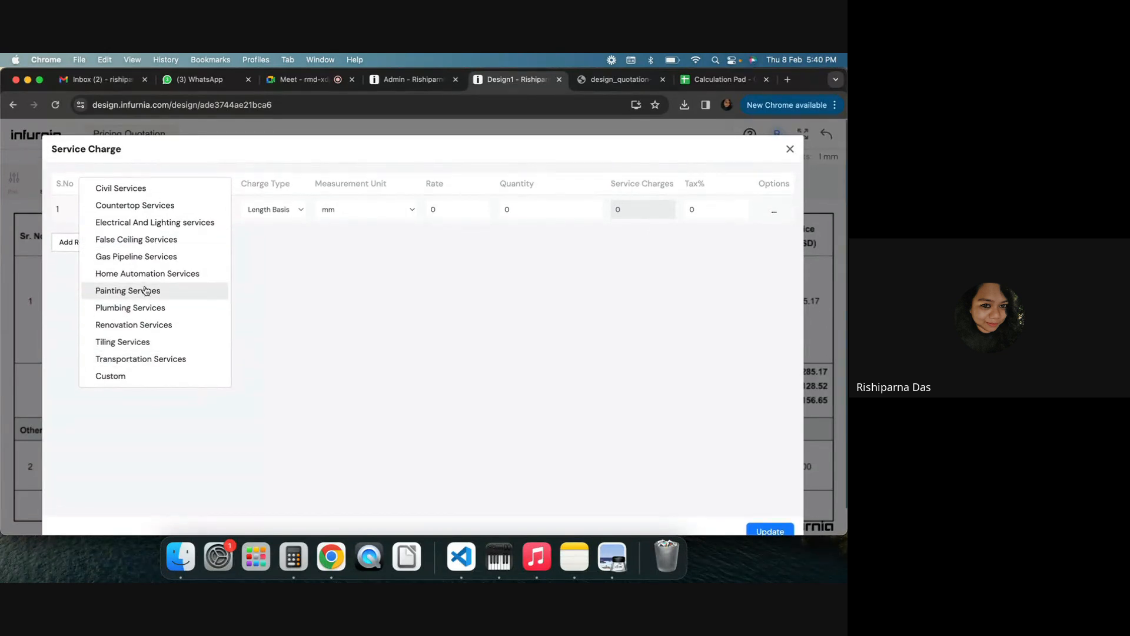
{"action": "left_click", "coordinate": [136, 204]}
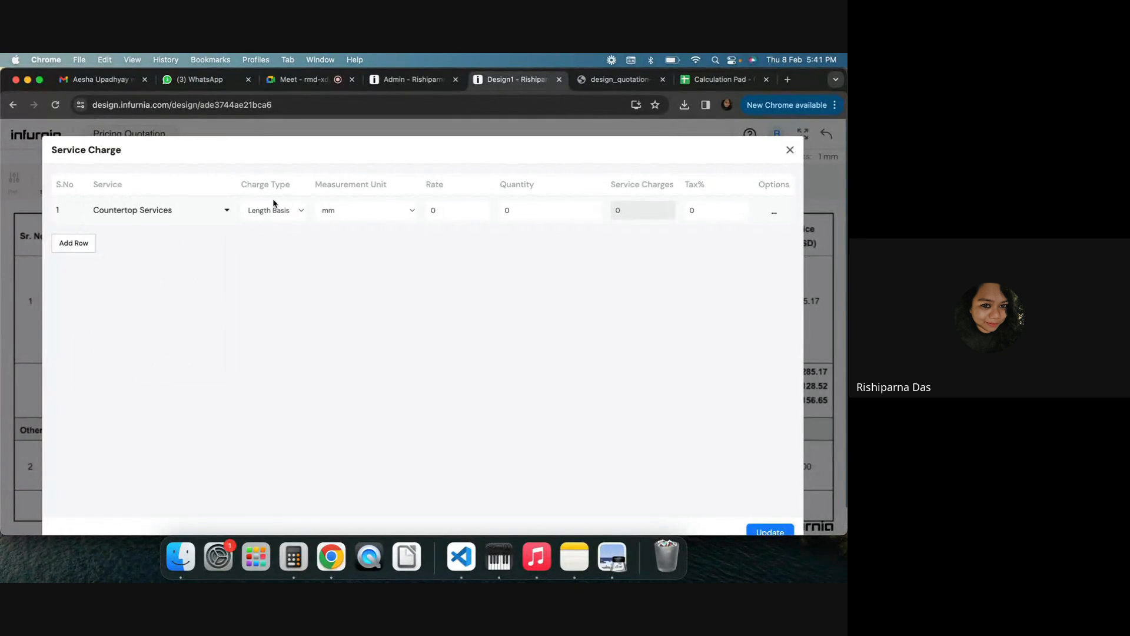
{"action": "left_click", "coordinate": [263, 210]}
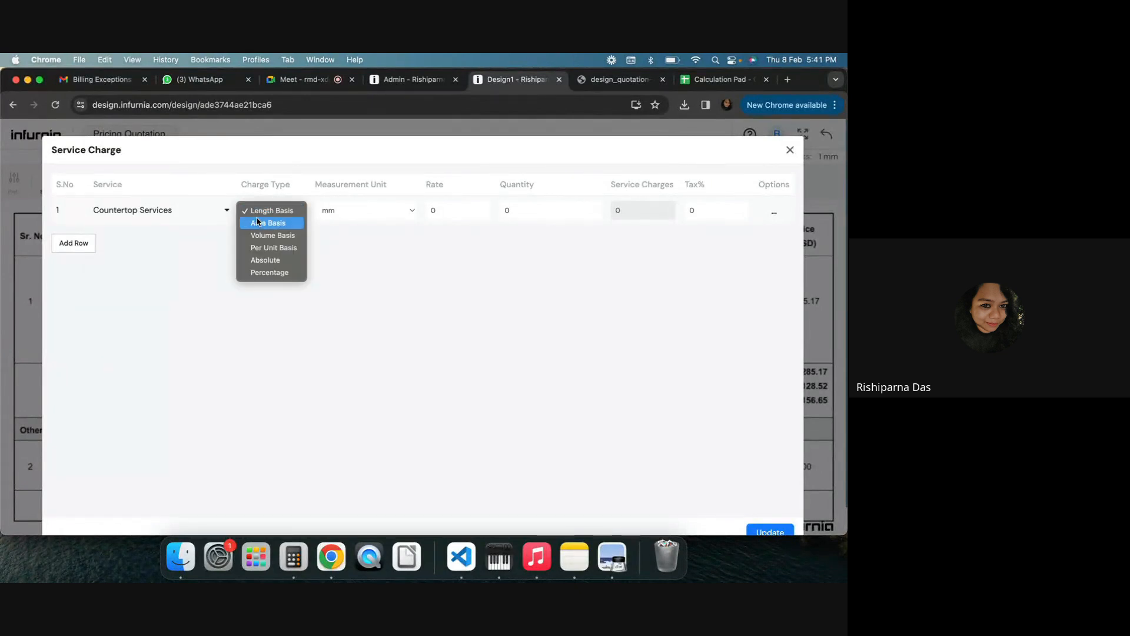
{"action": "left_click", "coordinate": [394, 271]}
{"action": "left_click", "coordinate": [344, 216]}
{"action": "left_click", "coordinate": [267, 214]}
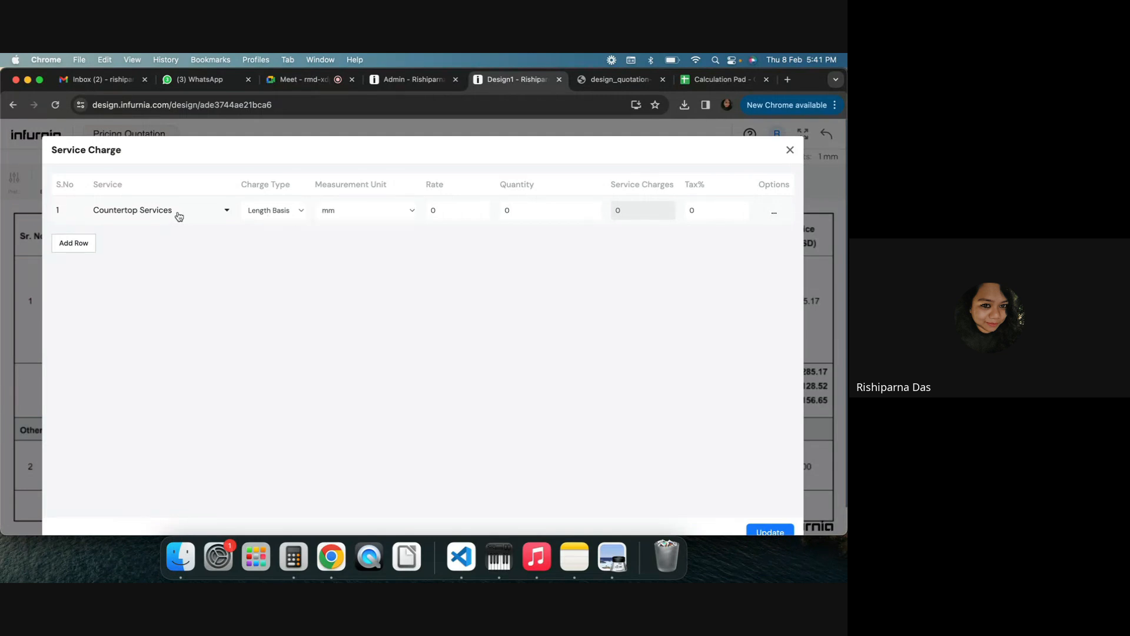
{"action": "left_click", "coordinate": [179, 217]}
{"action": "left_click", "coordinate": [774, 214]}
{"action": "left_click", "coordinate": [775, 217]}
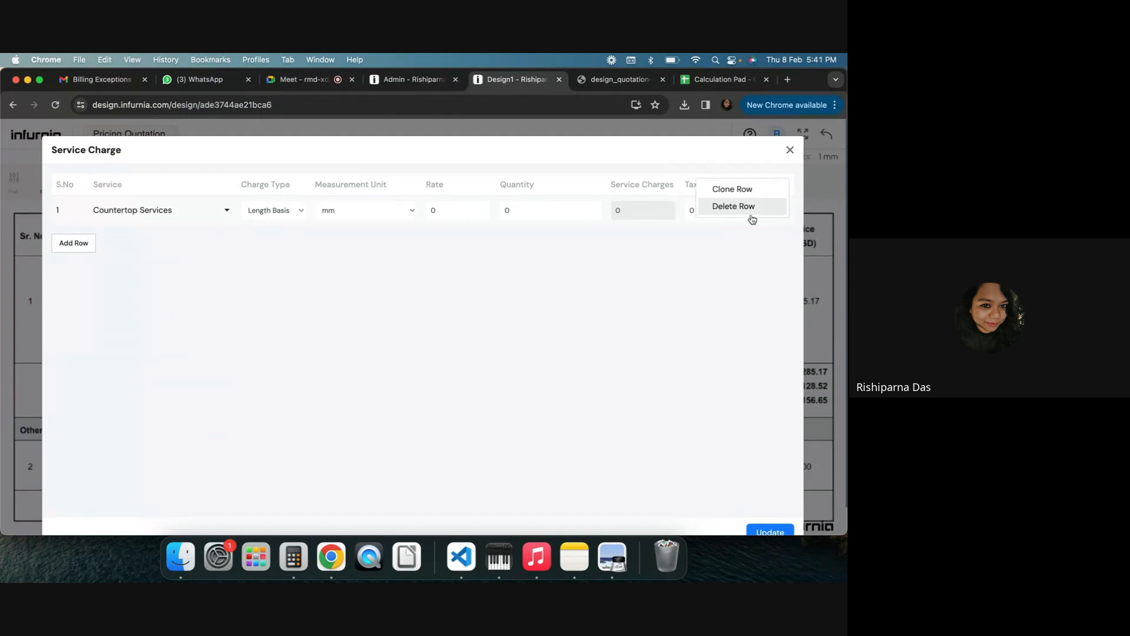
Set the service charge row's charge type to Per Unit Basis, keeping Countertop Services as its service
{"action": "left_click", "coordinate": [168, 212]}
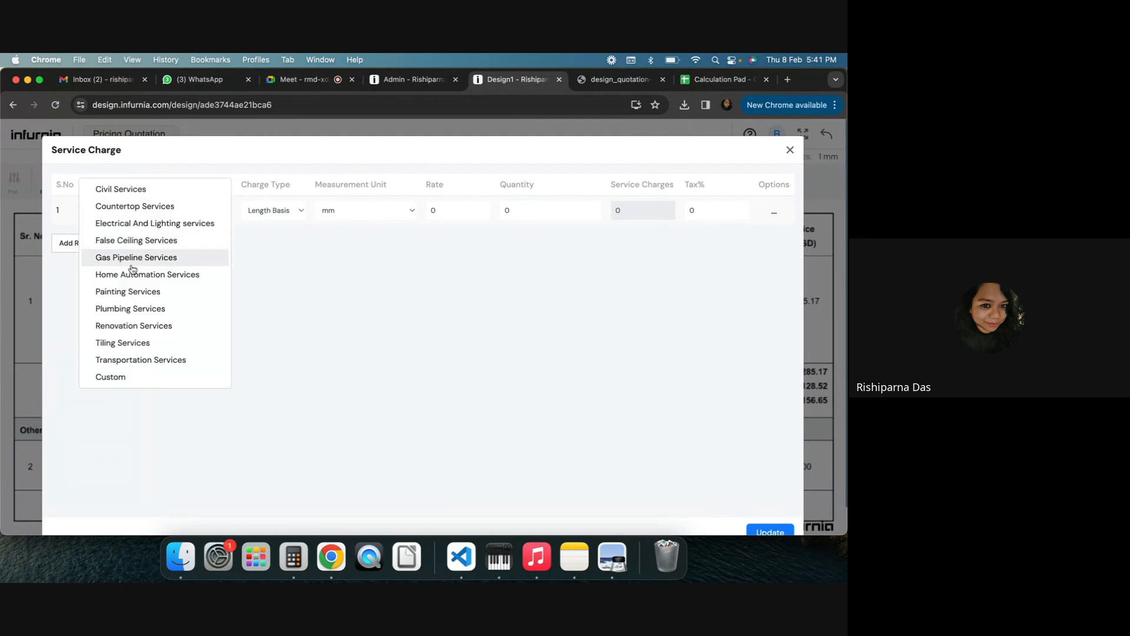
{"action": "left_click", "coordinate": [132, 377]}
{"action": "left_click", "coordinate": [181, 200]}
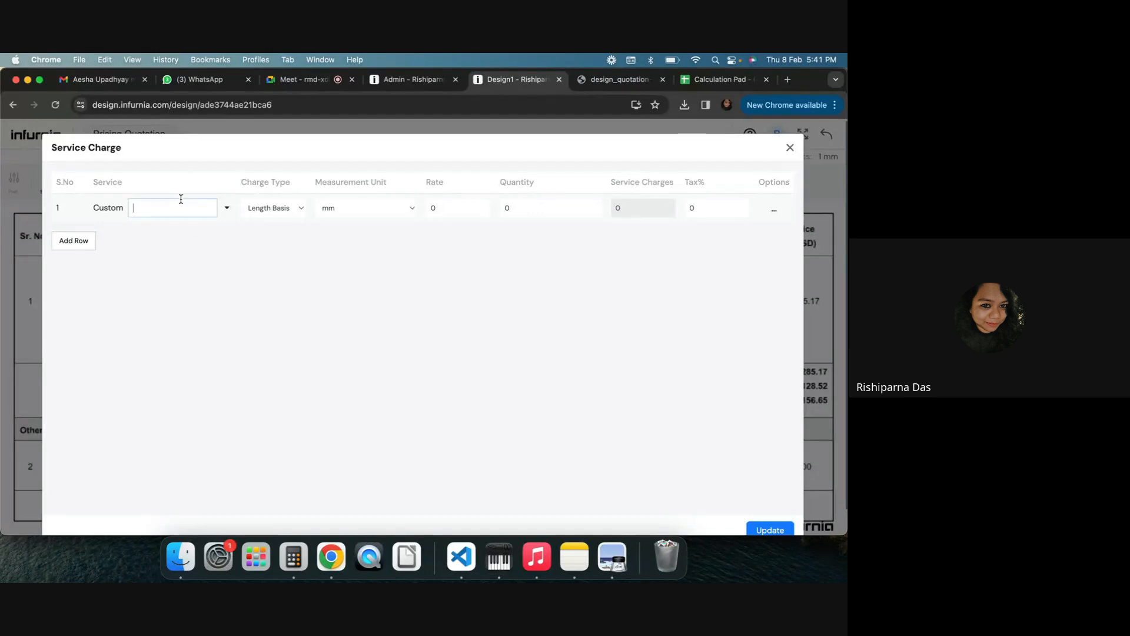
{"action": "left_click", "coordinate": [276, 208]}
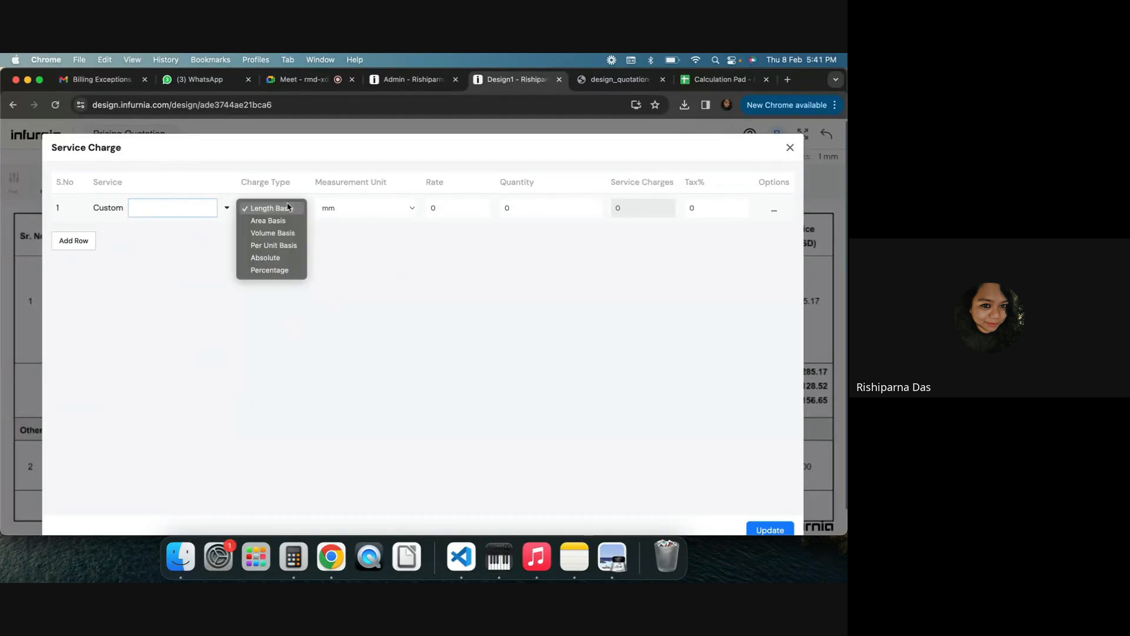
{"action": "left_click", "coordinate": [273, 246]}
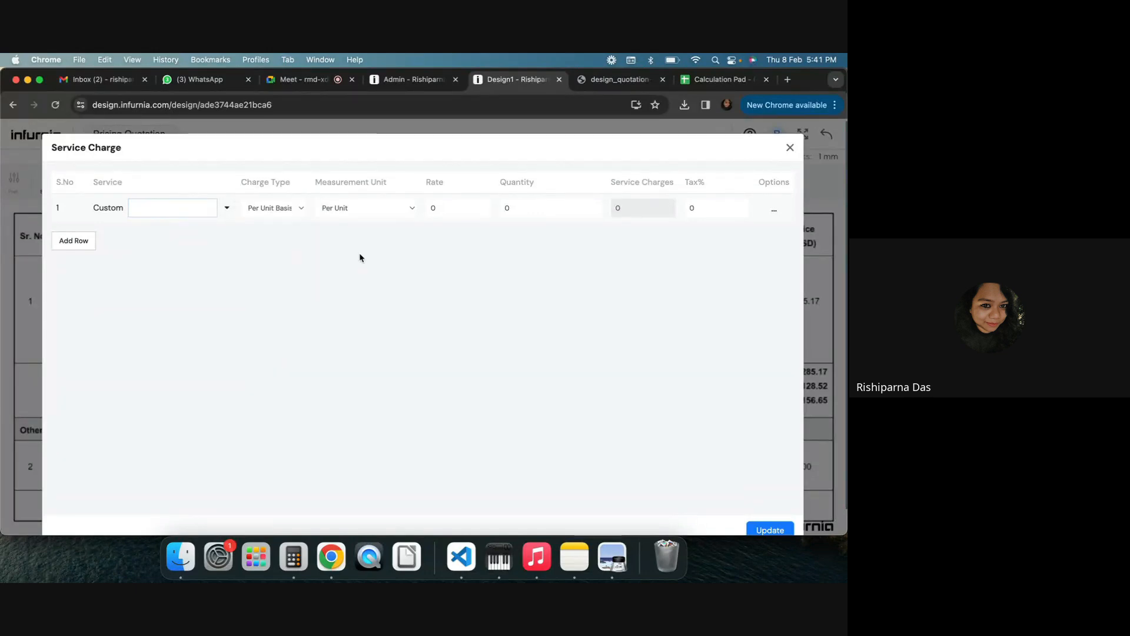
{"action": "left_click", "coordinate": [352, 210]}
{"action": "left_click", "coordinate": [185, 206]}
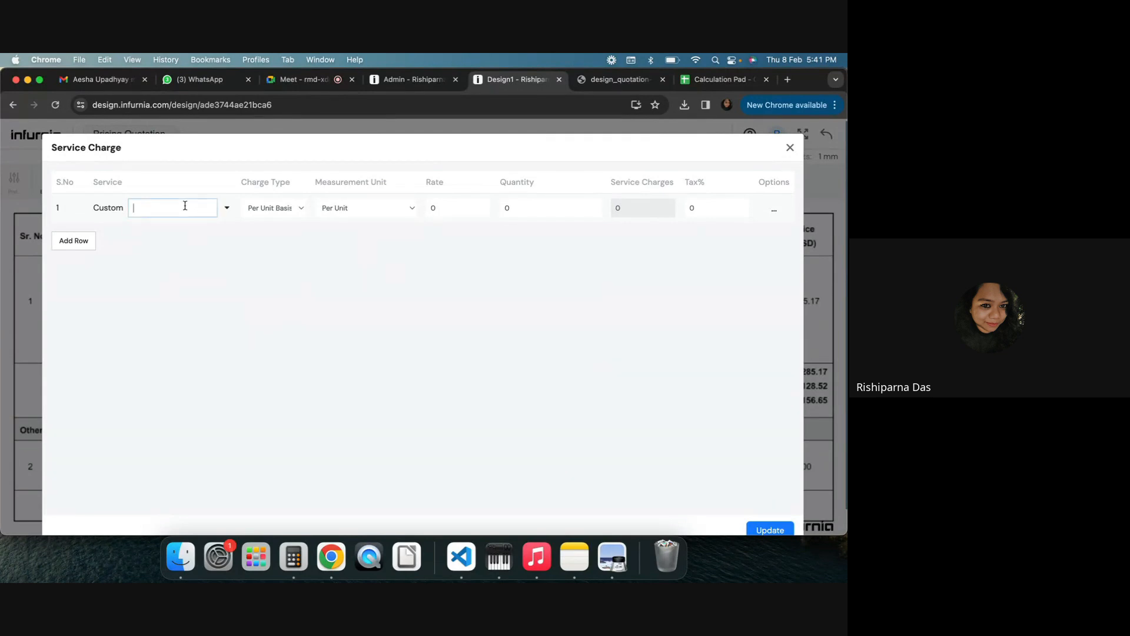
{"action": "left_click", "coordinate": [228, 209]}
{"action": "left_click", "coordinate": [168, 202]}
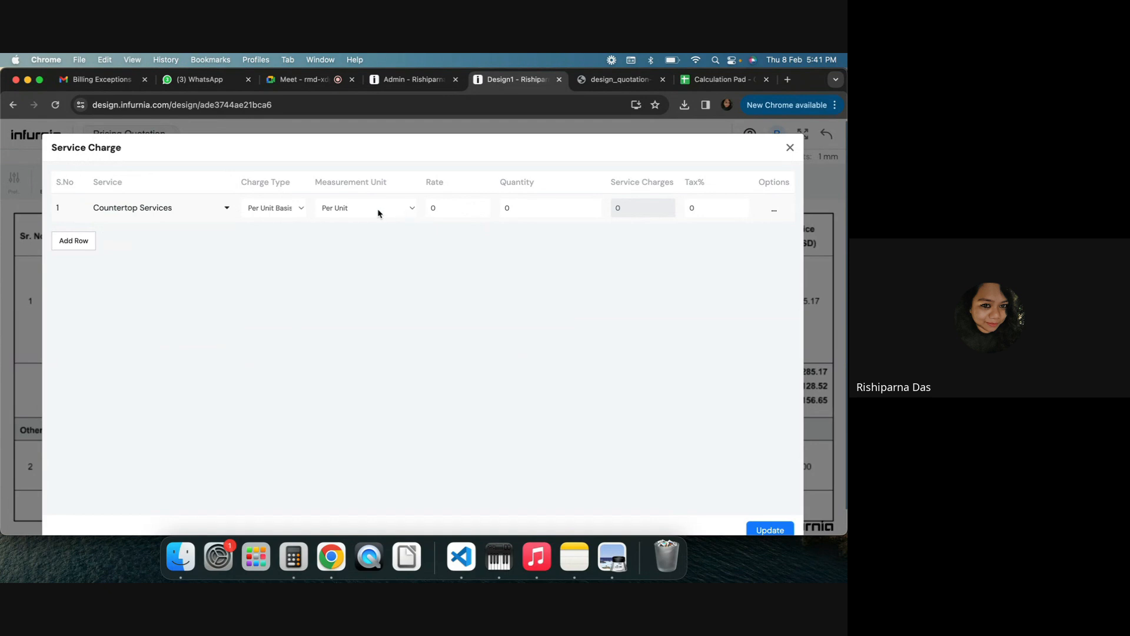
Enter a rate of 1000, quantity 20 and tax of 18% for the service charge and update it
{"action": "left_click", "coordinate": [465, 202]}
{"action": "type", "text": "100"}
{"action": "type", "text": "20"}
{"action": "double_click", "coordinate": [711, 212]}
{"action": "type", "text": "18"}
{"action": "left_click", "coordinate": [763, 526]}
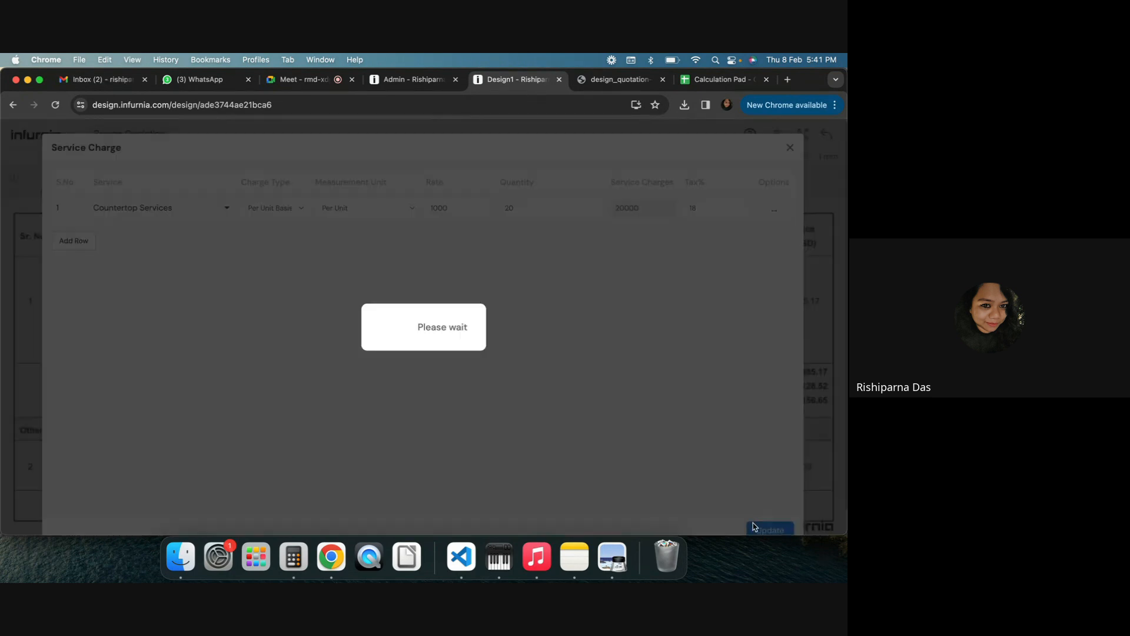
Switch the pricing quotation template to Roomwise Segregation in the quotation settings and apply it
{"action": "scroll", "coordinate": [430, 388], "scroll_direction": "down", "scroll_amount": 10}
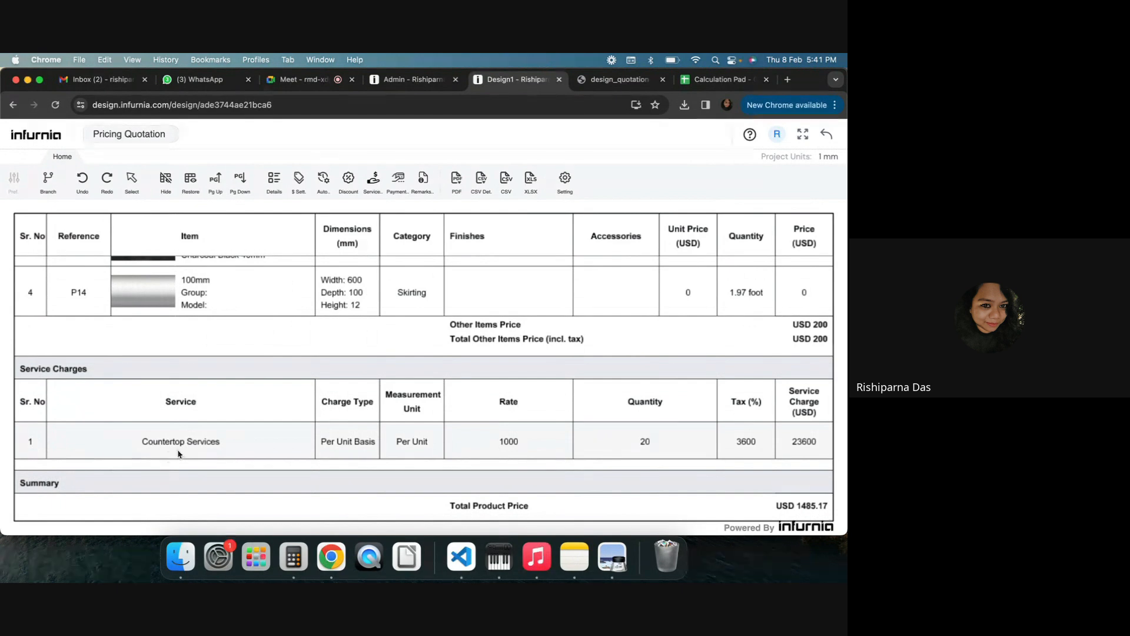
{"action": "left_click", "coordinate": [567, 190]}
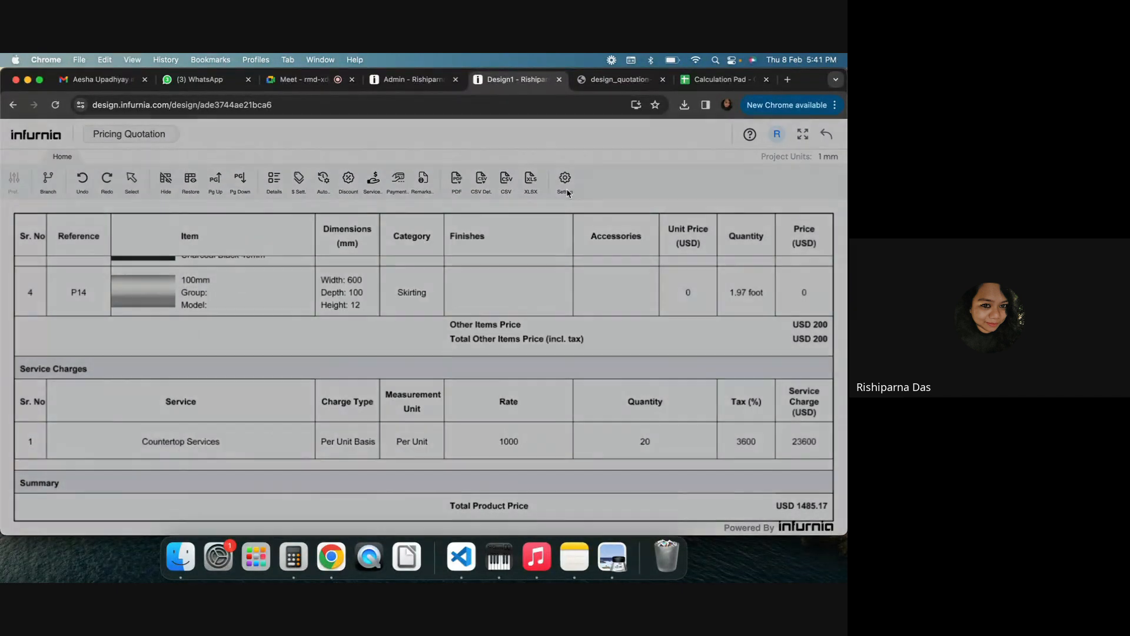
{"action": "left_click", "coordinate": [423, 184]}
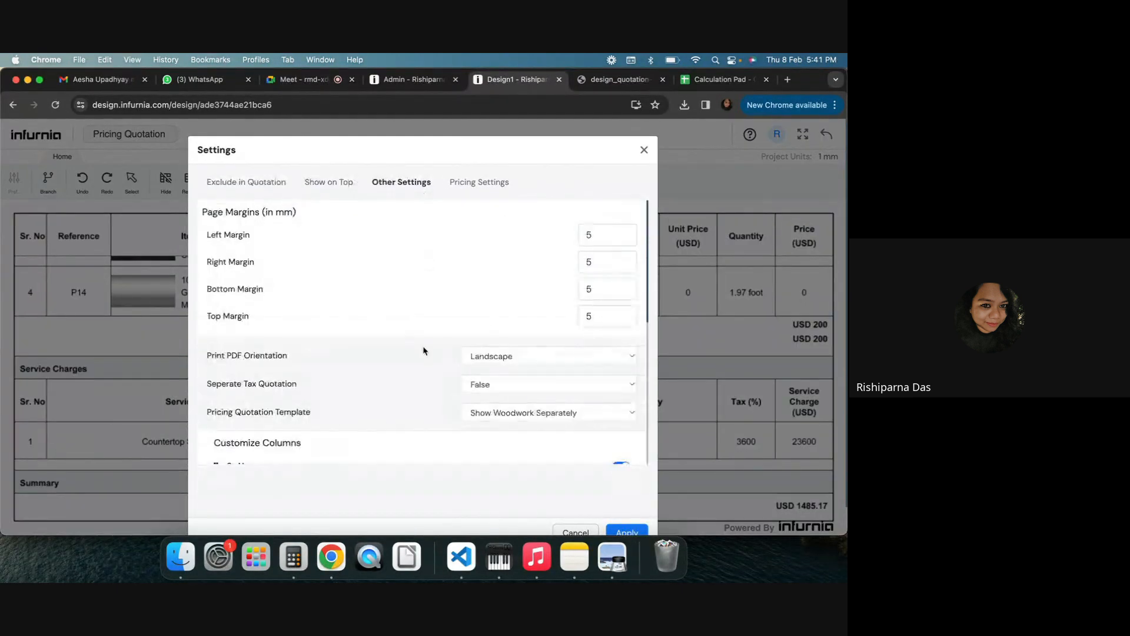
{"action": "left_click", "coordinate": [502, 414]}
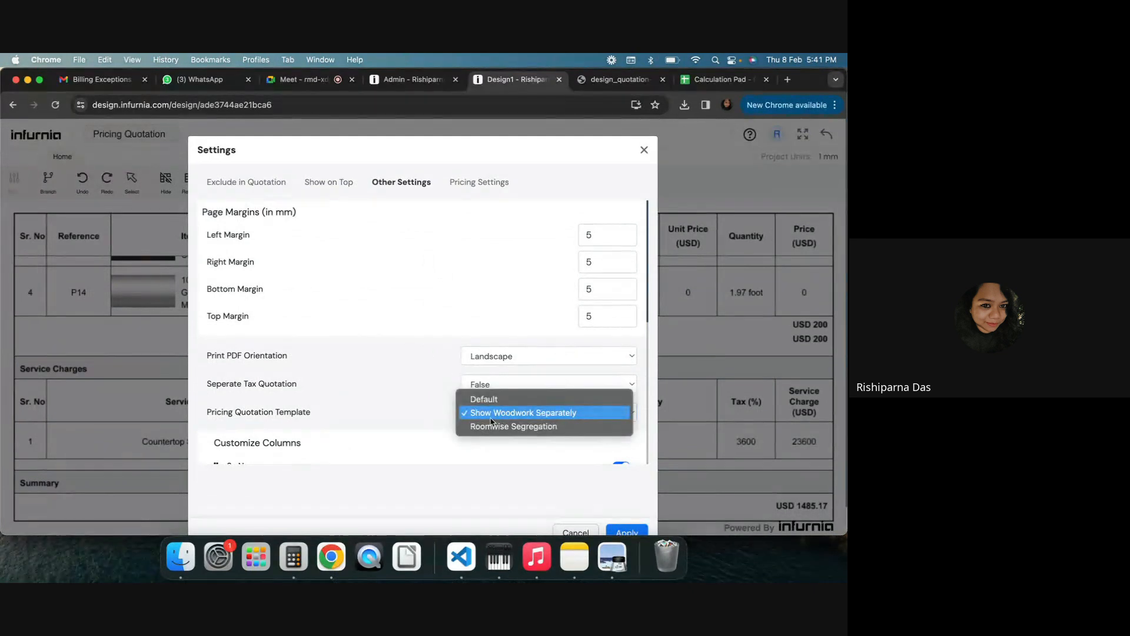
{"action": "left_click", "coordinate": [485, 428]}
{"action": "scroll", "coordinate": [530, 448], "scroll_direction": "down", "scroll_amount": 3}
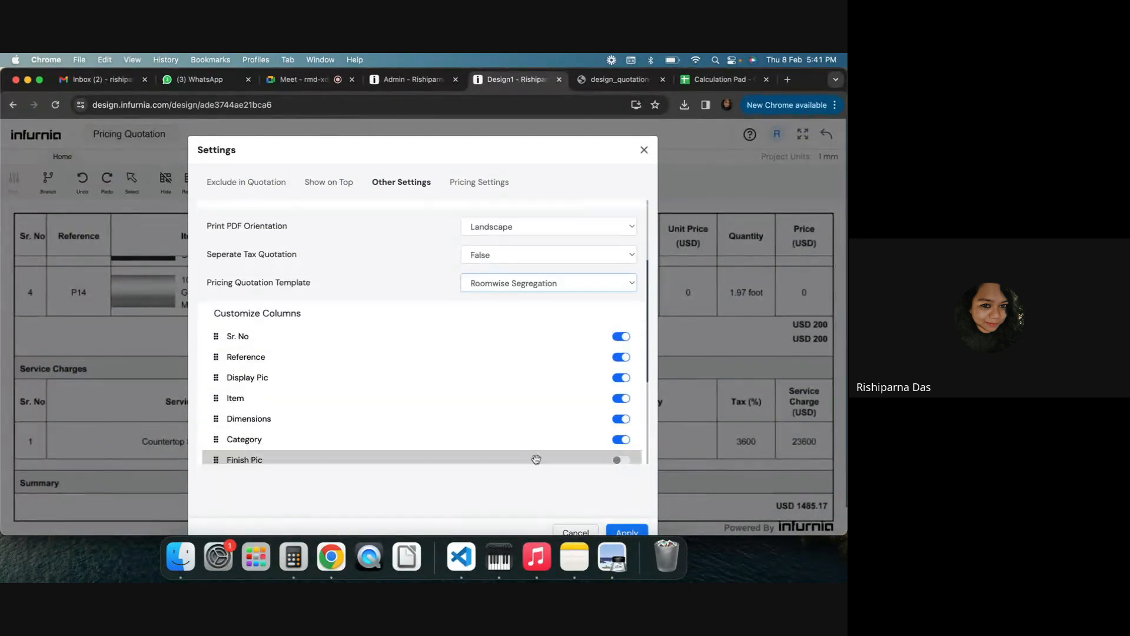
{"action": "left_click", "coordinate": [627, 533]}
{"action": "scroll", "coordinate": [157, 323], "scroll_direction": "down", "scroll_amount": 3}
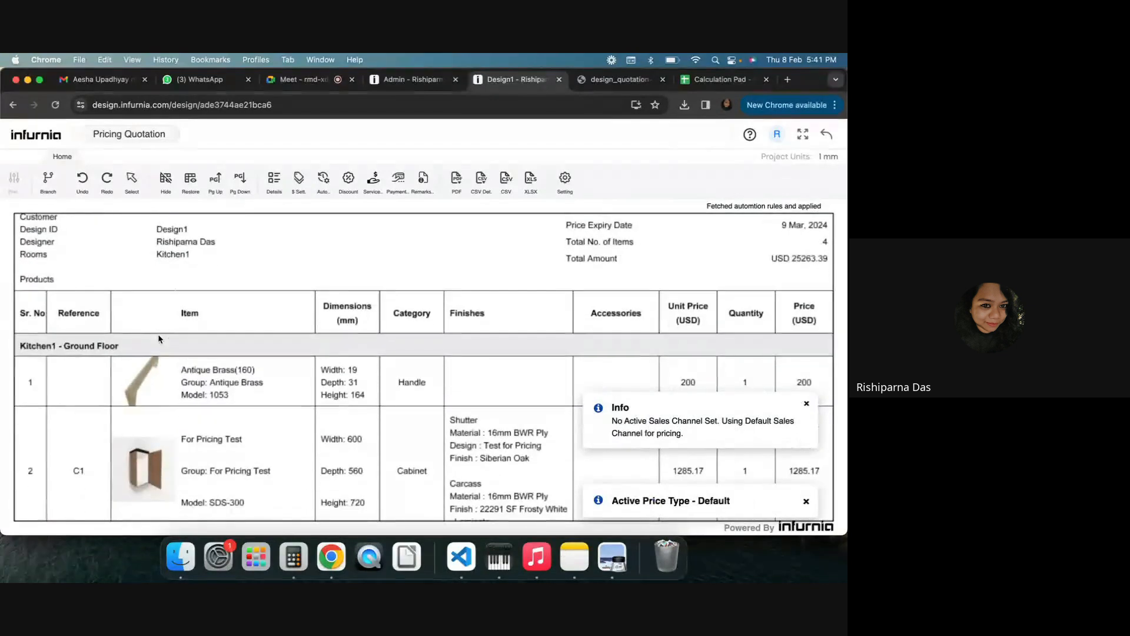
{"action": "scroll", "coordinate": [134, 337], "scroll_direction": "down", "scroll_amount": 5}
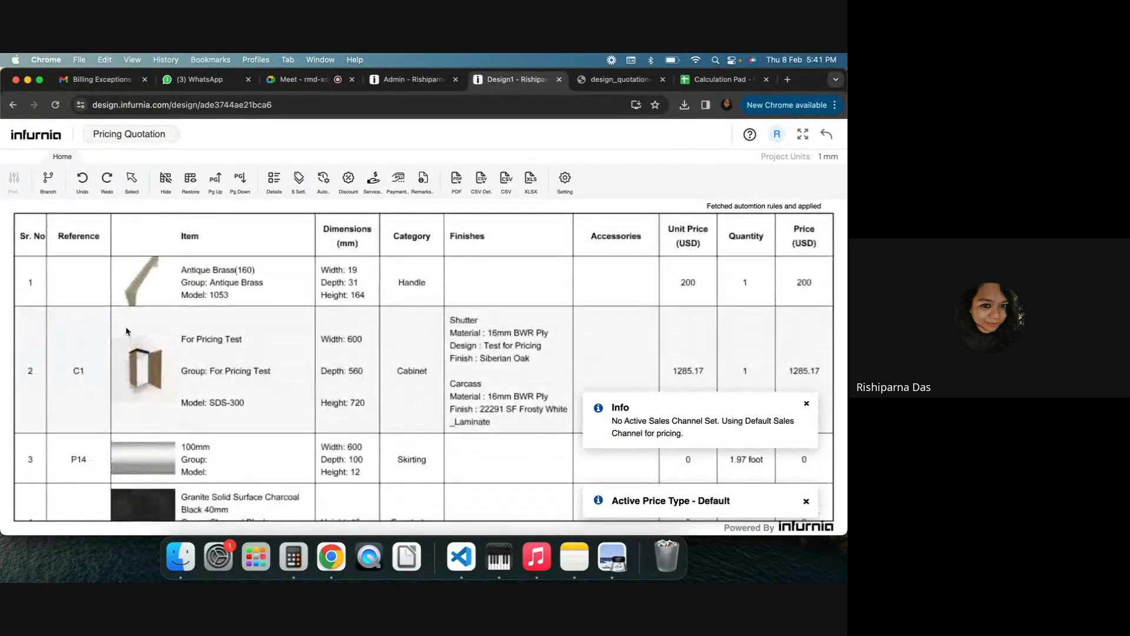
{"action": "scroll", "coordinate": [123, 275], "scroll_direction": "up", "scroll_amount": 5}
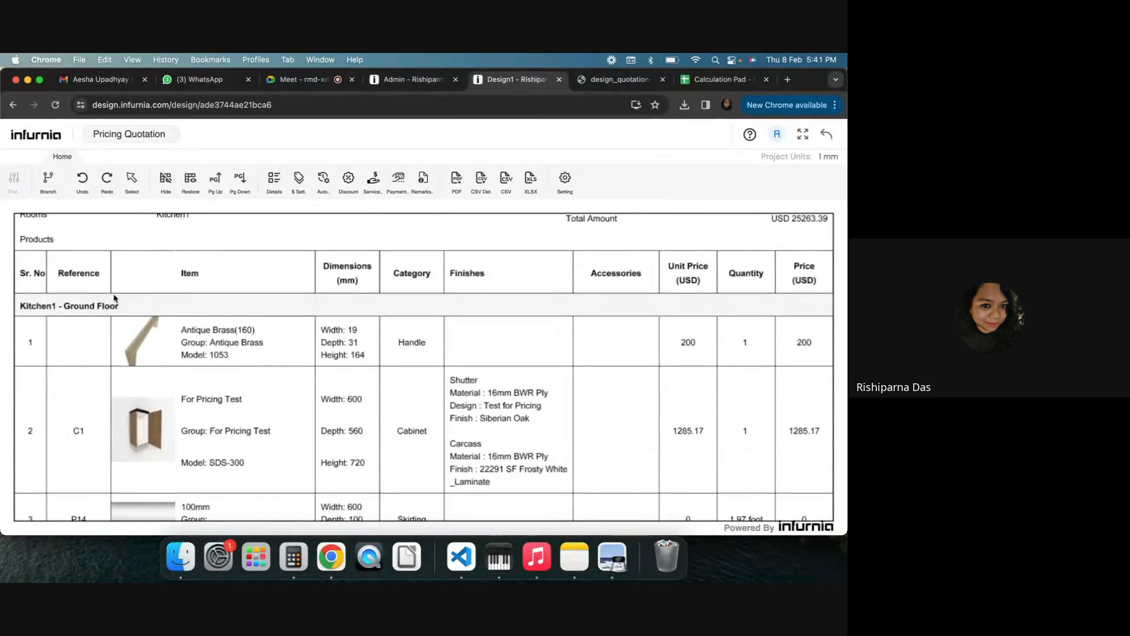
{"action": "scroll", "coordinate": [115, 299], "scroll_direction": "up", "scroll_amount": 2}
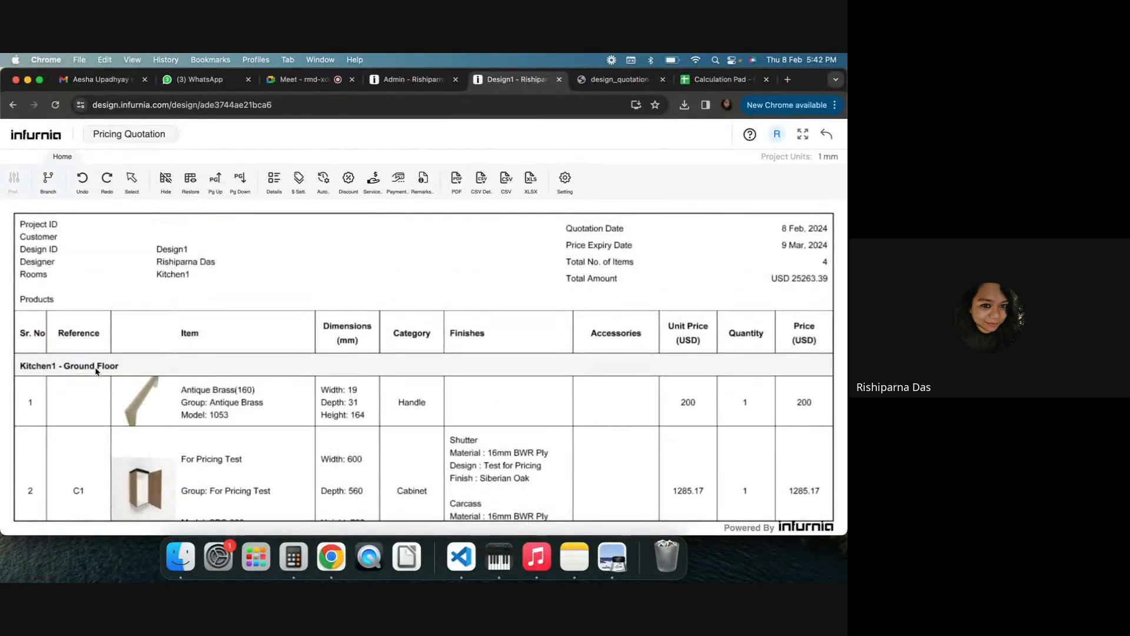
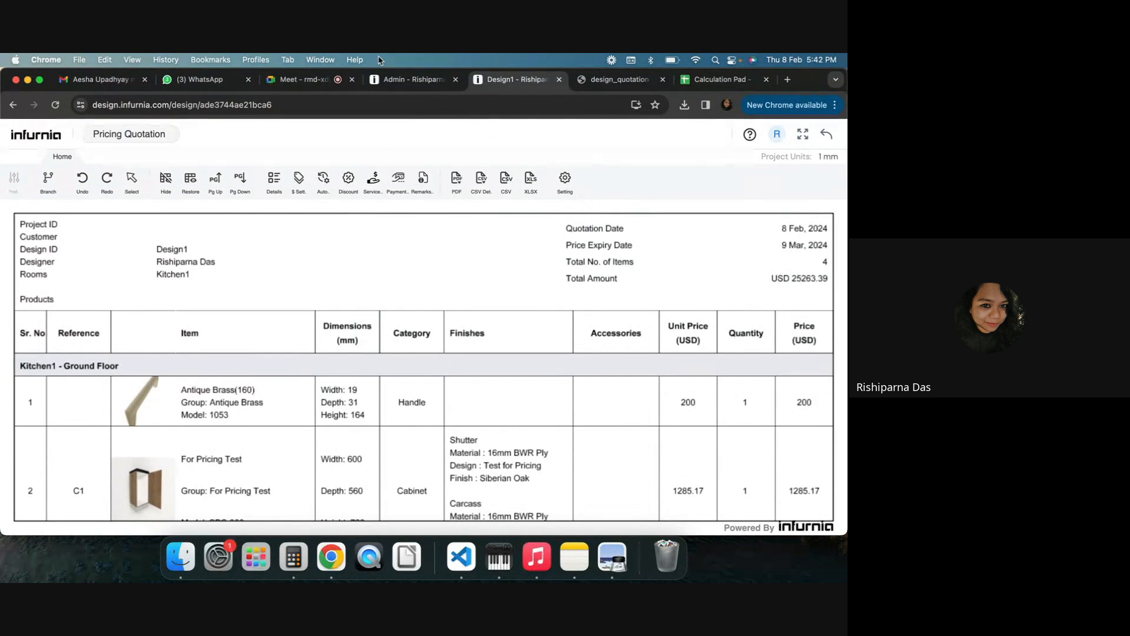
Open the For Pricing Test base unit's SKU properties in the admin catalogue and review its default pricing settings
{"action": "left_click", "coordinate": [412, 79]}
{"action": "left_click", "coordinate": [76, 185]}
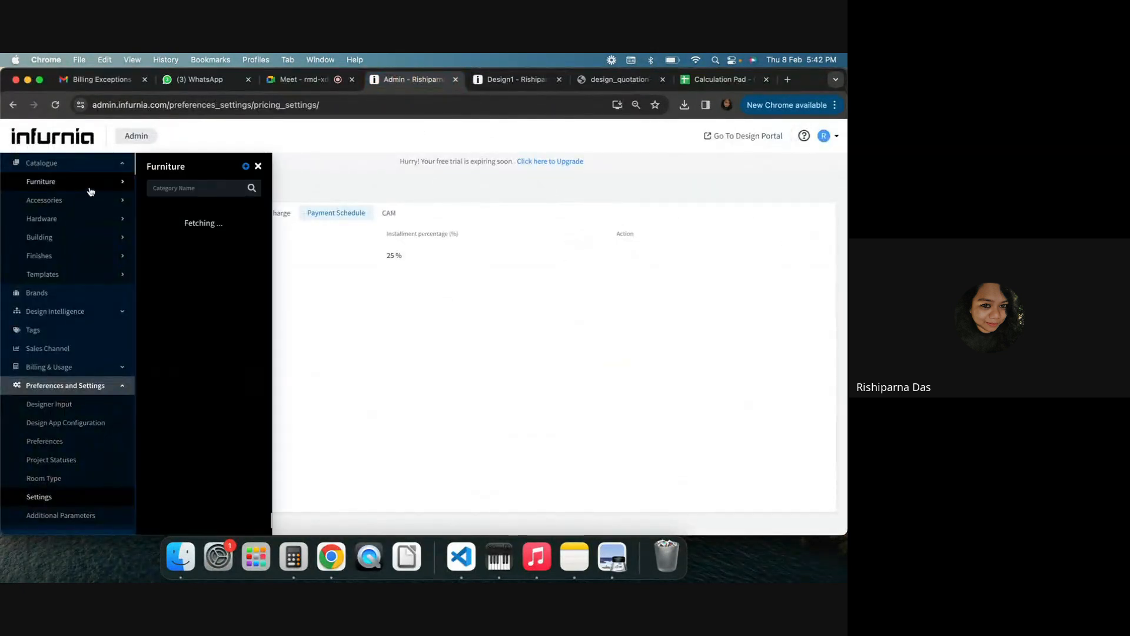
{"action": "left_click", "coordinate": [177, 215]}
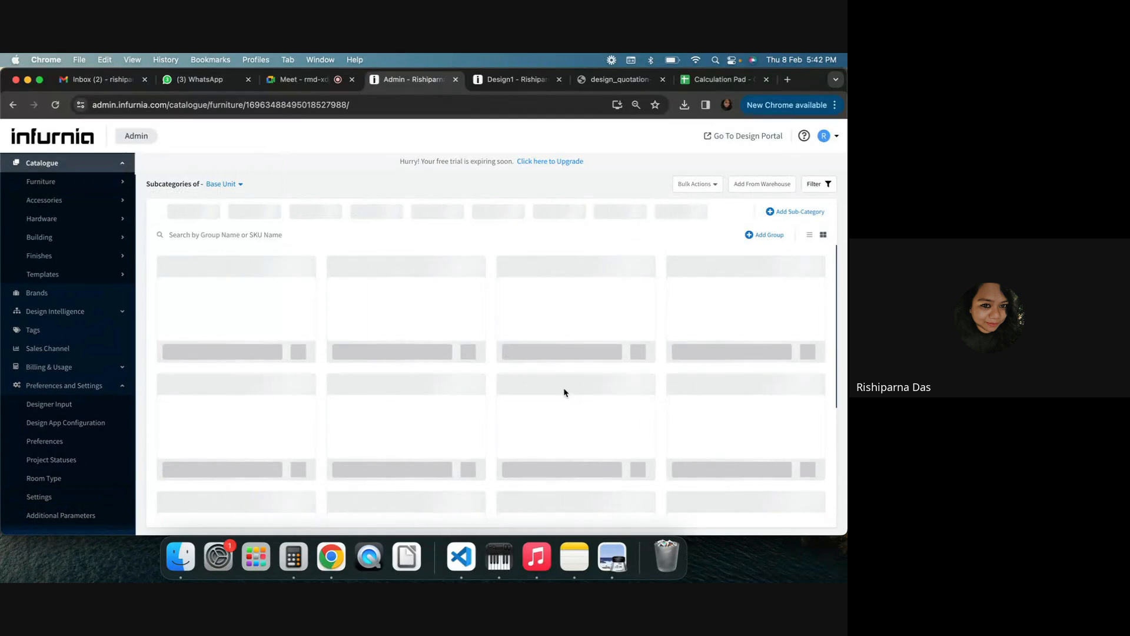
{"action": "left_click", "coordinate": [638, 359]}
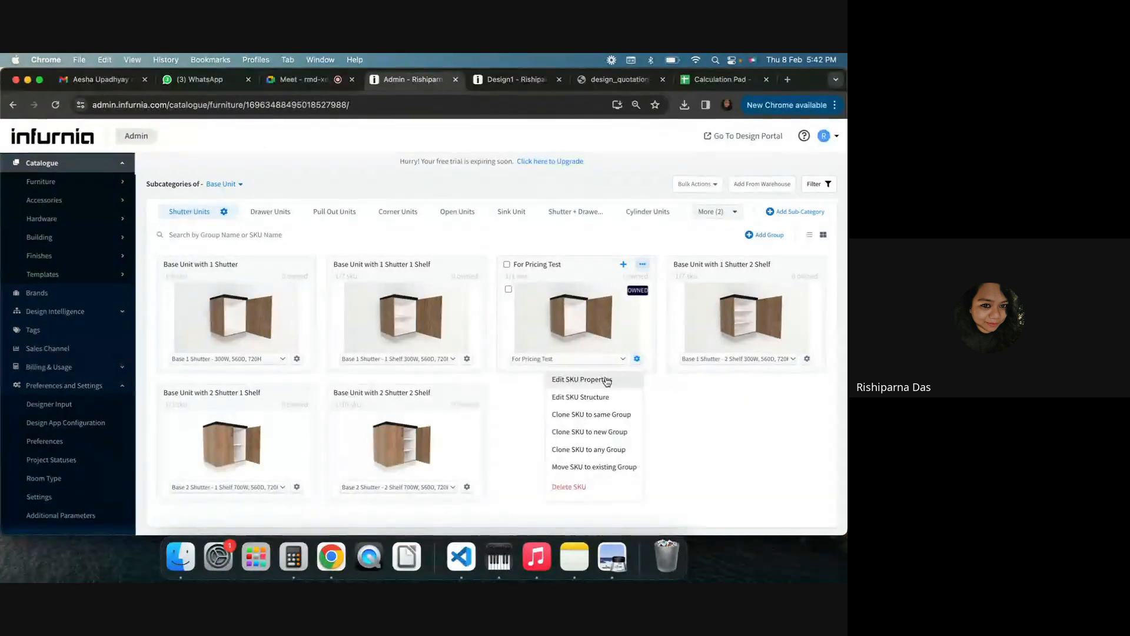
{"action": "left_click", "coordinate": [606, 379]}
{"action": "left_click", "coordinate": [342, 191]}
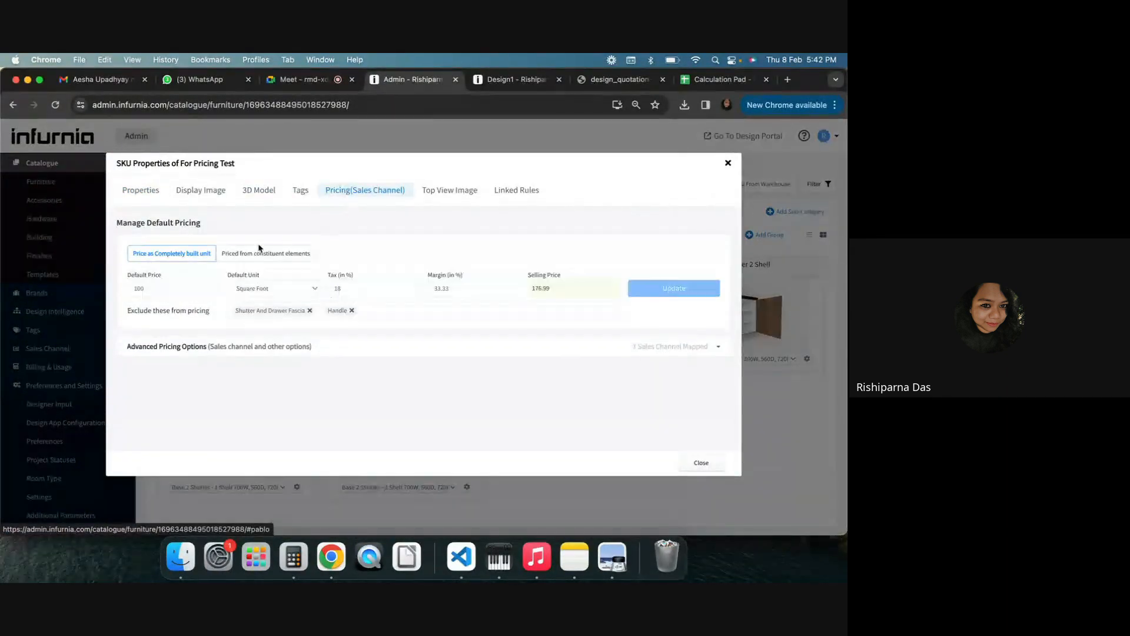
{"action": "left_click", "coordinate": [255, 254]}
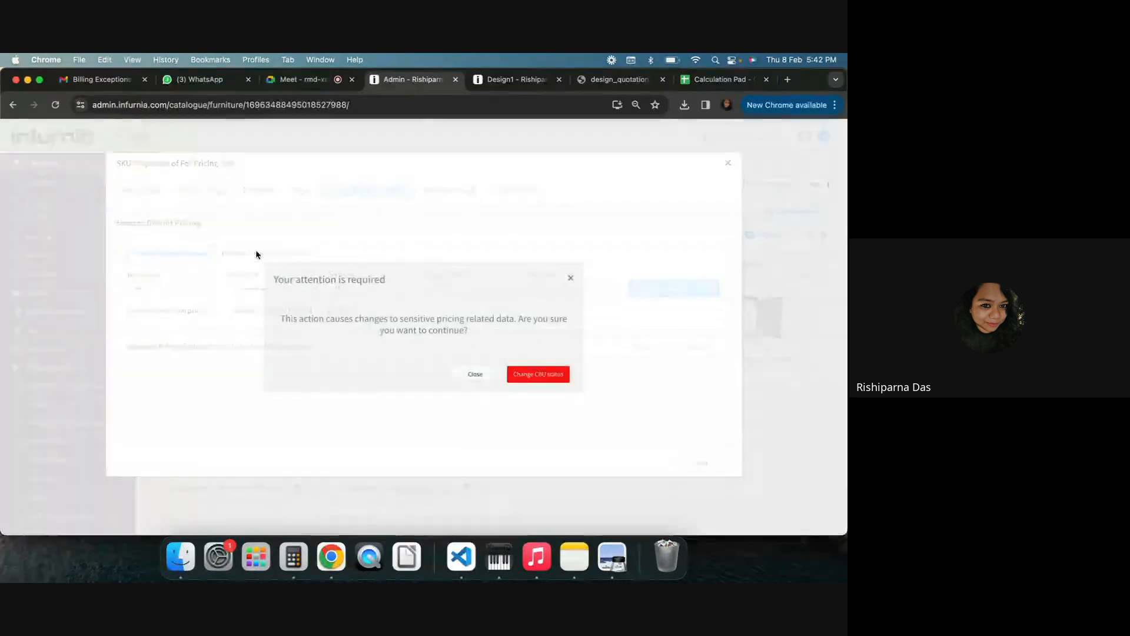
{"action": "left_click", "coordinate": [570, 278]}
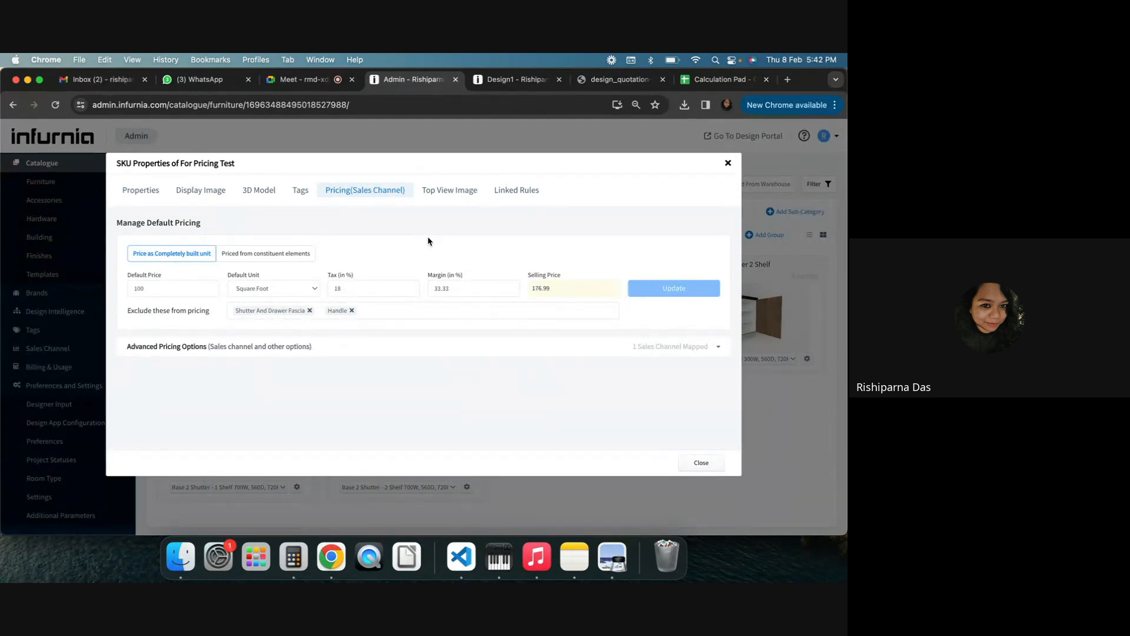
{"action": "left_click", "coordinate": [728, 163]}
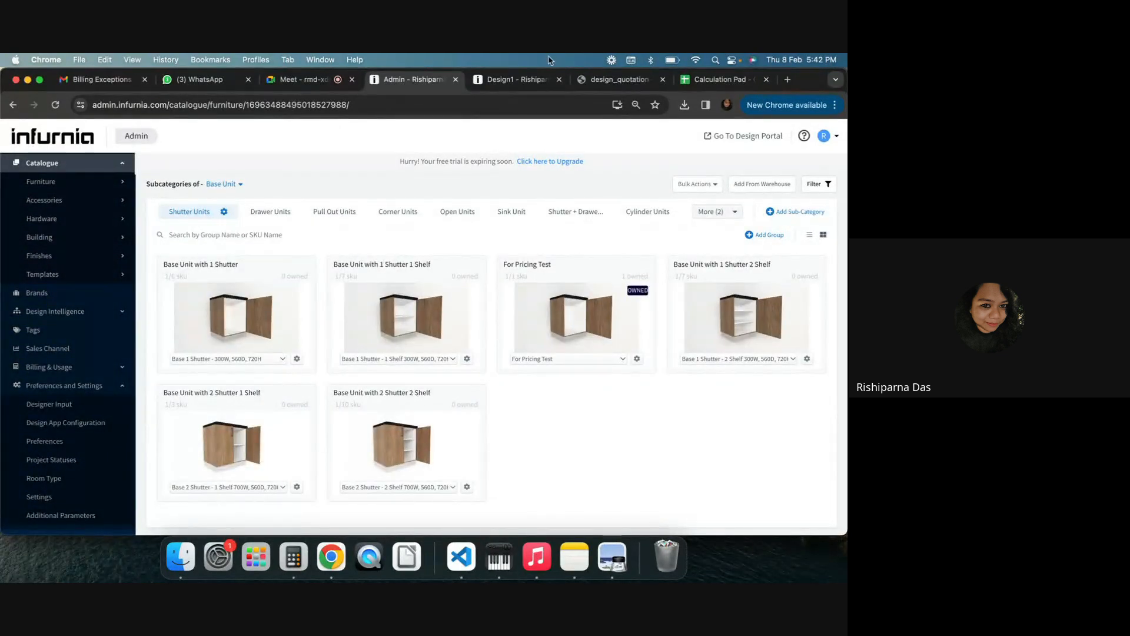
{"action": "left_click", "coordinate": [312, 82]}
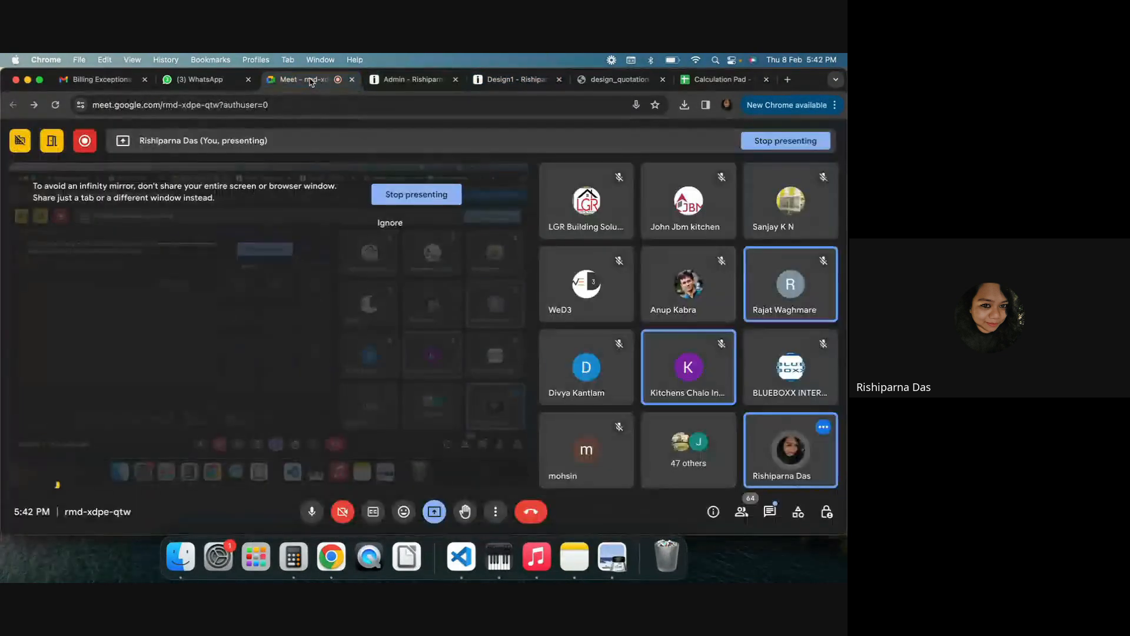
{"action": "left_click", "coordinate": [312, 513]}
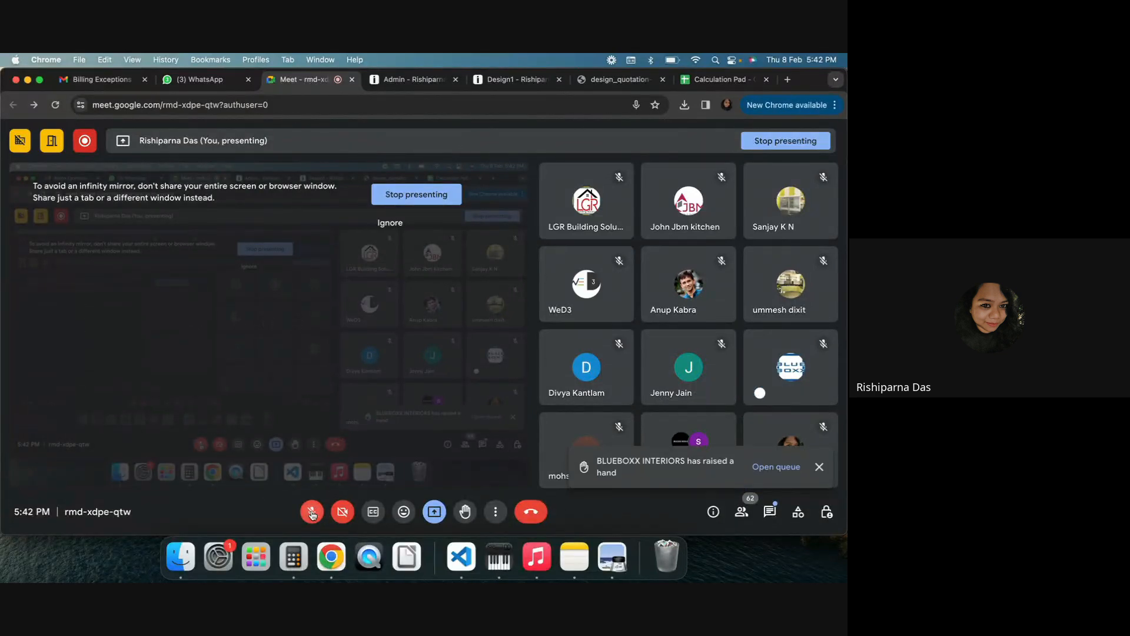
{"action": "left_click", "coordinate": [312, 512]}
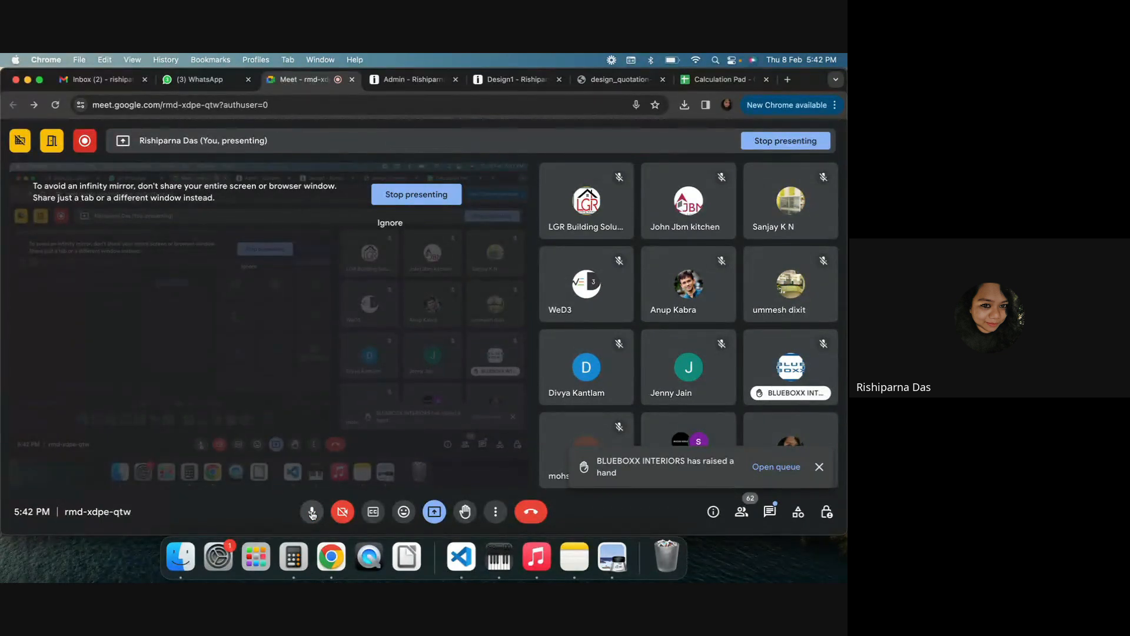
{"action": "left_click", "coordinate": [312, 512]}
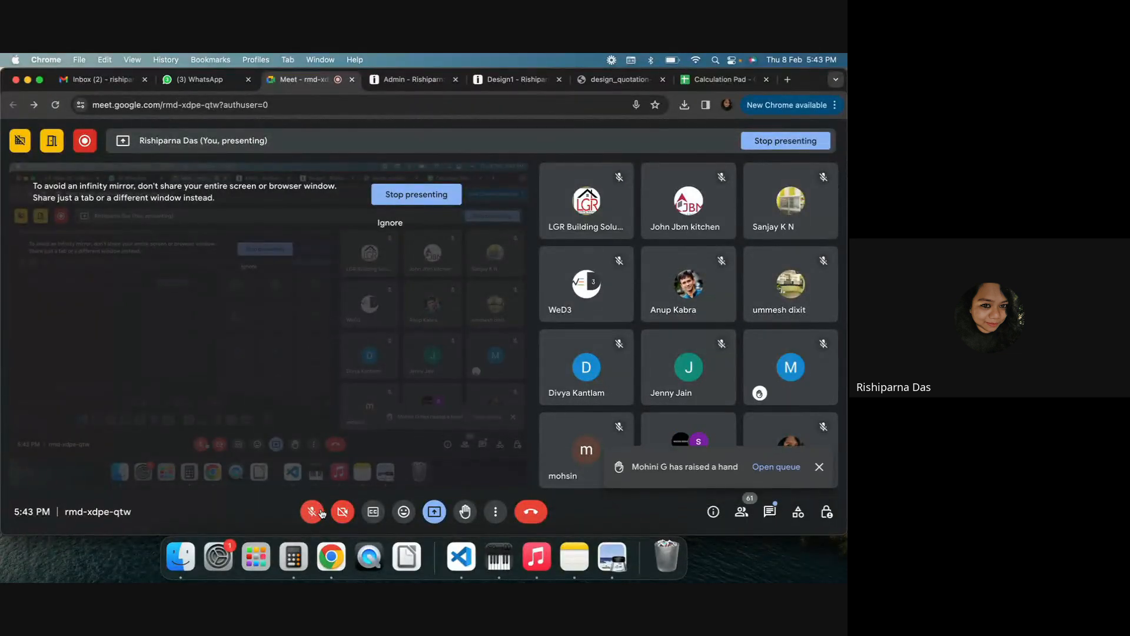
{"action": "left_click", "coordinate": [313, 511]}
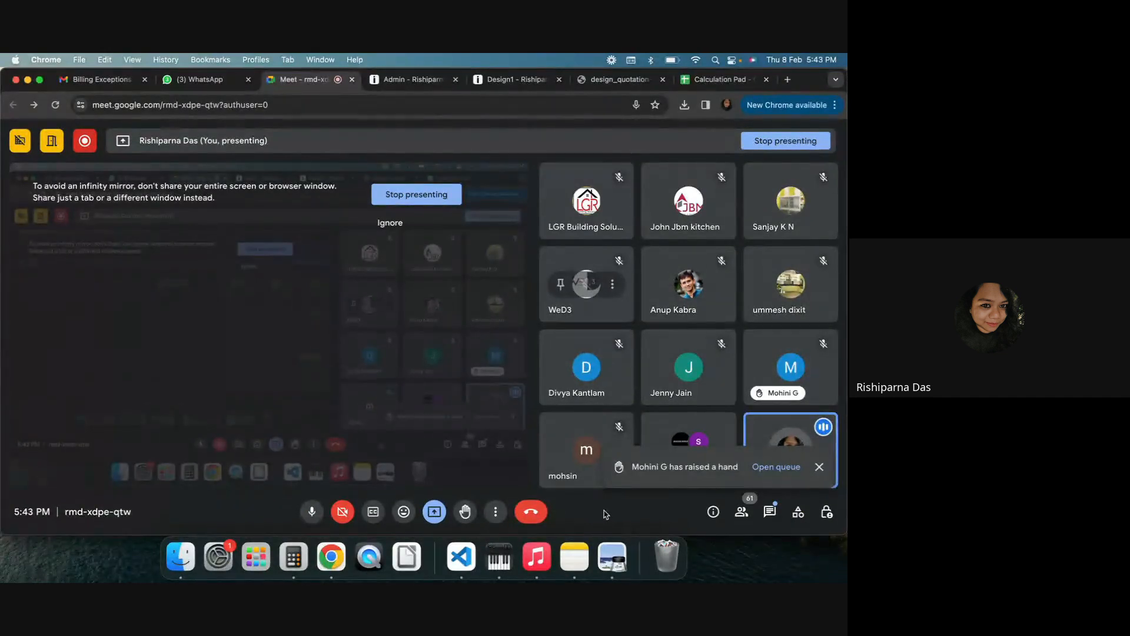
{"action": "left_click", "coordinate": [782, 467]}
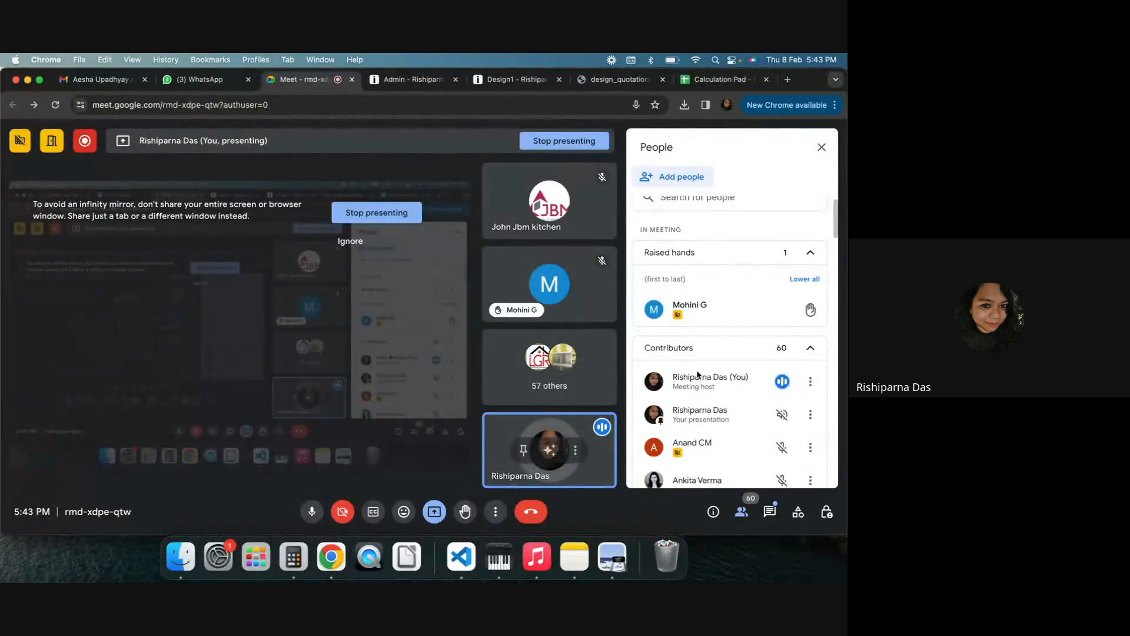
{"action": "left_click", "coordinate": [829, 146]}
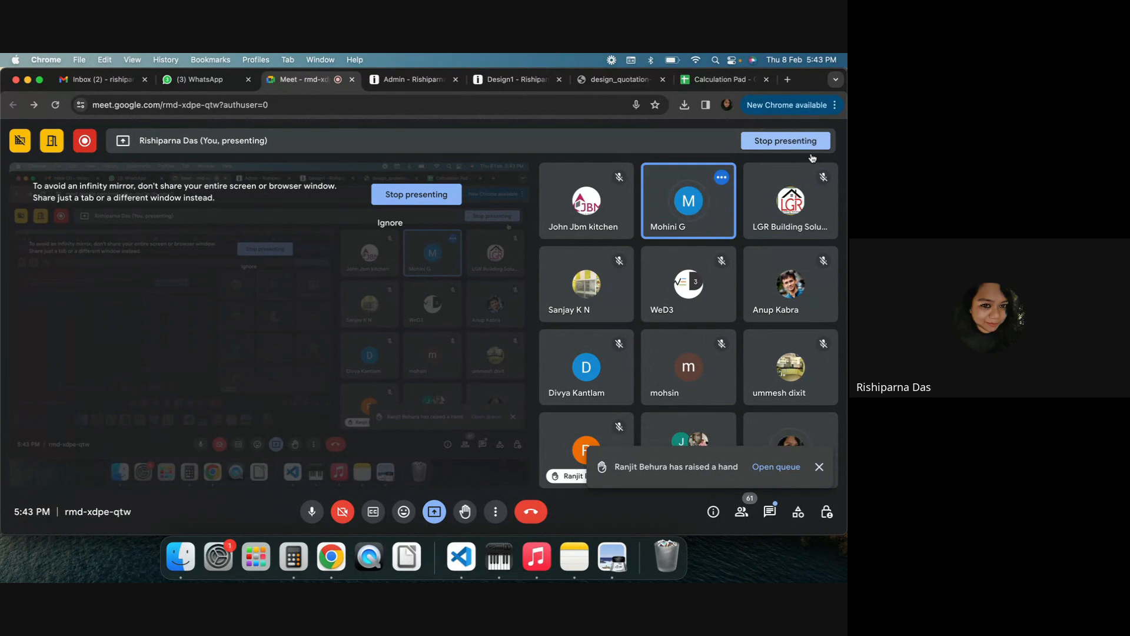
Switch to the Calculation Pad spreadsheet and enter the label Selling Price (without tax) with the value 100 beside it
{"action": "left_click", "coordinate": [715, 79]}
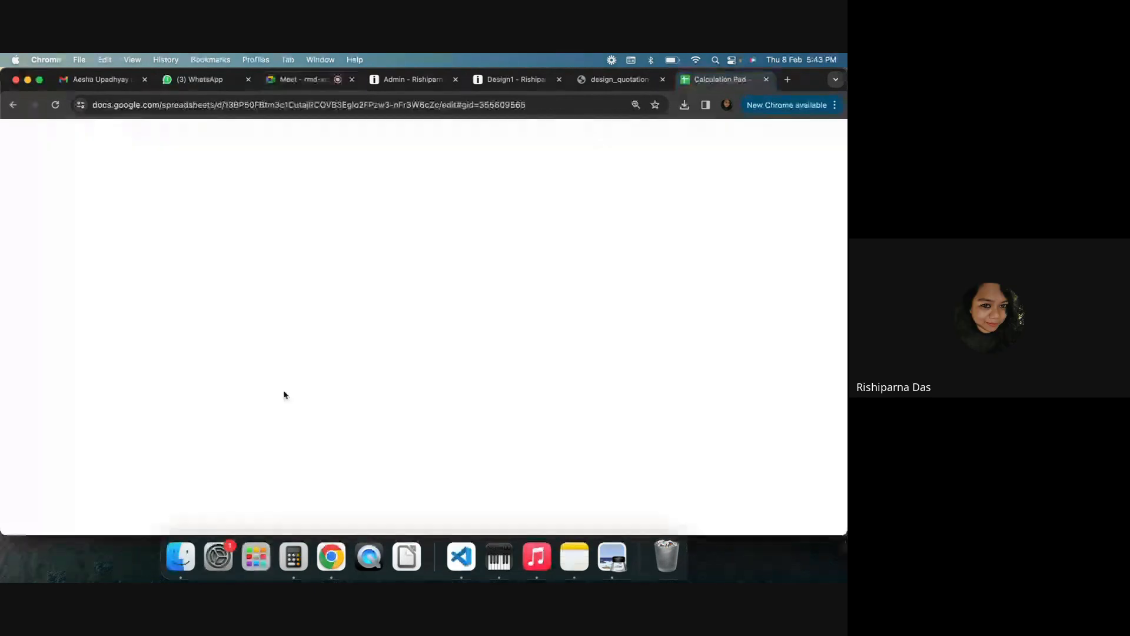
{"action": "scroll", "coordinate": [236, 416], "scroll_direction": "down", "scroll_amount": 4}
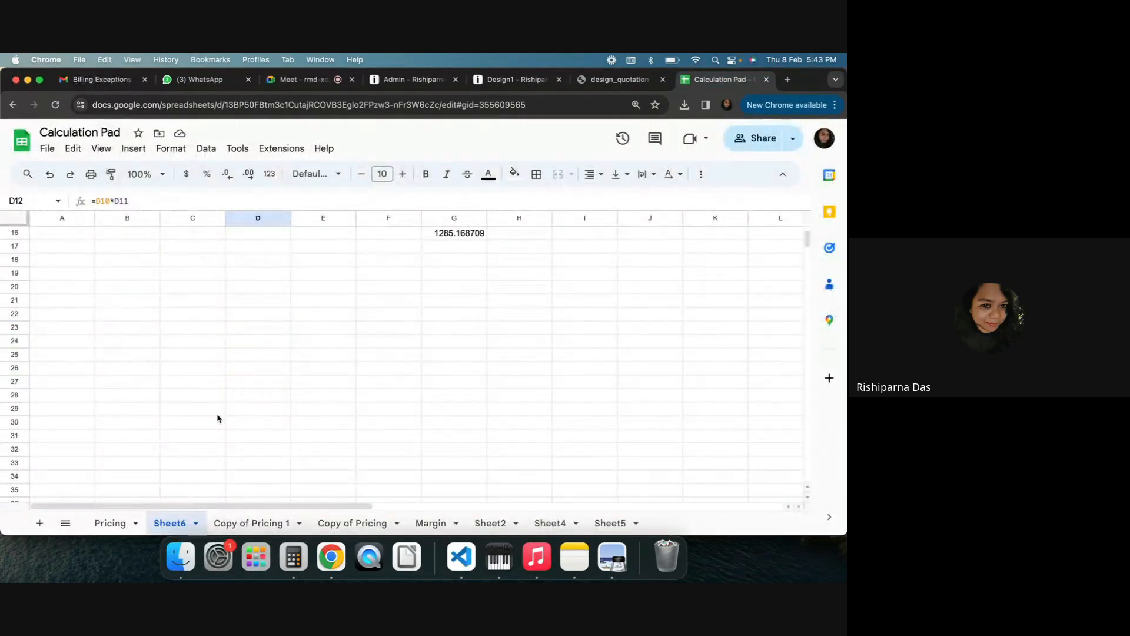
{"action": "left_click", "coordinate": [209, 326]}
{"action": "type", "text": "Selling "}
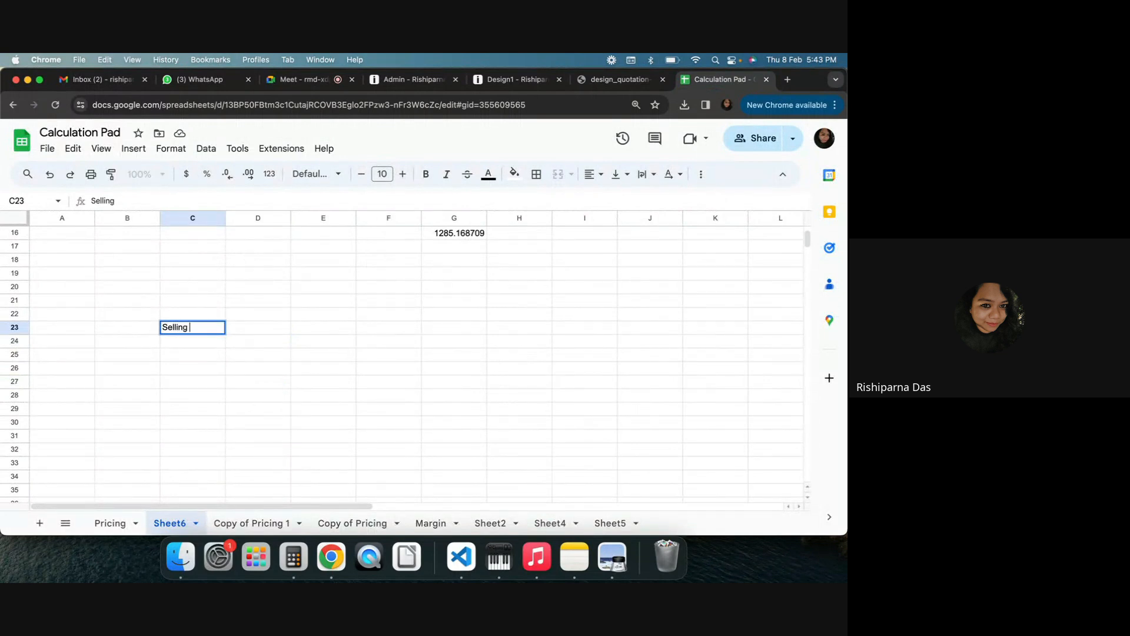
{"action": "type", "text": "Price (with"}
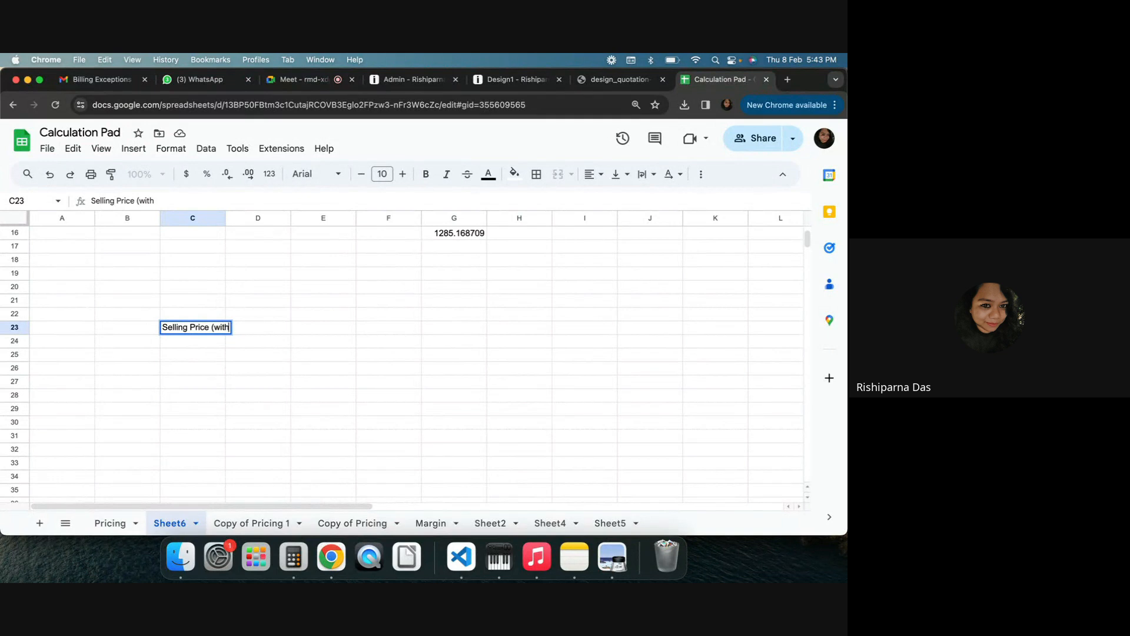
{"action": "type", "text": "oy"}
{"action": "key", "text": "BackSpace"}
{"action": "type", "text": "ut"}
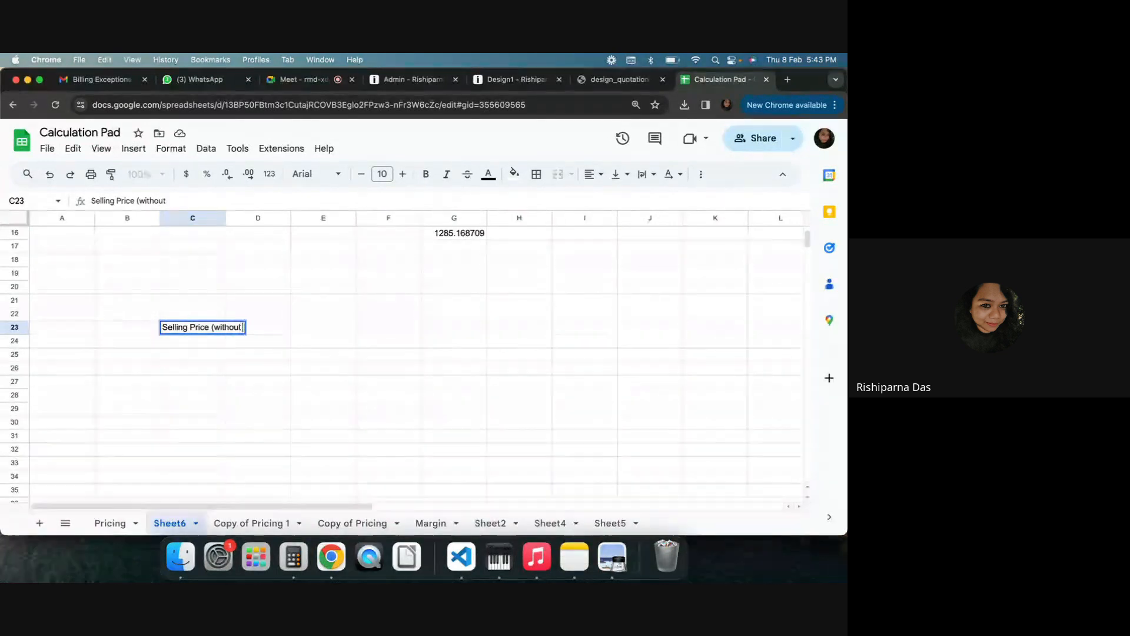
{"action": "type", "text": " tax)"}
{"action": "key", "text": "Tab"}
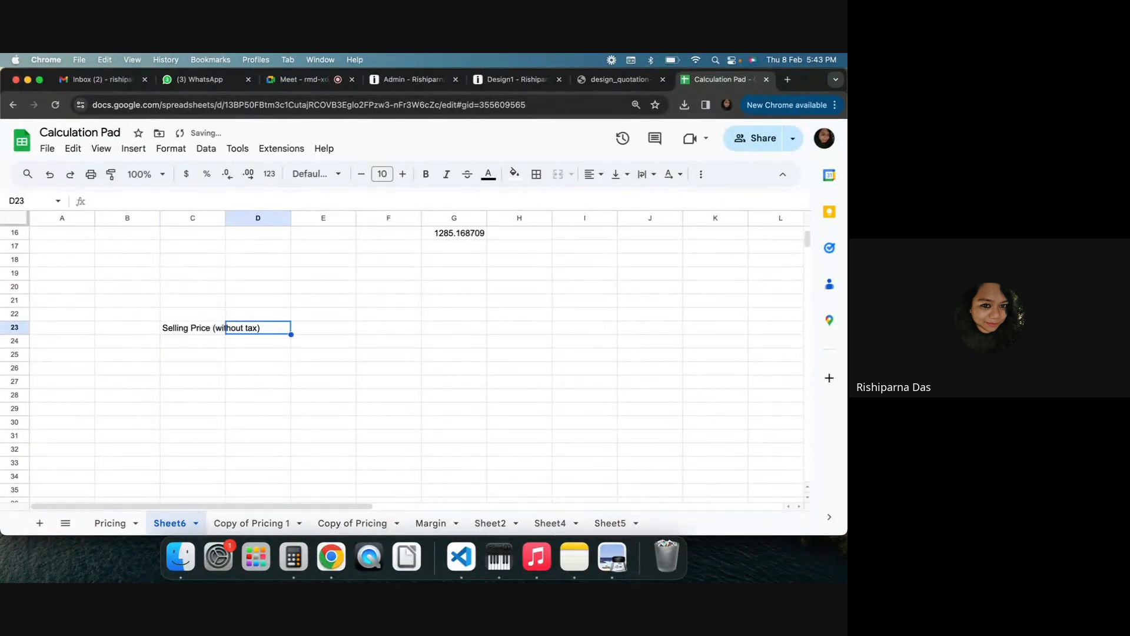
{"action": "key", "text": "Tab"}
{"action": "type", "text": "100"}
{"action": "key", "text": "Return"}
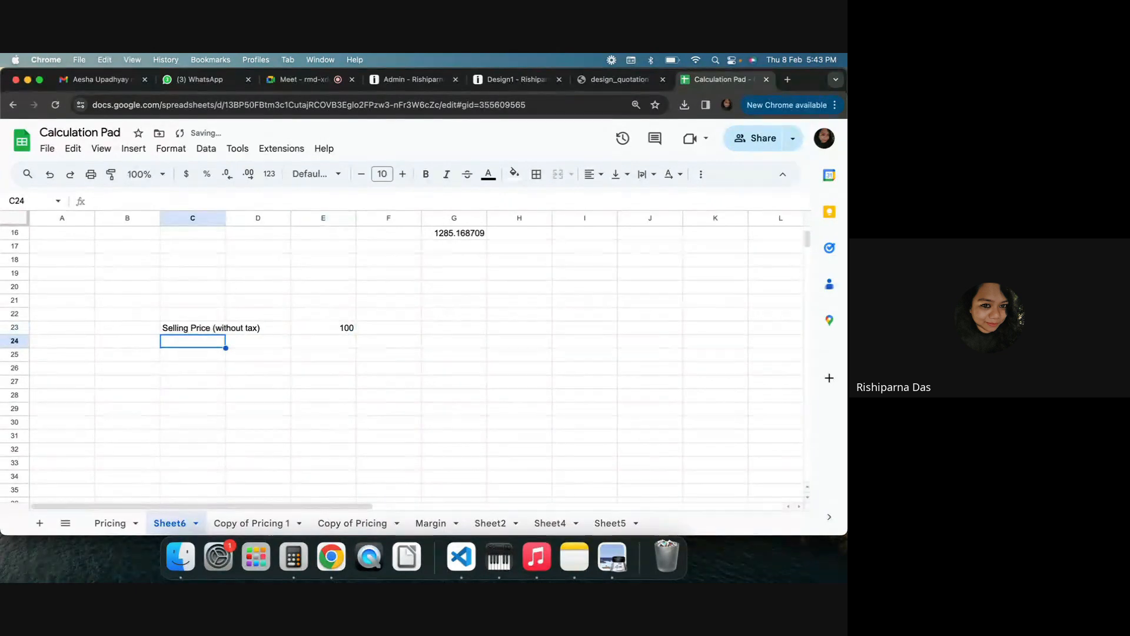
Shorten the label to SP (without tax) and add an SP (with tax) label in the row below
{"action": "type", "text": "S"}
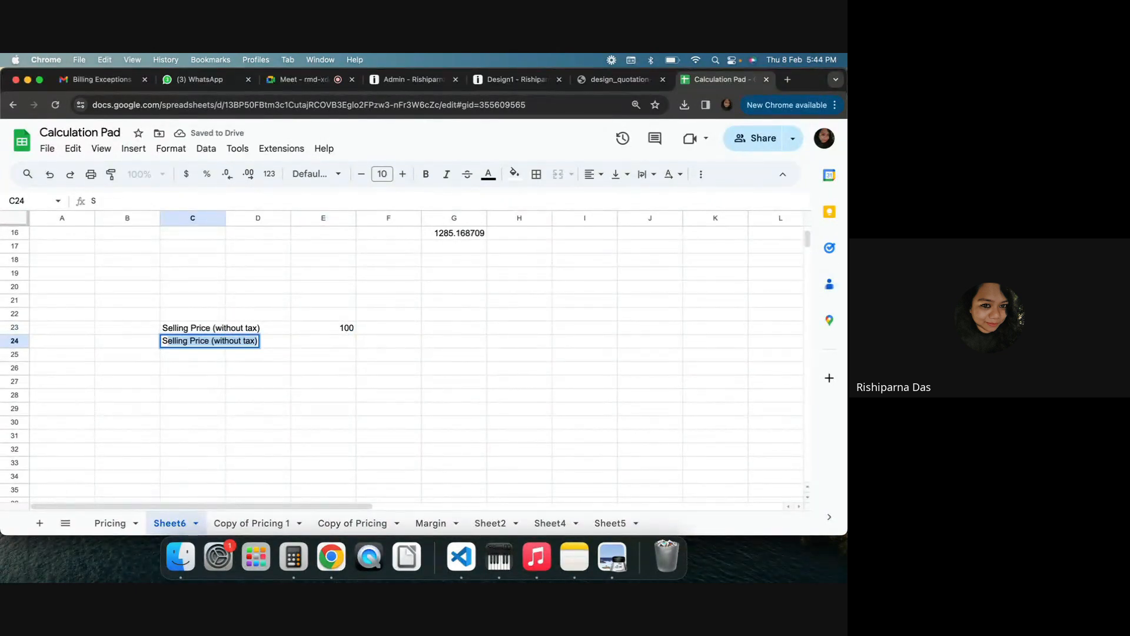
{"action": "type", "text": "P"}
{"action": "double_click", "coordinate": [219, 328]}
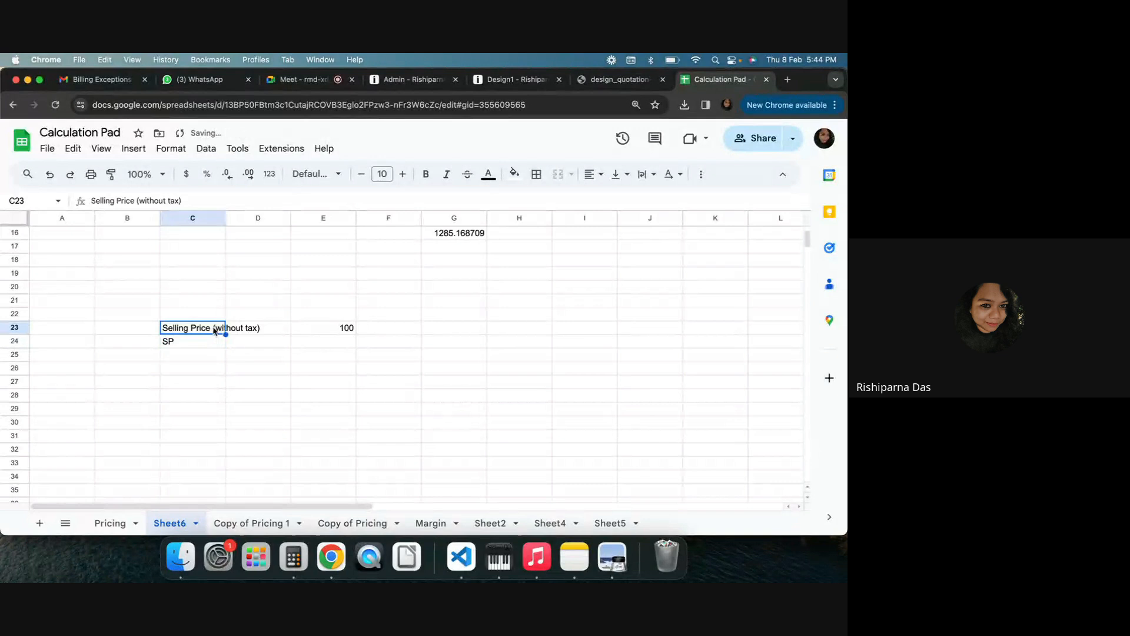
{"action": "left_click_drag", "start_coordinate": [212, 328], "coordinate": [169, 328]}
{"action": "type", "text": "P"}
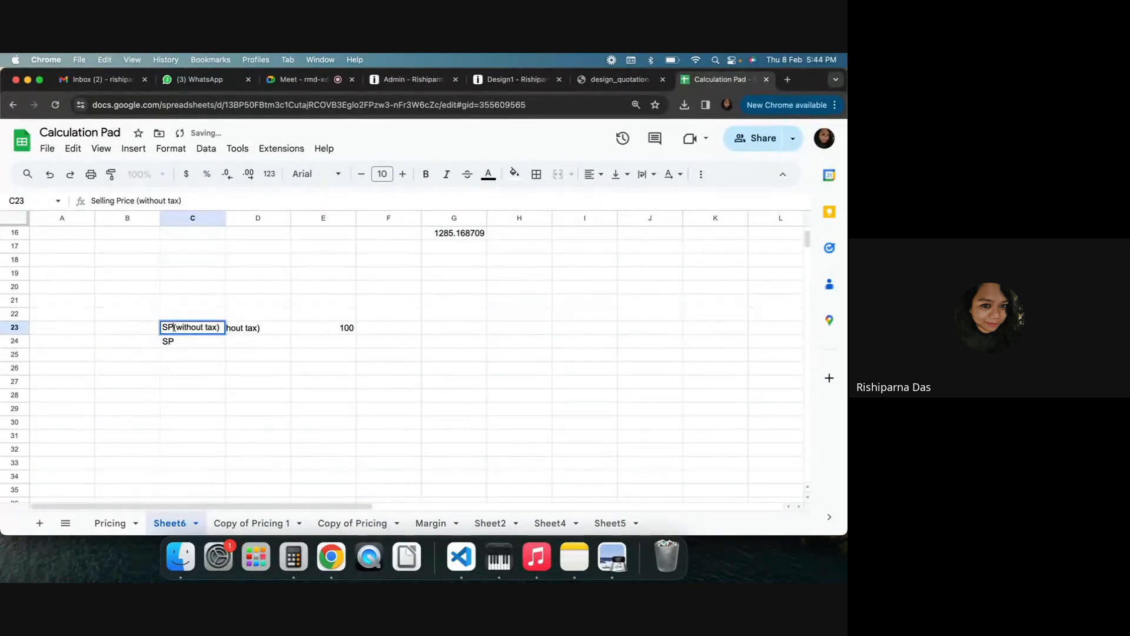
{"action": "key", "text": "Return"}
{"action": "type", "text": "SP"}
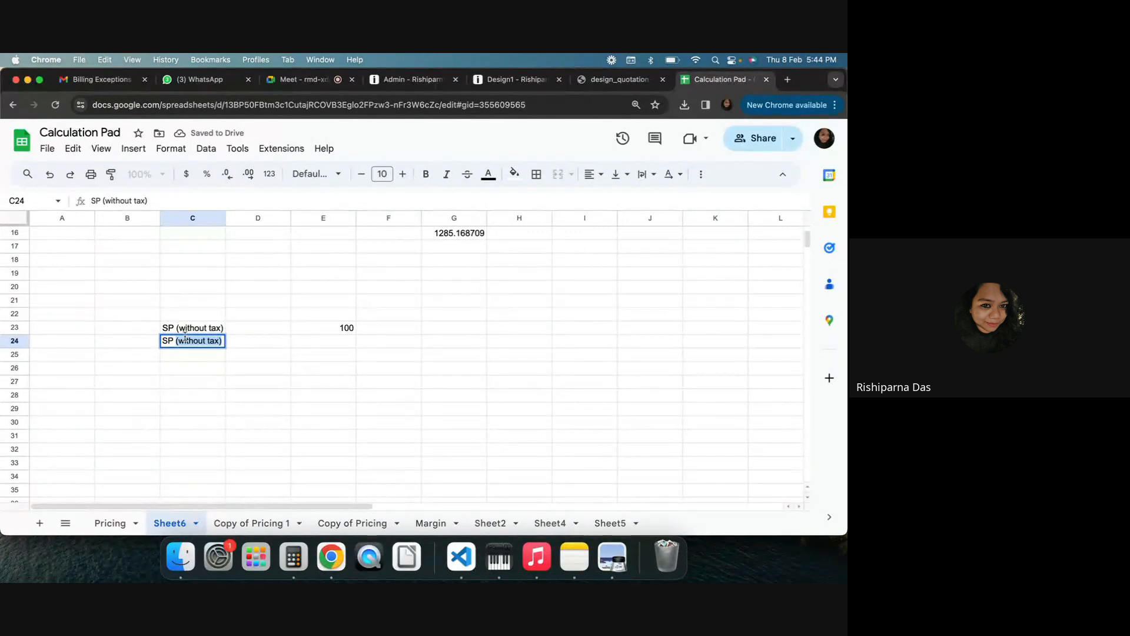
{"action": "left_click", "coordinate": [203, 340]}
{"action": "key", "text": "BackSpace"}
{"action": "key", "text": "BackSpace"}
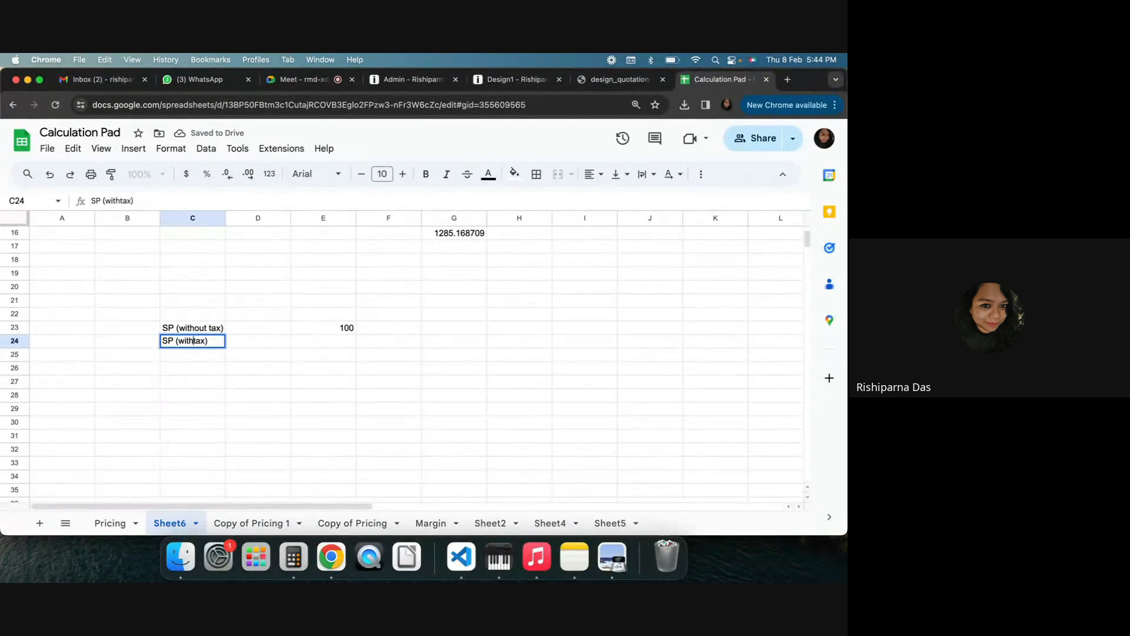
{"action": "key", "text": "Return"}
Copy the Selling Price (with Tax) formula row from the Margin sheet into Sheet6 and widen column C
{"action": "left_click", "coordinate": [288, 397]}
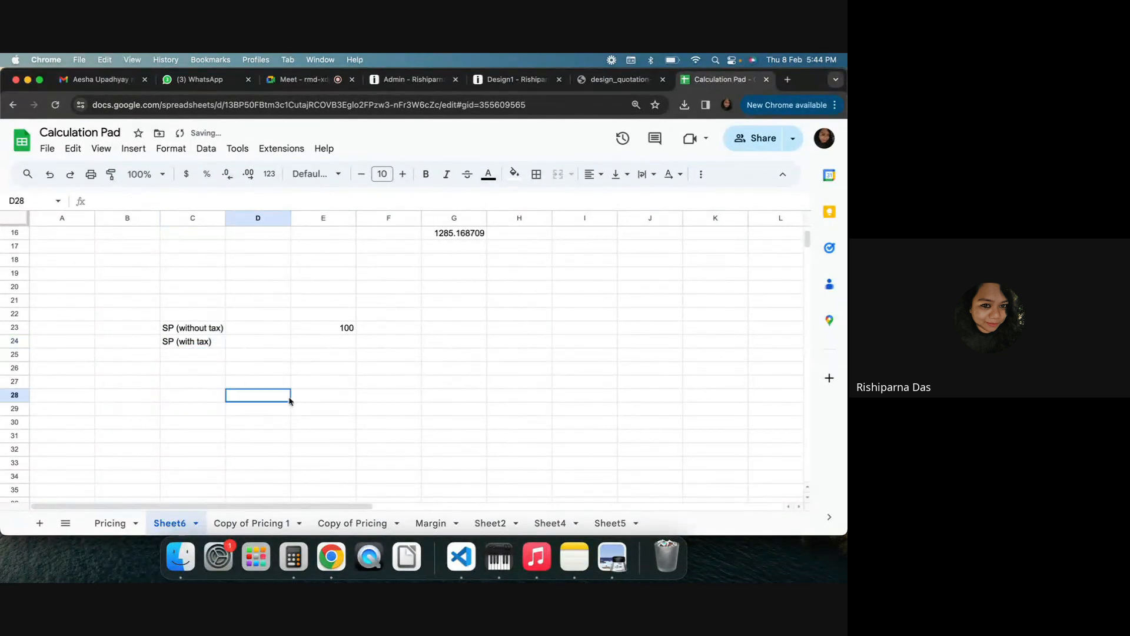
{"action": "double_click", "coordinate": [329, 341]}
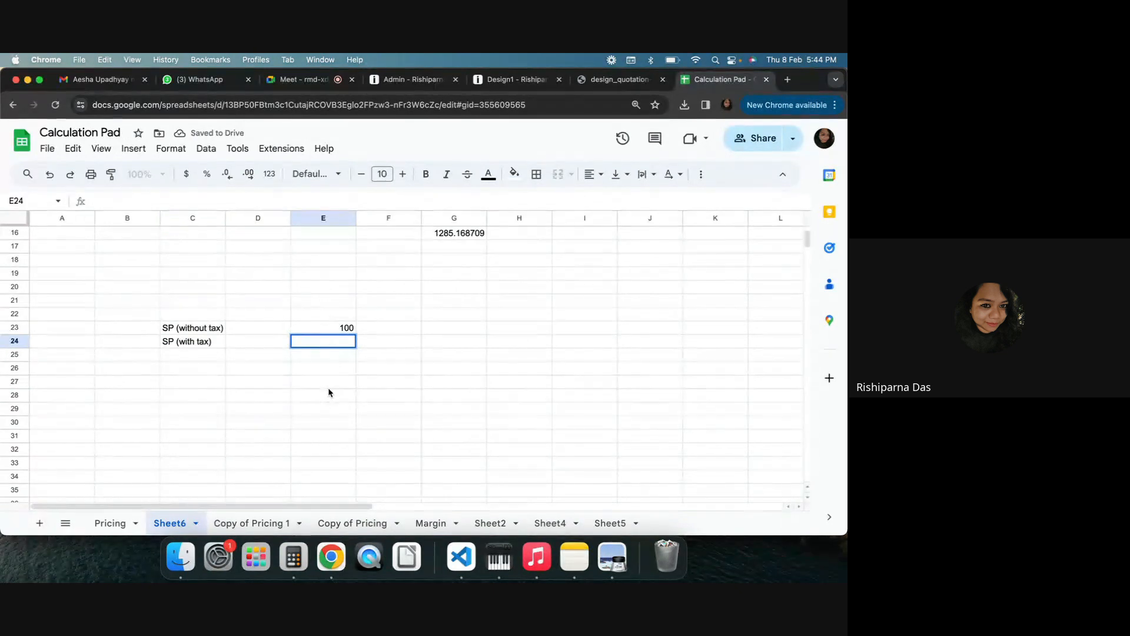
{"action": "left_click", "coordinate": [611, 523]}
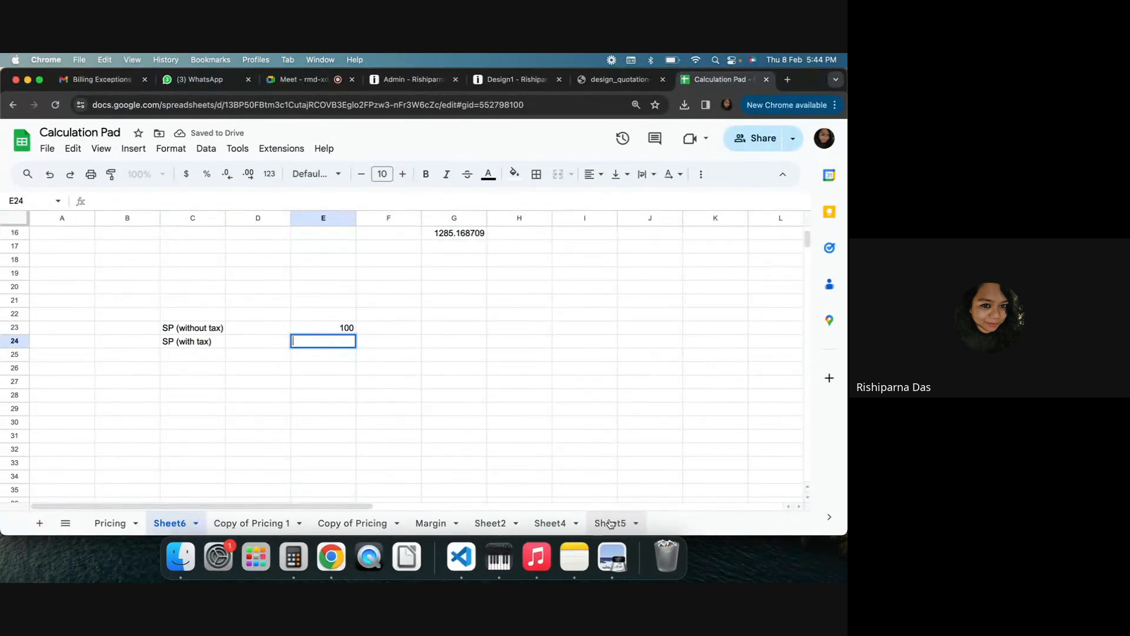
{"action": "left_click", "coordinate": [104, 524]}
{"action": "left_click", "coordinate": [430, 523]}
{"action": "left_click", "coordinate": [192, 383]}
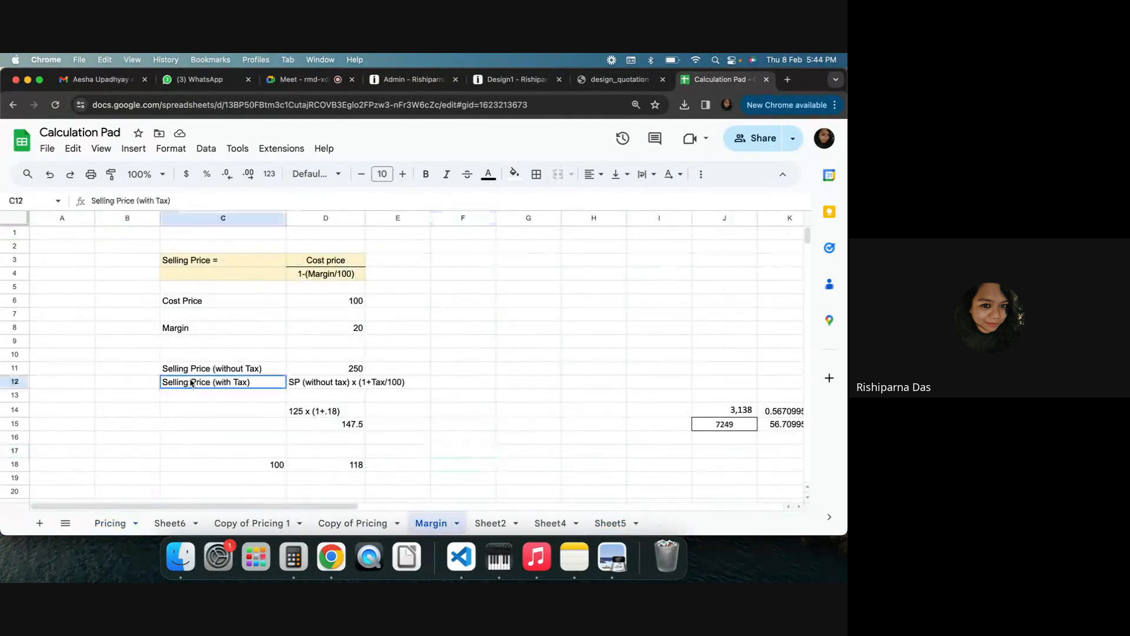
{"action": "left_click_drag", "start_coordinate": [192, 383], "coordinate": [339, 382]}
{"action": "key", "text": "super+c"}
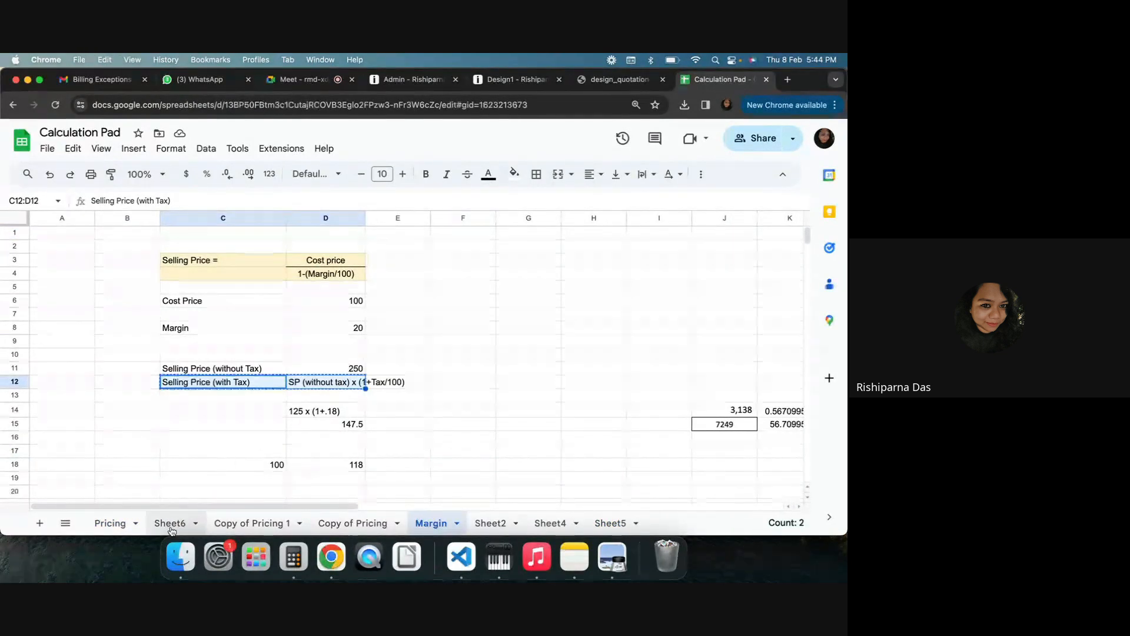
{"action": "left_click", "coordinate": [170, 523]}
{"action": "left_click", "coordinate": [197, 278]}
{"action": "key", "text": "super+v"}
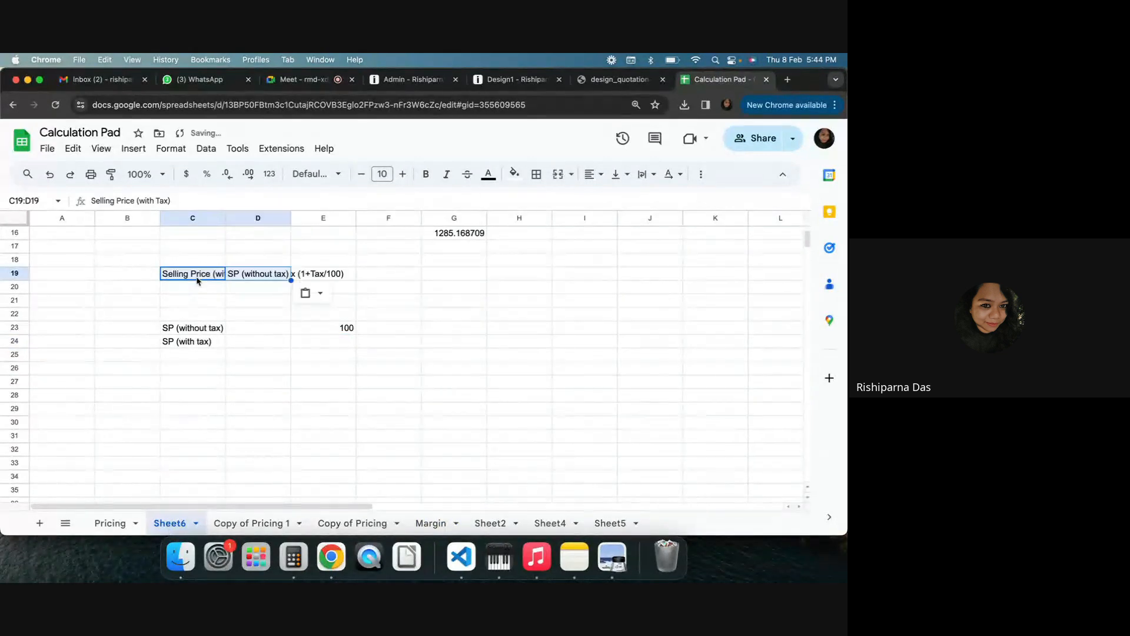
{"action": "left_click", "coordinate": [491, 290]}
{"action": "left_click_drag", "start_coordinate": [226, 218], "coordinate": [282, 217]}
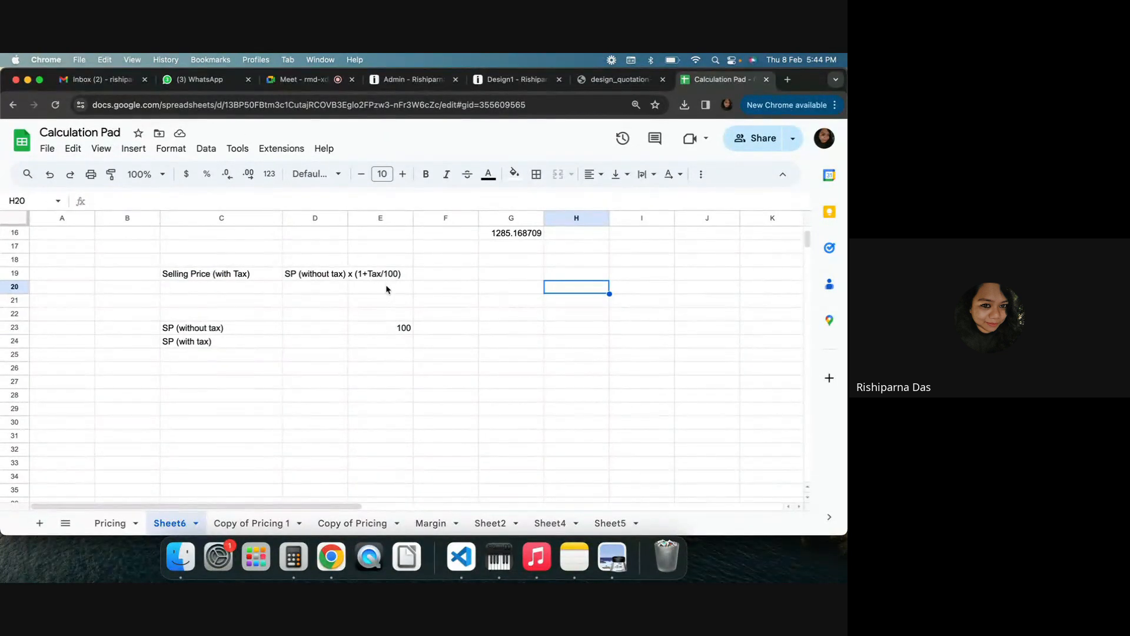
Write the worked example 100x(1+18/100) as text in cell G19 beside the Selling Price (with Tax) formula
{"action": "left_click", "coordinate": [484, 276]}
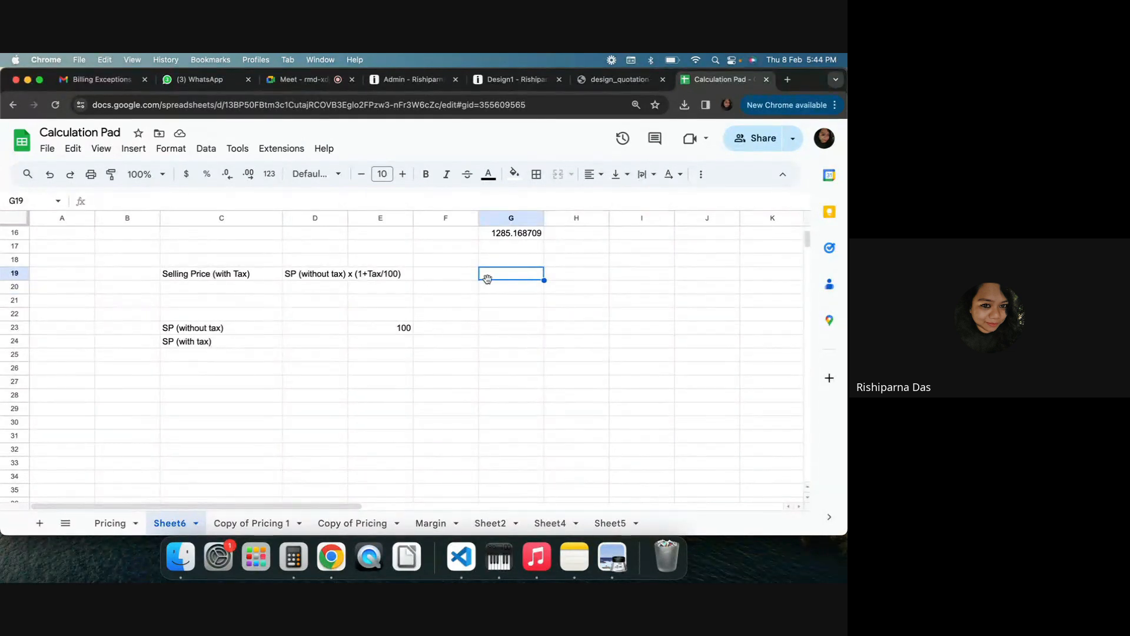
{"action": "type", "text": "100*"}
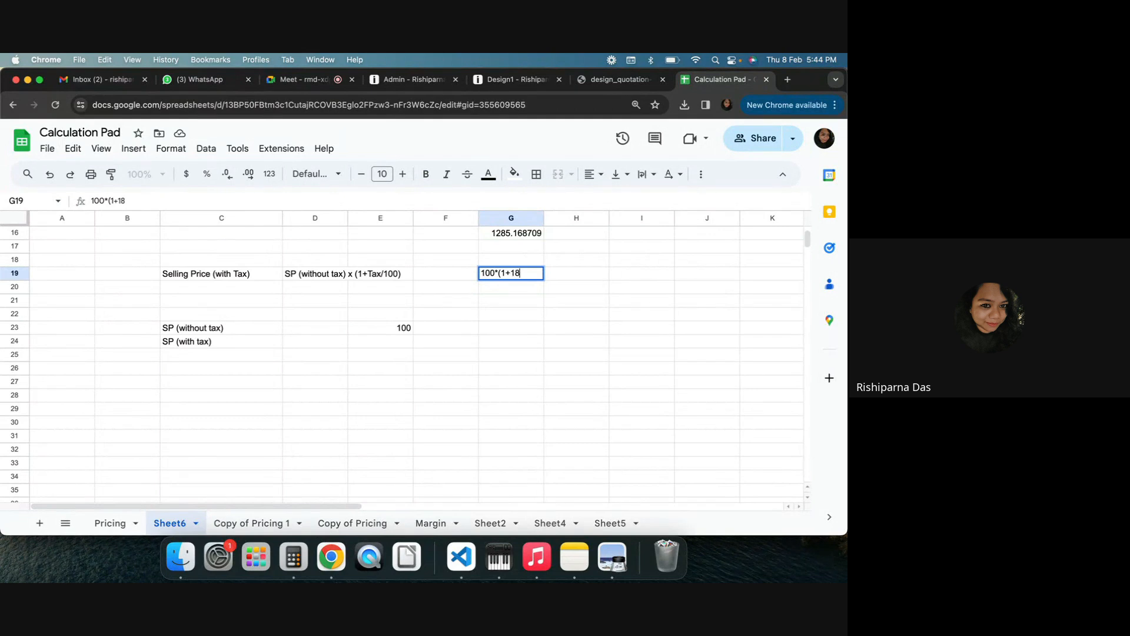
{"action": "type", "text": "100"}
{"action": "left_click", "coordinate": [499, 273]}
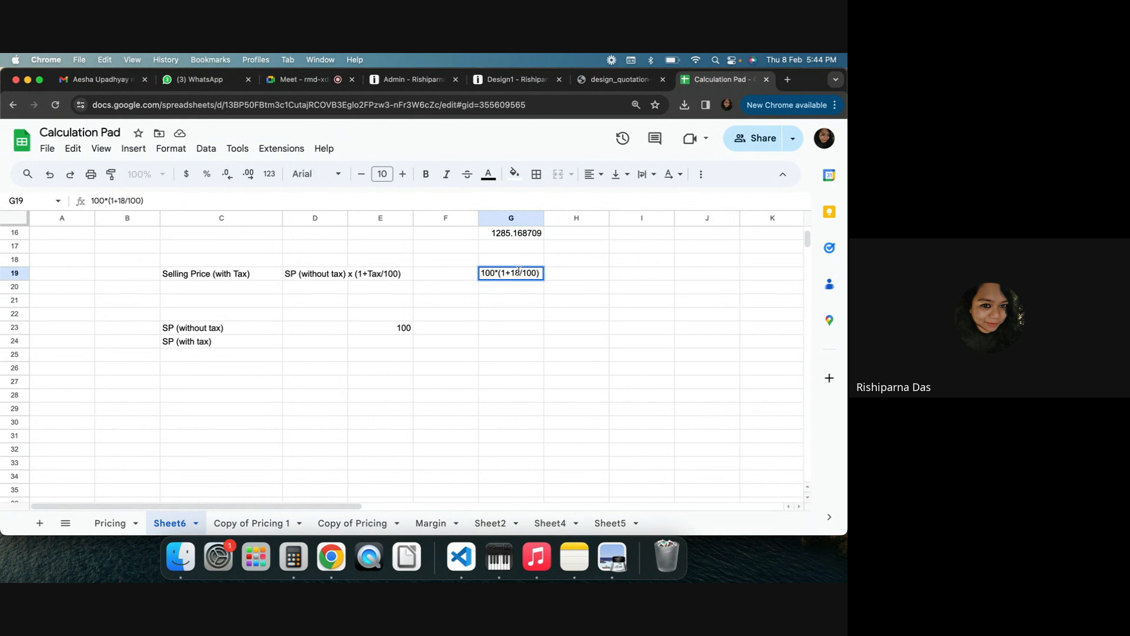
{"action": "key", "text": "BackSpace"}
{"action": "type", "text": "cx"}
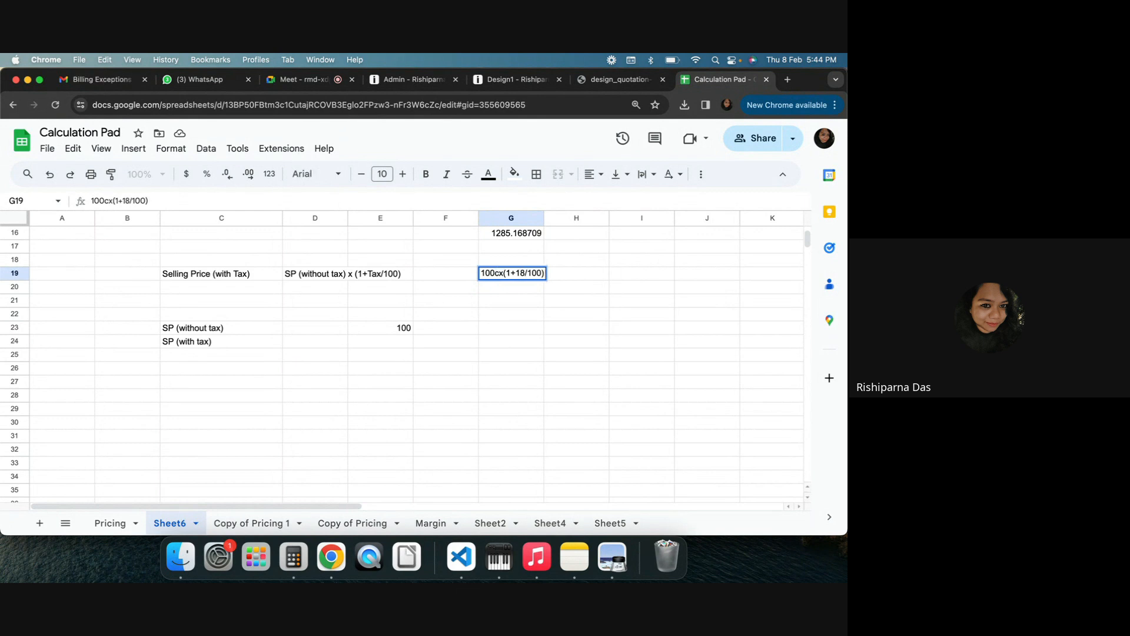
{"action": "key", "text": "BackSpace"}
{"action": "key", "text": "BackSpace"}
{"action": "type", "text": "x"}
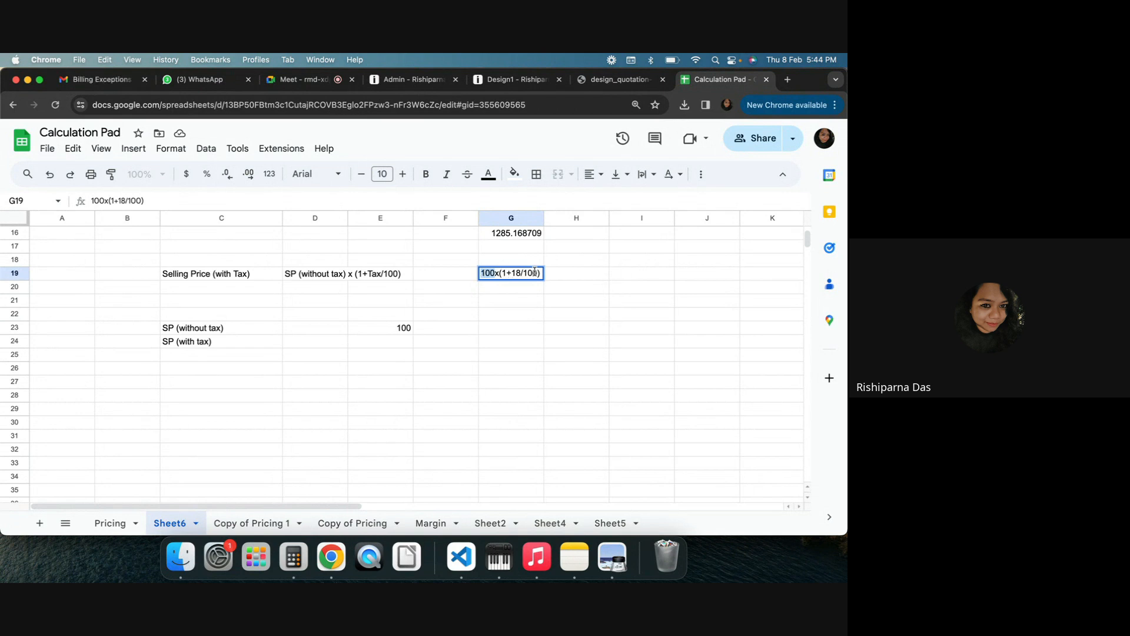
Add the simplified examples 100x(1+.18) and 100x(1.18) in cells G21 and G22
{"action": "left_click", "coordinate": [495, 301]}
{"action": "type", "text": "110"}
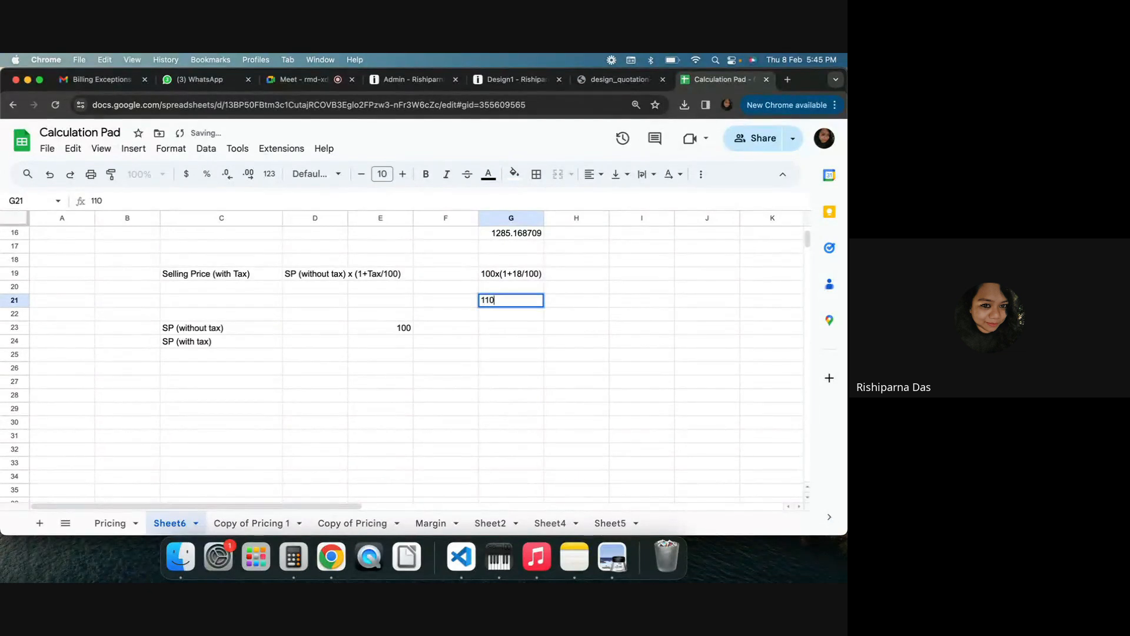
{"action": "key", "text": "BackSpace"}
{"action": "key", "text": "BackSpace"}
{"action": "type", "text": "00x"}
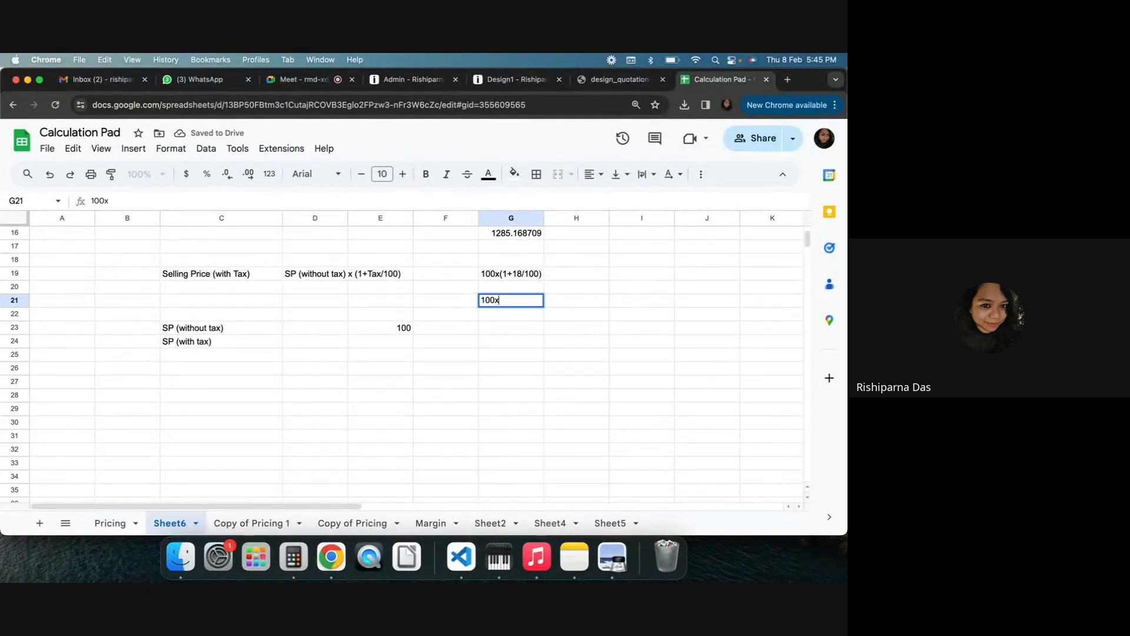
{"action": "type", "text": "(1+.18)"}
{"action": "key", "text": "Return"}
{"action": "type", "text": "100"}
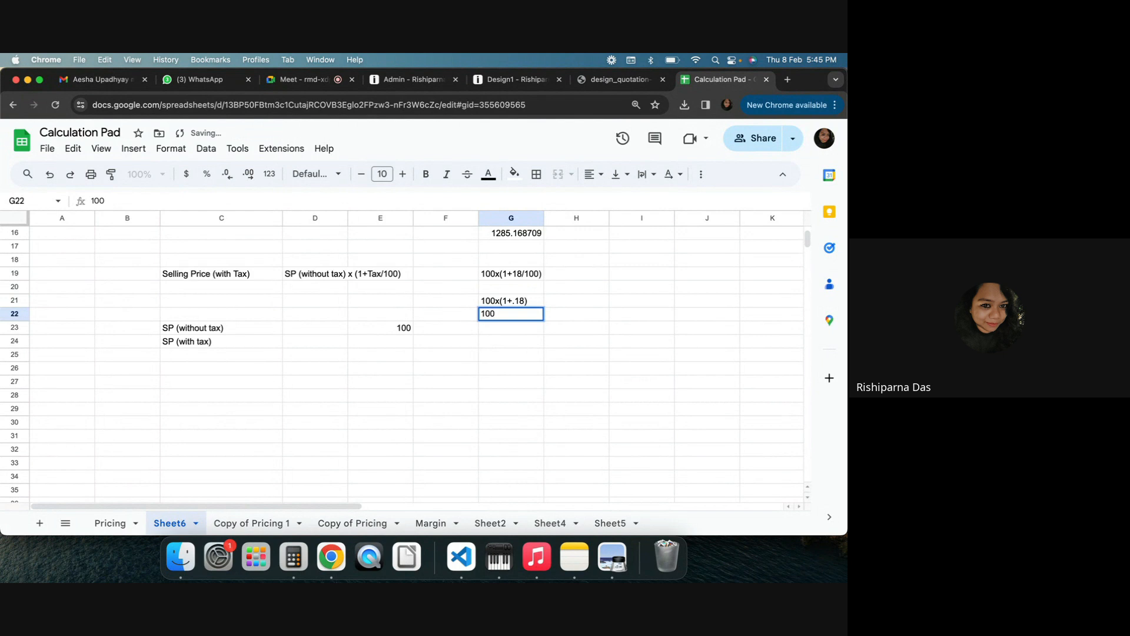
{"action": "type", "text": "x(1.18"}
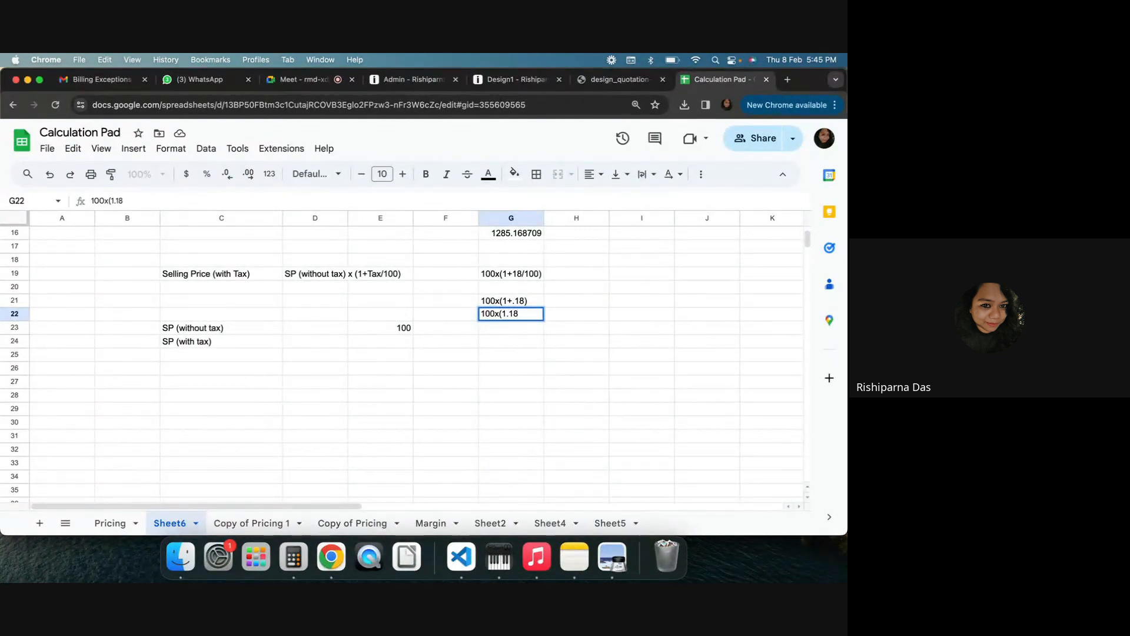
{"action": "type", "text": ")"}
{"action": "left_click", "coordinate": [530, 354]}
{"action": "left_click", "coordinate": [371, 346]}
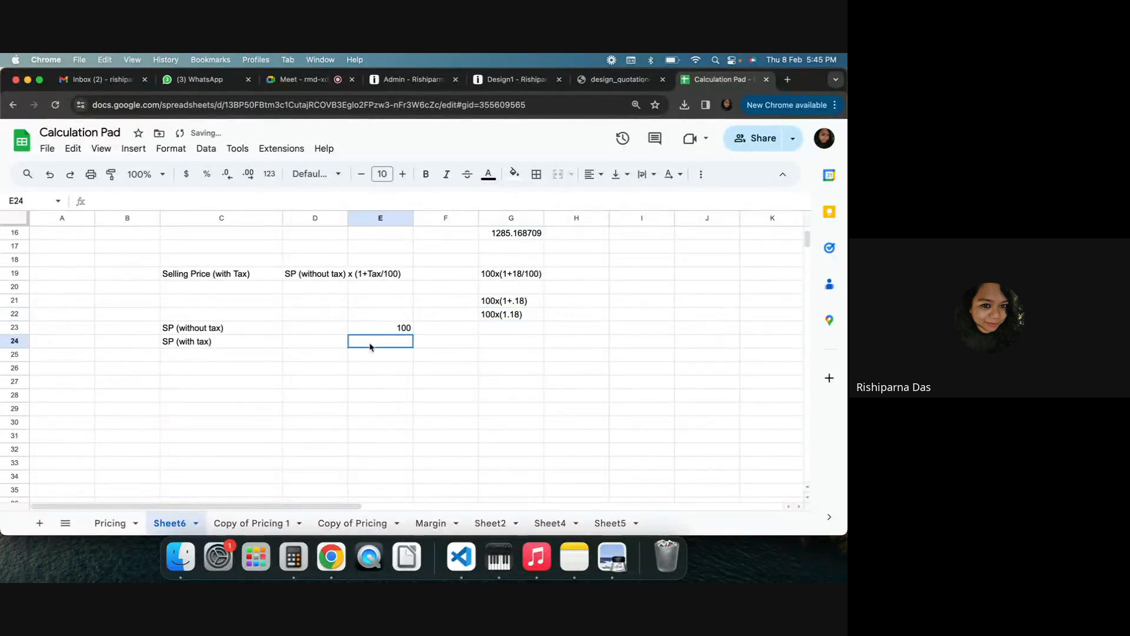
Enter a formula for SP (with tax) that multiplies the SP (without tax) value by 1.18
{"action": "double_click", "coordinate": [370, 344]}
{"action": "type", "text": "="}
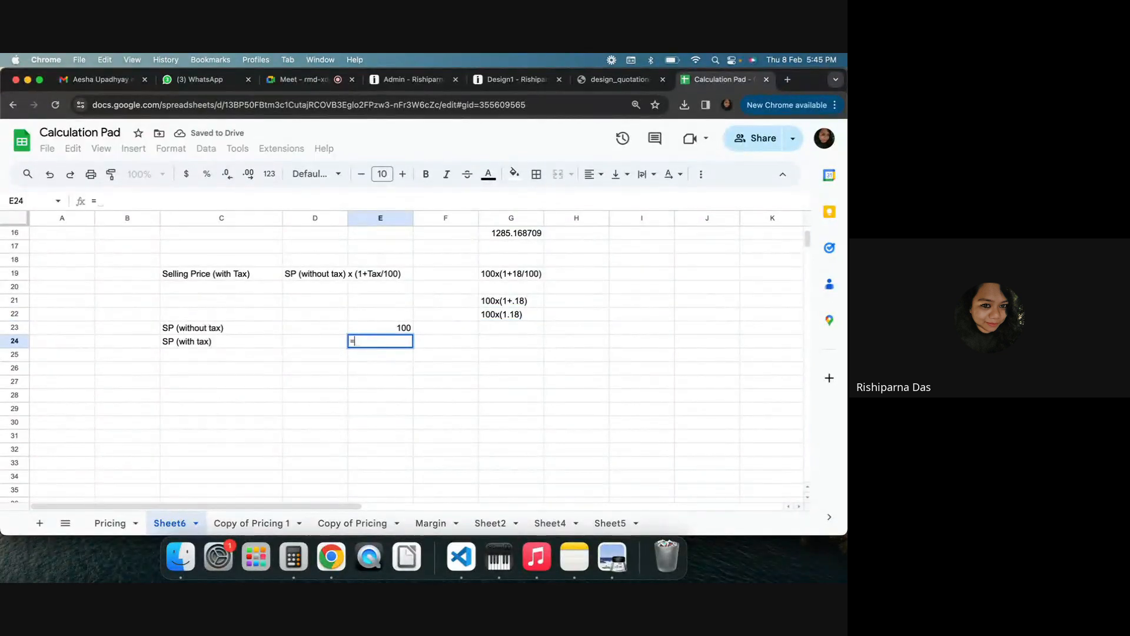
{"action": "left_click", "coordinate": [370, 330]}
{"action": "type", "text": "*"}
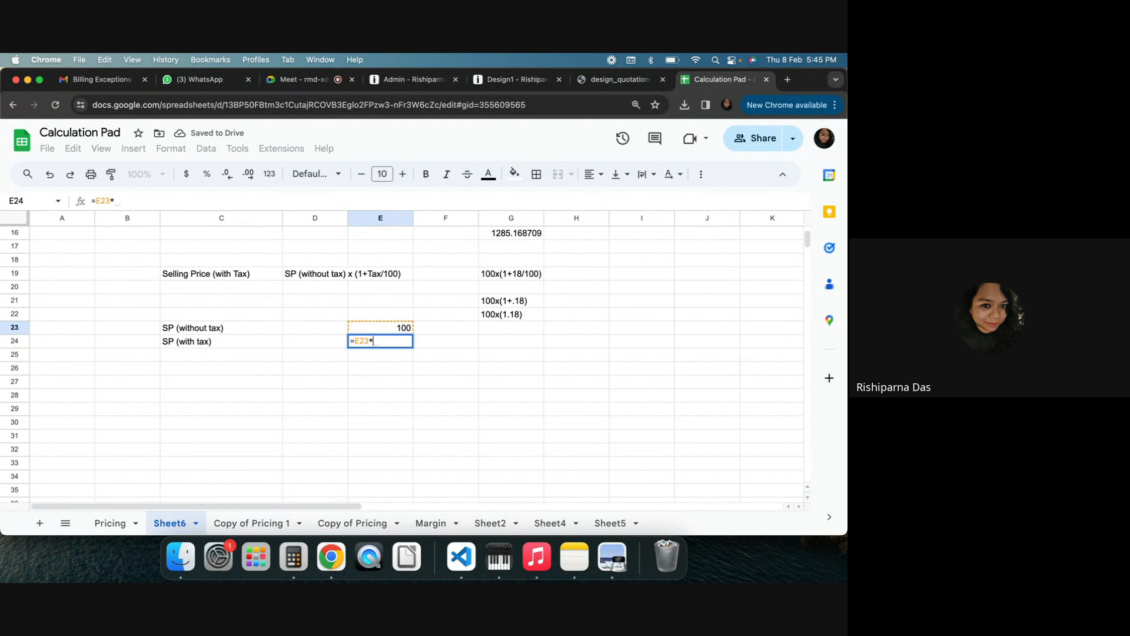
{"action": "type", "text": "1.18"}
{"action": "key", "text": "Return"}
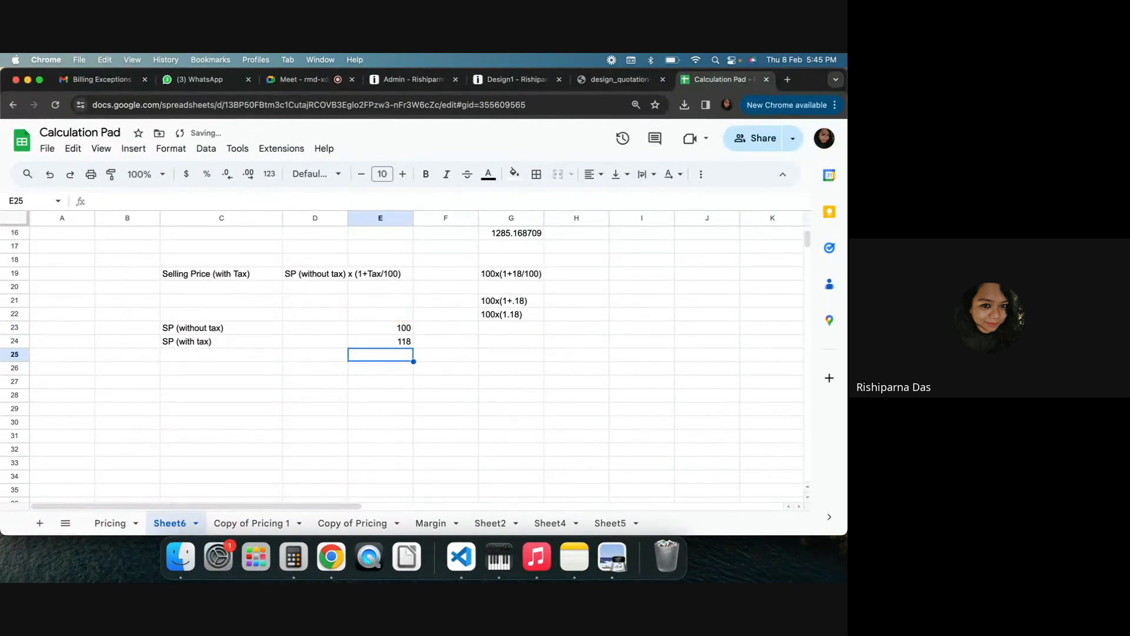
{"action": "left_click", "coordinate": [382, 341]}
{"action": "left_click", "coordinate": [493, 383]}
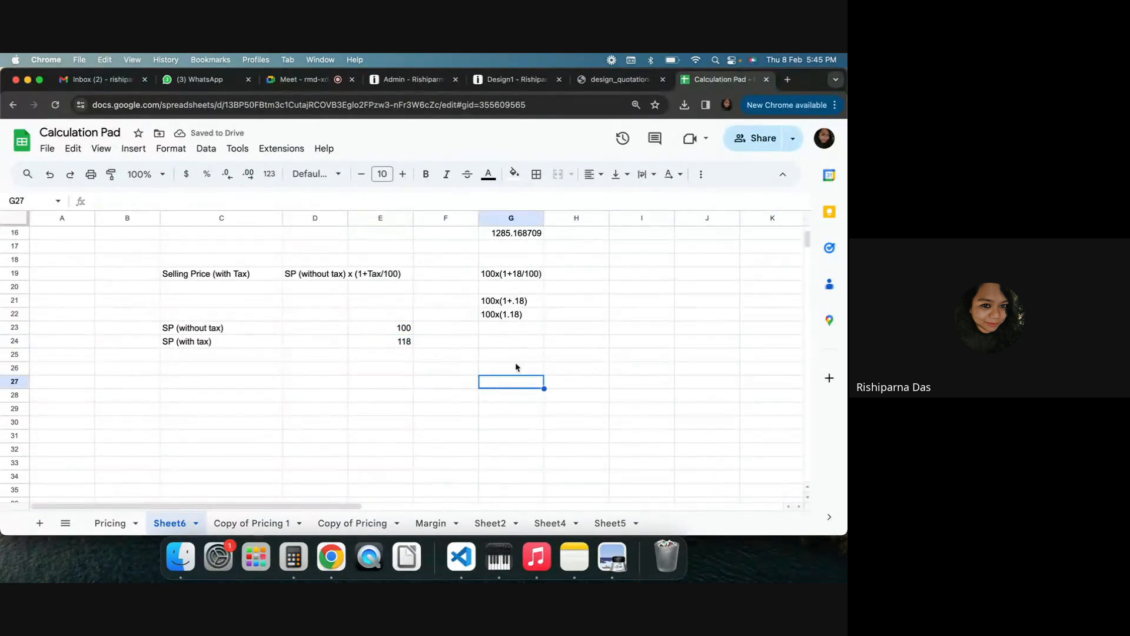
{"action": "left_click", "coordinate": [581, 315]}
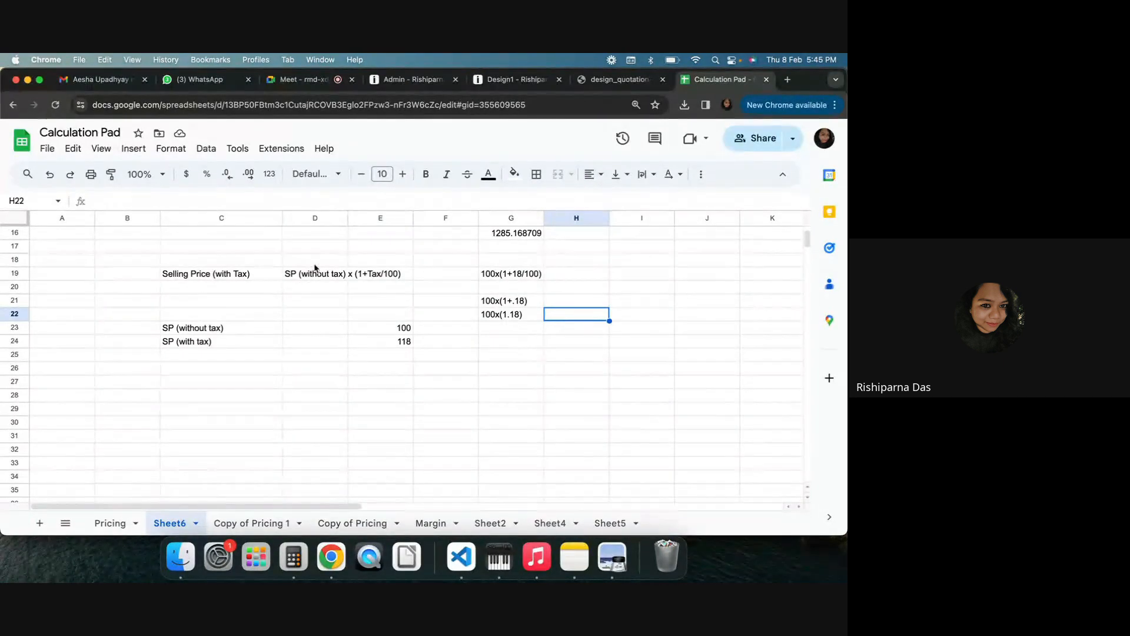
{"action": "left_click_drag", "start_coordinate": [256, 274], "coordinate": [318, 275]}
{"action": "left_click", "coordinate": [643, 407]}
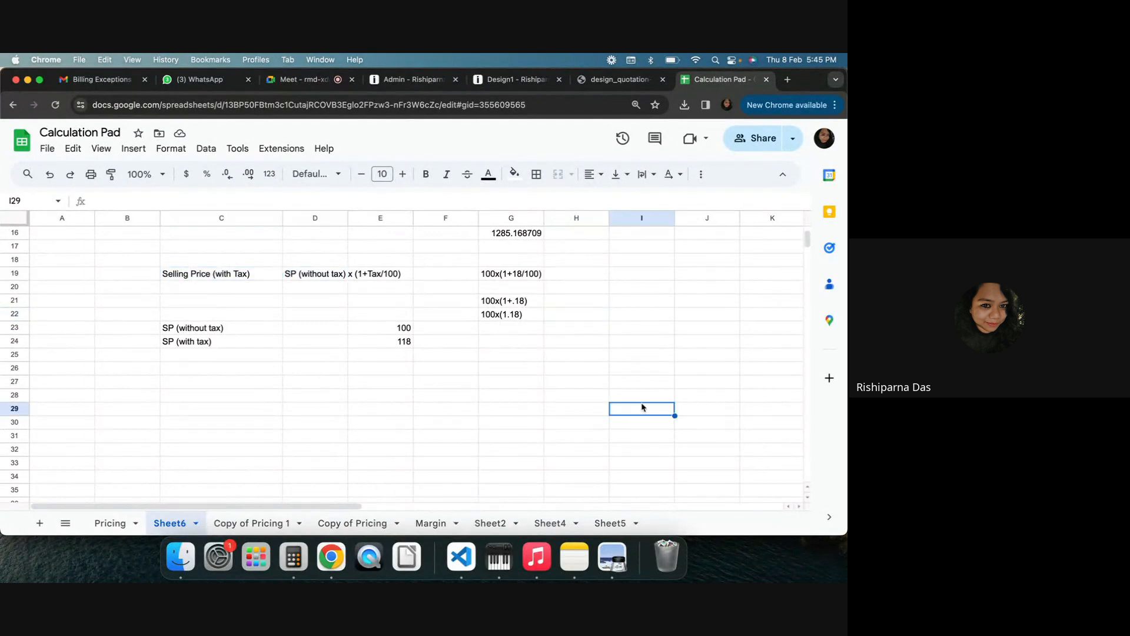
{"action": "left_click", "coordinate": [535, 346]}
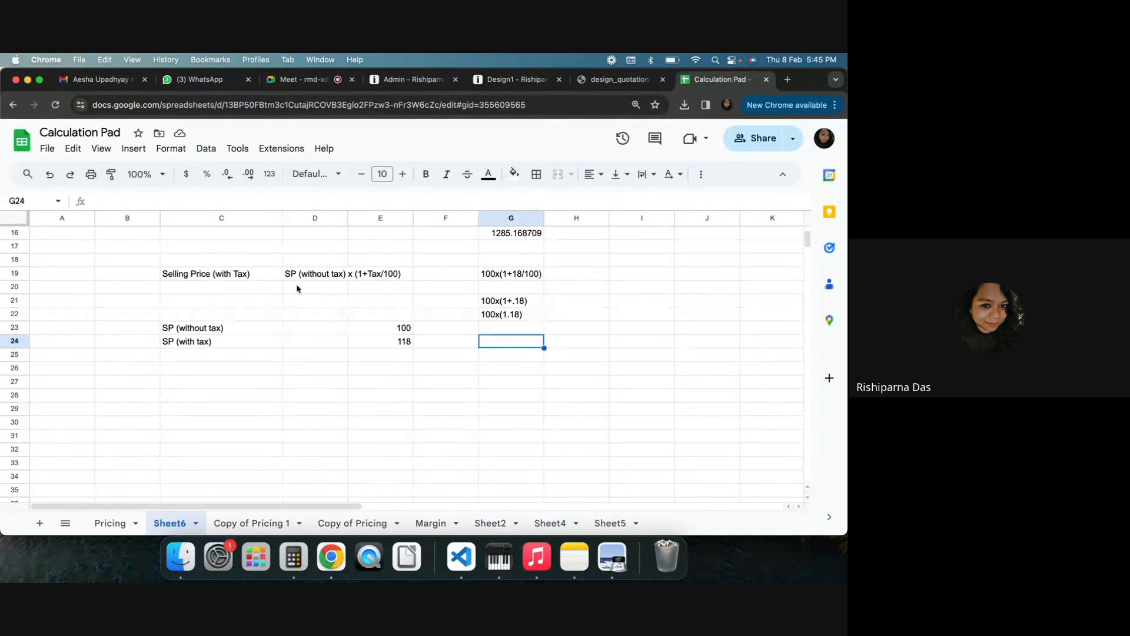
Switch to the meeting and open the raised-hands queue
{"action": "left_click", "coordinate": [297, 79]}
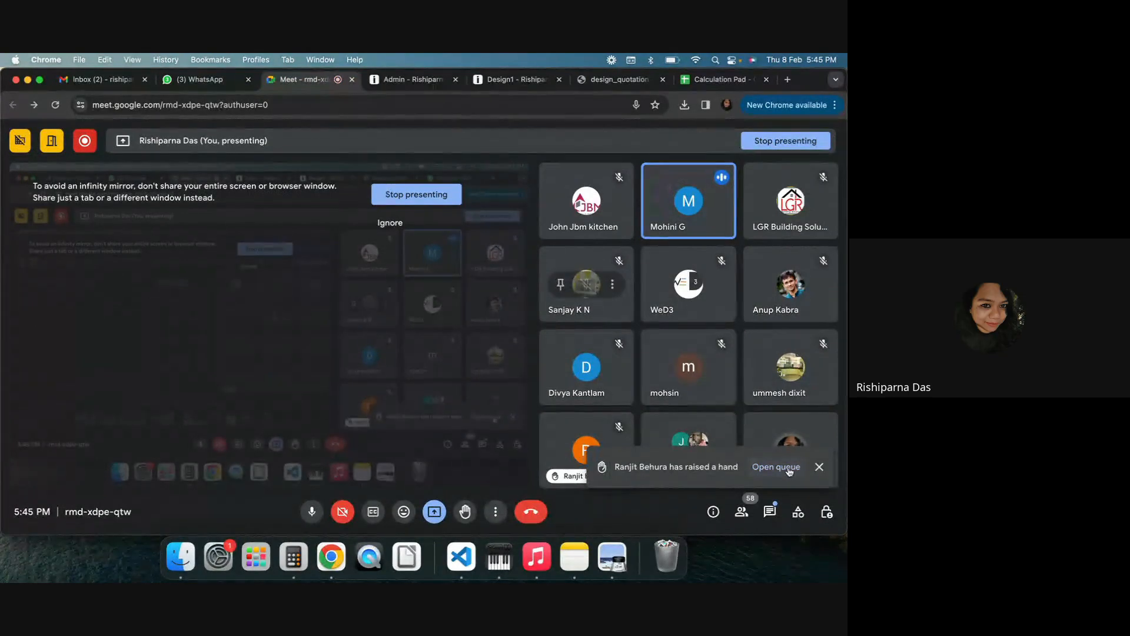
{"action": "left_click", "coordinate": [777, 467]}
{"action": "mouse_move", "coordinate": [709, 315]}
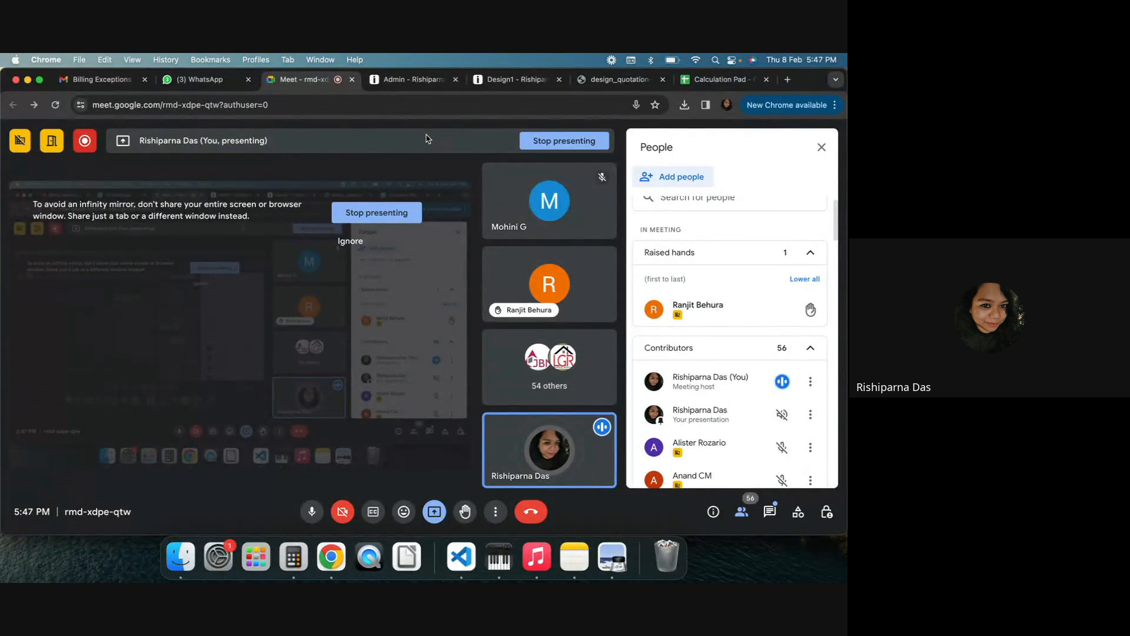
Return to Design1's pricing quotation and open the details of the For Pricing Test cabinet row
{"action": "left_click", "coordinate": [504, 81]}
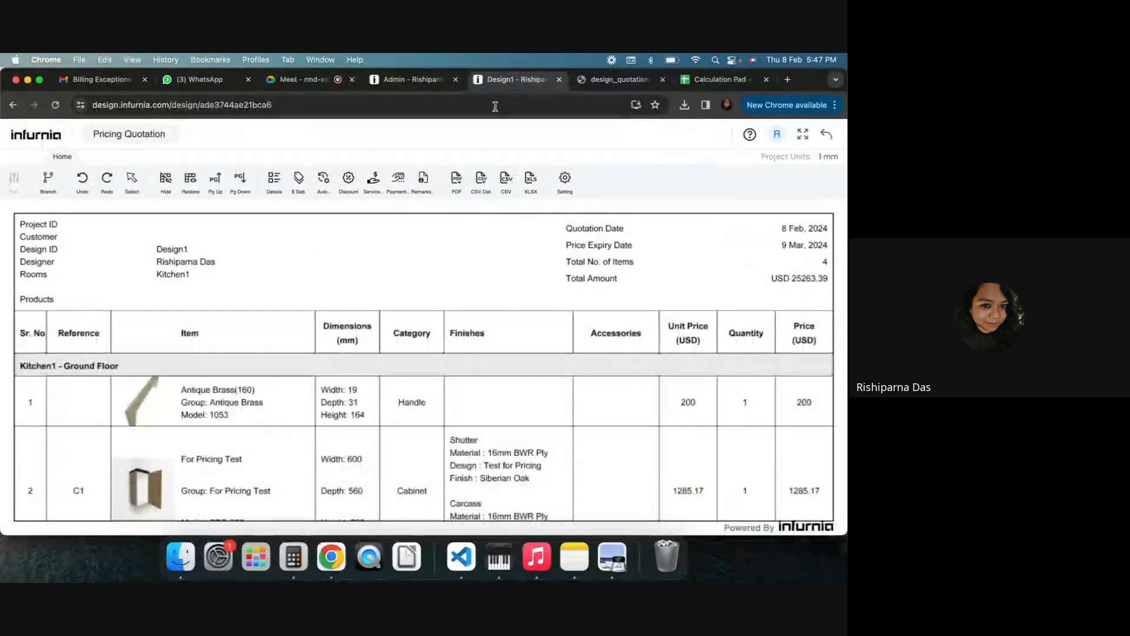
{"action": "scroll", "coordinate": [215, 432], "scroll_direction": "down", "scroll_amount": 2}
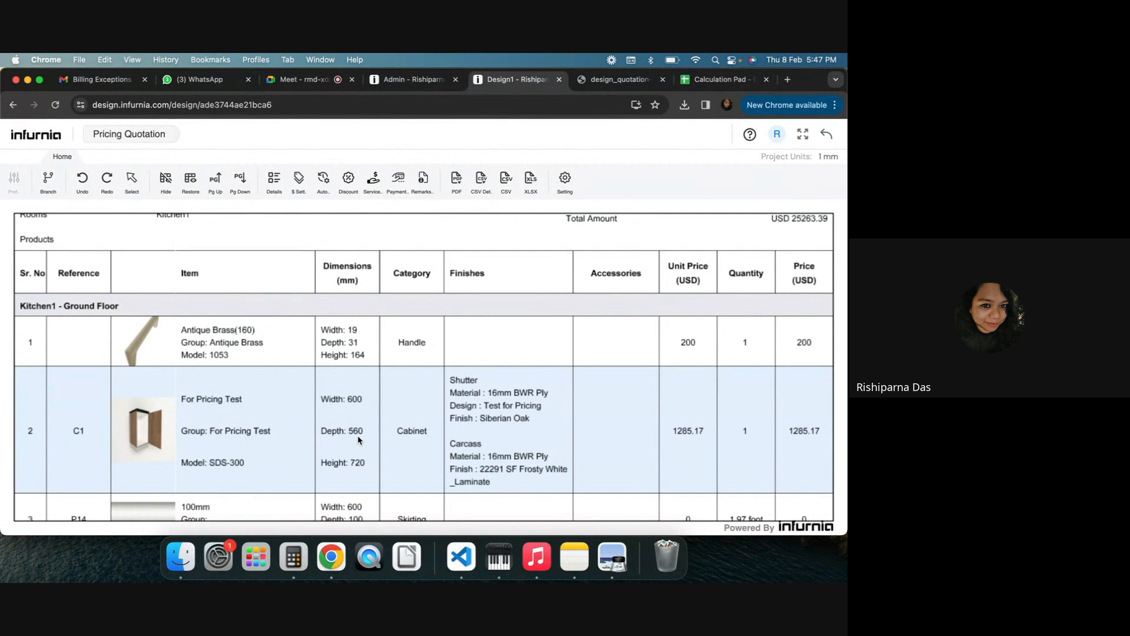
{"action": "left_click", "coordinate": [279, 186]}
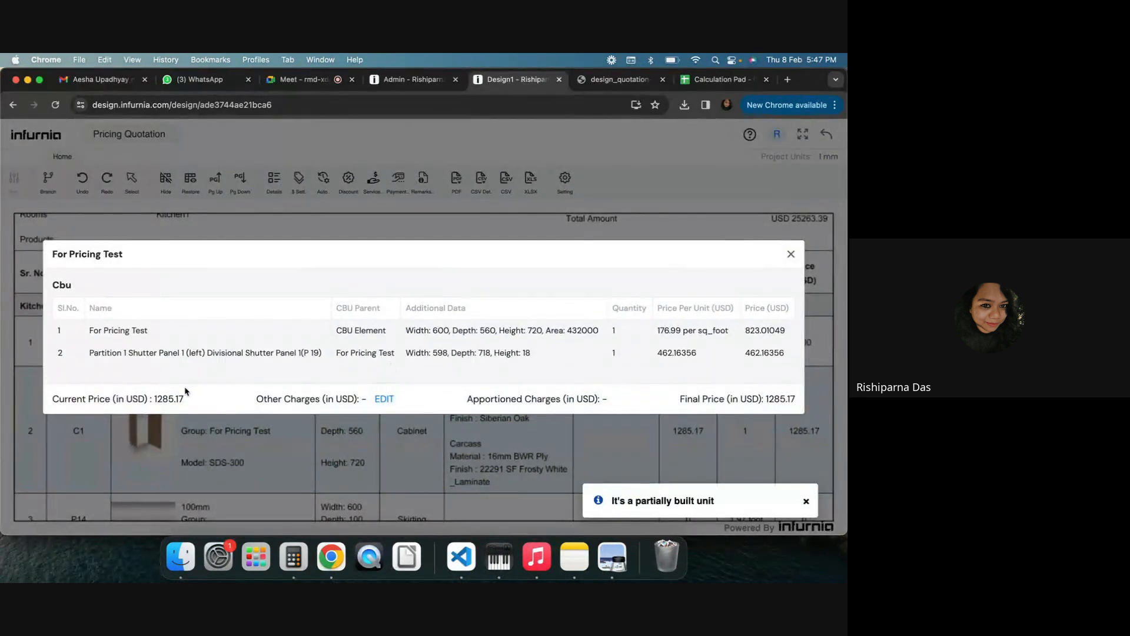
Edit the cabinet's other charges with an AddOn value of 1000, update, and close the details
{"action": "left_click", "coordinate": [384, 399]}
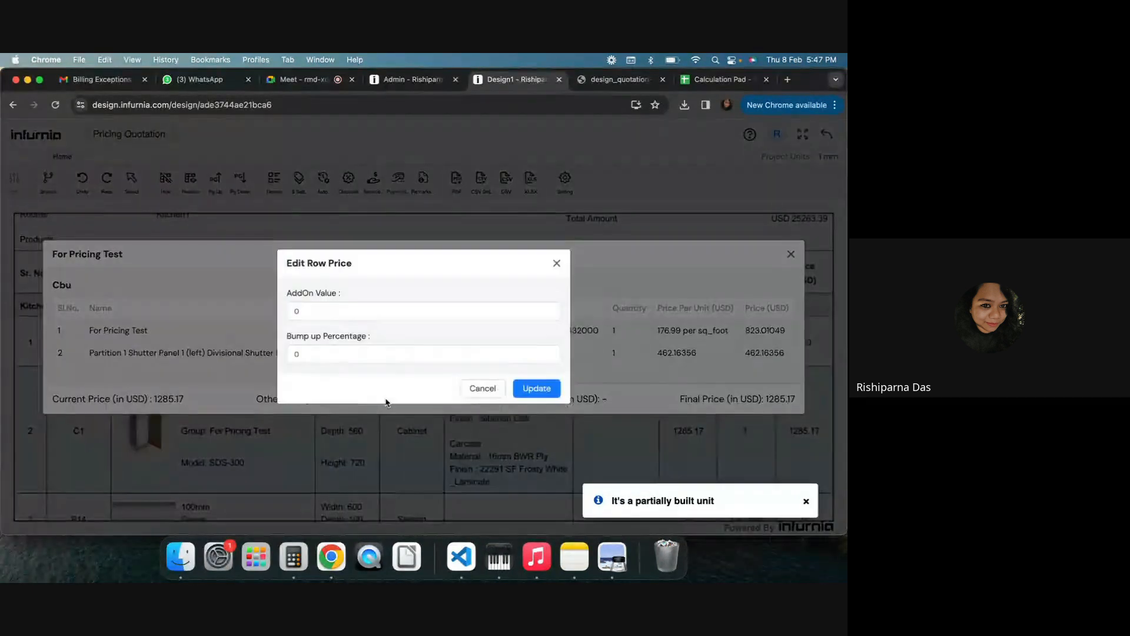
{"action": "double_click", "coordinate": [310, 354]}
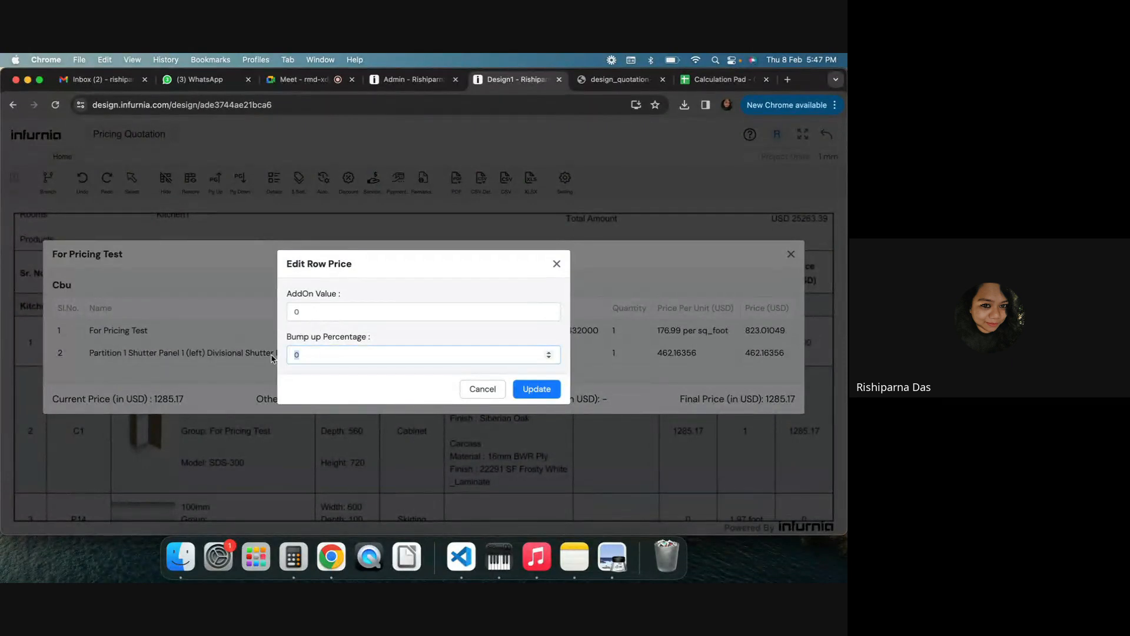
{"action": "double_click", "coordinate": [299, 312]}
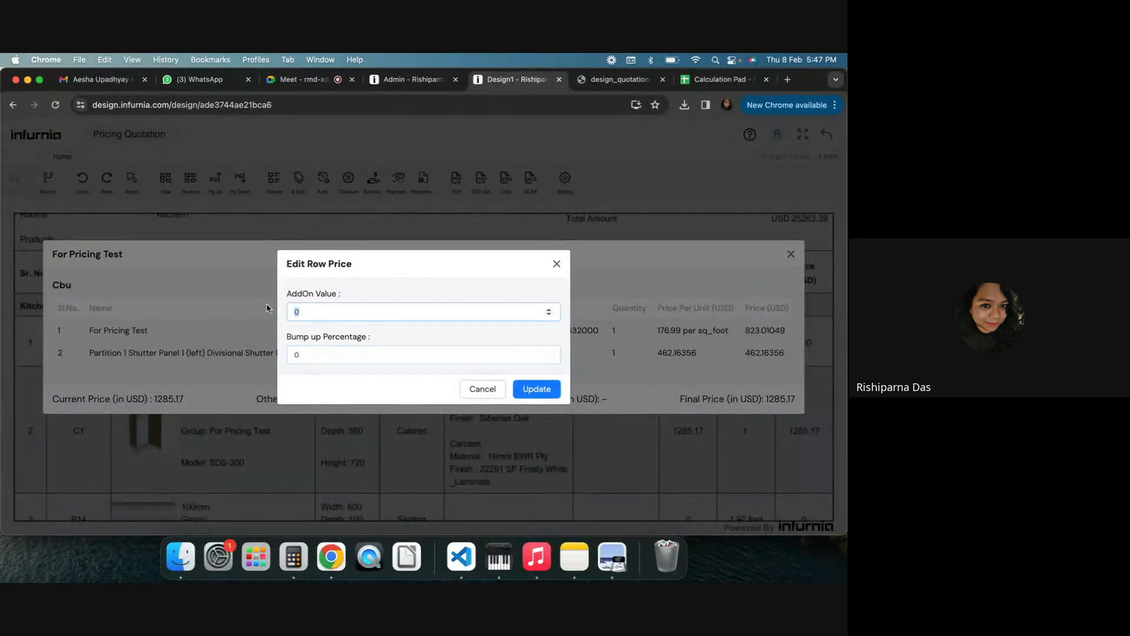
{"action": "type", "text": "1000"}
{"action": "left_click", "coordinate": [548, 390]}
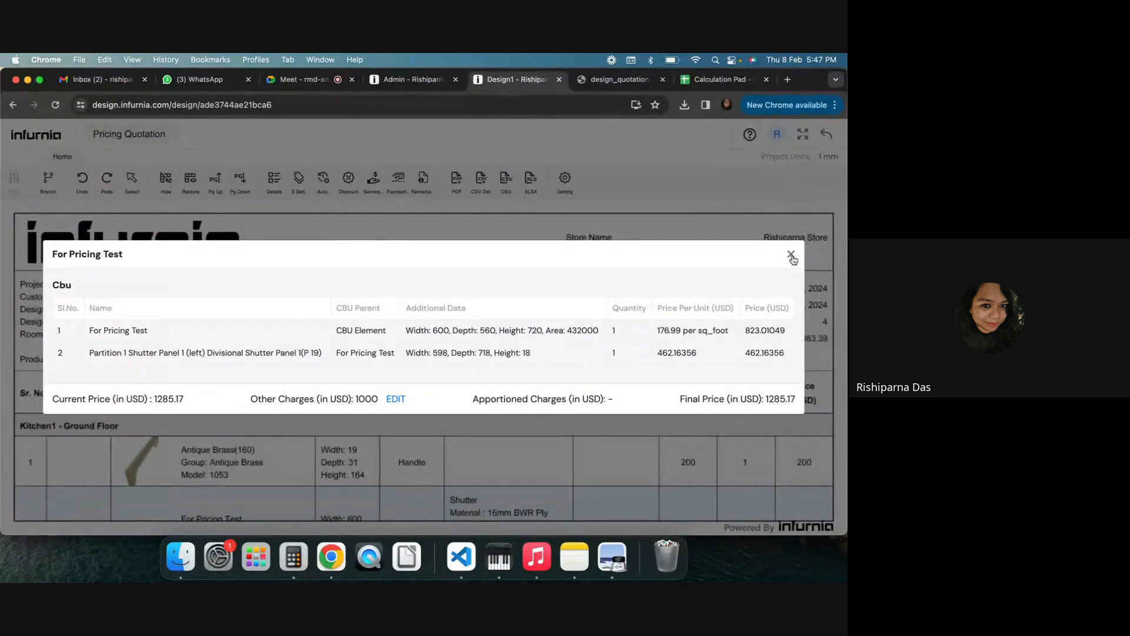
{"action": "left_click", "coordinate": [791, 256]}
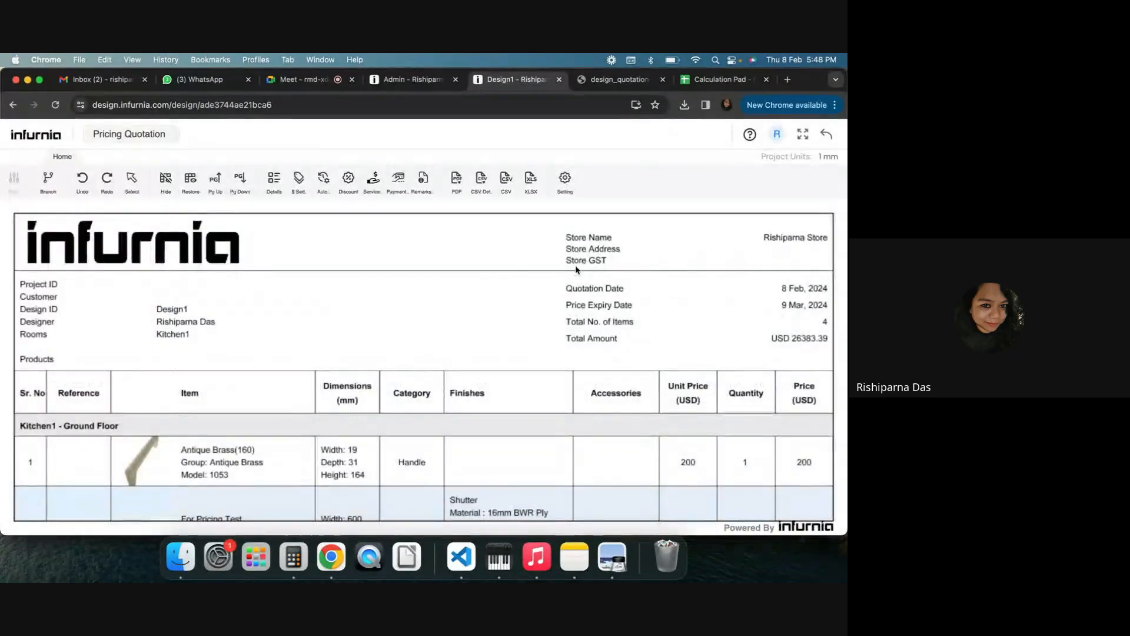
Check the For Pricing Test row's unit price in the refreshed quotation
{"action": "left_click", "coordinate": [300, 85]}
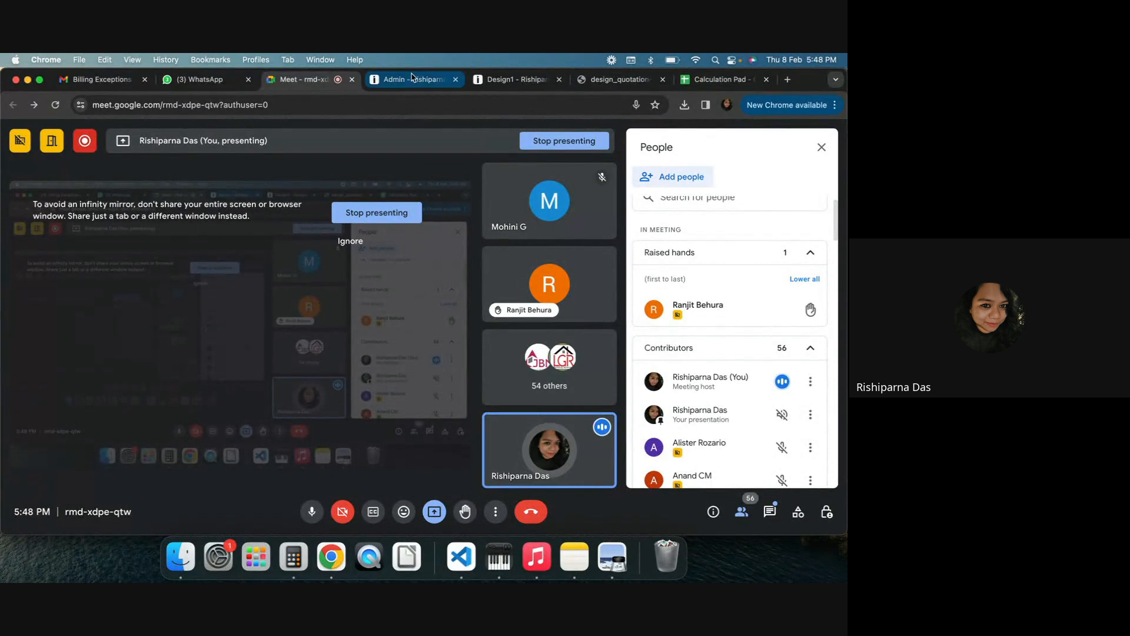
{"action": "left_click", "coordinate": [511, 79]}
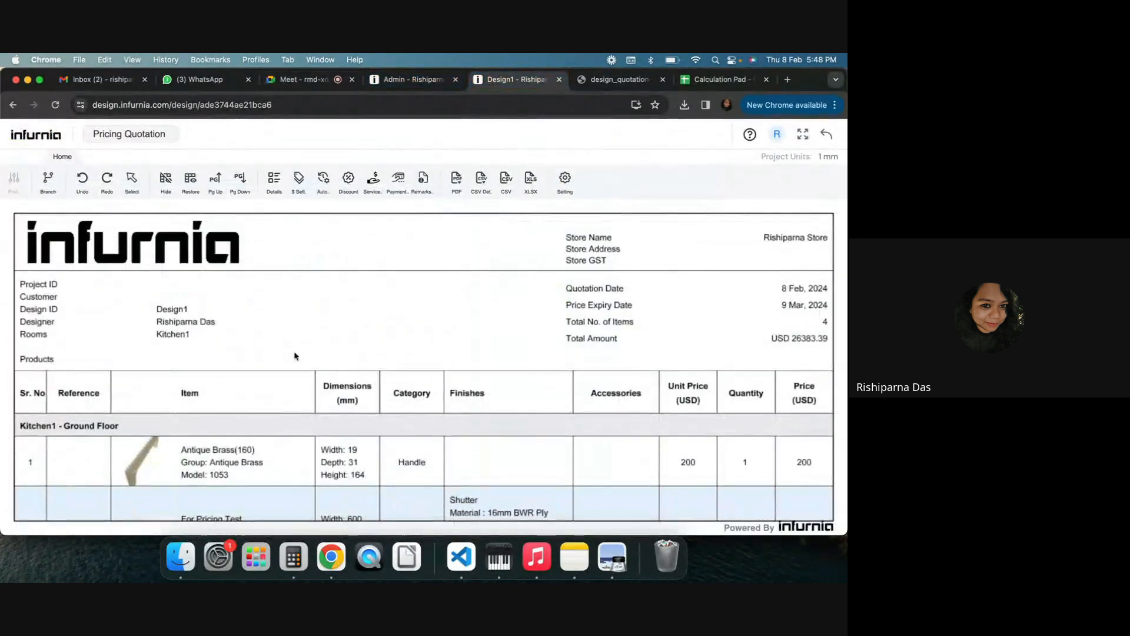
{"action": "scroll", "coordinate": [226, 448], "scroll_direction": "down", "scroll_amount": 3}
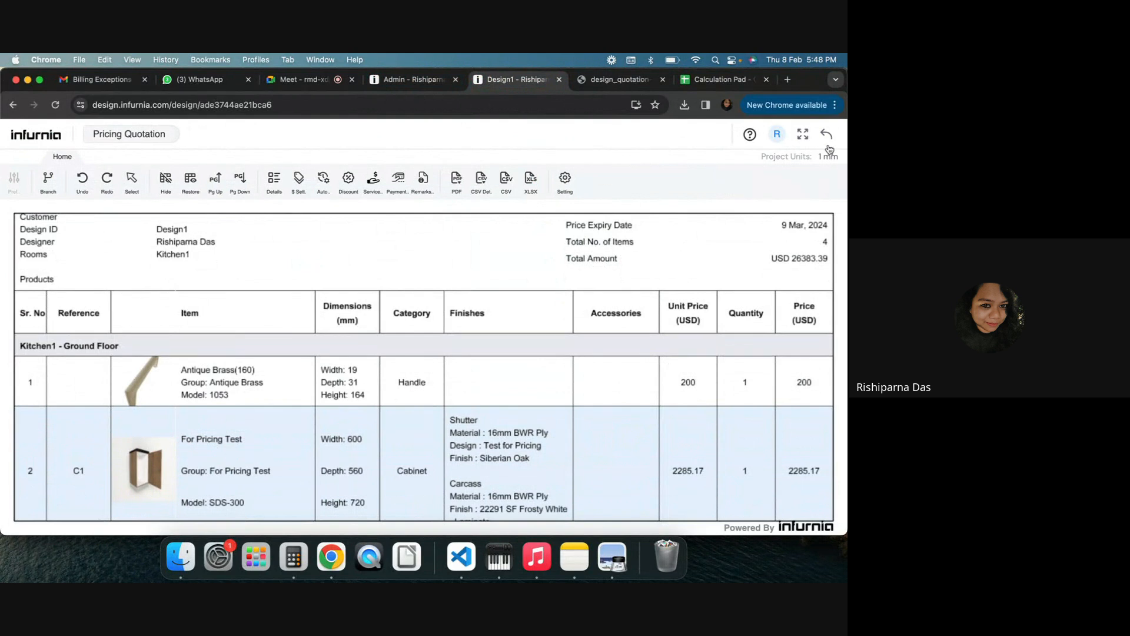
In the admin catalogue, switch the For Pricing Test SKU's default pricing to Priced from constituent elements and confirm
{"action": "left_click", "coordinate": [420, 86]}
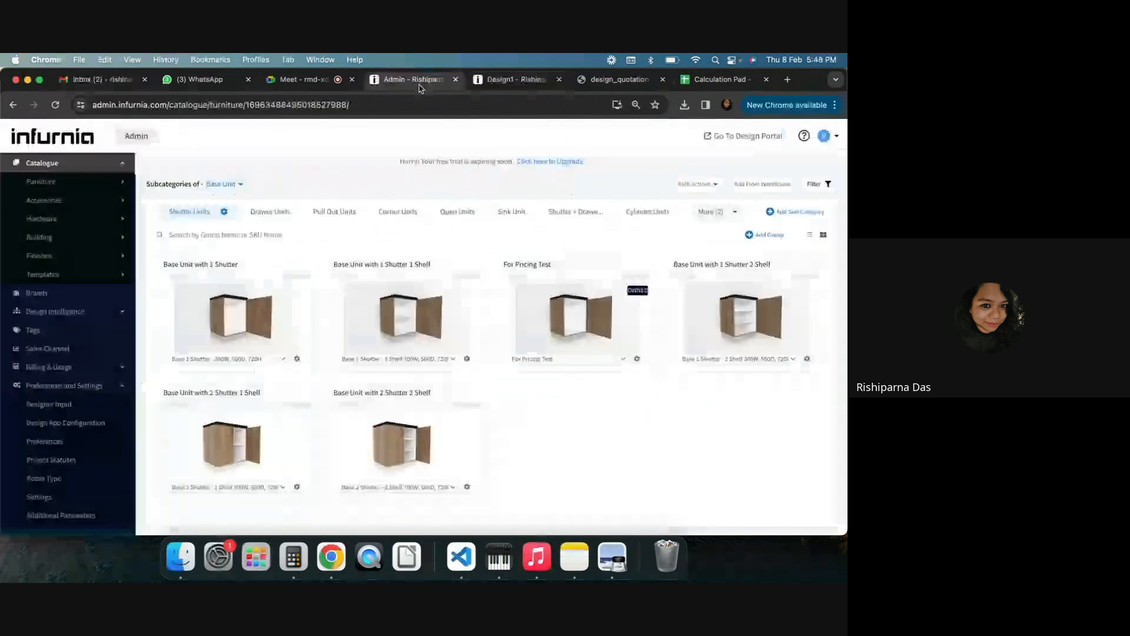
{"action": "left_click", "coordinate": [637, 359]}
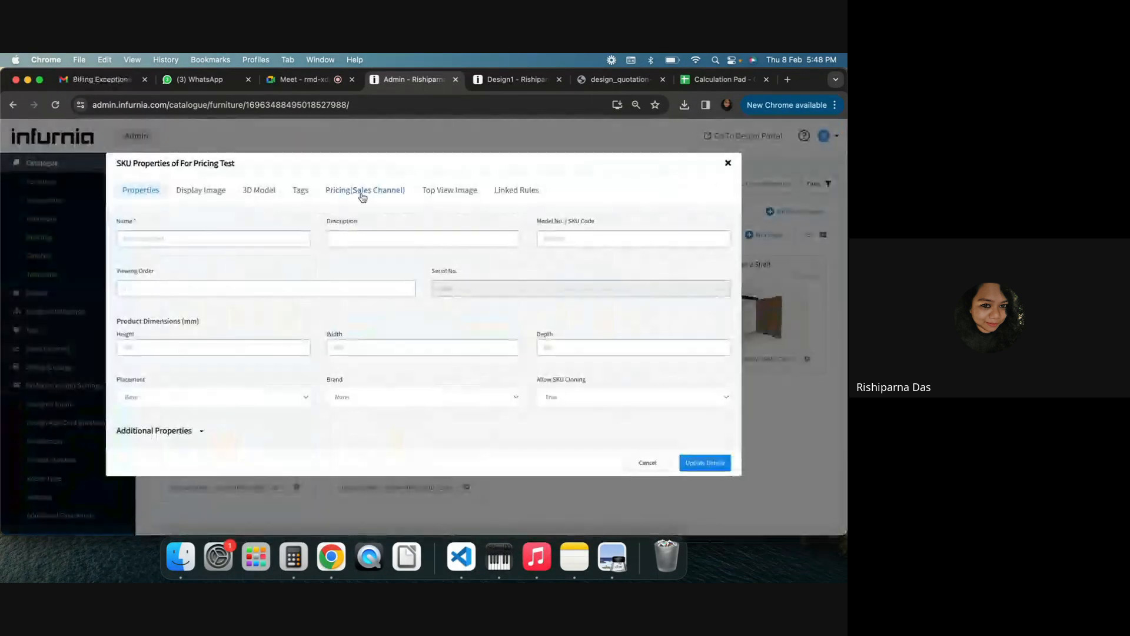
{"action": "left_click", "coordinate": [363, 191]}
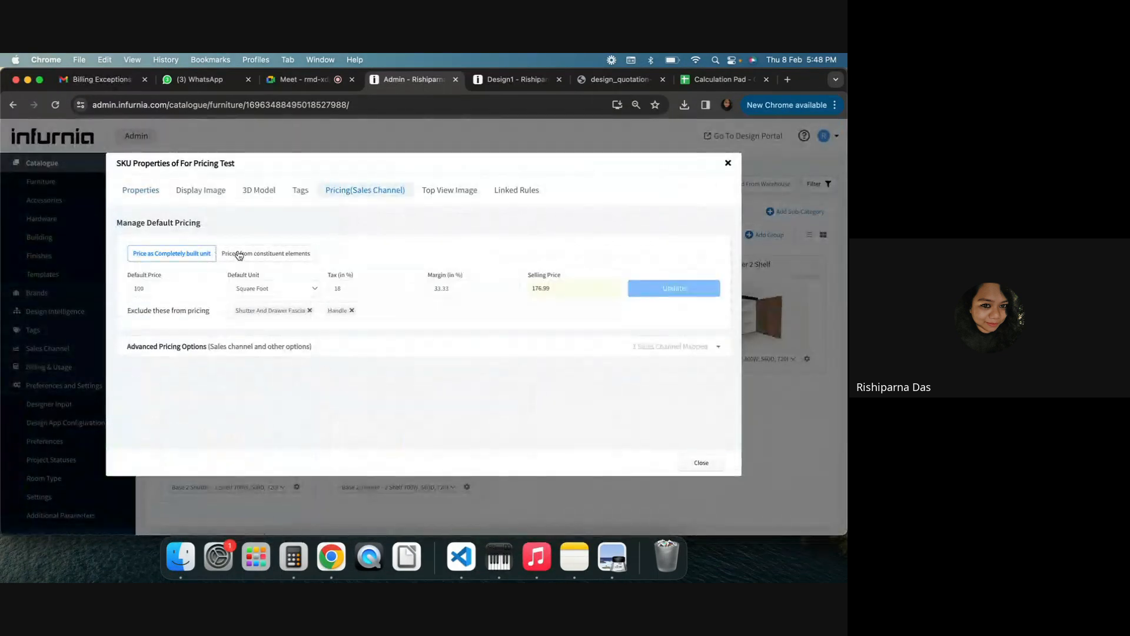
{"action": "left_click", "coordinate": [239, 255]}
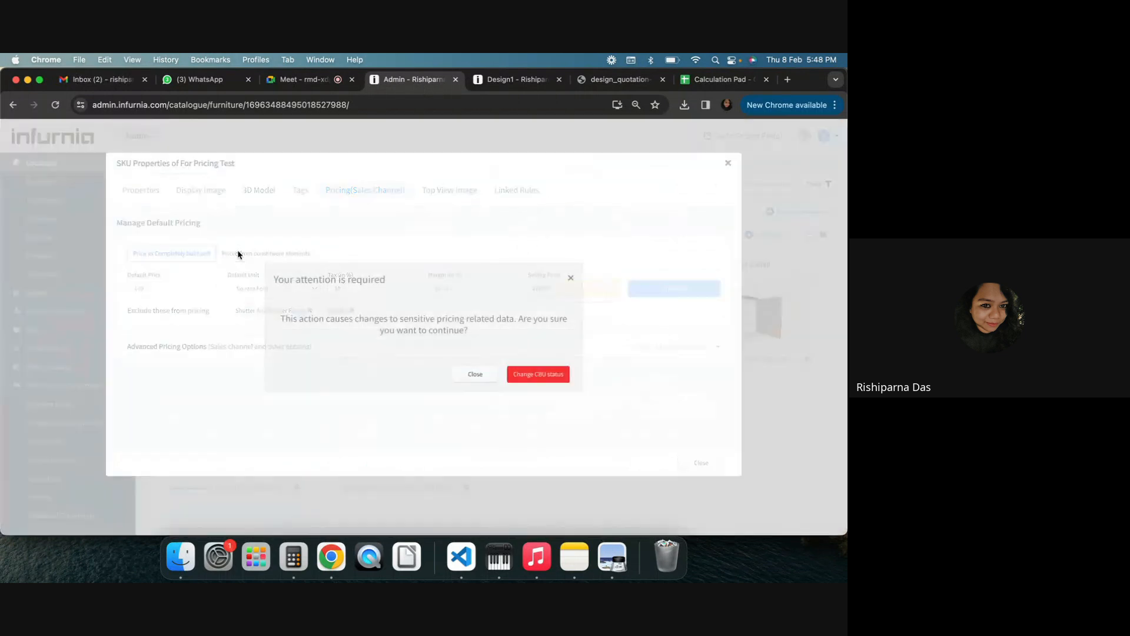
{"action": "left_click", "coordinate": [537, 374]}
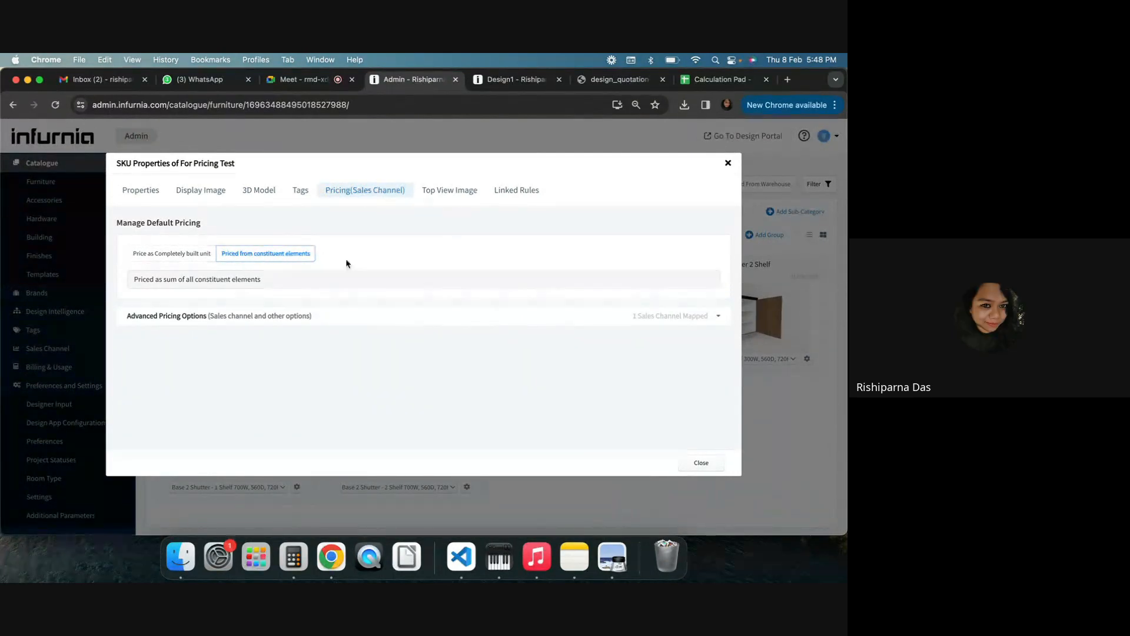
Close the SKU properties, return to Design1, and refresh its SKU cache from the Production settings
{"action": "left_click", "coordinate": [701, 463]}
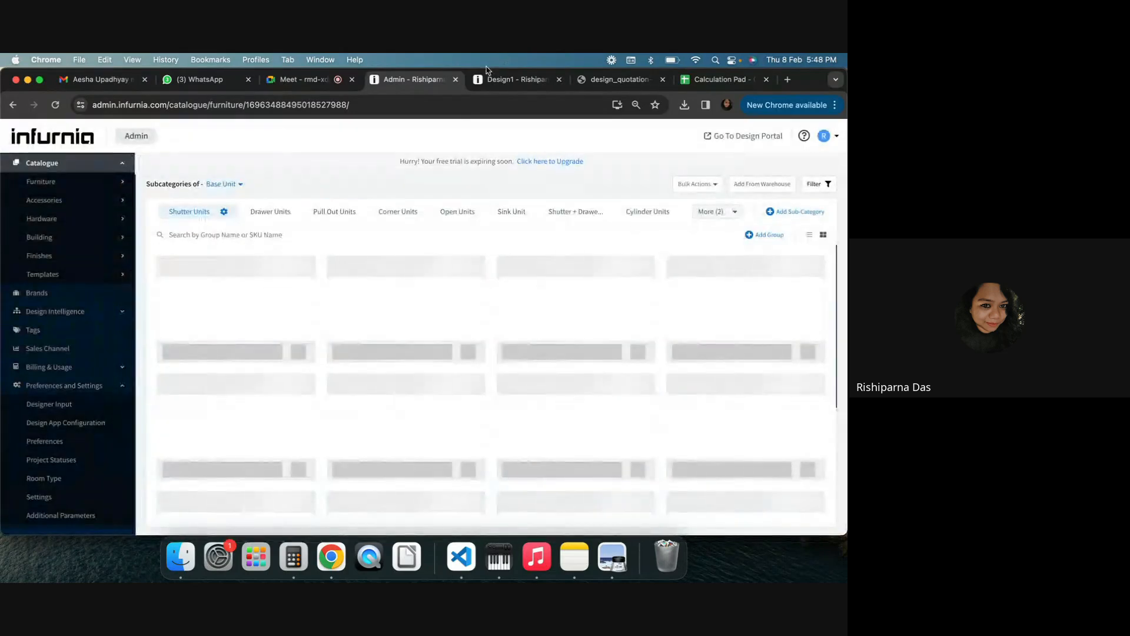
{"action": "left_click", "coordinate": [507, 82]}
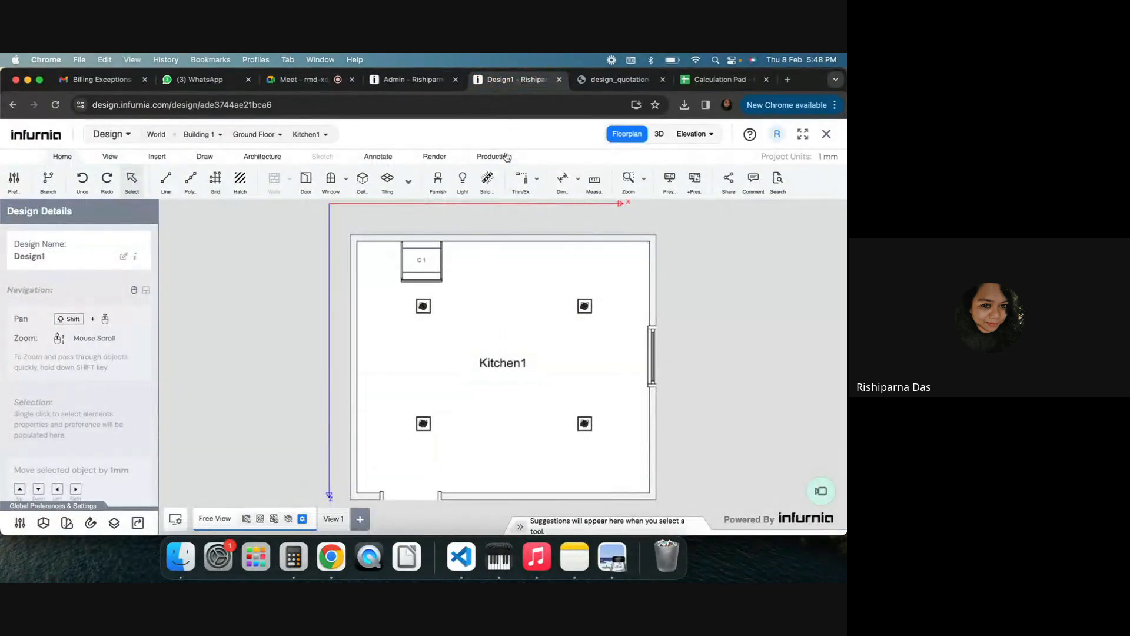
{"action": "left_click", "coordinate": [506, 156]}
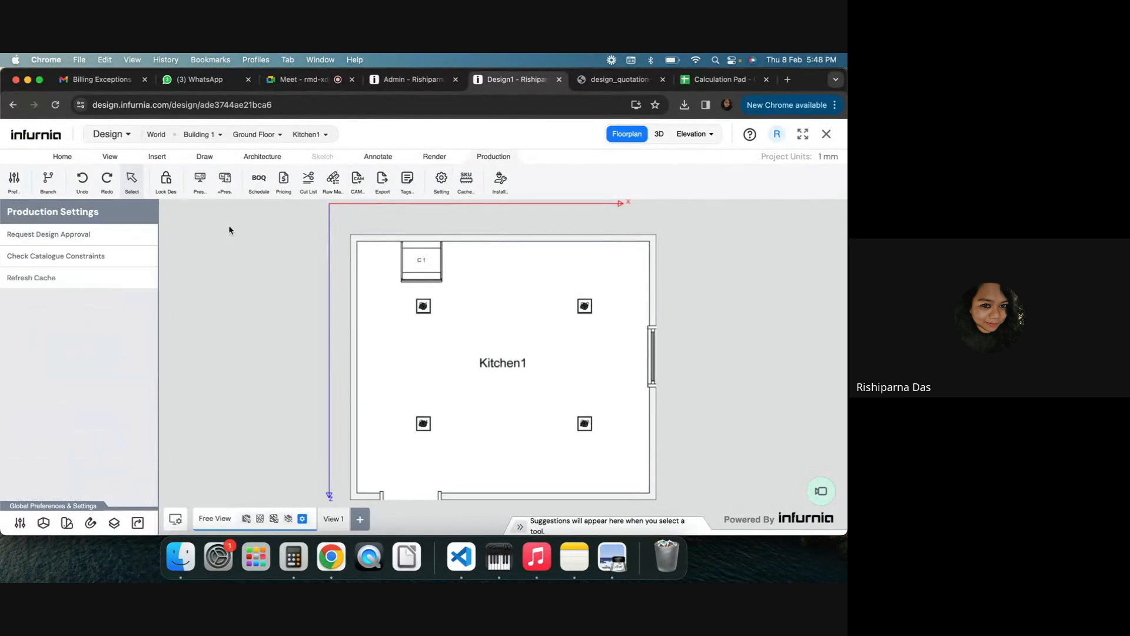
{"action": "left_click", "coordinate": [43, 277]}
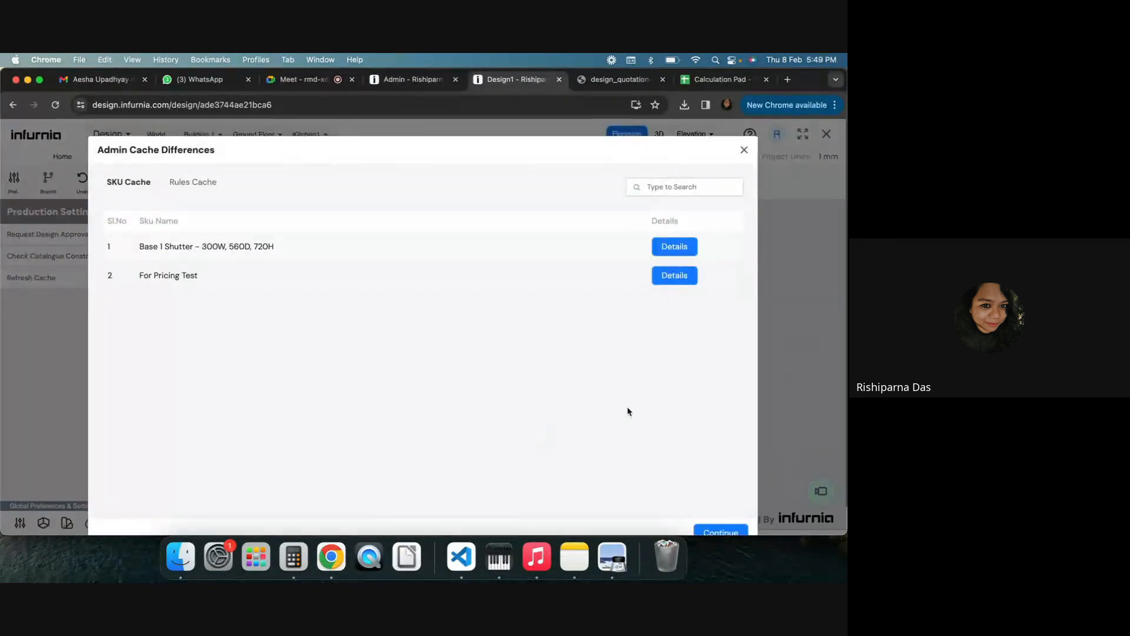
{"action": "left_click", "coordinate": [719, 531]}
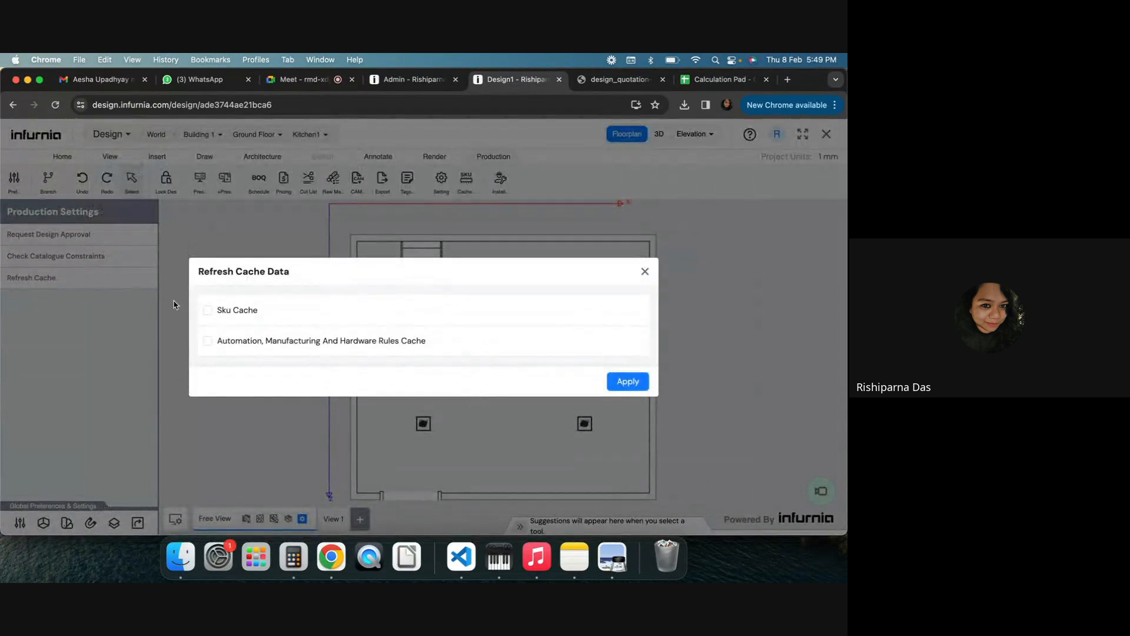
{"action": "left_click", "coordinate": [207, 311]}
{"action": "left_click", "coordinate": [622, 383]}
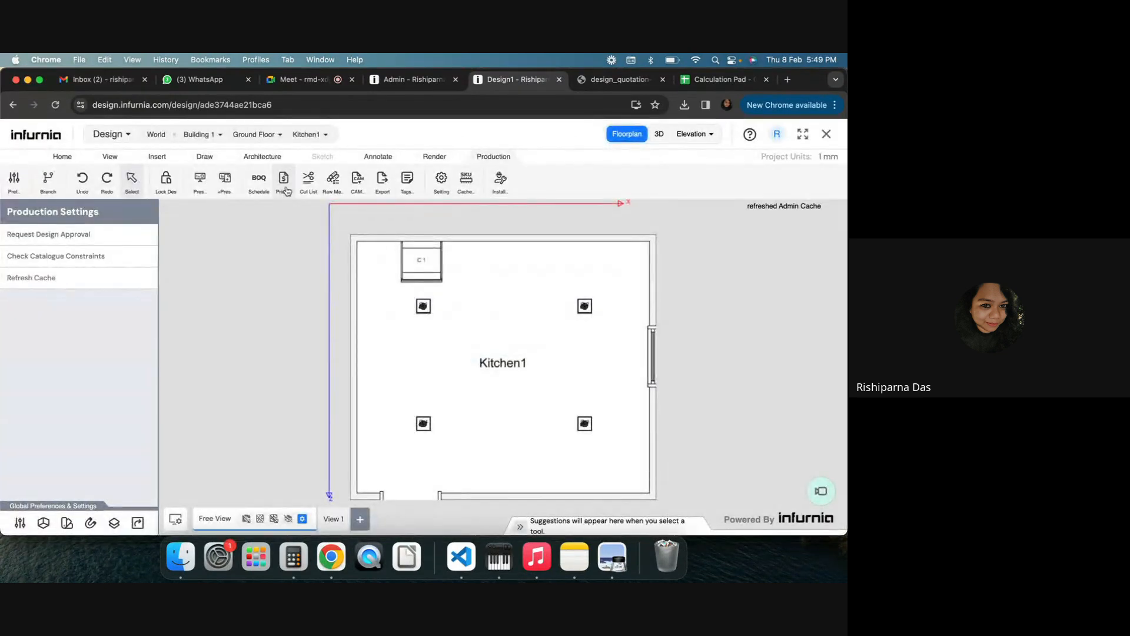
Open Design1's pricing quotation, dismiss the pricing issues list, and scroll to the For Pricing Test row
{"action": "left_click", "coordinate": [283, 178]}
{"action": "left_click", "coordinate": [511, 424]}
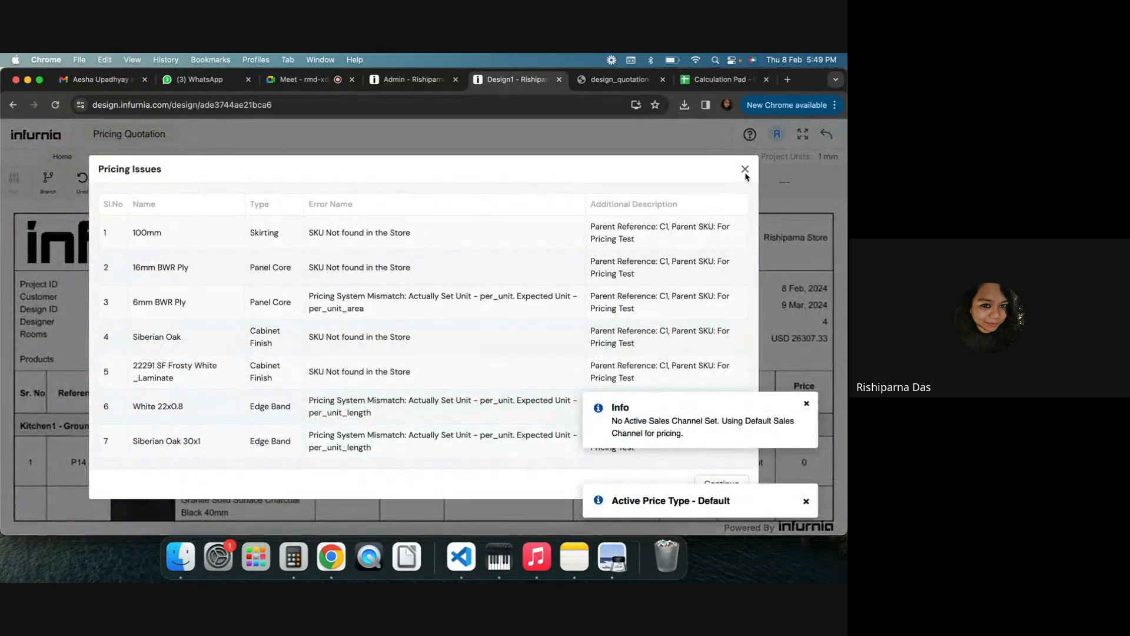
{"action": "left_click", "coordinate": [745, 170]}
{"action": "scroll", "coordinate": [204, 384], "scroll_direction": "down", "scroll_amount": 3}
{"action": "scroll", "coordinate": [204, 384], "scroll_direction": "down", "scroll_amount": 3}
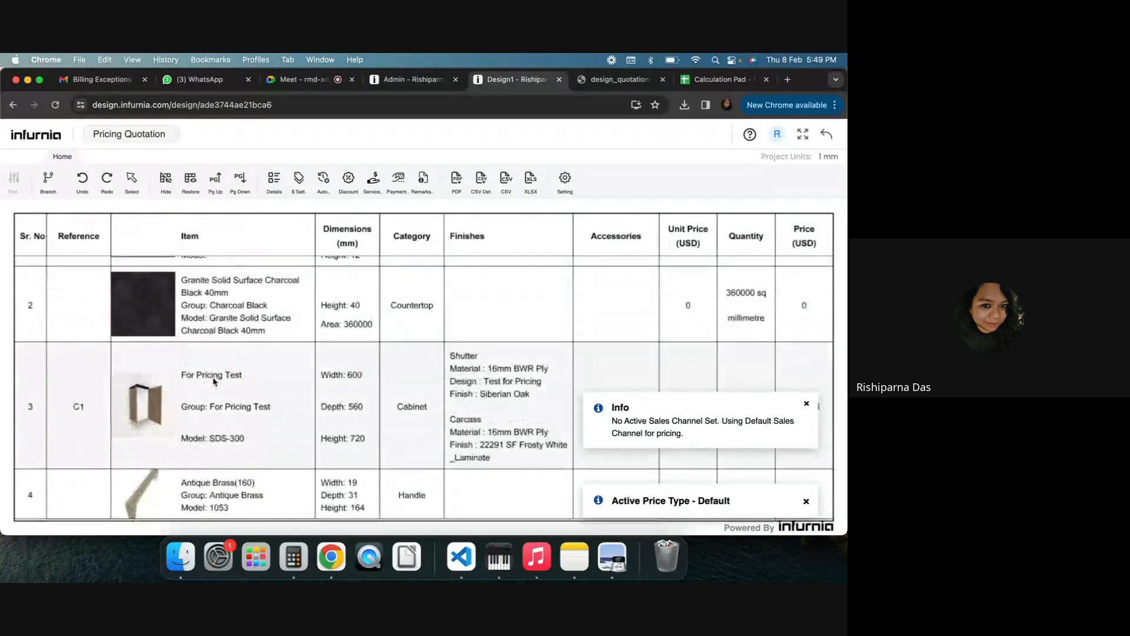
Inspect the For Pricing Test cabinet's carcass and shutter pricing details, then close them
{"action": "left_click", "coordinate": [272, 179]}
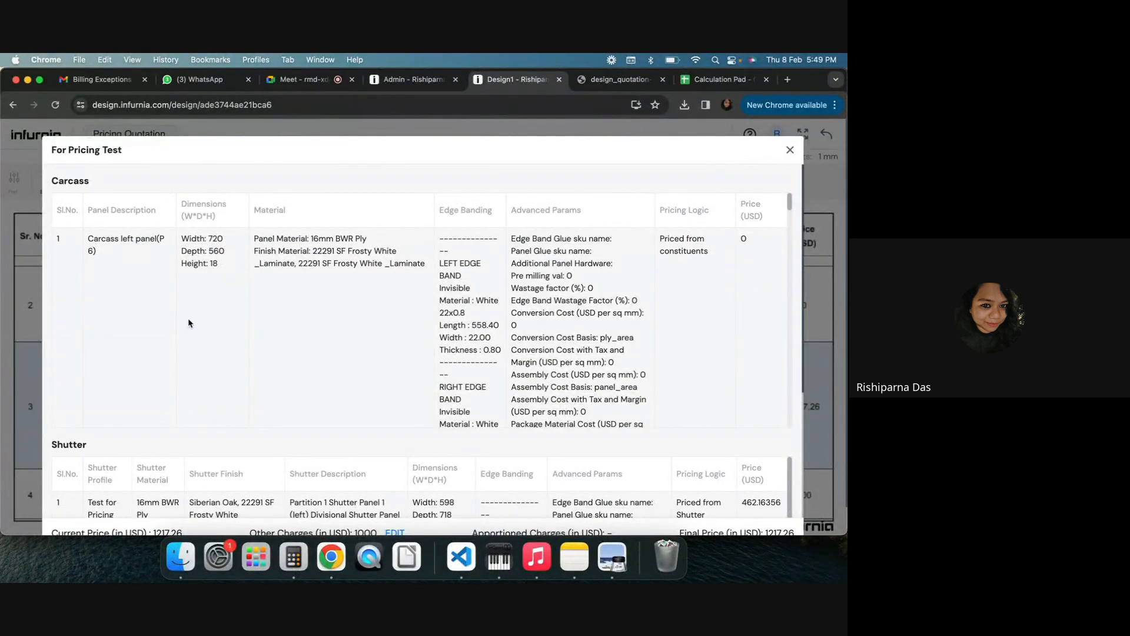
{"action": "scroll", "coordinate": [188, 323], "scroll_direction": "down", "scroll_amount": 10}
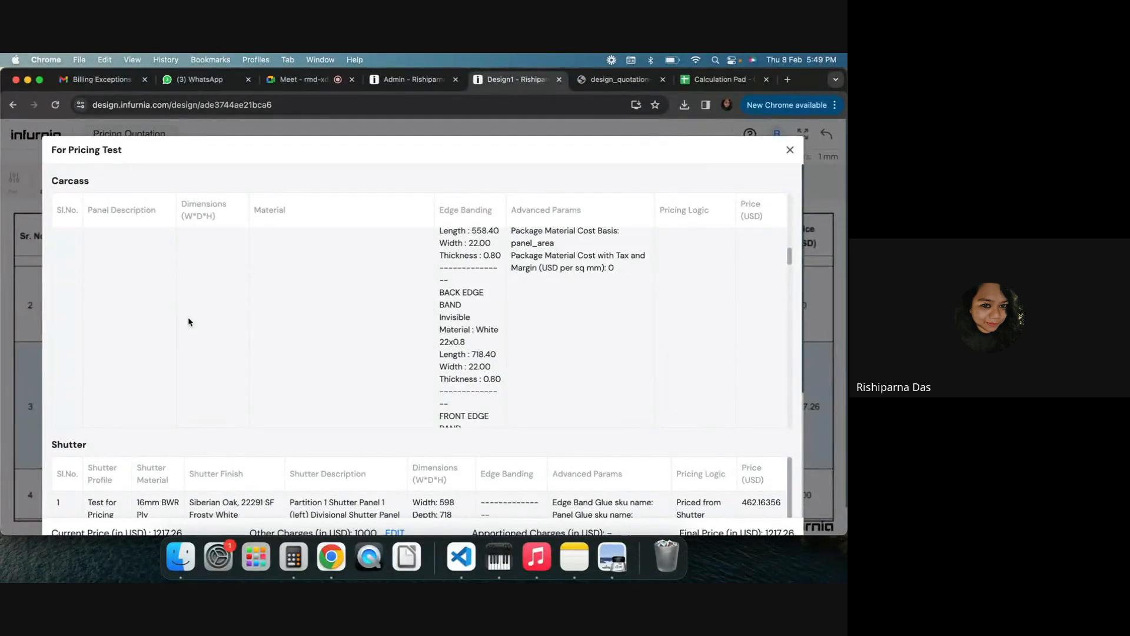
{"action": "scroll", "coordinate": [204, 326], "scroll_direction": "down", "scroll_amount": 8}
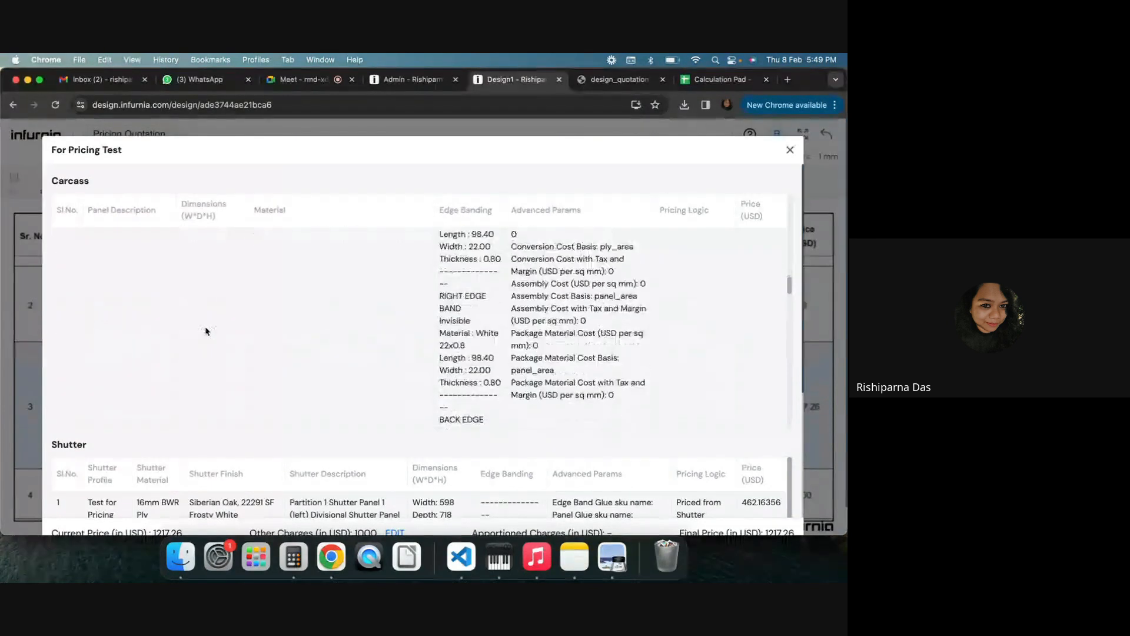
{"action": "scroll", "coordinate": [207, 331], "scroll_direction": "down", "scroll_amount": 2}
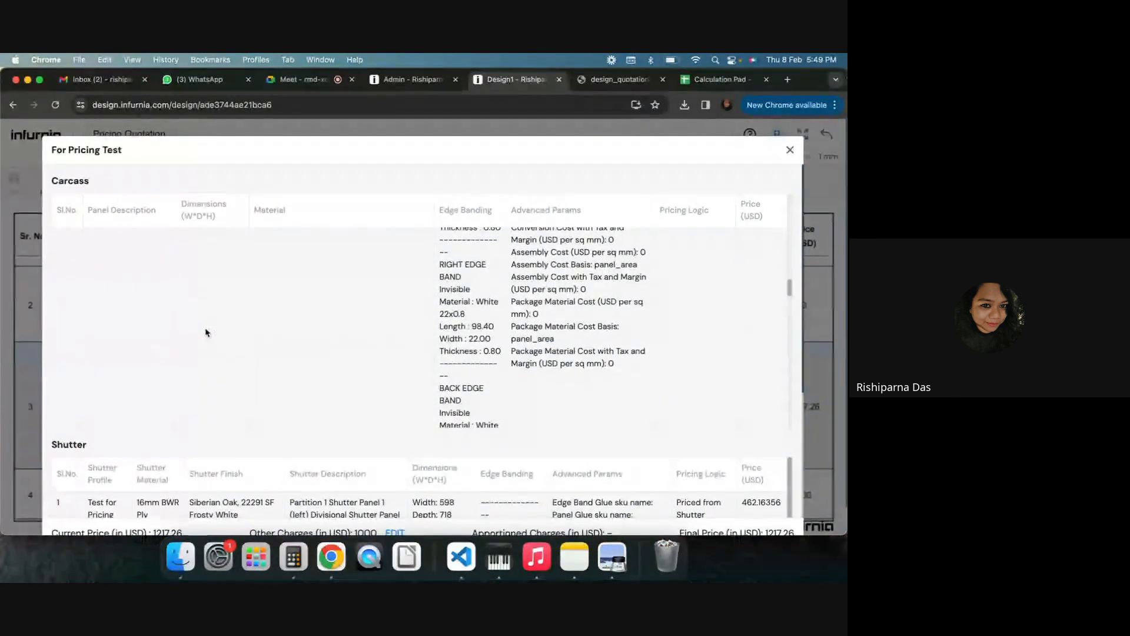
{"action": "left_click", "coordinate": [789, 152]}
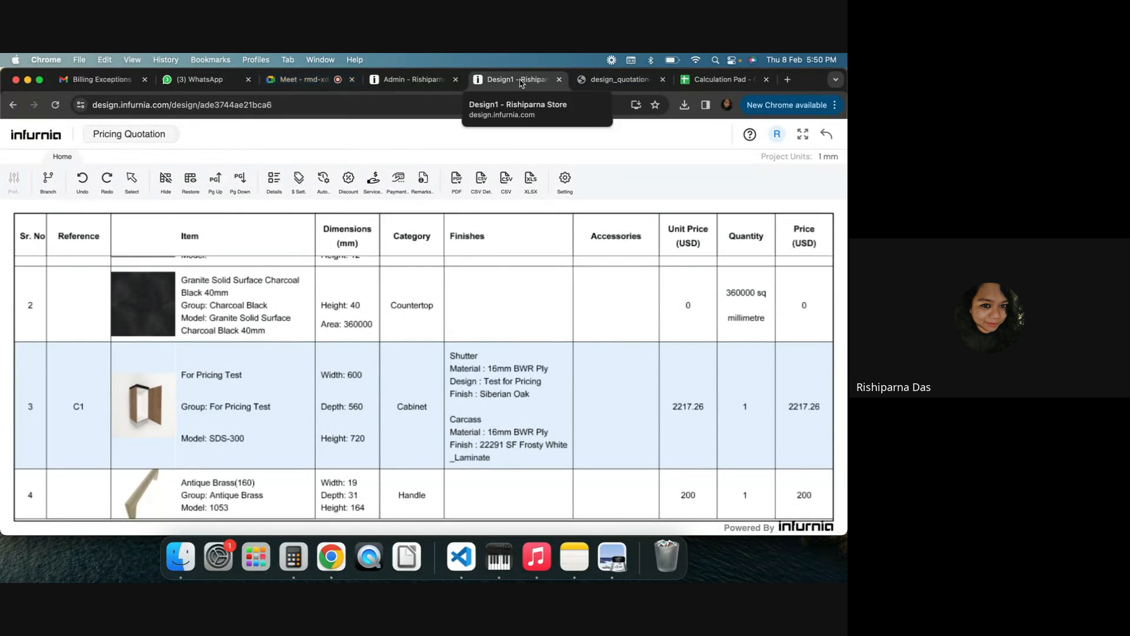
Switch to the Google Meet tab and lower the participant's raised hand
{"action": "left_click", "coordinate": [303, 83]}
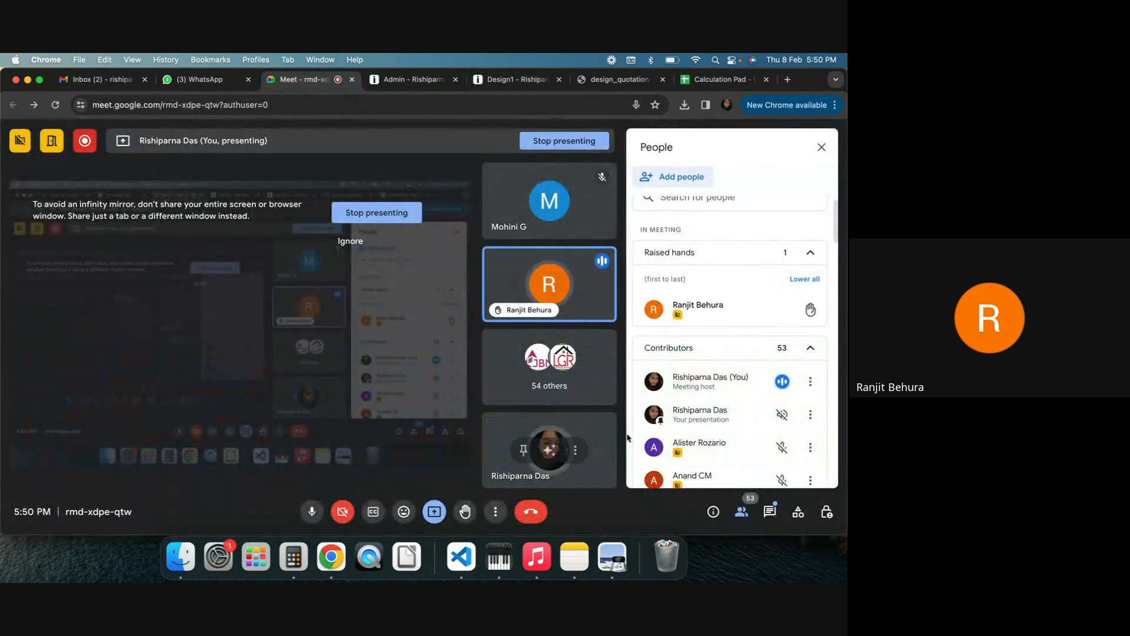
{"action": "left_click", "coordinate": [806, 310]}
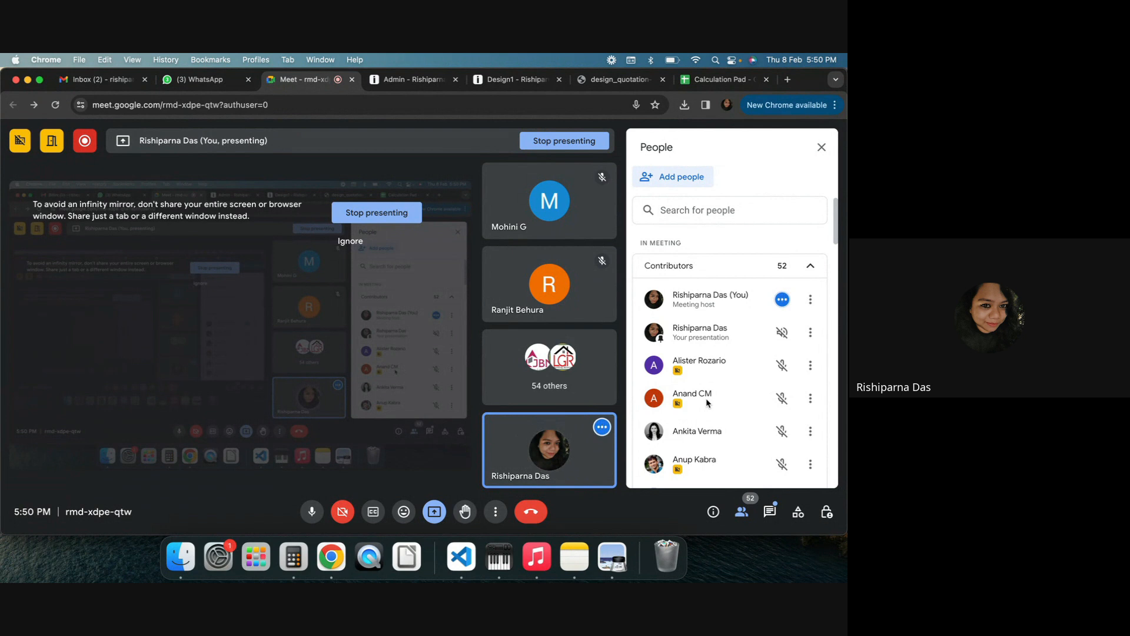
{"action": "left_click", "coordinate": [826, 512]}
{"action": "scroll", "coordinate": [790, 461], "scroll_direction": "down", "scroll_amount": 5}
{"action": "scroll", "coordinate": [695, 424], "scroll_direction": "up", "scroll_amount": 5}
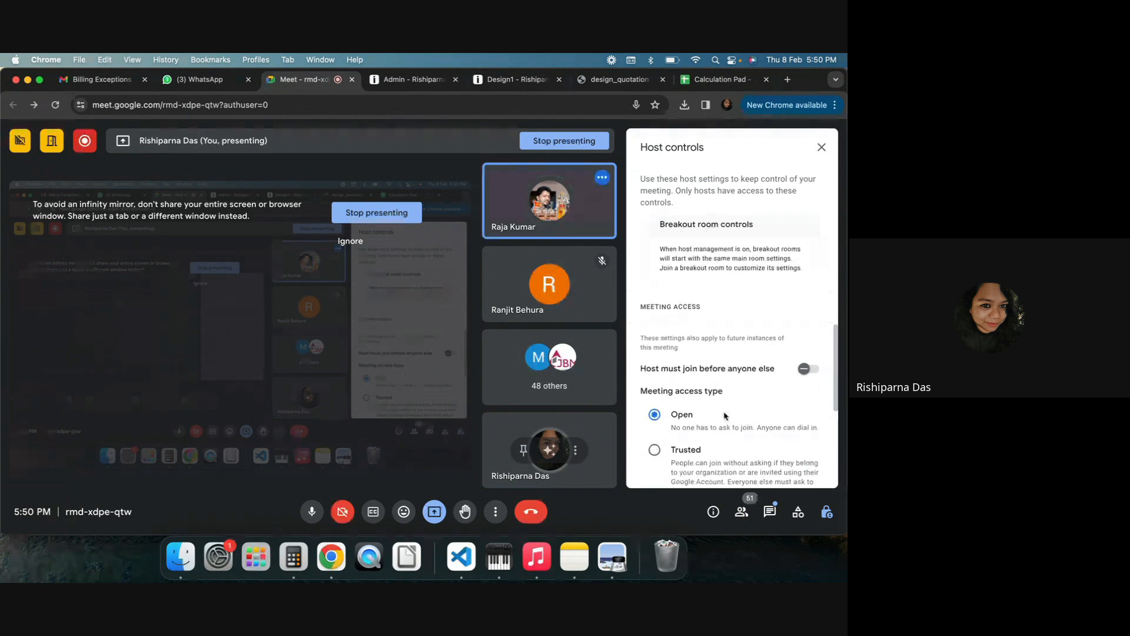
{"action": "scroll", "coordinate": [730, 413], "scroll_direction": "down", "scroll_amount": 2}
{"action": "left_click", "coordinate": [798, 512]}
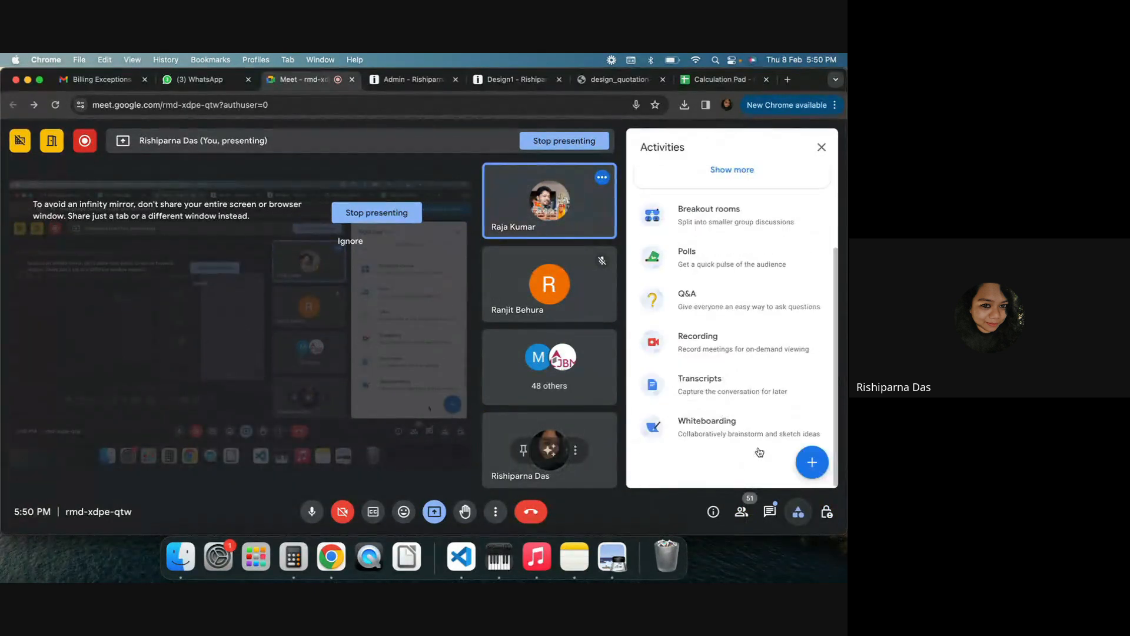
{"action": "left_click", "coordinate": [689, 225]}
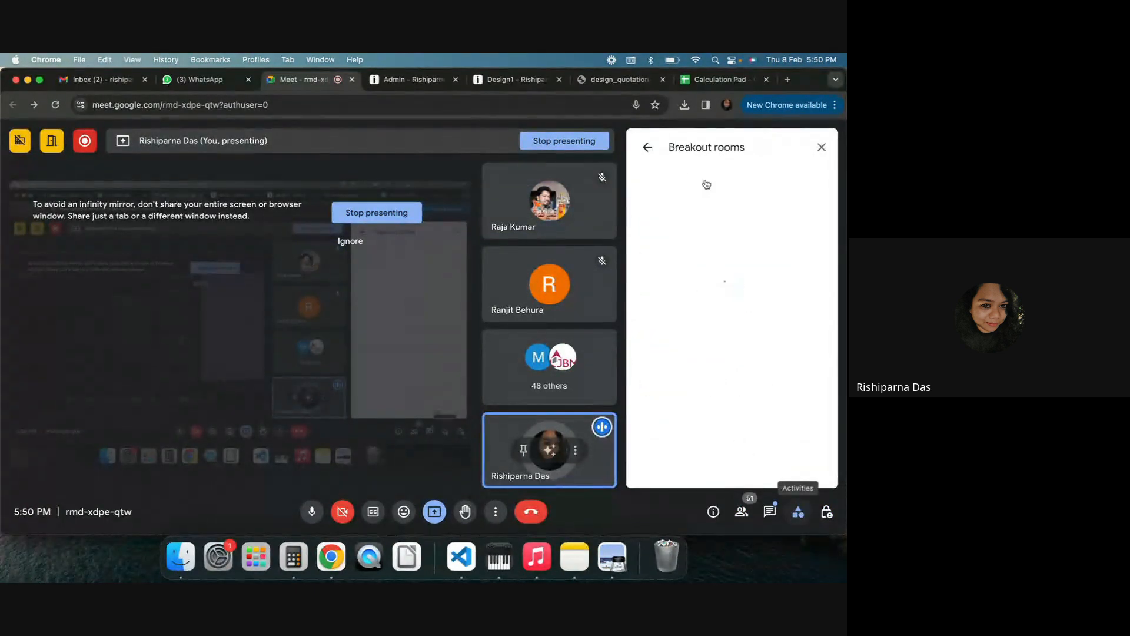
{"action": "left_click", "coordinate": [648, 147]}
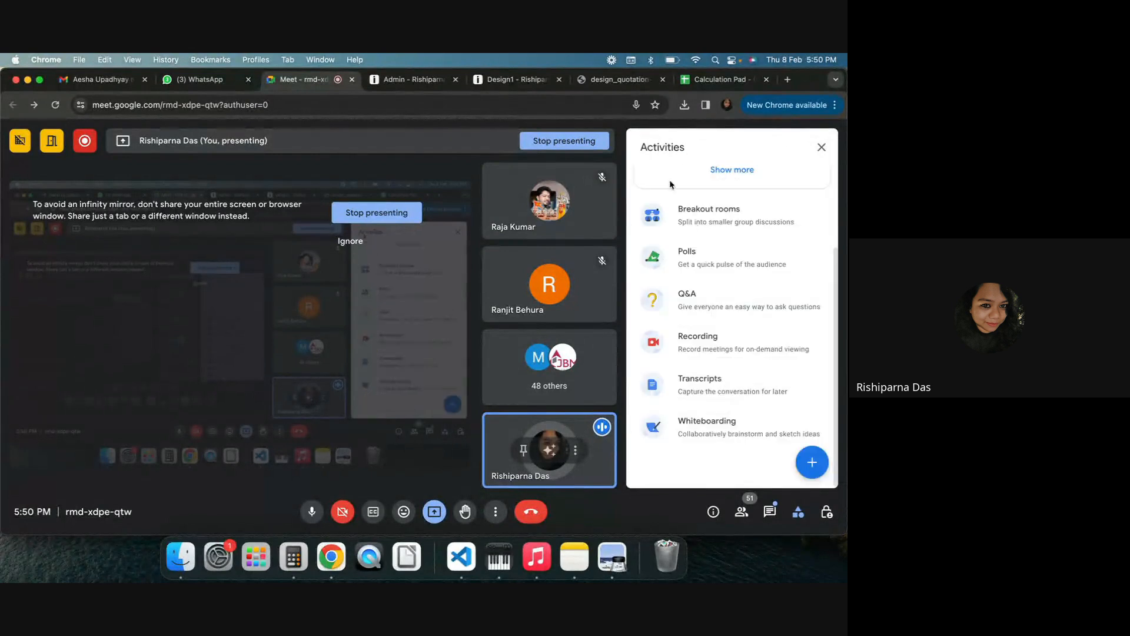
Start a new poll with the question "Advanced Pricing Ad-on -- Do you have it?"
{"action": "left_click", "coordinate": [700, 259]}
{"action": "left_click", "coordinate": [729, 401]}
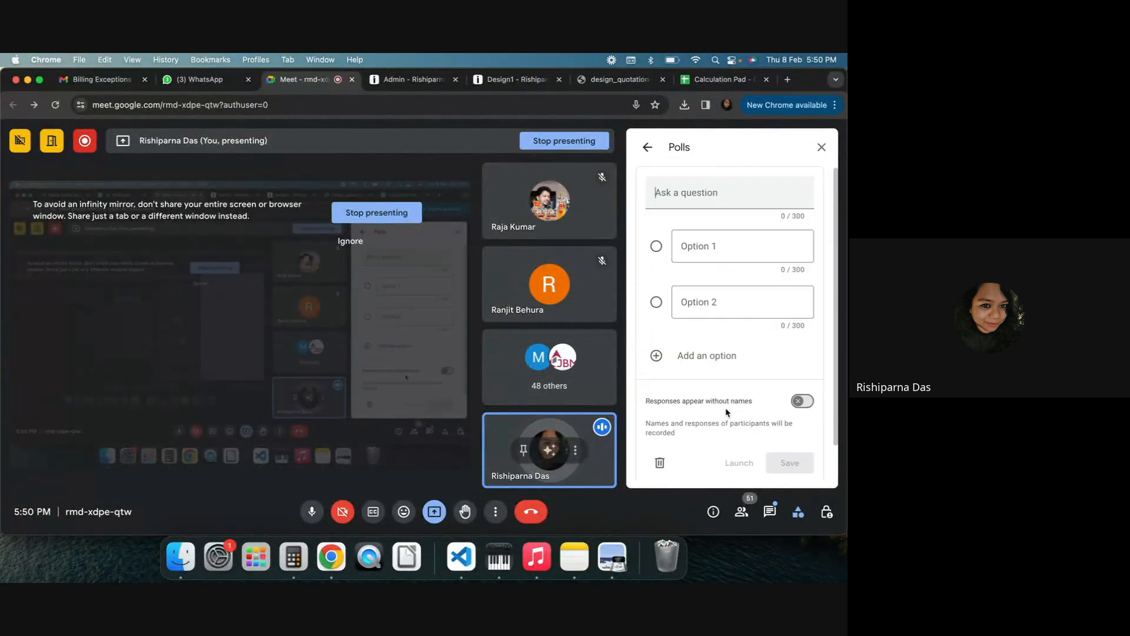
{"action": "left_click", "coordinate": [694, 246]}
{"action": "left_click", "coordinate": [709, 193]}
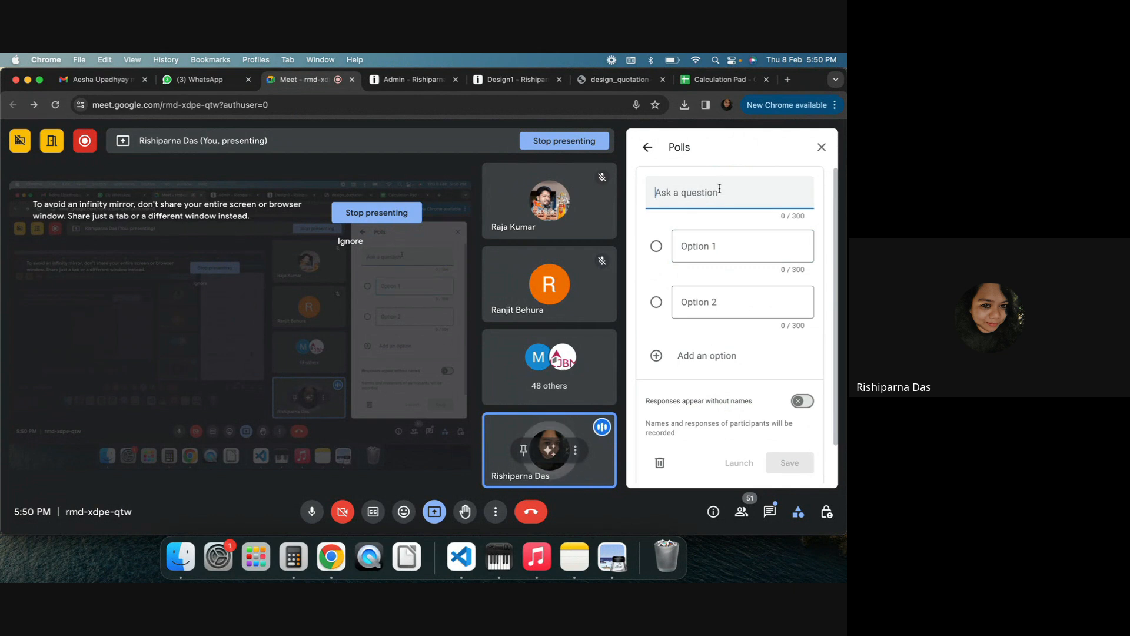
{"action": "type", "text": "Adv"}
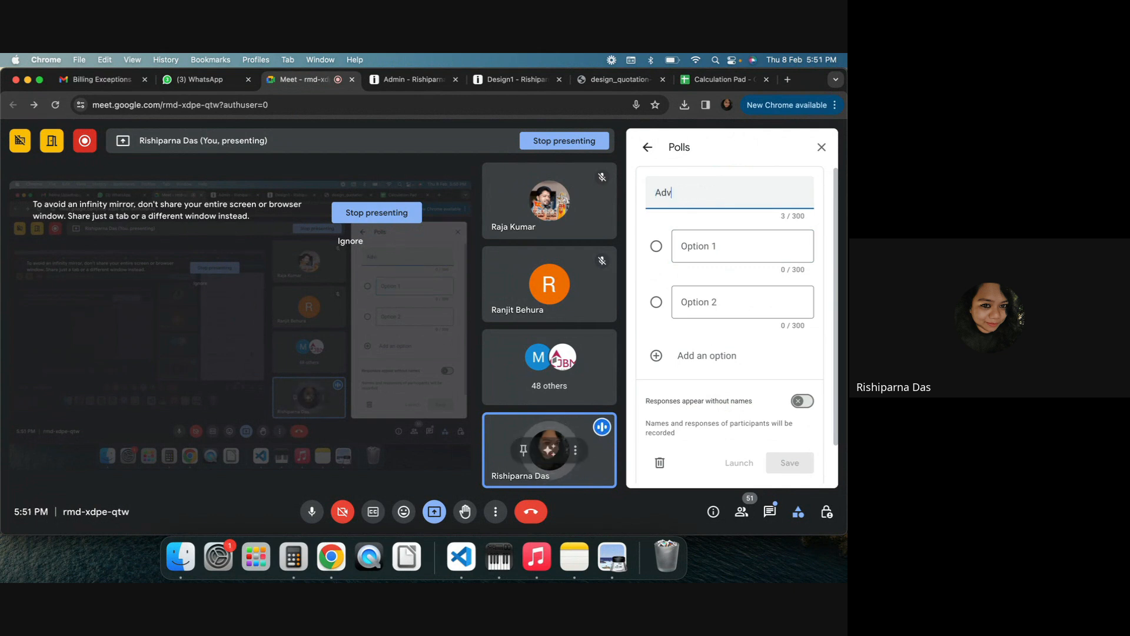
{"action": "type", "text": "anced Pric"}
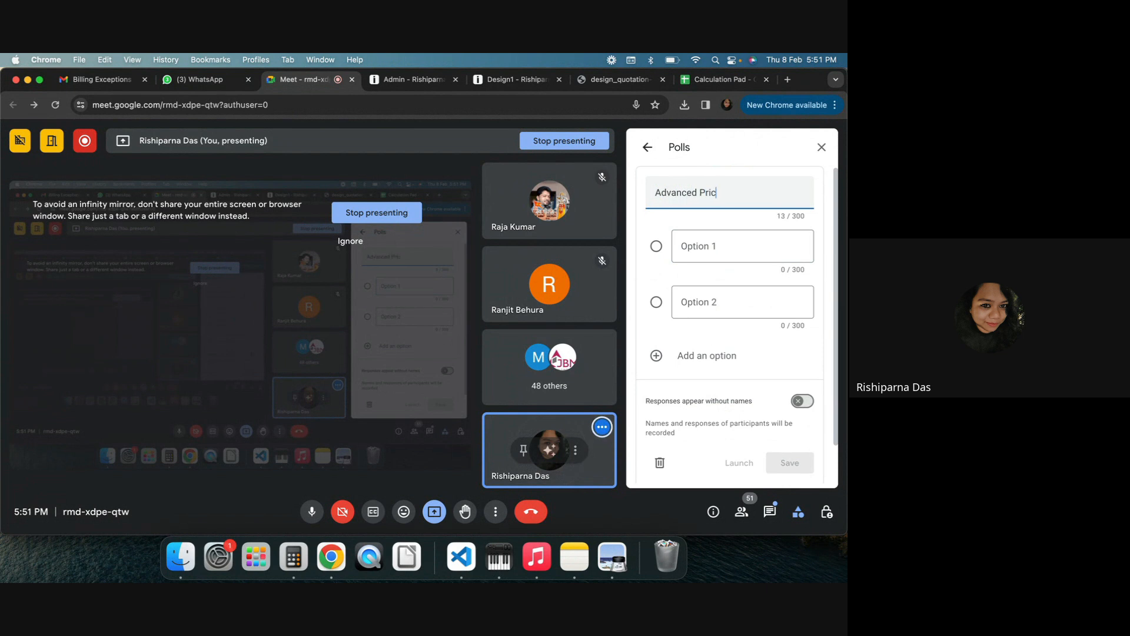
{"action": "type", "text": "ing Ad-on"}
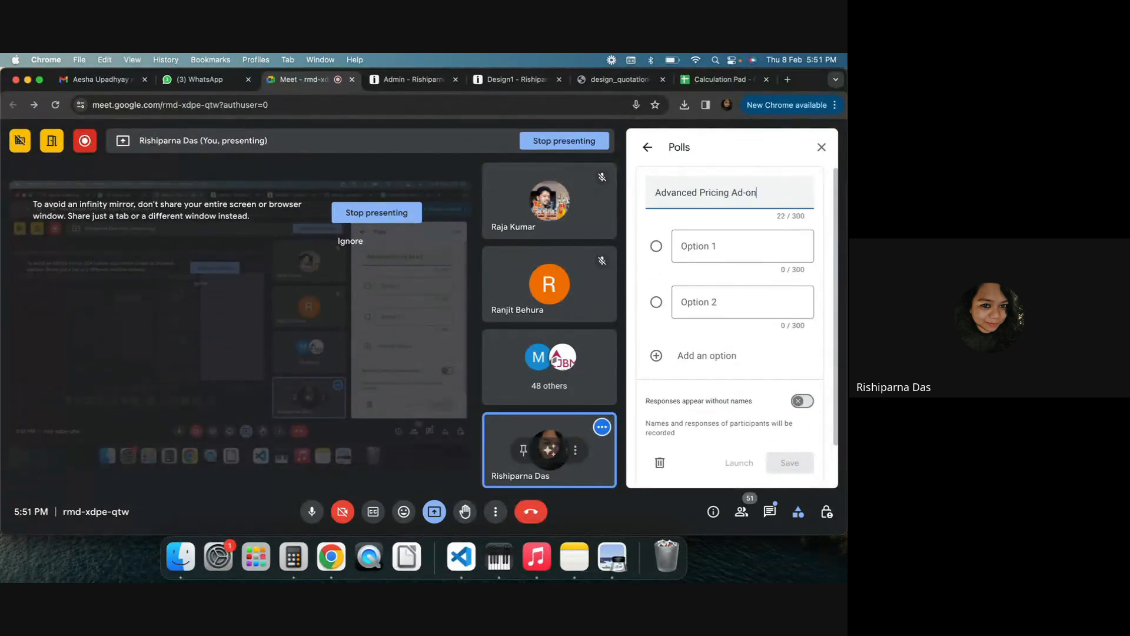
{"action": "type", "text": " -- Do you have i"}
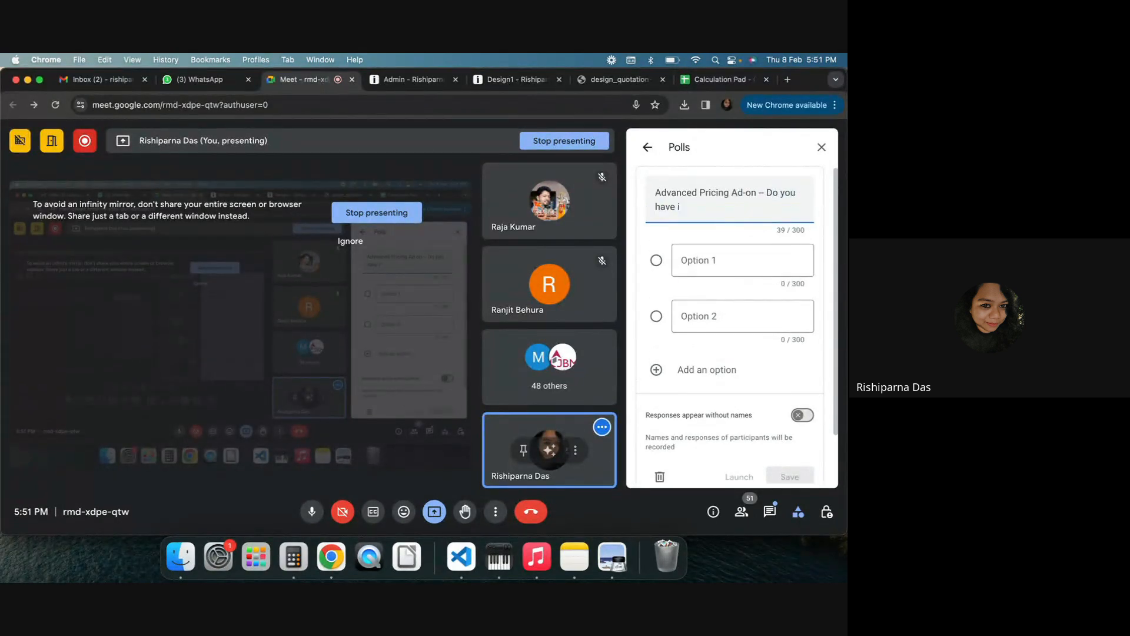
{"action": "type", "text": "y?"}
{"action": "left_click", "coordinate": [732, 254]}
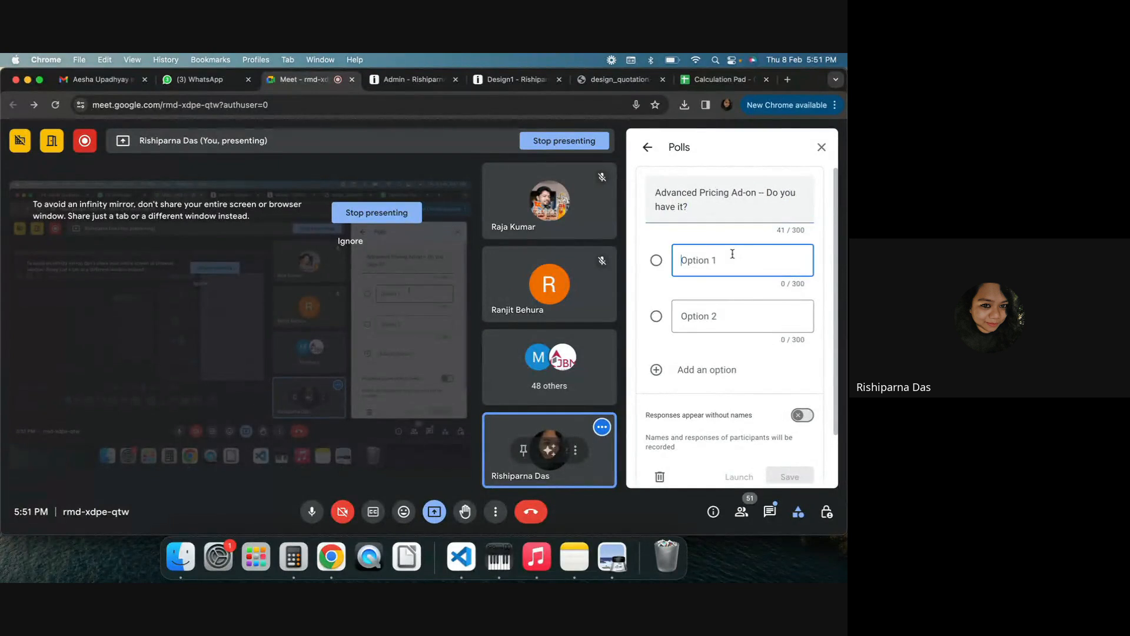
Enter the poll options Yes and No and launch the poll
{"action": "type", "text": "Tes"}
{"action": "key", "text": "BackSpace"}
{"action": "key", "text": "BackSpace"}
{"action": "key", "text": "BackSpace"}
{"action": "type", "text": "Yes"}
{"action": "left_click", "coordinate": [745, 317]}
{"action": "type", "text": "Np"}
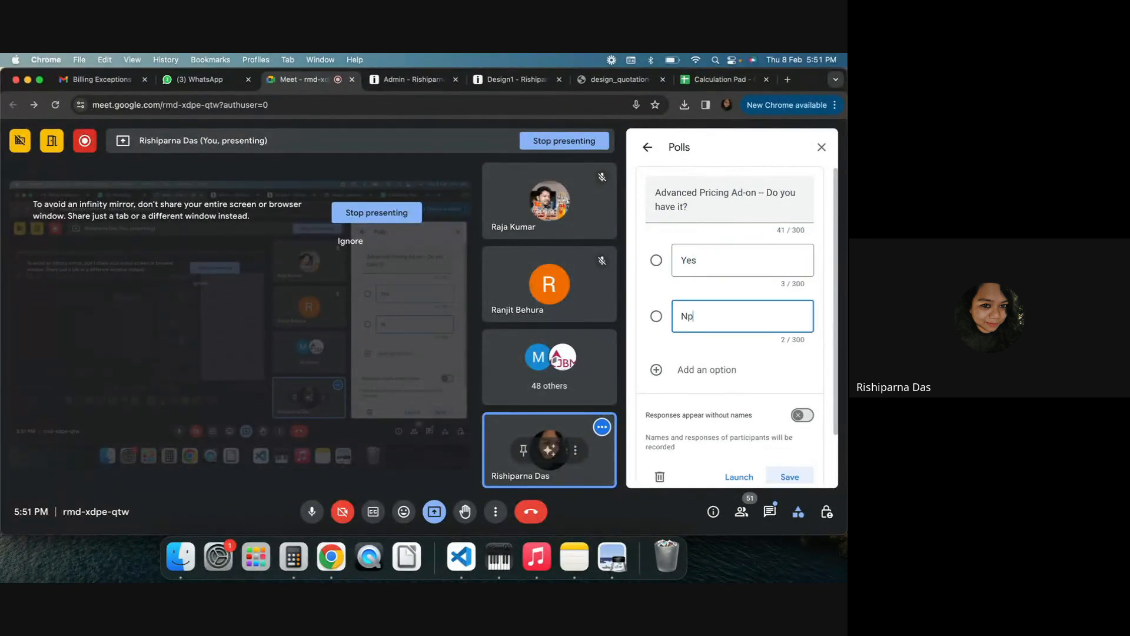
{"action": "key", "text": "BackSpace"}
{"action": "type", "text": "o"}
{"action": "left_click", "coordinate": [754, 475]}
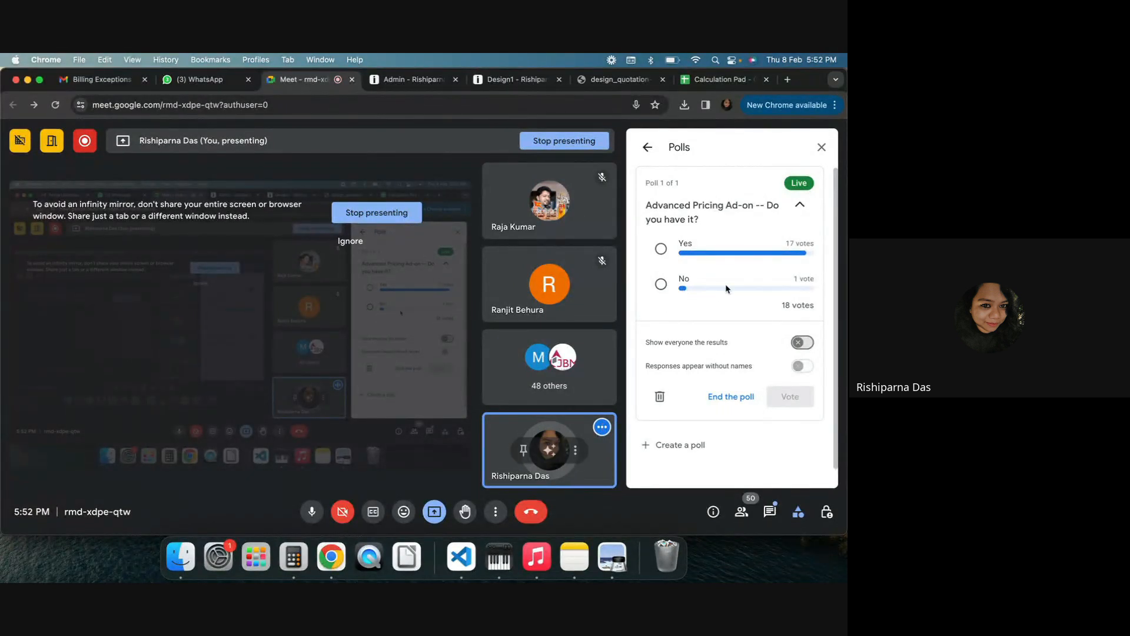
End the poll, close the polls panel, and stop presenting the screen
{"action": "left_click", "coordinate": [722, 399]}
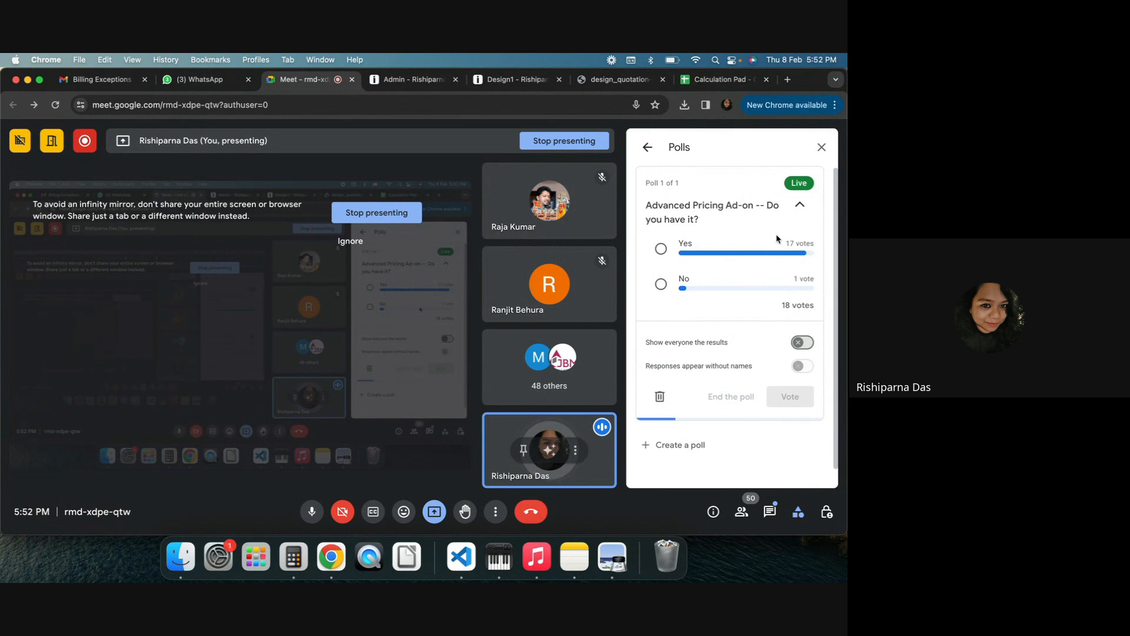
{"action": "left_click", "coordinate": [820, 148]}
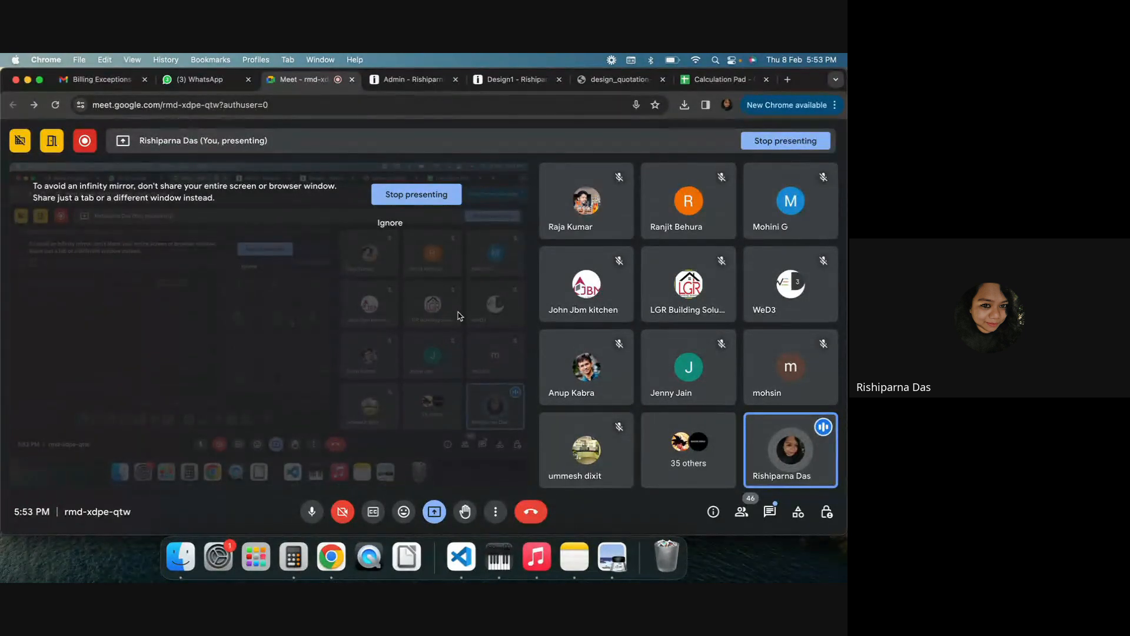
{"action": "left_click", "coordinate": [762, 147]}
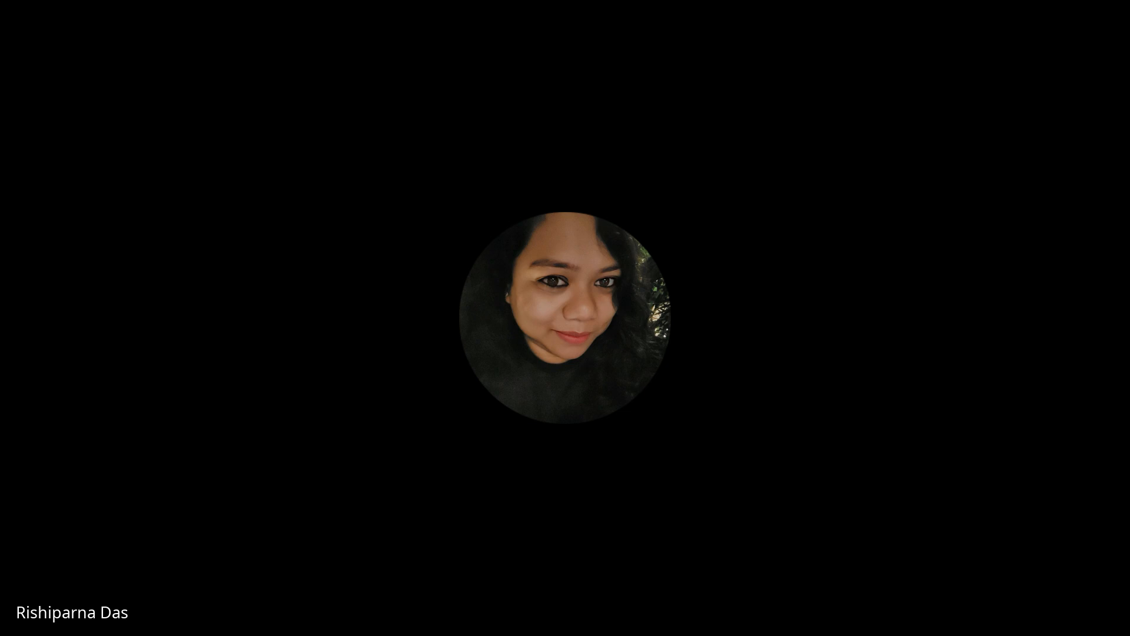